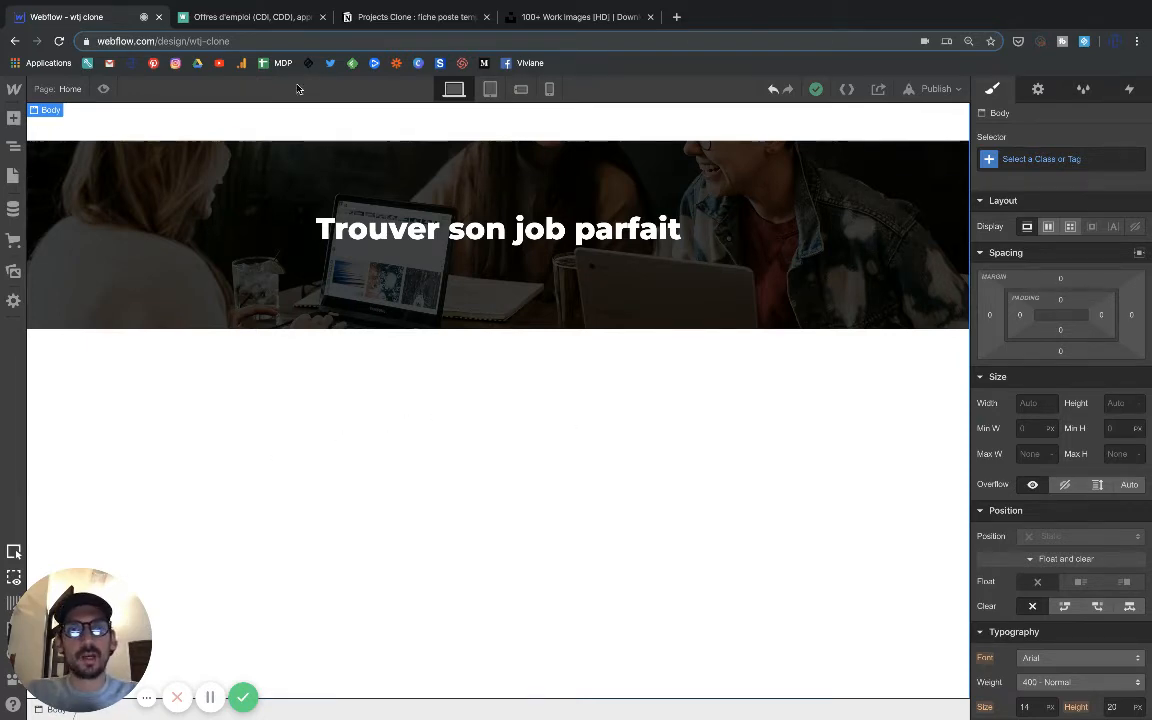
Check the reference job listing page, and add a section below the hero banner with a 20 px top margin.
left_click(255, 17)
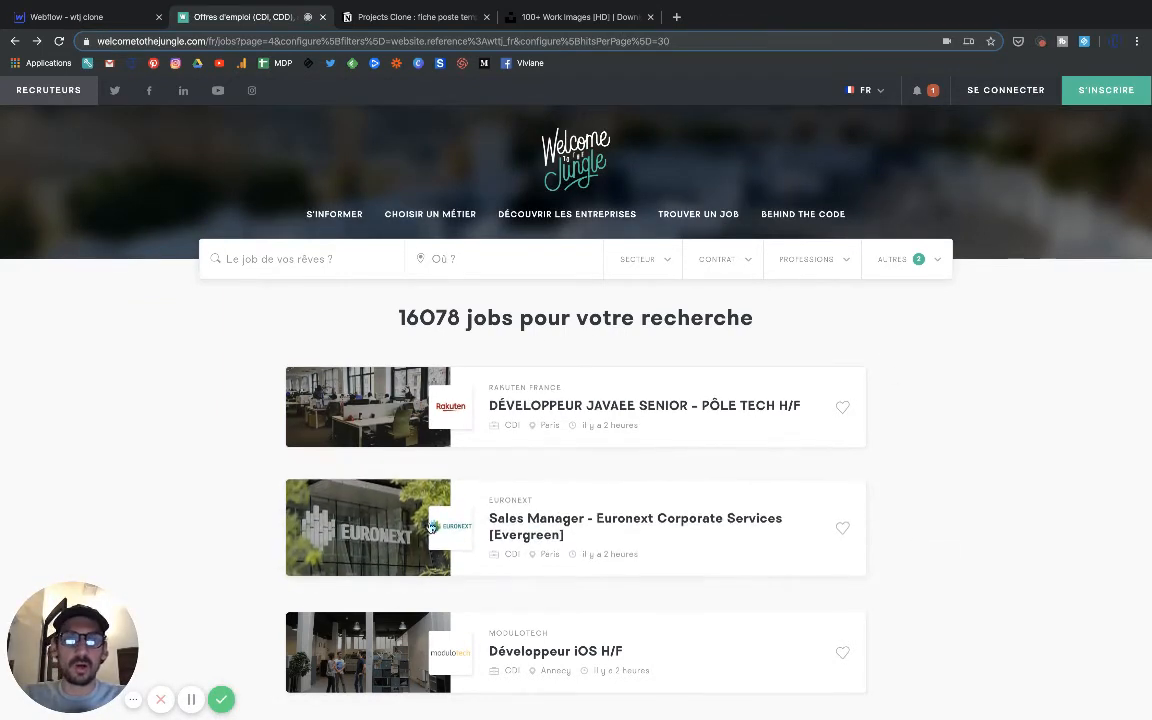
left_click(86, 30)
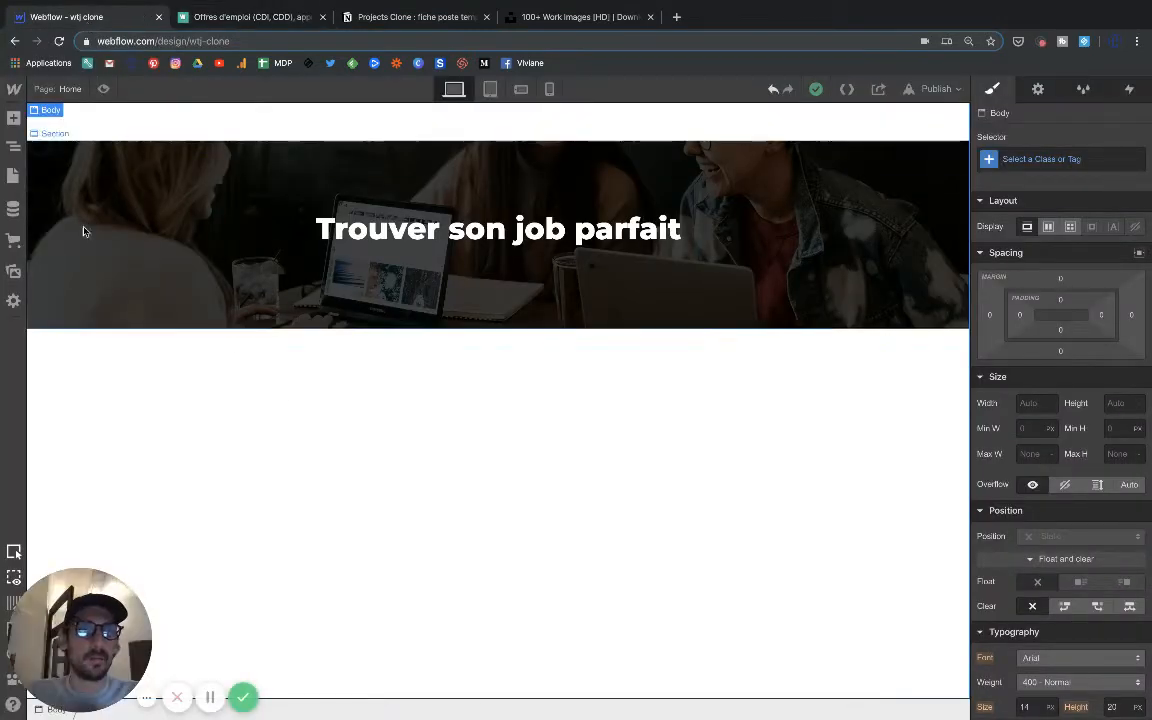
left_click(13, 118)
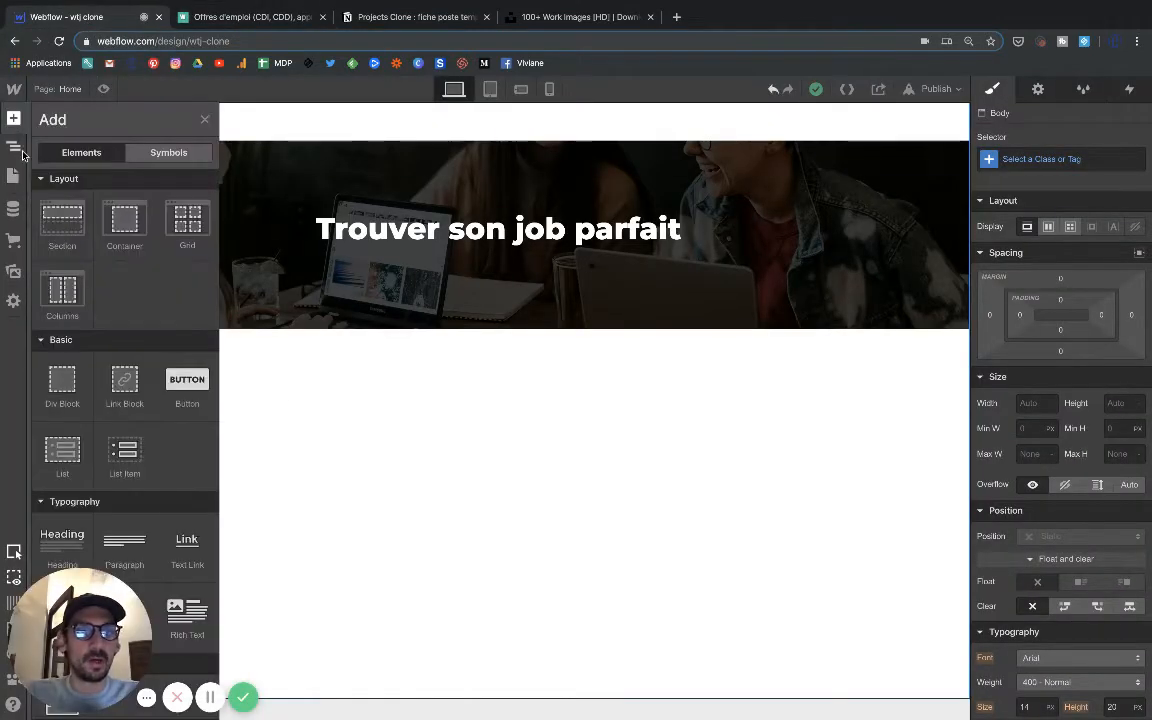
left_click(61, 231)
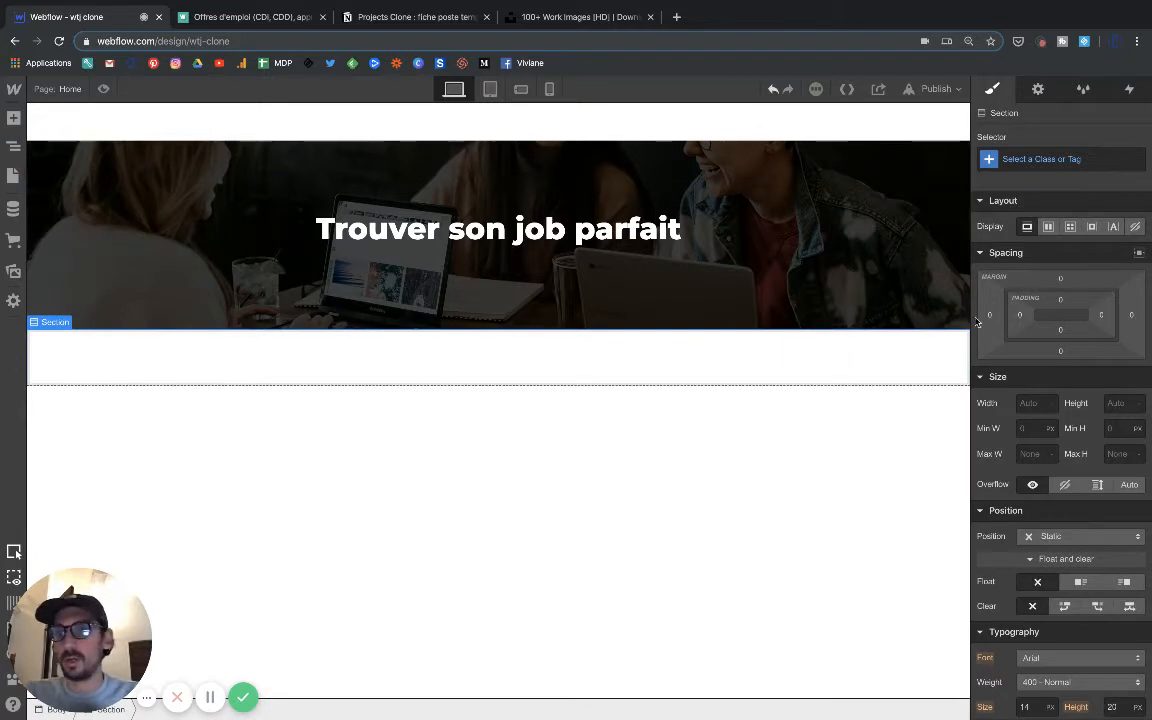
left_click(1061, 281)
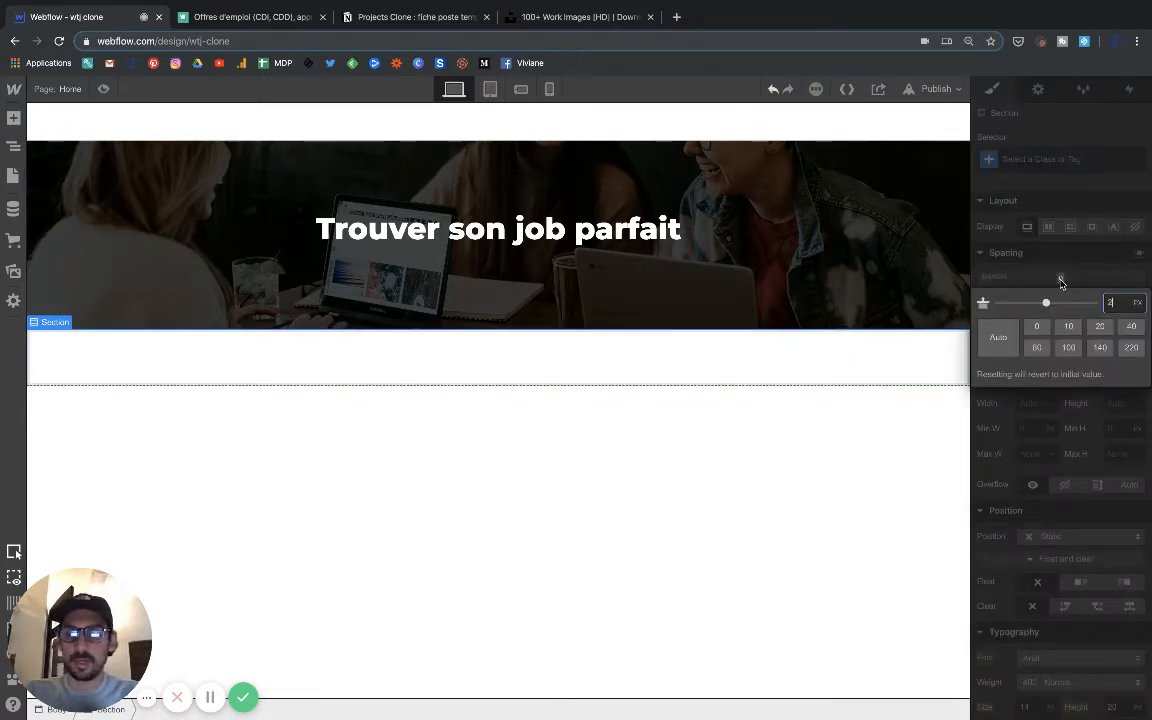
type("20")
key("Return")
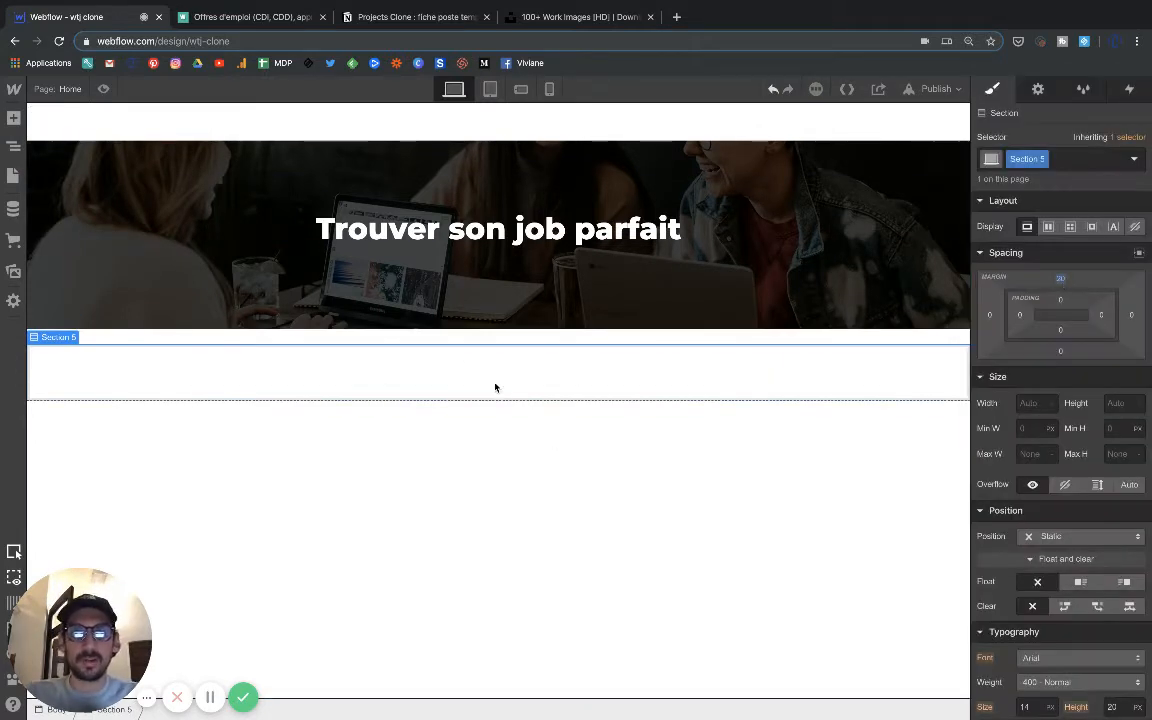
Add a container inside the new section and insert a collection list in it.
left_click(13, 118)
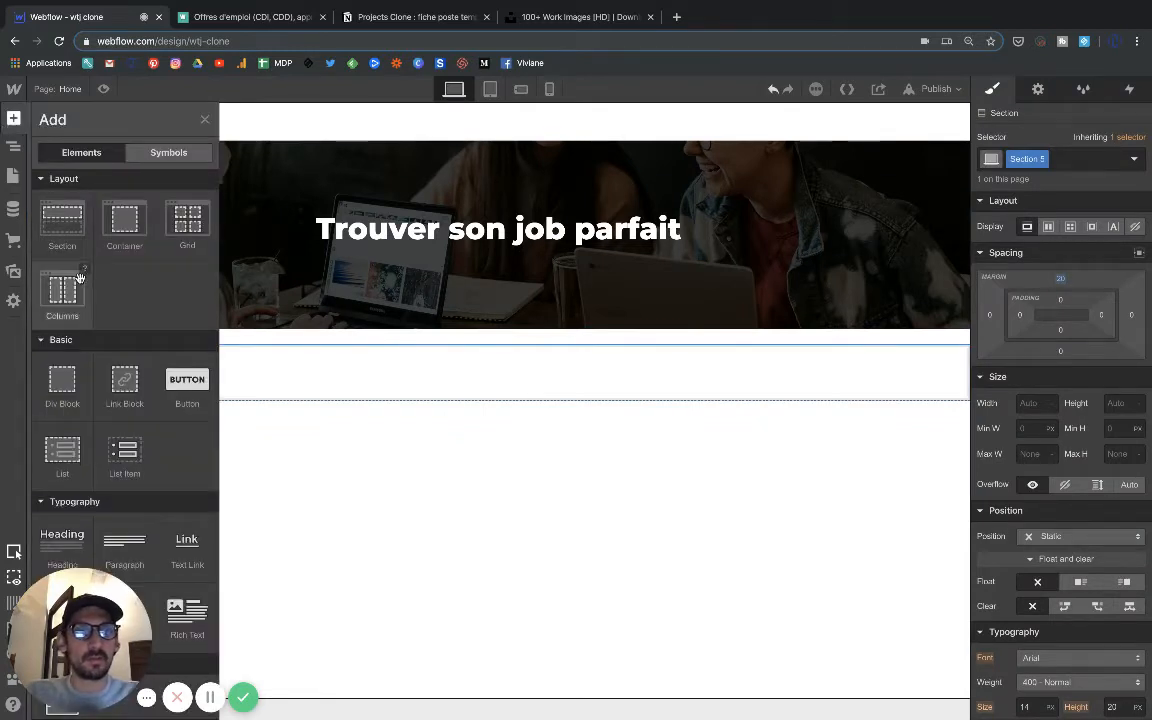
left_click(124, 222)
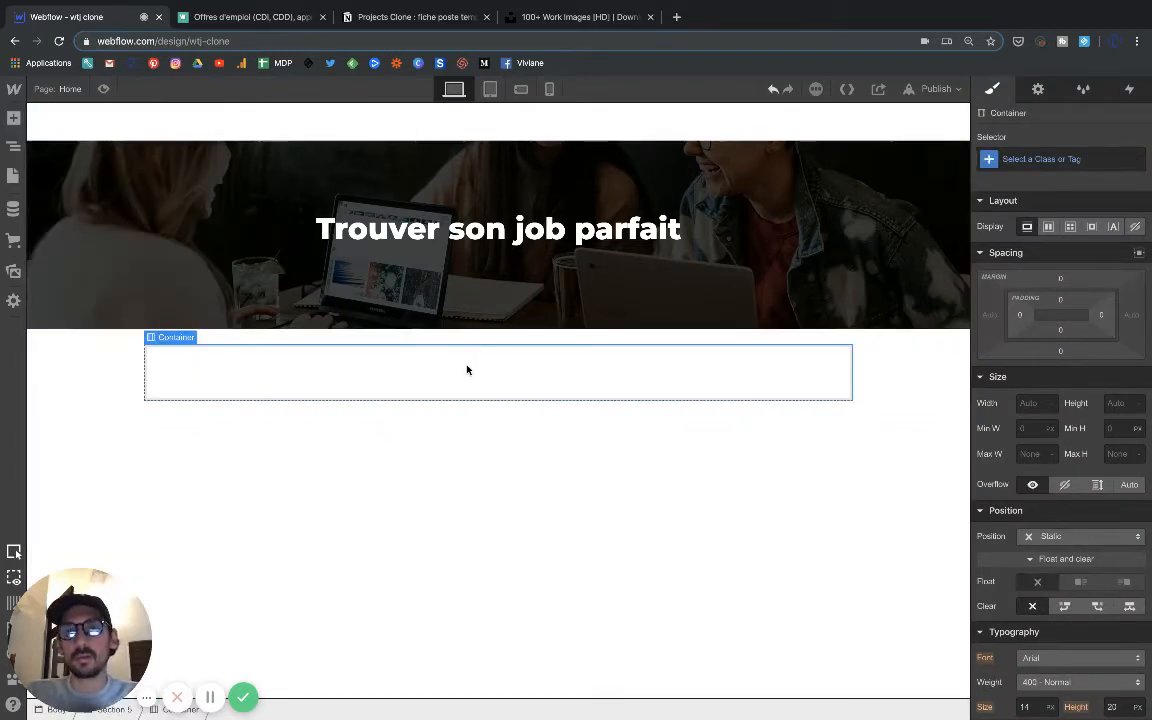
left_click(15, 121)
scroll(100, 415, "down", 10)
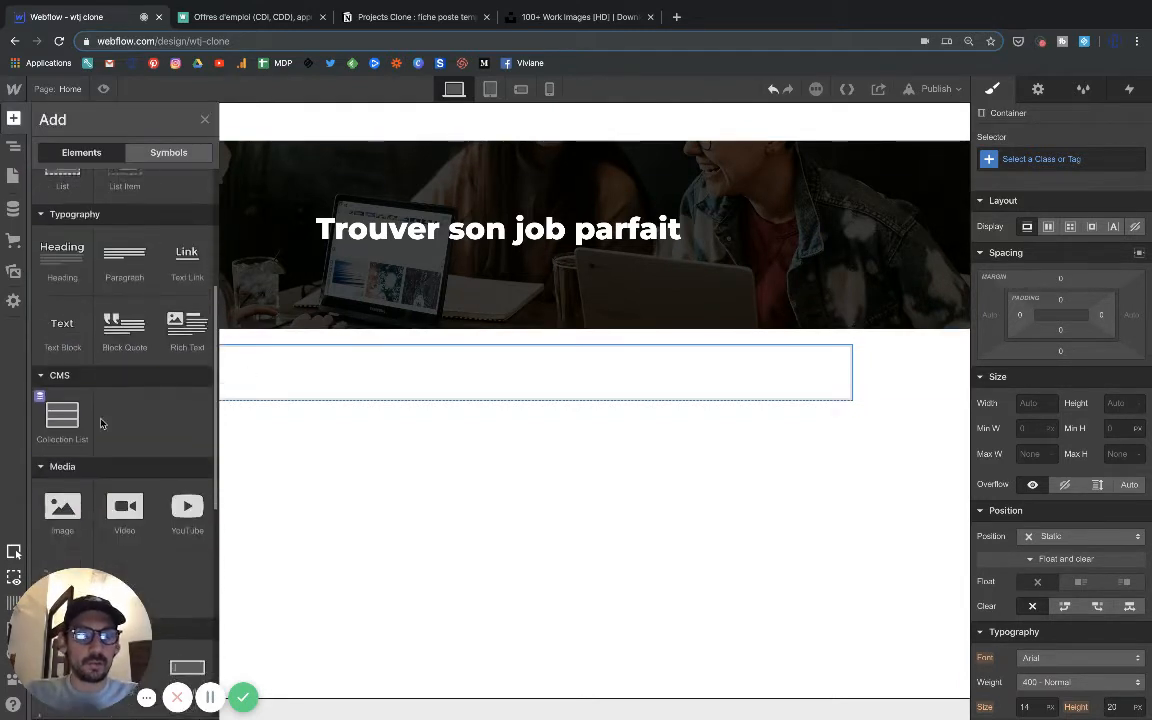
scroll(76, 385, "down", 3)
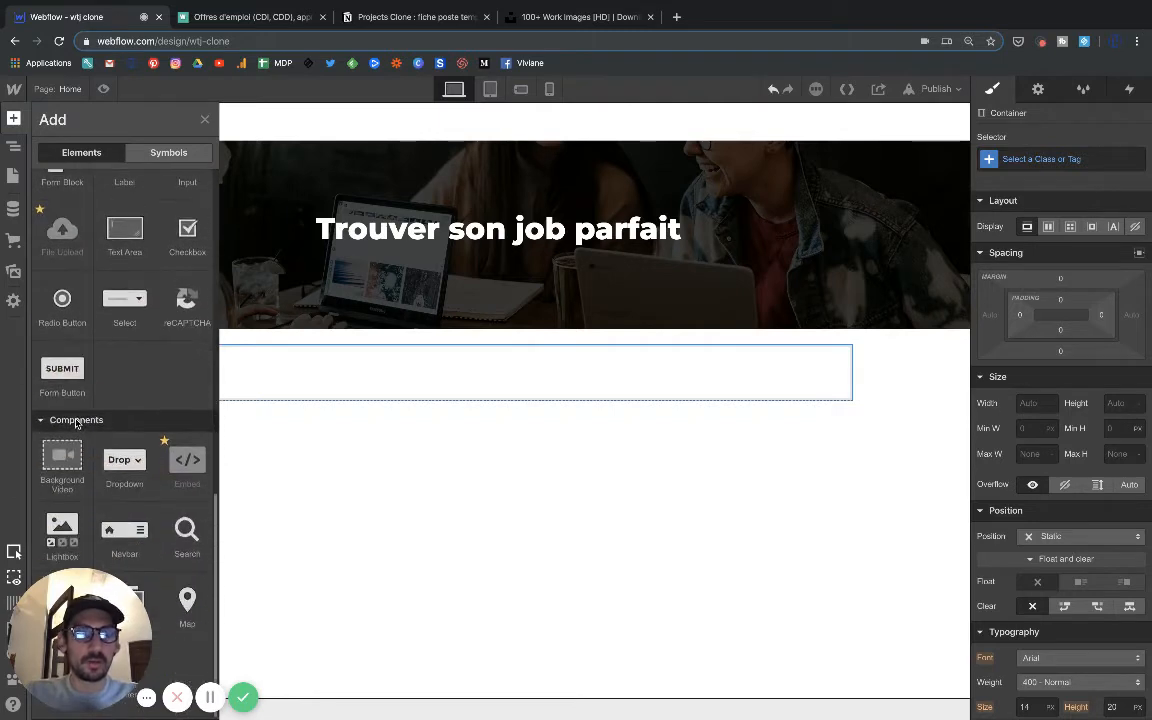
scroll(60, 467, "up", 8)
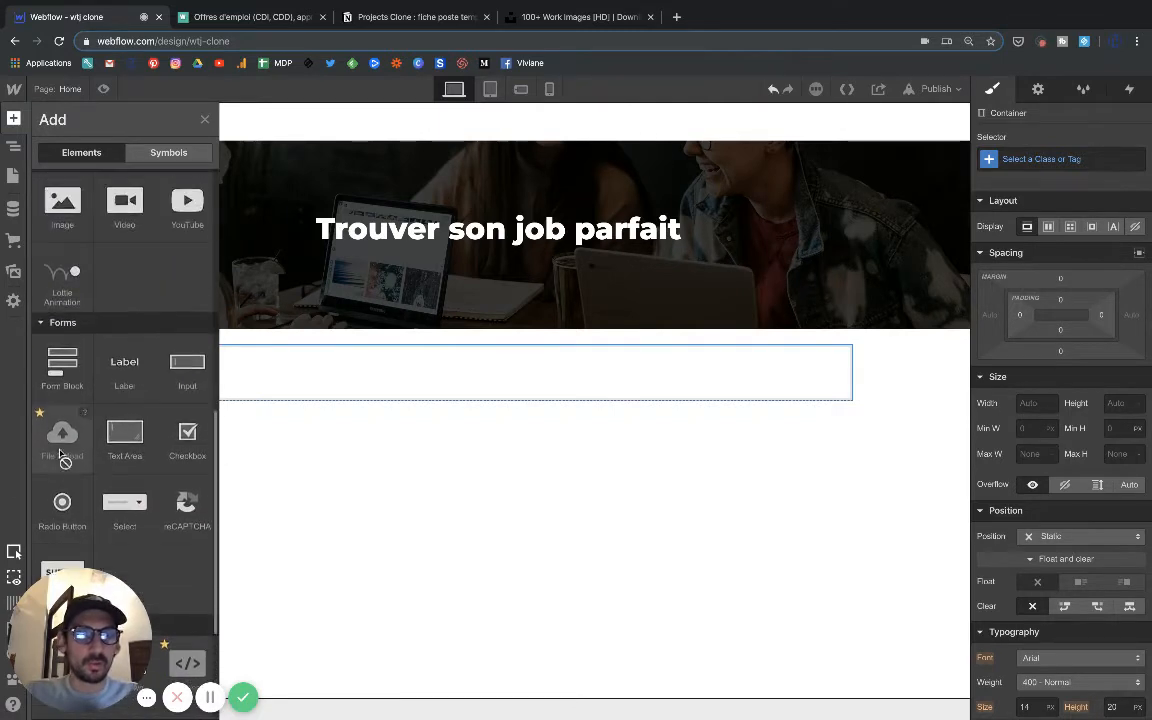
left_click(62, 345)
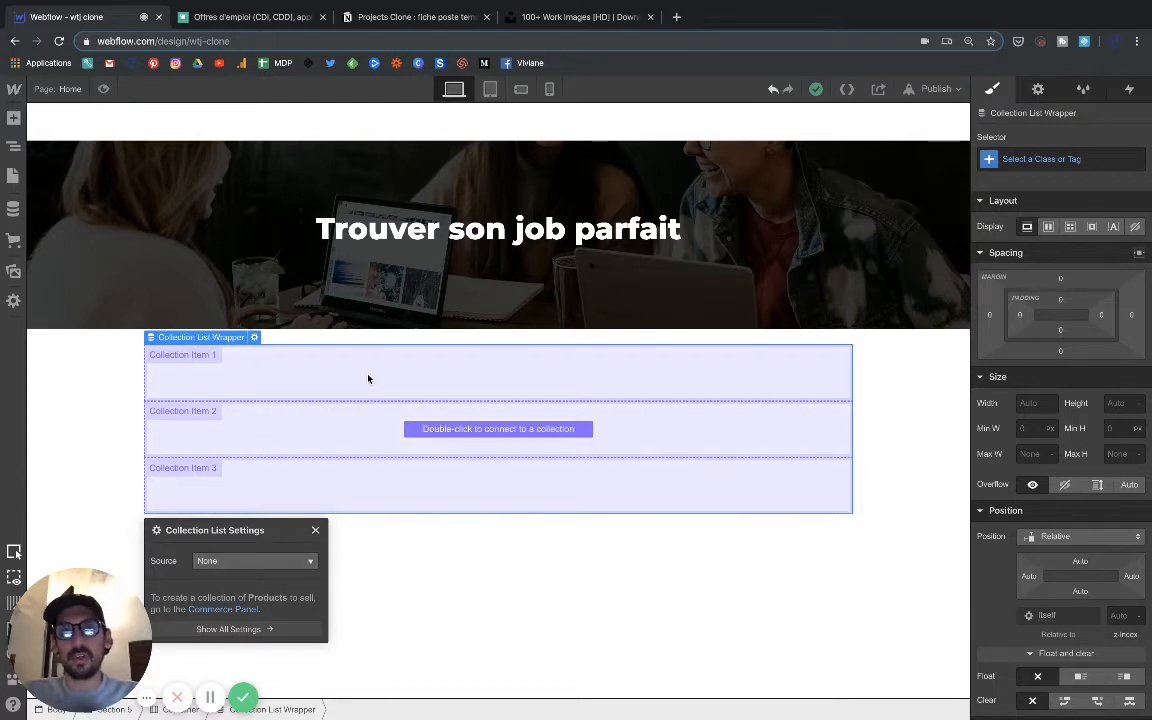
Set the collection list's source to Jobs and review the items in the Jobs CMS collection.
left_click(284, 561)
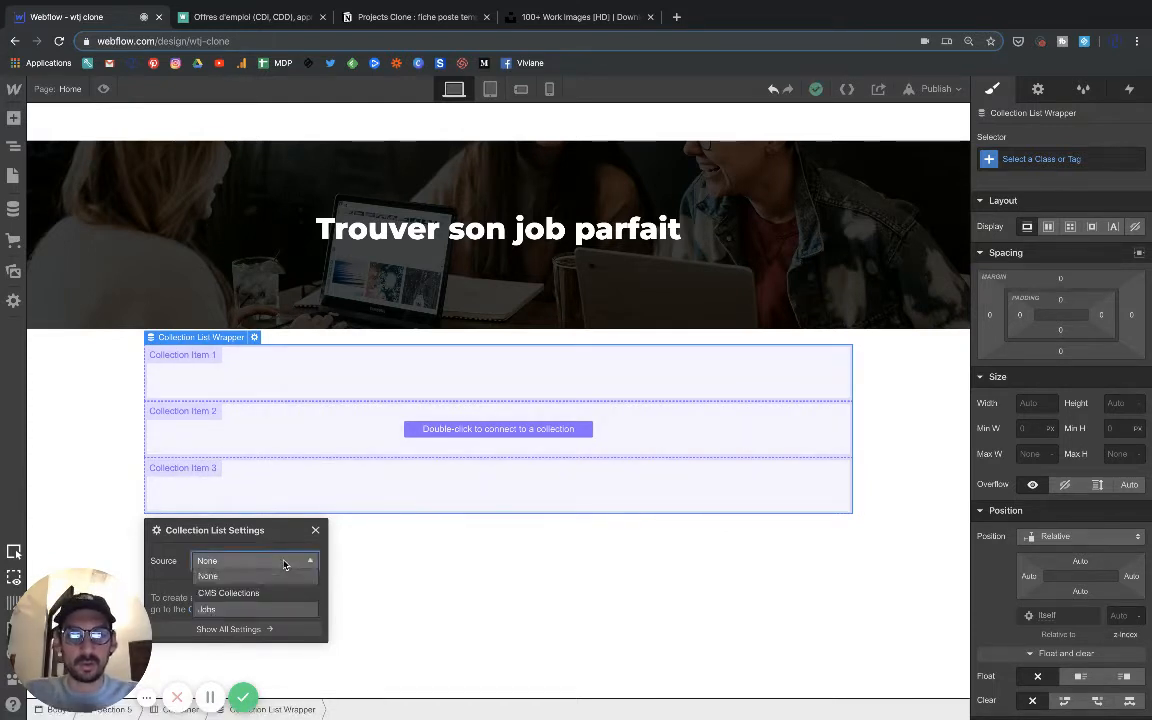
left_click(240, 610)
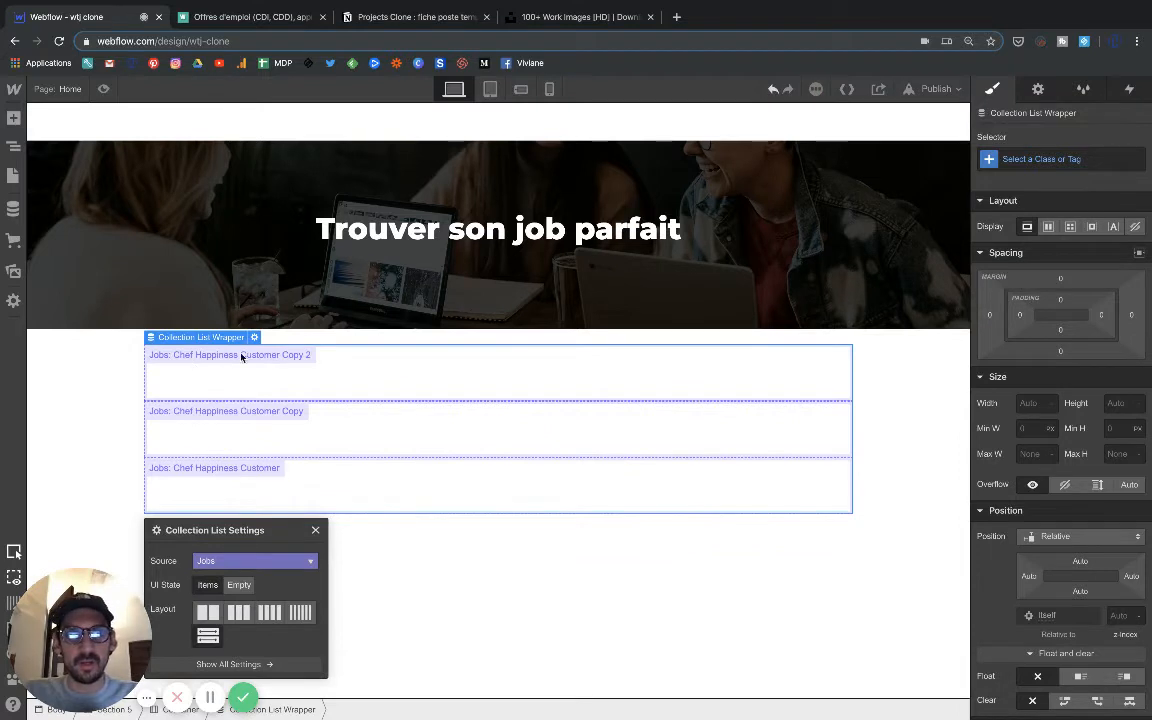
left_click(13, 207)
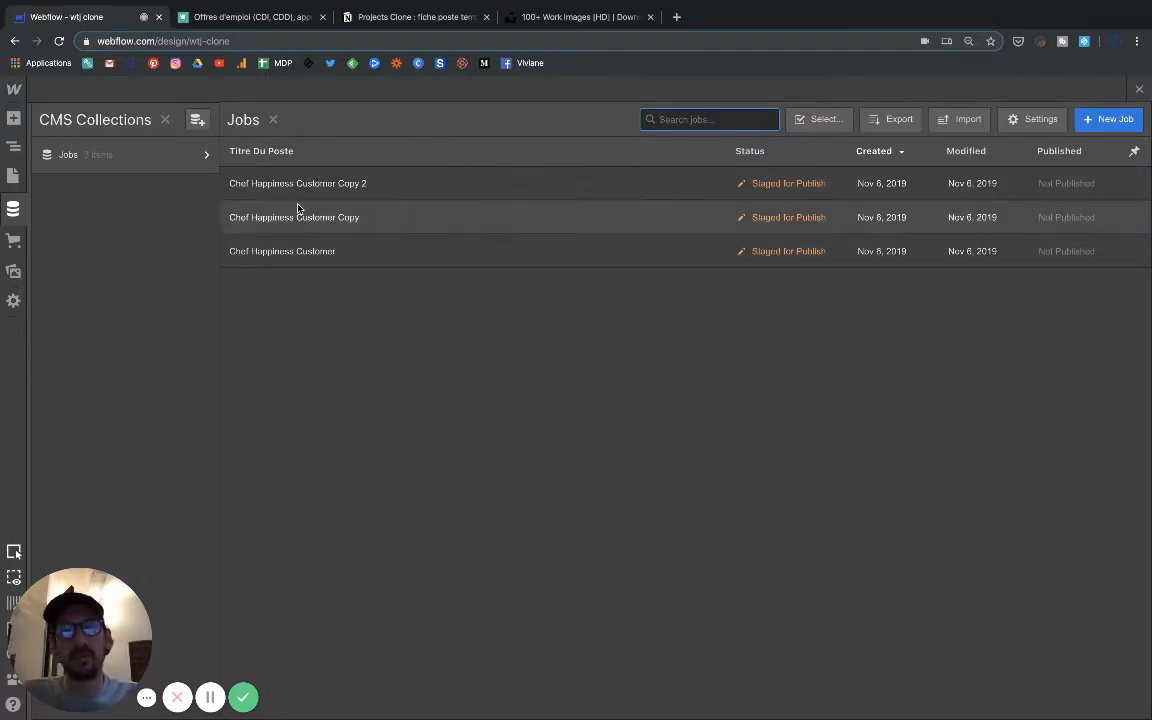
left_click(147, 154)
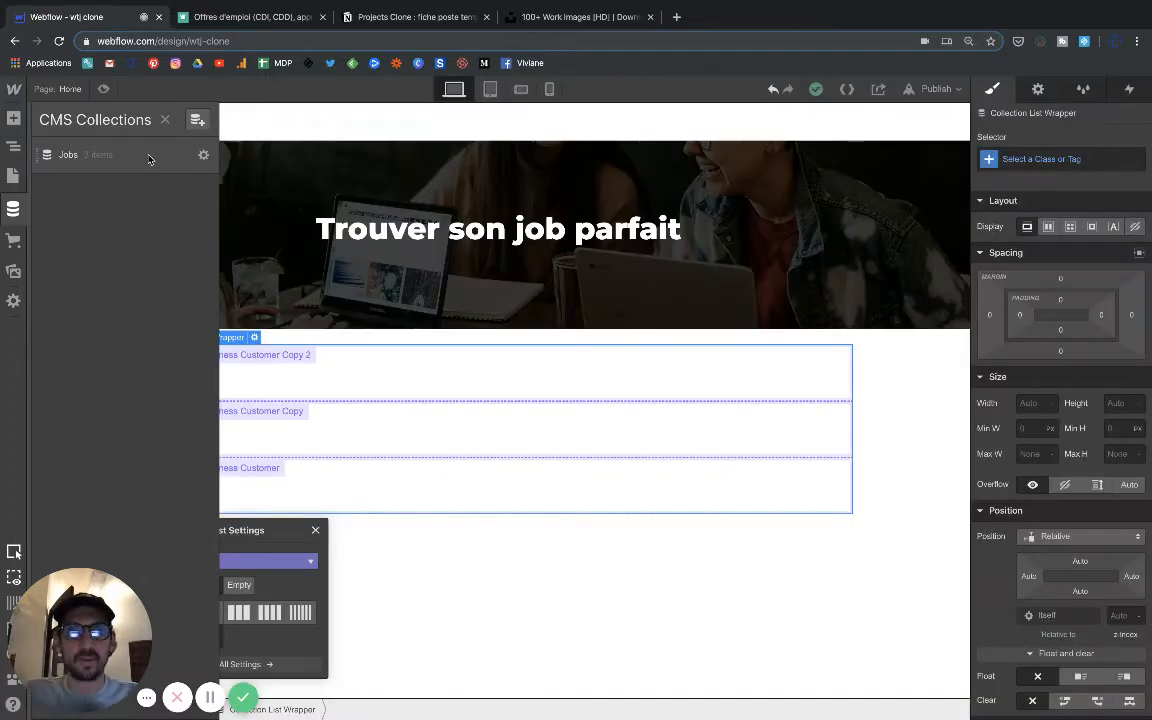
left_click(417, 570)
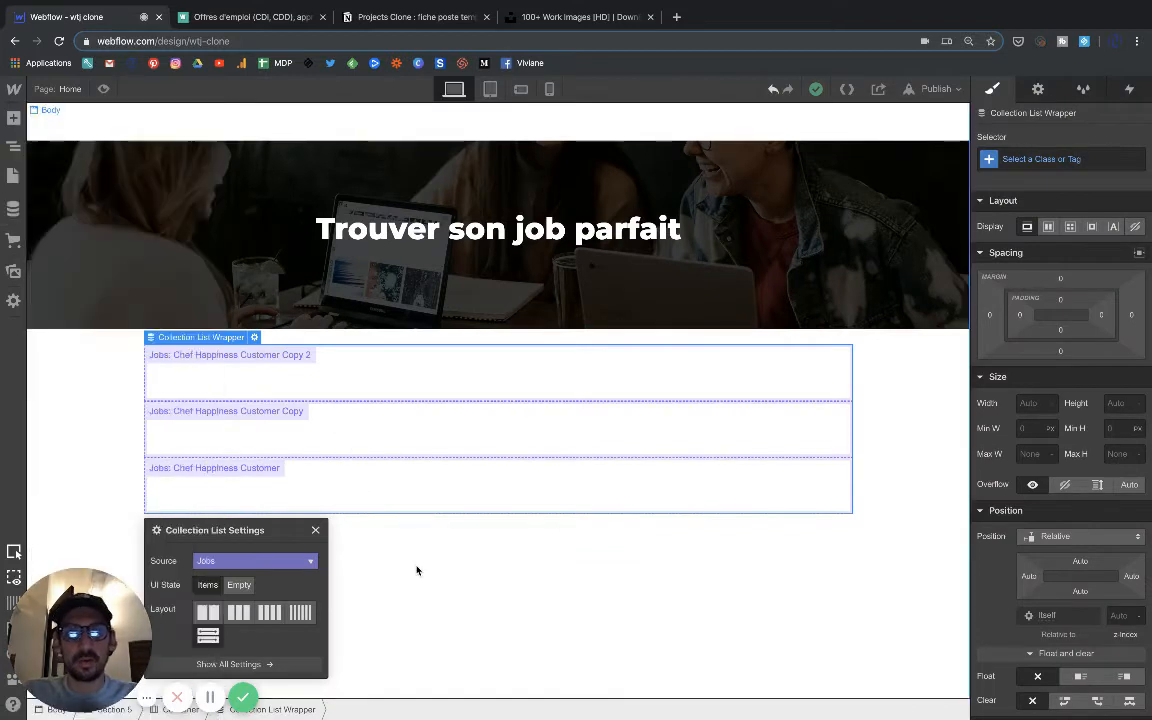
left_click(417, 570)
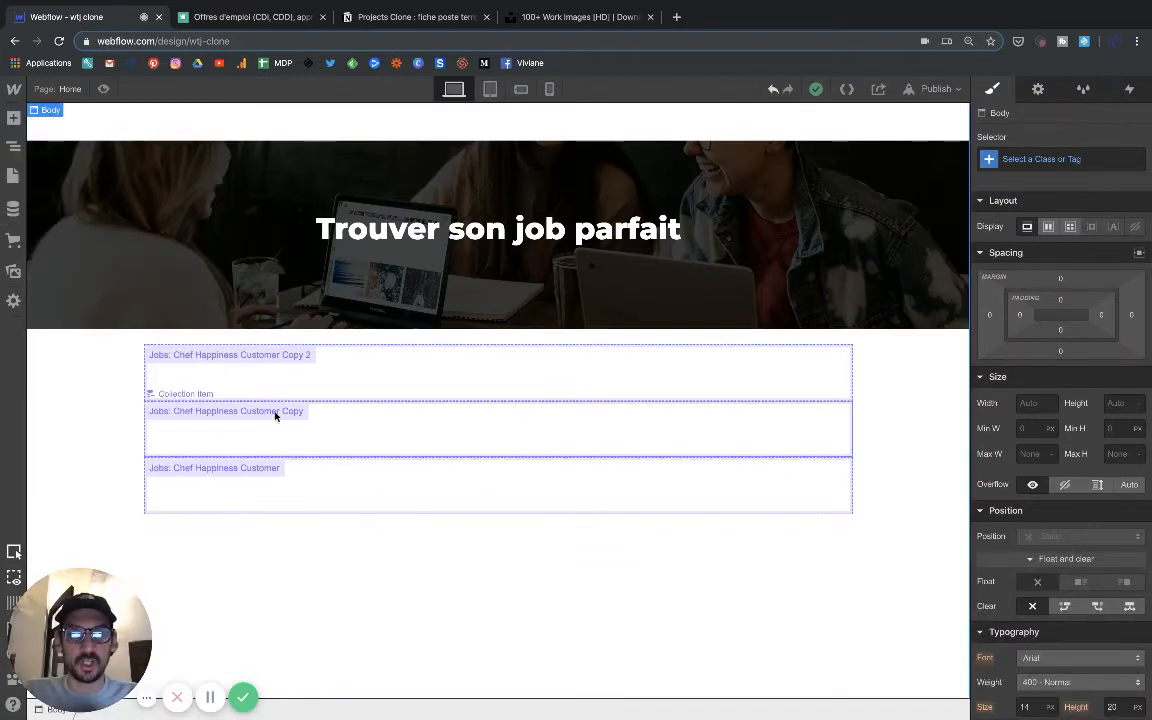
Add a div block inside the first collection item and give it a new class named Board Job.
left_click(205, 364)
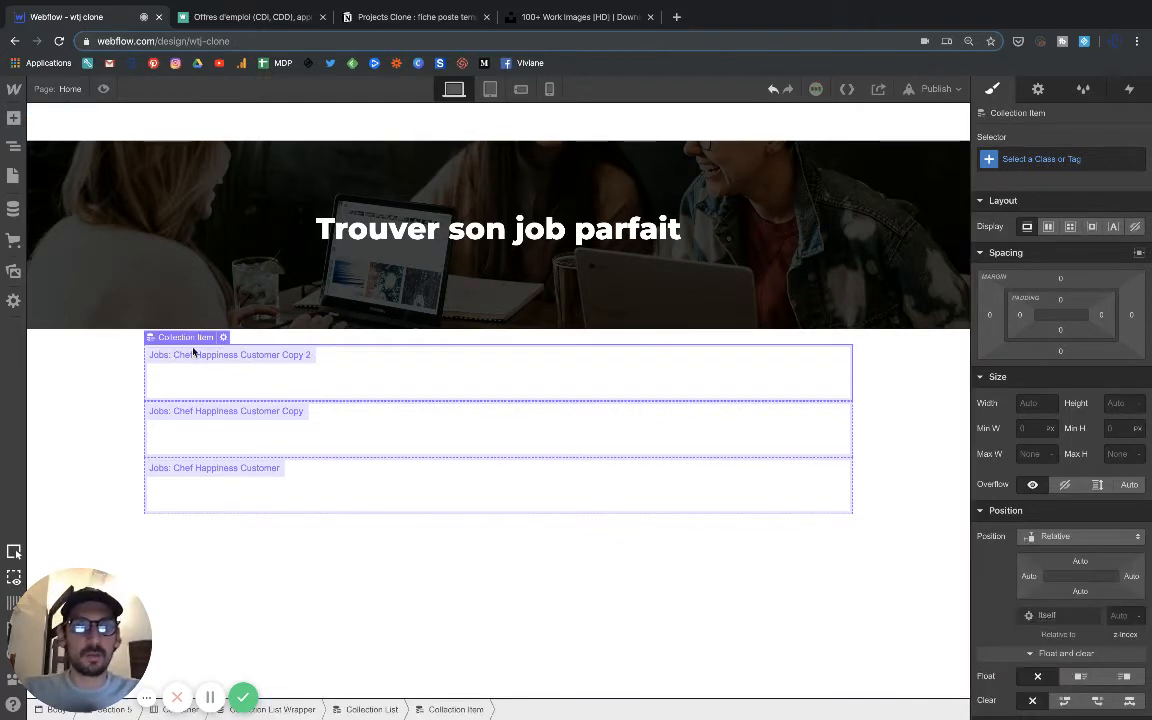
left_click(14, 121)
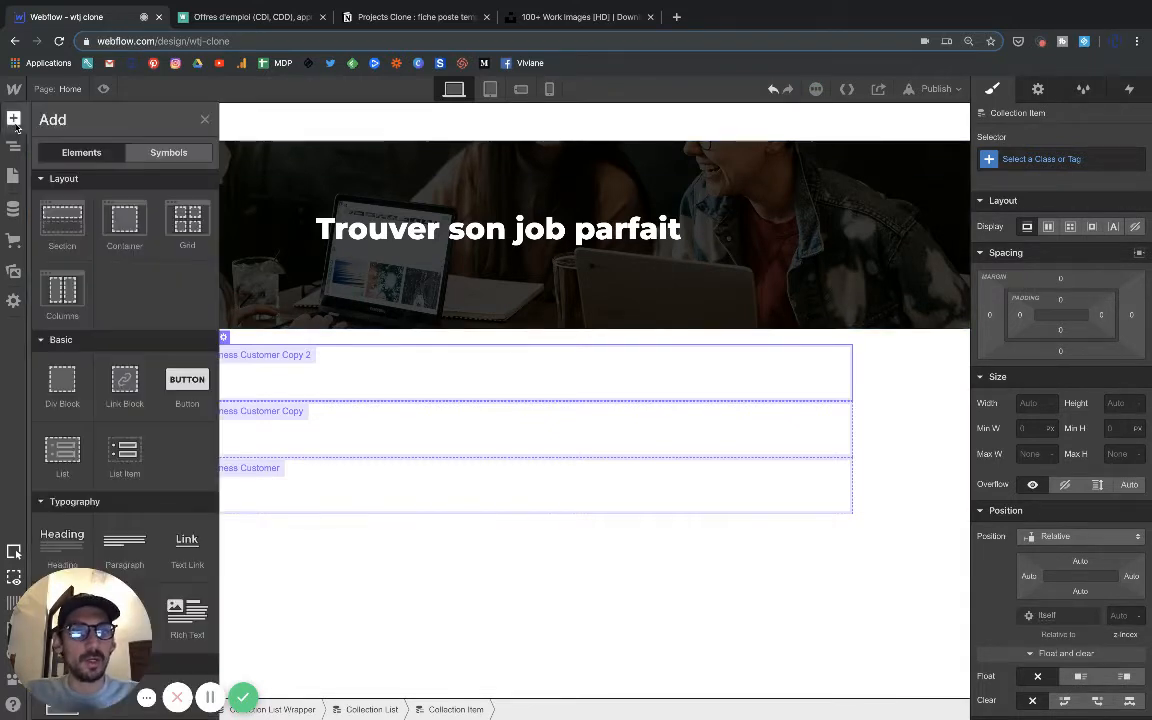
left_click(60, 385)
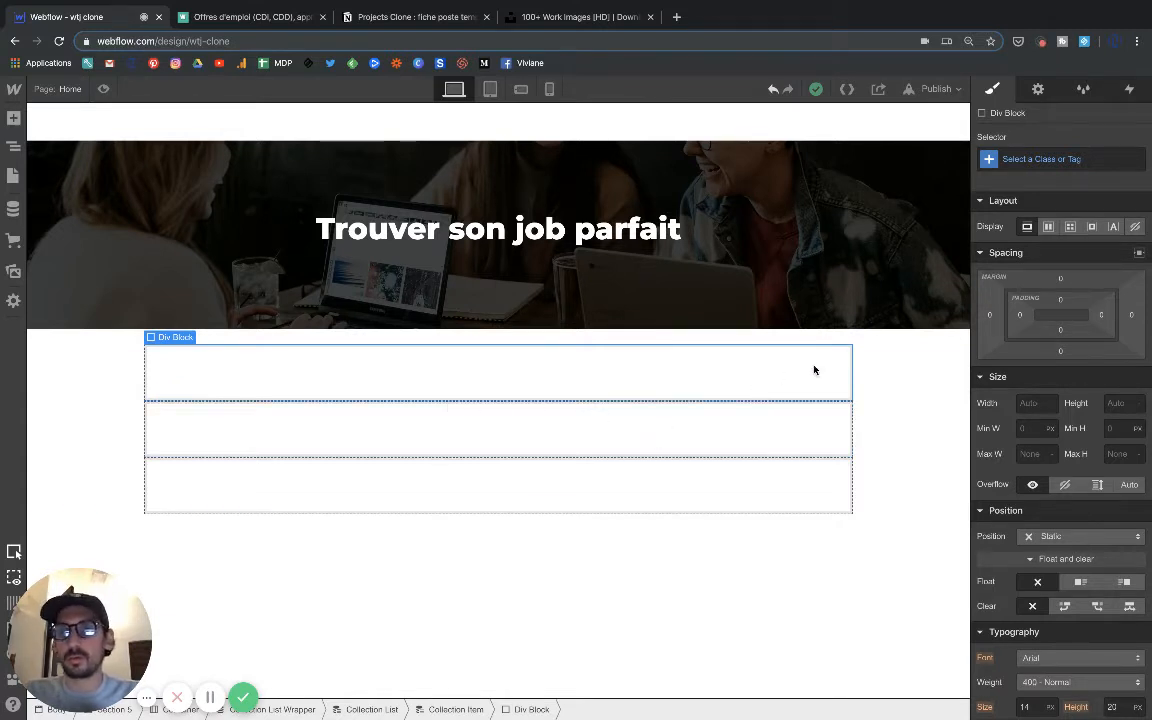
left_click(1016, 159)
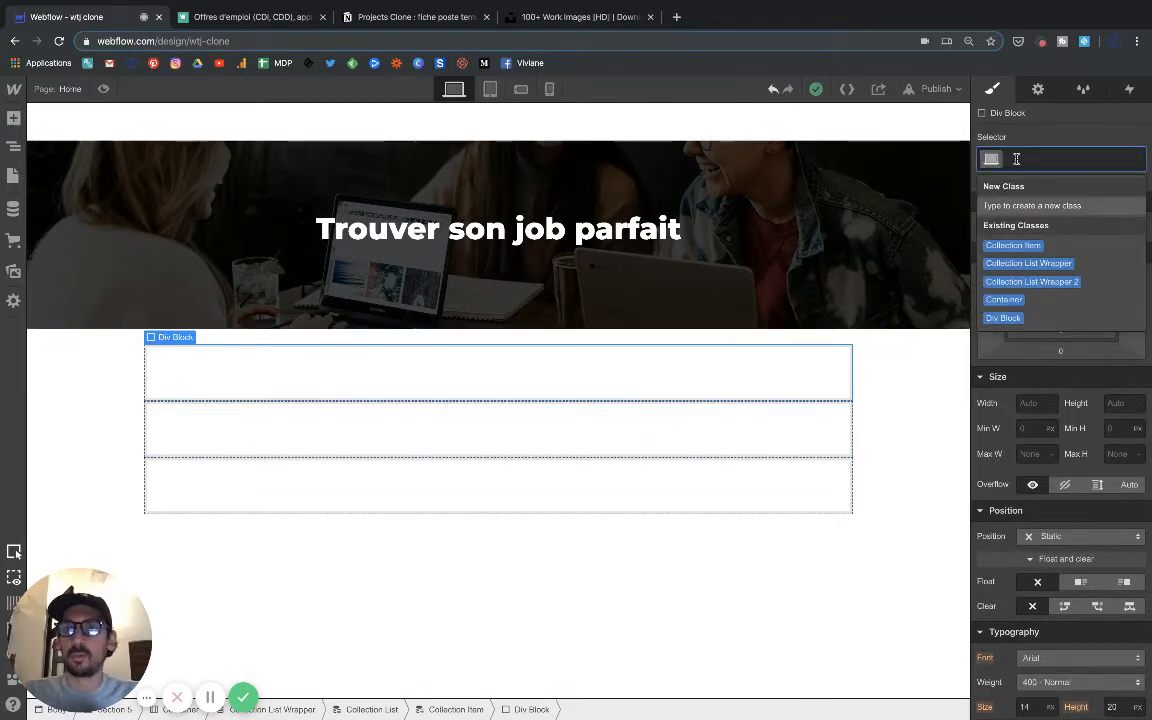
type("Boa")
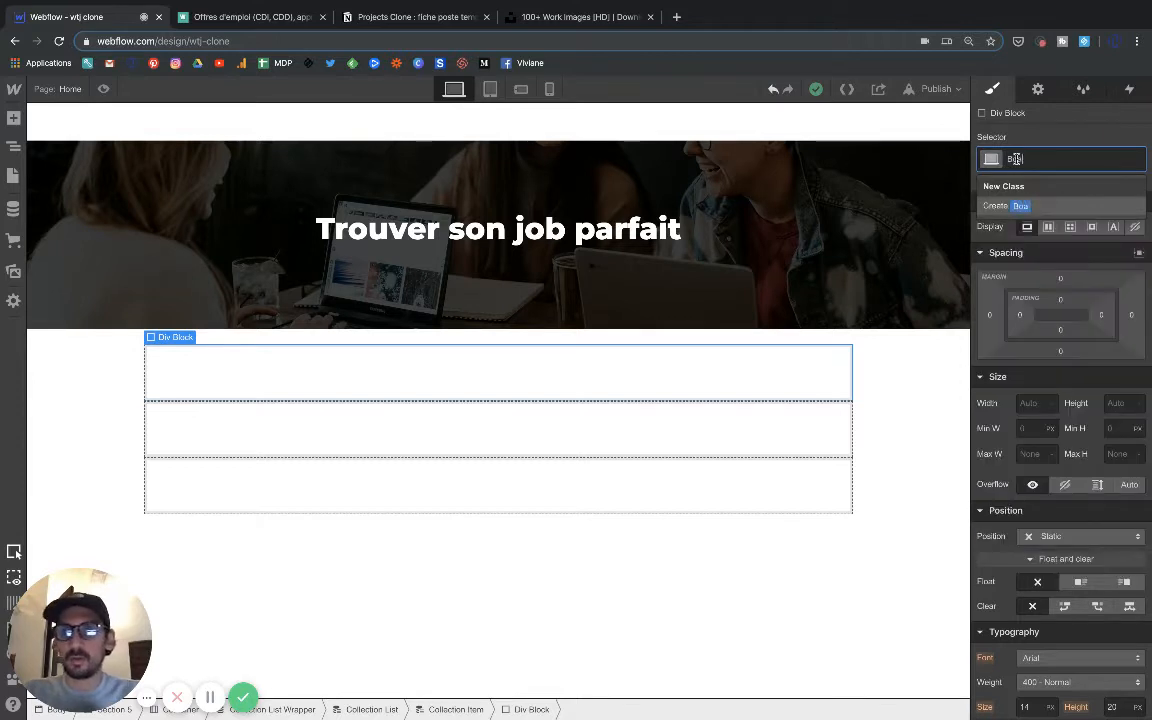
type("rd Job")
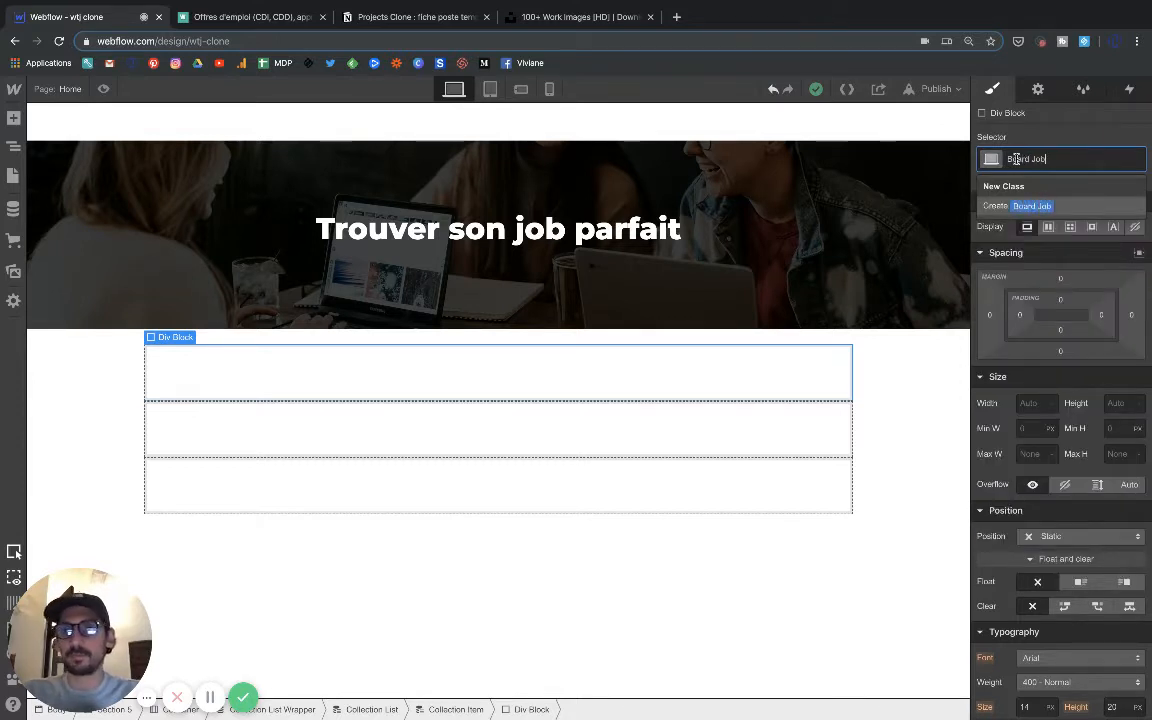
left_click(1032, 207)
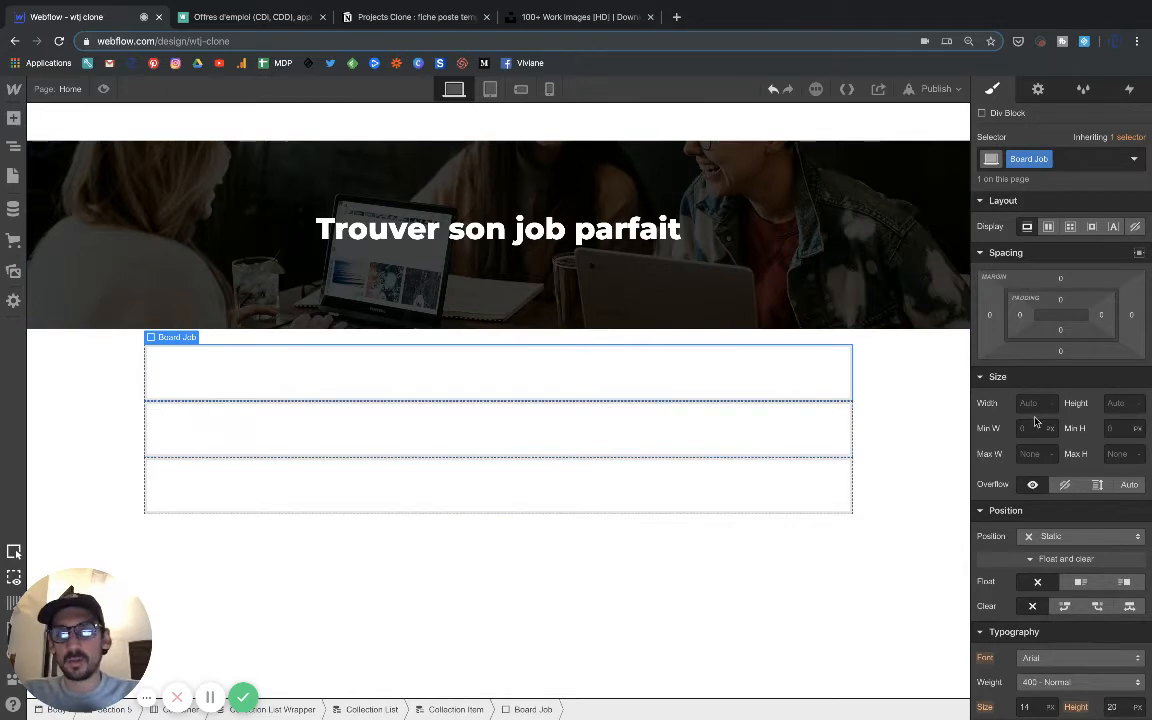
Set the bottom margin of the Board Job block to 25 px.
scroll(1057, 519, "down", 1)
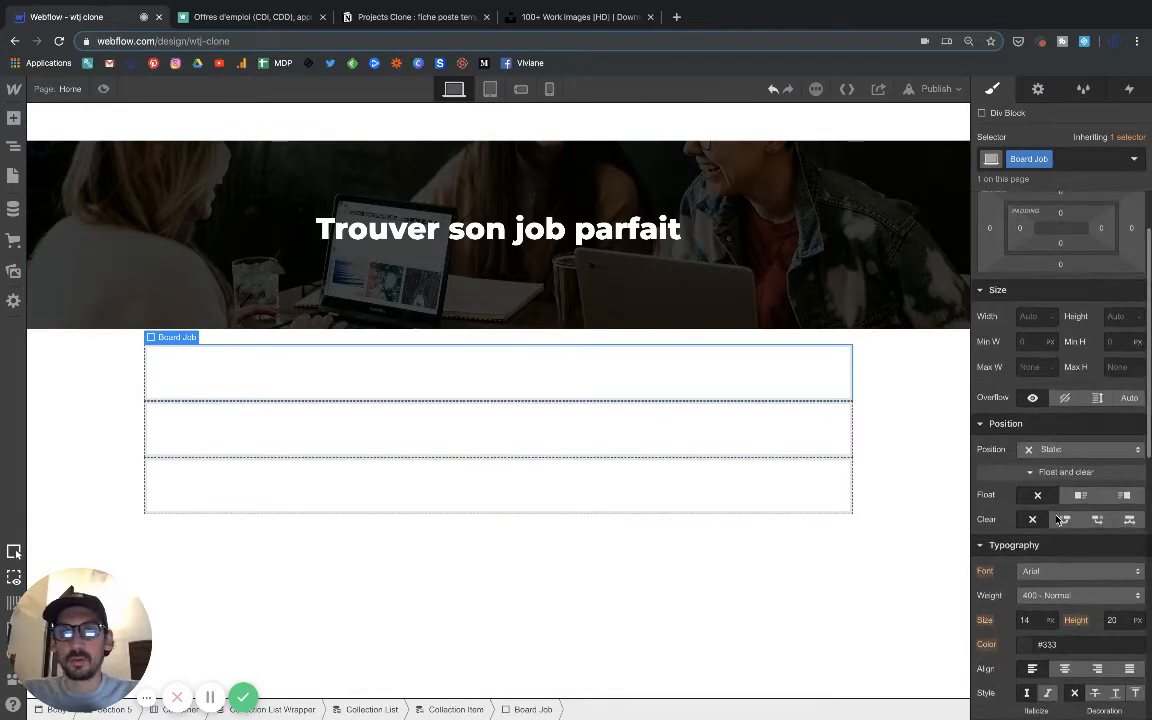
scroll(1057, 519, "up", 1)
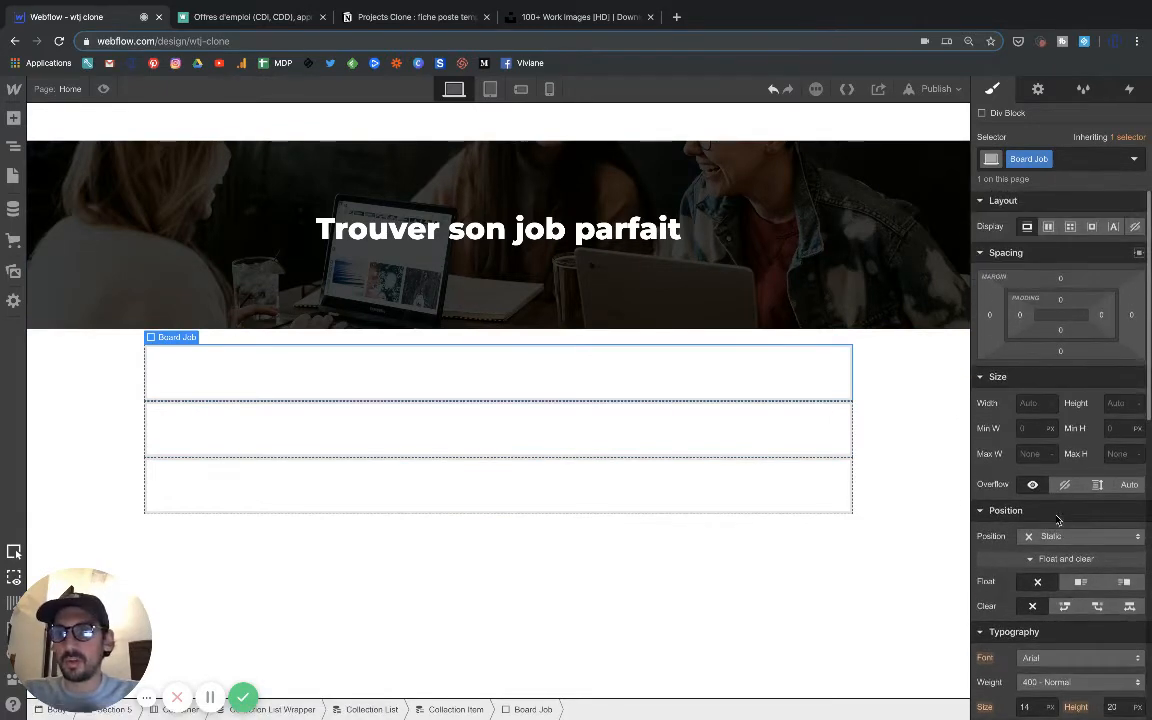
left_click(1060, 348)
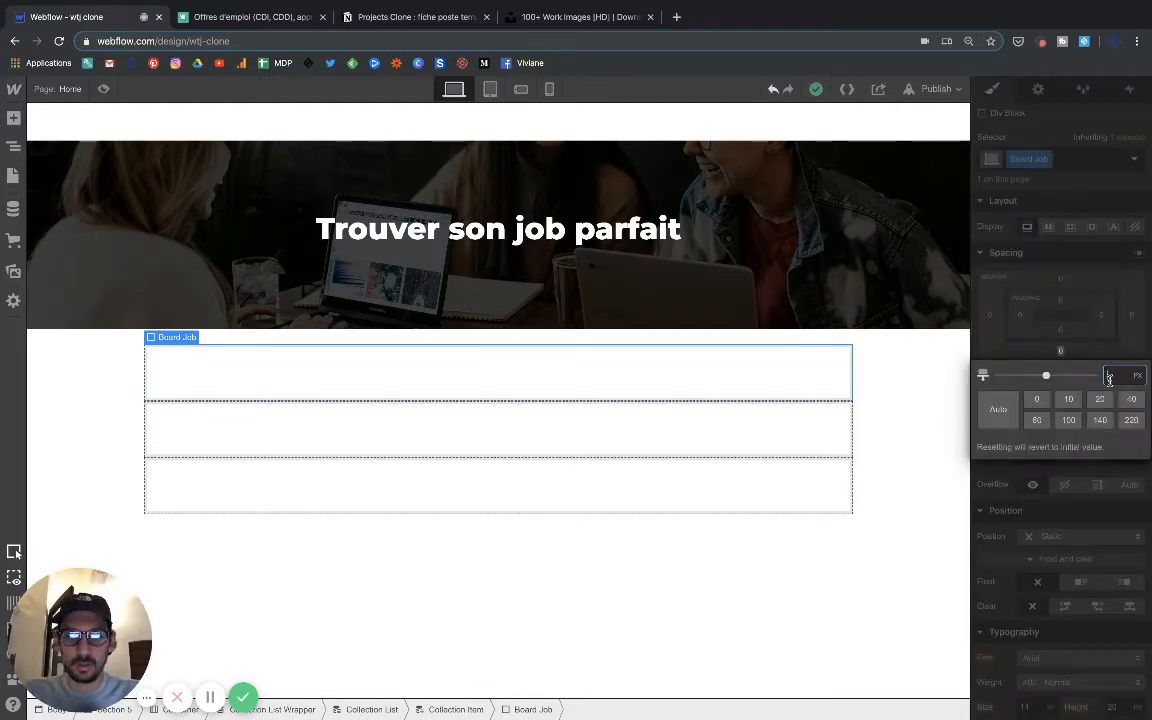
type("25")
key("Return")
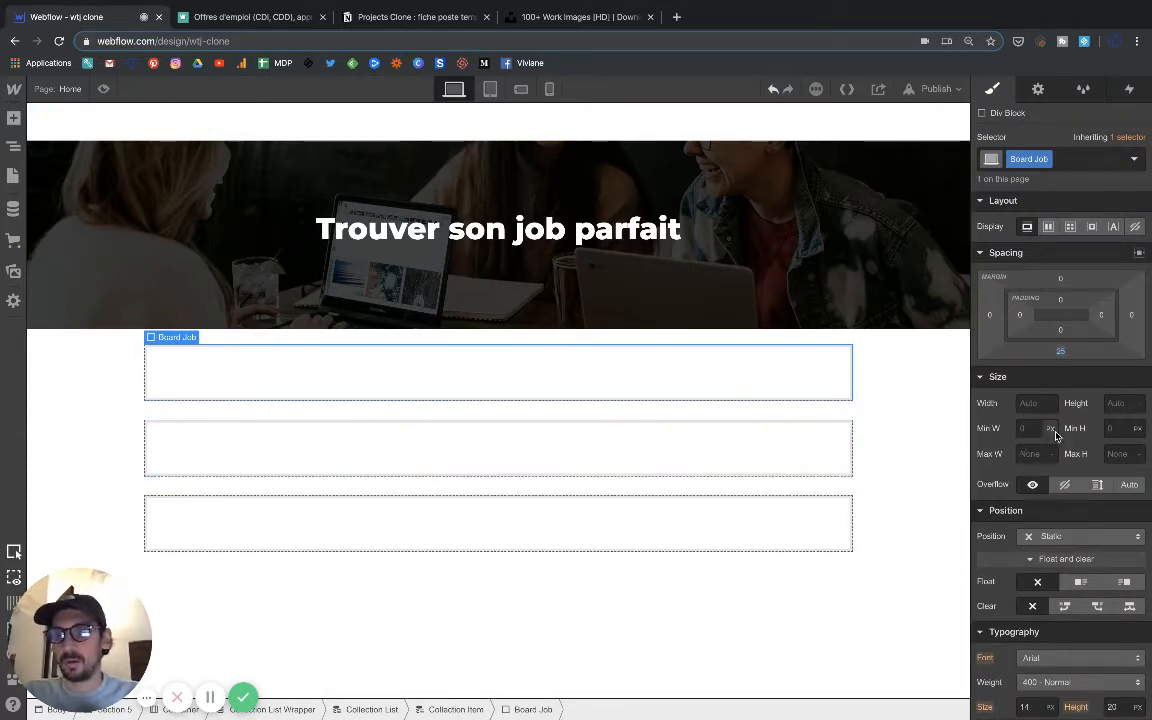
Try a solid 1 px black border on the Board Job block and undo it.
scroll(1075, 555, "down", 10)
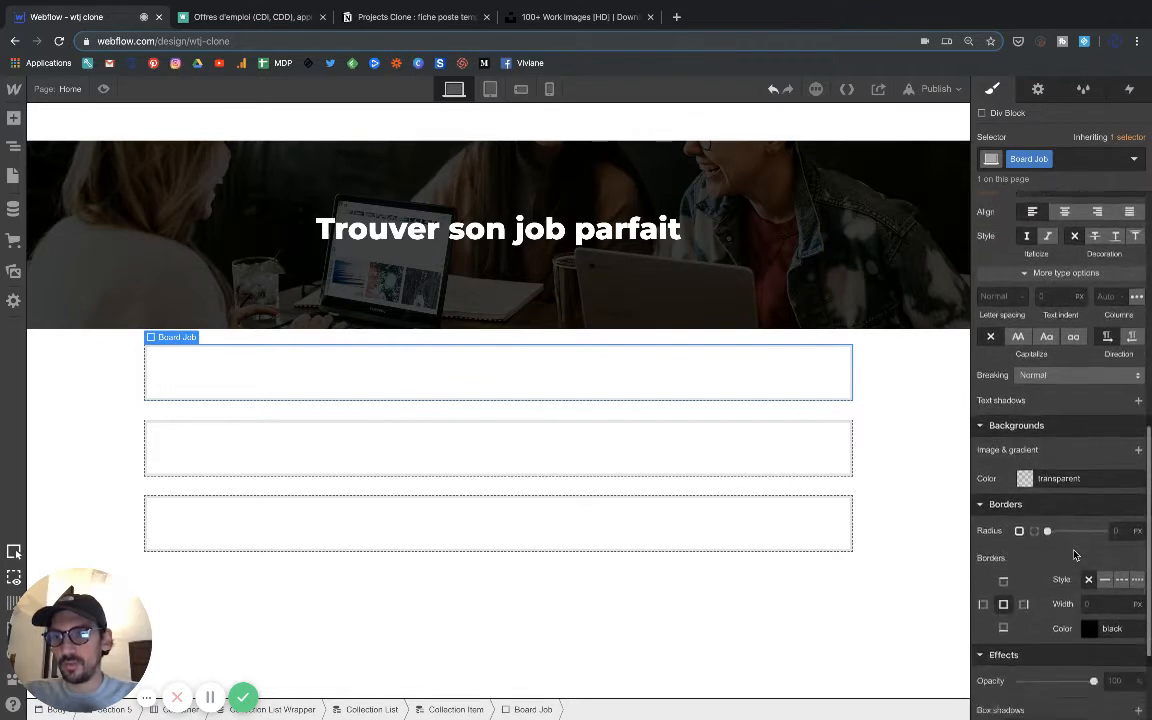
left_click(1105, 475)
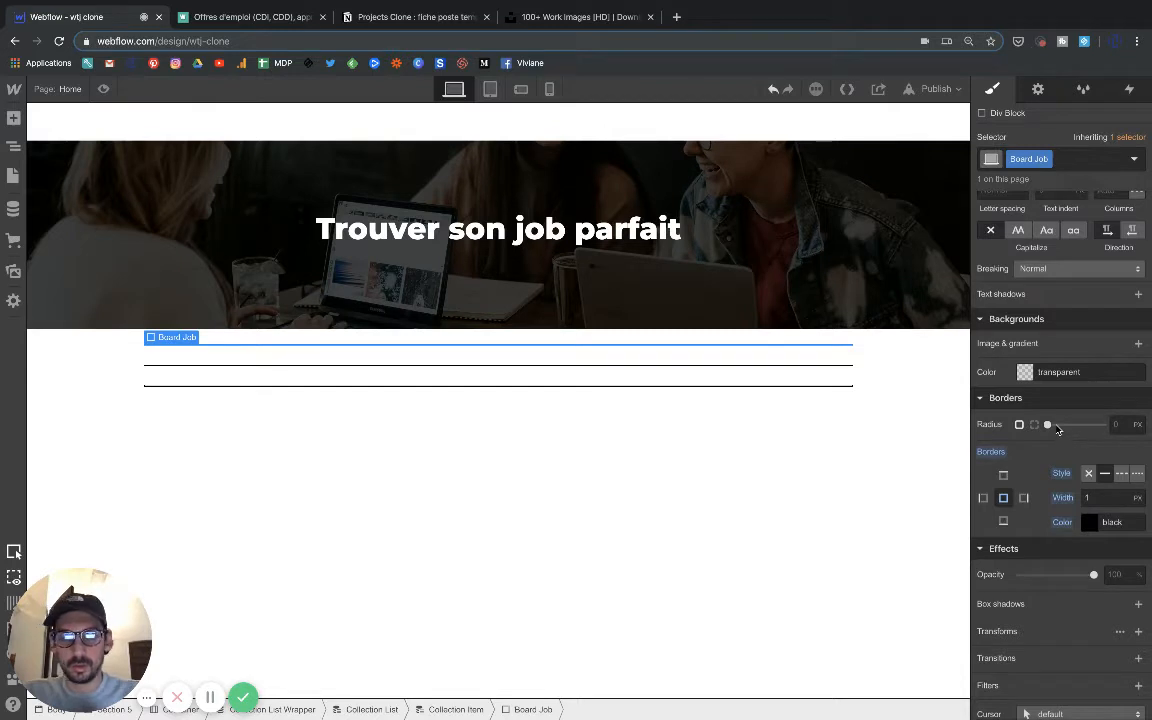
key("super+z")
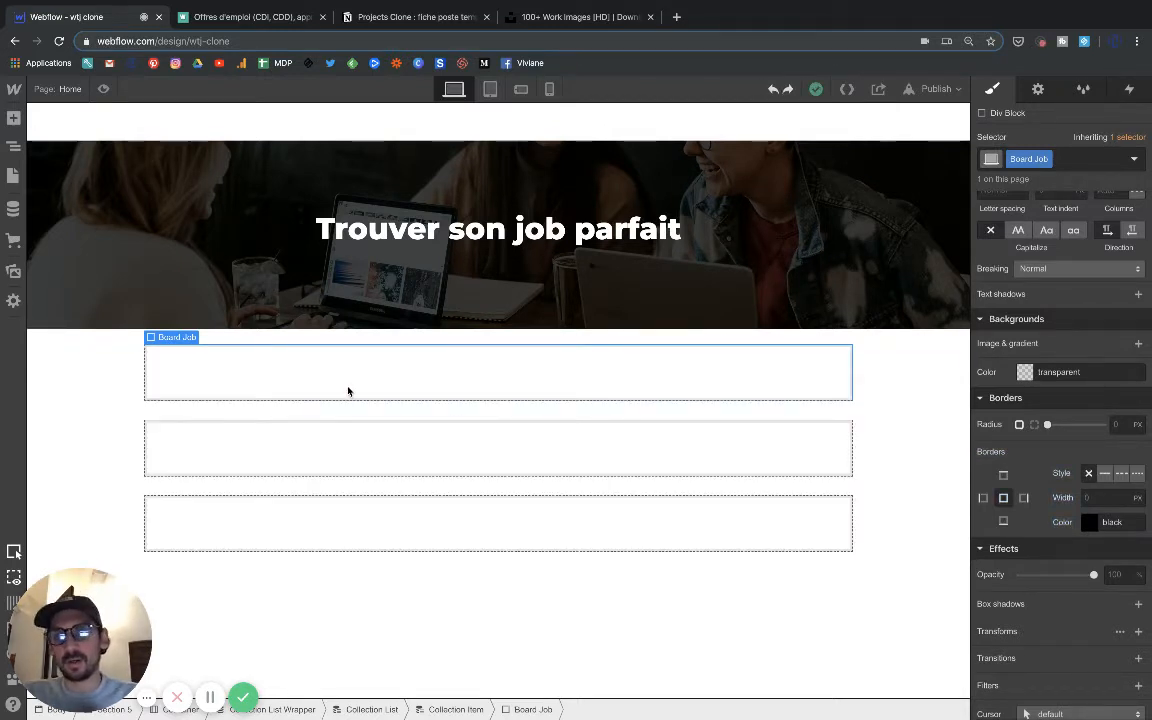
Set the top margin of the Board Job block to 1 px.
left_click(76, 397)
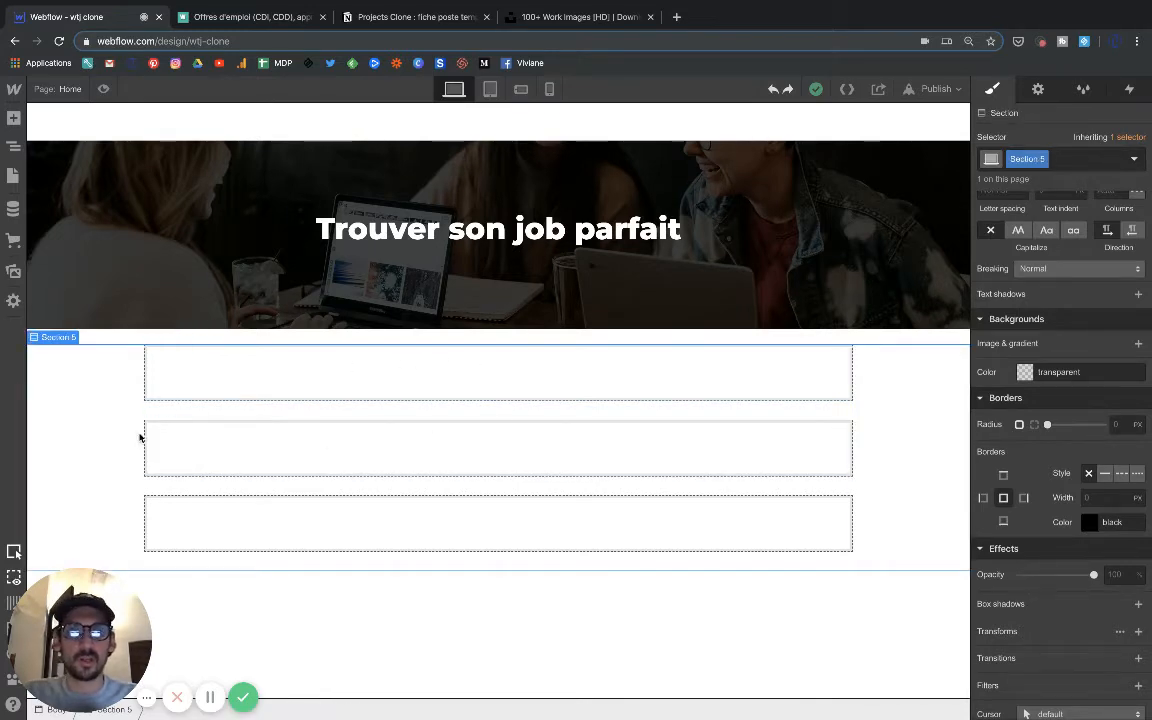
left_click(463, 373)
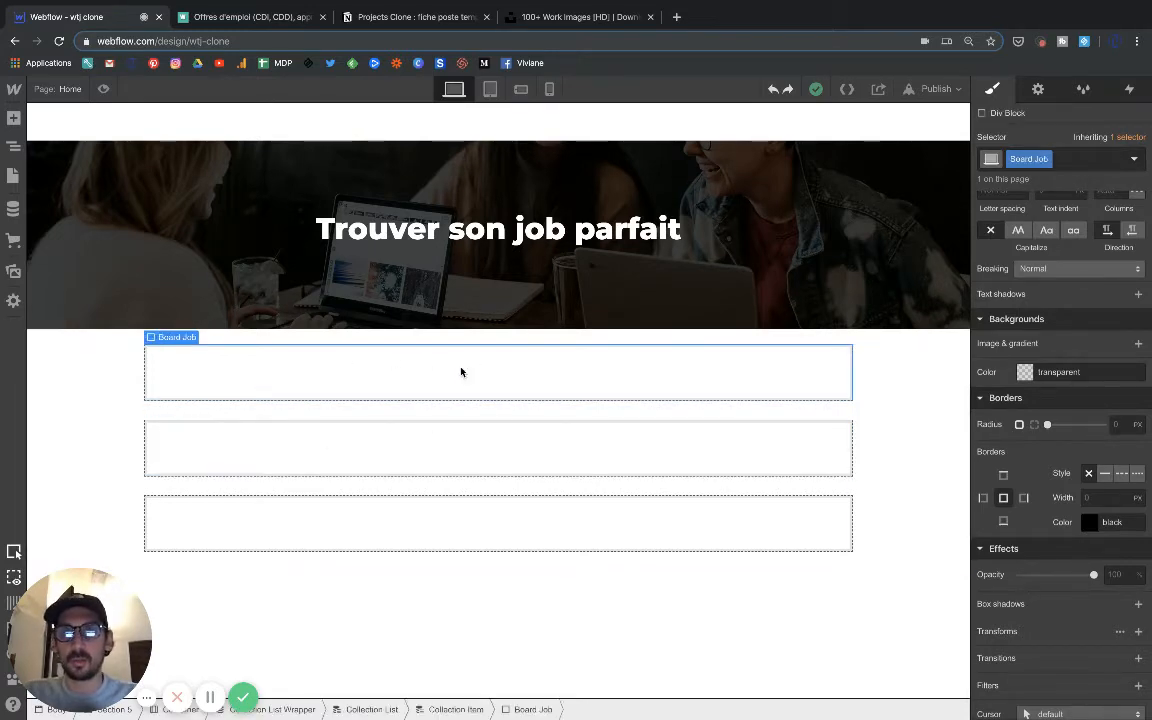
scroll(1022, 330, "up", 5)
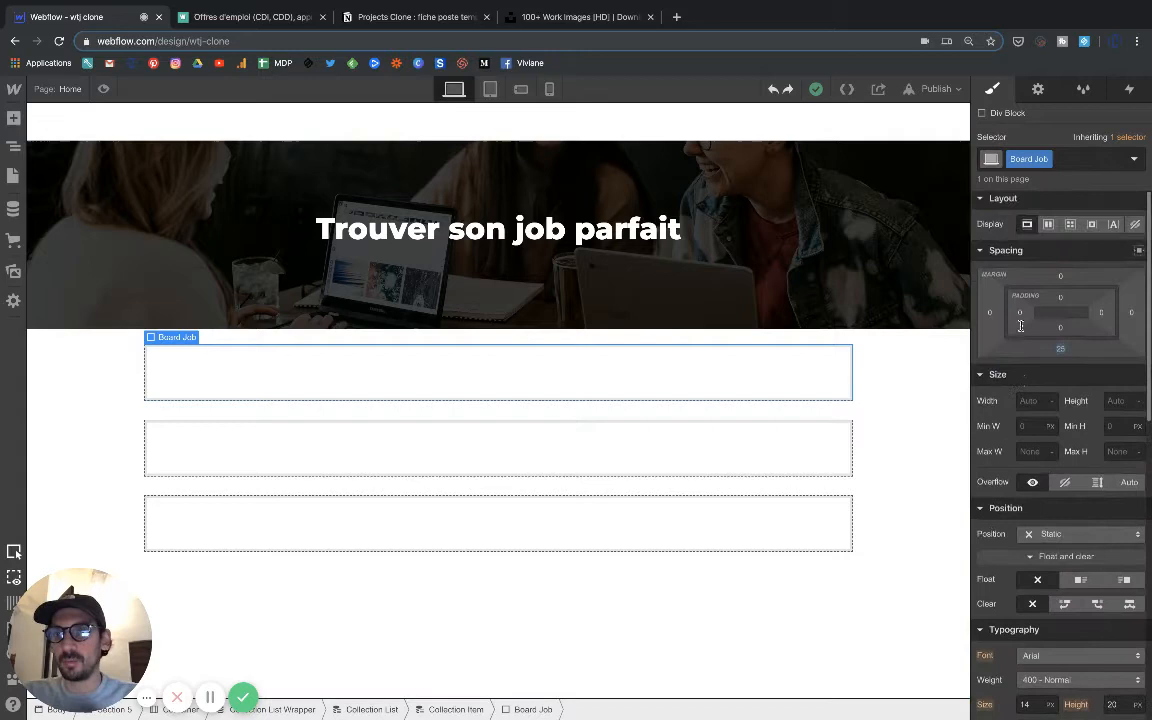
left_click(1060, 281)
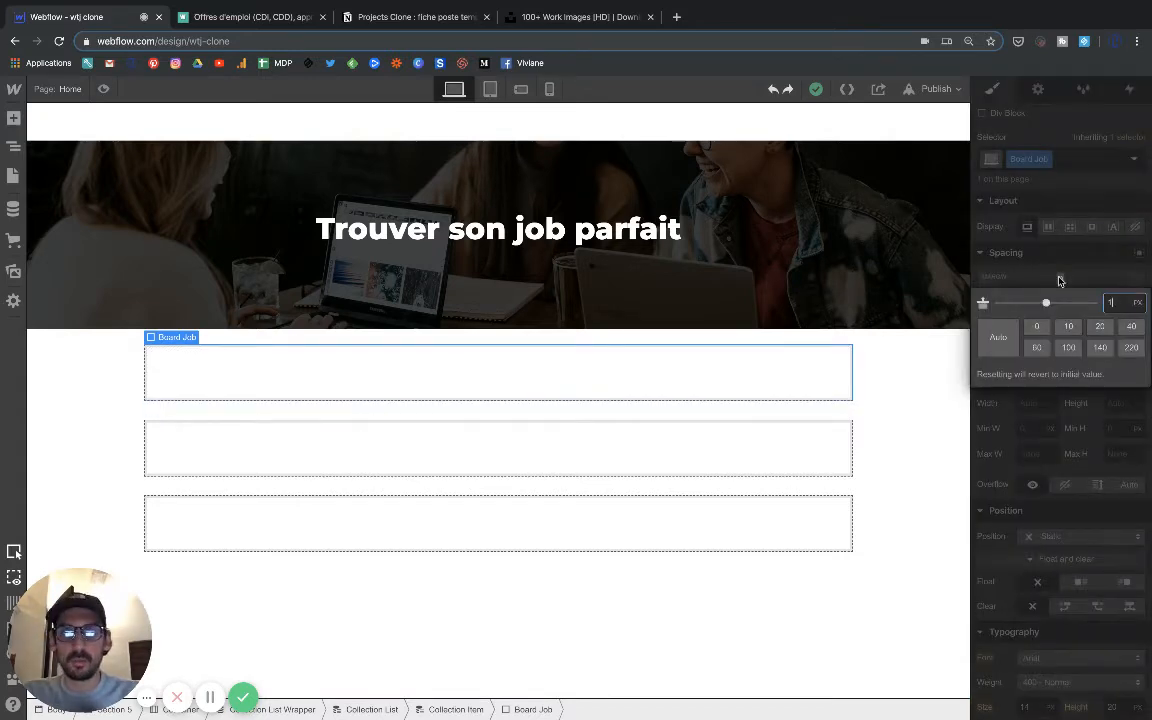
left_click(130, 430)
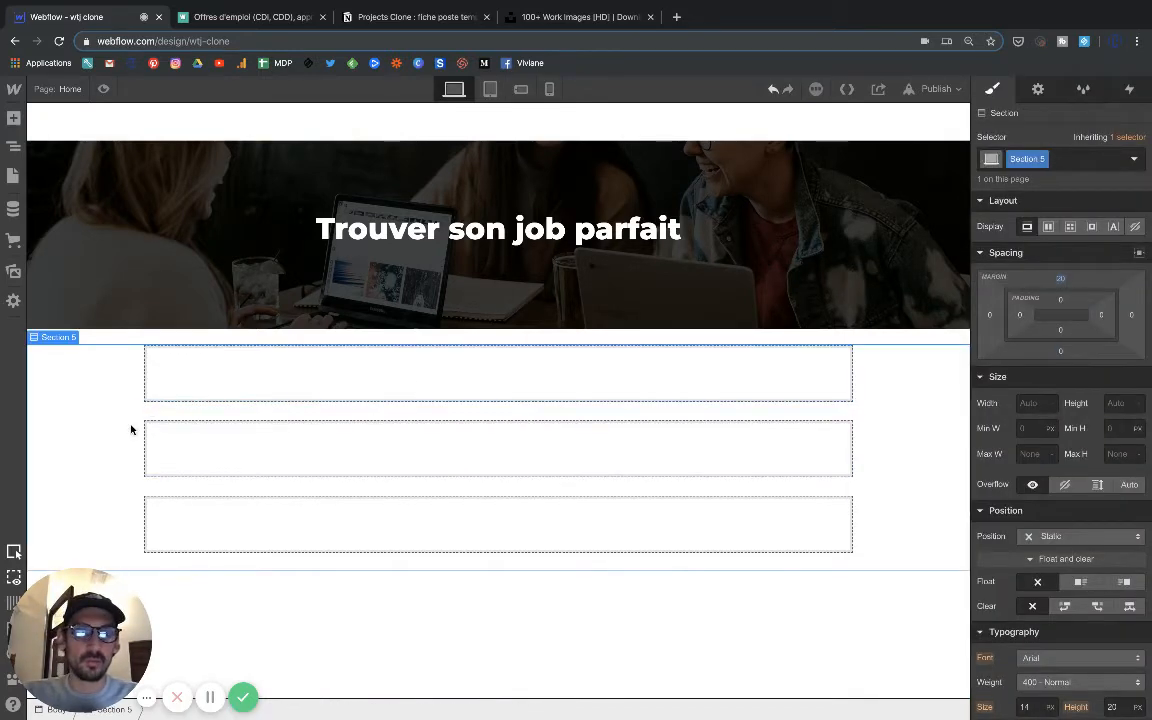
Add a div block inside the Board Job block of the first collection item.
left_click(270, 383)
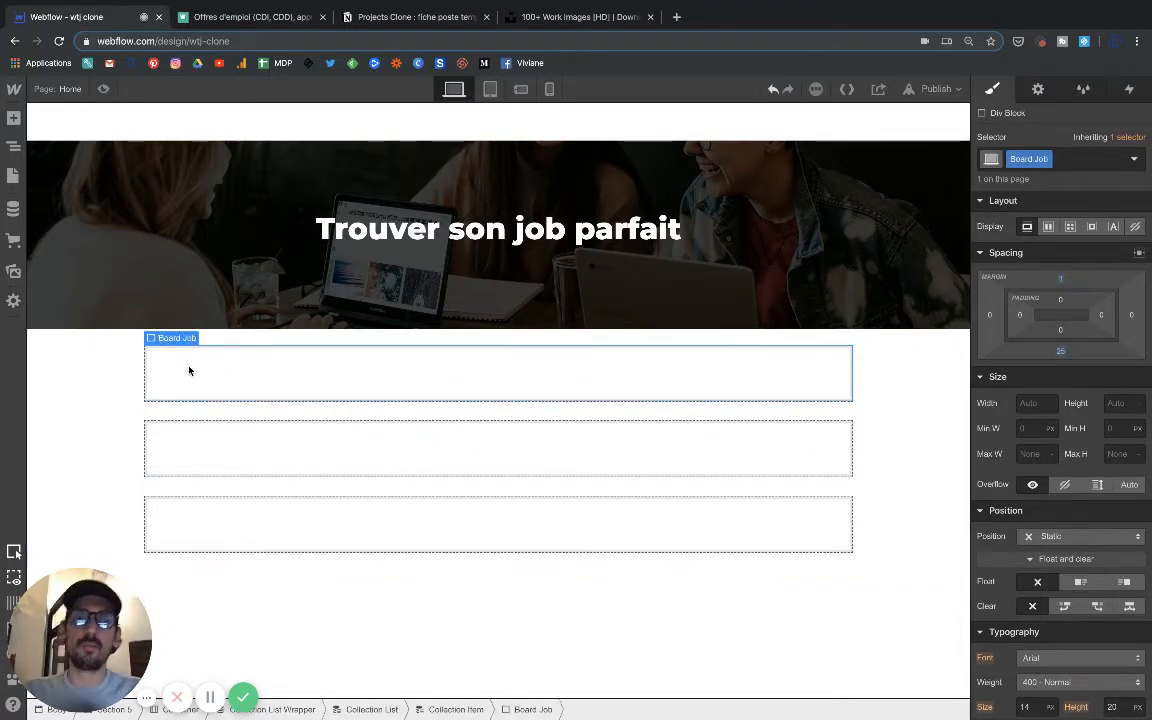
left_click(14, 122)
left_click(69, 396)
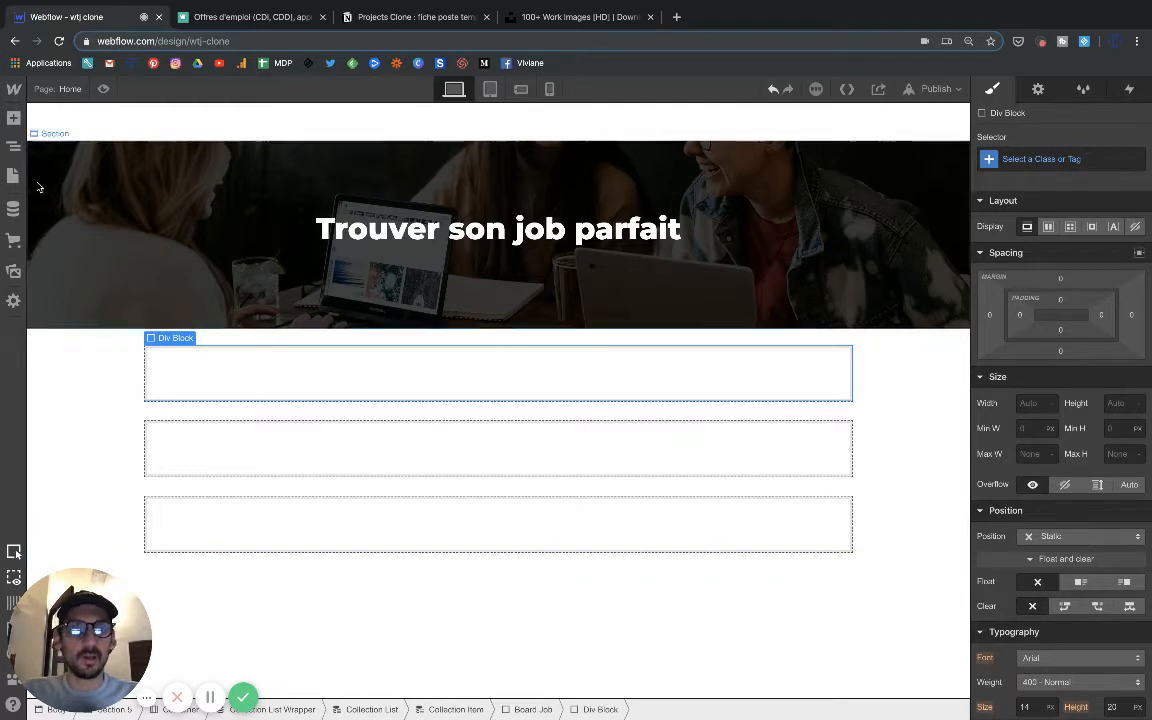
Add an image inside the new div block and get its picture from the Cover field of the Jobs collection.
left_click(14, 118)
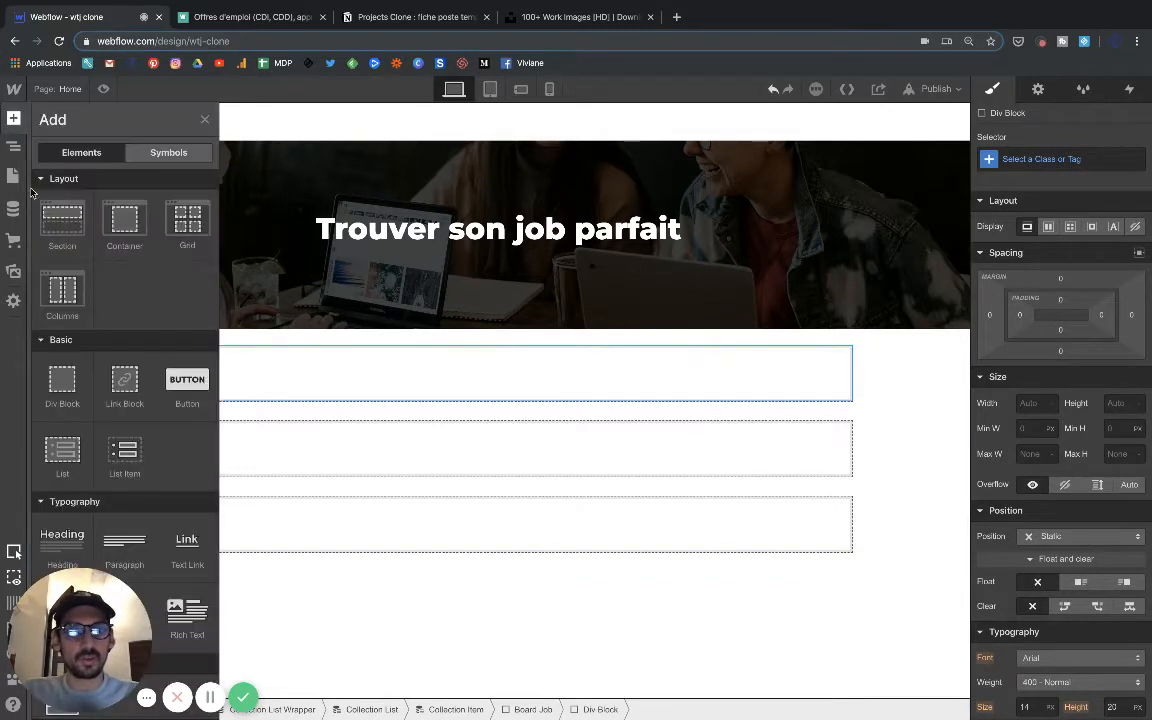
scroll(66, 386, "down", 10)
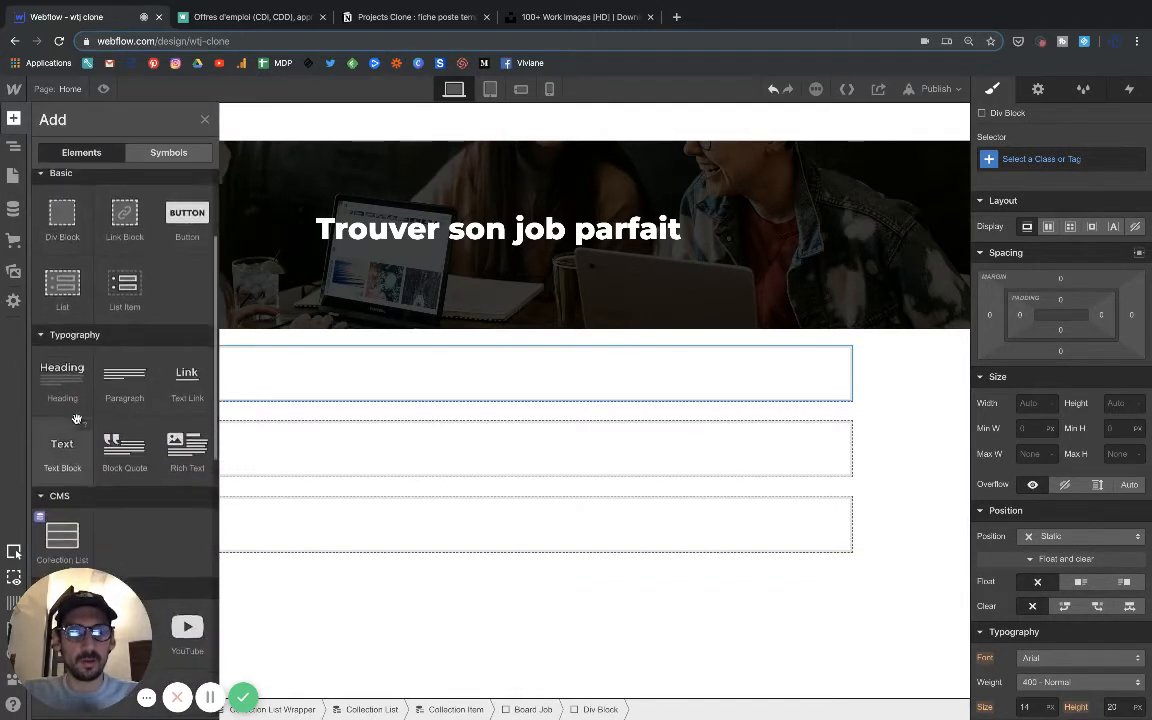
left_click(63, 355)
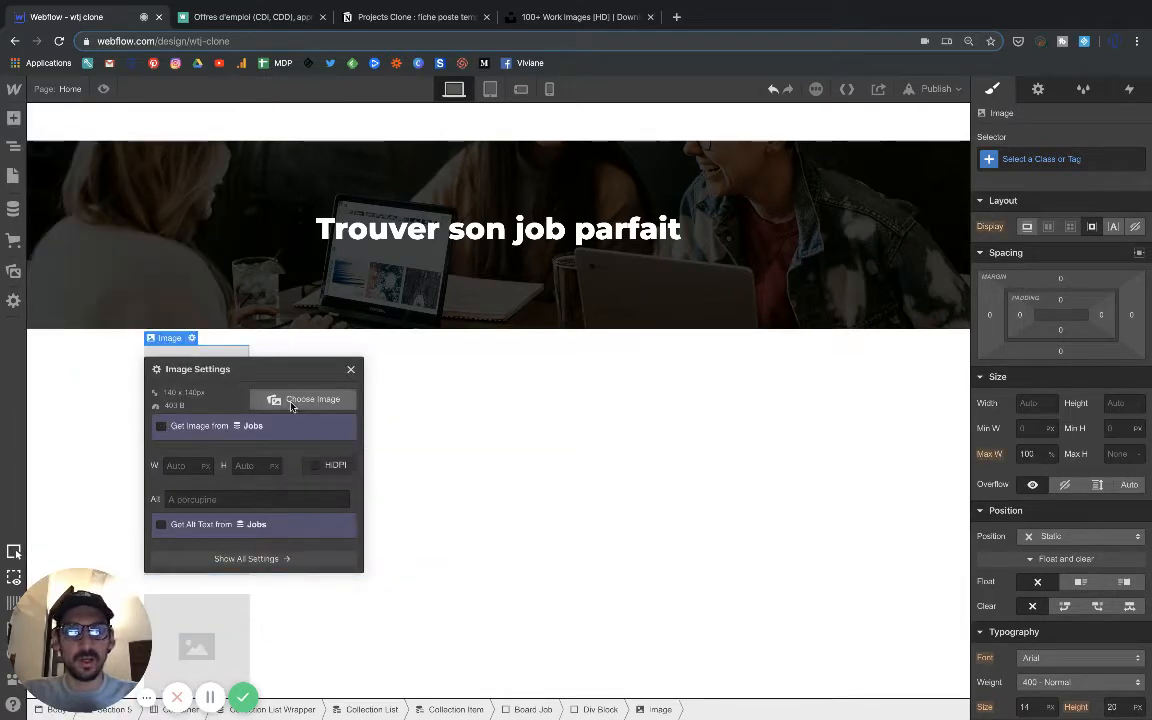
left_click(211, 428)
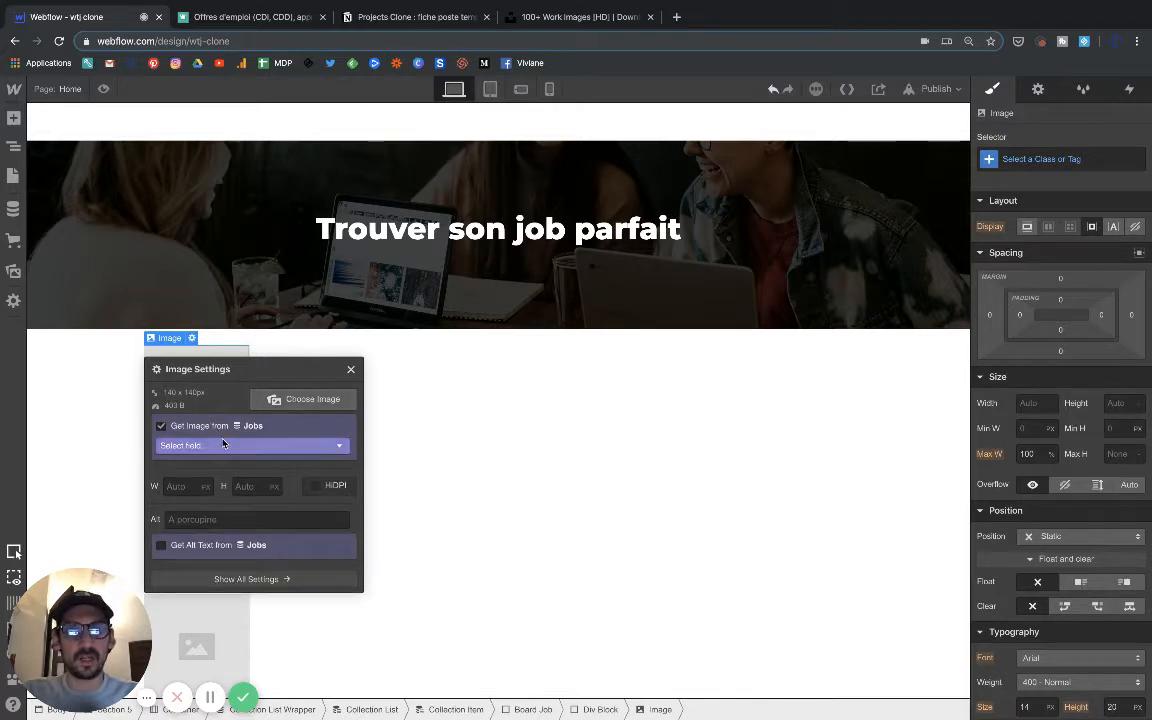
left_click(223, 444)
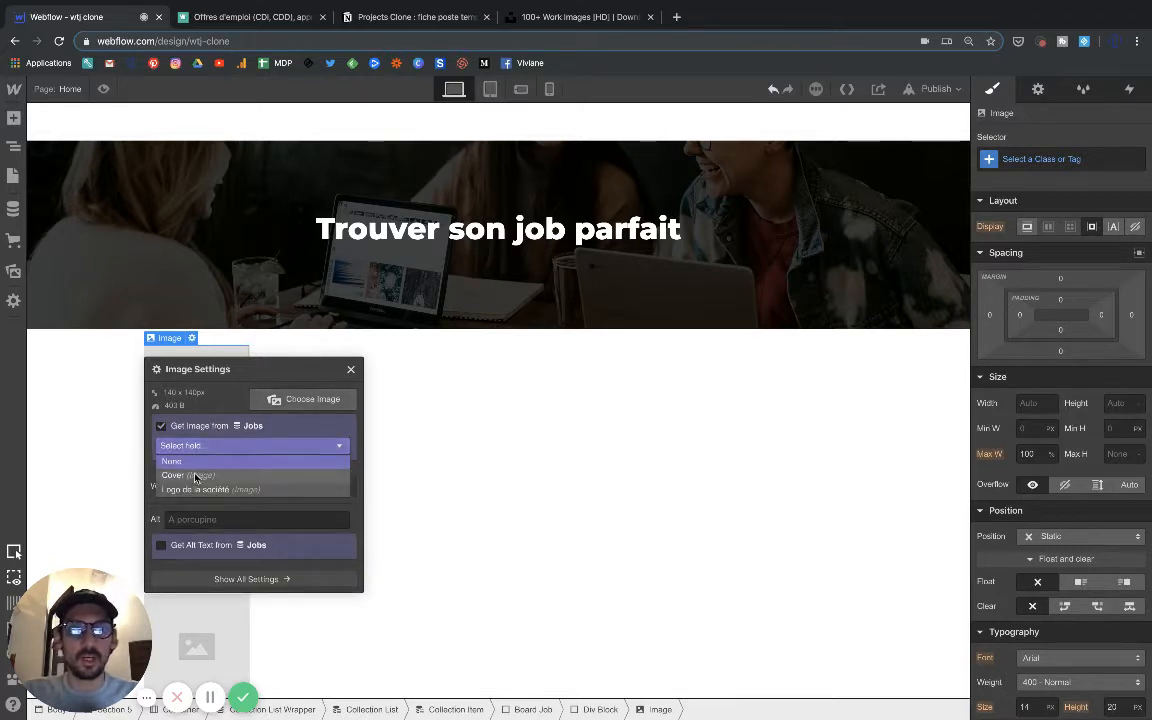
left_click(196, 476)
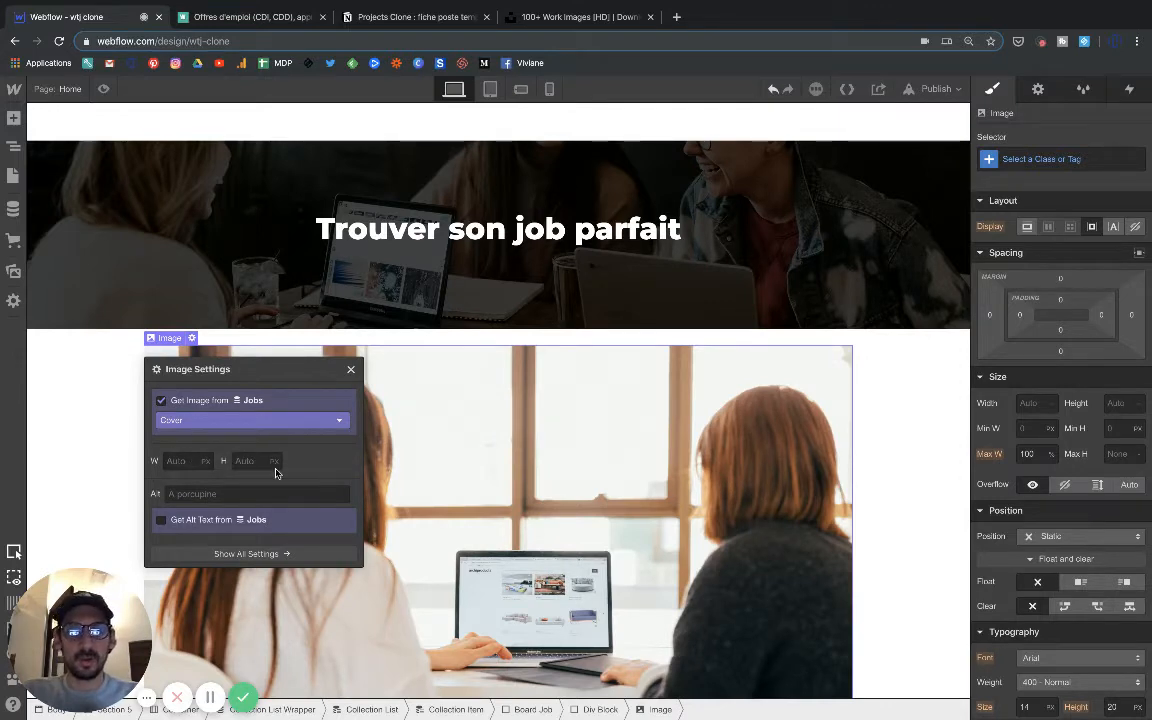
left_click(350, 370)
Shrink the cover image proportionally to about 224 px wide.
scroll(432, 464, "down", 3)
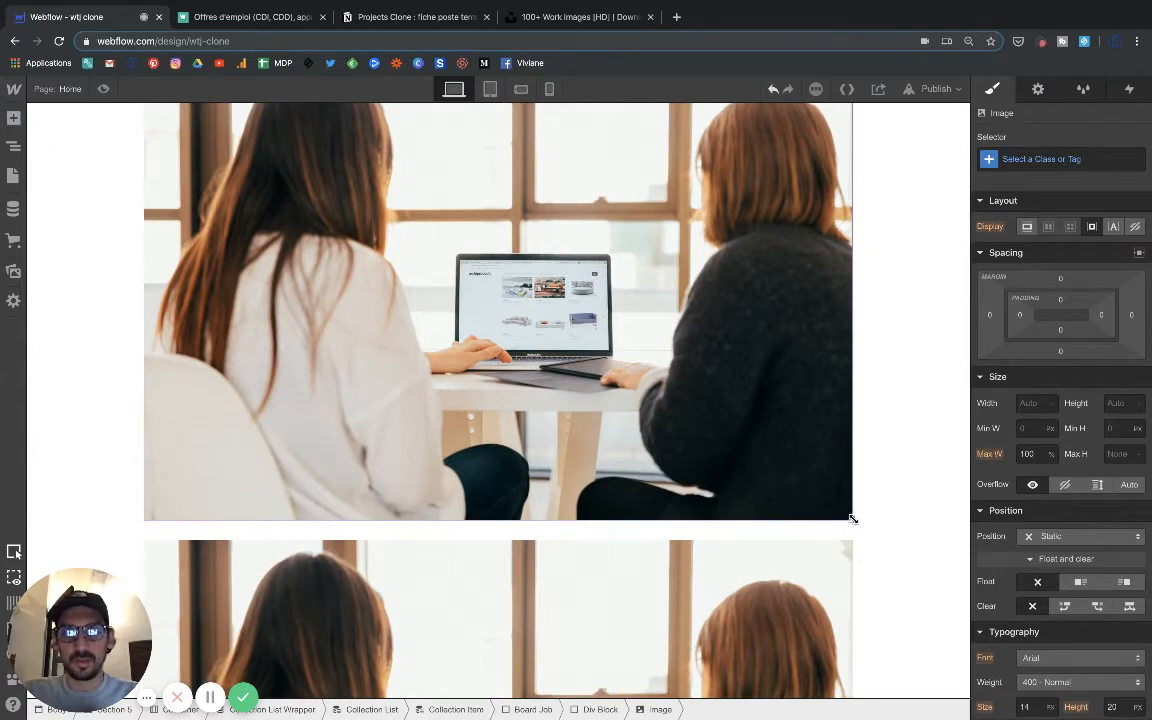
left_click_drag(848, 518, 595, 335)
scroll(595, 335, "up", 2)
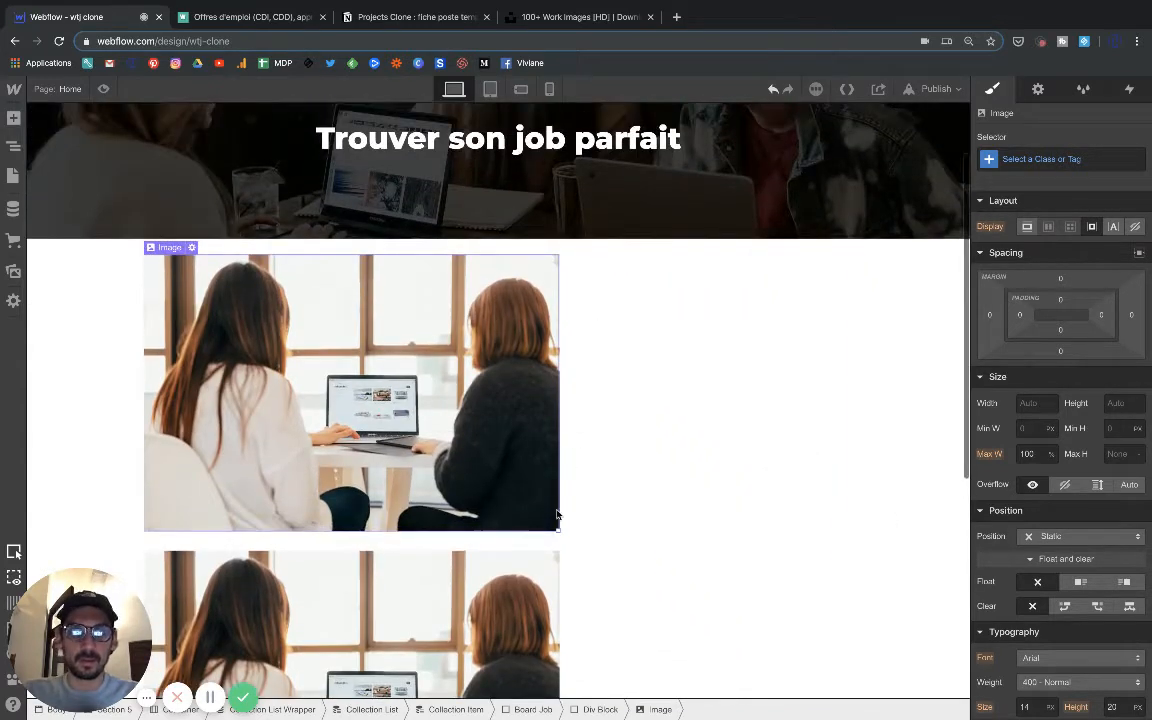
left_click_drag(558, 529, 347, 368)
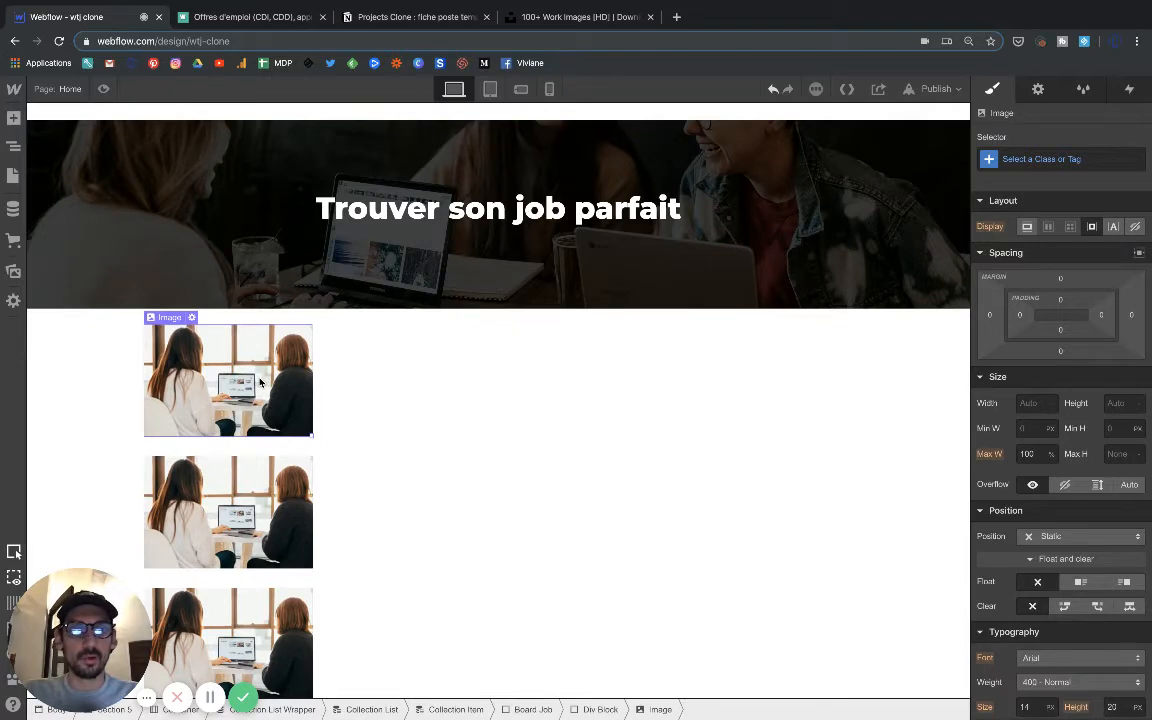
Set the cover image to 230 px wide and 130 px high, and narrow it very slightly freehand.
left_click(192, 317)
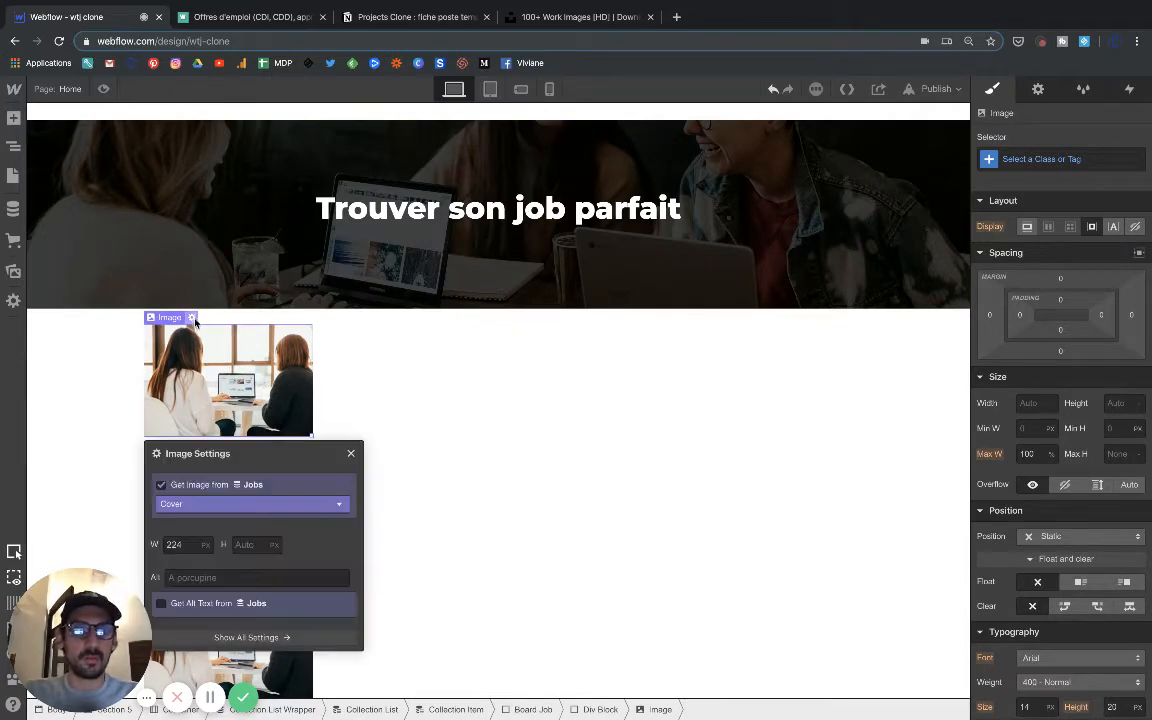
left_click(250, 545)
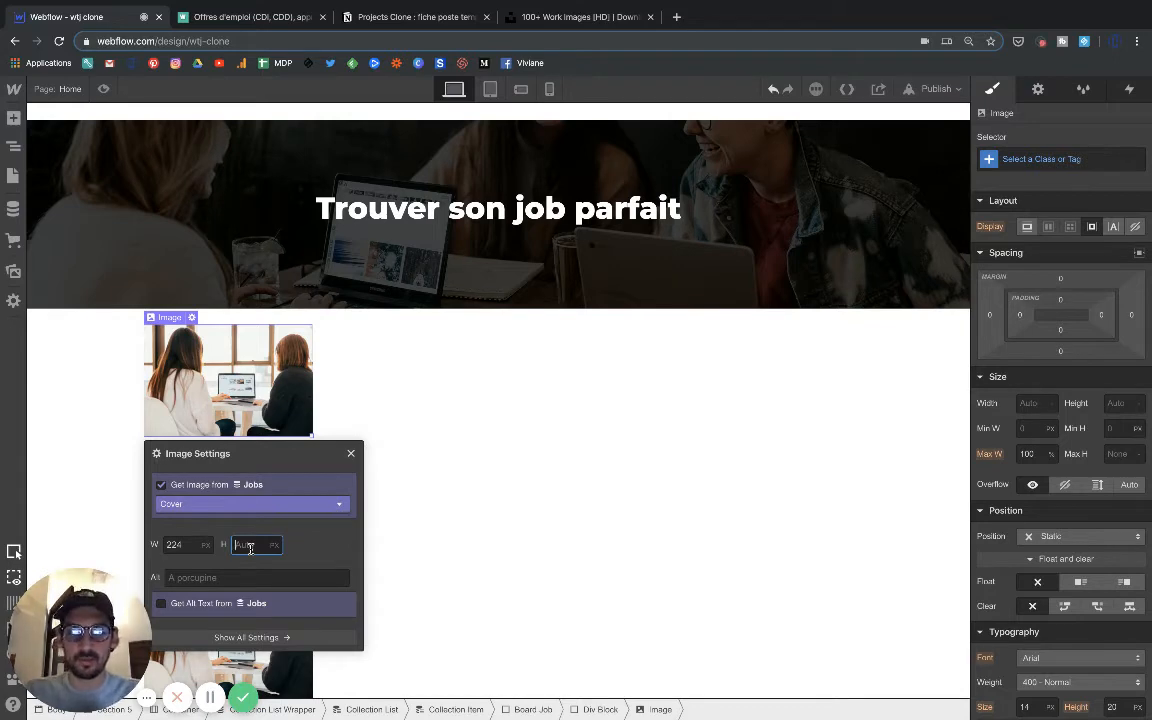
type("12")
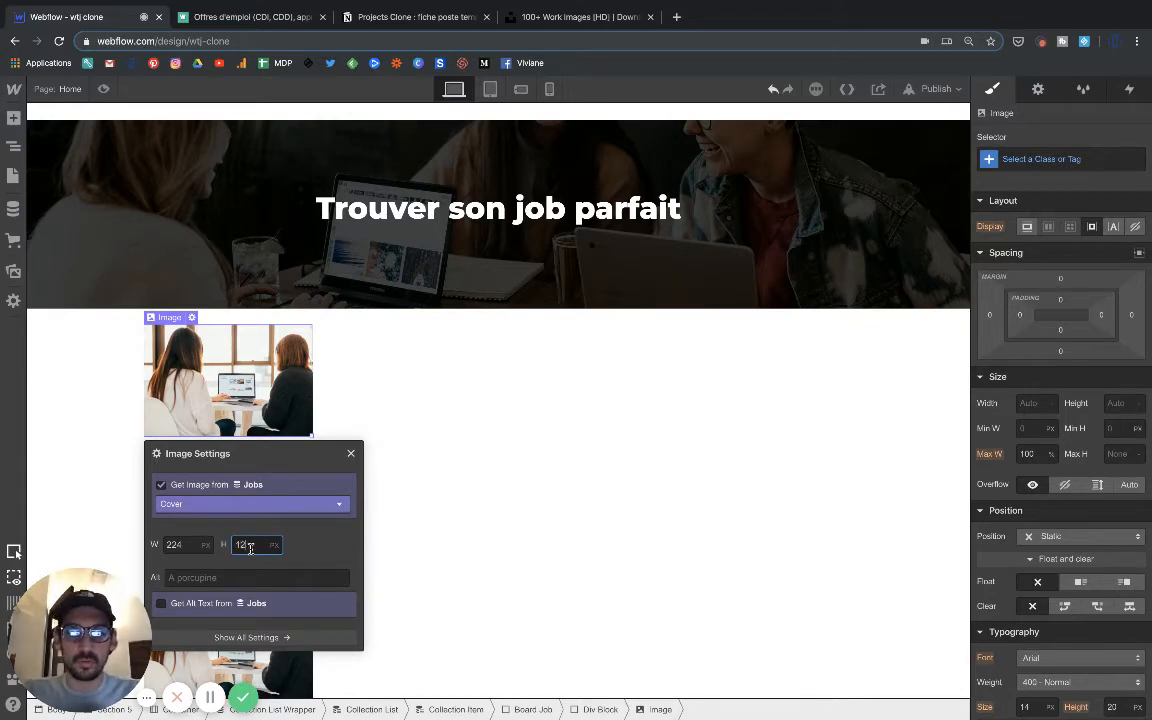
type("0")
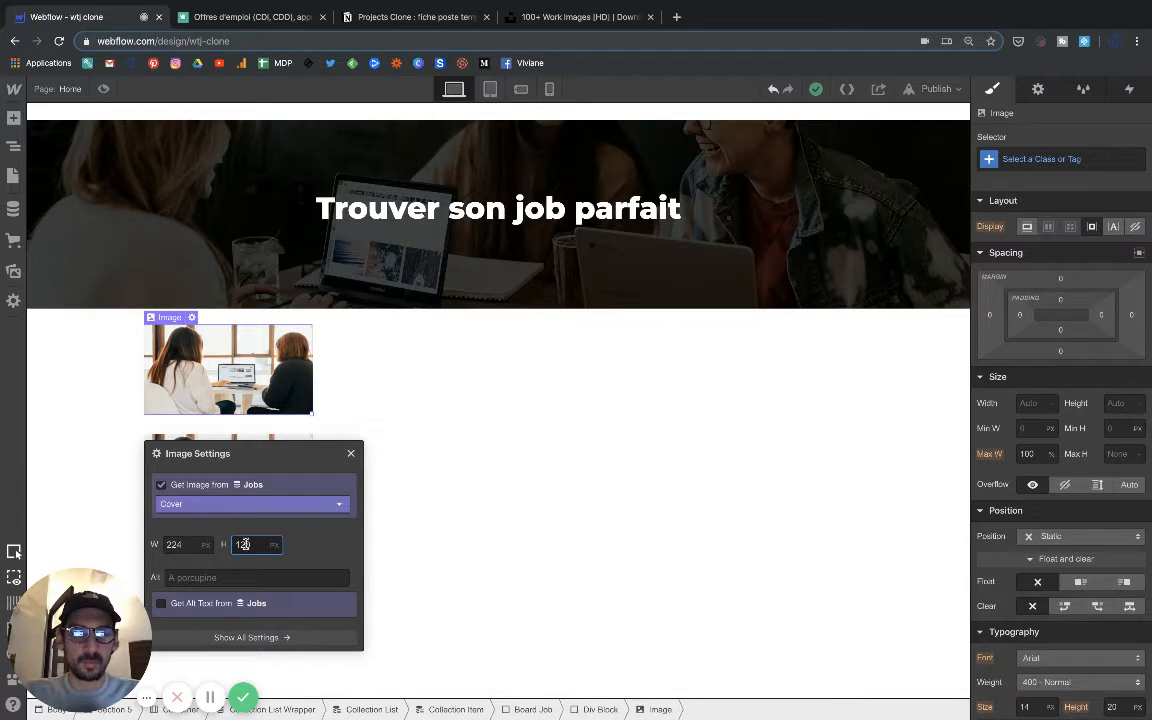
key("Return")
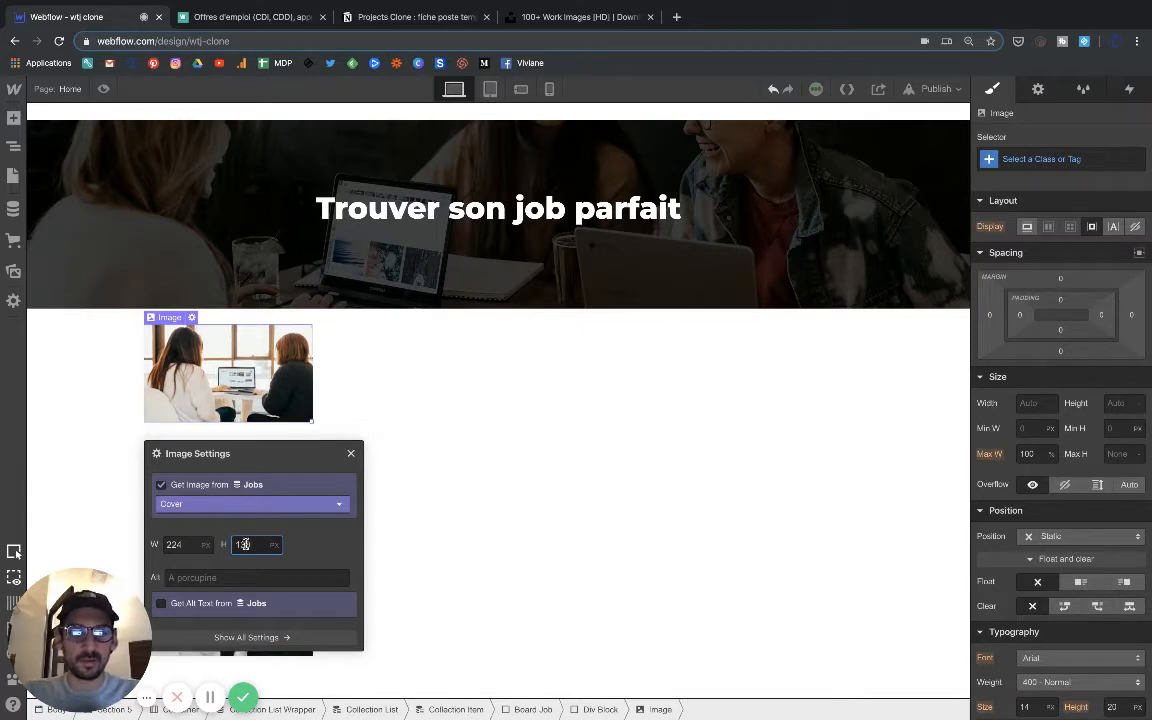
left_click(188, 544)
key("BackSpace")
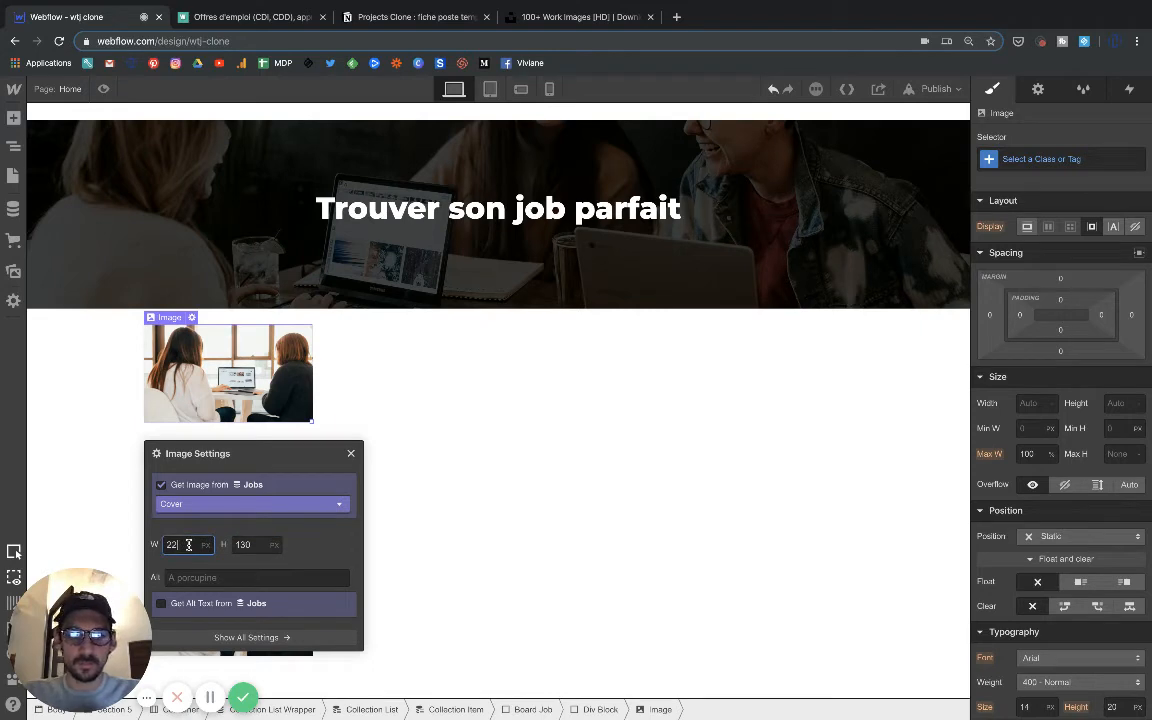
type("30")
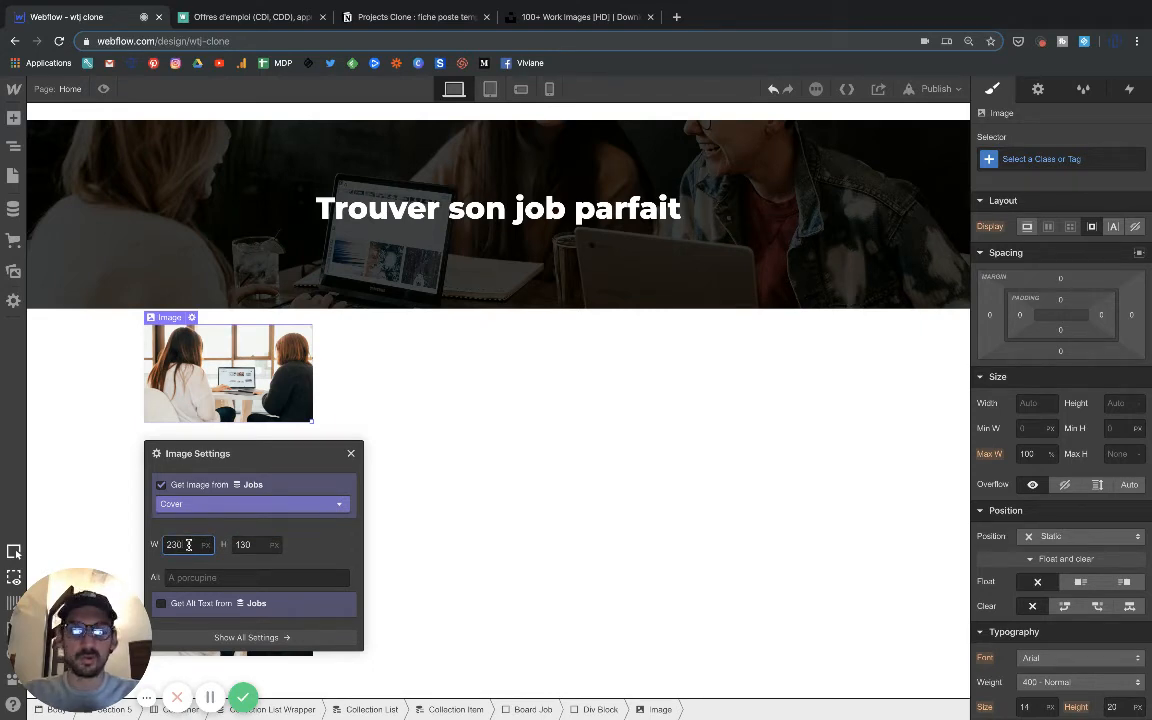
key("Return")
left_click(83, 456)
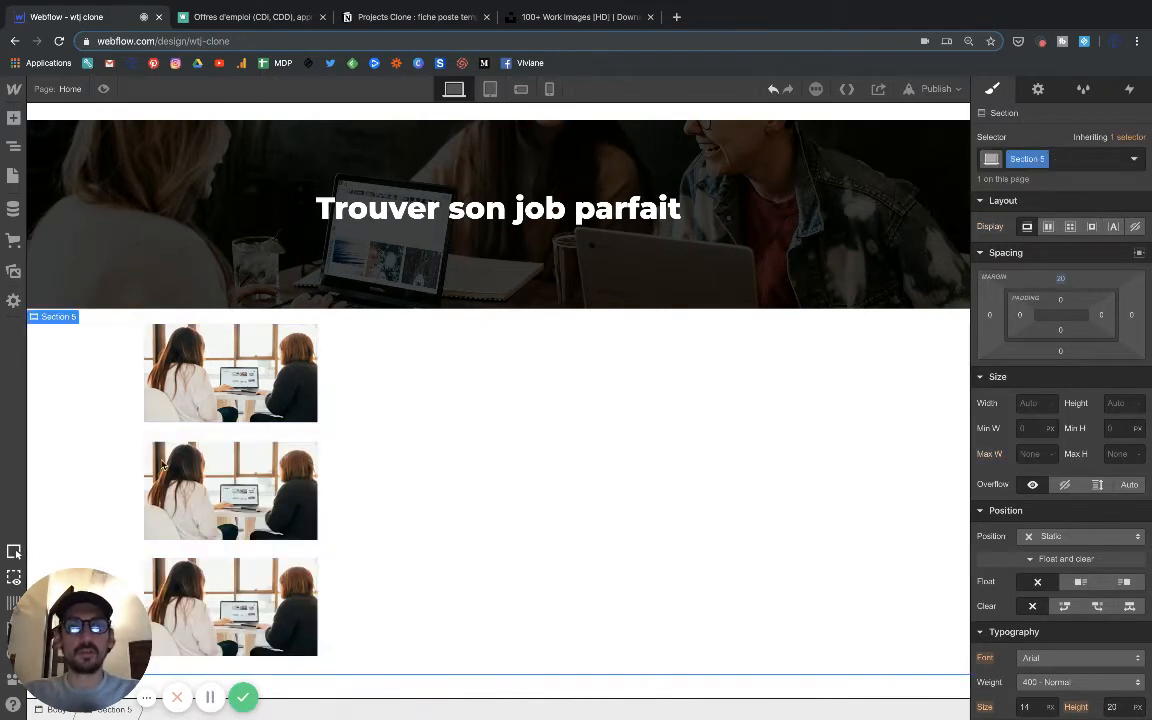
left_click(248, 393)
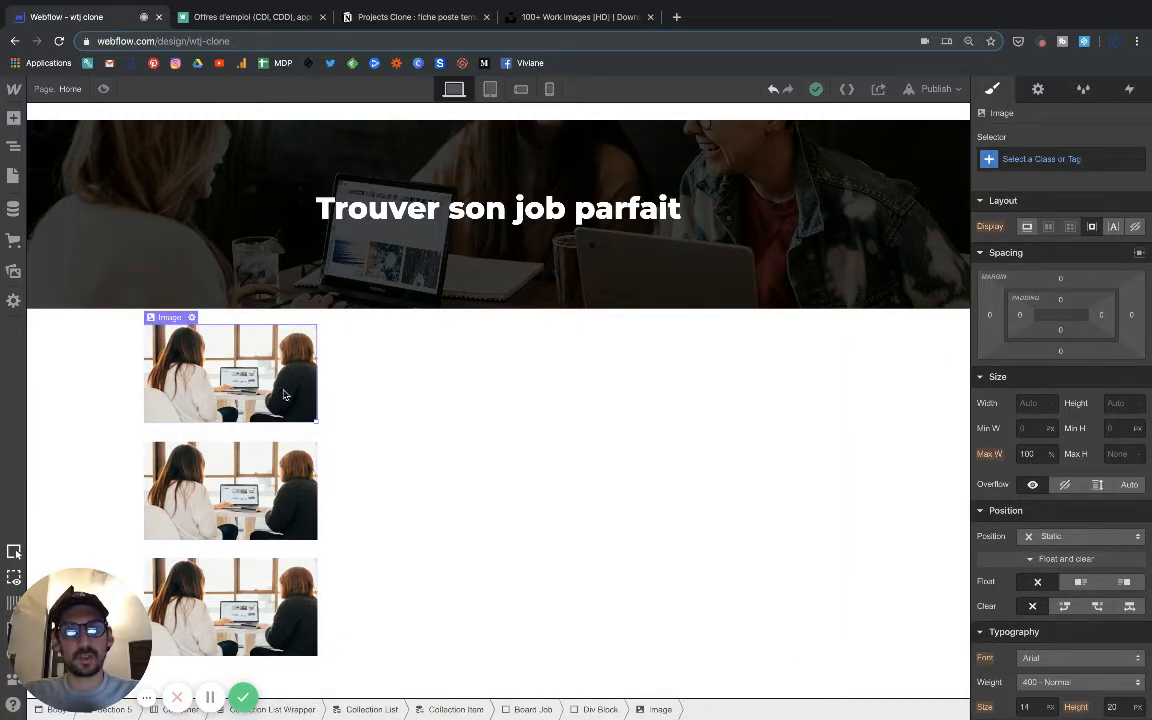
mouse_move(316, 423)
left_mouse_down()
mouse_move(328, 440)
mouse_move(315, 428)
left_mouse_up()
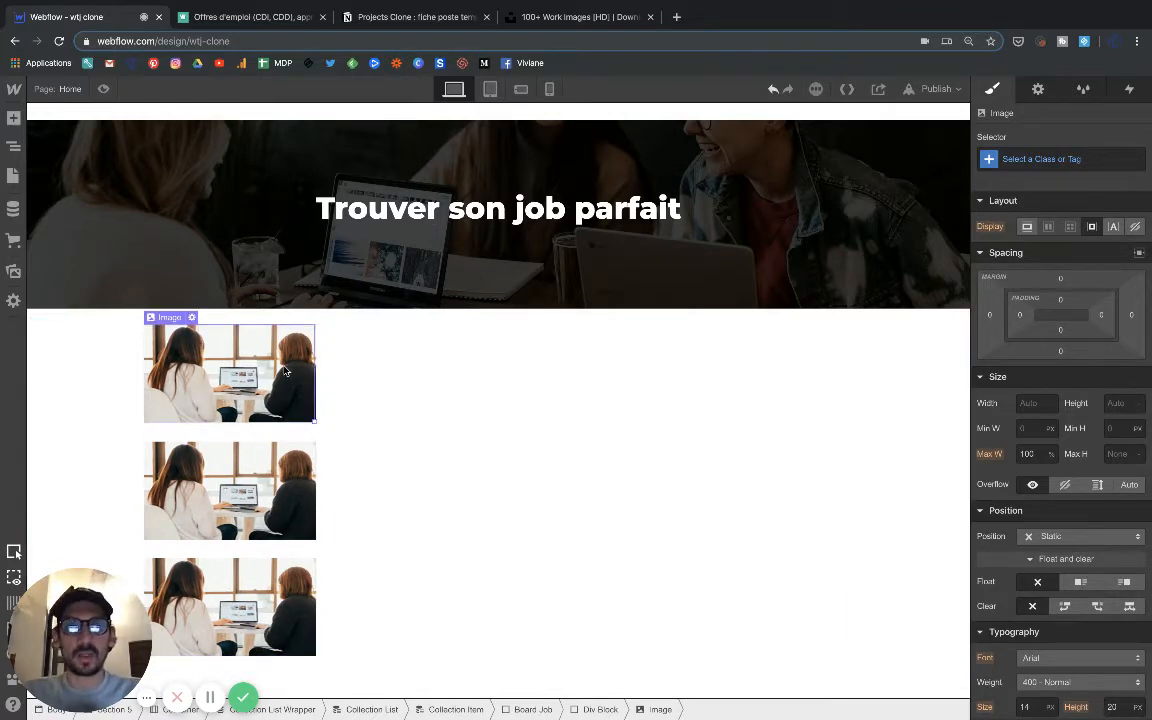
Give the Board Job block a solid 1 px black border on all sides.
left_click(449, 376)
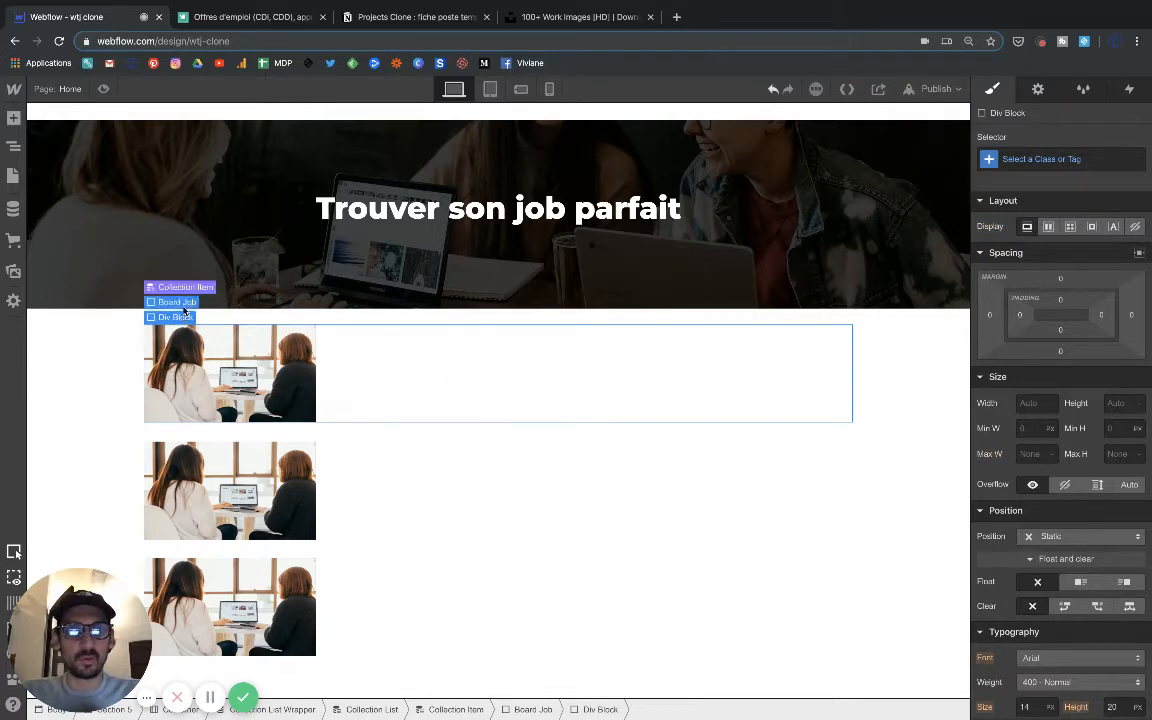
left_click(172, 301)
scroll(1088, 516, "down", 10)
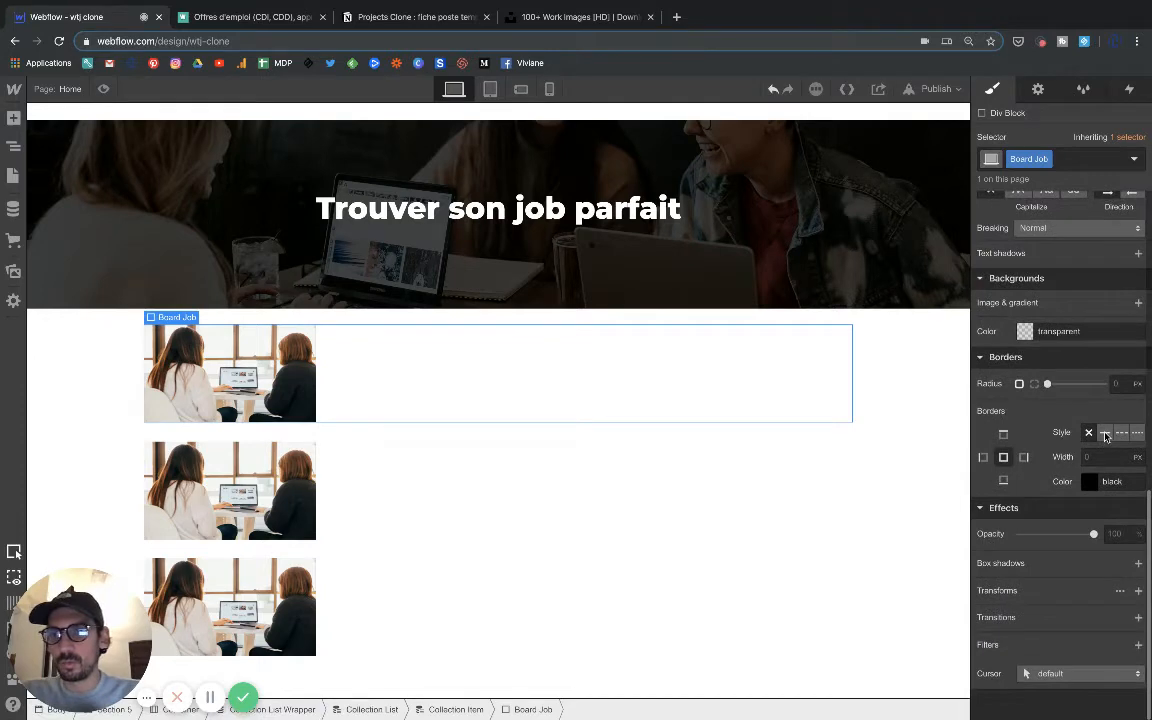
left_click(1104, 432)
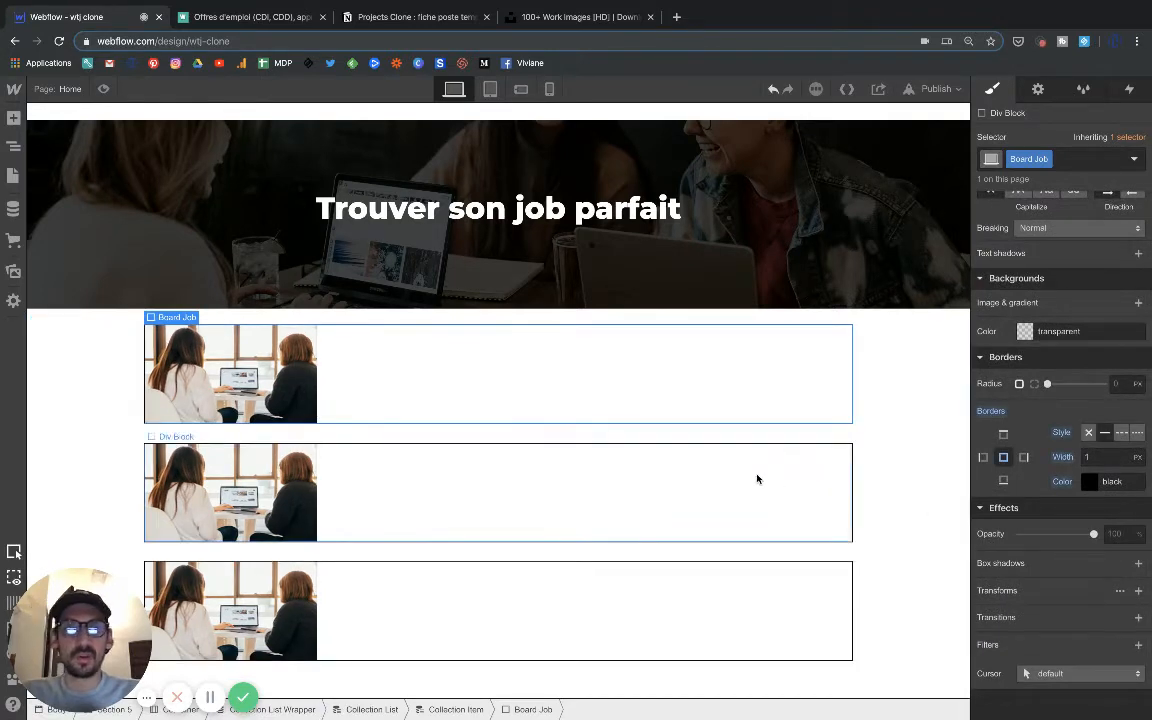
Preview the page and compare the job blocks with the listings on the Welcome to the Jungle site.
left_click(104, 90)
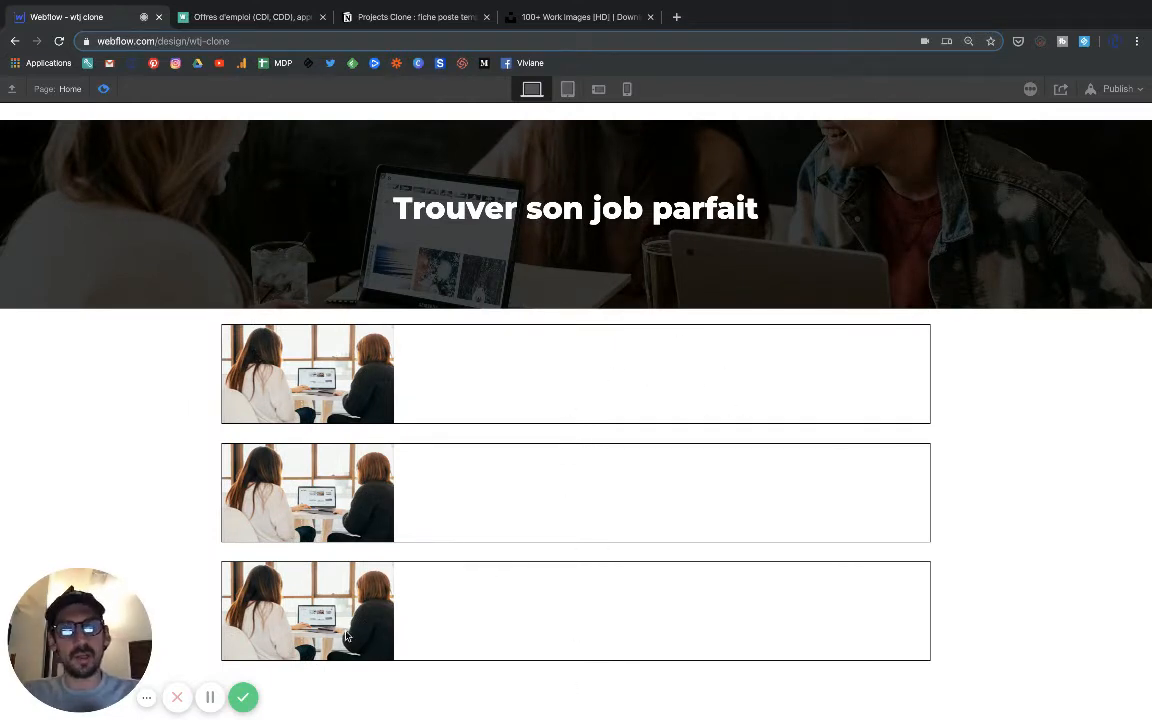
left_click(247, 17)
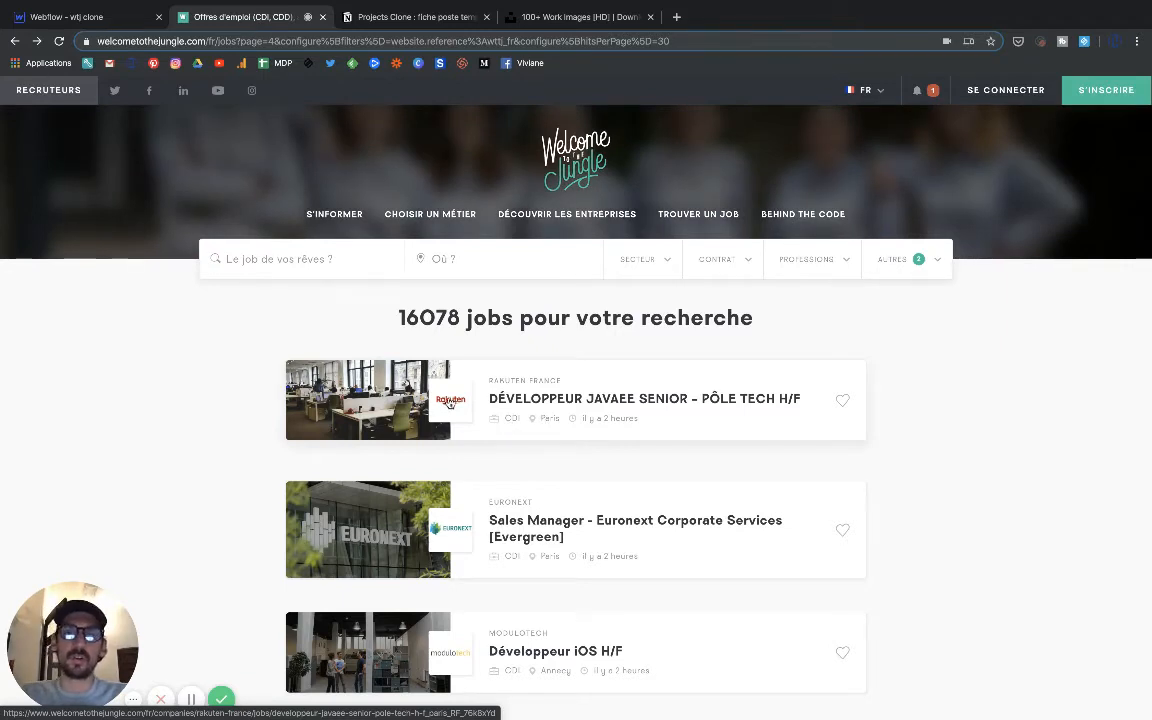
left_click(108, 22)
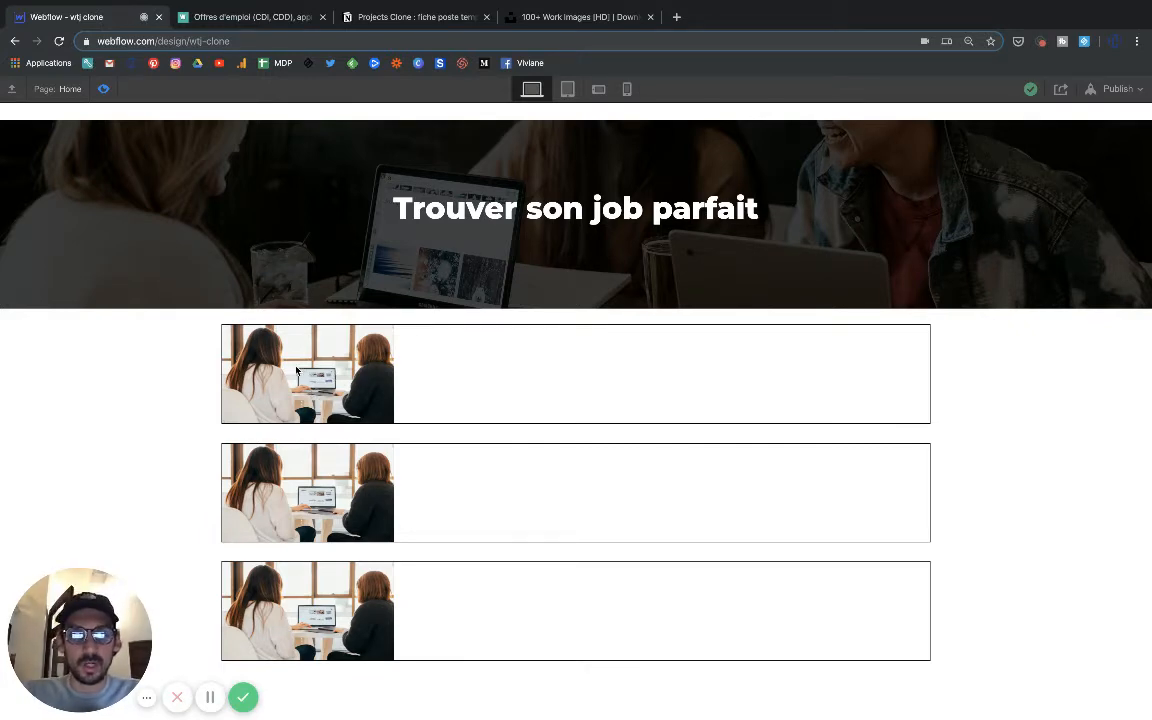
left_click(104, 90)
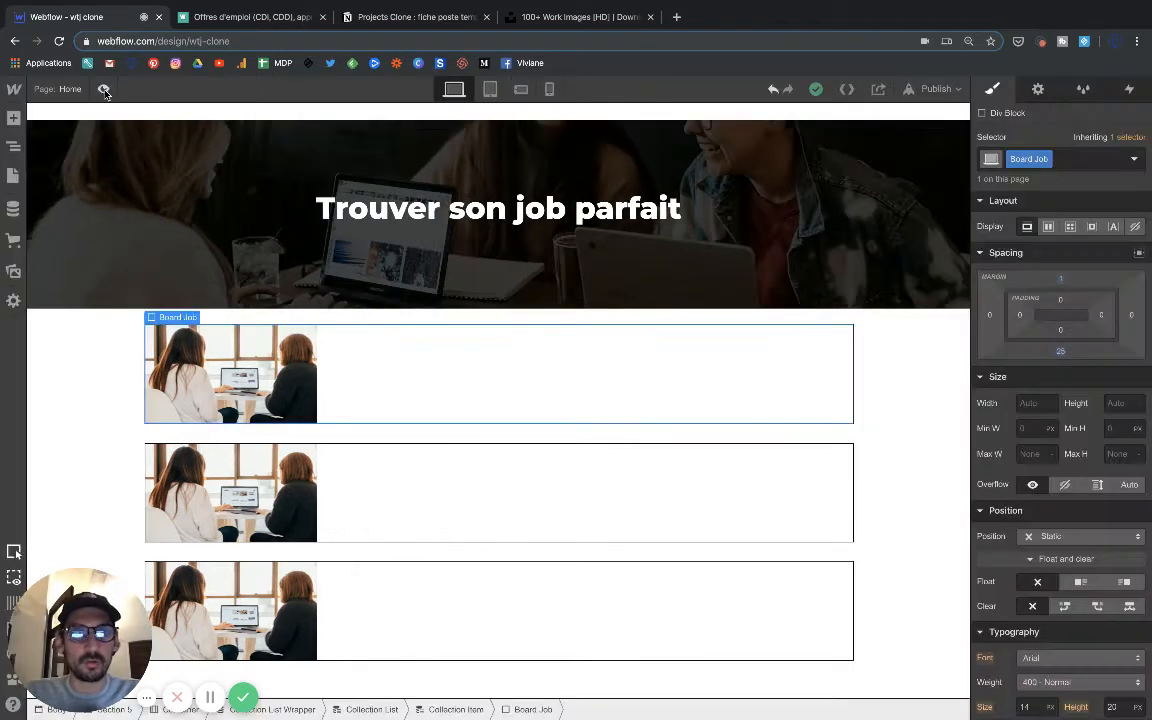
Float the div block that holds the cover image to the left.
left_click(263, 378)
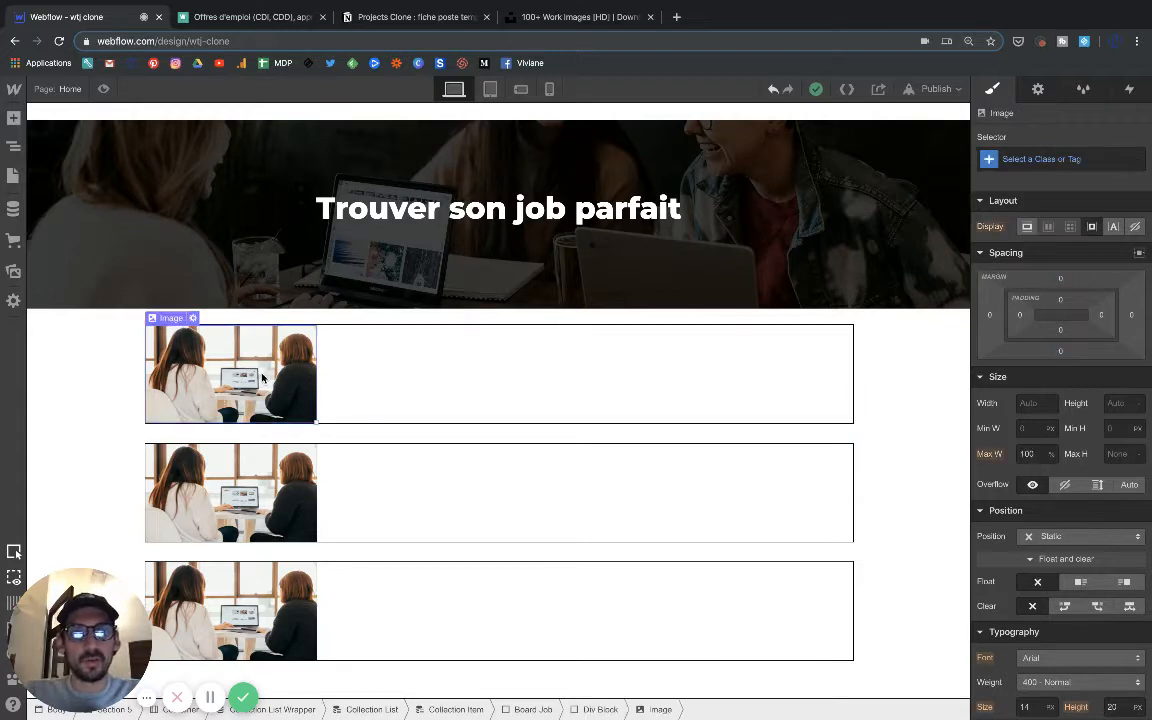
left_click(368, 368)
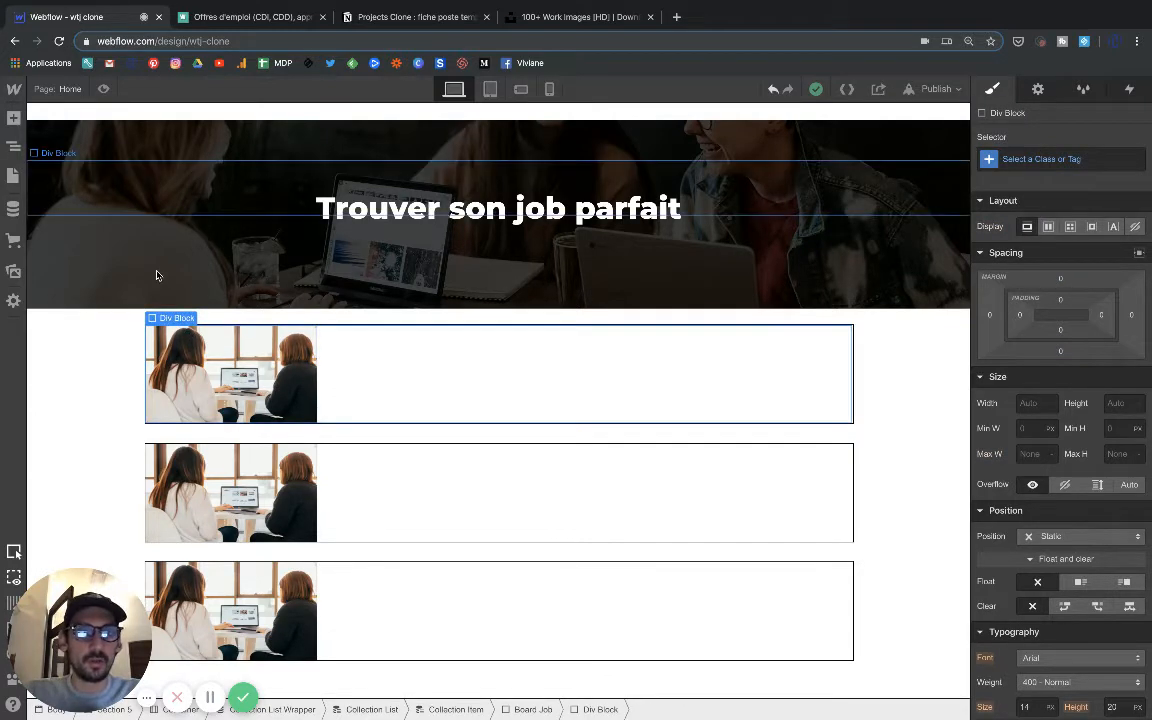
mouse_move(180, 320)
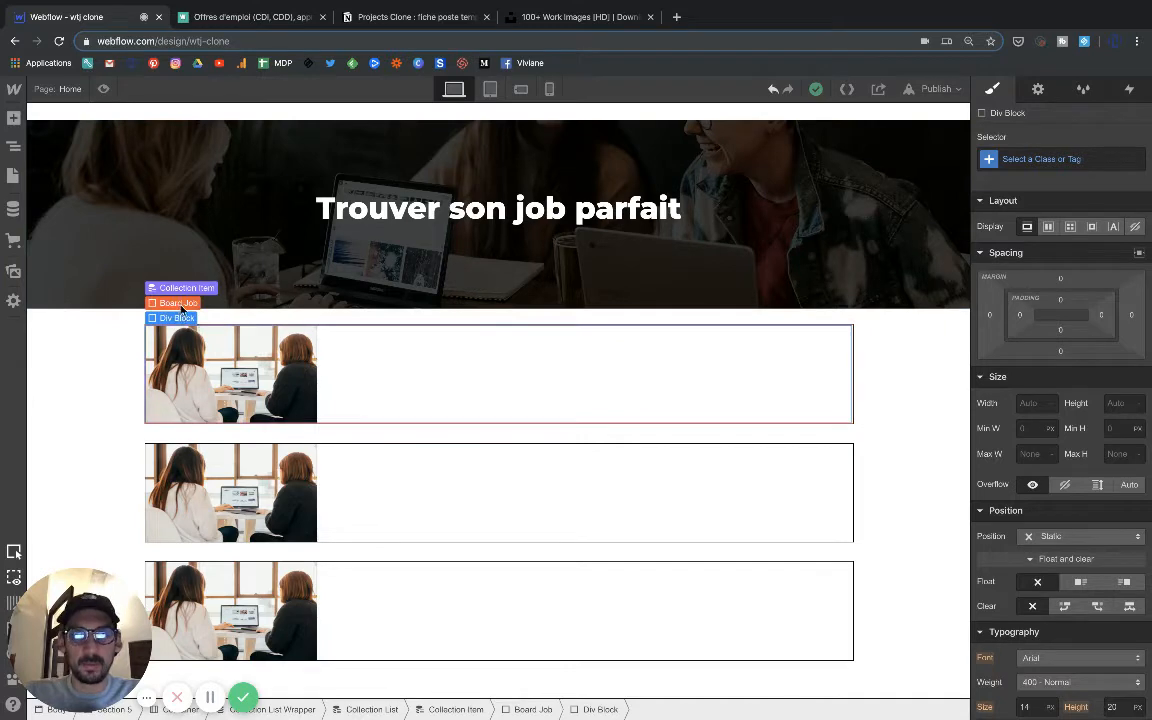
left_click(1081, 584)
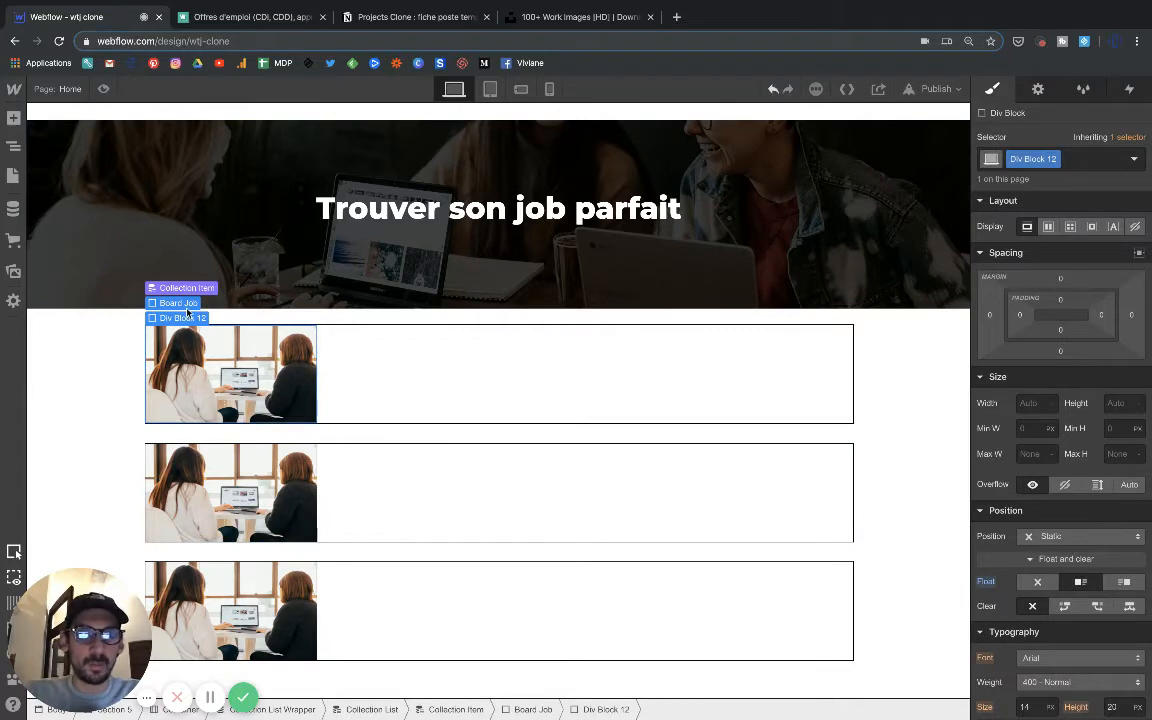
Add a new div block inside the Board Job block, beside the cover image.
left_click(186, 309)
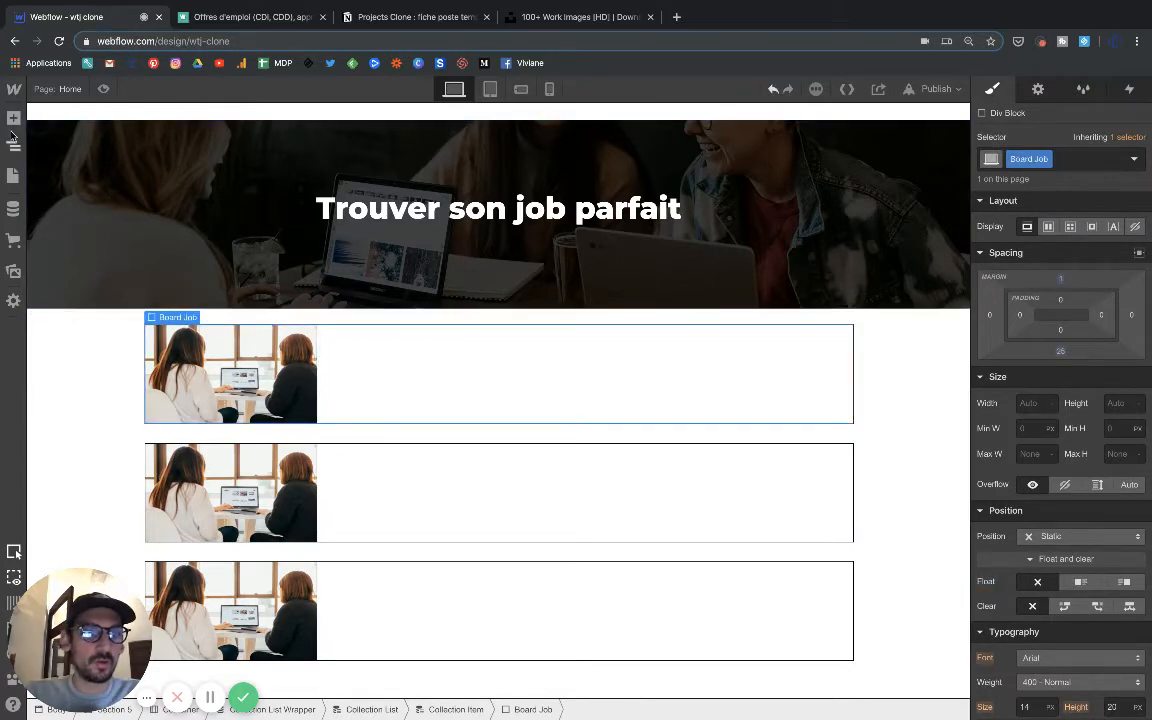
left_click(13, 118)
left_click(70, 385)
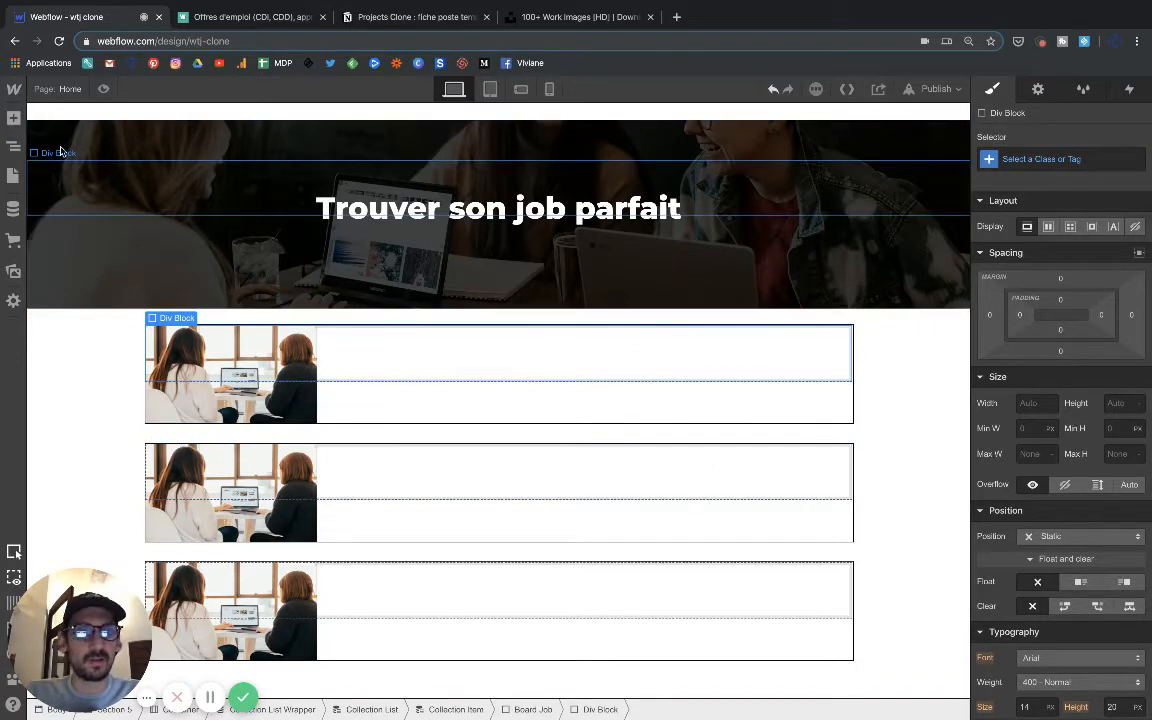
Insert an image in the new div block and link it to the Jobs field Logo de la société.
left_click(13, 119)
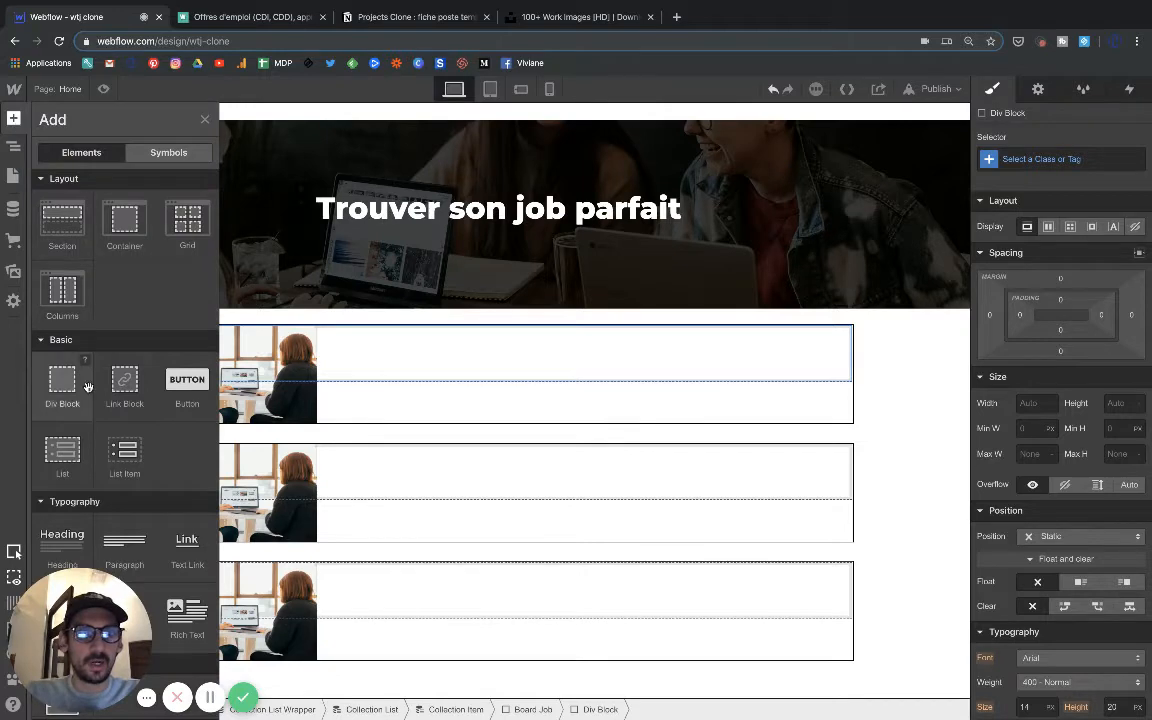
scroll(88, 392, "down", 5)
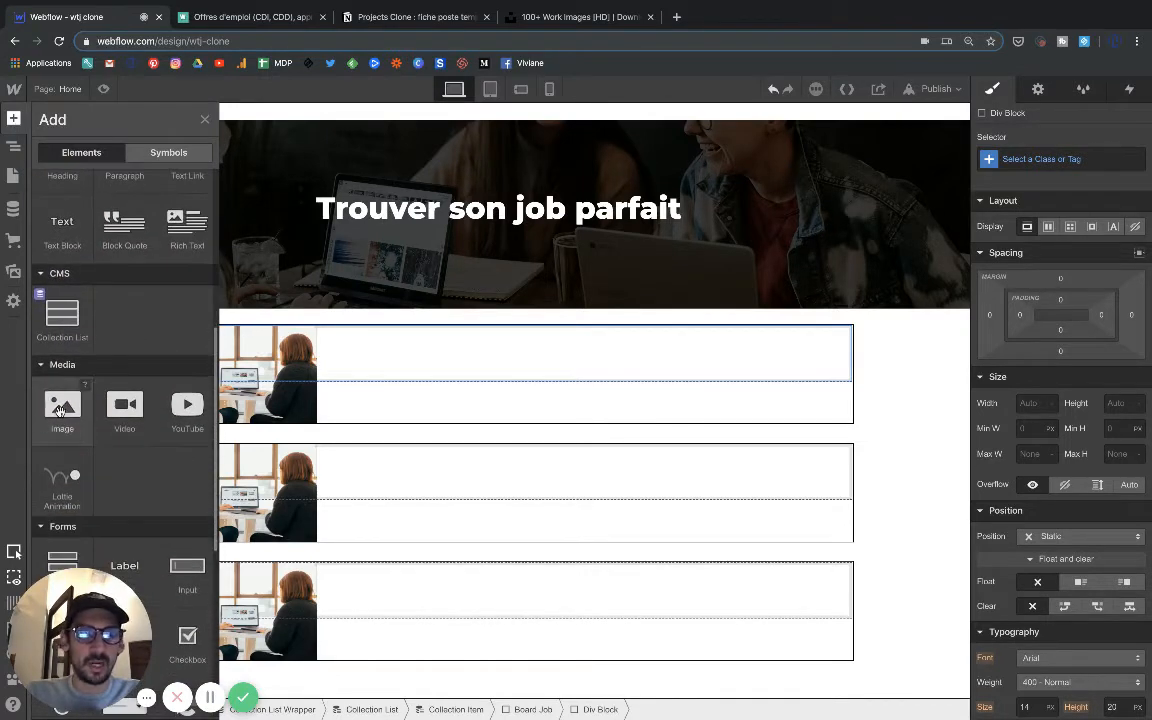
left_click(60, 408)
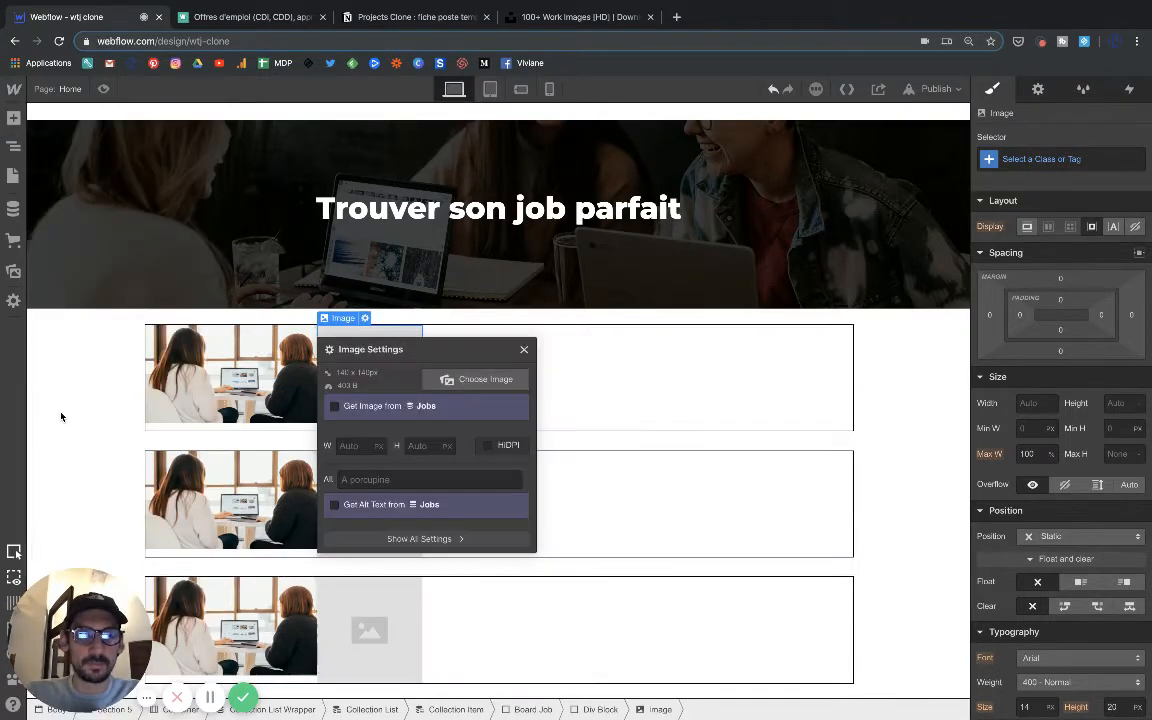
left_click(343, 407)
left_click(355, 425)
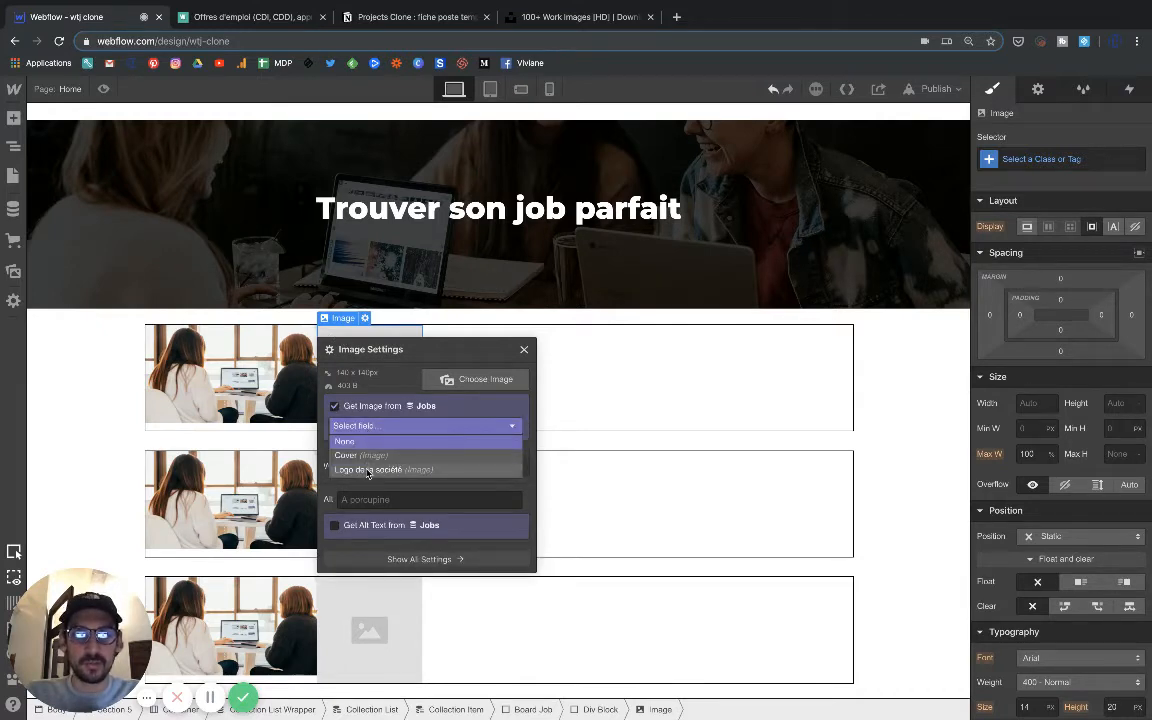
left_click(368, 470)
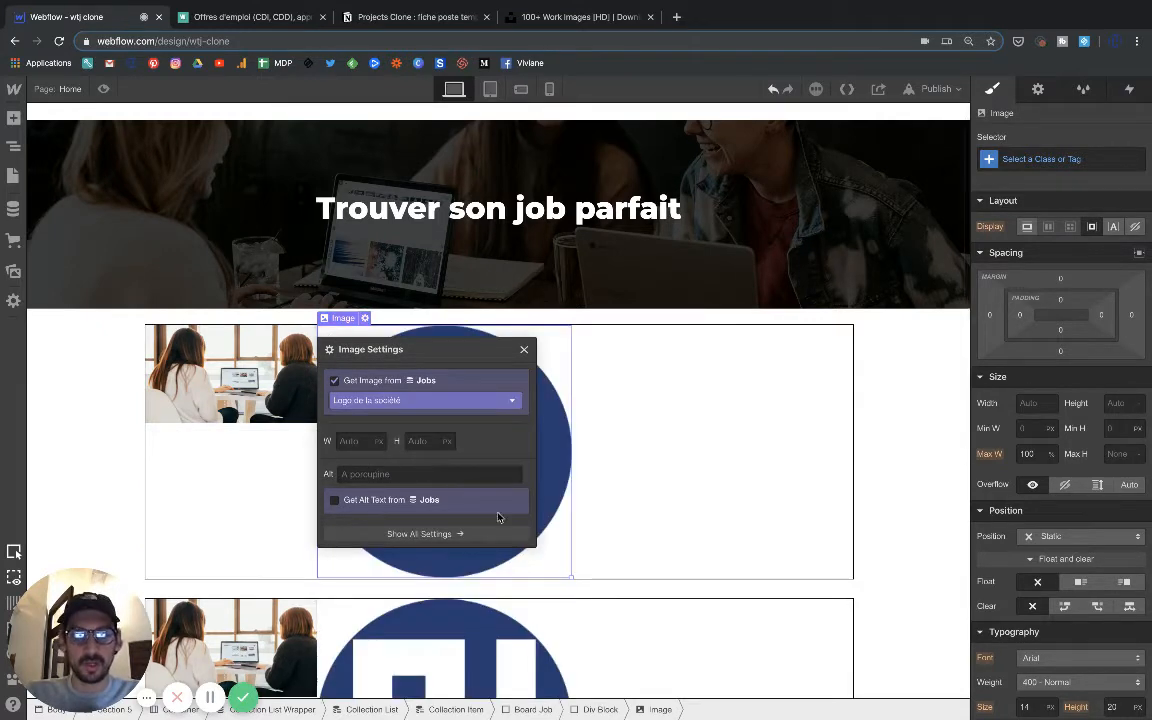
left_click(561, 555)
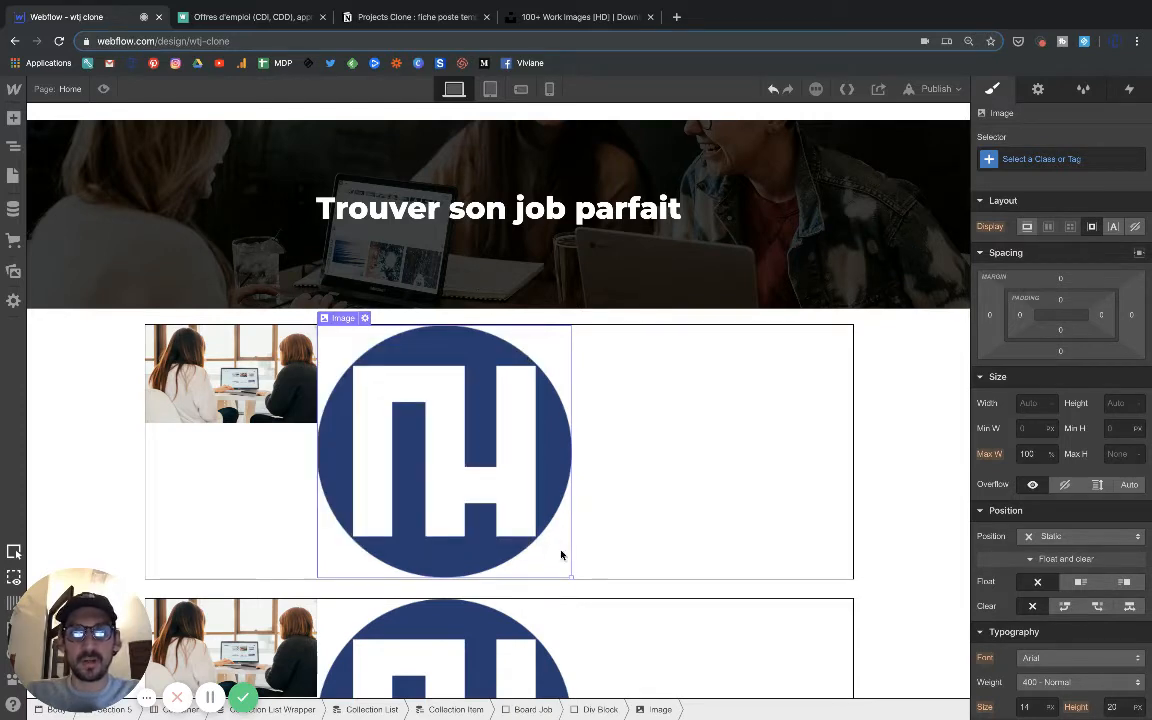
Shrink the company logo proportionally to about 56 px wide and check its size in the image settings.
left_click_drag(572, 577, 360, 393)
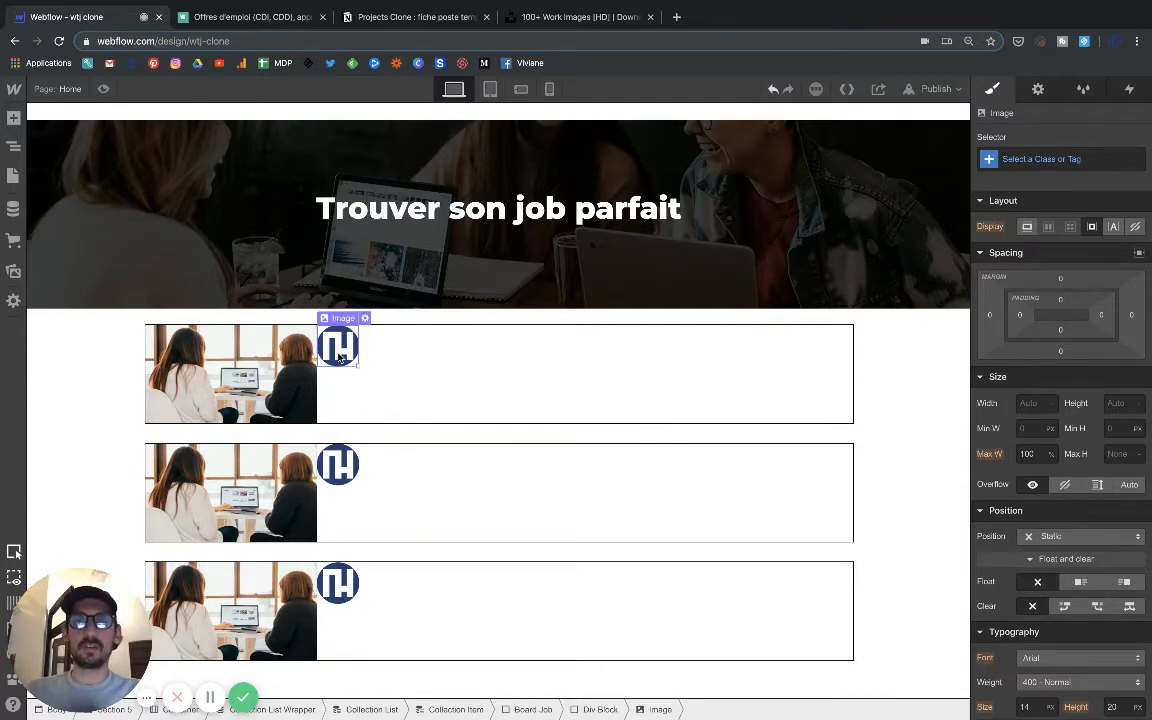
double_click(339, 350)
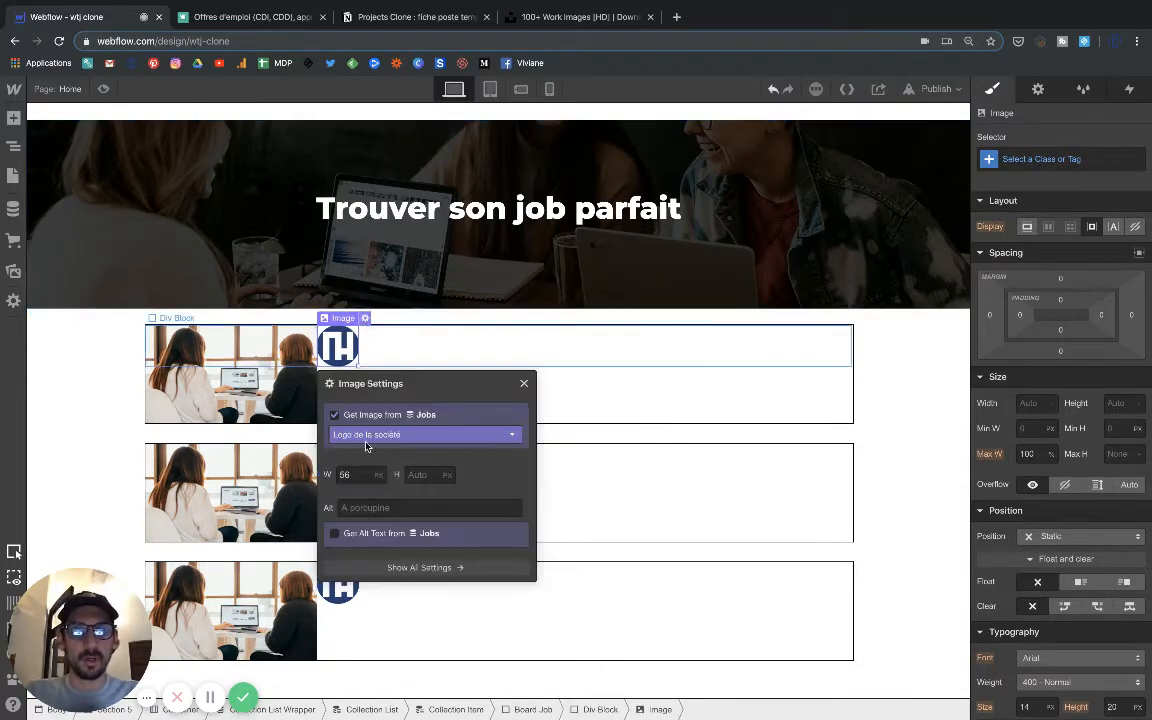
left_click(522, 384)
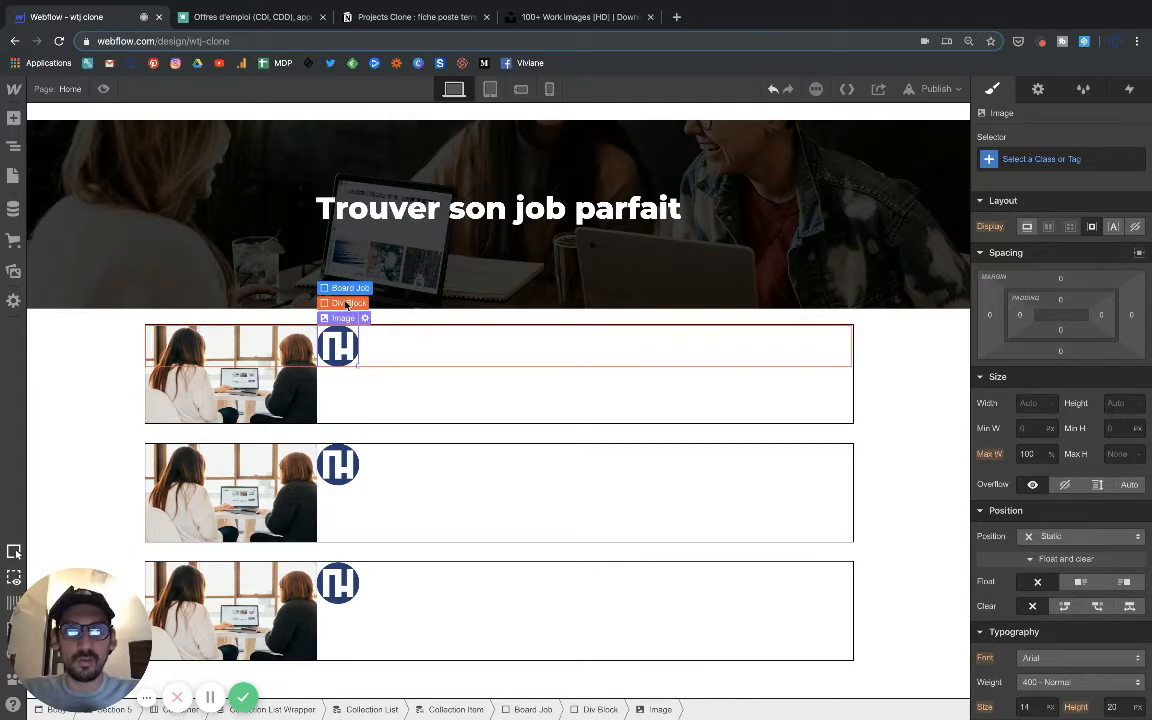
Float the logo's div block left, comparing its extent with and without the float.
left_click(347, 303)
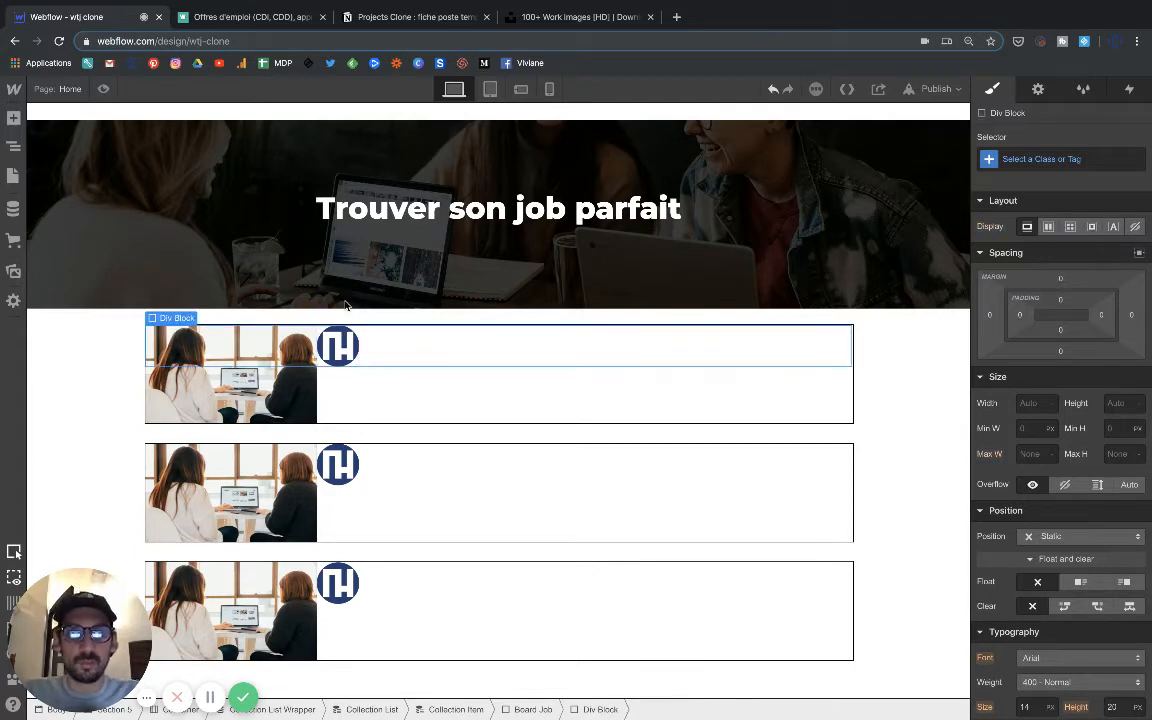
left_click(1079, 588)
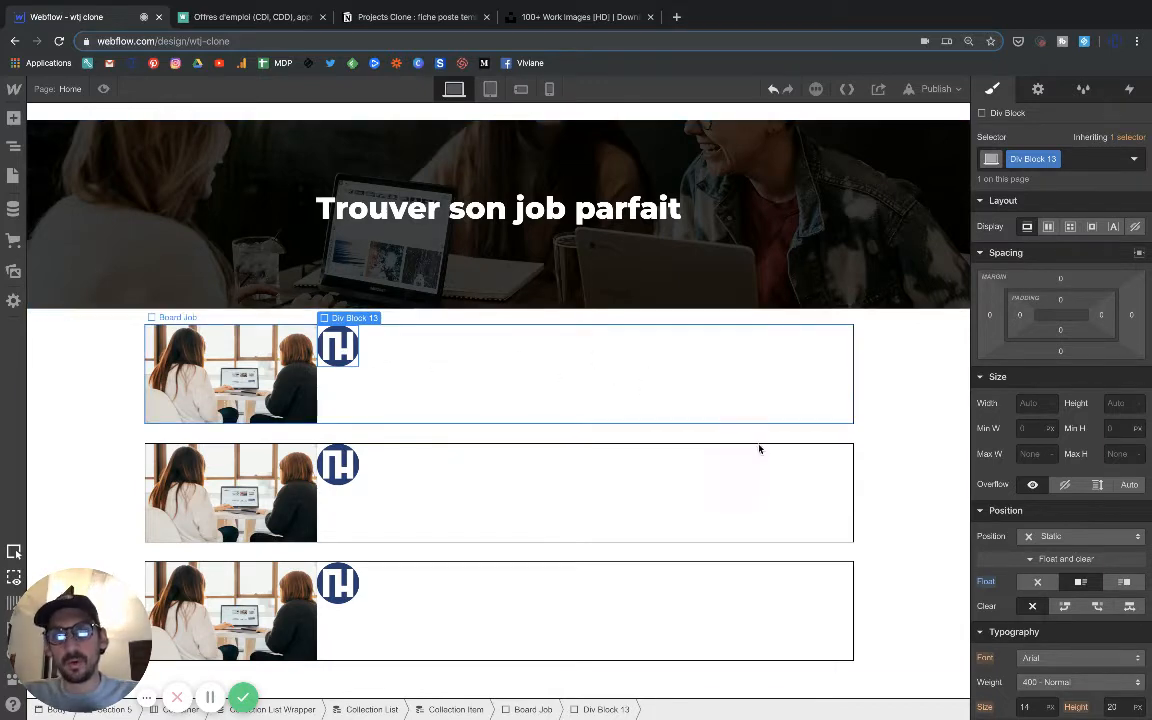
left_click(1036, 582)
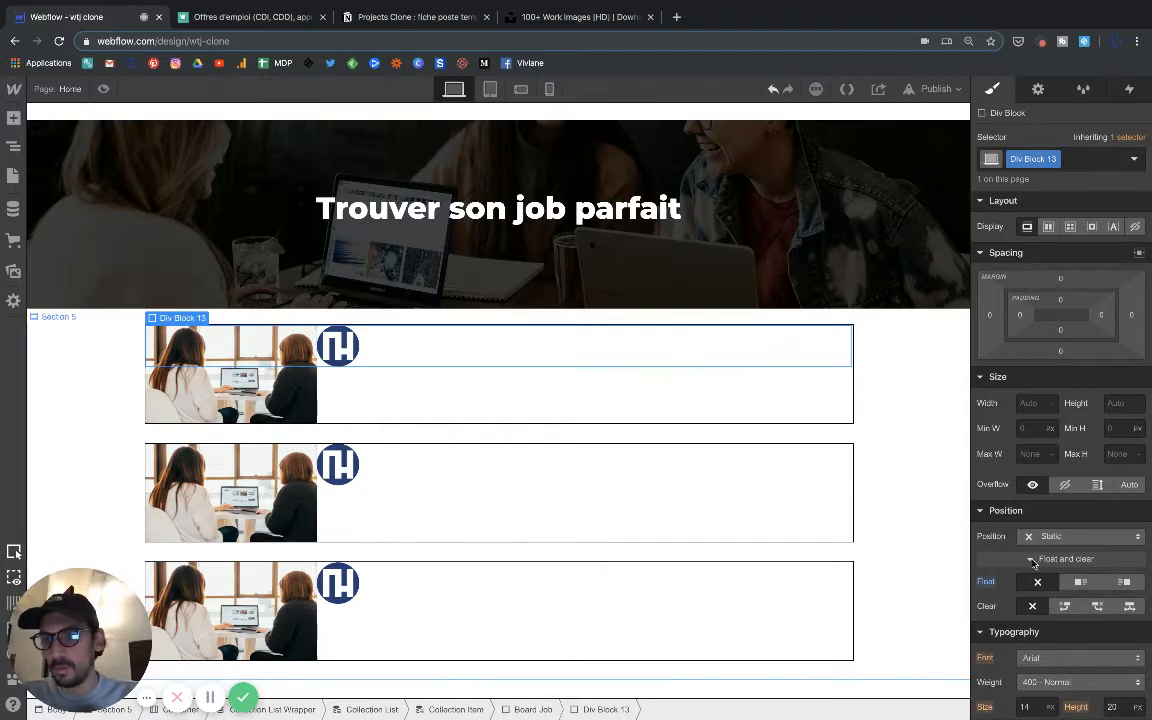
left_click(1078, 589)
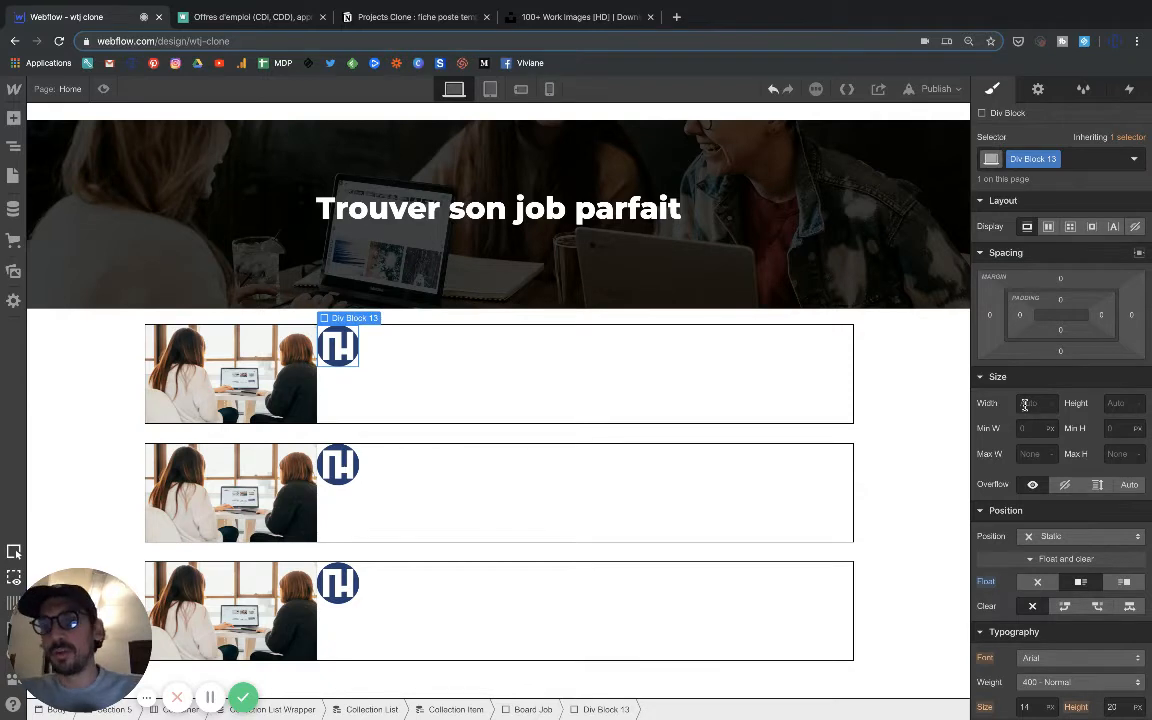
Check the logo placement on the Welcome to the Jungle listings and set the logo's div block to 70 px wide and 70 px high.
left_click(238, 17)
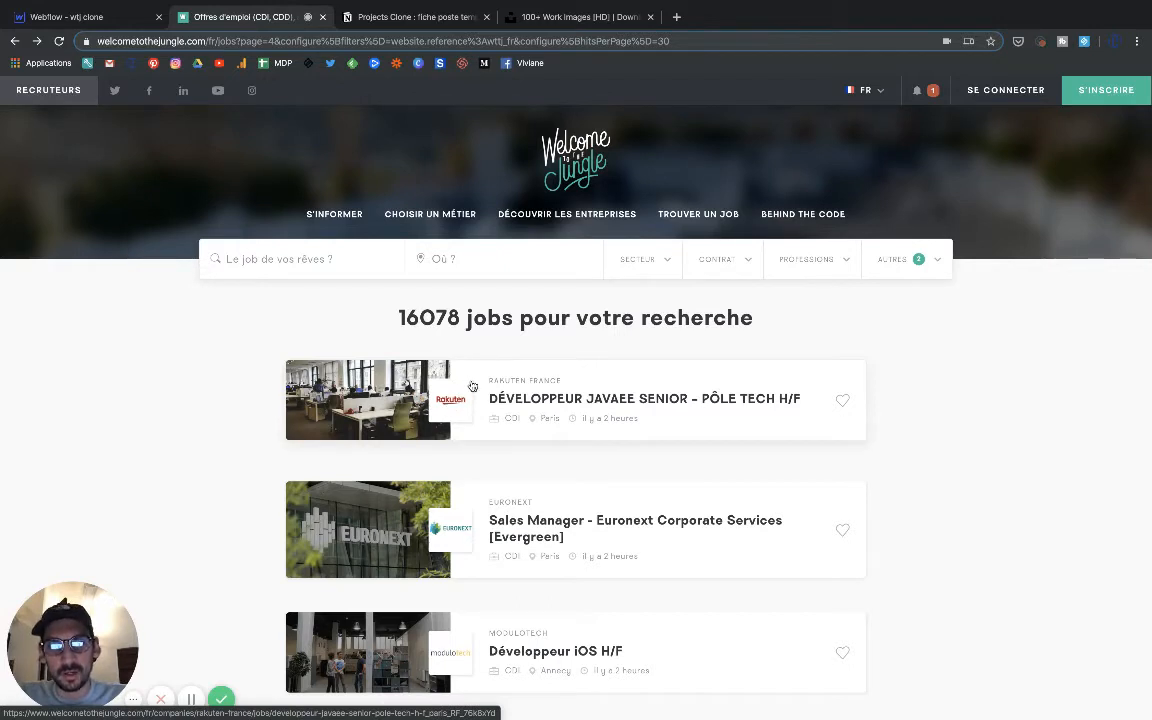
left_click(108, 26)
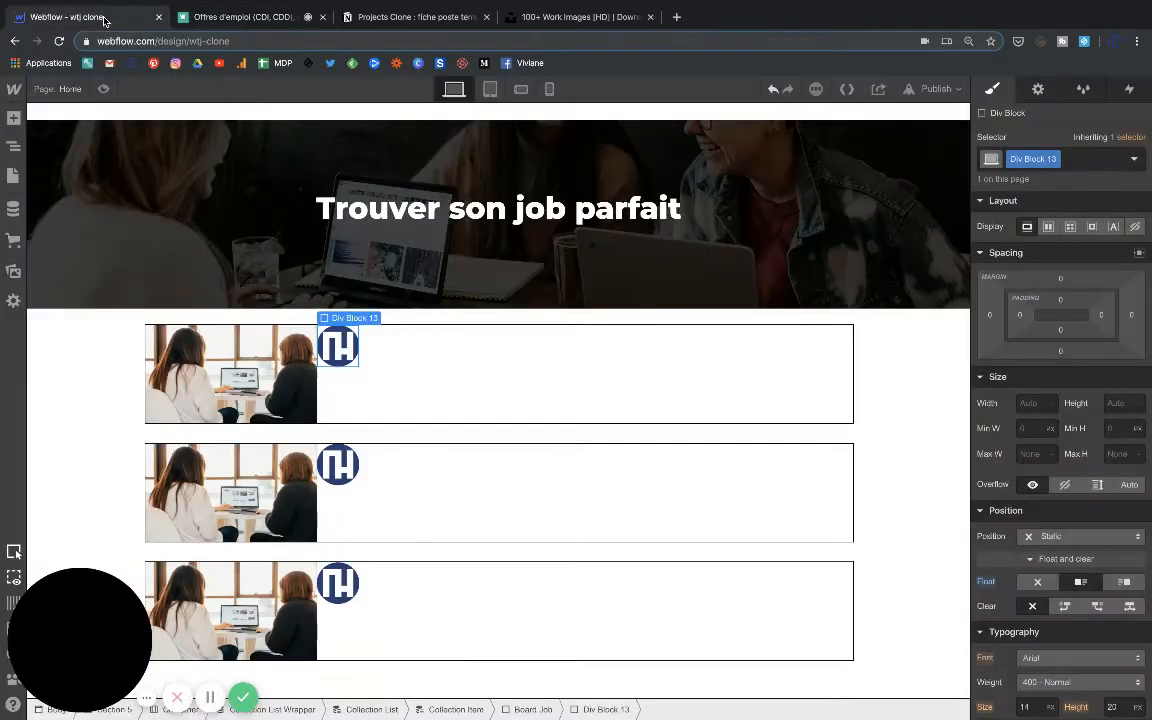
left_click(341, 346)
mouse_move(348, 320)
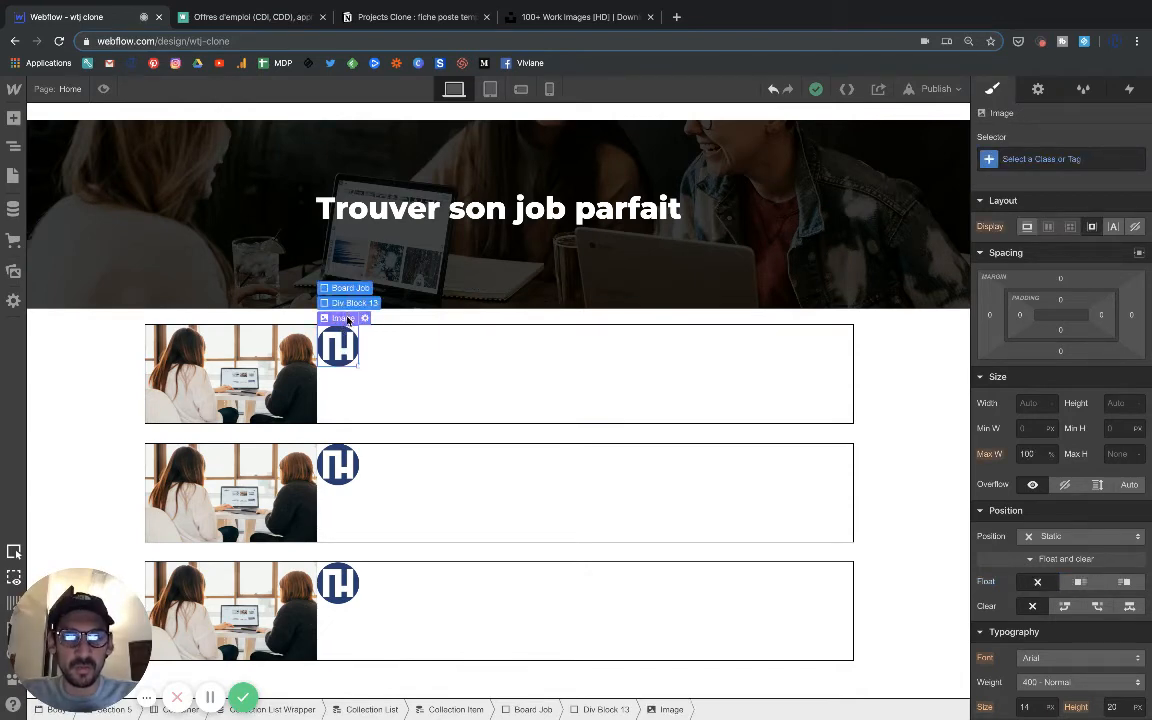
left_click(354, 302)
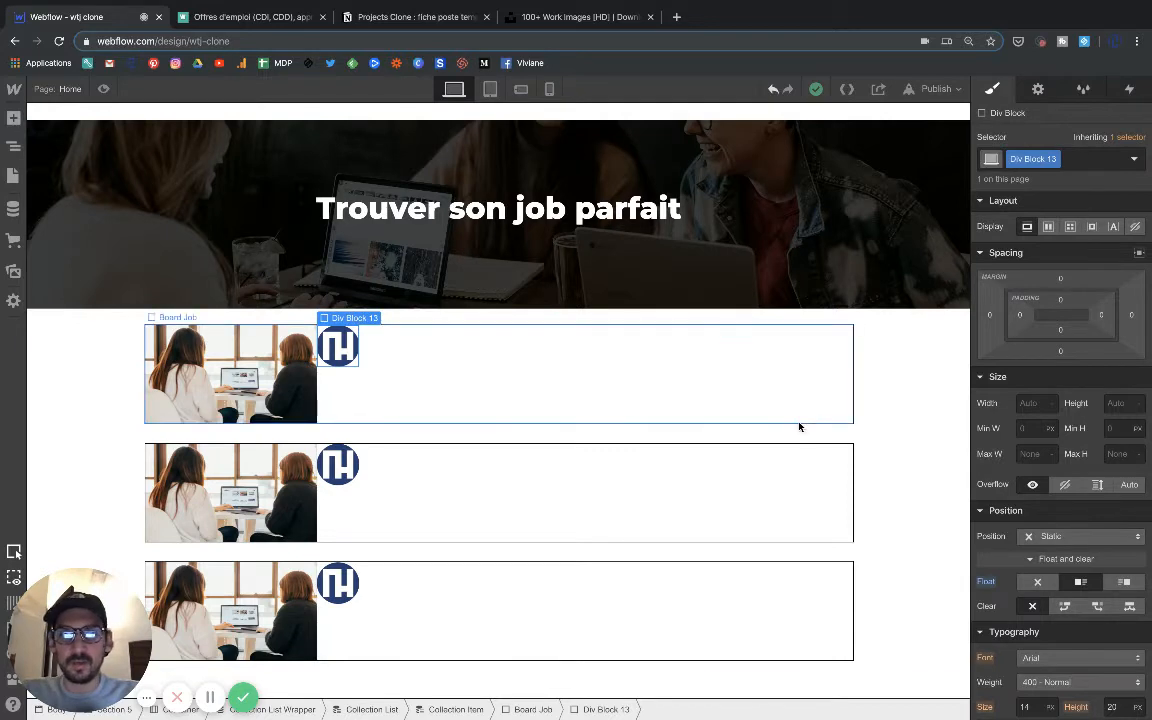
left_click(1038, 402)
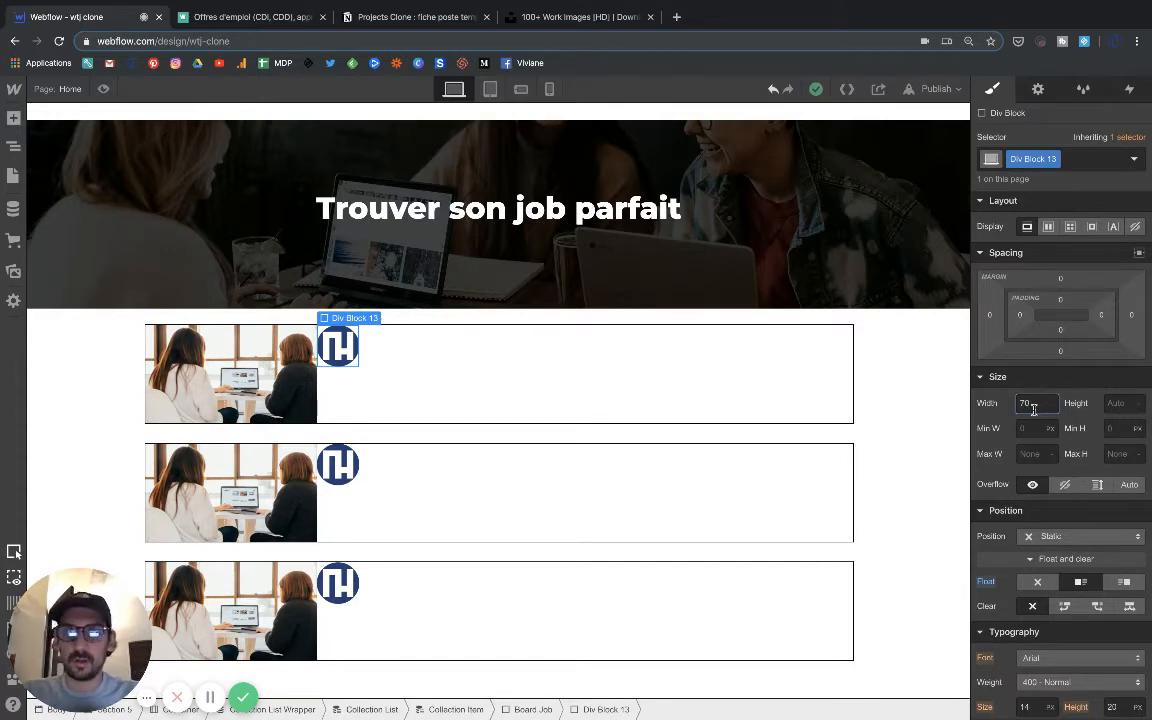
type("70")
key("Return")
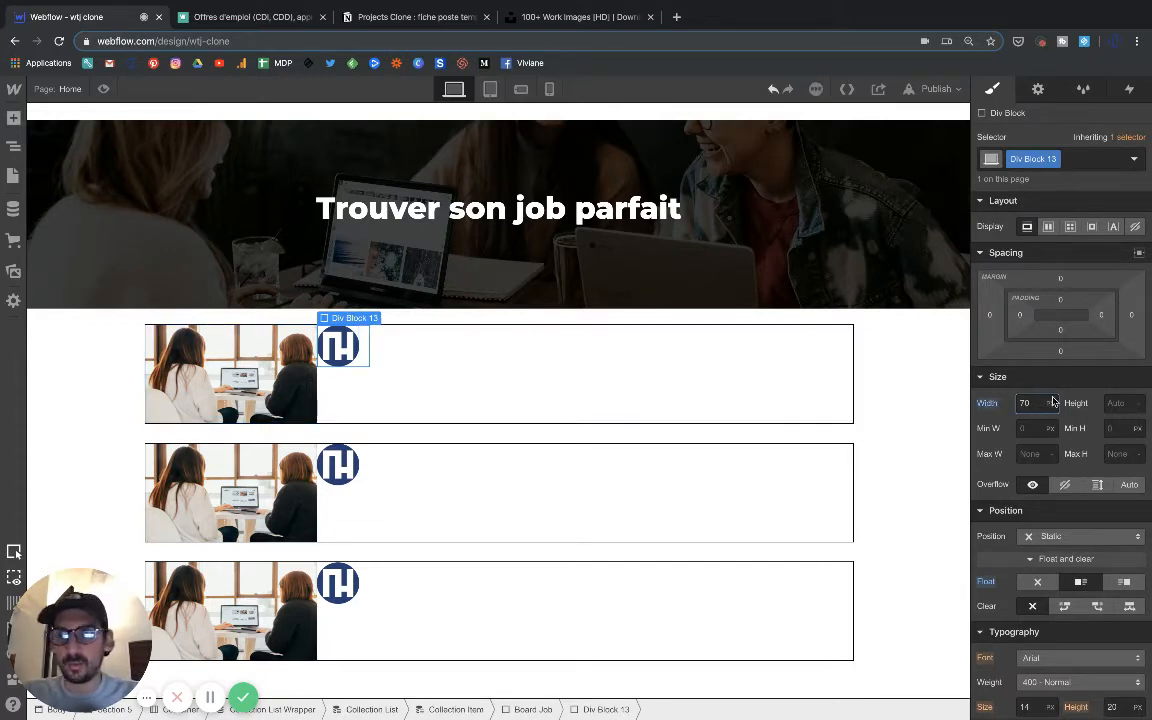
left_click(1124, 404)
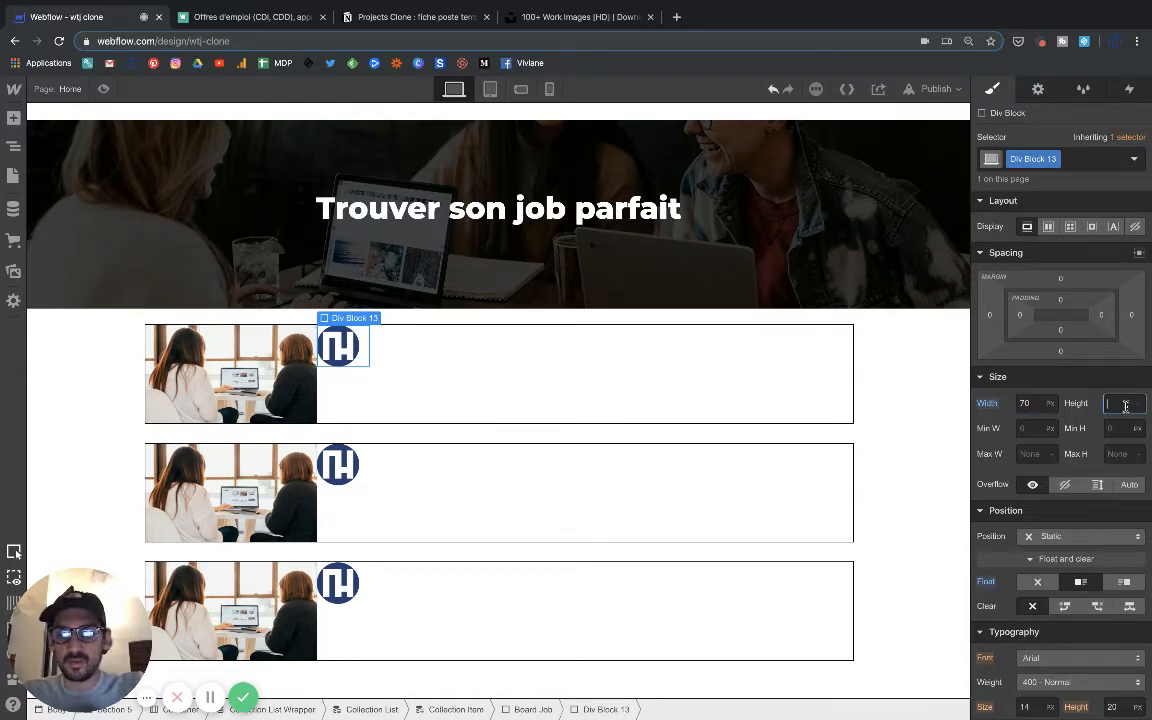
key("Return")
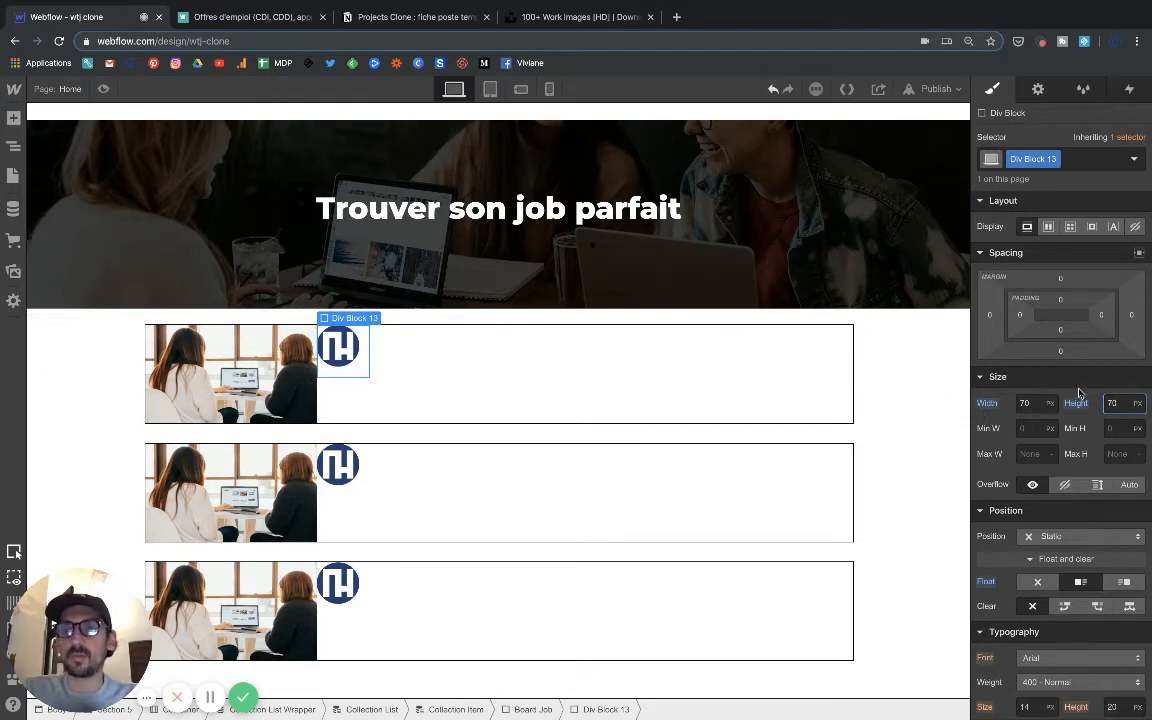
Set the logo image's position to Relative with a left offset of 4 px.
left_click(345, 368)
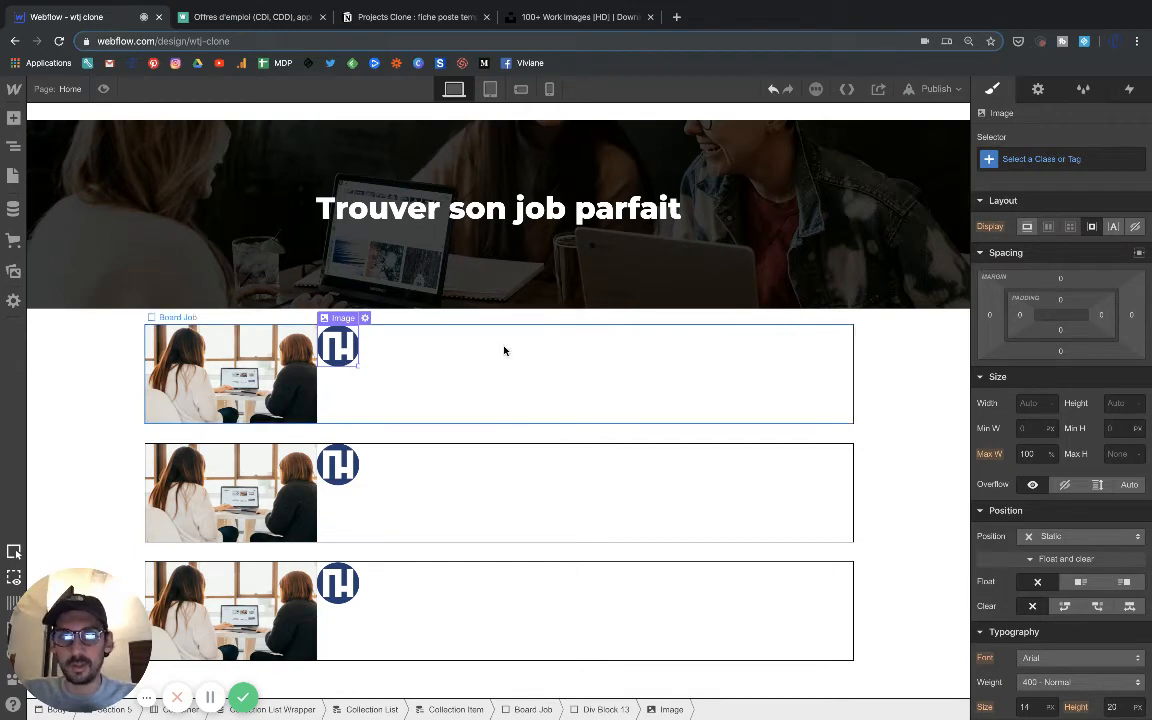
scroll(1000, 497, "down", 2)
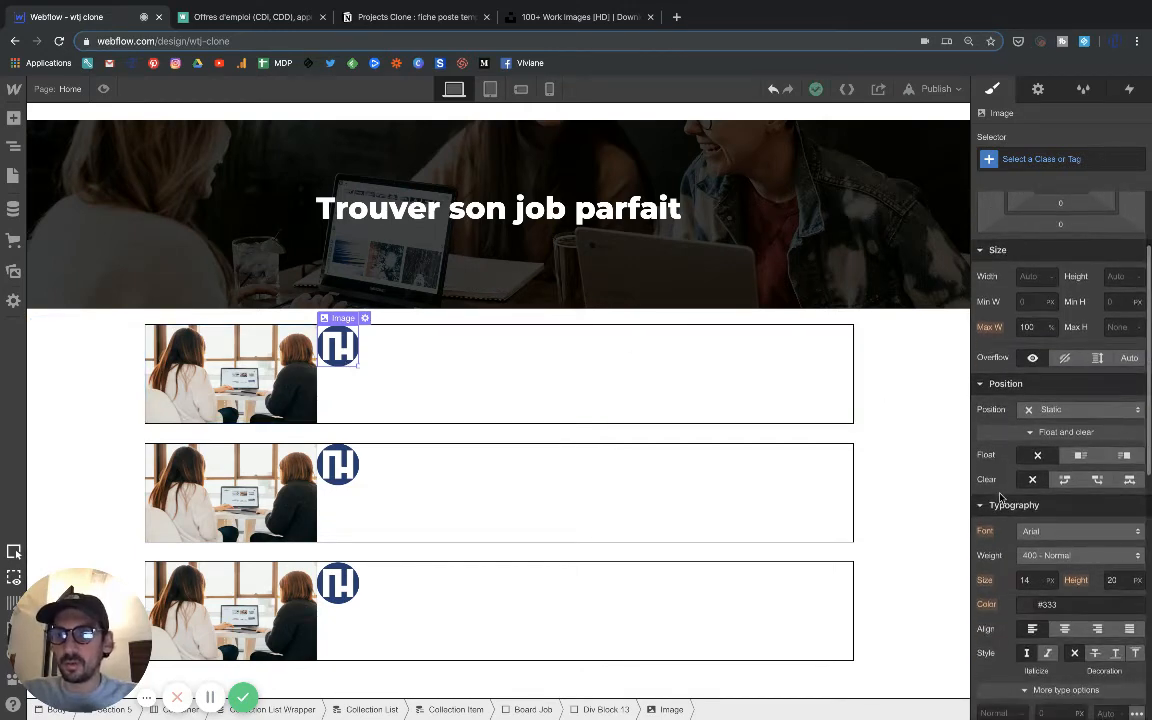
left_click(1060, 410)
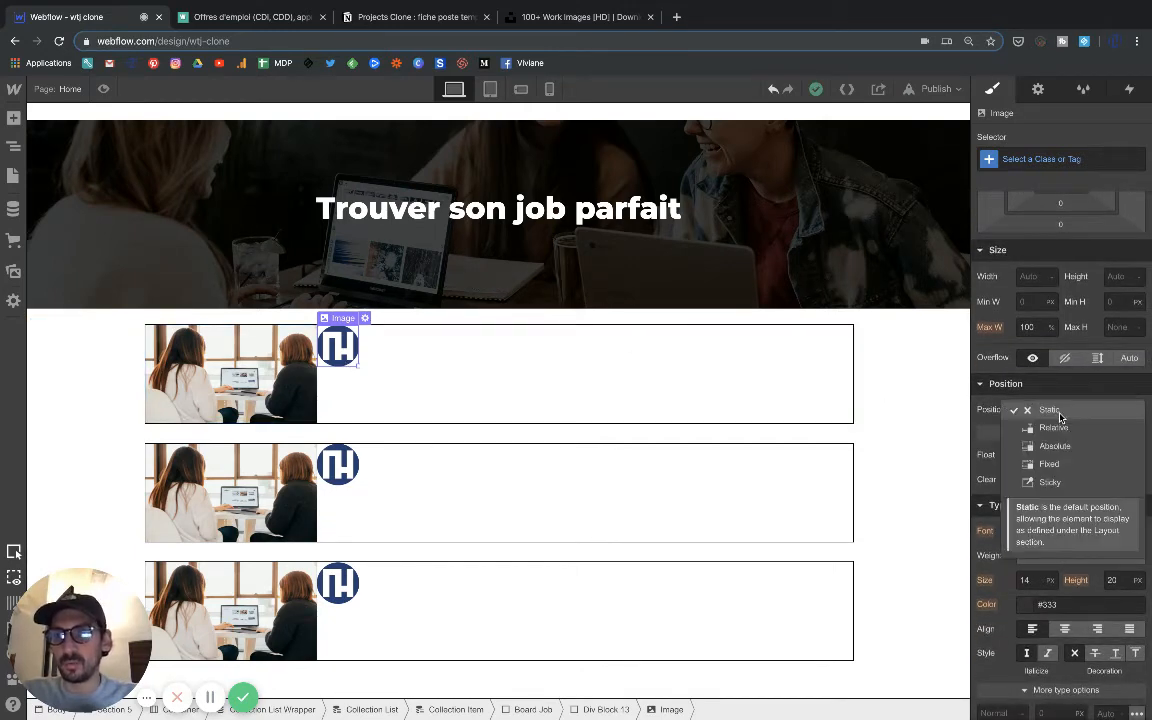
left_click(1051, 430)
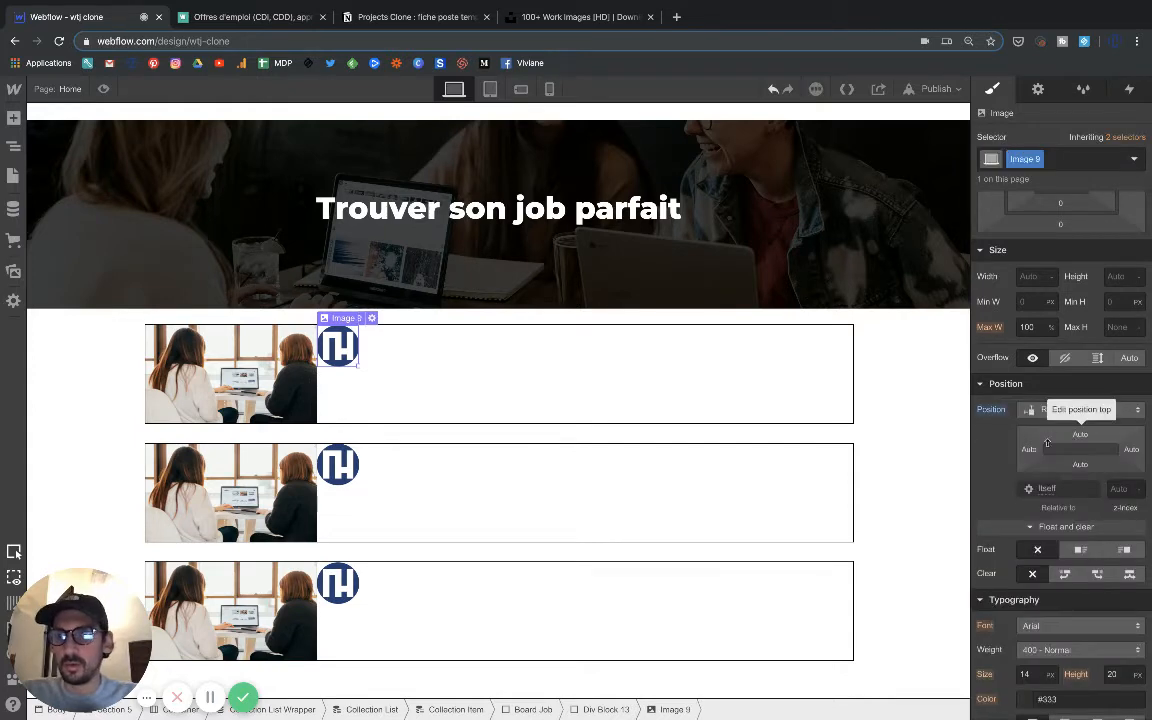
left_click_drag(1032, 454, 1041, 451)
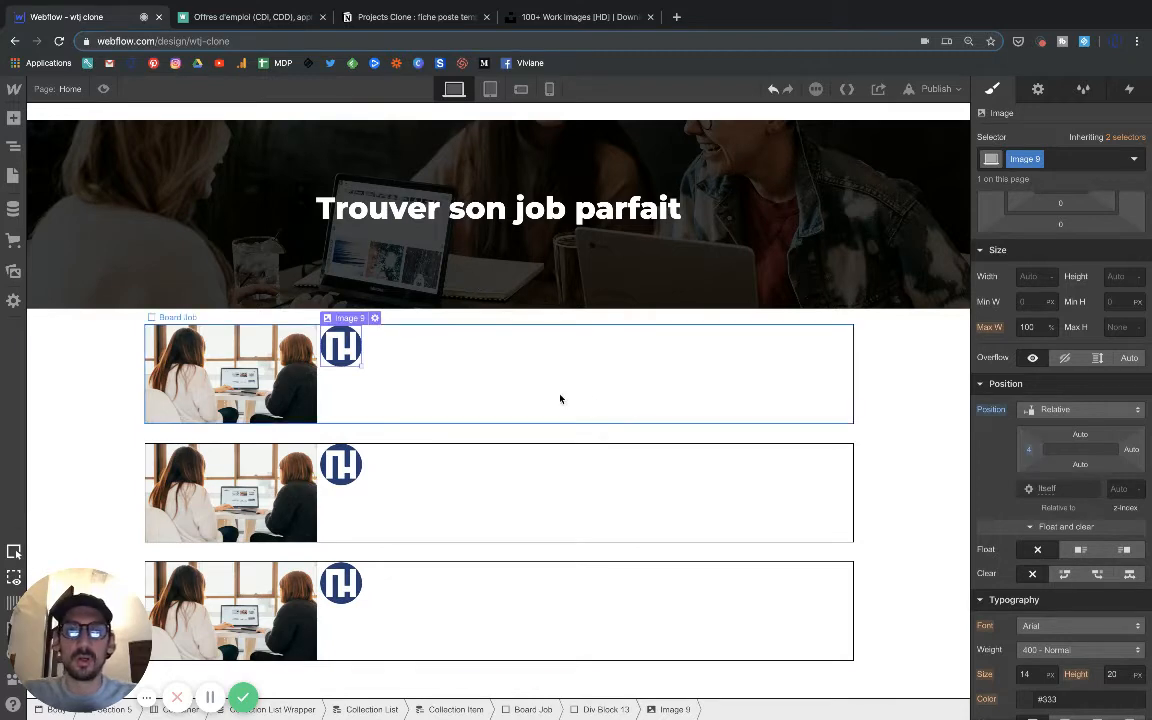
Give the logo's div block a red (#ff0000) background color.
left_click(345, 305)
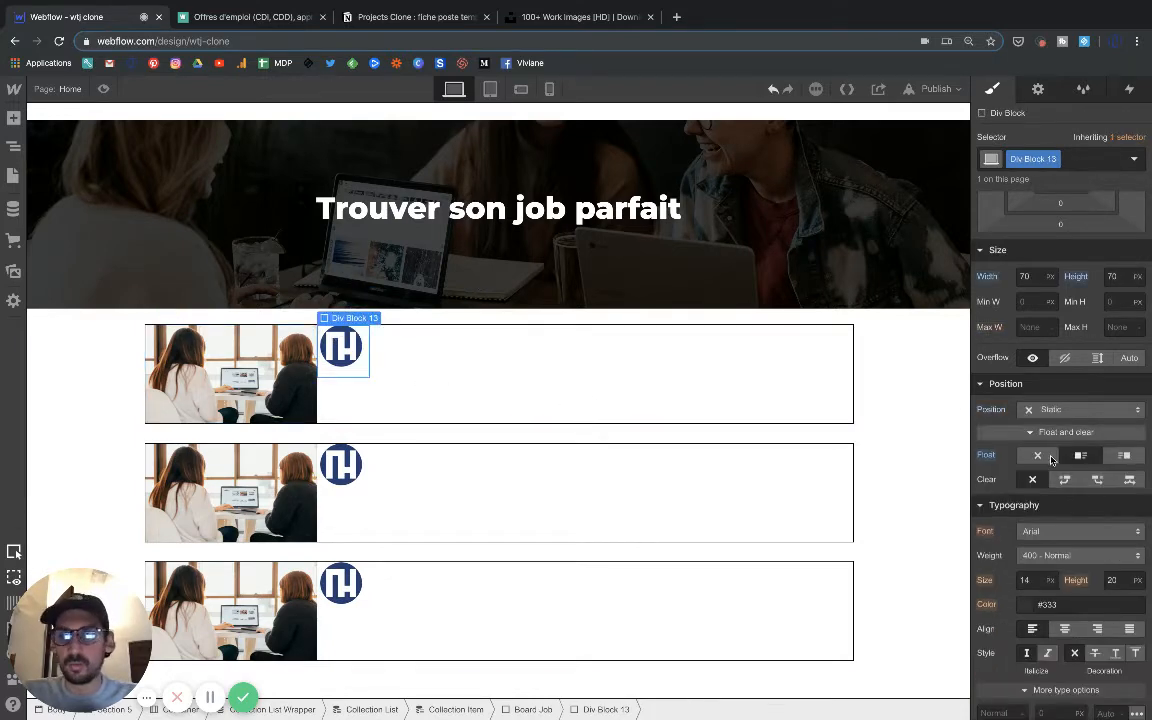
scroll(1025, 465, "down", 5)
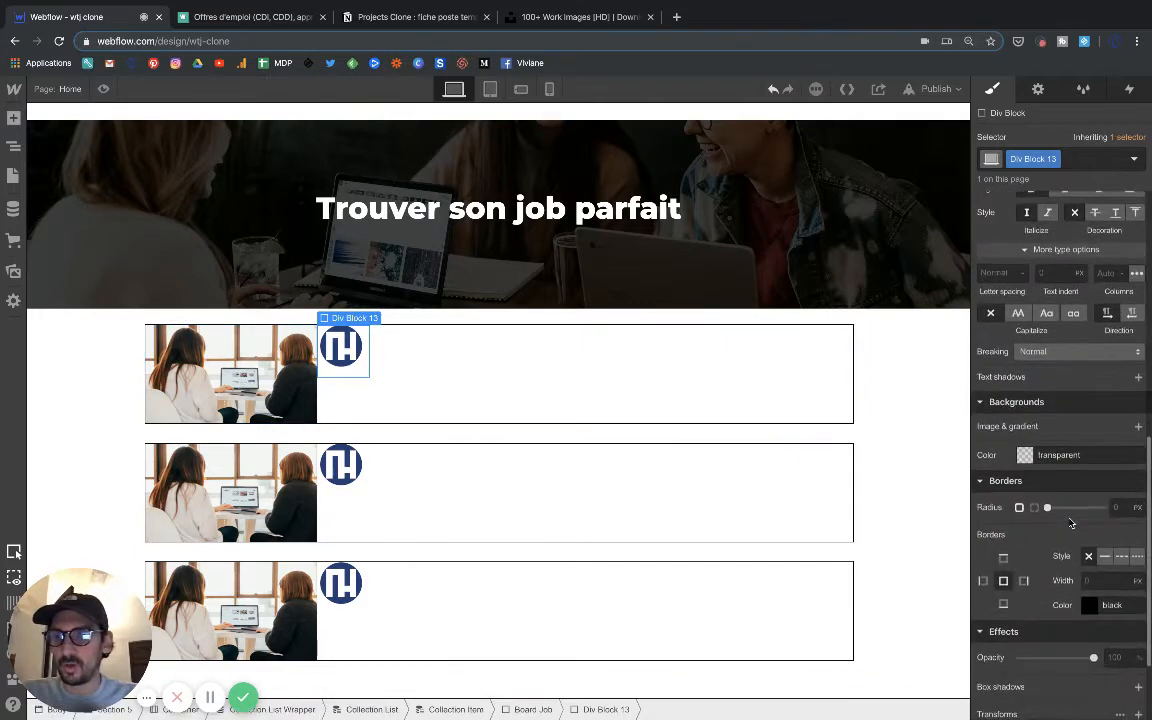
left_click(1025, 455)
left_click_drag(1013, 530, 1147, 472)
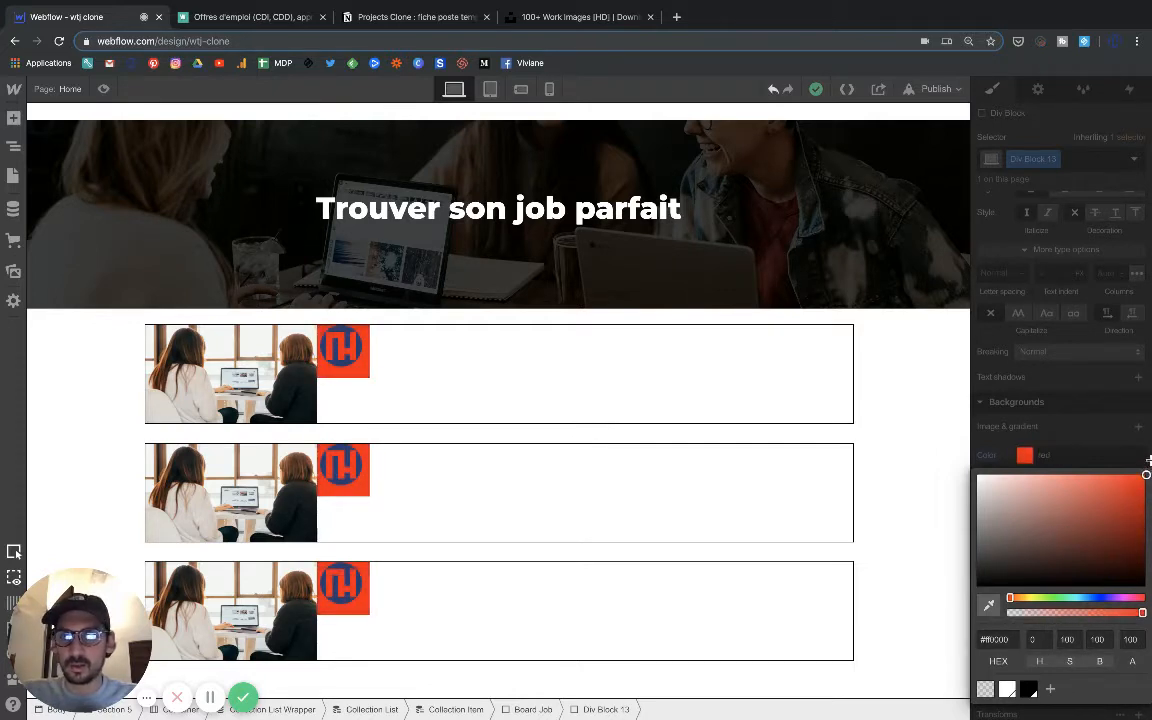
Set the logo image's left offset to 7 px within its red div block.
left_click(888, 386)
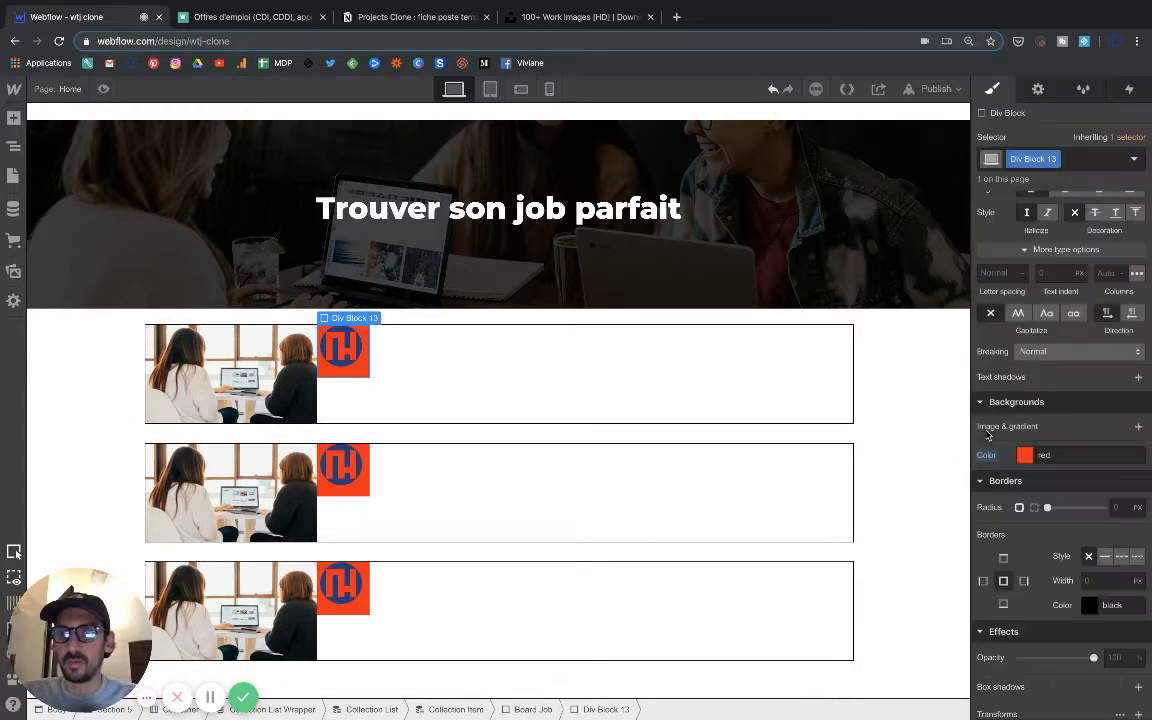
left_click(343, 350)
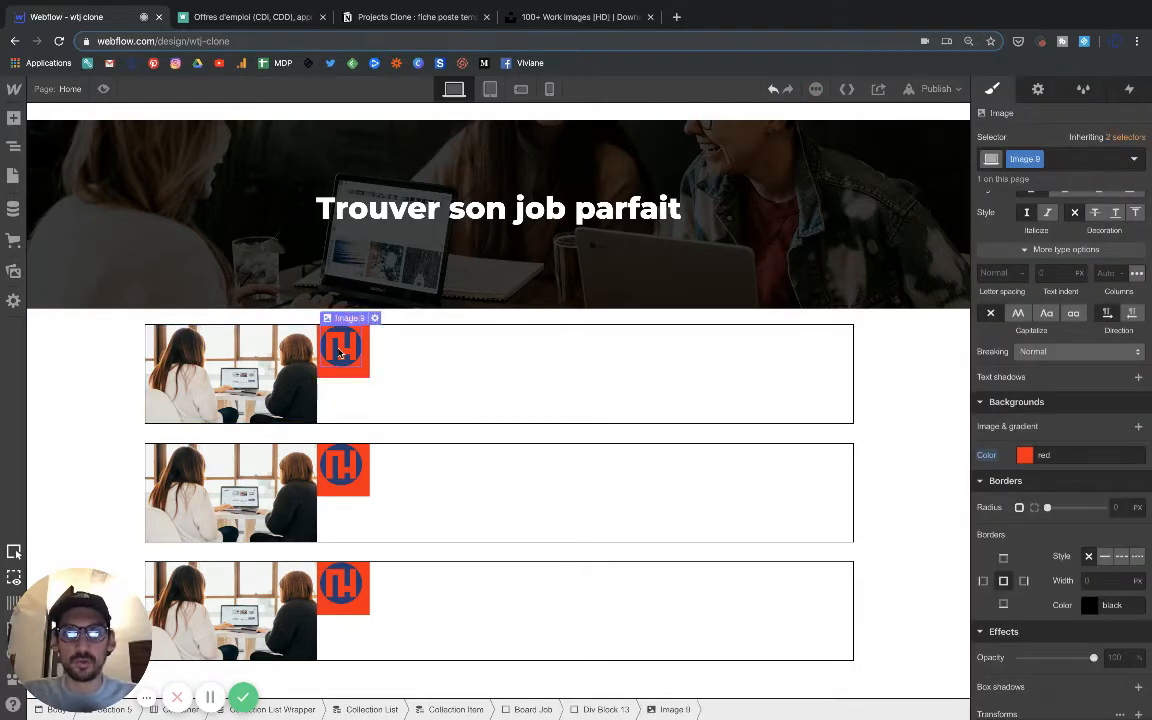
scroll(1060, 465, "down", 3)
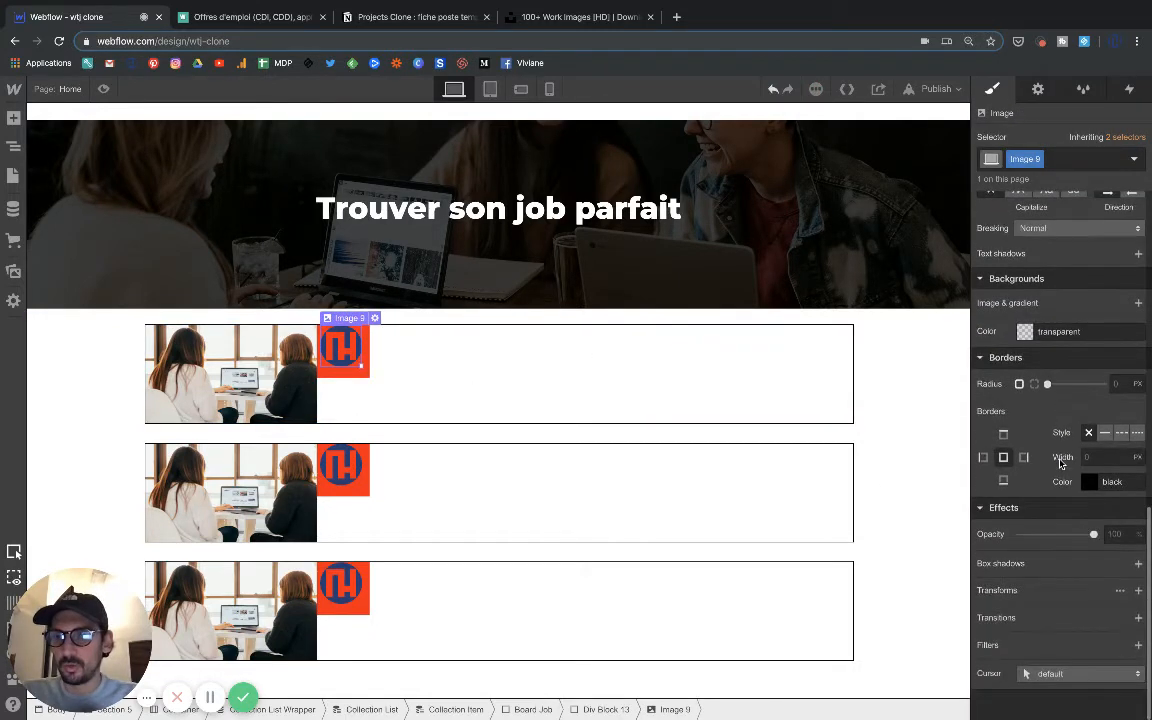
scroll(1060, 466, "up", 4)
scroll(1061, 467, "up", 1)
scroll(1061, 467, "down", 2)
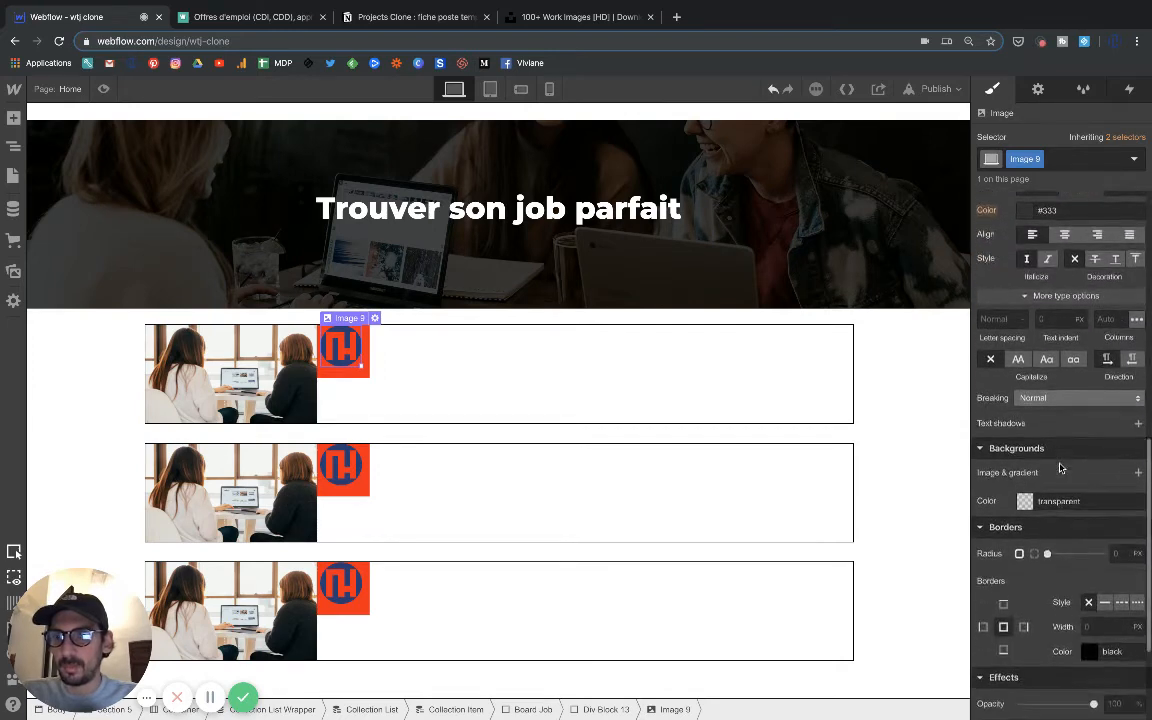
scroll(1061, 466, "up", 5)
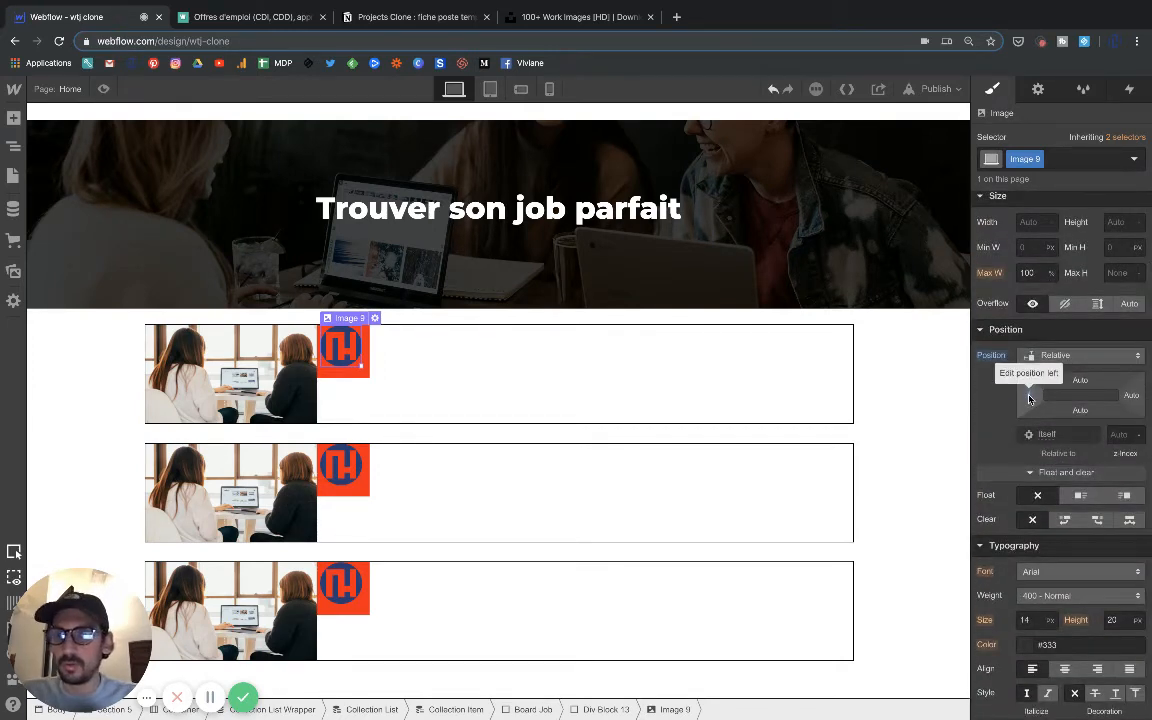
left_click_drag(1029, 399, 1037, 404)
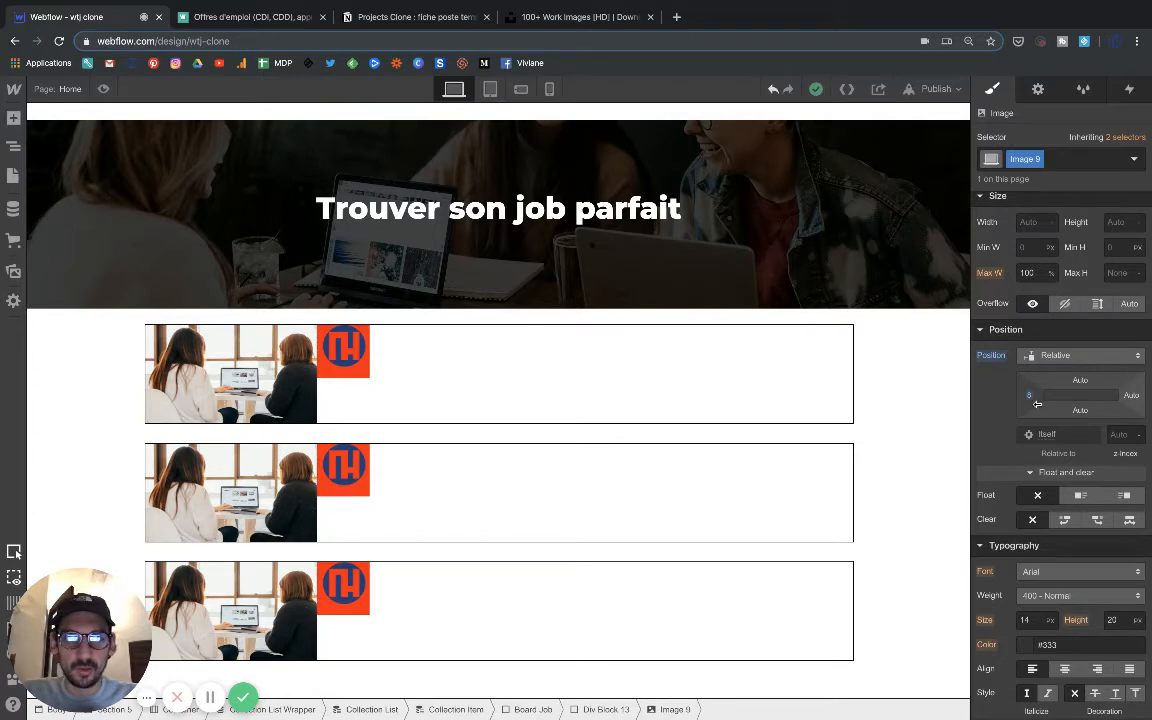
left_click_drag(1037, 403, 1078, 387)
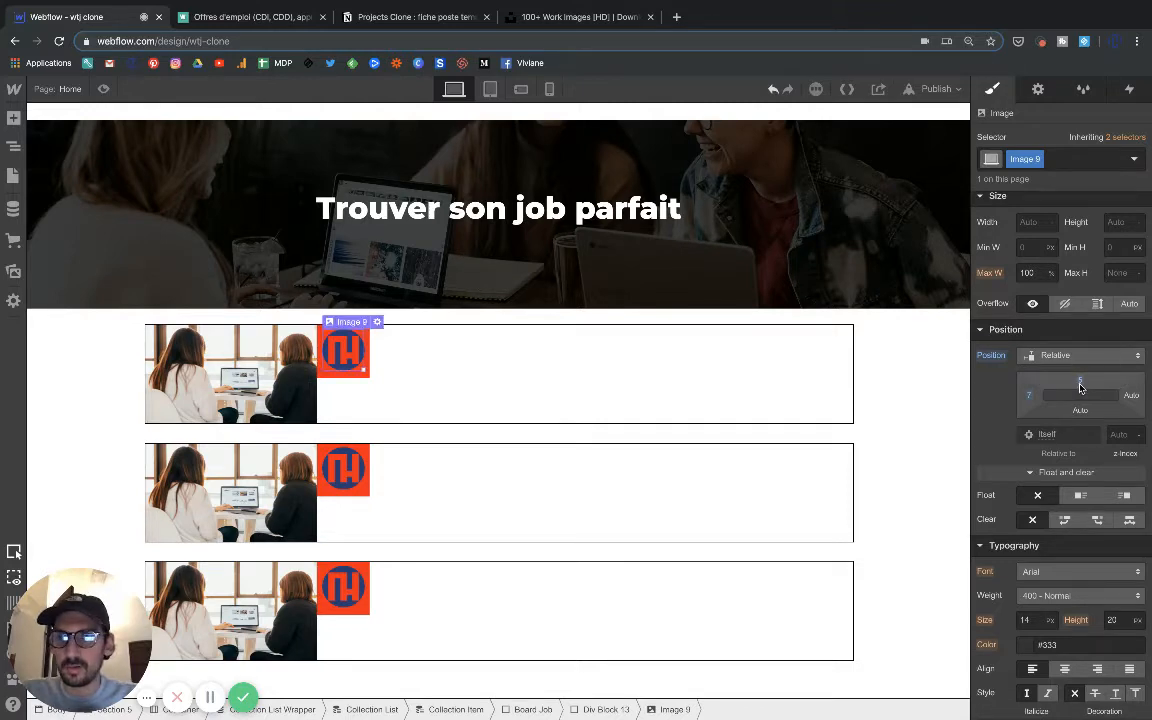
Try a 2 px top offset and a 2 px bottom offset on the logo image.
left_click(1080, 386)
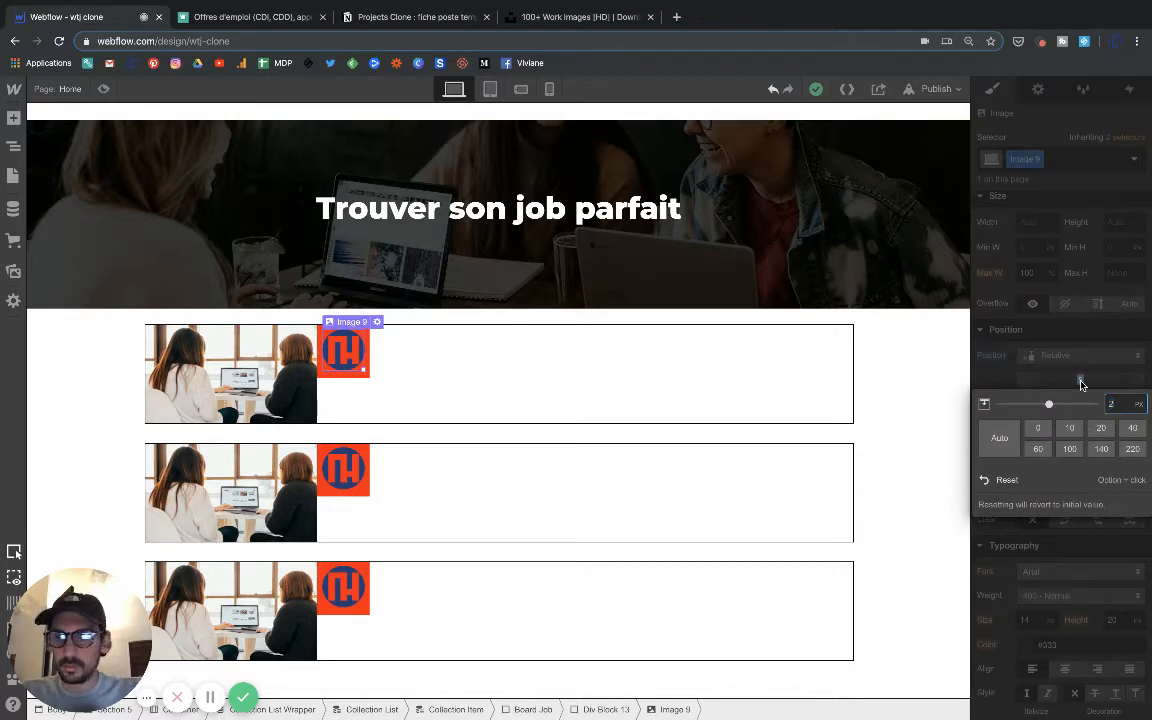
type("2")
key("Return")
left_click(1080, 411)
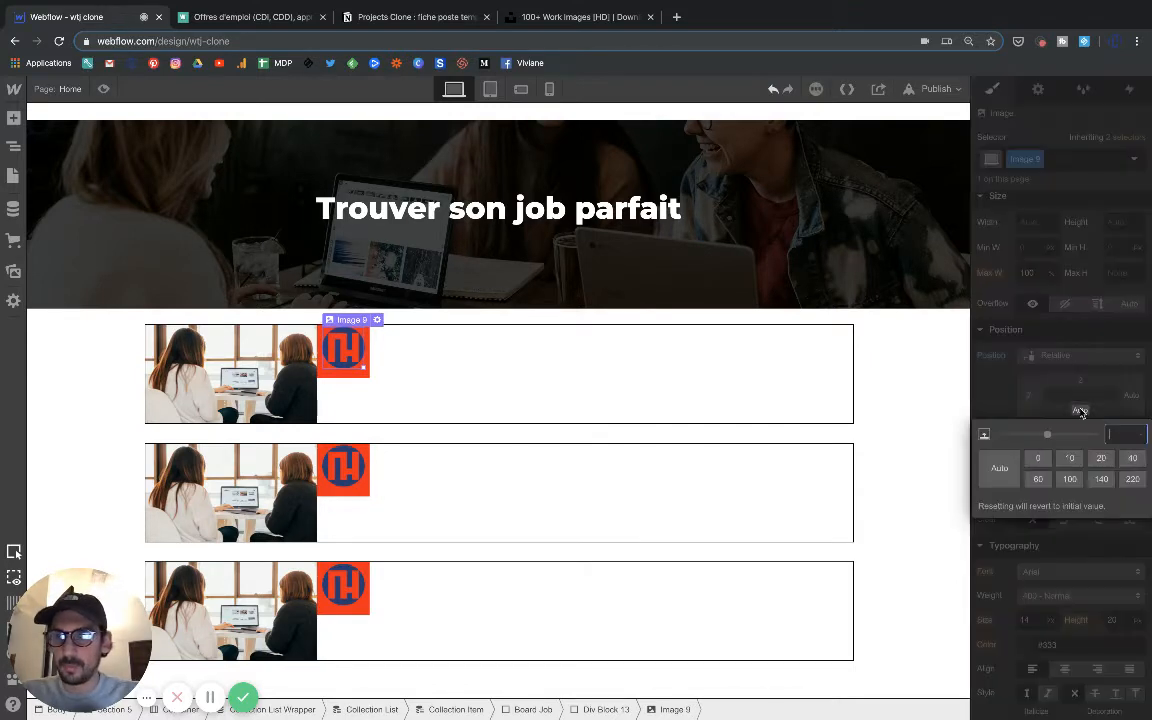
type("2")
key("Return")
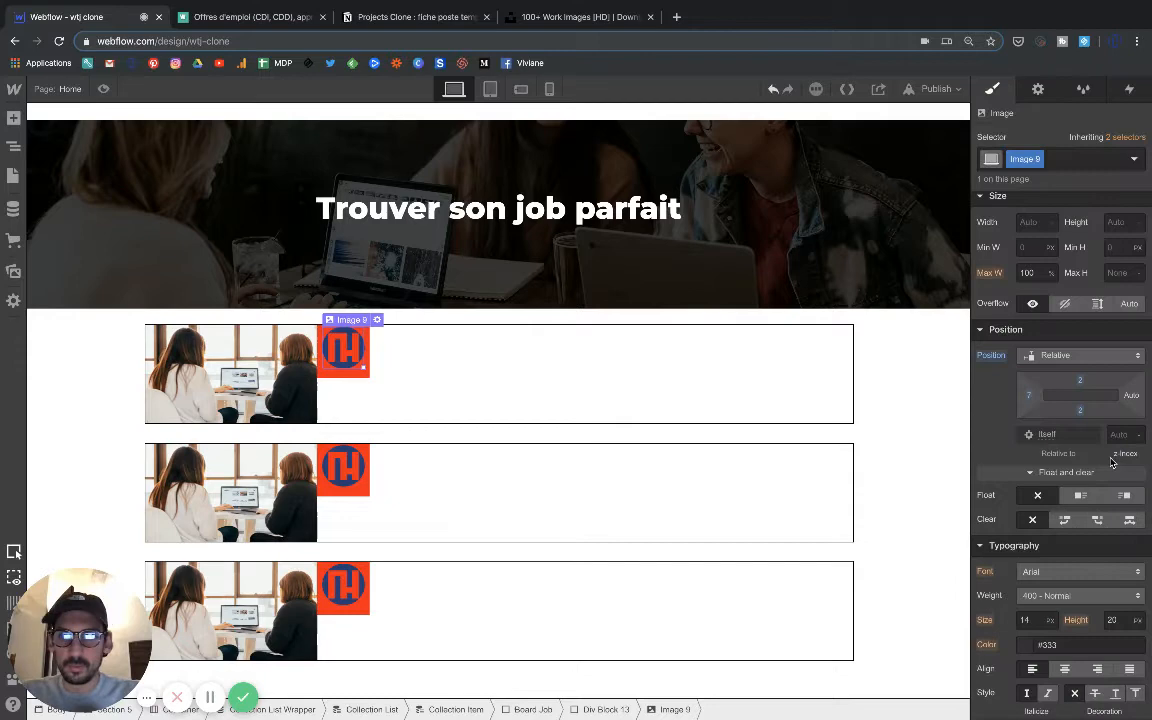
Try a 4 px top offset on the logo image, with bottom offsets of 4 px and 6 px.
left_click(1079, 383)
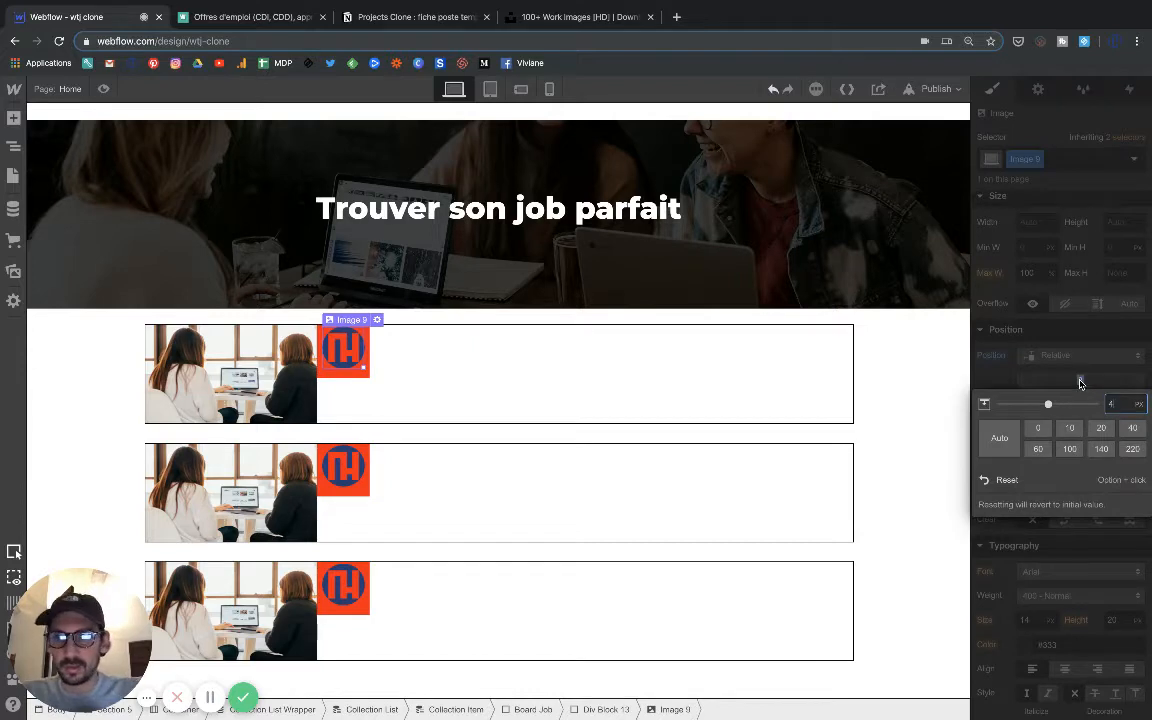
key("Return")
left_click(1079, 413)
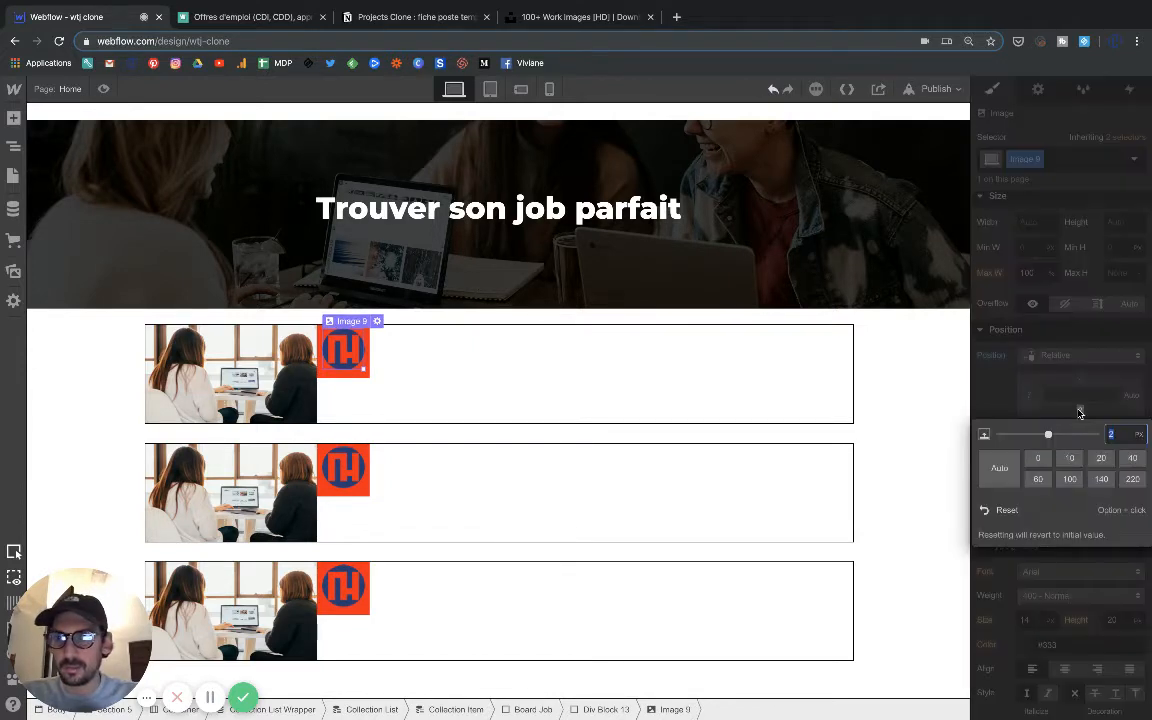
type("4")
key("Return")
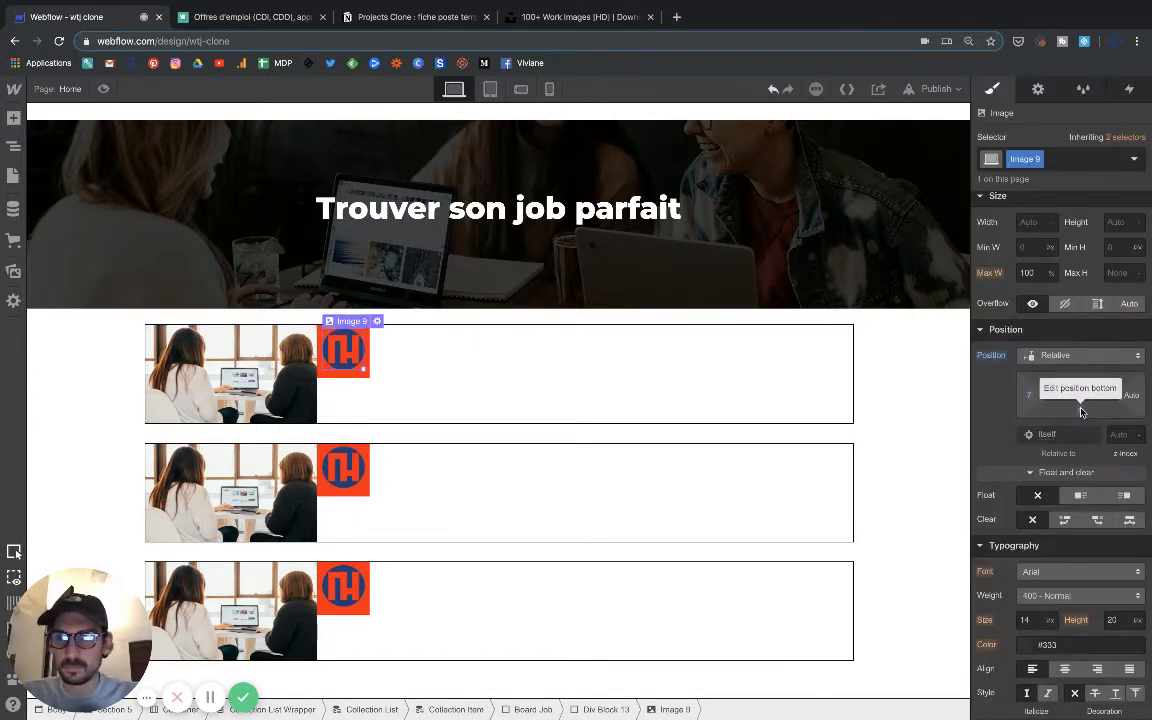
left_click(1080, 413)
type("6")
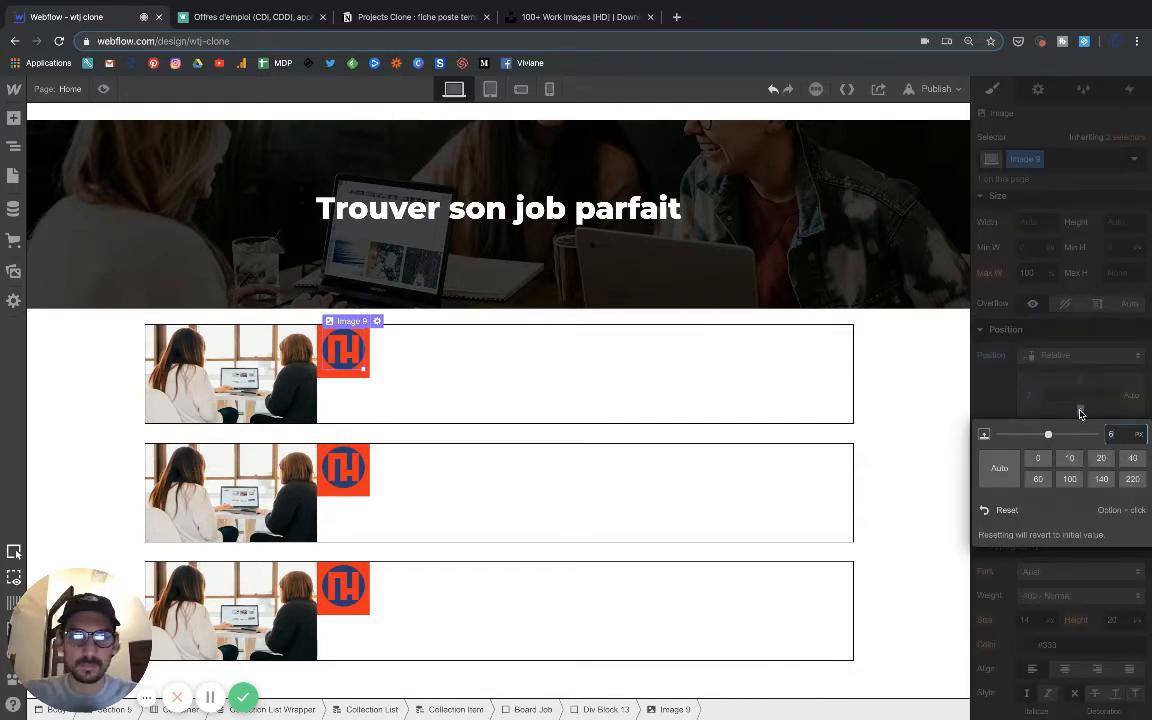
key("Return")
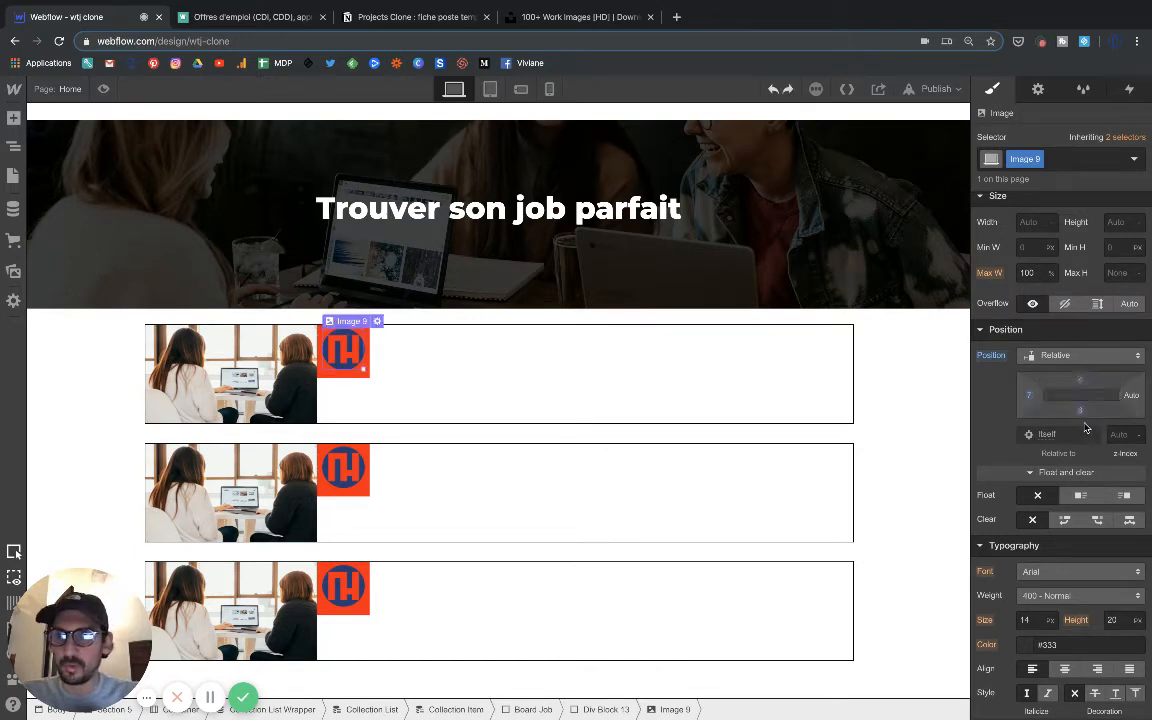
Return the logo image's bottom offset to Auto and set its top offset to 7 px.
left_click(1079, 409)
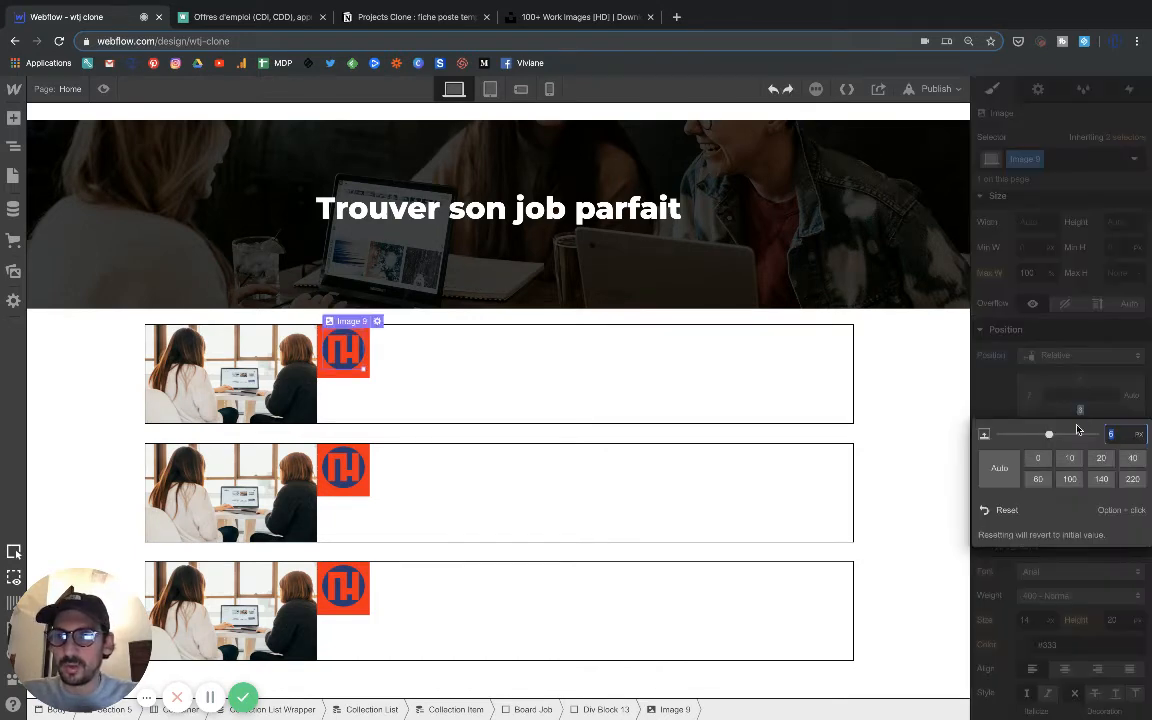
left_click(1001, 476)
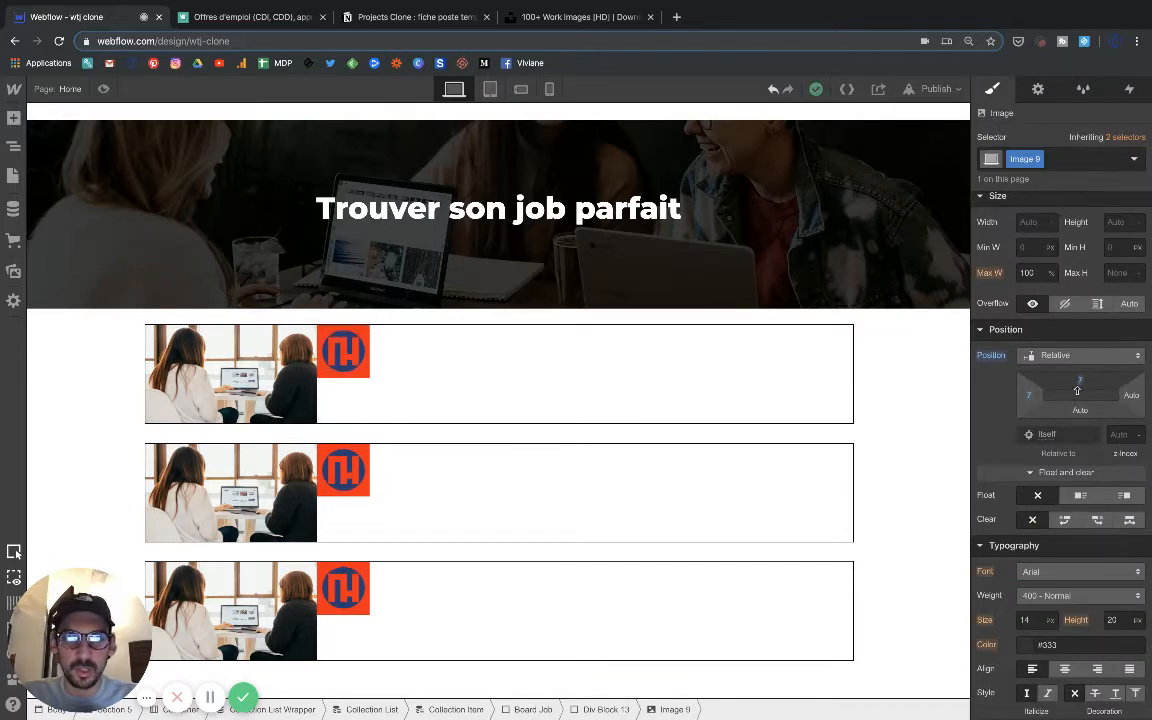
left_click_drag(1077, 390, 1080, 386)
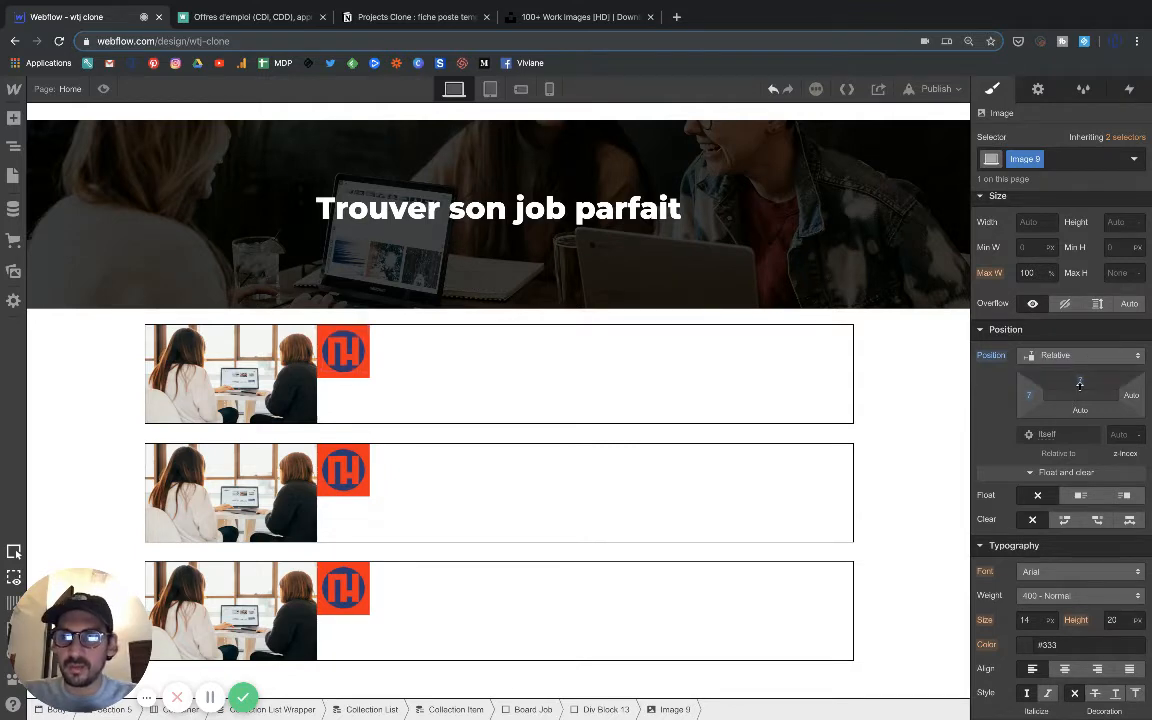
left_click(635, 383)
Set the logo's div block position to Relative, with a left offset of -38 px and a top offset of 29 px.
left_click(345, 355)
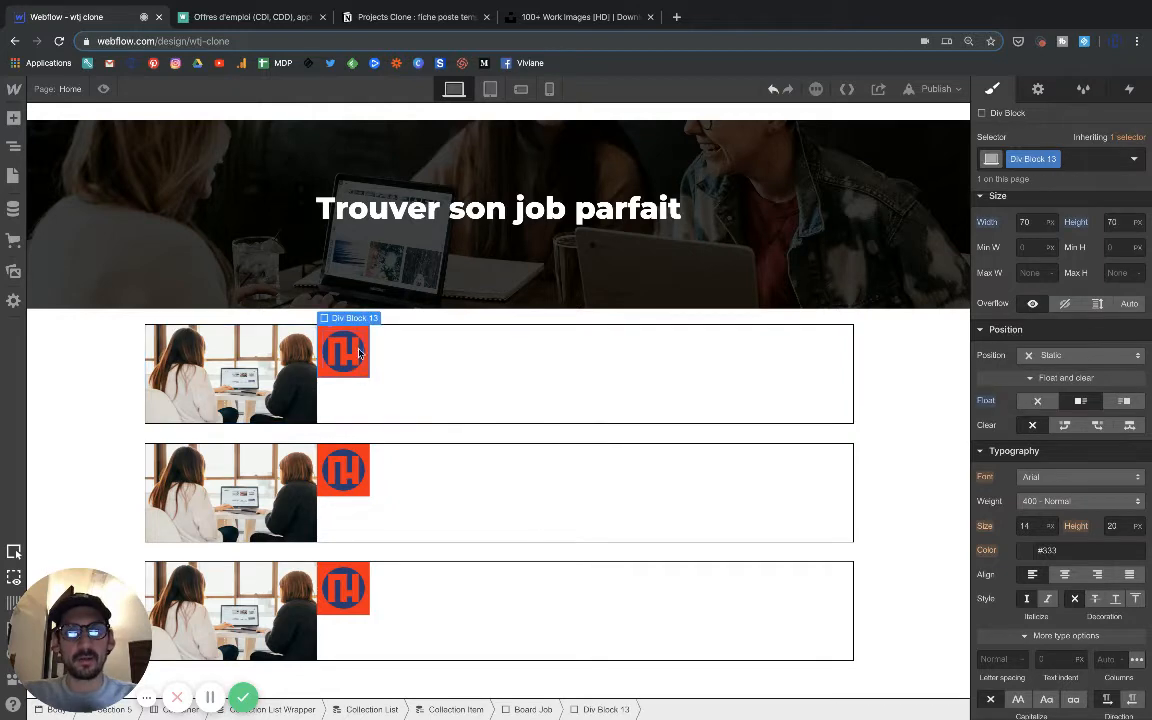
left_click(1058, 355)
left_click(1052, 374)
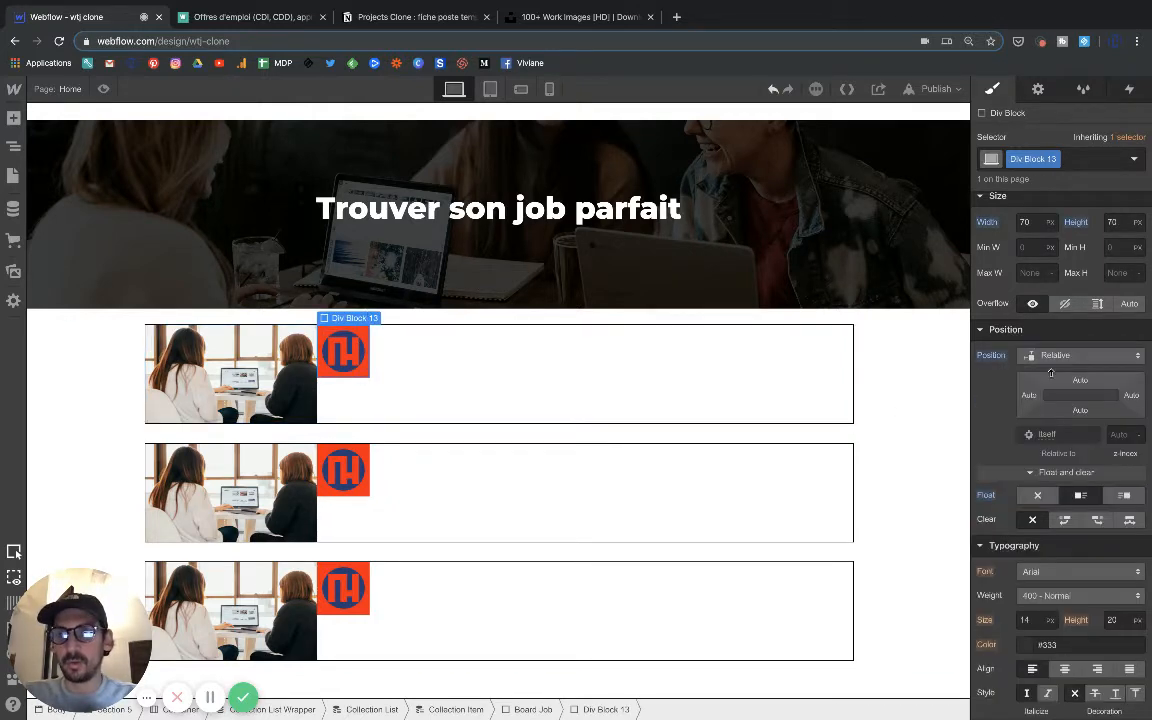
left_click_drag(1033, 400, 945, 405)
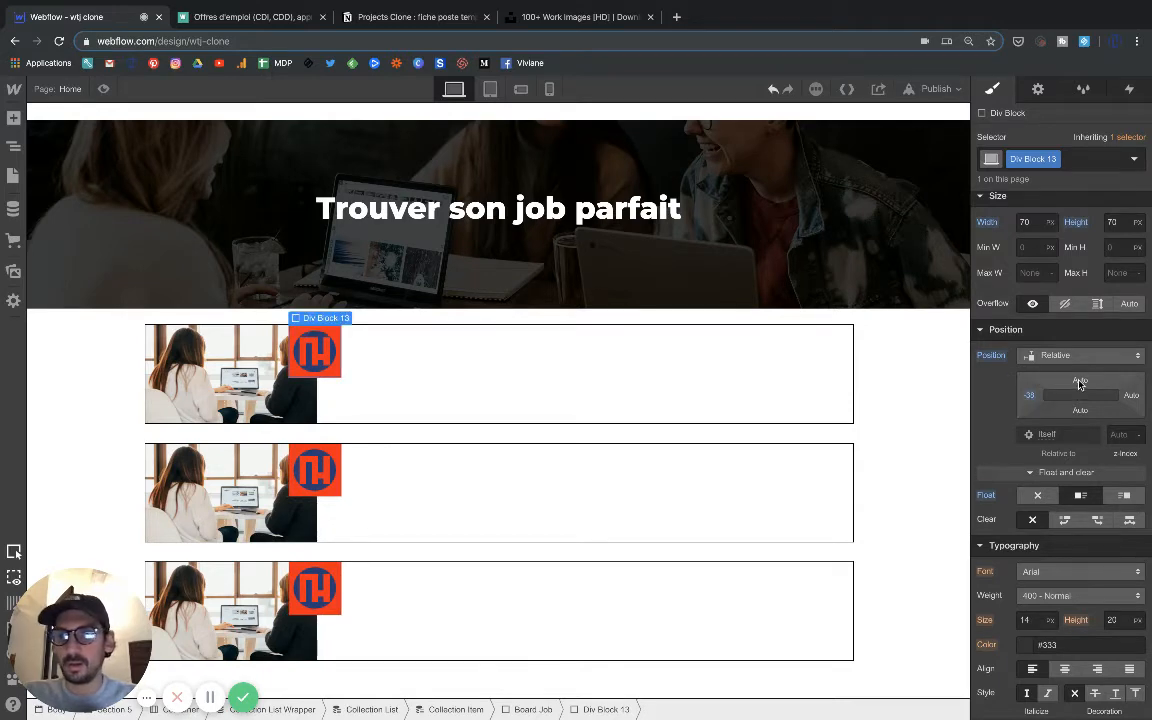
left_click_drag(1080, 383, 1074, 453)
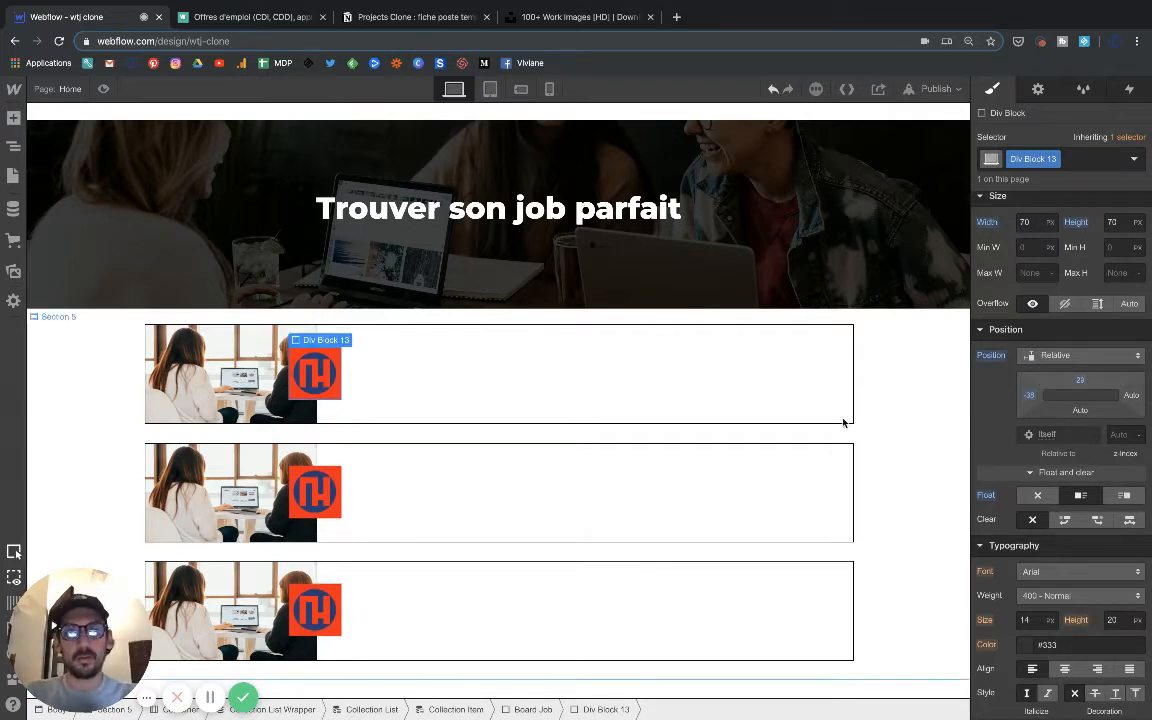
Round the corners of the logo's div block with an 8 px radius.
left_click(102, 372)
left_click(338, 358)
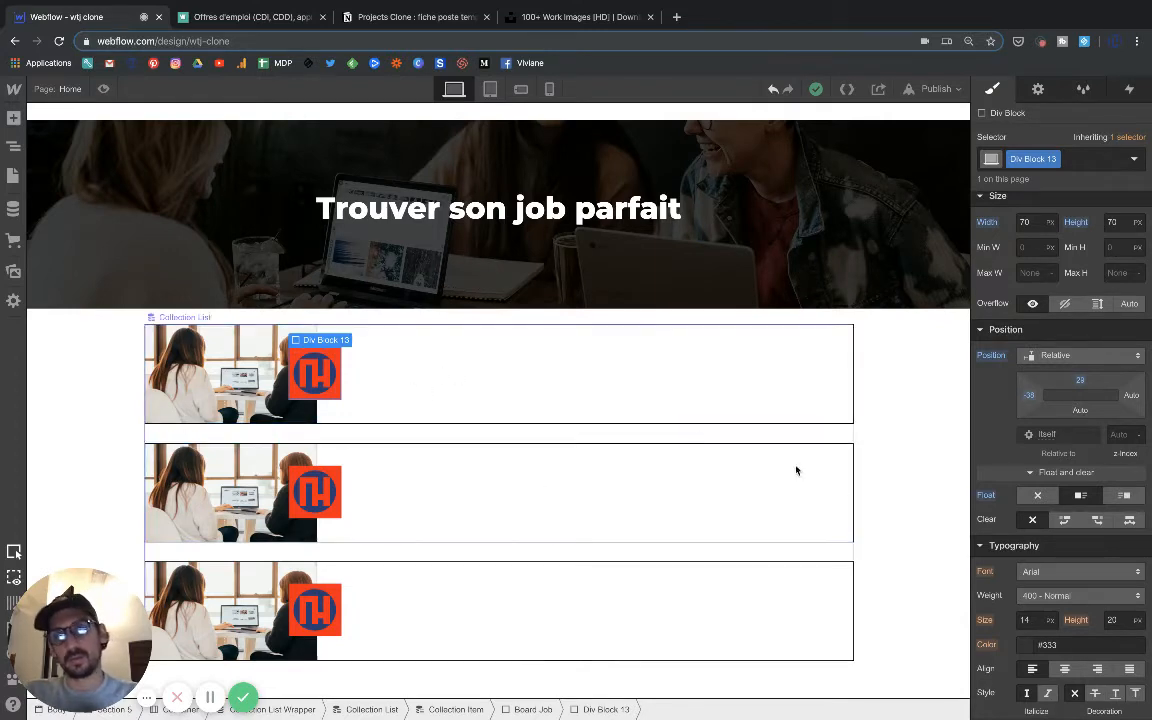
scroll(1036, 529, "down", 2)
scroll(1036, 529, "down", 8)
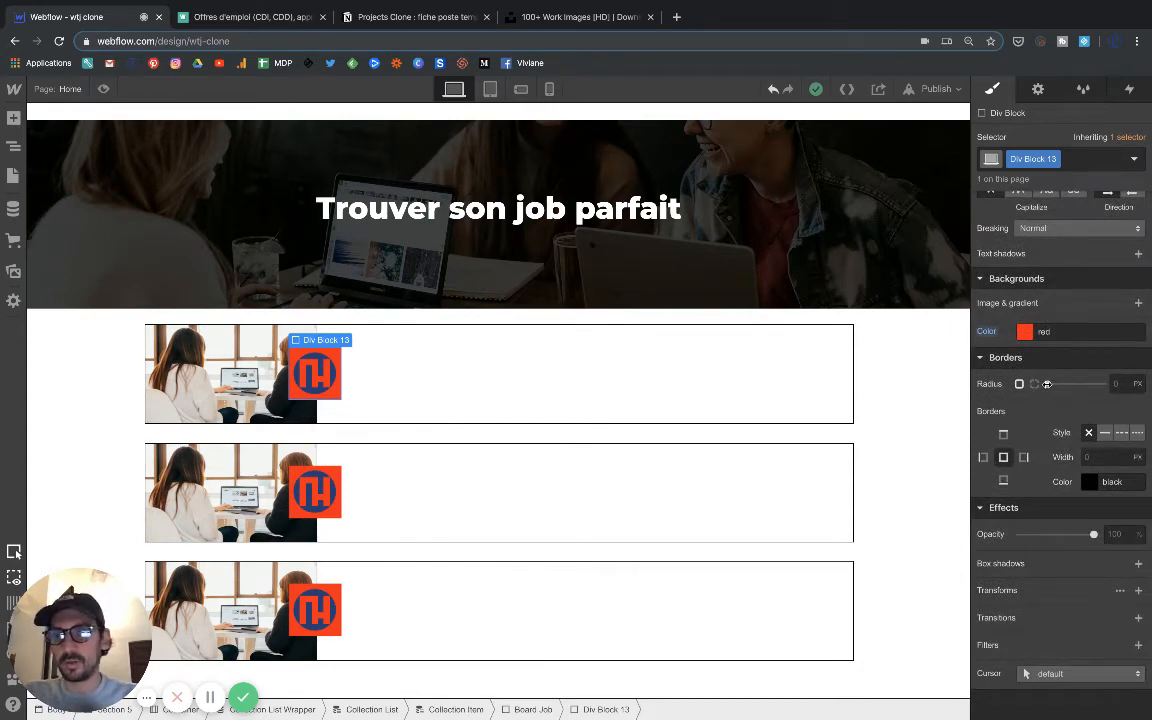
left_click_drag(1047, 384, 1072, 384)
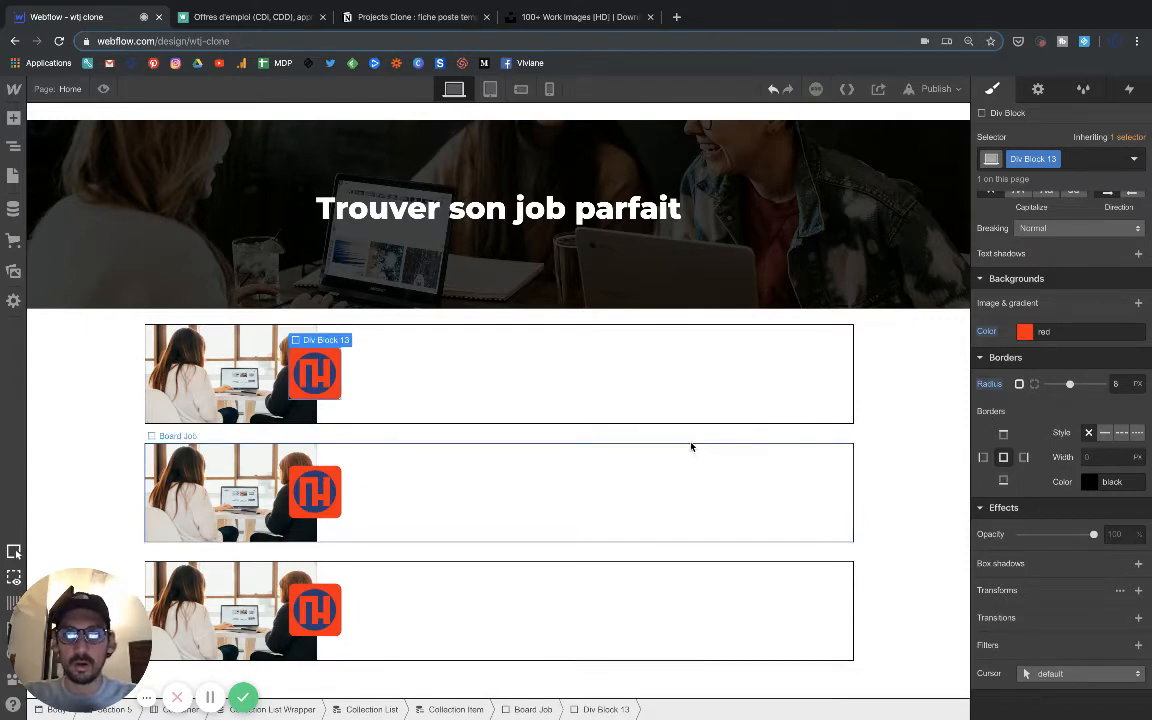
Change the background color of the logo's div block to the White swatch.
left_click(1024, 331)
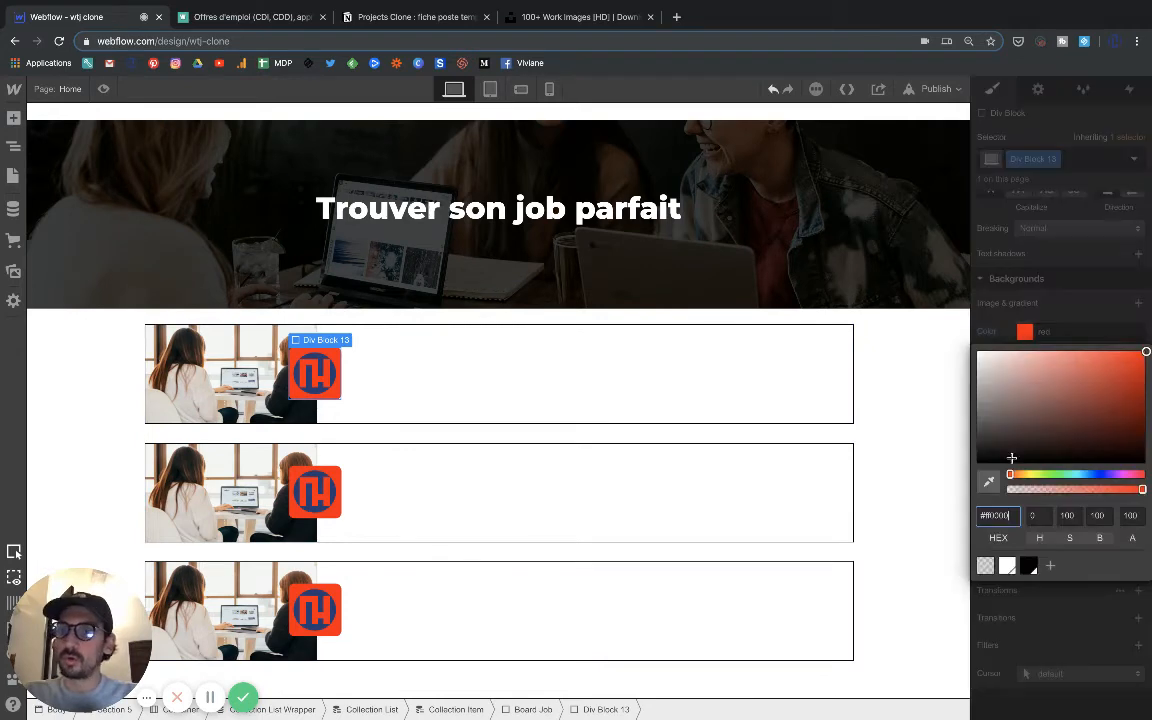
left_click(1007, 566)
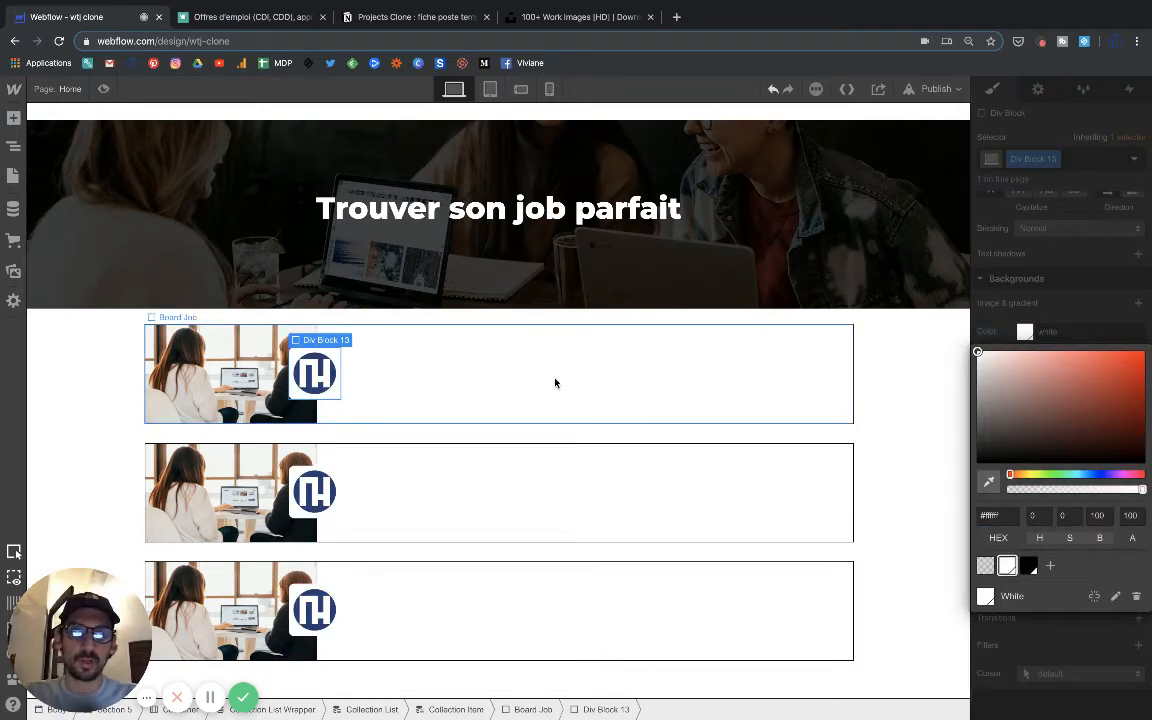
left_click(1019, 648)
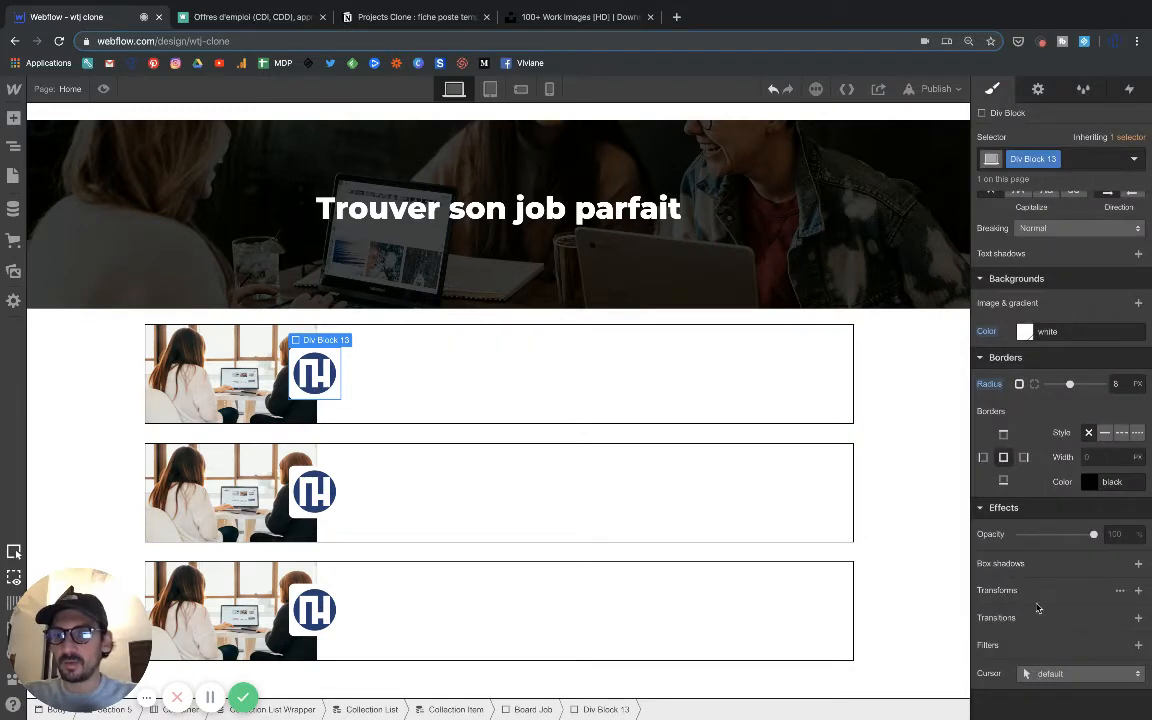
Add a solid 1 px border in light gray #eaeaea around the logo's div block.
left_click(1105, 436)
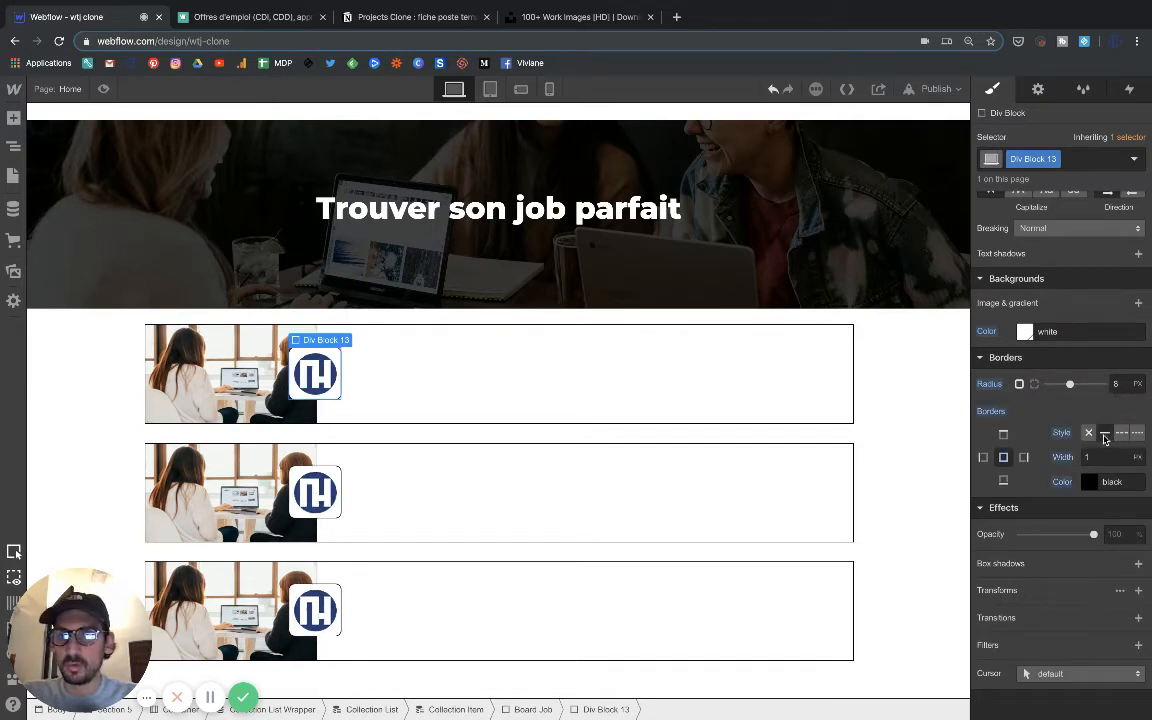
left_click(1088, 481)
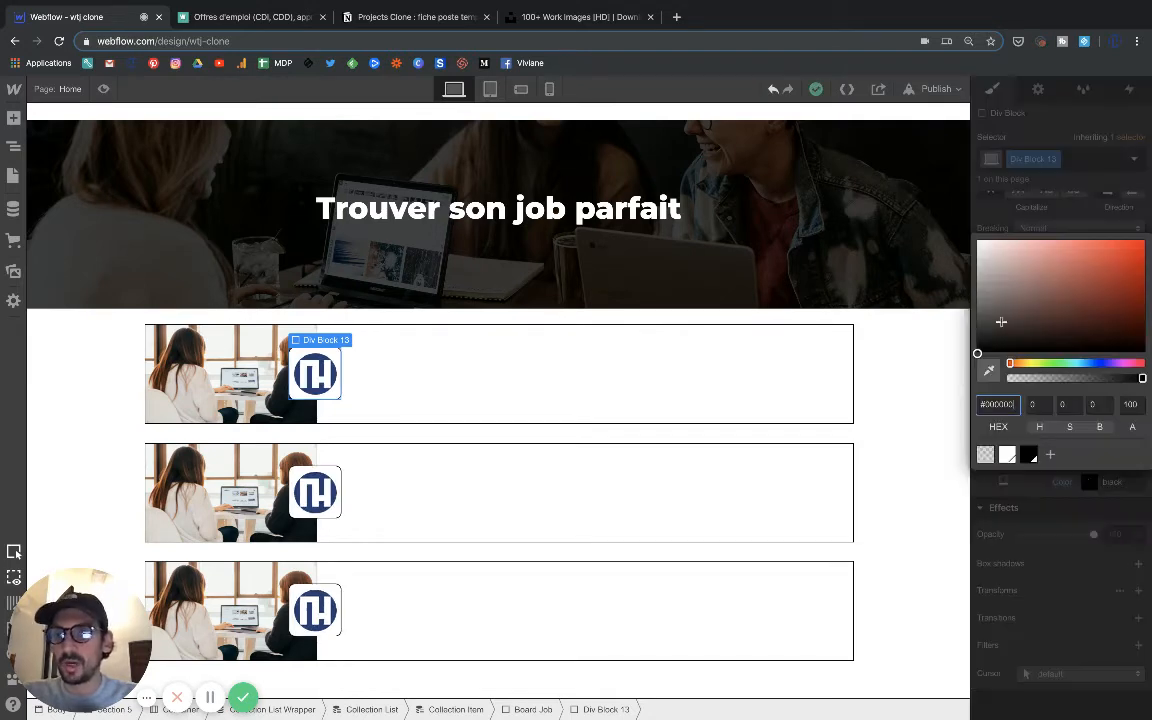
left_click(978, 253)
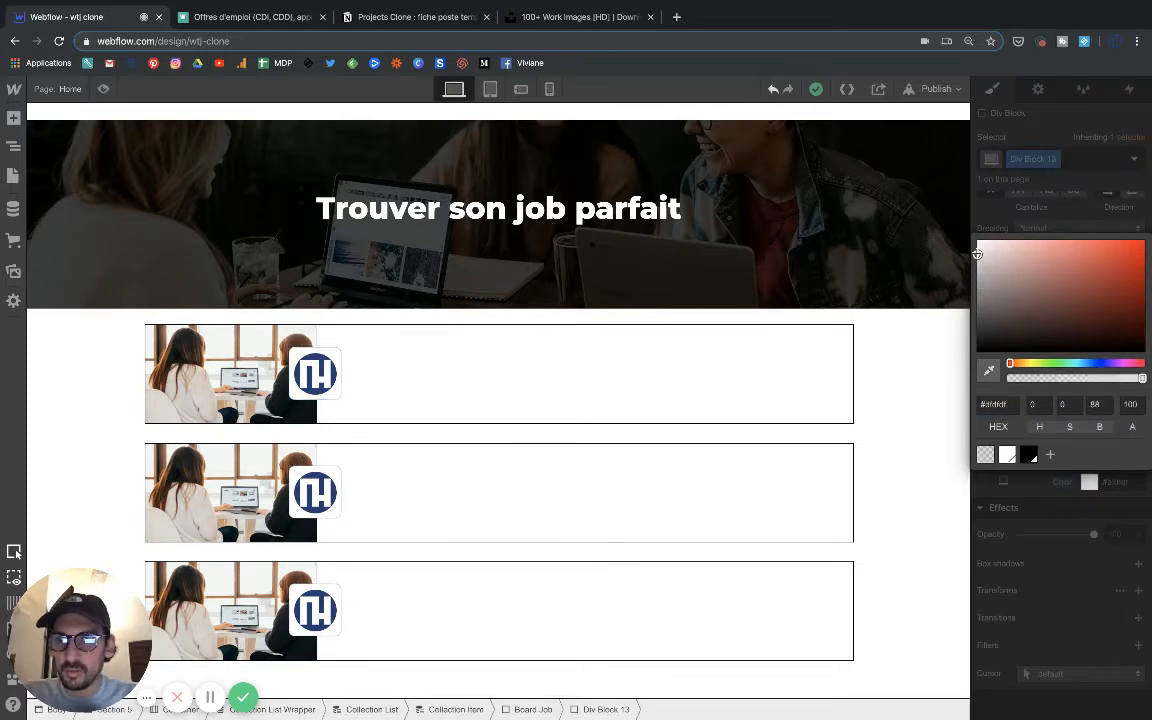
left_click_drag(978, 254, 978, 254)
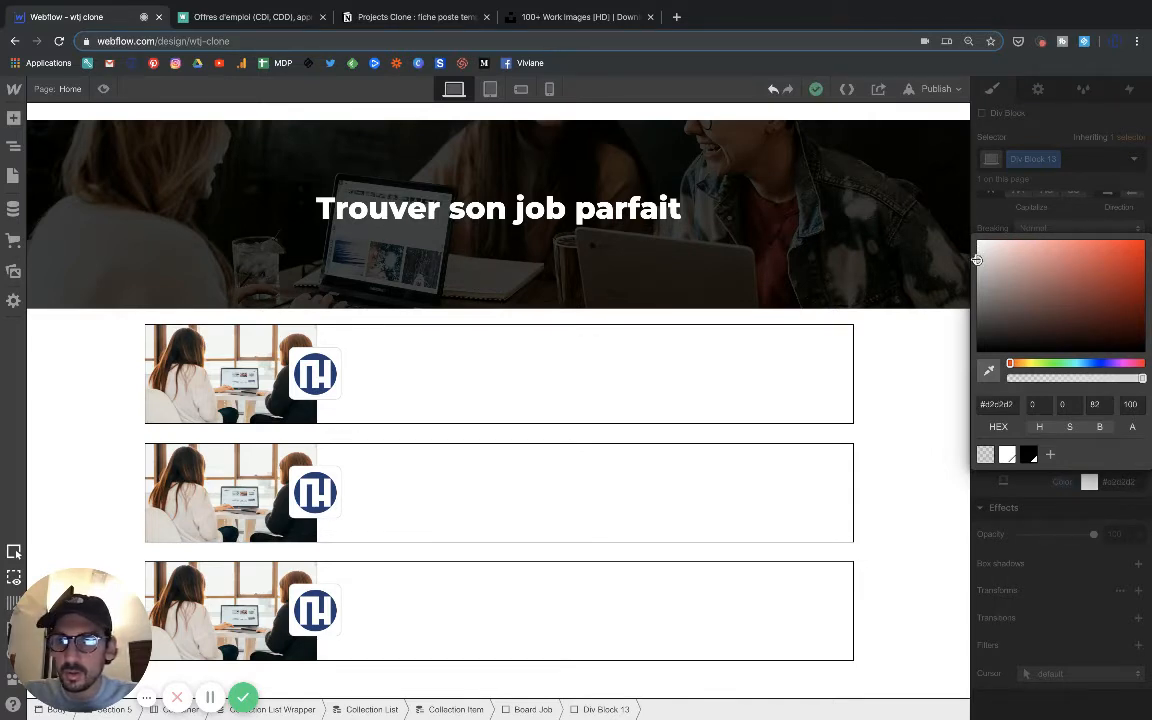
left_click_drag(978, 254, 978, 250)
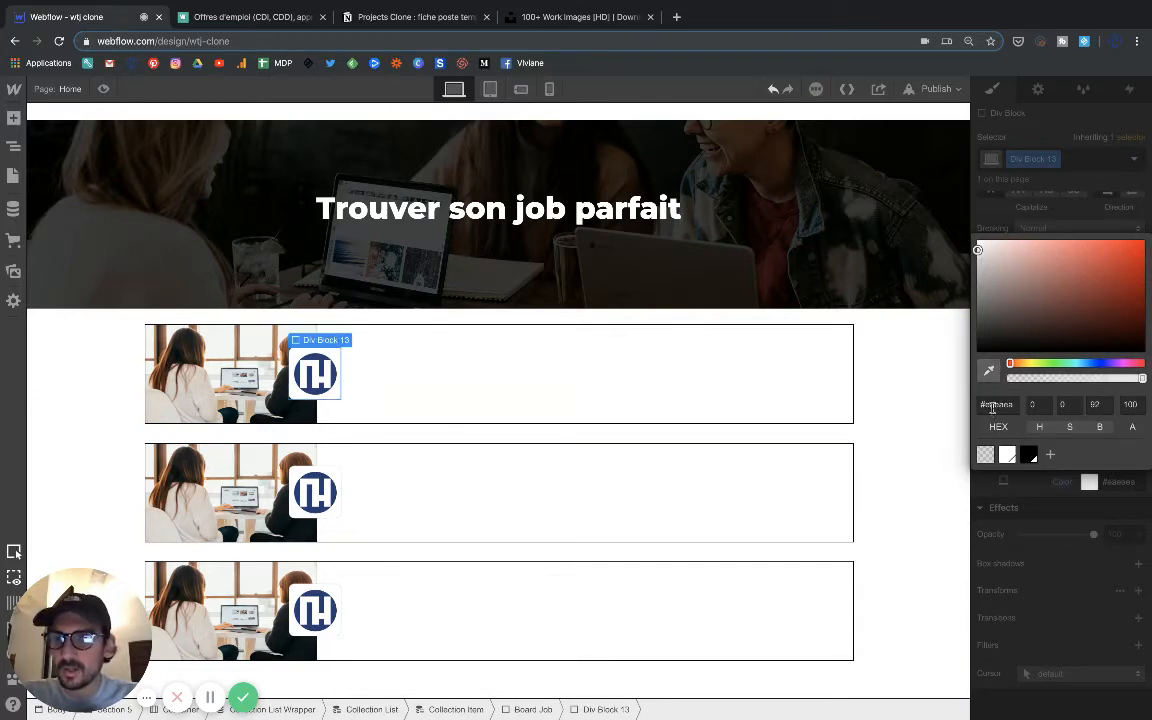
left_click(992, 405)
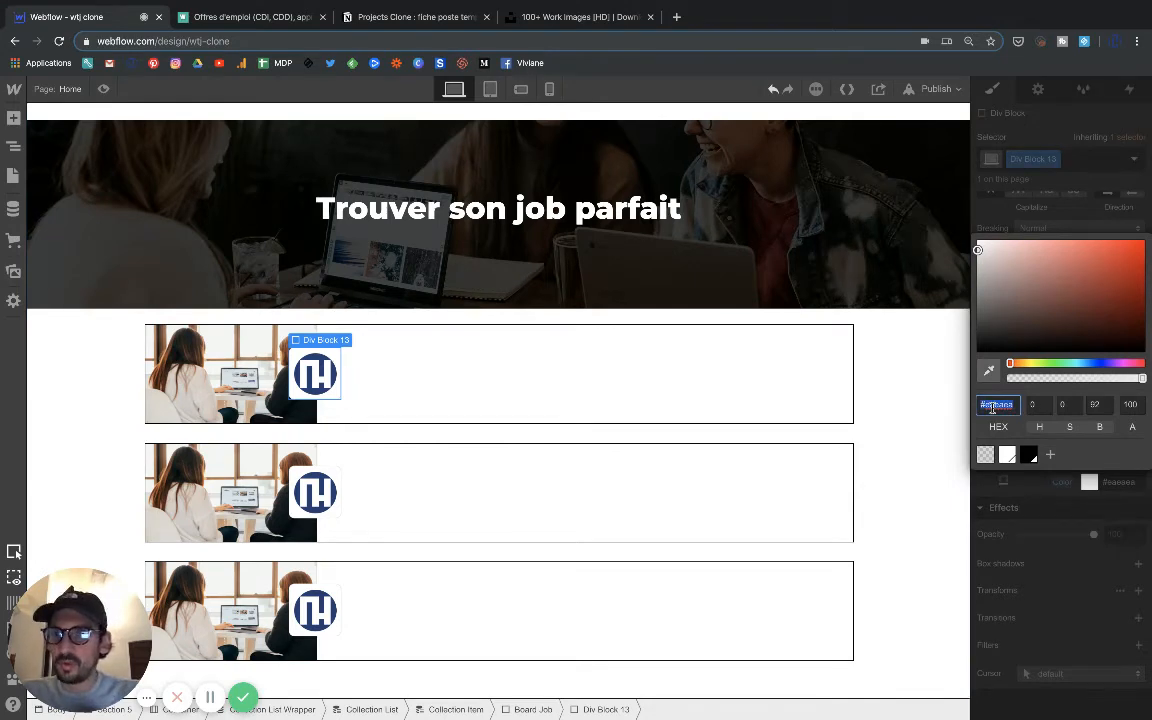
left_click(1029, 490)
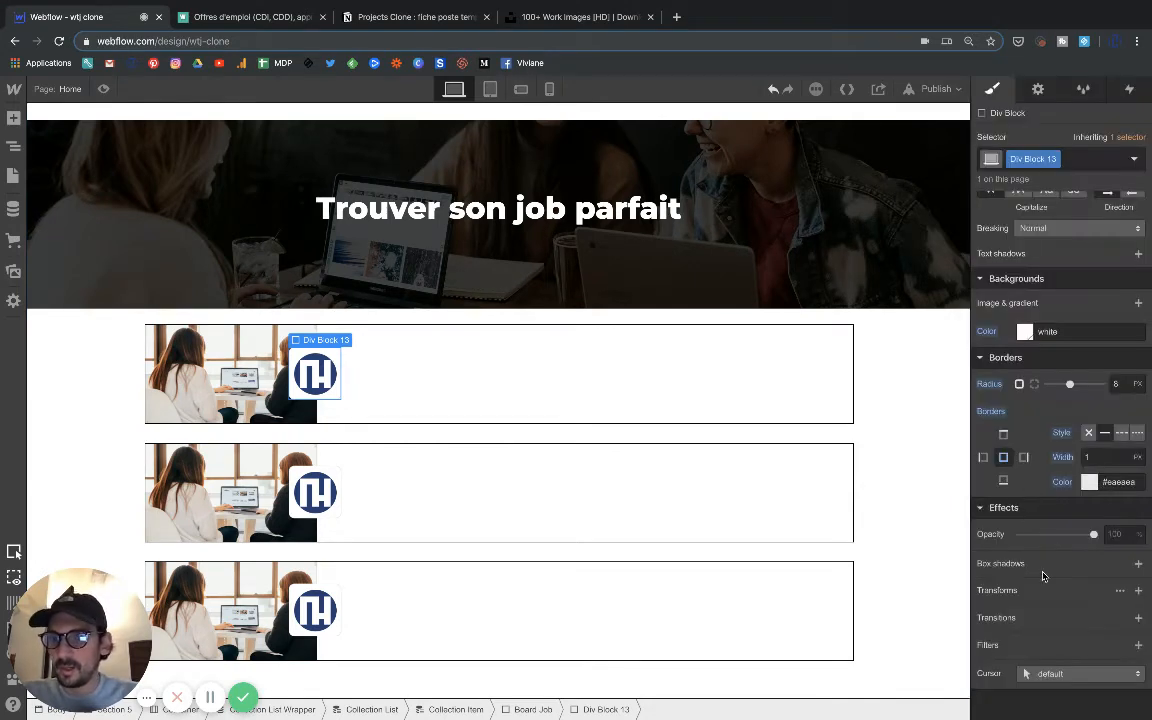
Add an outside box shadow in #eaeaea with 1 px distance and 1 px blur to the logo's div block.
left_click(1137, 563)
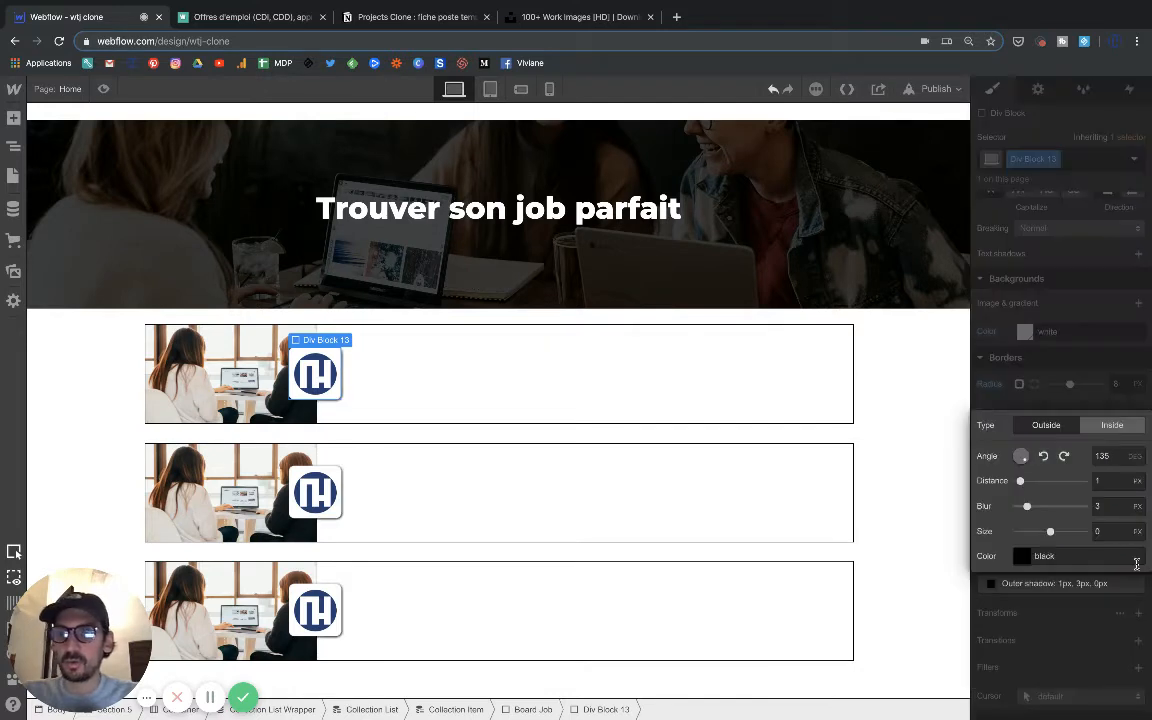
left_click(1023, 556)
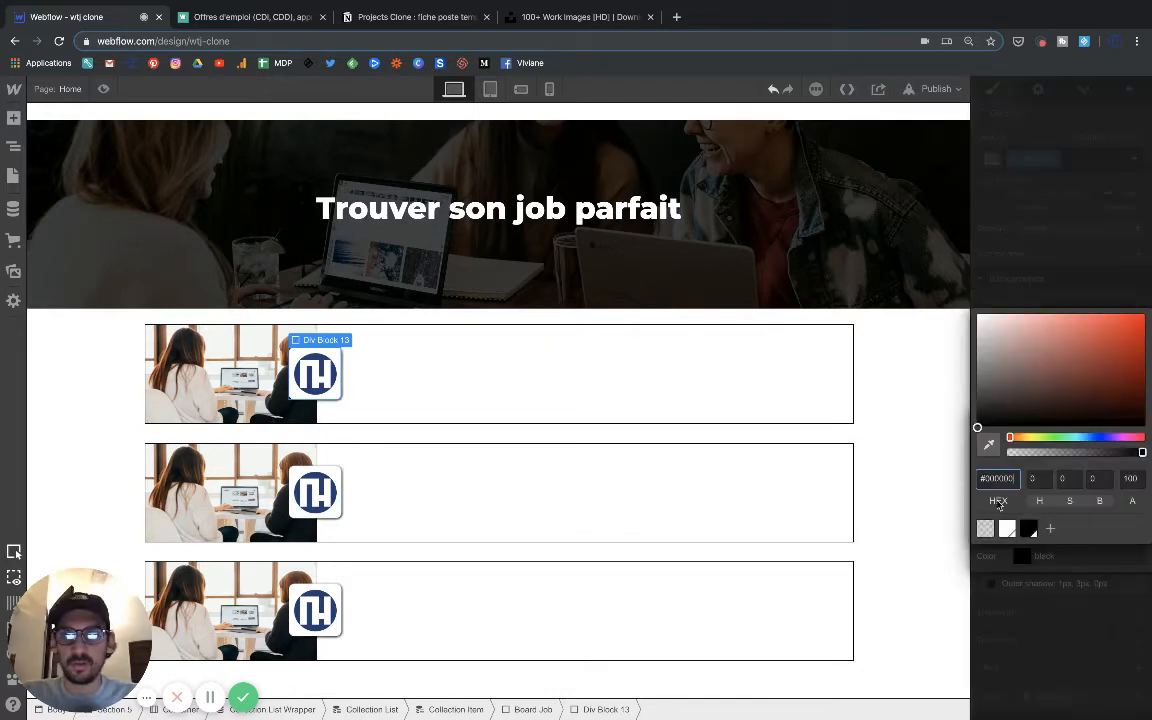
left_click(994, 472)
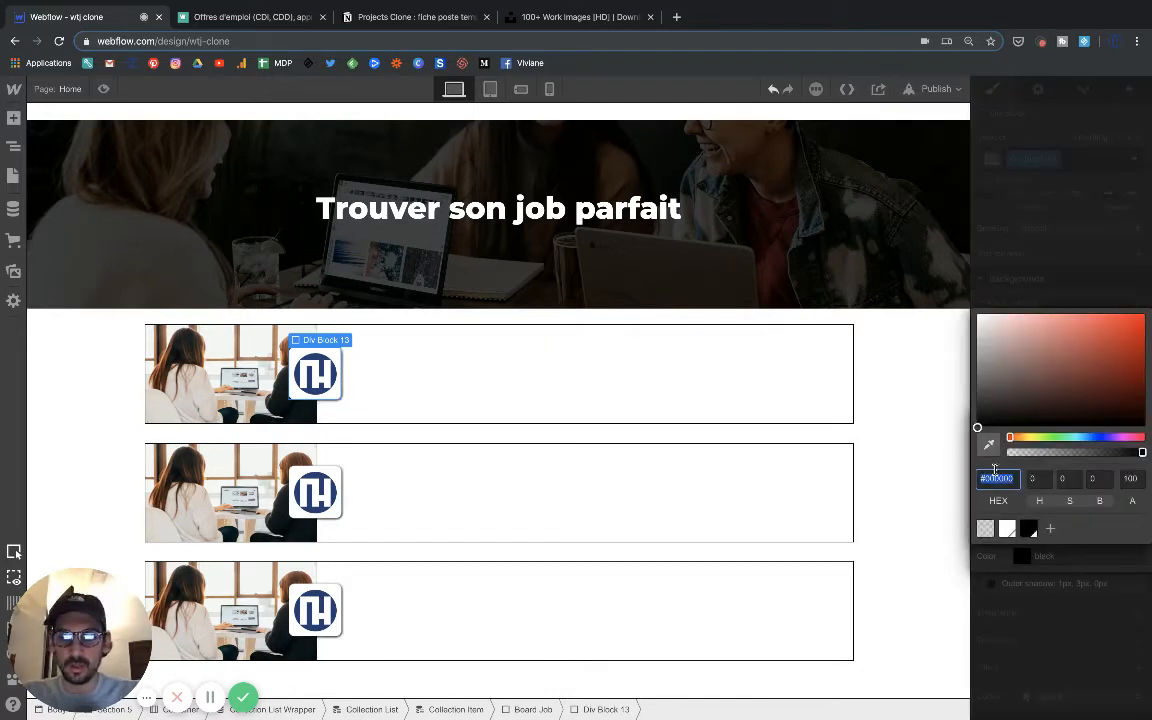
type("eaeaea")
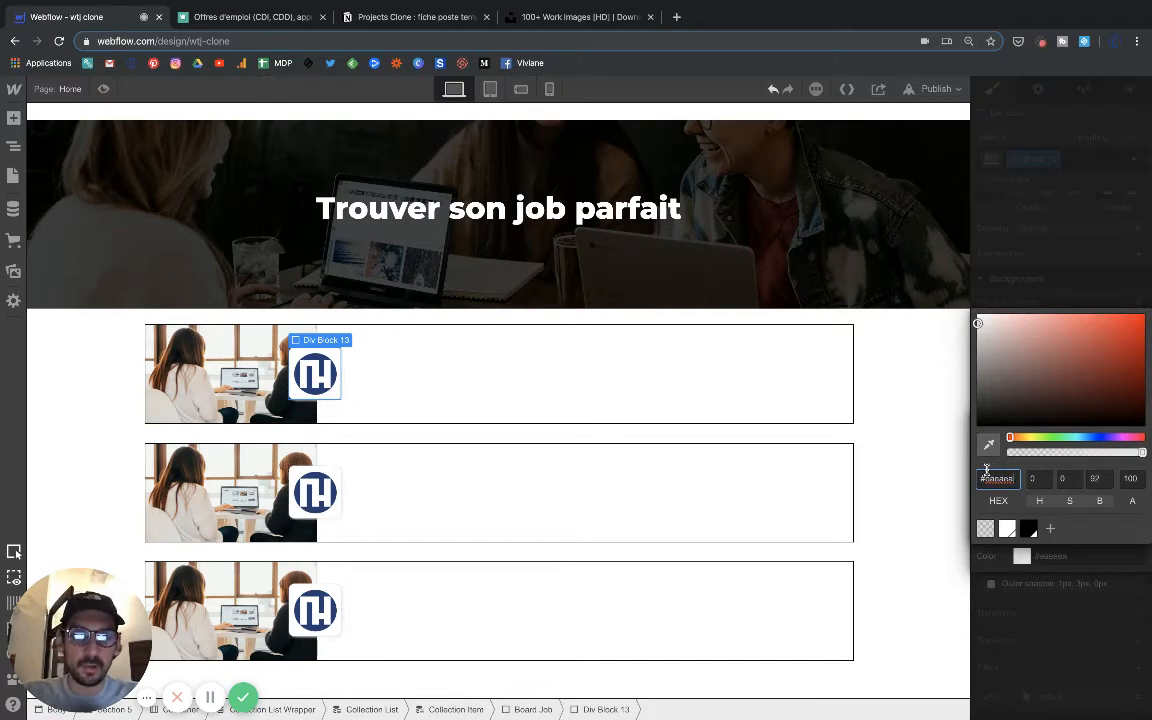
left_click(1004, 558)
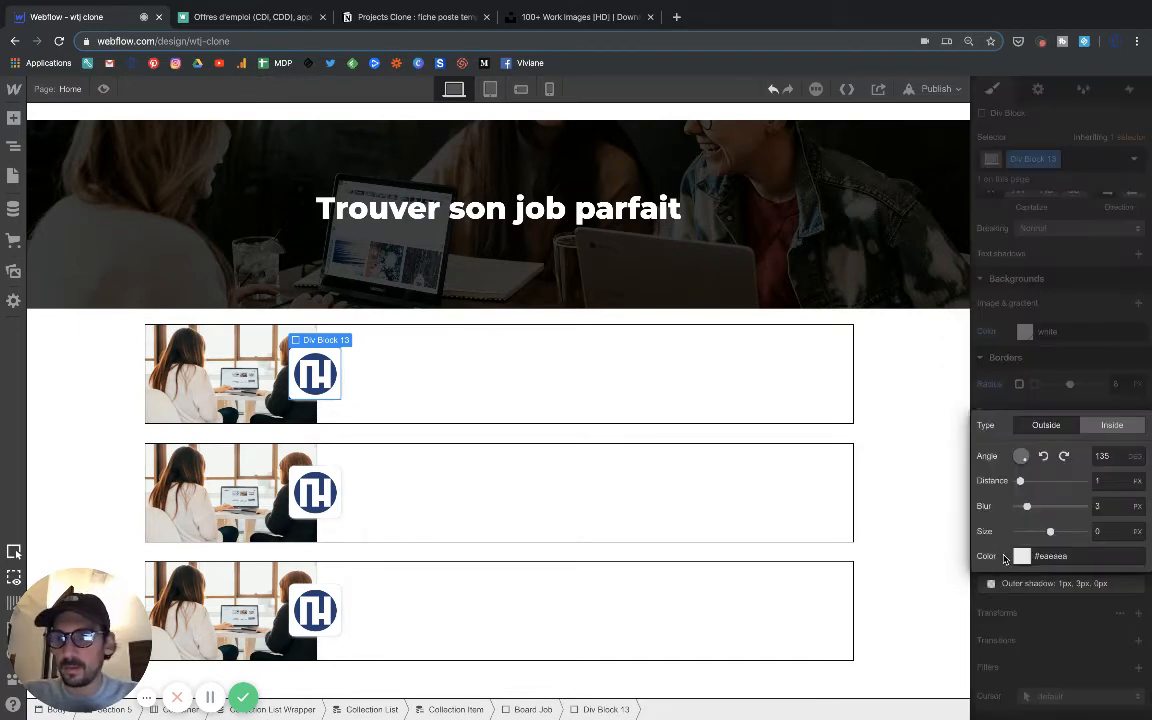
left_click_drag(1026, 507, 1020, 507)
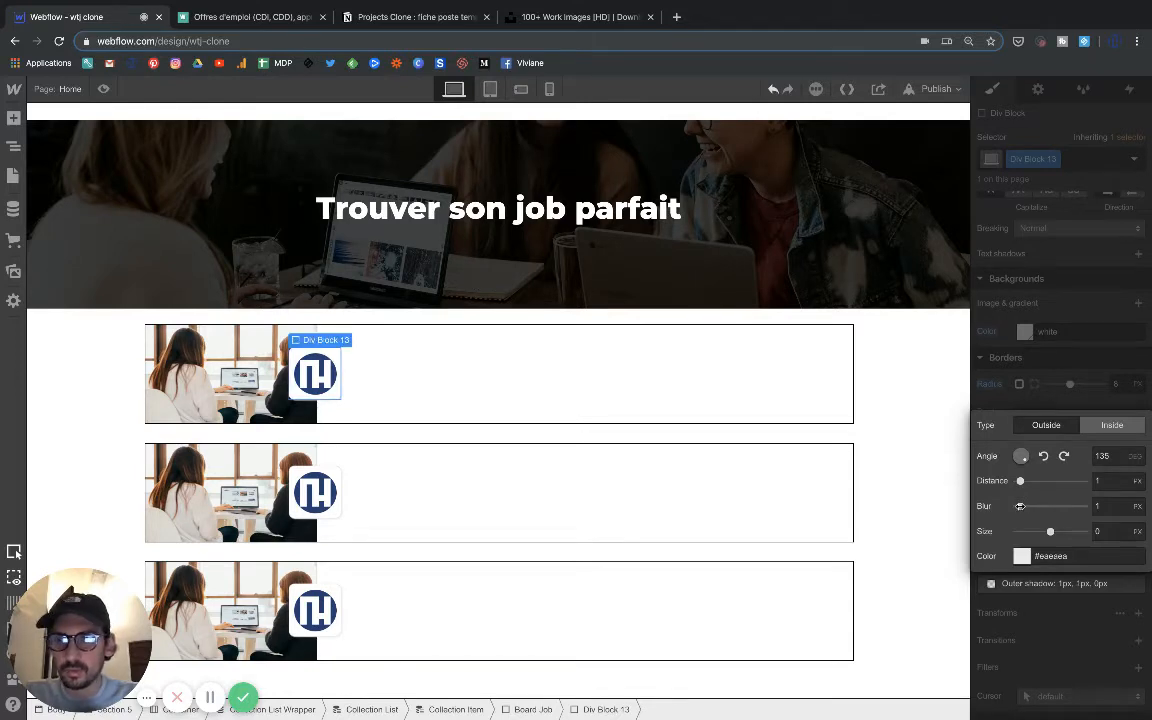
mouse_move(1020, 481)
left_mouse_down()
mouse_move(1098, 480)
mouse_move(1020, 480)
left_mouse_up()
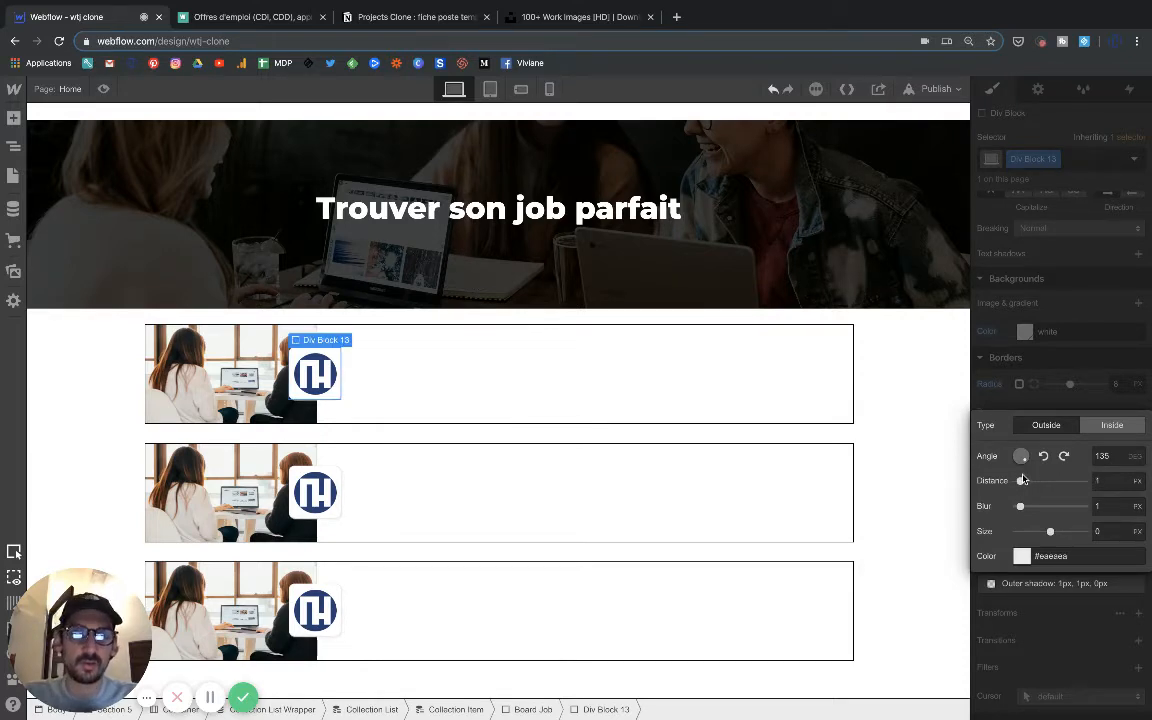
left_click(306, 505)
scroll(1012, 418, "up", 8)
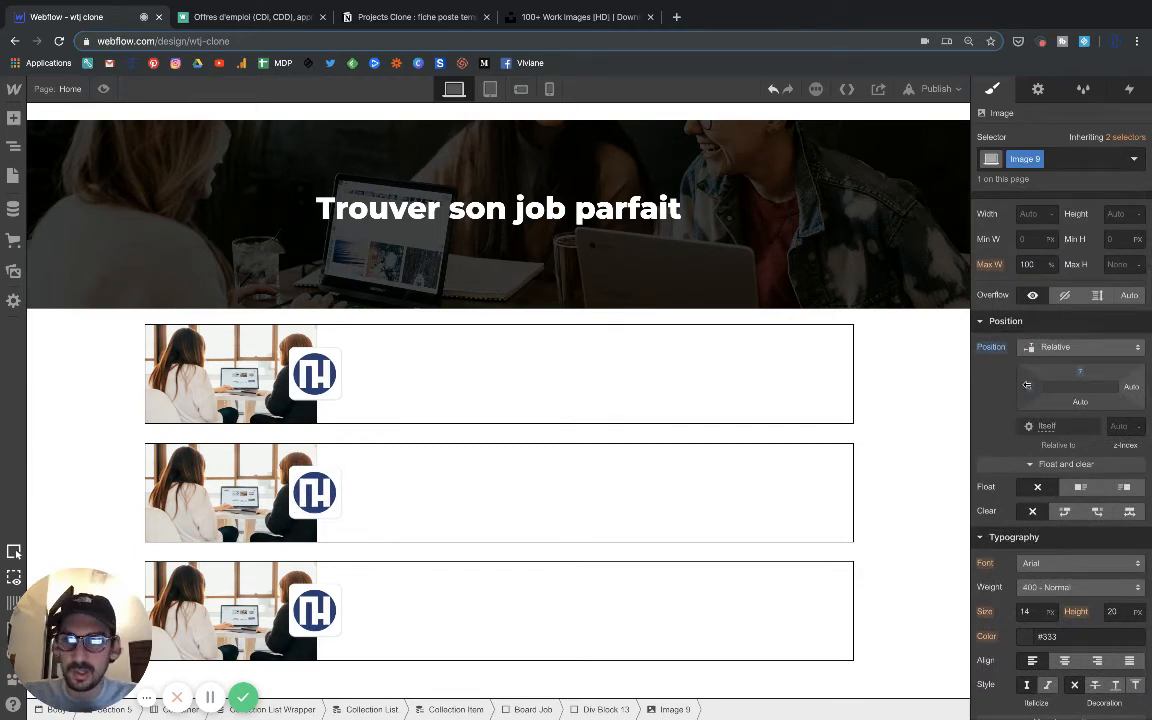
left_click(926, 445)
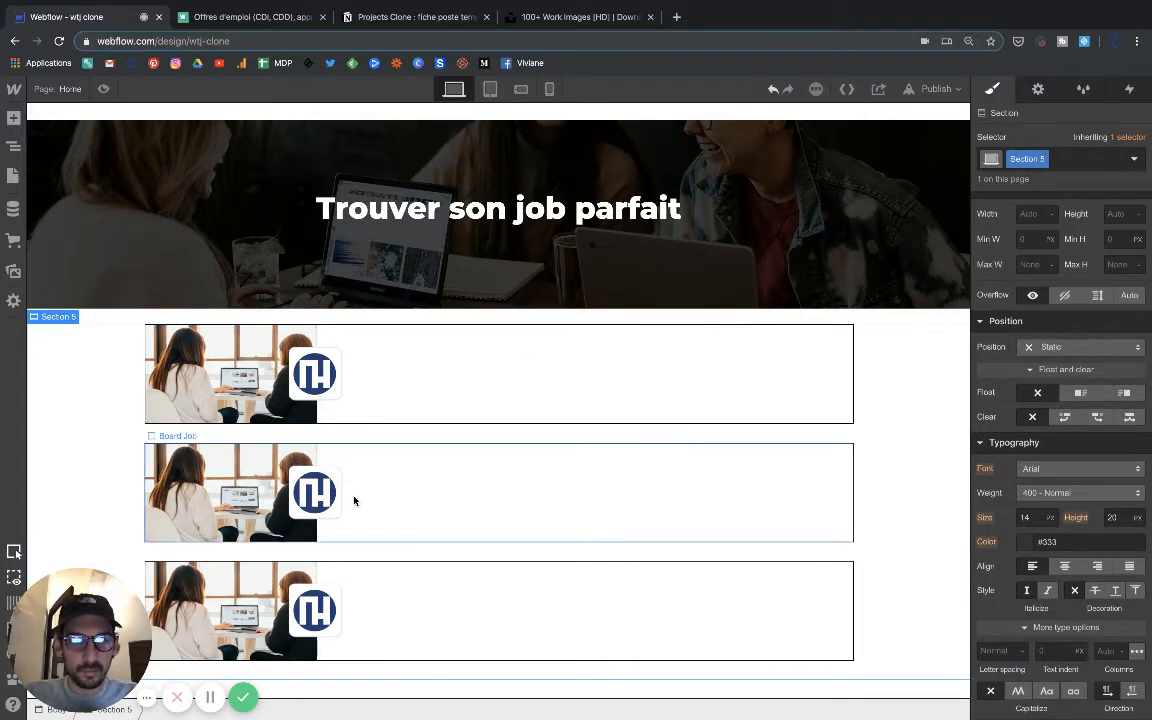
scroll(354, 501, "up", 1)
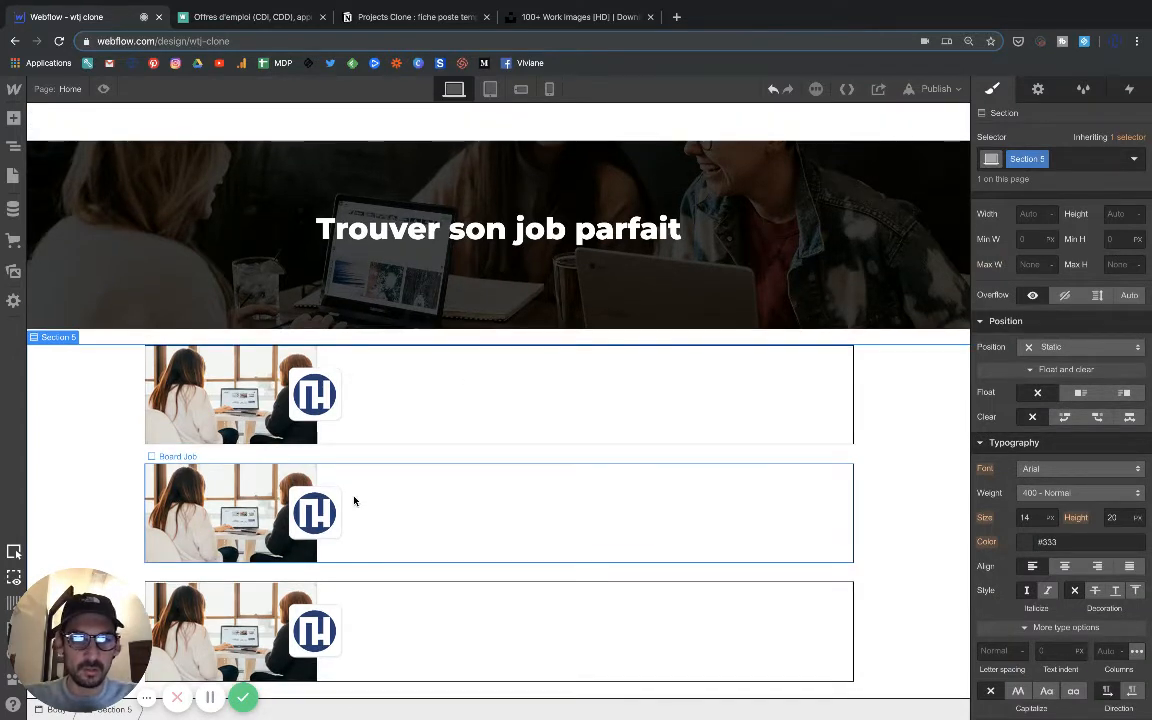
left_click(338, 528)
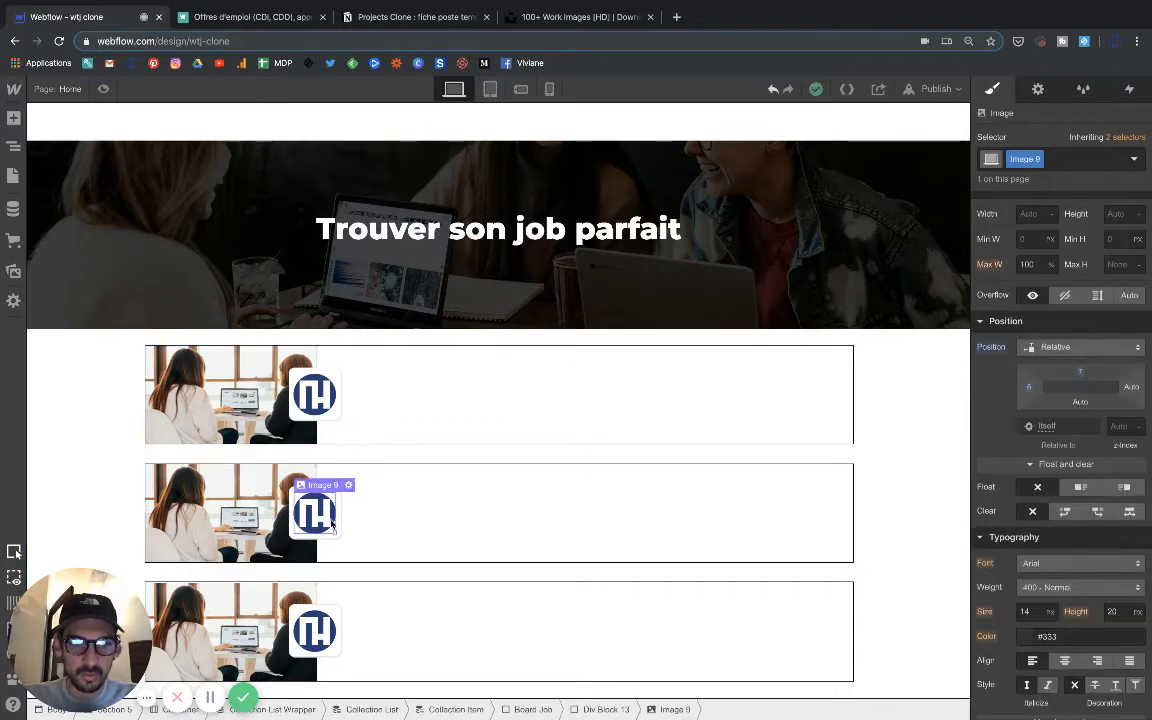
left_click(346, 538)
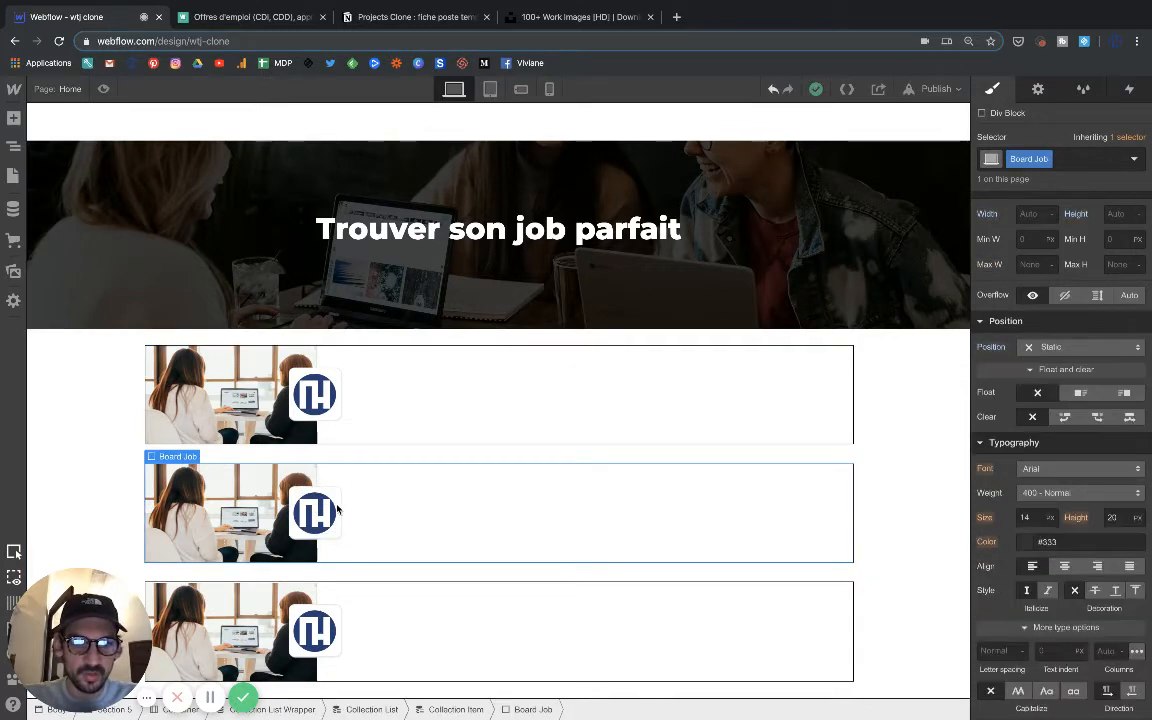
Preview the page and compare its job blocks with the job listings on the Welcome to the Jungle site.
left_click(101, 88)
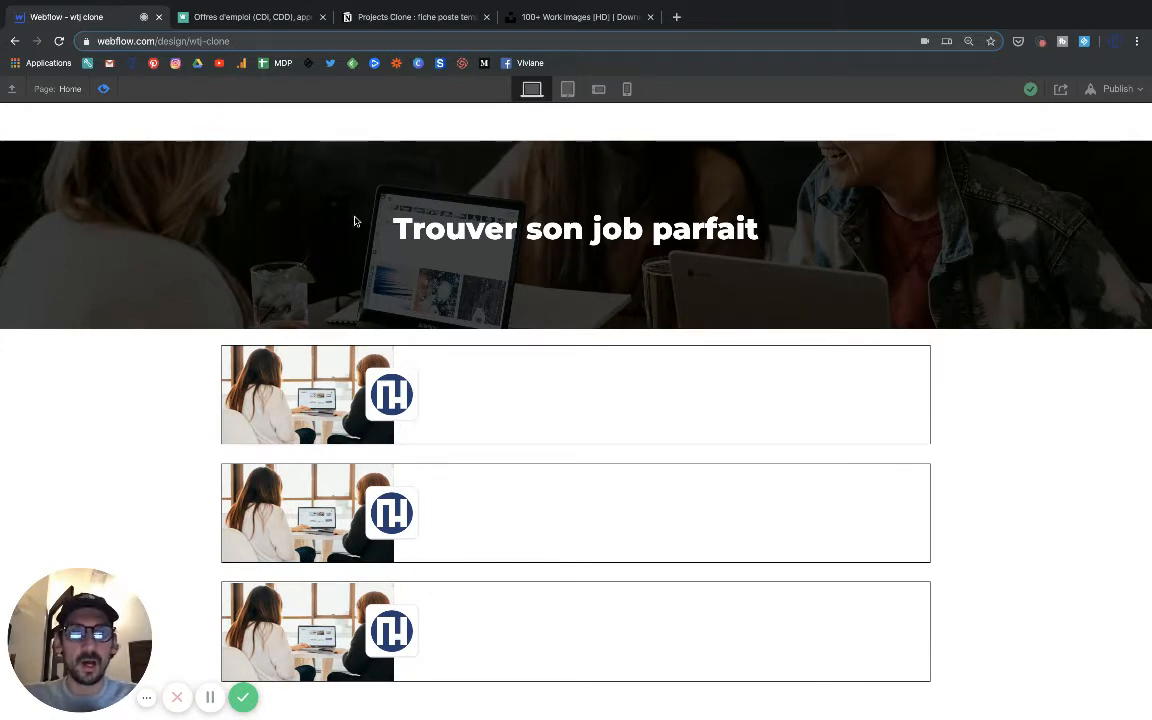
left_click(244, 17)
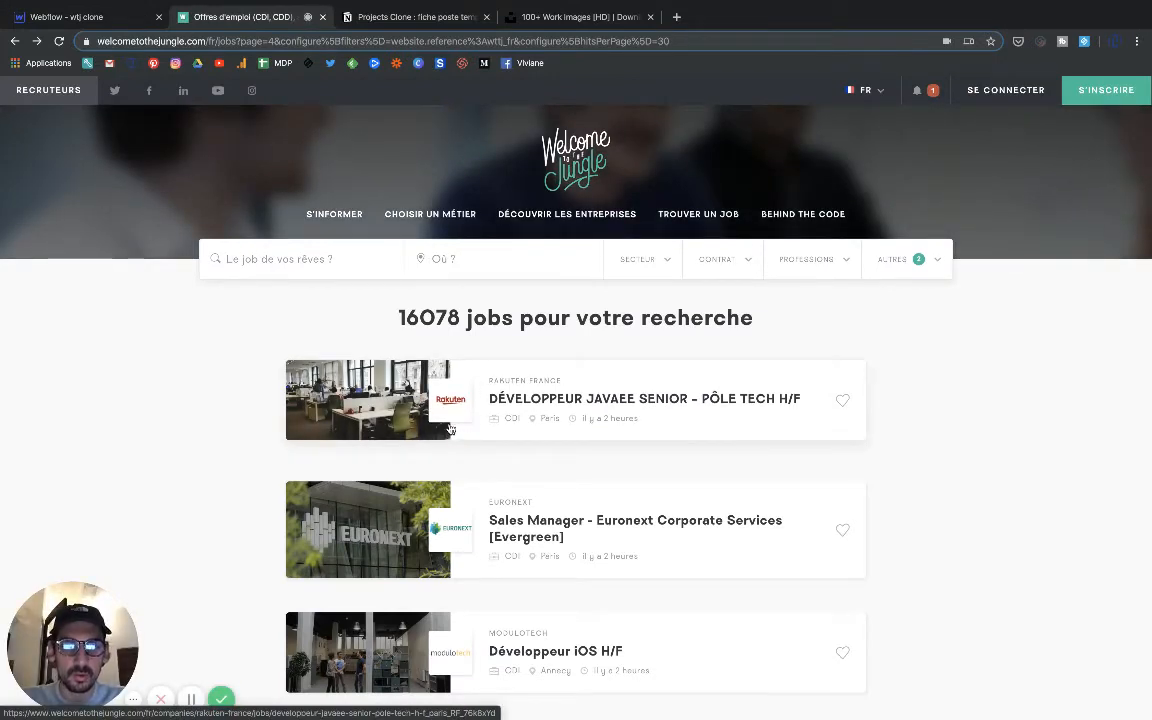
left_click(66, 17)
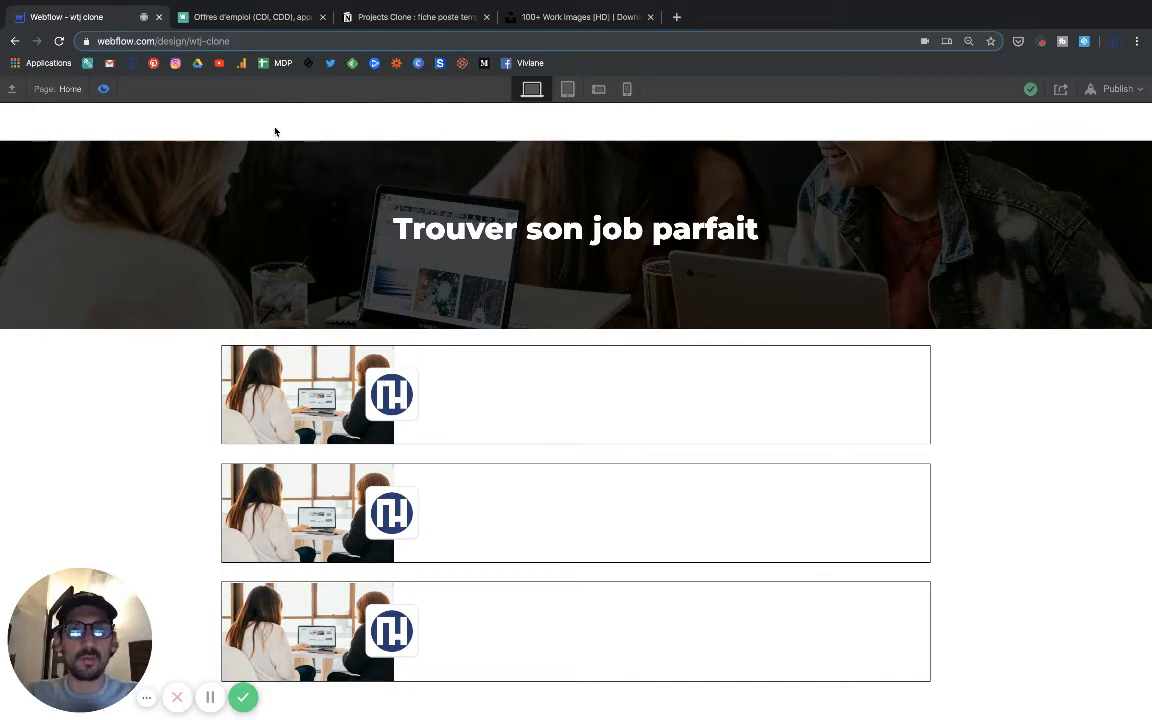
left_click(266, 24)
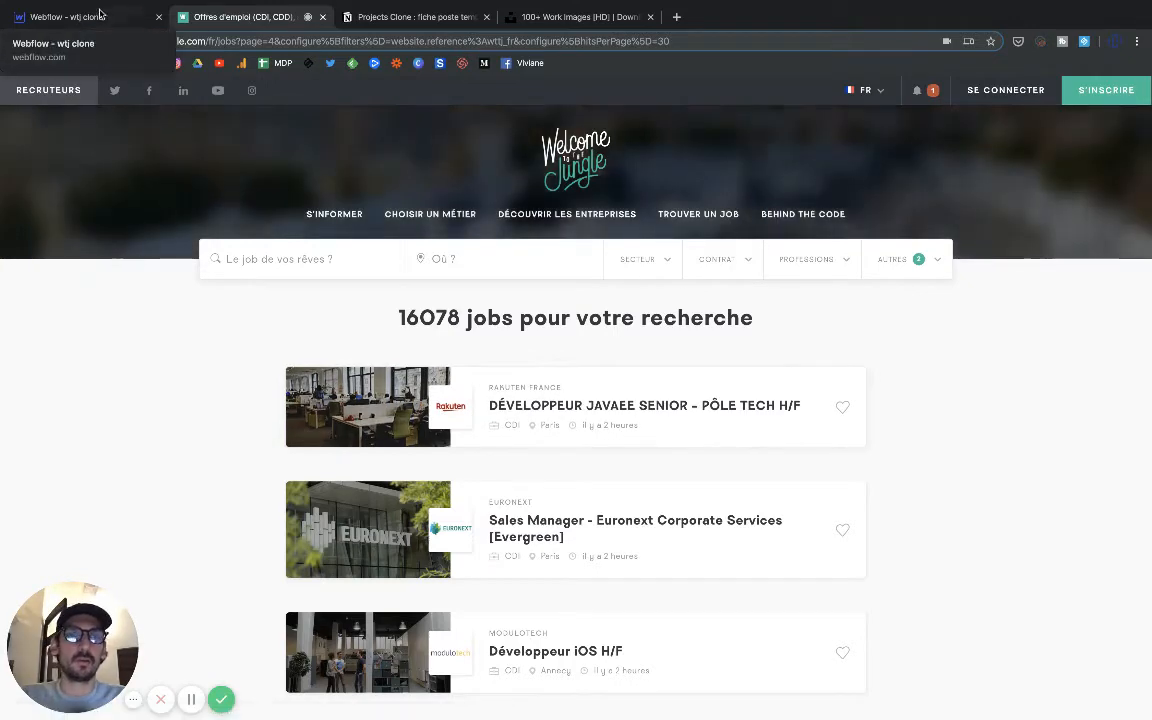
left_click(70, 17)
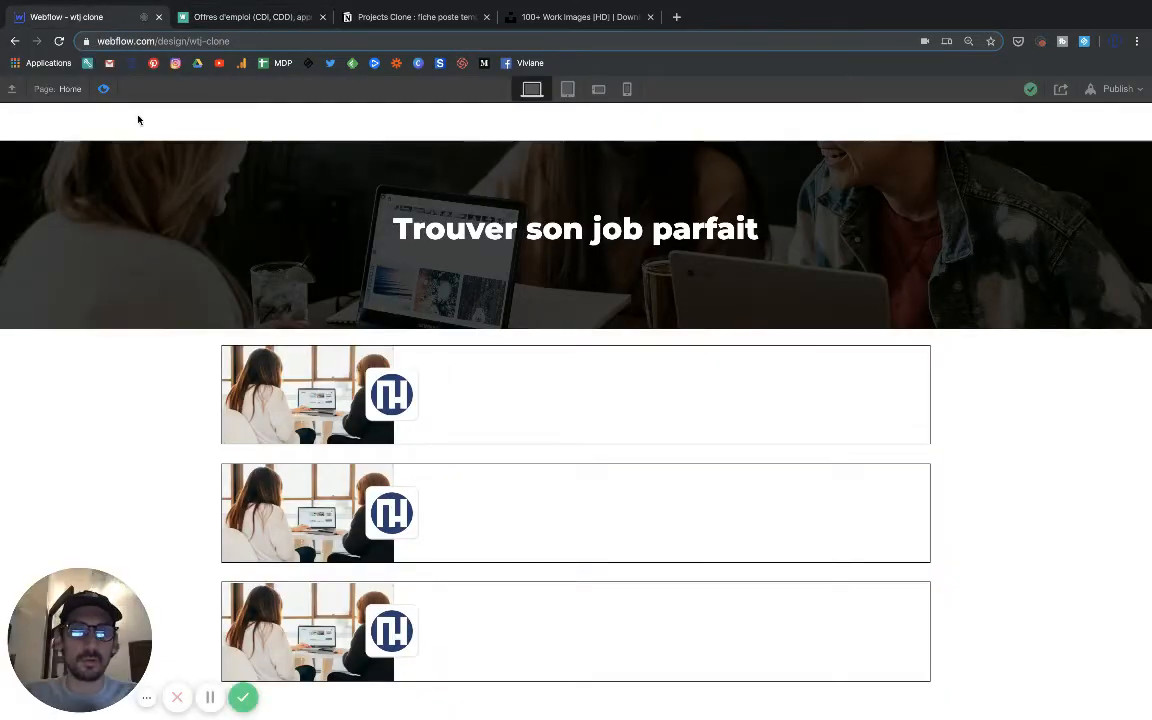
left_click(103, 89)
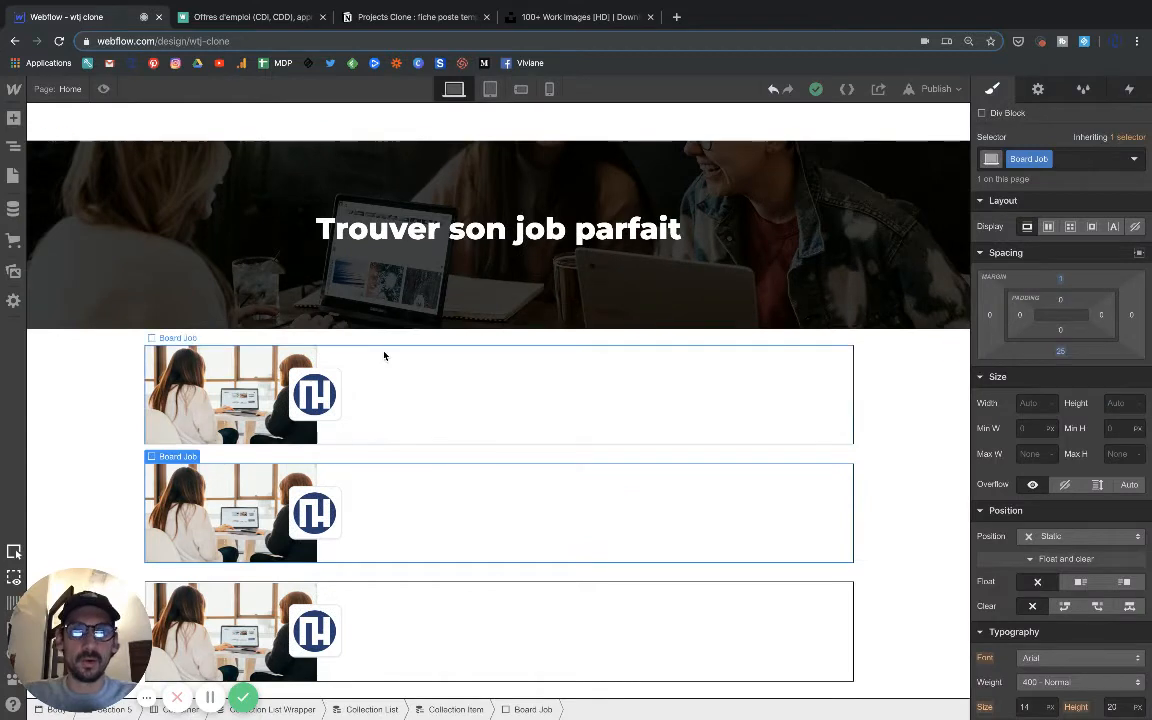
Add a div block inside the first Board Job block for the job's text.
left_click(382, 387)
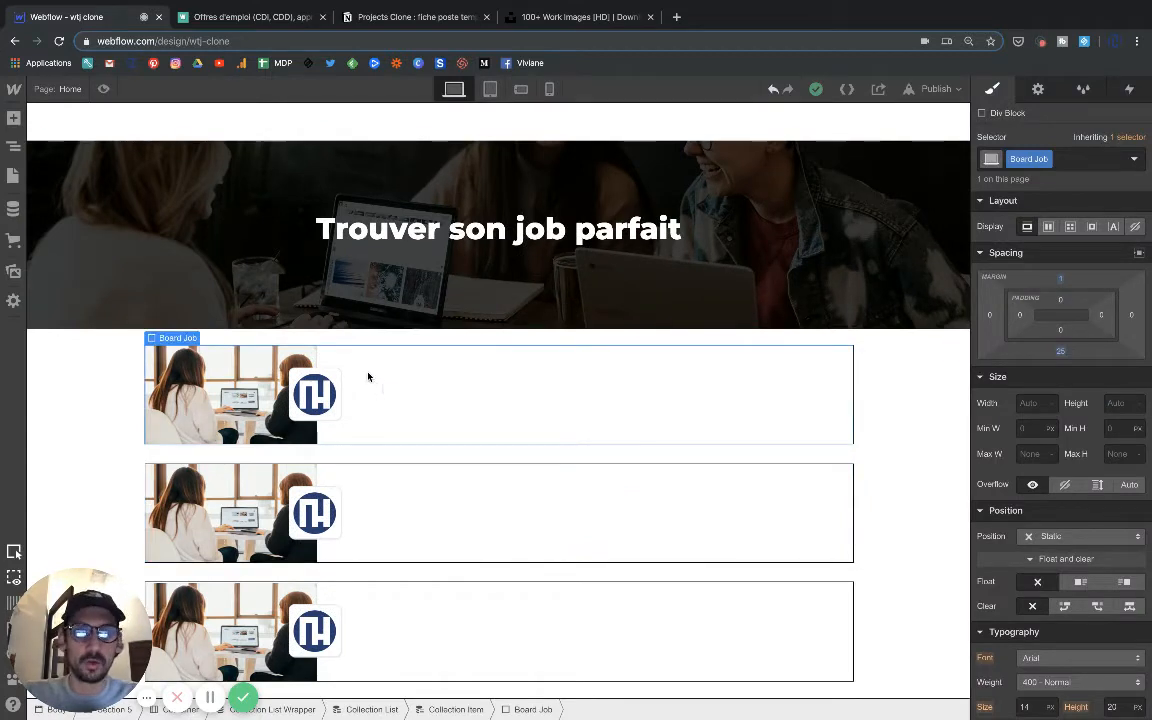
left_click(13, 118)
left_click(76, 385)
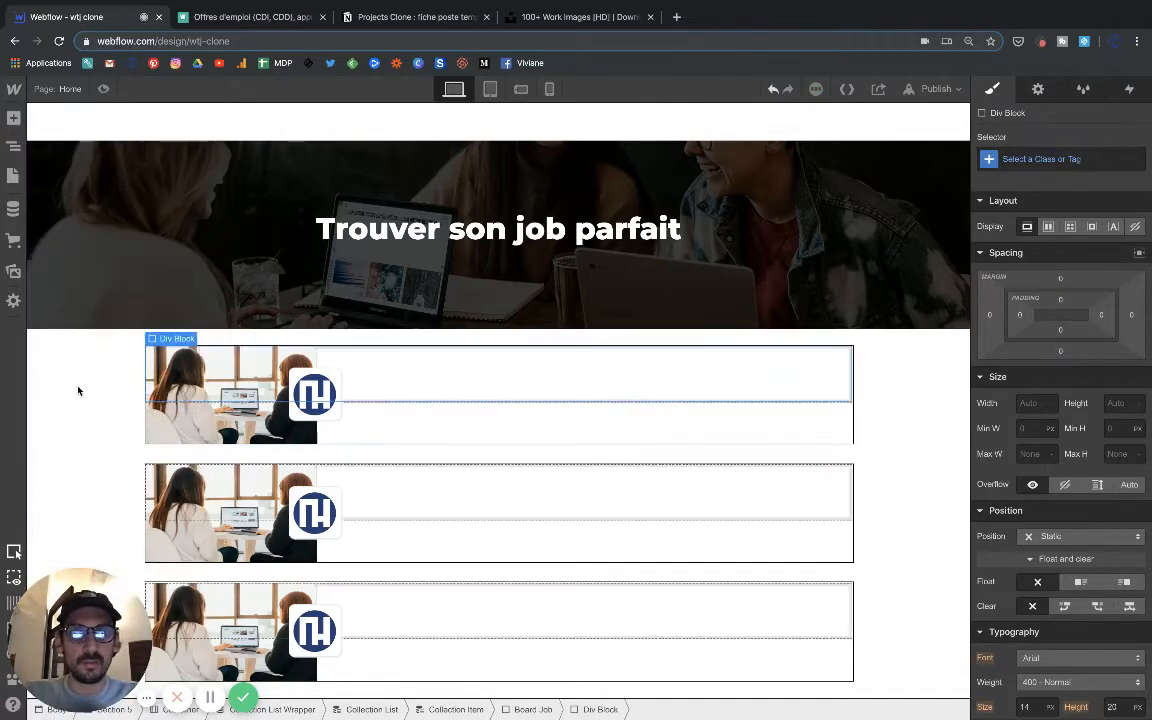
left_click(13, 118)
scroll(75, 395, "down", 2)
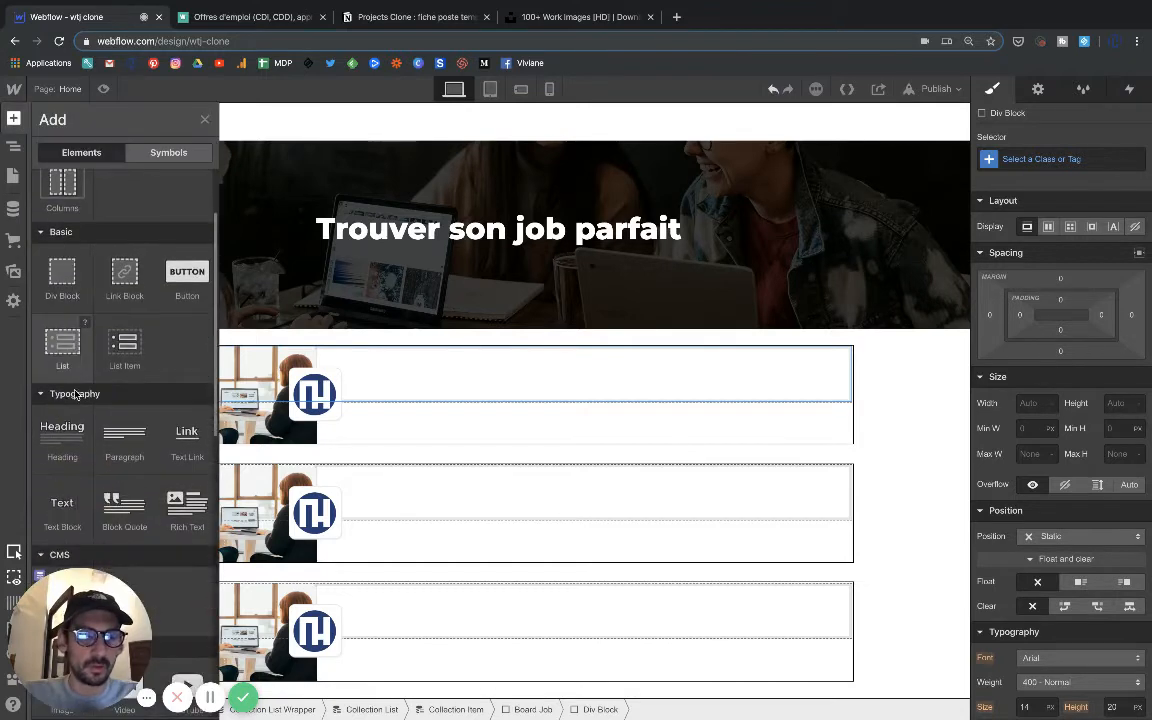
left_click(62, 440)
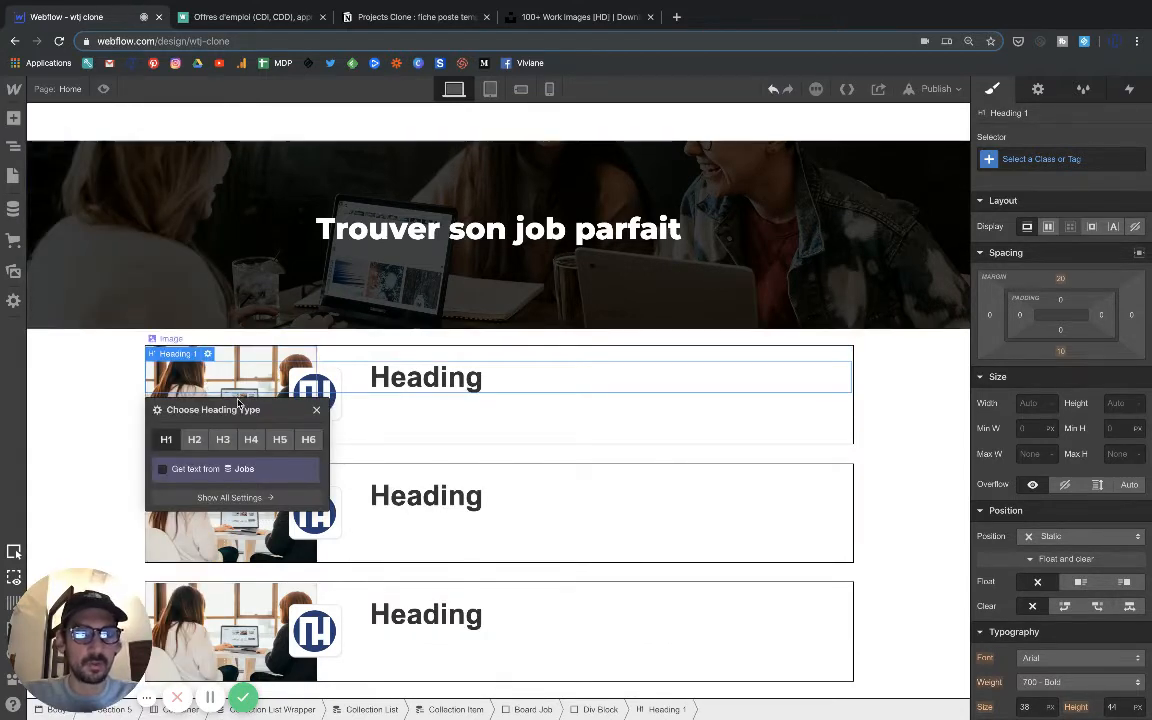
left_click(317, 411)
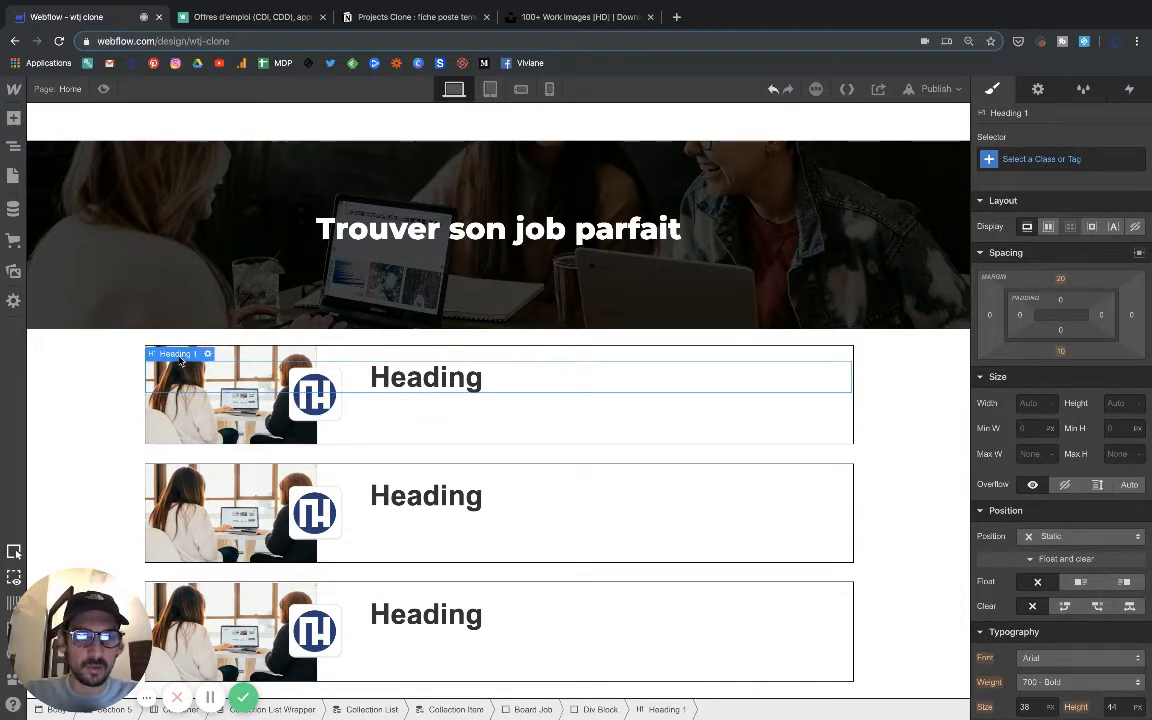
key("Delete")
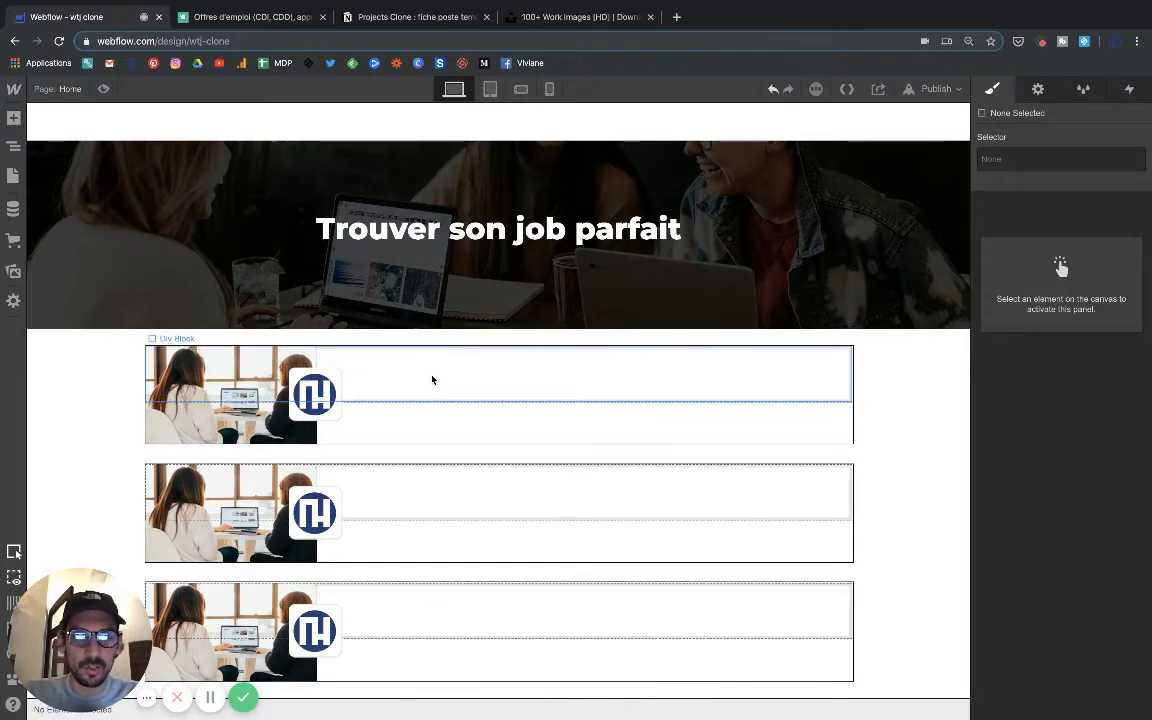
Add a text block inside the new div block and bind its text to the Jobs field Nom de la société.
left_click(432, 379)
left_click(13, 118)
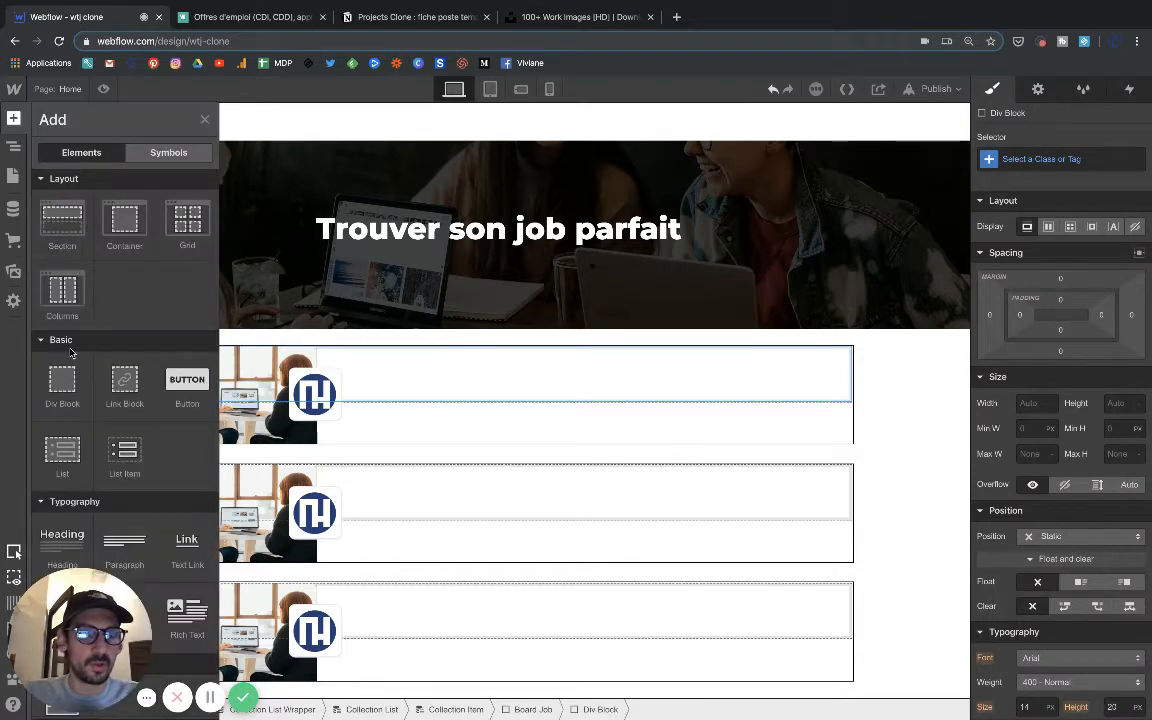
scroll(70, 353, "down", 3)
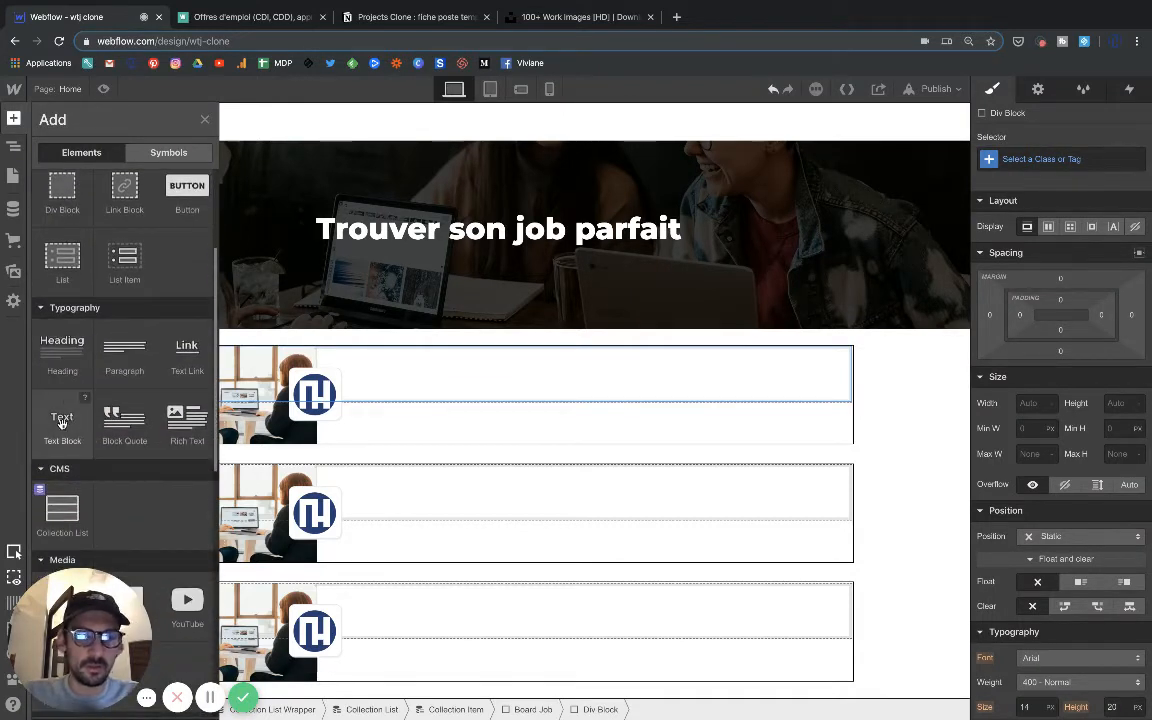
left_click(62, 422)
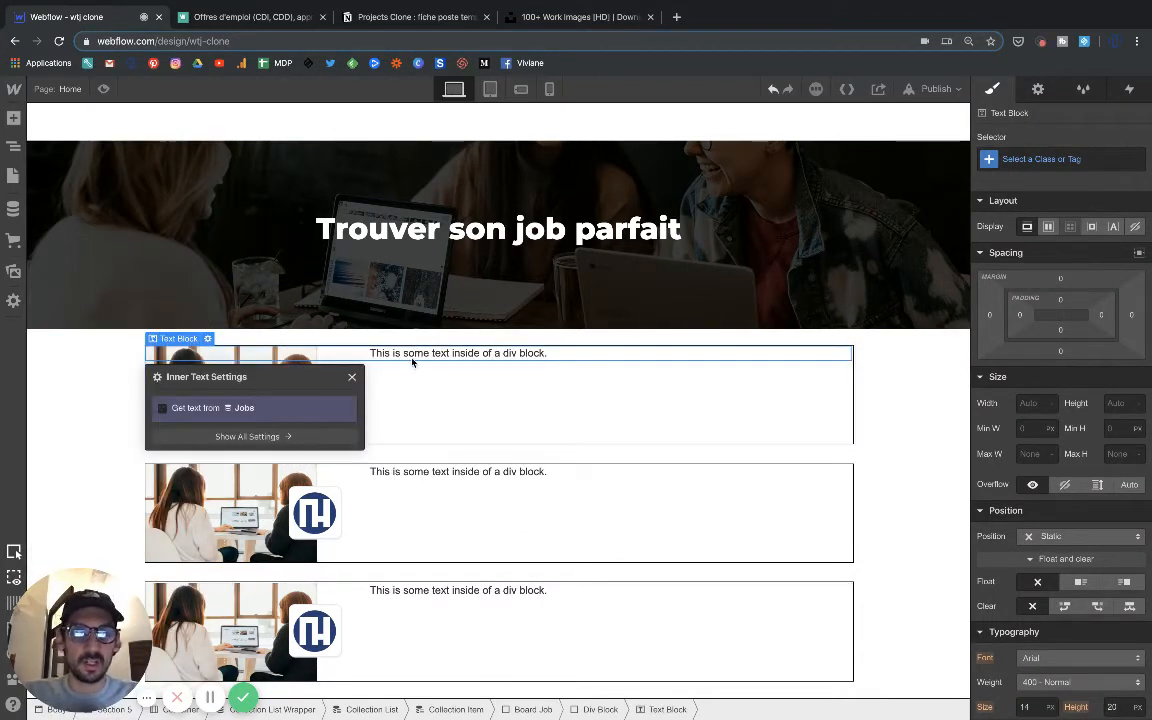
left_click(162, 408)
left_click(203, 428)
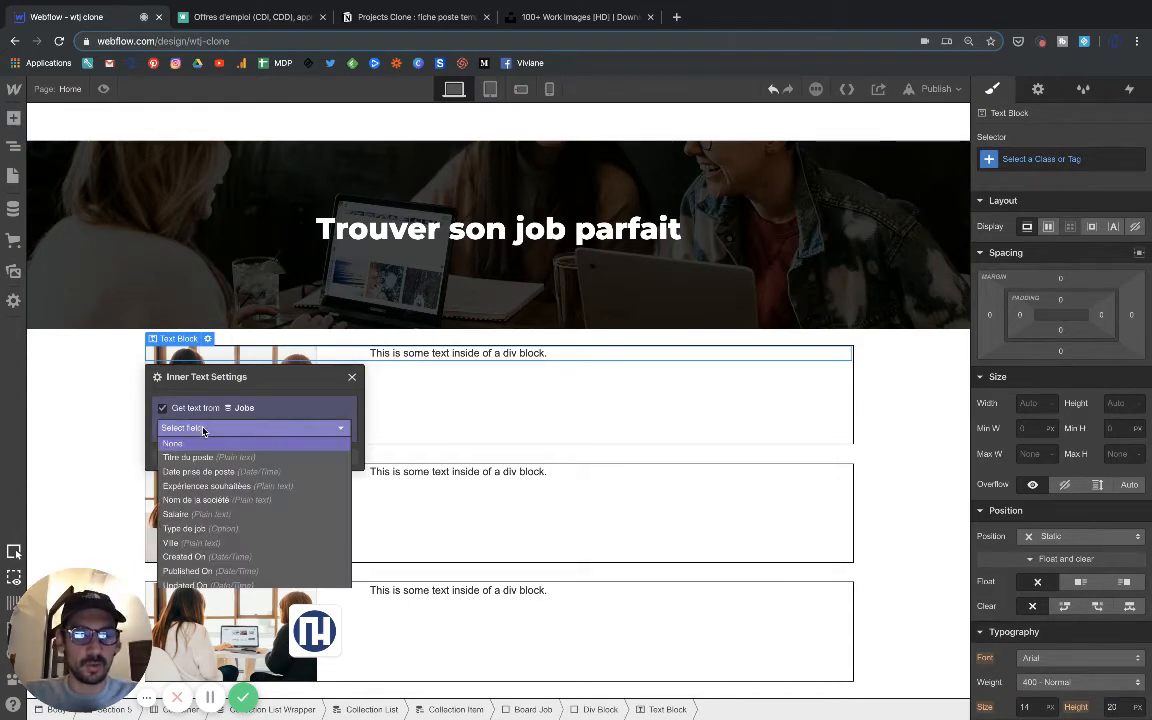
left_click(198, 502)
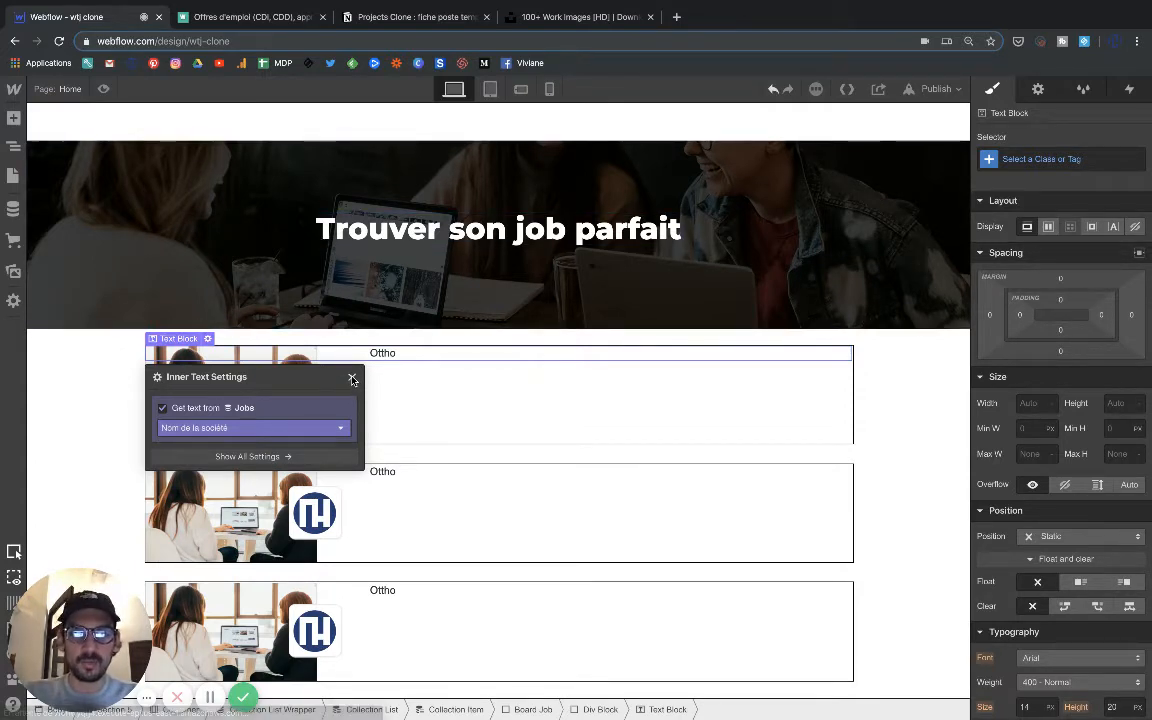
left_click(353, 379)
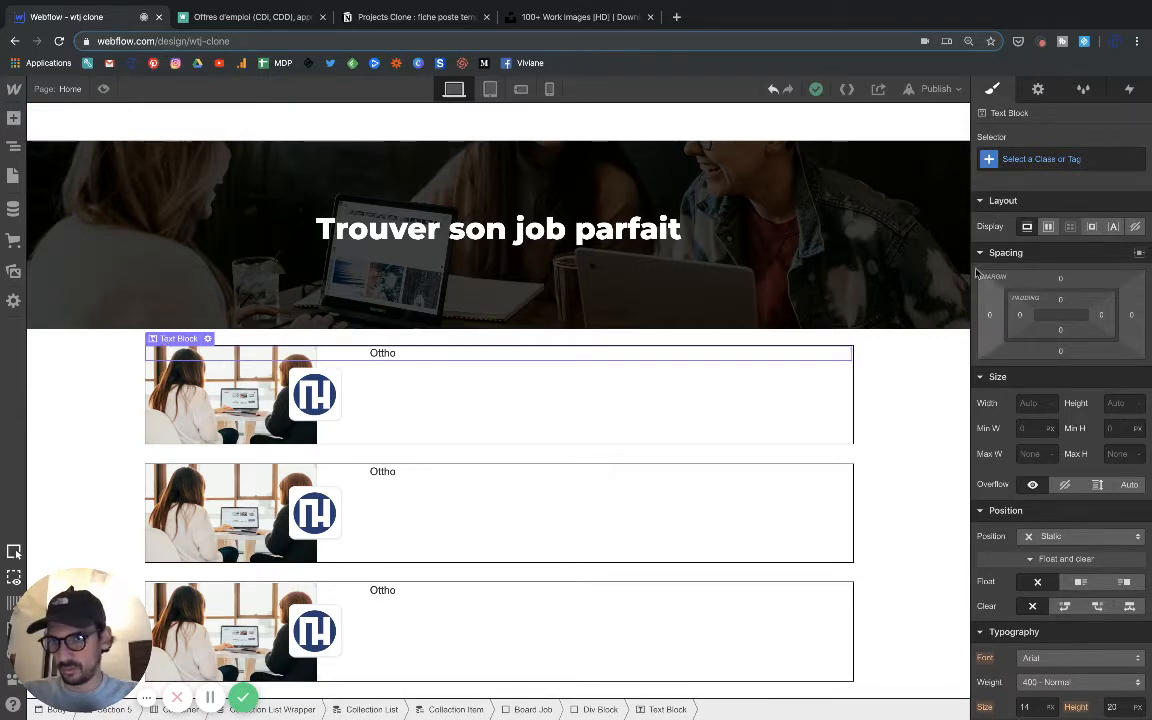
Set the company name text block's font to Montserrat with a 600 - Semi Bold weight.
scroll(1030, 497, "down", 2)
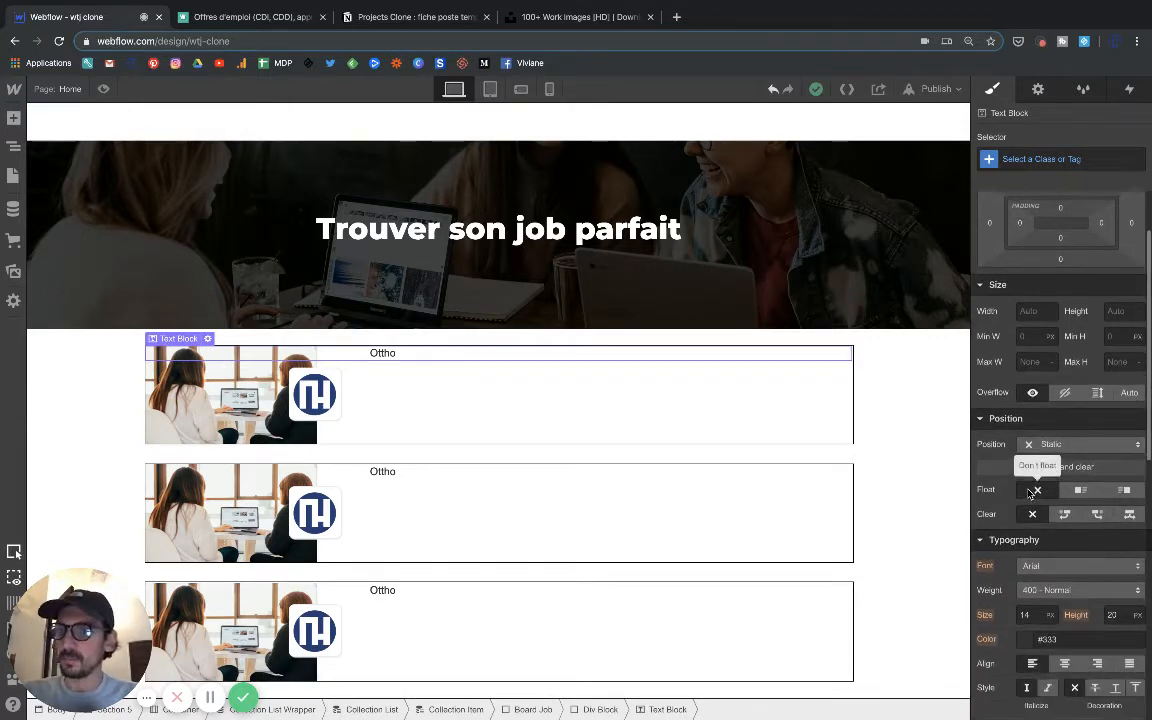
scroll(1030, 497, "down", 4)
scroll(1029, 492, "up", 1)
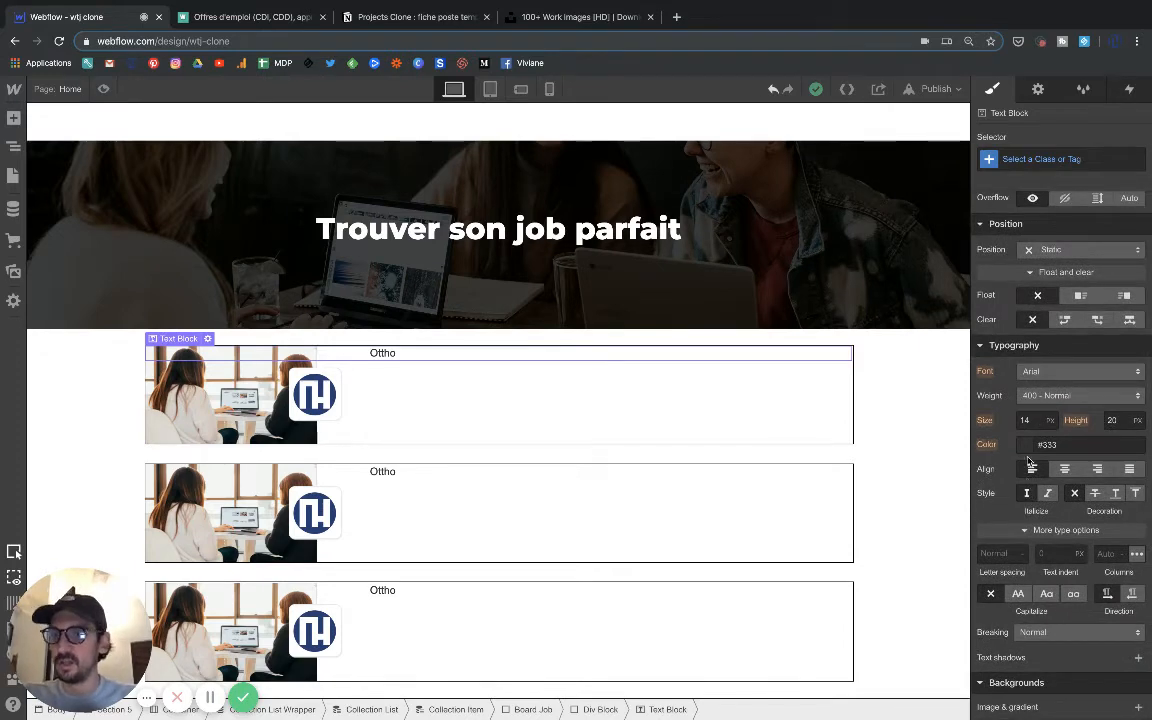
left_click(1044, 373)
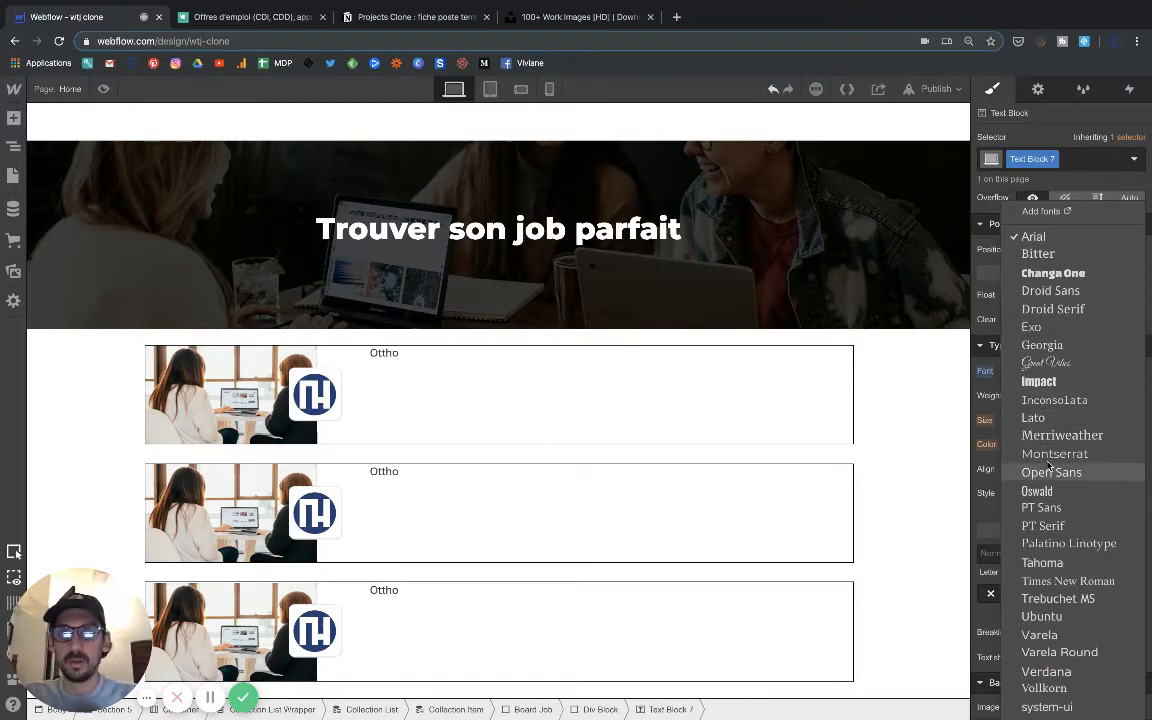
left_click(1052, 455)
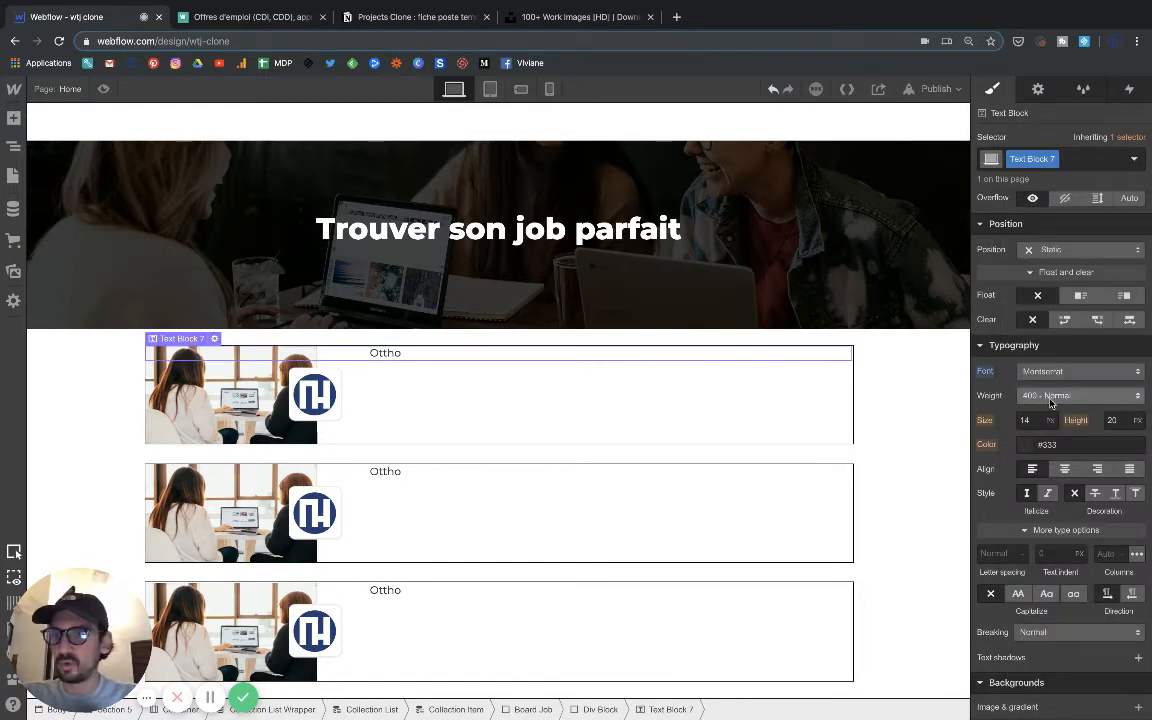
left_click(1055, 396)
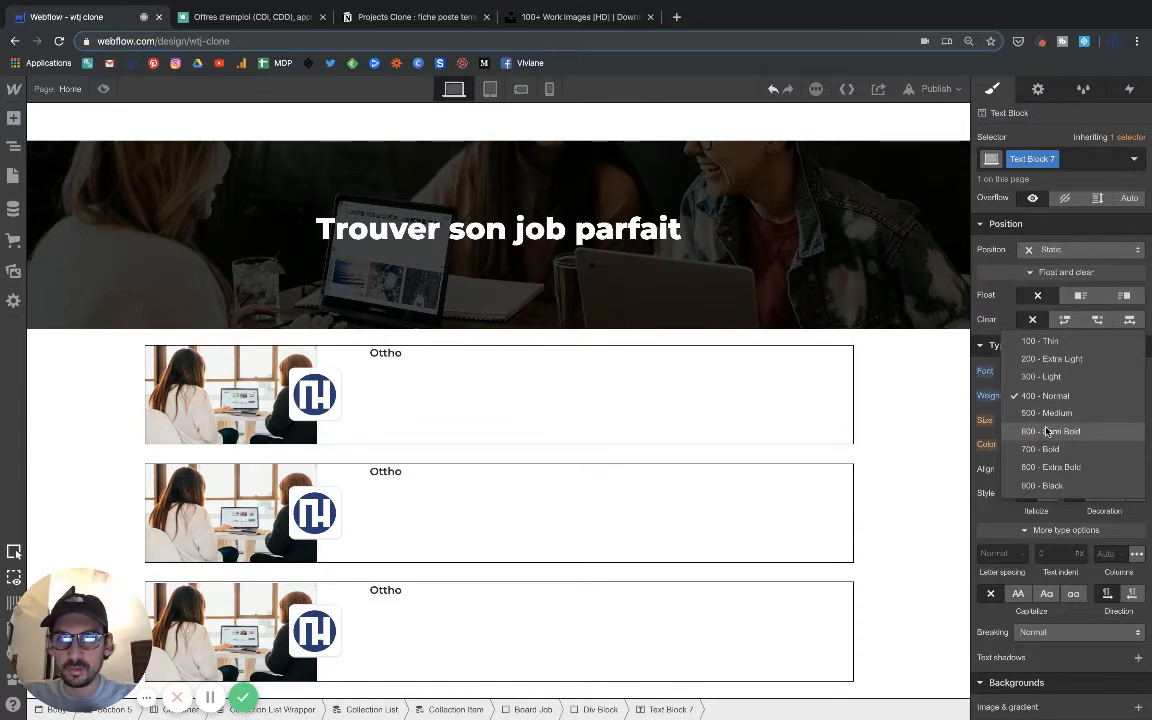
left_click(1046, 431)
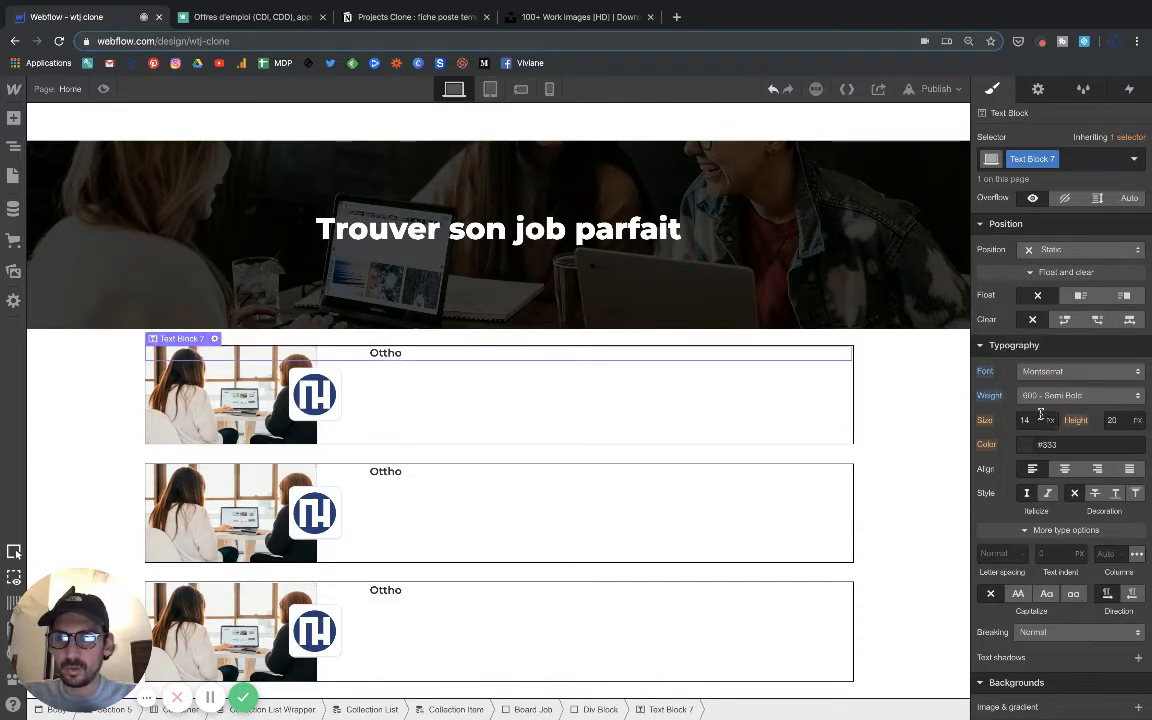
Make the company name all caps with 1.4 px letter spacing.
left_click(1018, 594)
left_click(1003, 556)
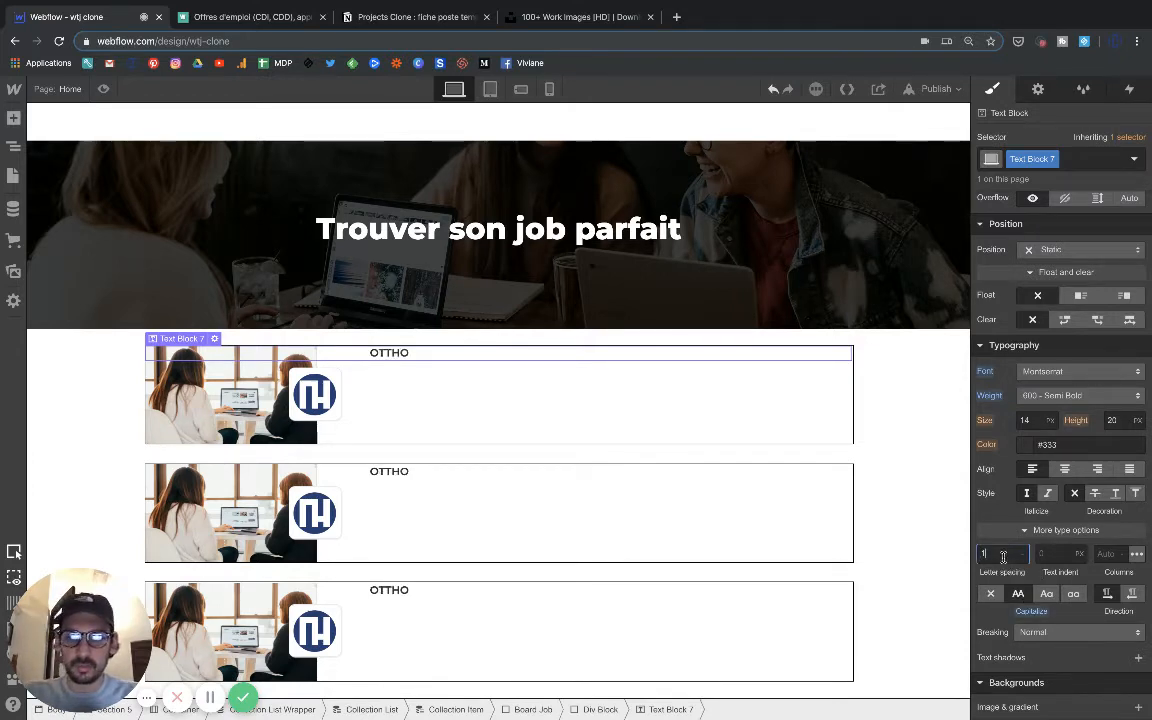
type("1.4")
key("Return")
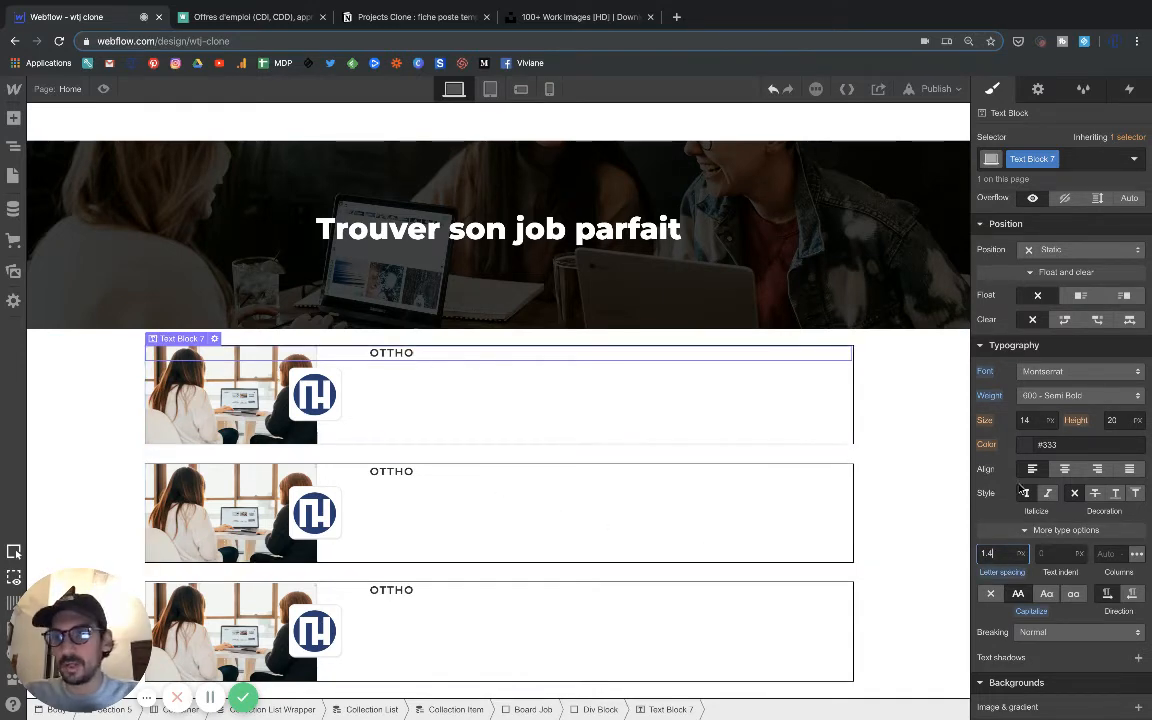
Change the company name's text color to the grey #969696.
left_click(1030, 444)
mouse_move(981, 501)
left_mouse_down()
mouse_move(972, 521)
mouse_move(977, 511)
left_mouse_up()
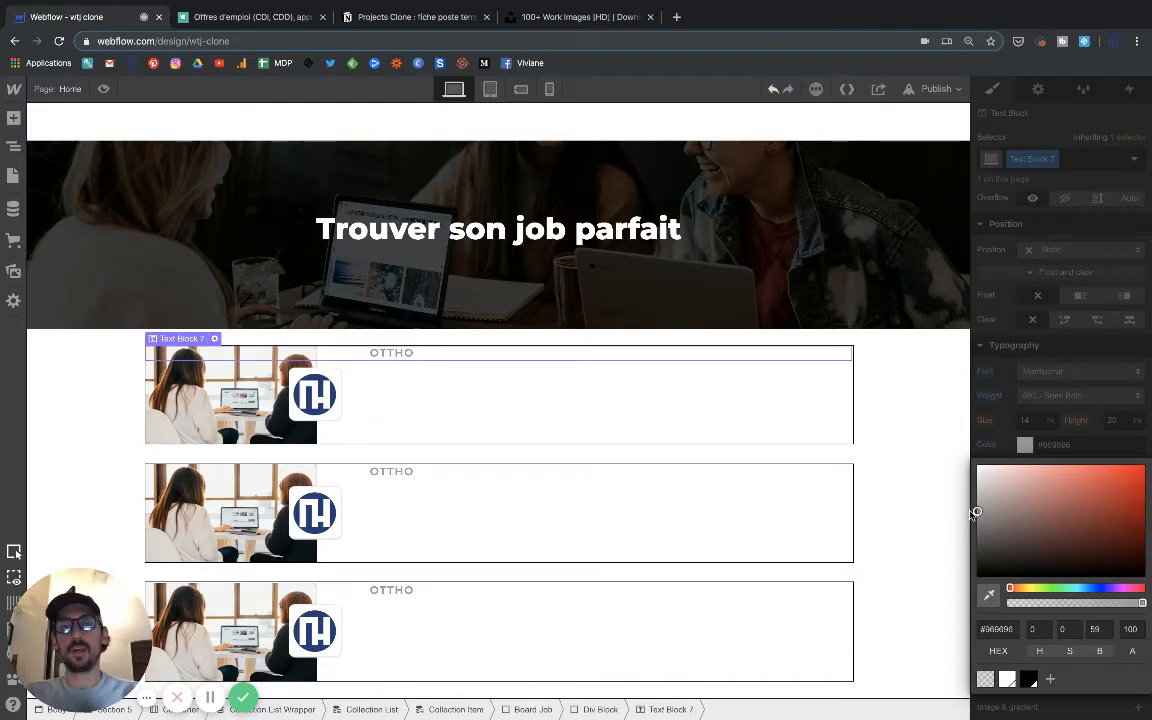
left_click(405, 476)
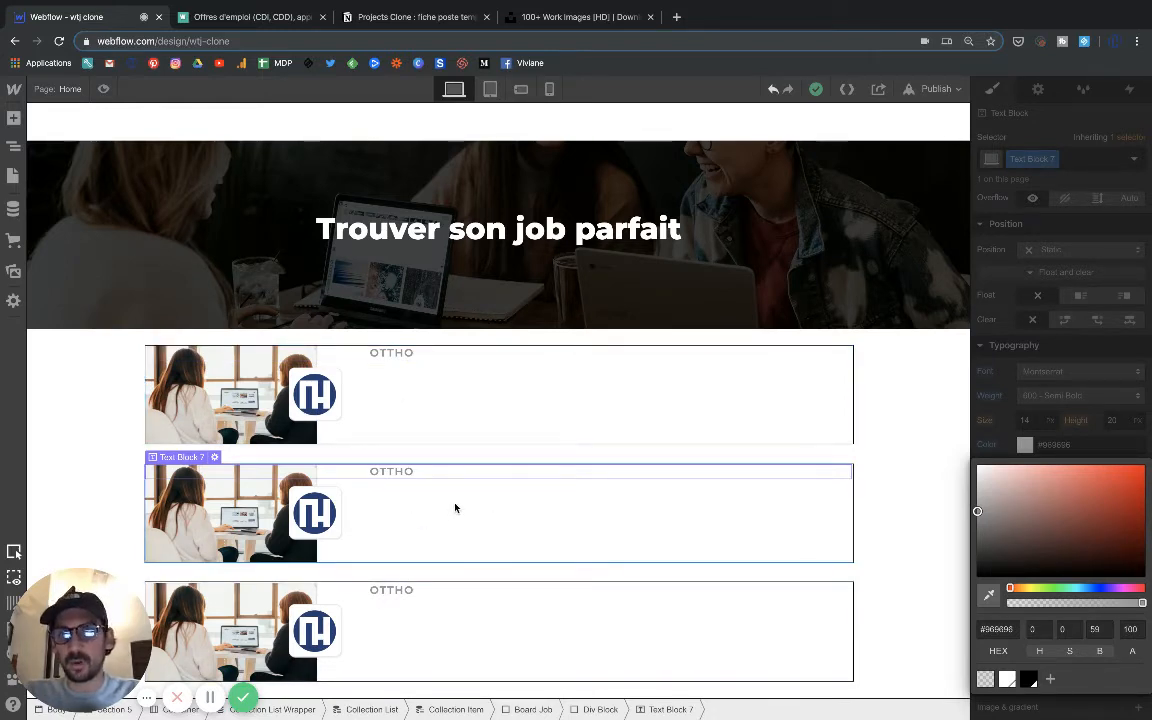
left_click(904, 393)
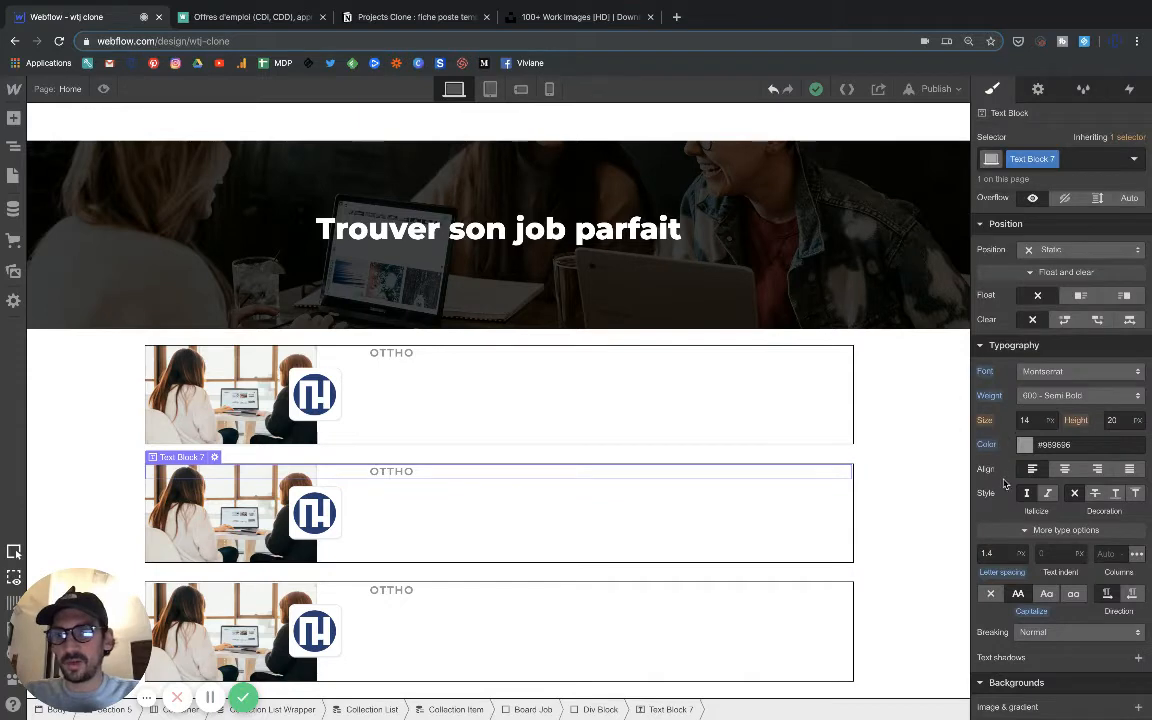
Float the company name text block and its parent div block left.
scroll(1022, 560, "up", 3)
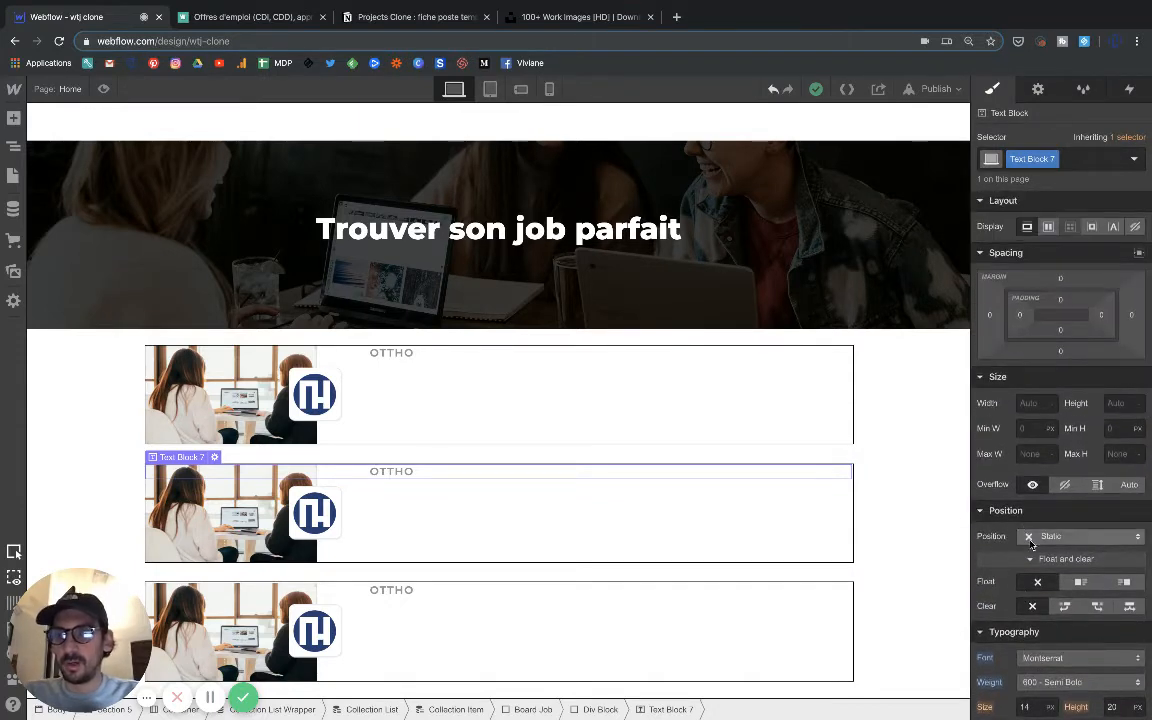
left_click(1078, 583)
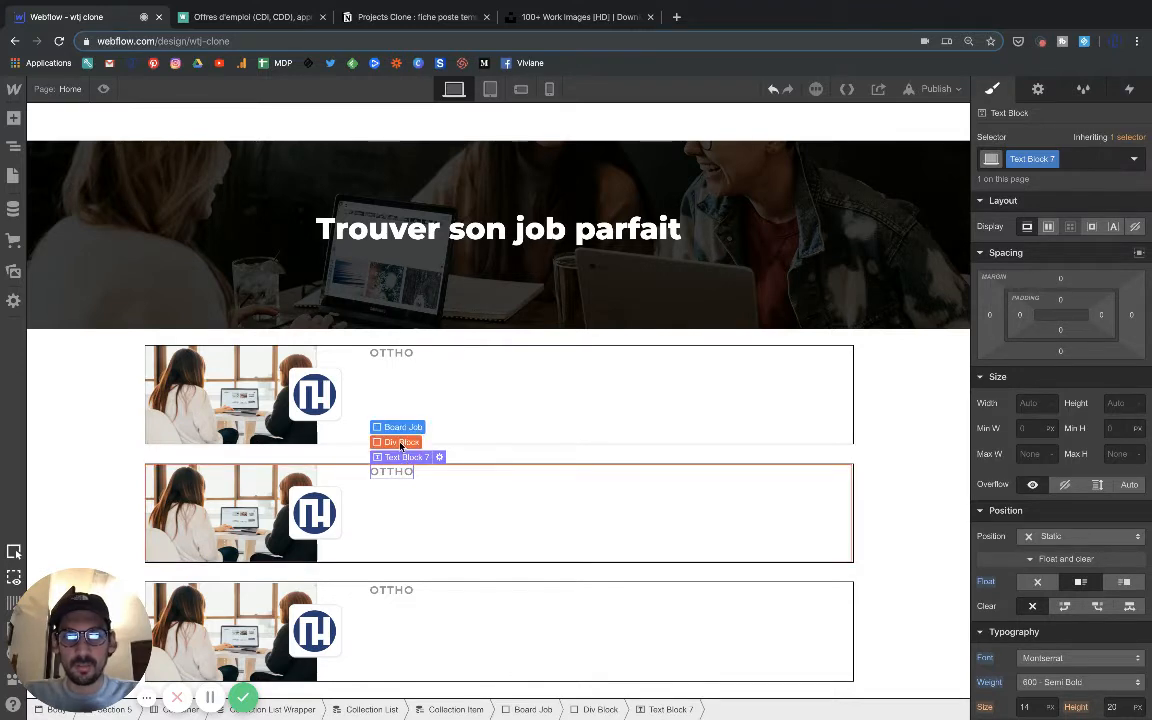
left_click(401, 443)
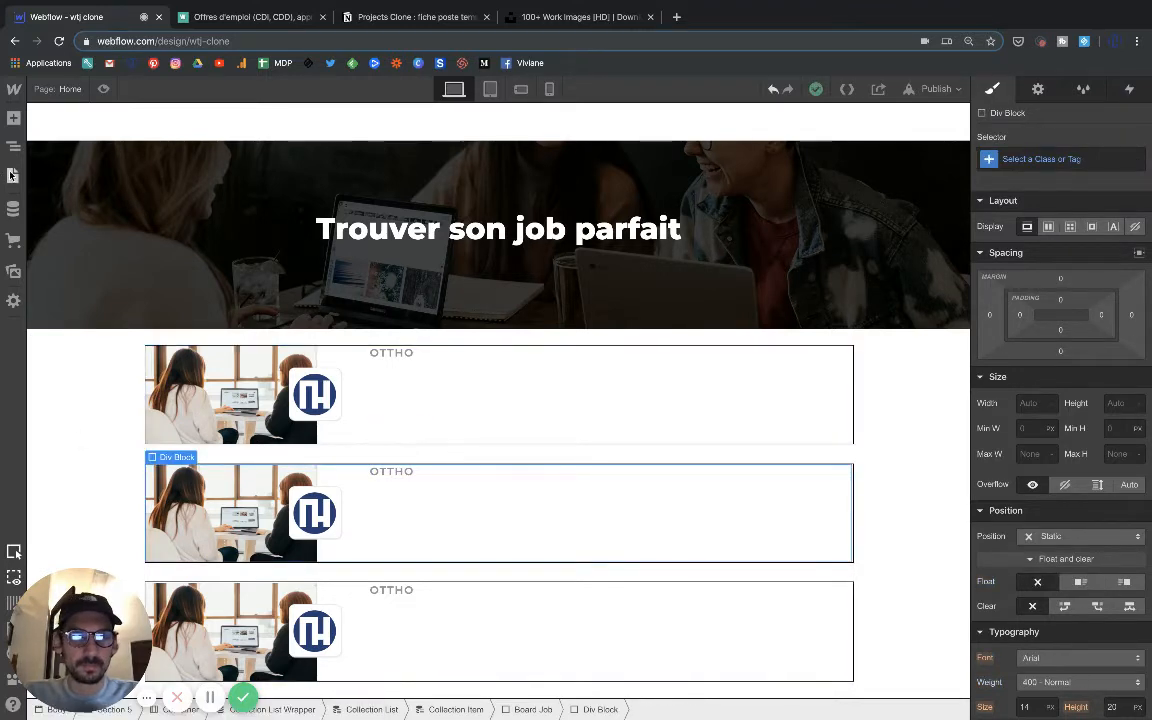
left_click(13, 148)
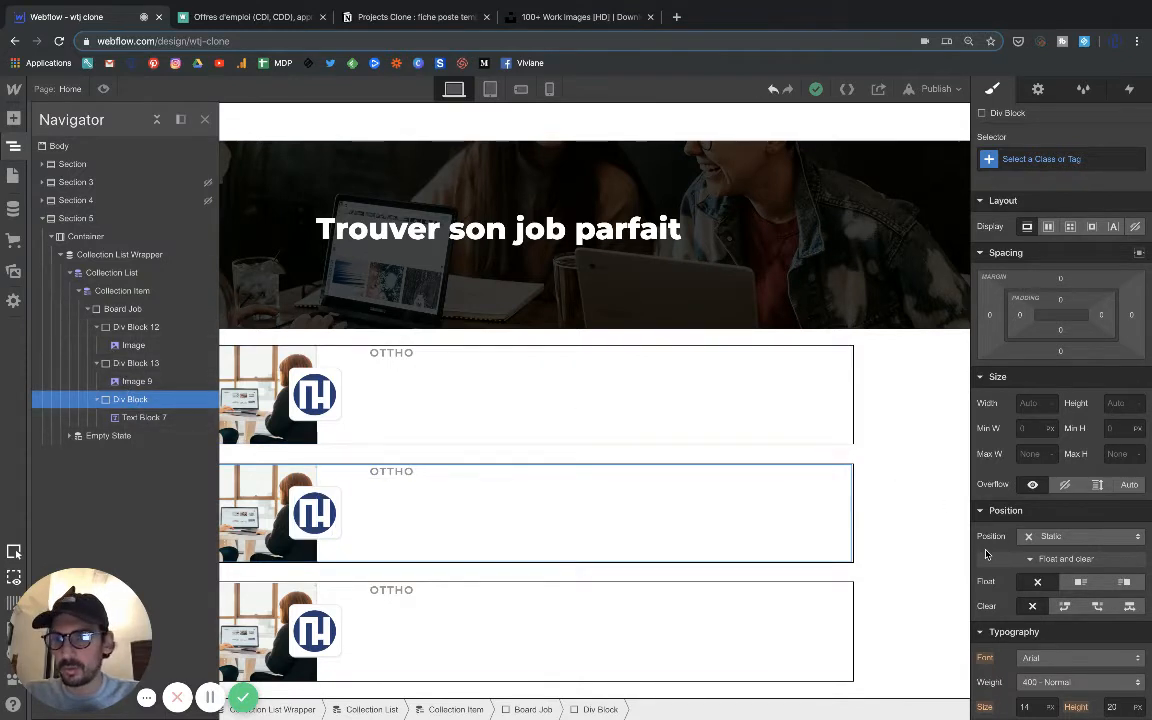
left_click(1081, 588)
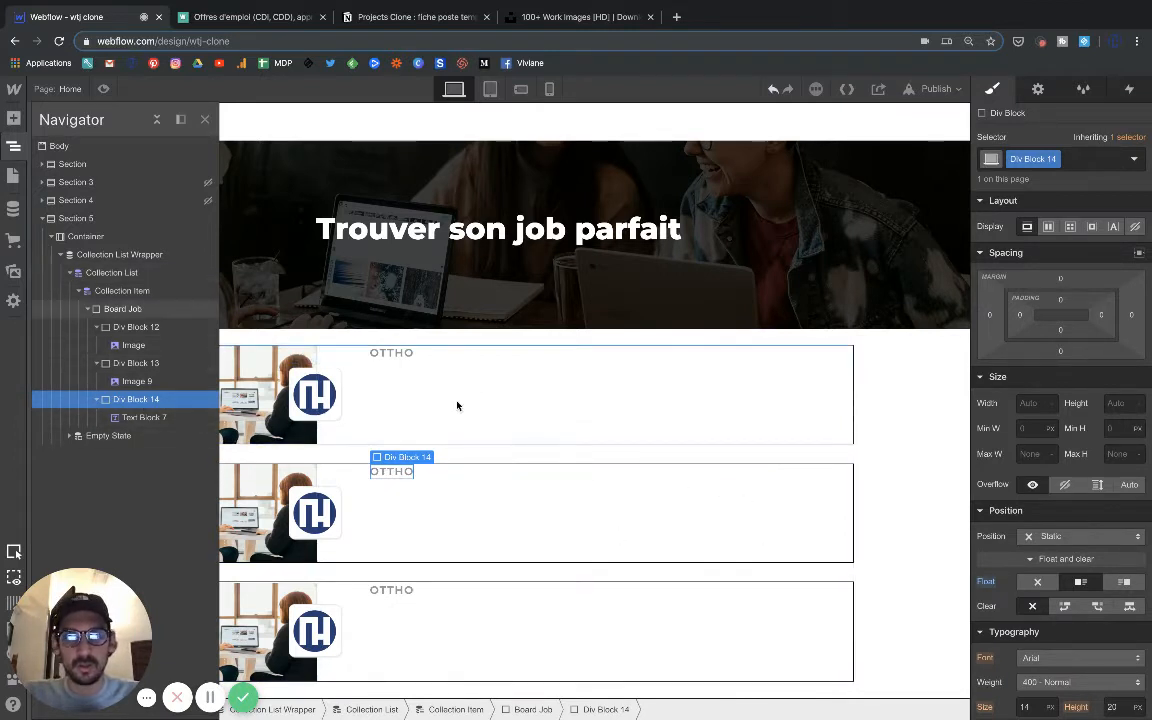
Give the text's div block a 16 px top margin, using the Welcome to the Jungle listings as reference.
mouse_move(405, 463)
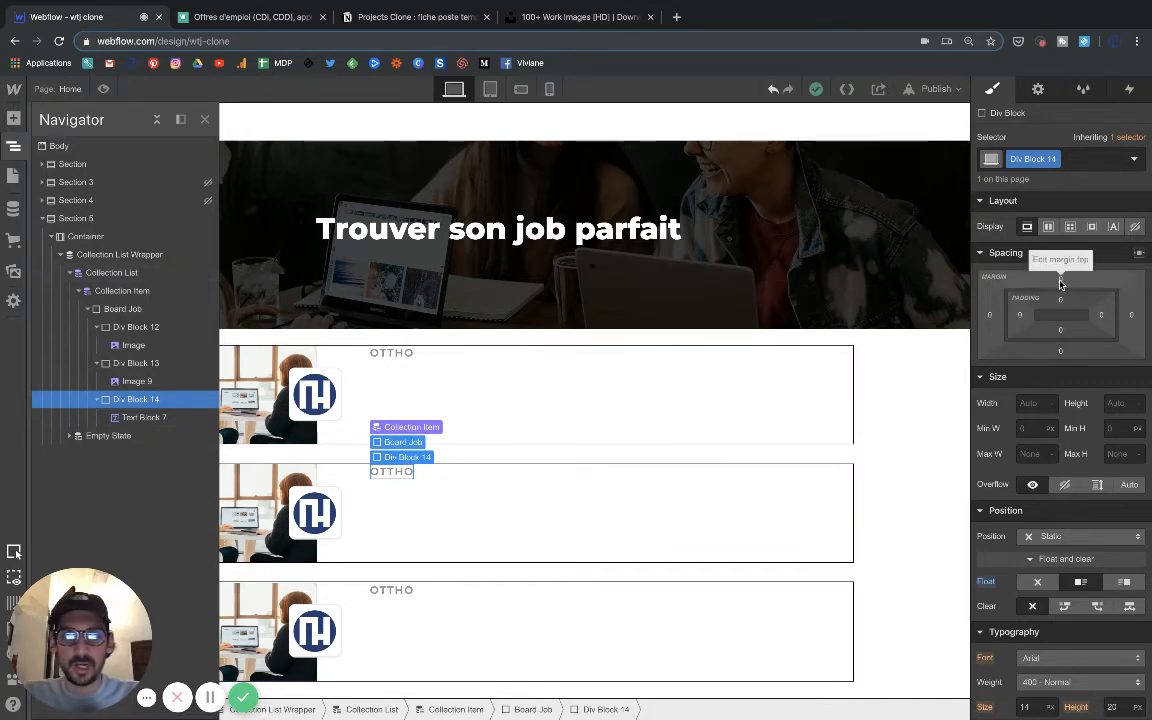
left_click_drag(1060, 284, 1069, 218)
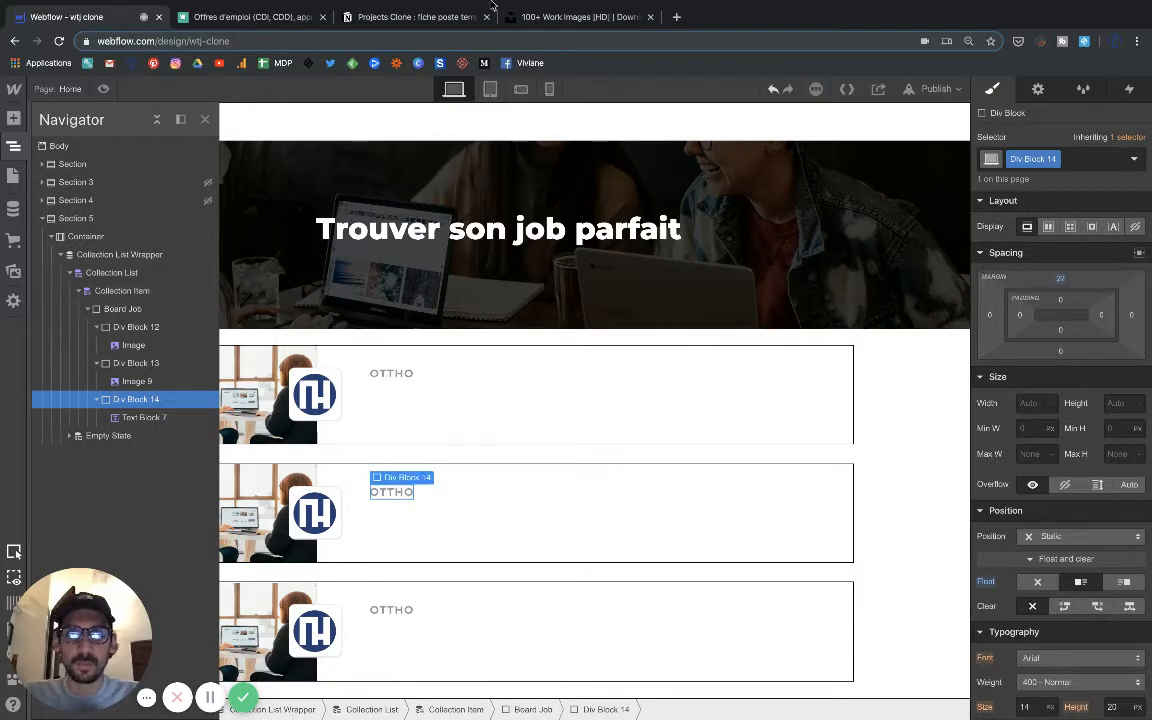
left_click(283, 19)
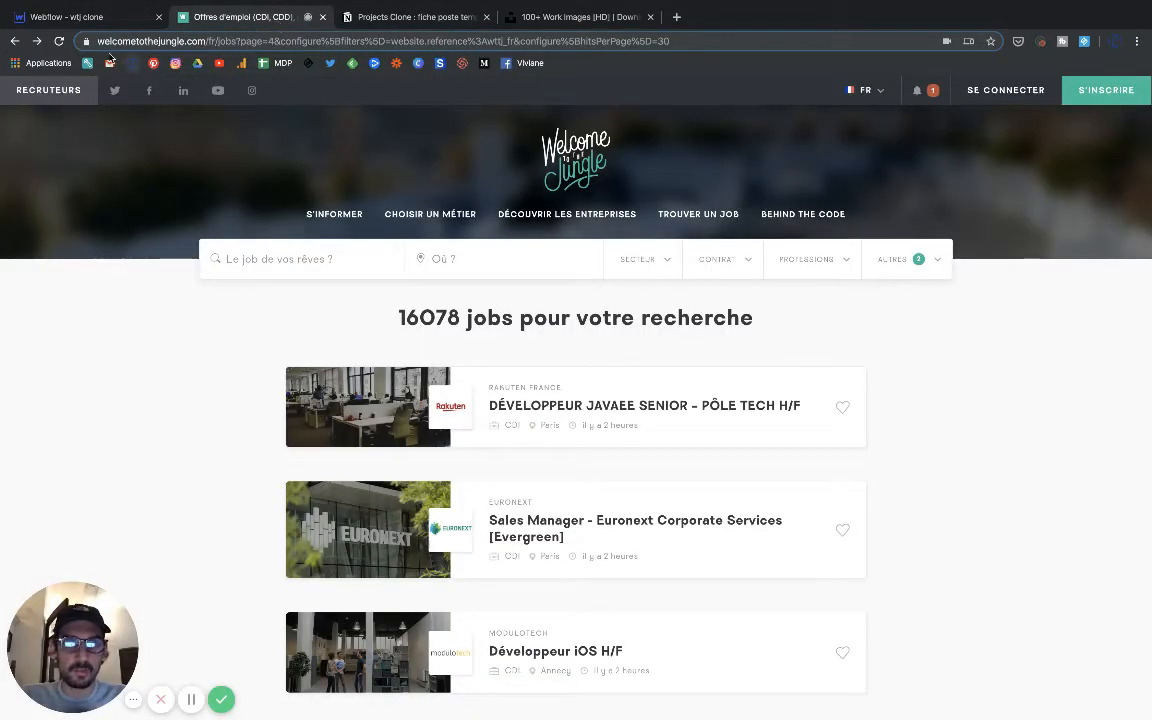
left_click(92, 20)
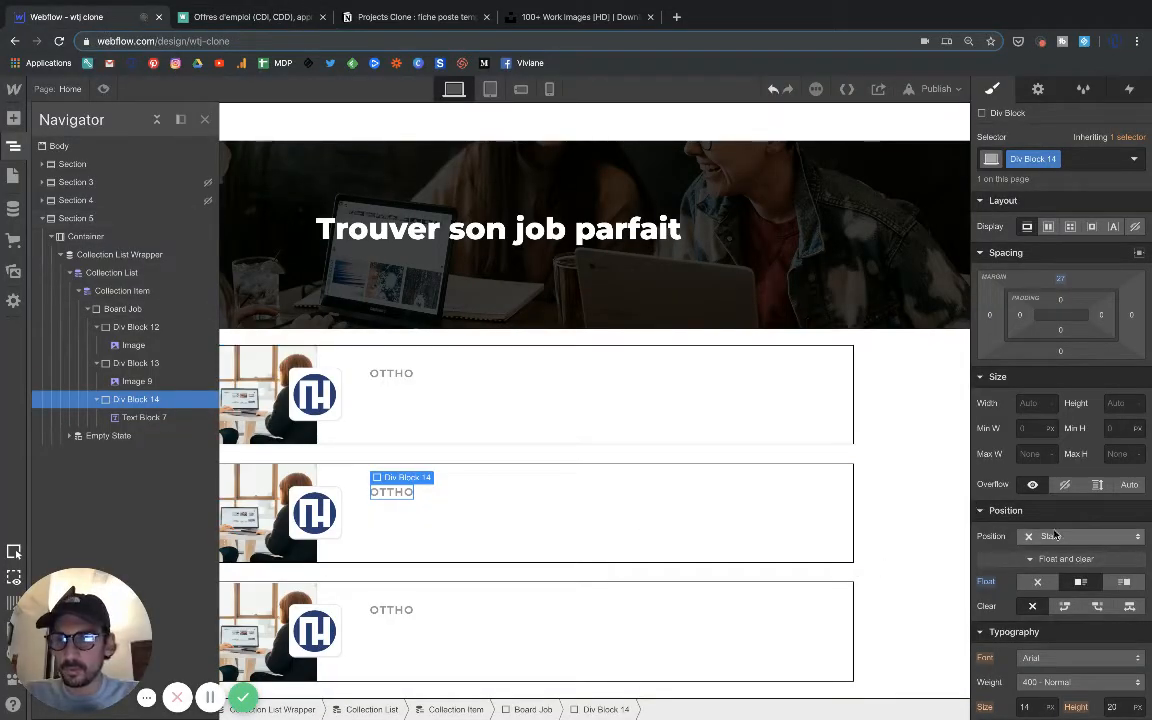
left_click_drag(1062, 284, 1045, 302)
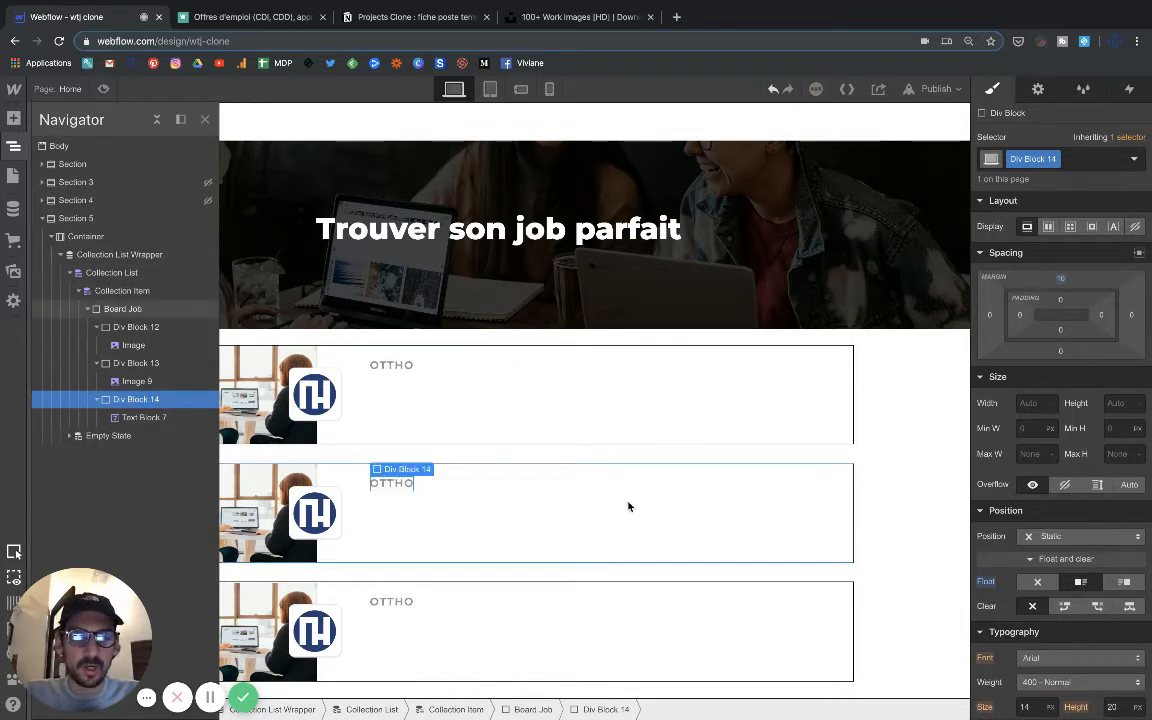
Resize the logo's div block to 60 by 60 px and shrink the logo image to fit inside it.
left_click(315, 510)
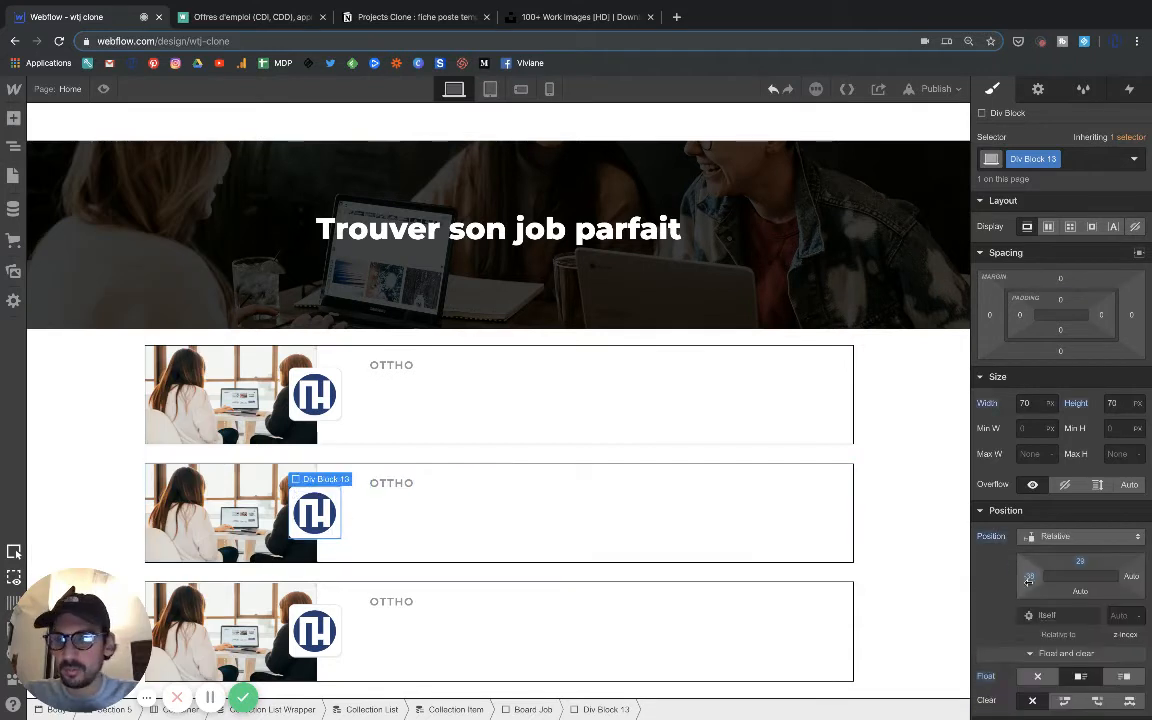
left_click(1026, 403)
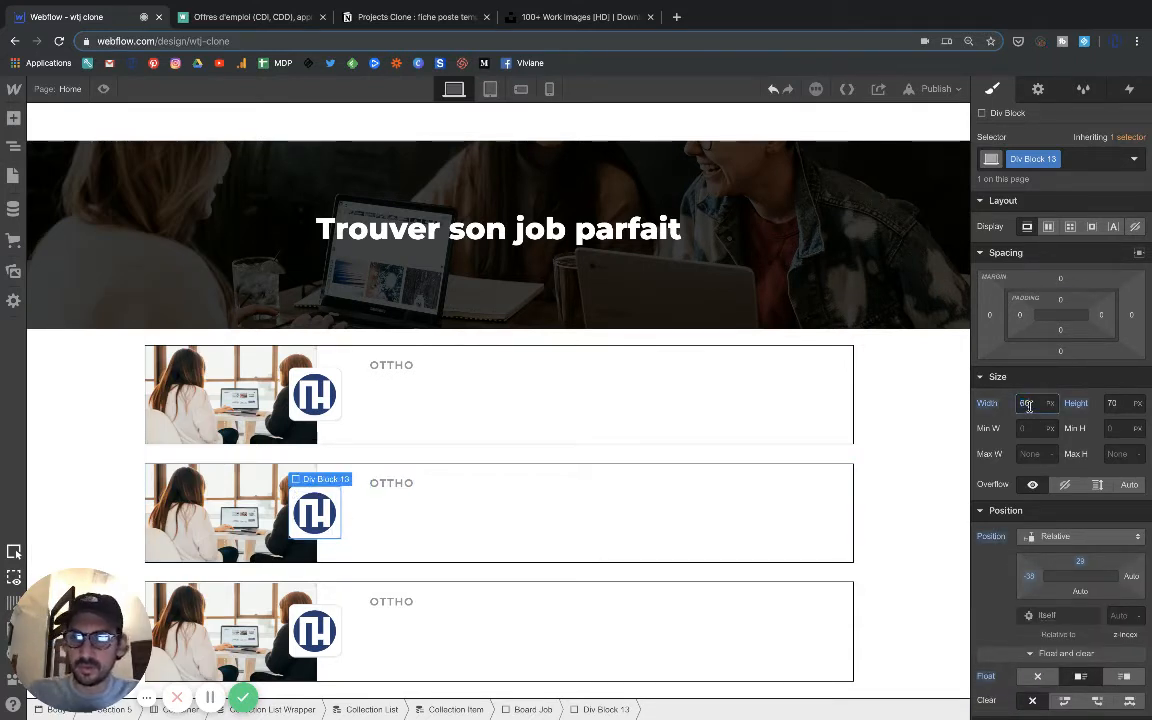
type("60")
key("Return")
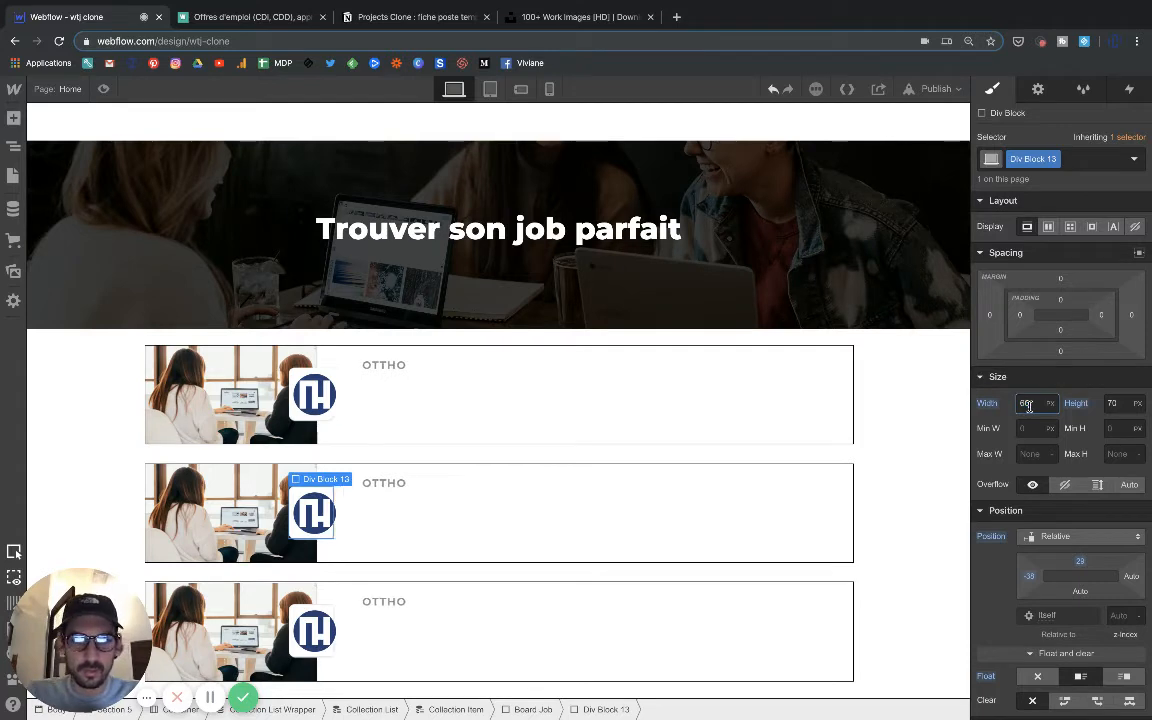
left_click(1125, 404)
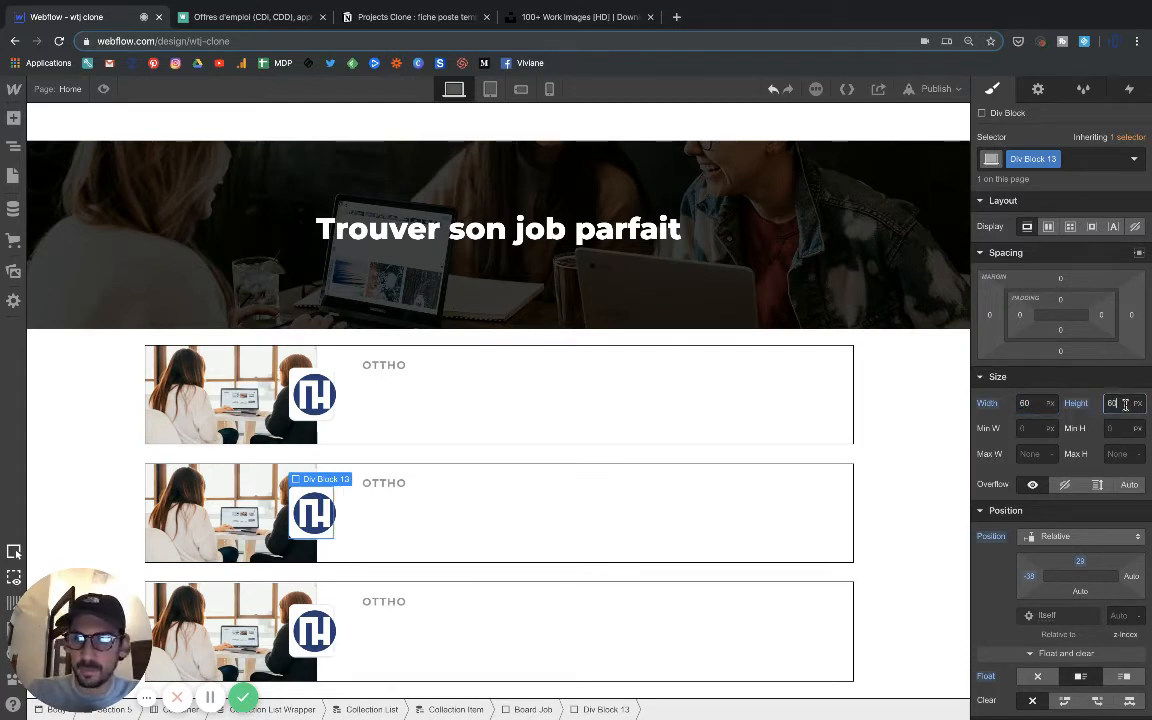
key("Return")
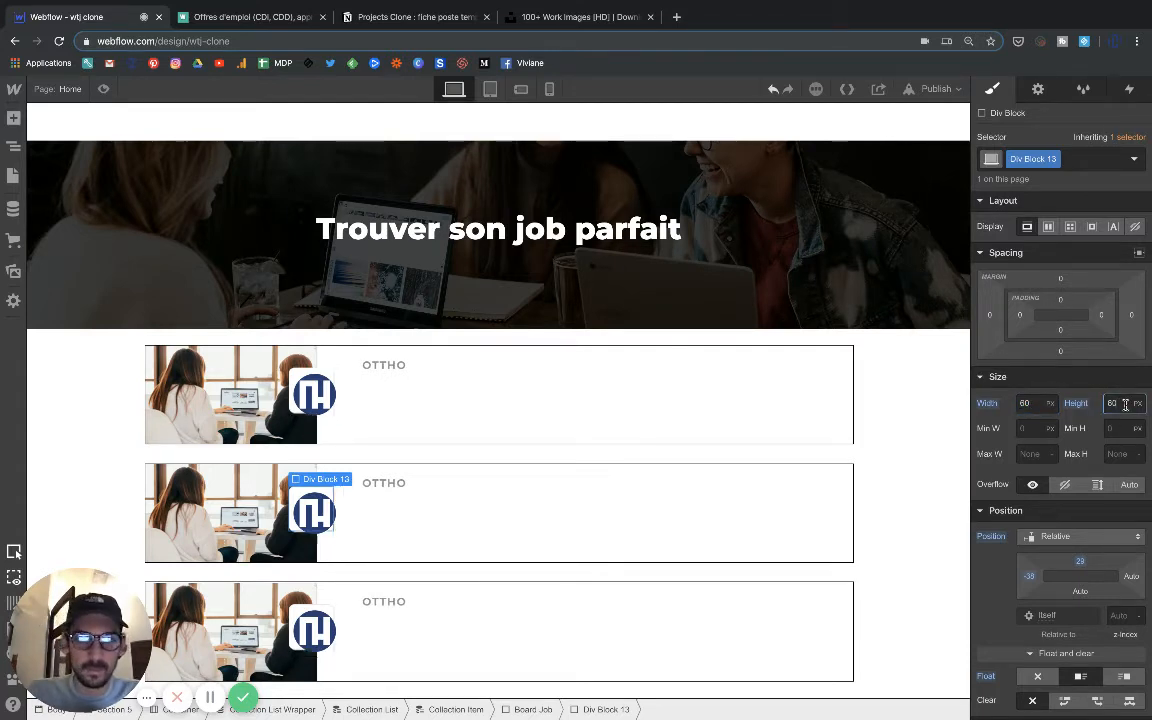
left_click(315, 512)
mouse_move(335, 531)
left_mouse_down()
mouse_move(318, 470)
mouse_move(328, 528)
left_mouse_up()
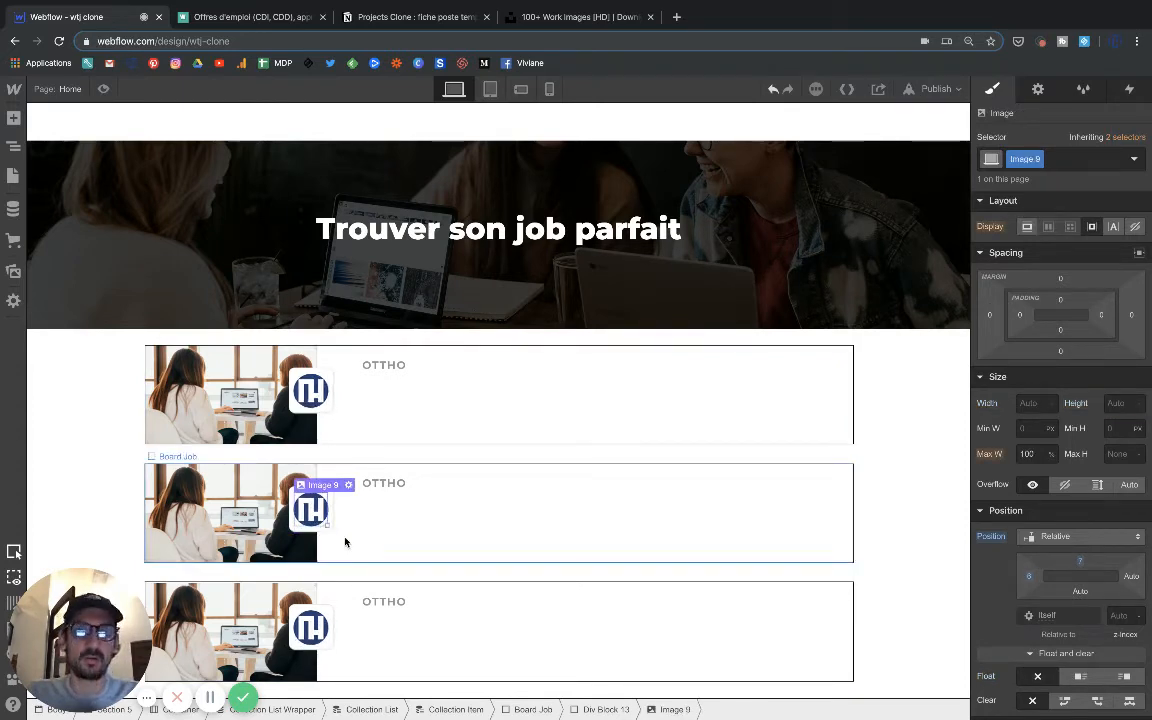
Fine-tune the top margin of the company name's div block, keeping it at 16 px.
left_click(390, 486)
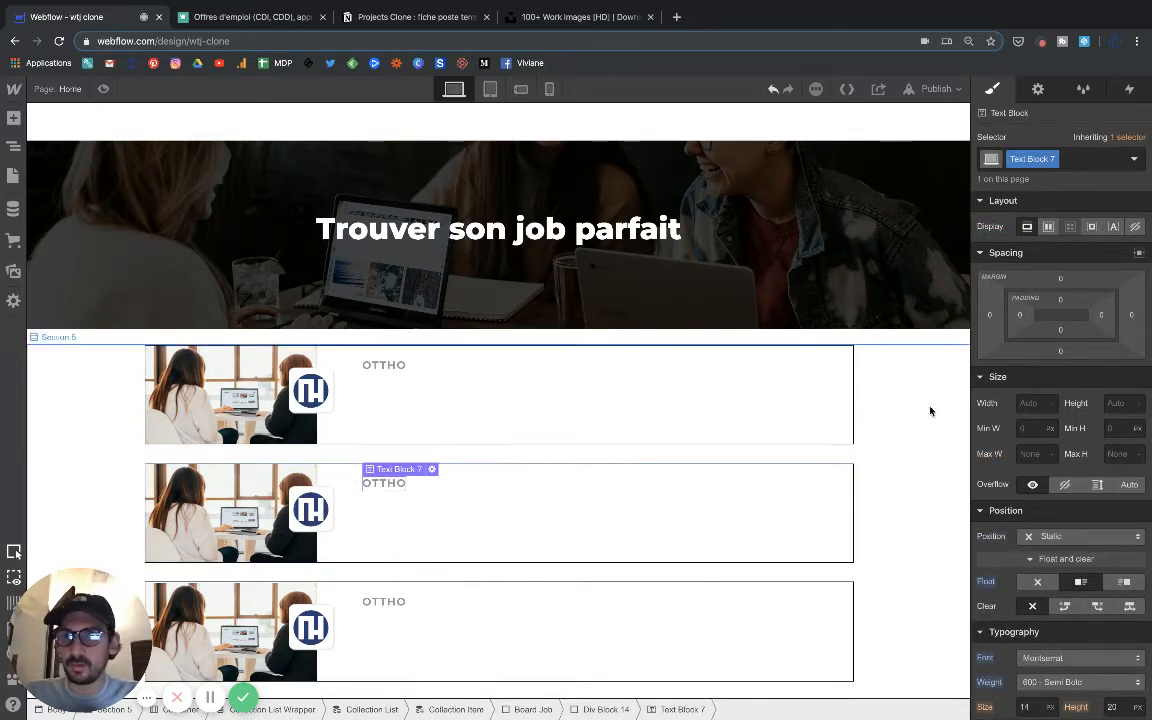
left_click(385, 454)
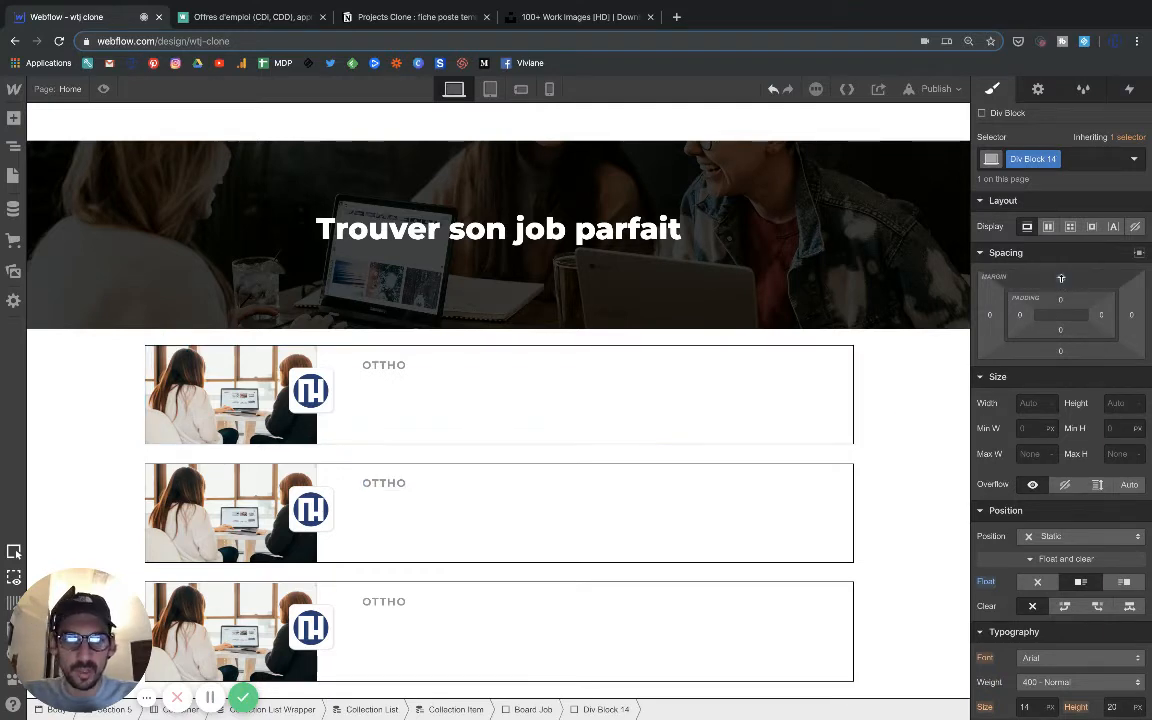
left_click_drag(1061, 281, 1062, 281)
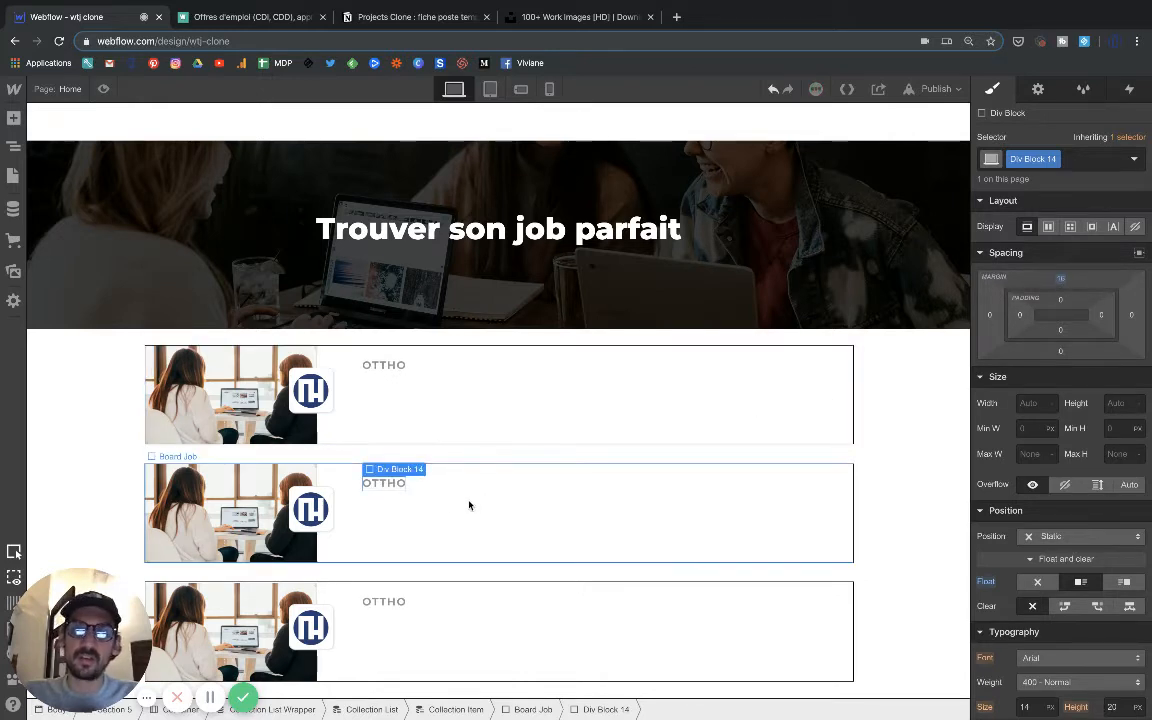
Give the company name's div block a left margin of -15 px, using the Welcome to the Jungle listings as reference.
left_click(432, 504)
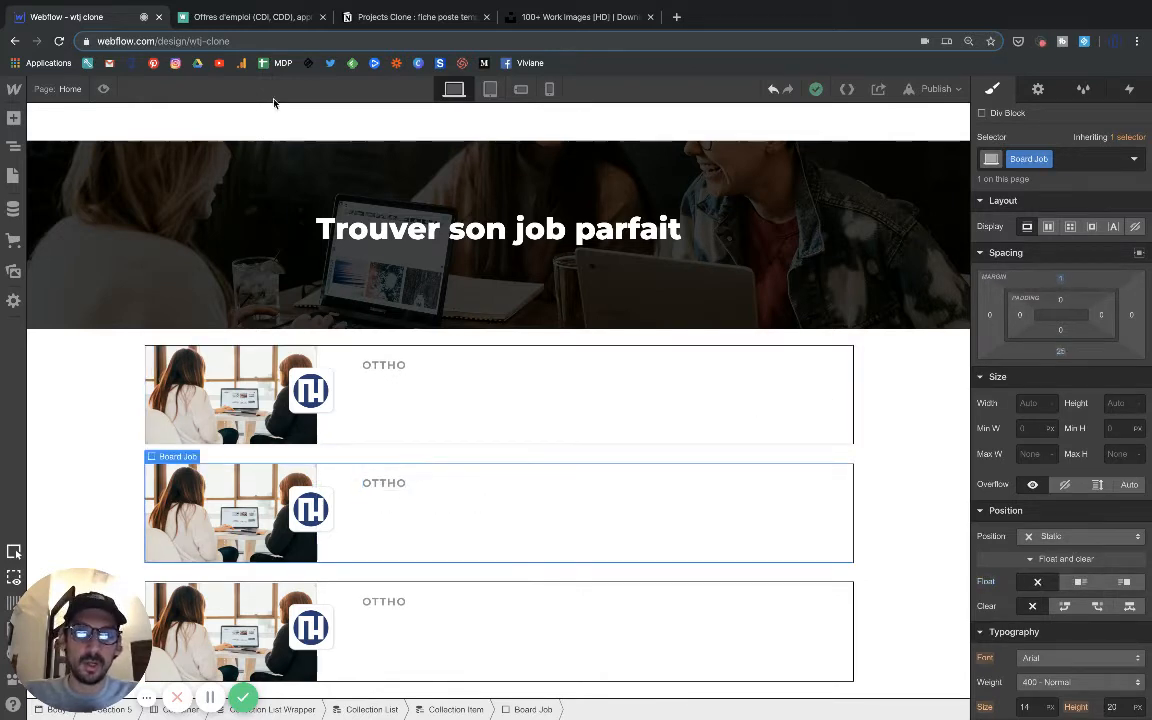
left_click(274, 18)
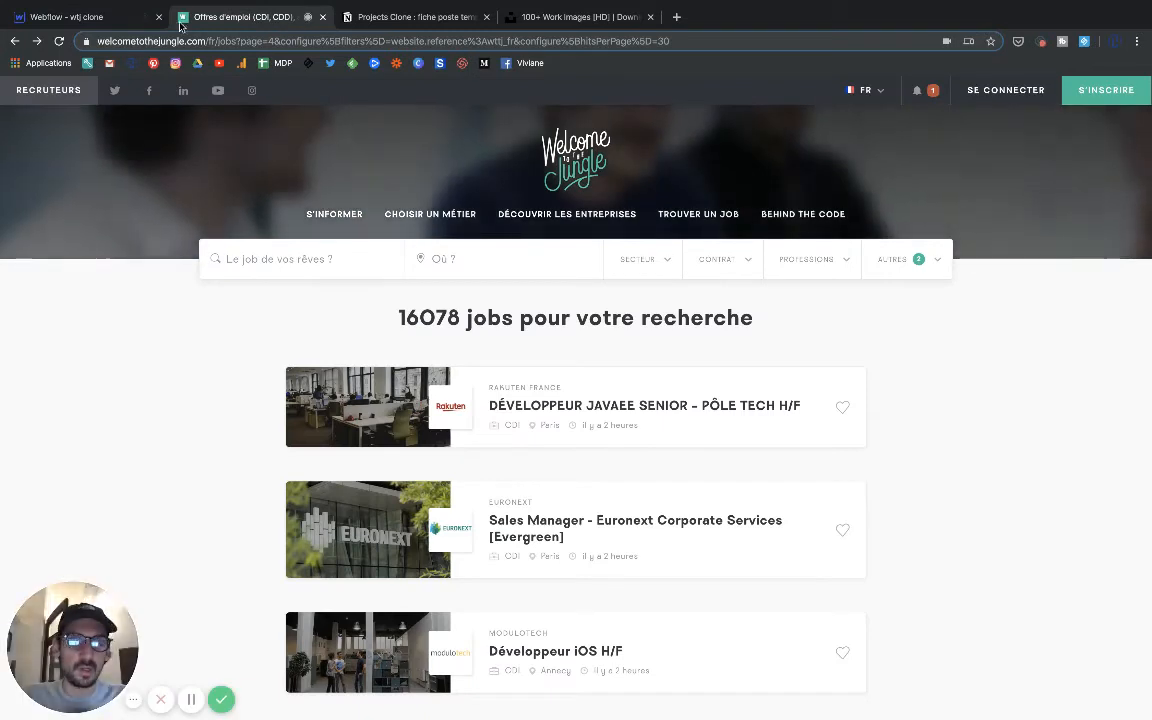
left_click(113, 18)
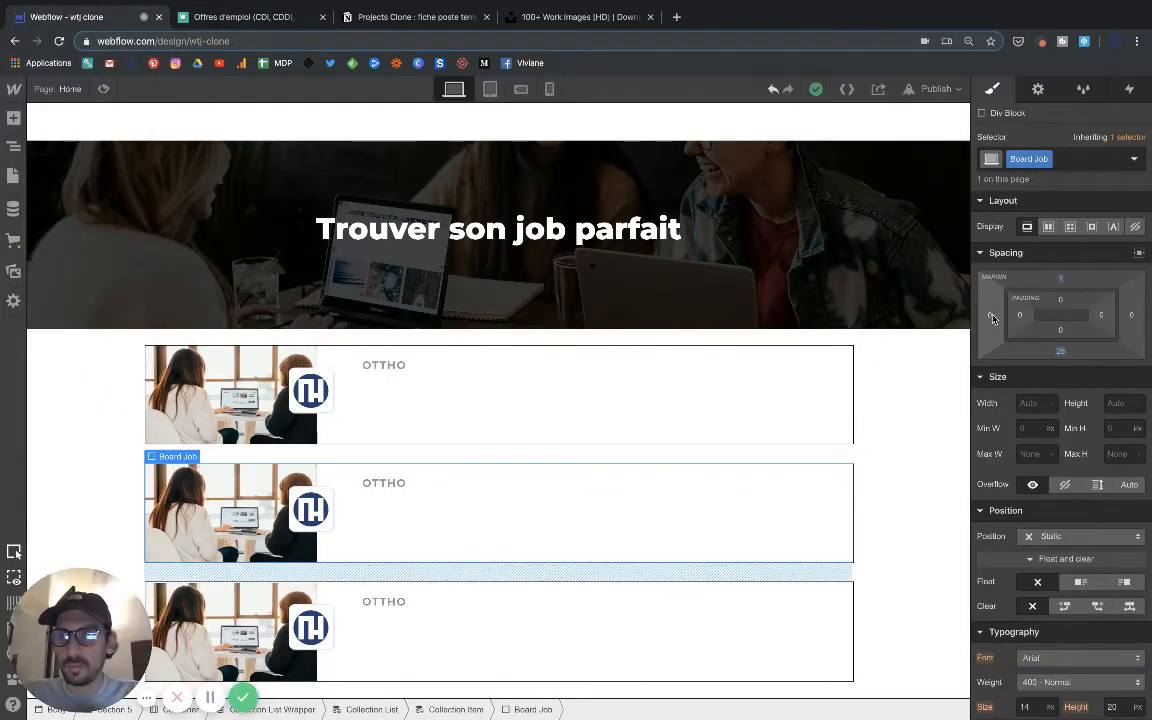
left_click(383, 483)
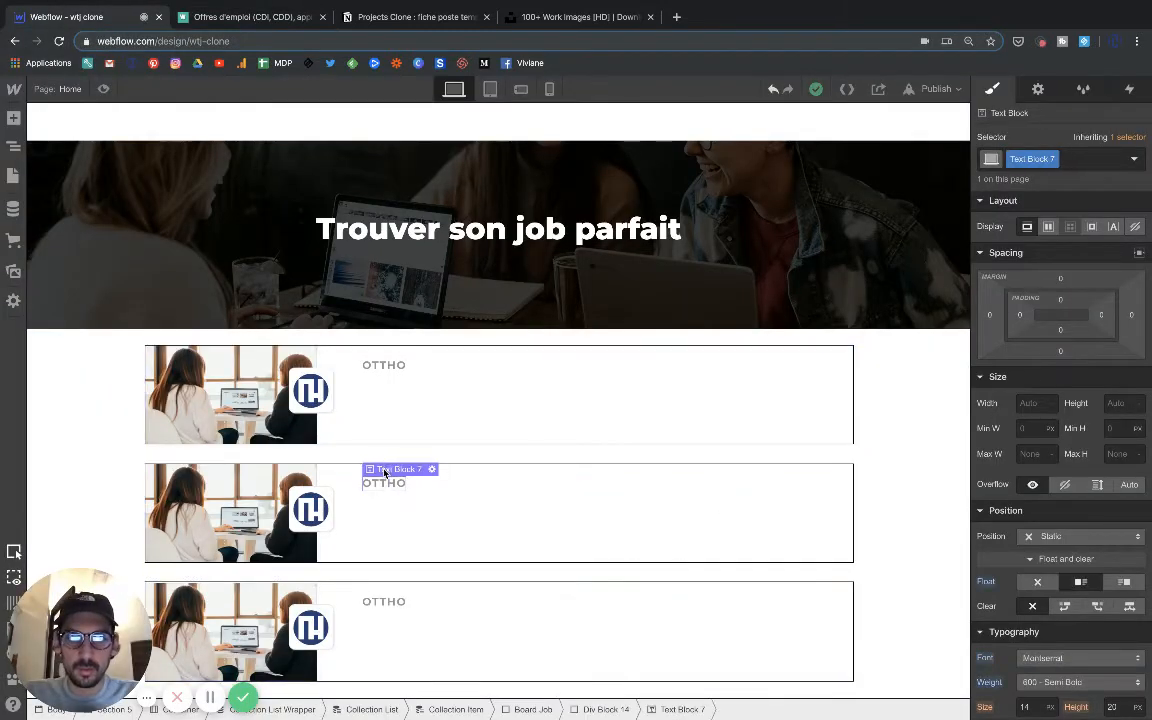
left_click(385, 452)
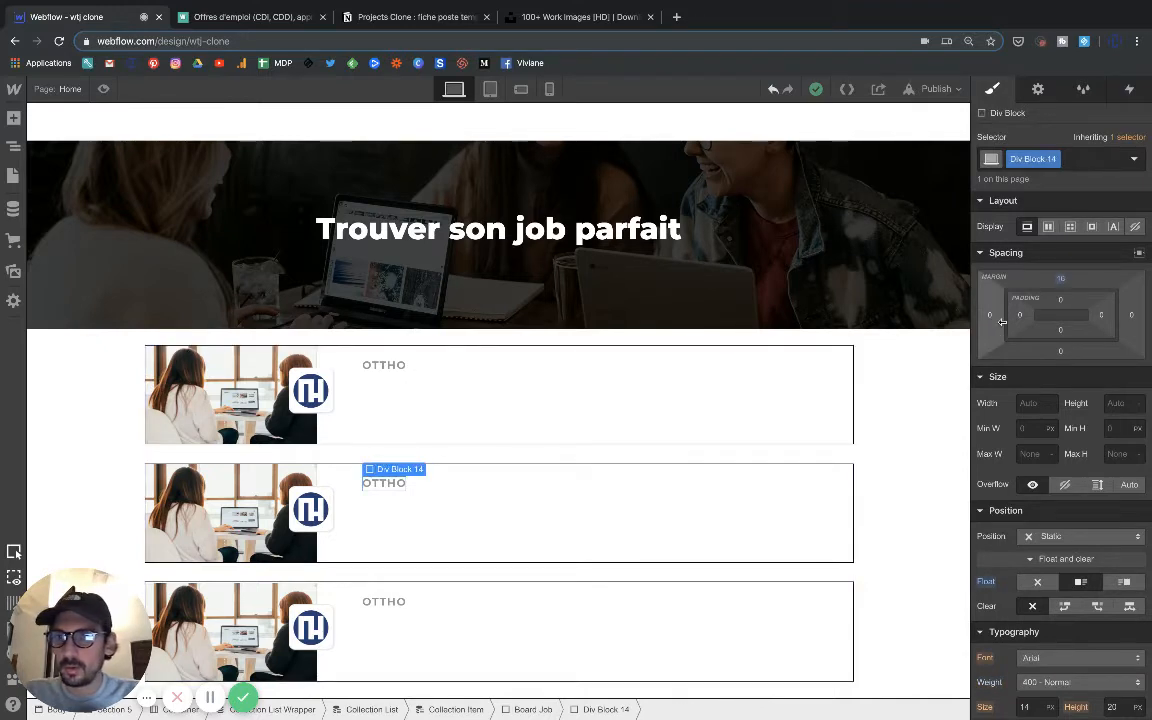
left_click_drag(1000, 337, 1035, 325)
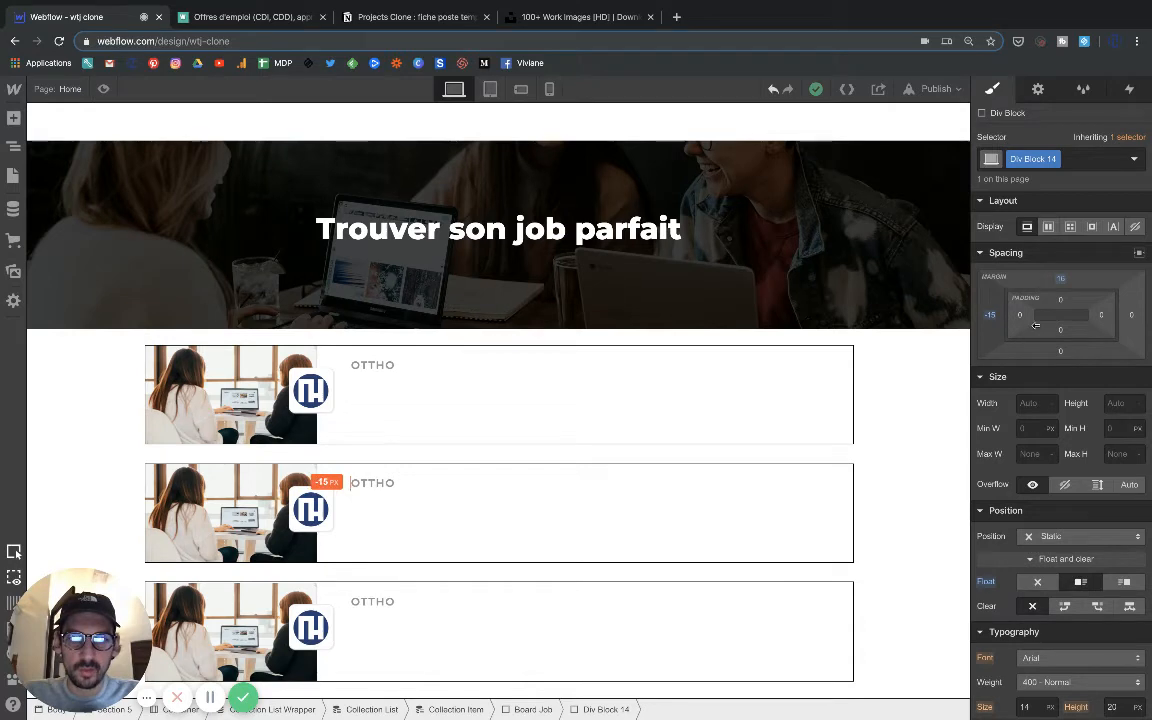
left_click(464, 516)
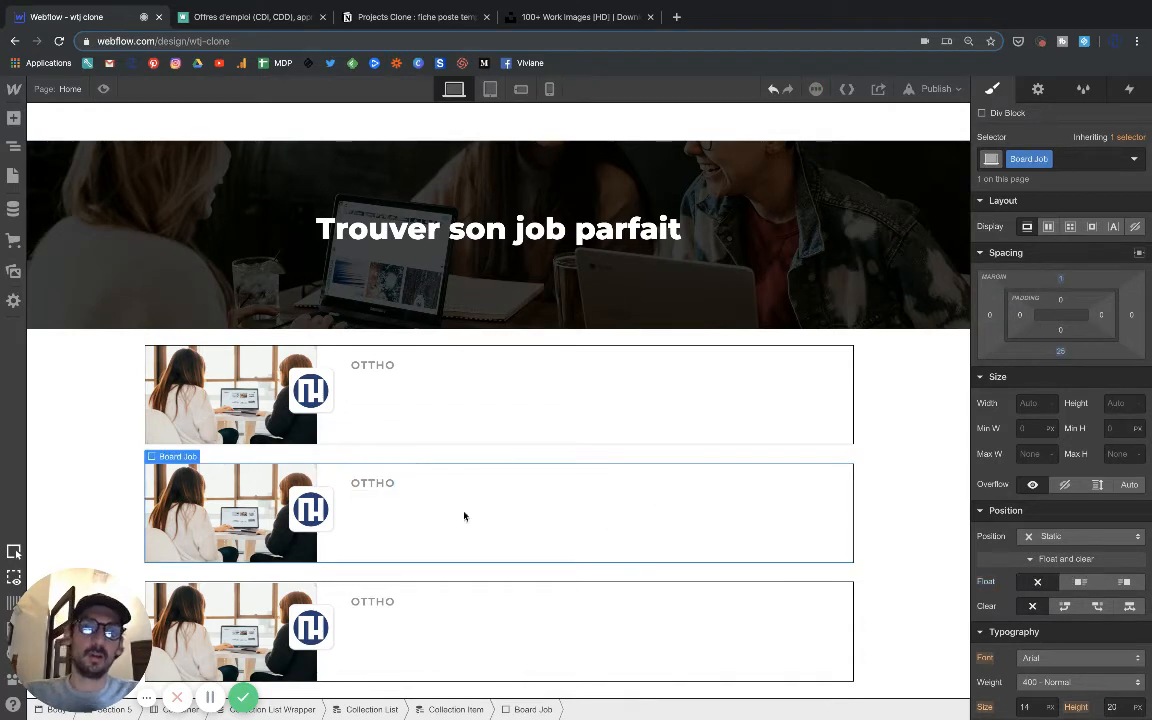
Try duplicating the company name's div block and removing its float, and undo both changes.
left_click(378, 487)
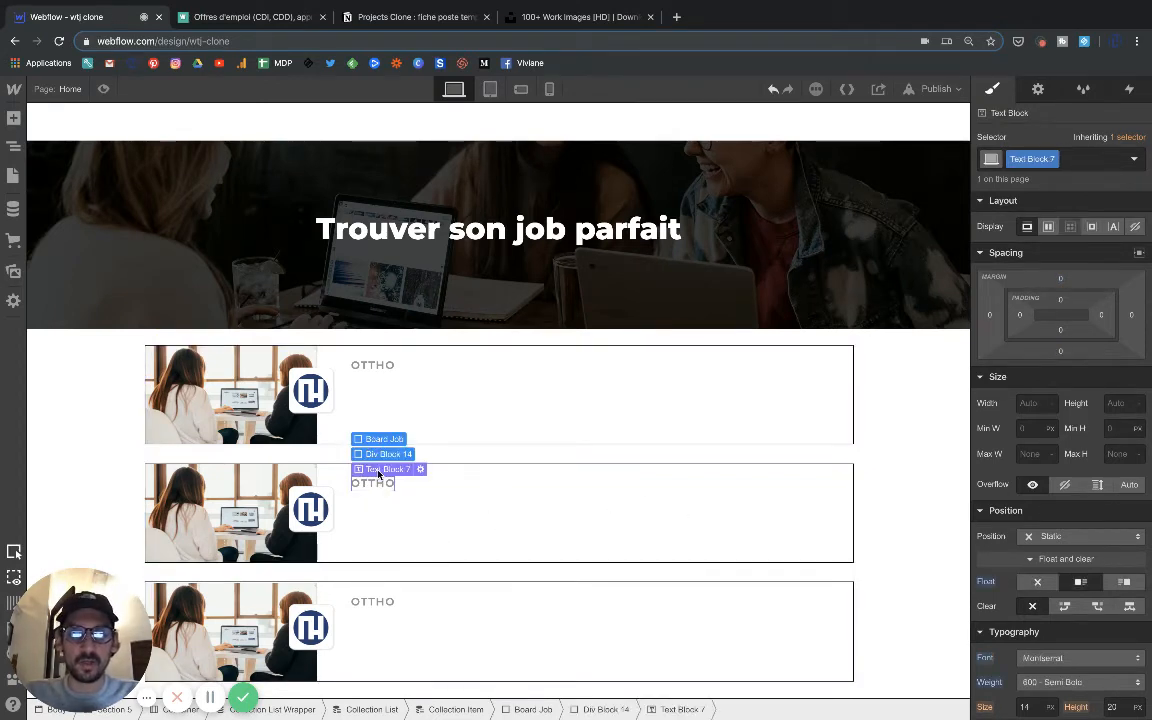
left_click(380, 455)
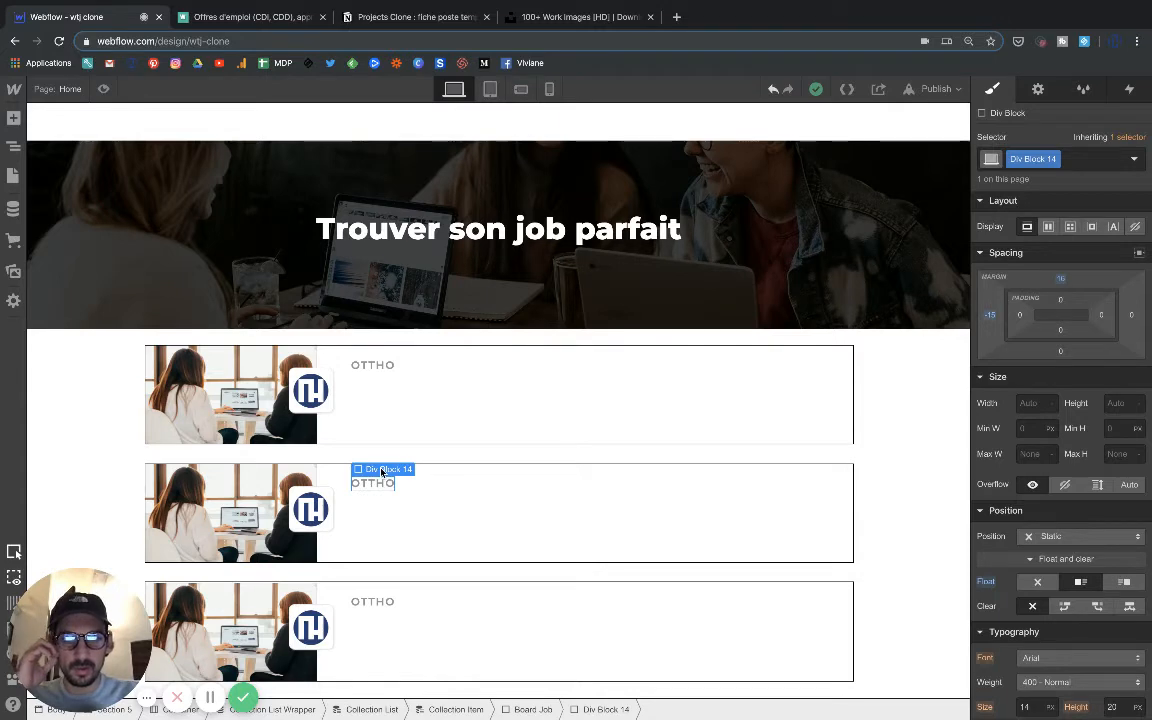
key("ctrl+v")
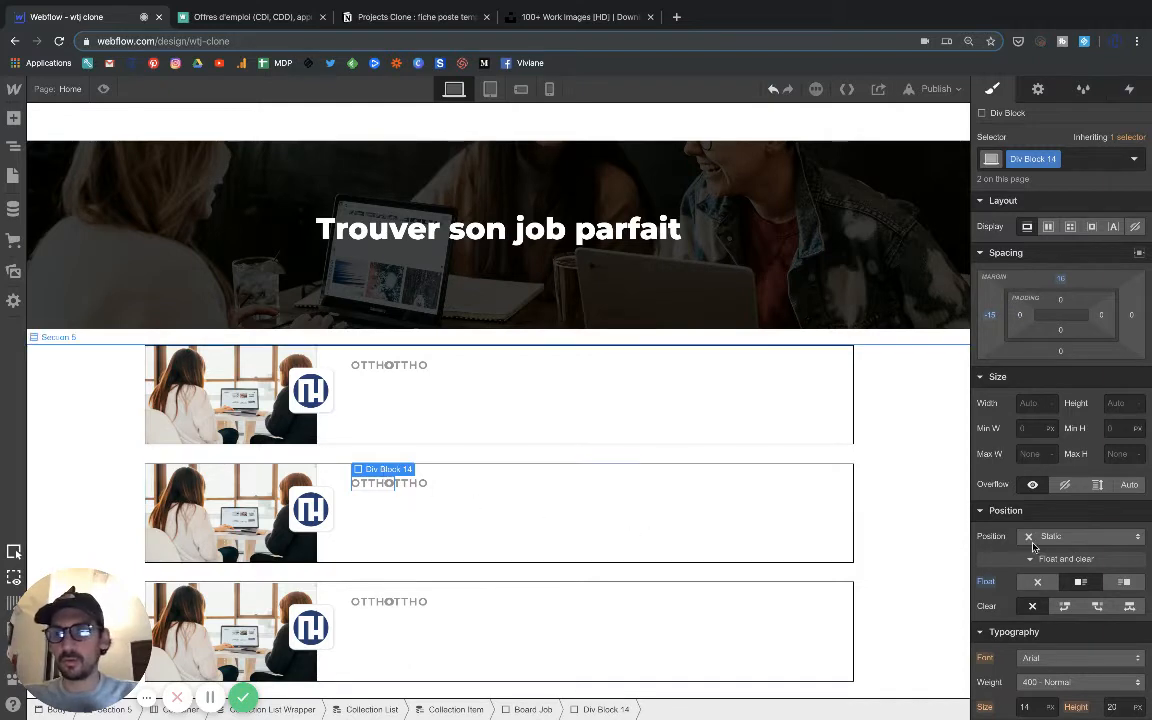
left_click(1036, 584)
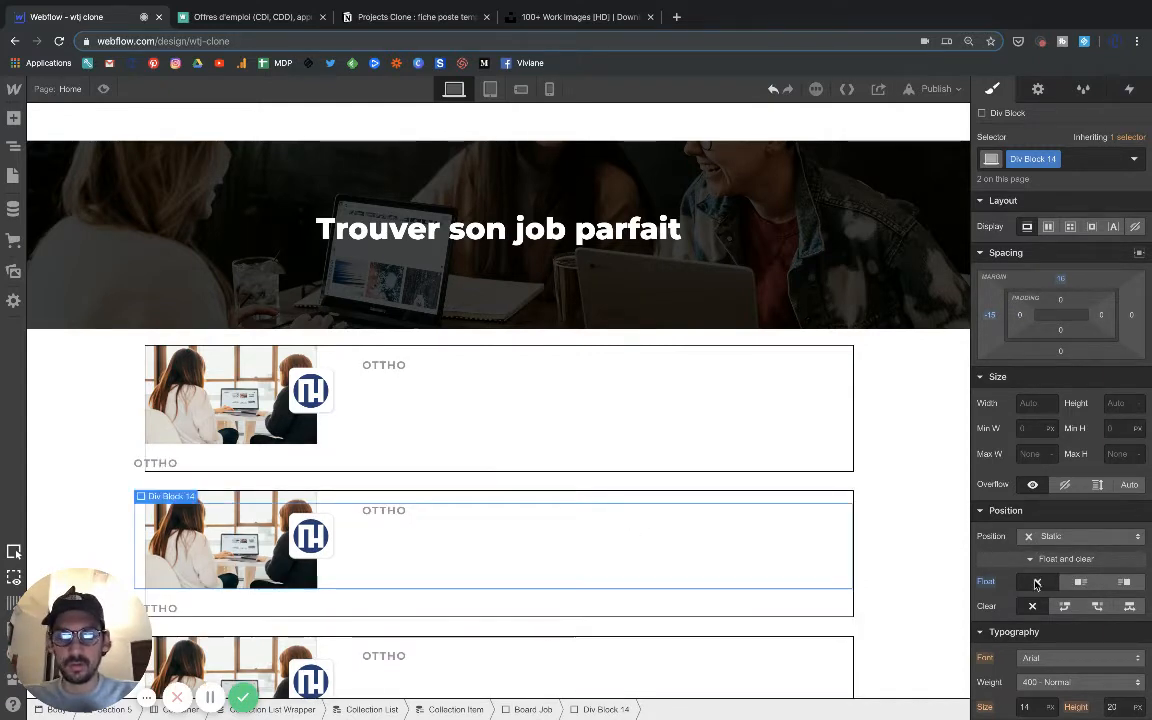
left_click(1036, 584)
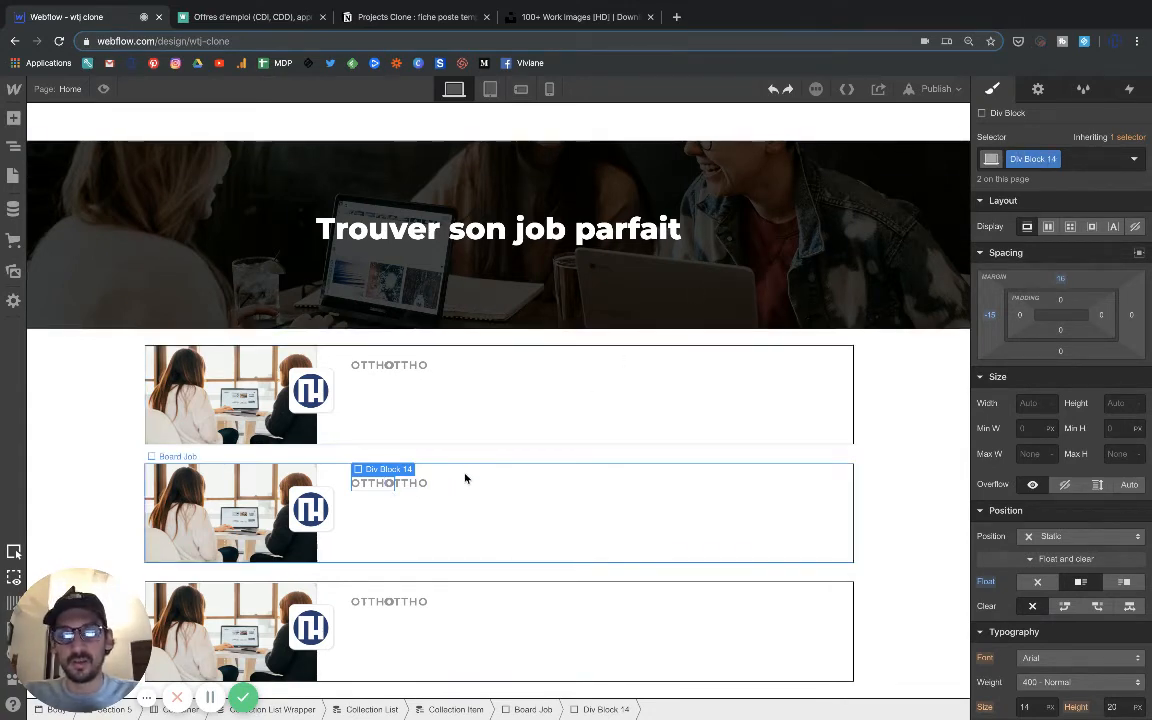
key("super+z")
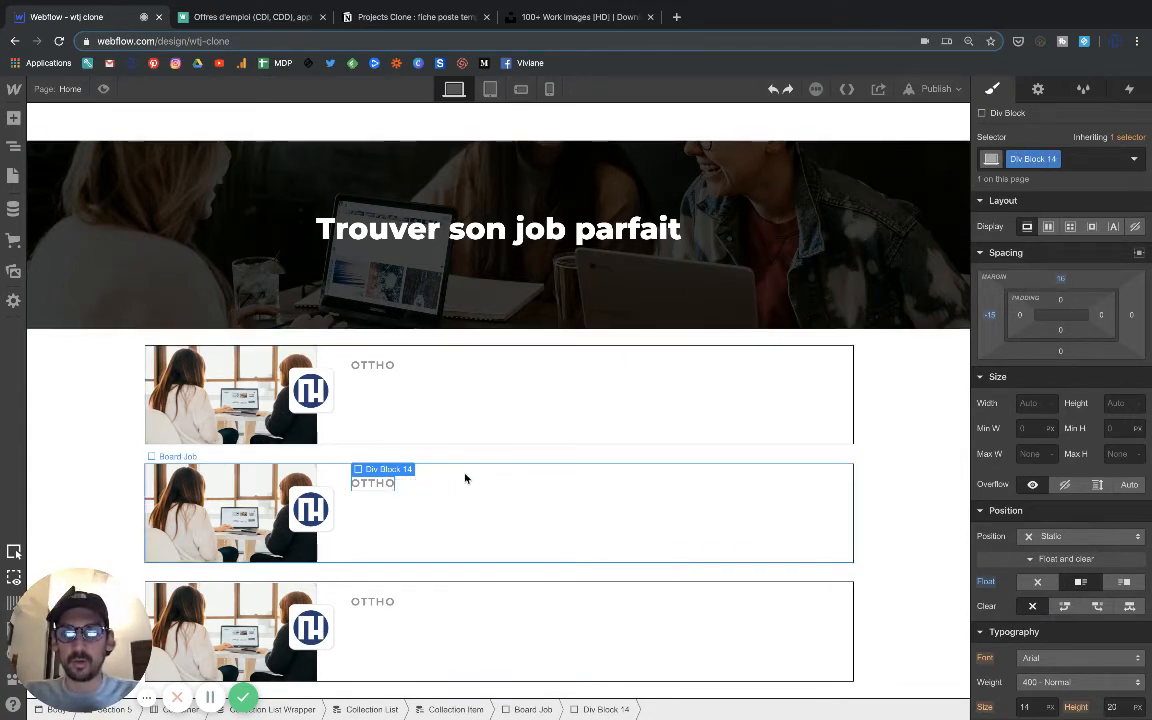
Examine the element structure of Board Job, collapsing its child div blocks 12, 13 and 14.
left_click(375, 499)
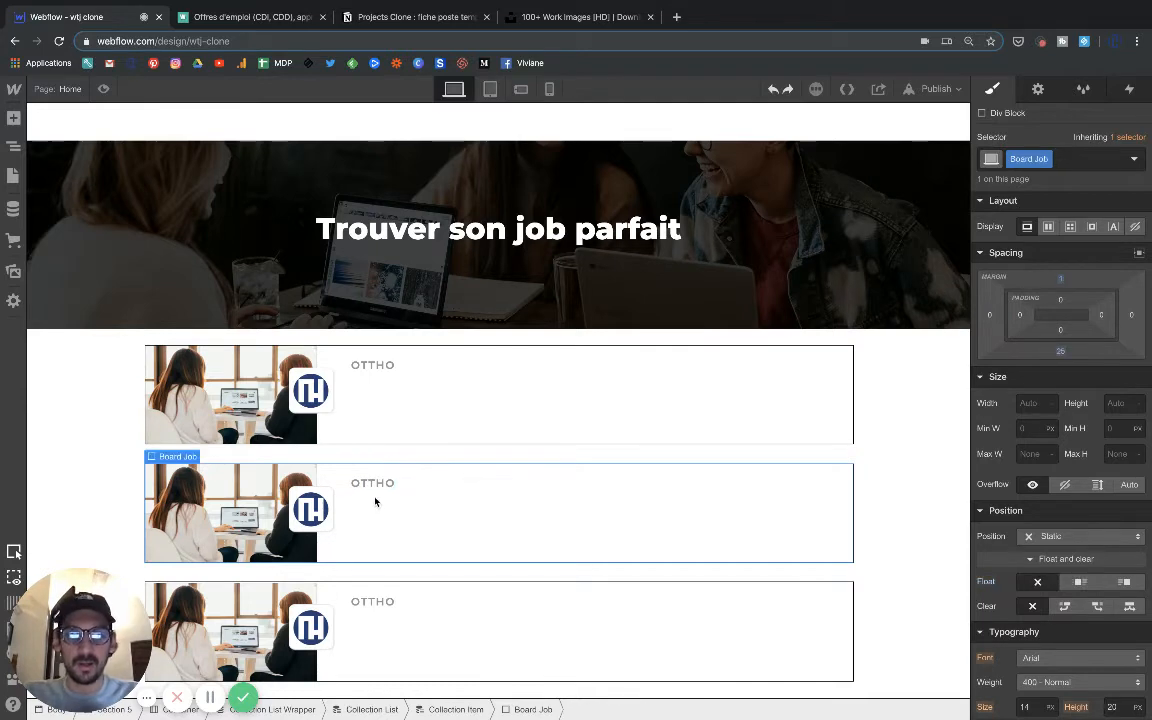
left_click(12, 146)
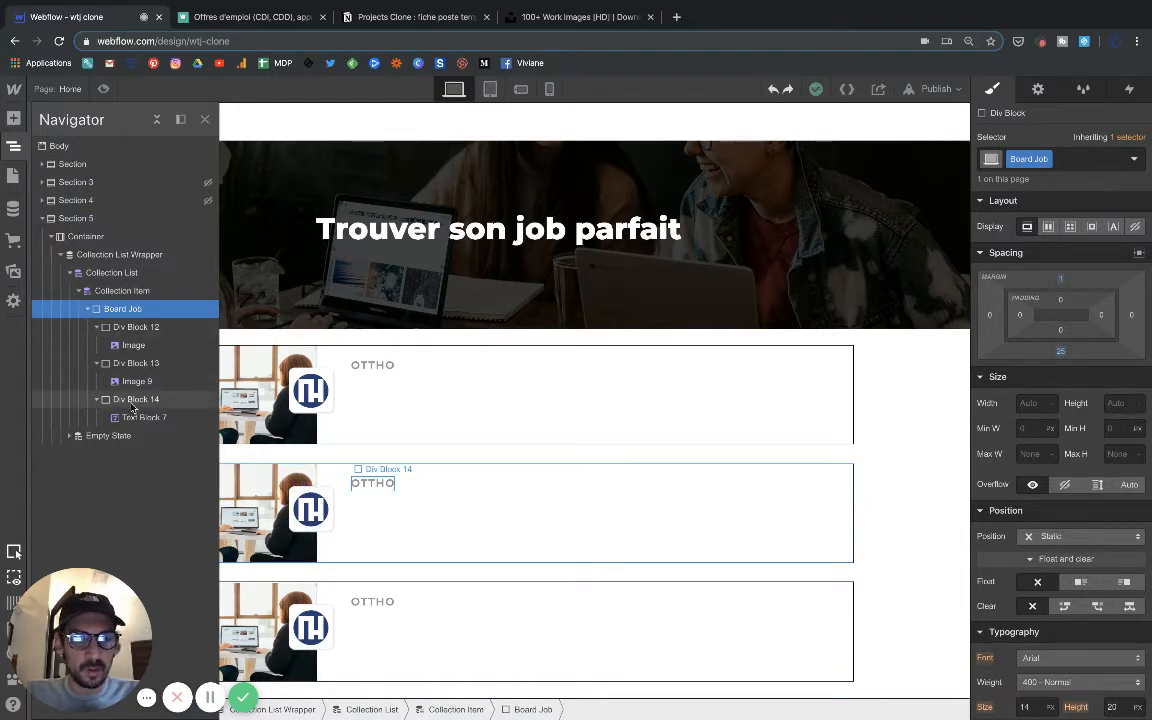
left_click(106, 401)
left_click(97, 400)
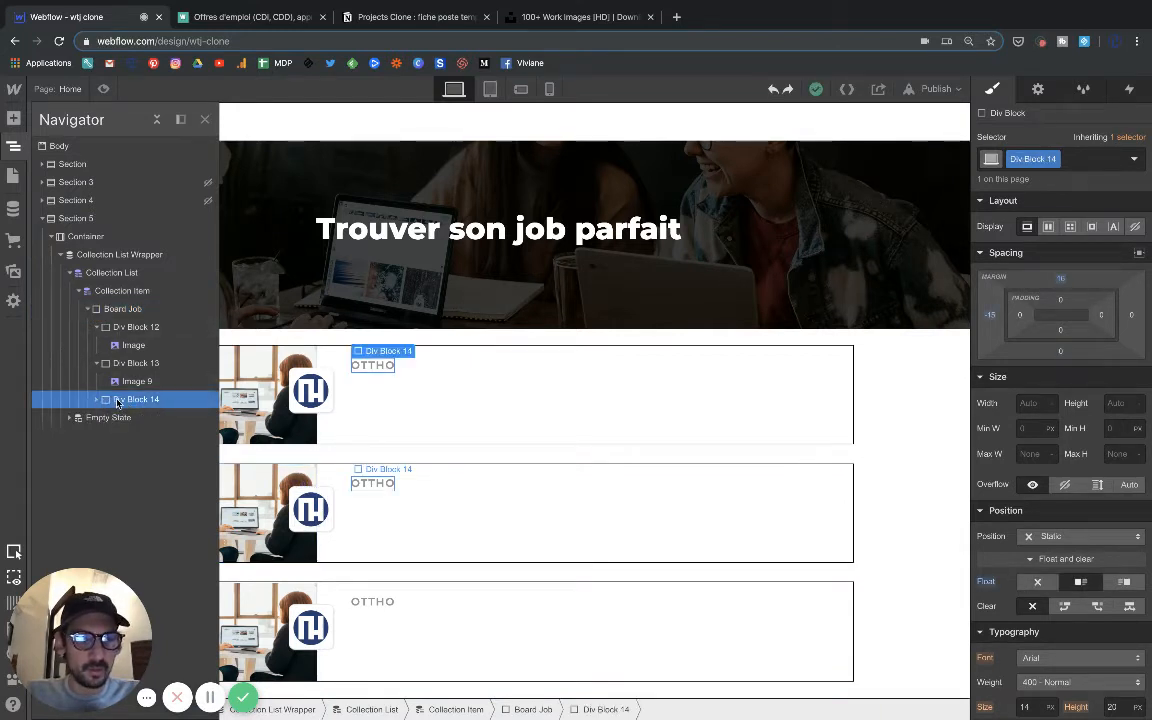
left_click(114, 310)
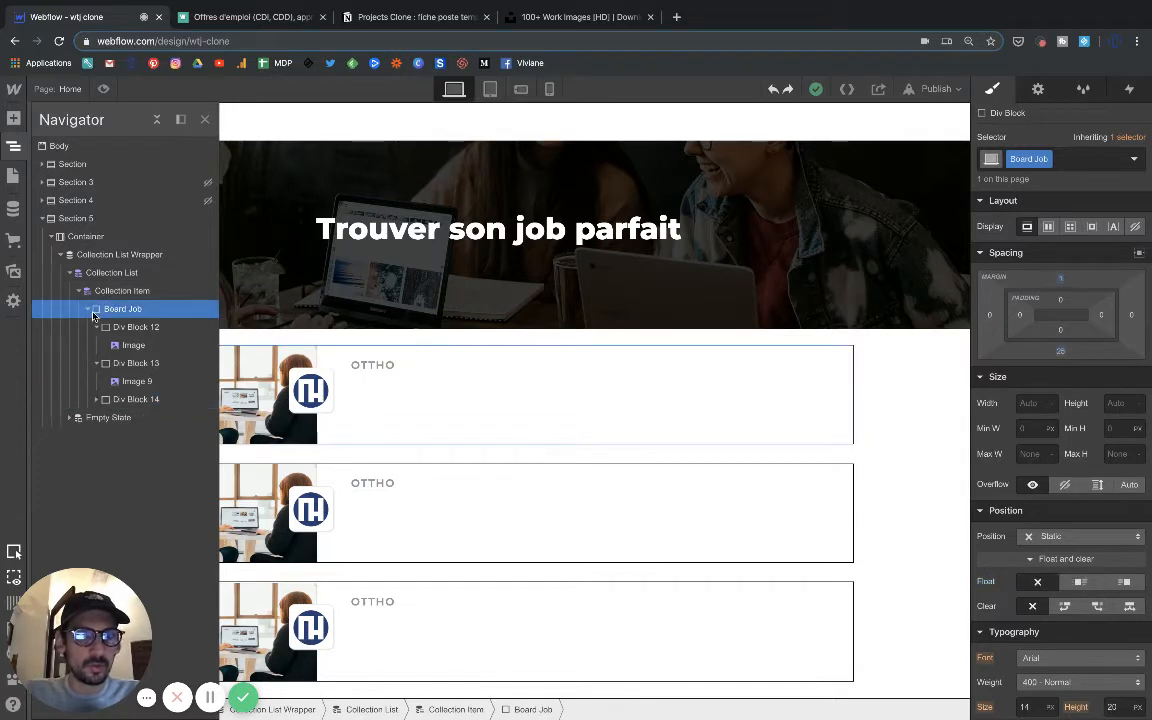
left_click(88, 309)
left_click(88, 310)
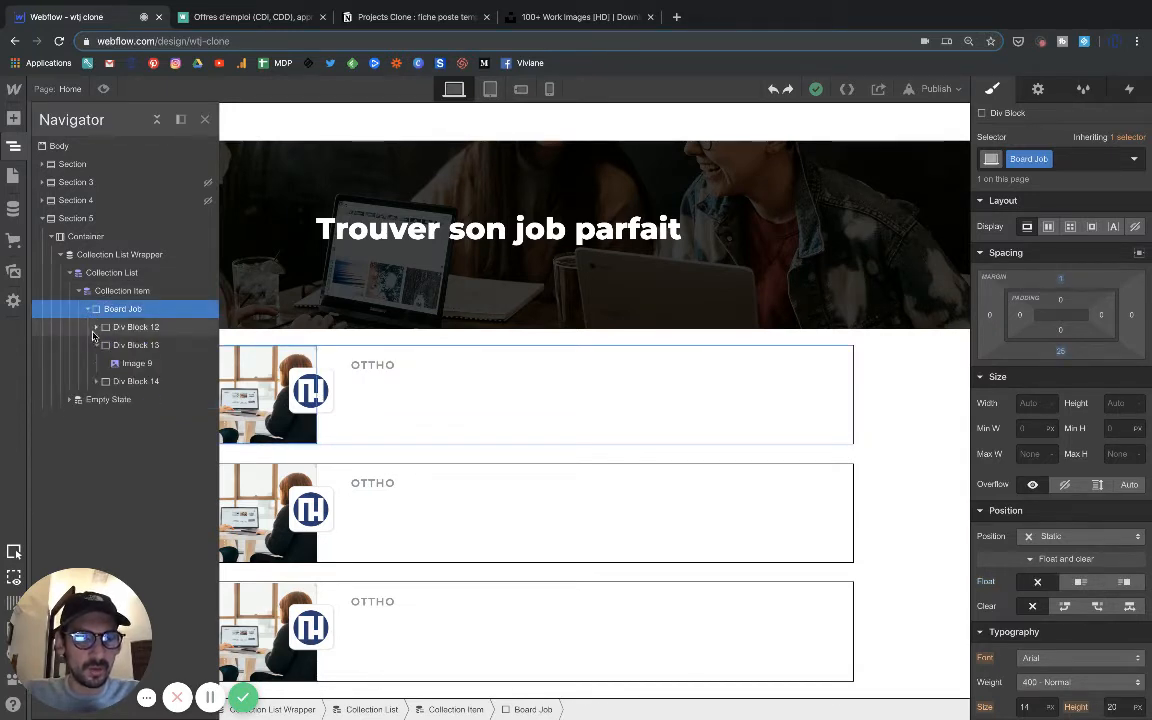
left_click(104, 346)
left_click(97, 345)
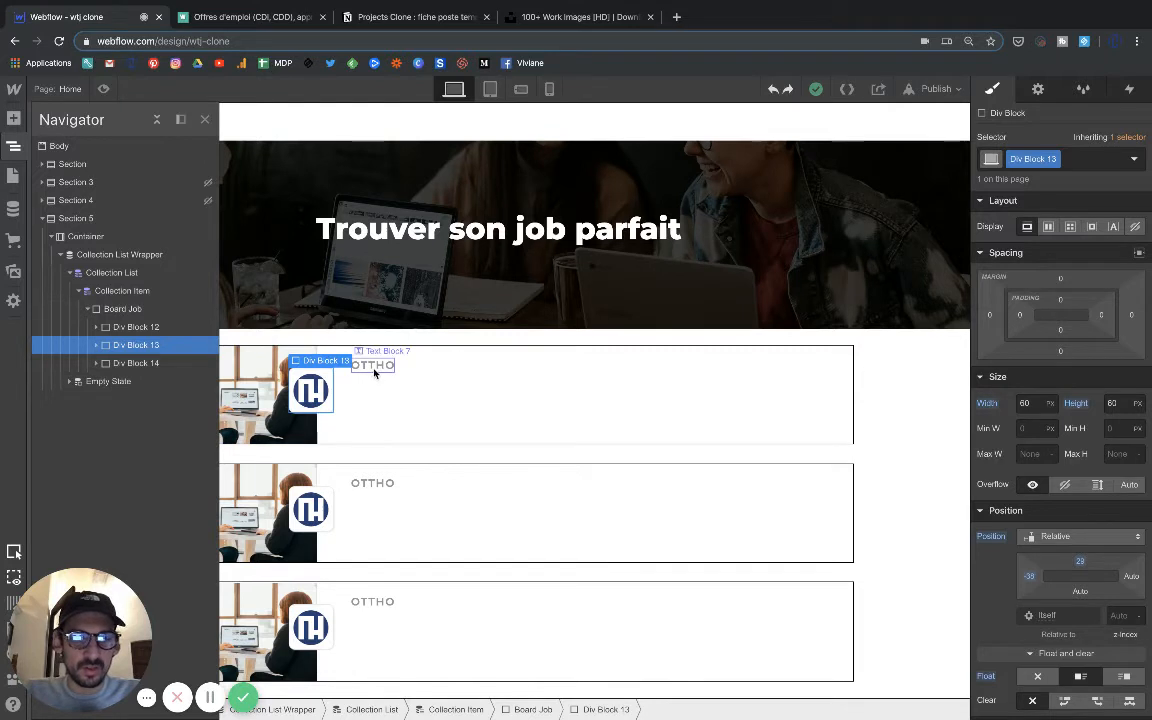
left_click(135, 363)
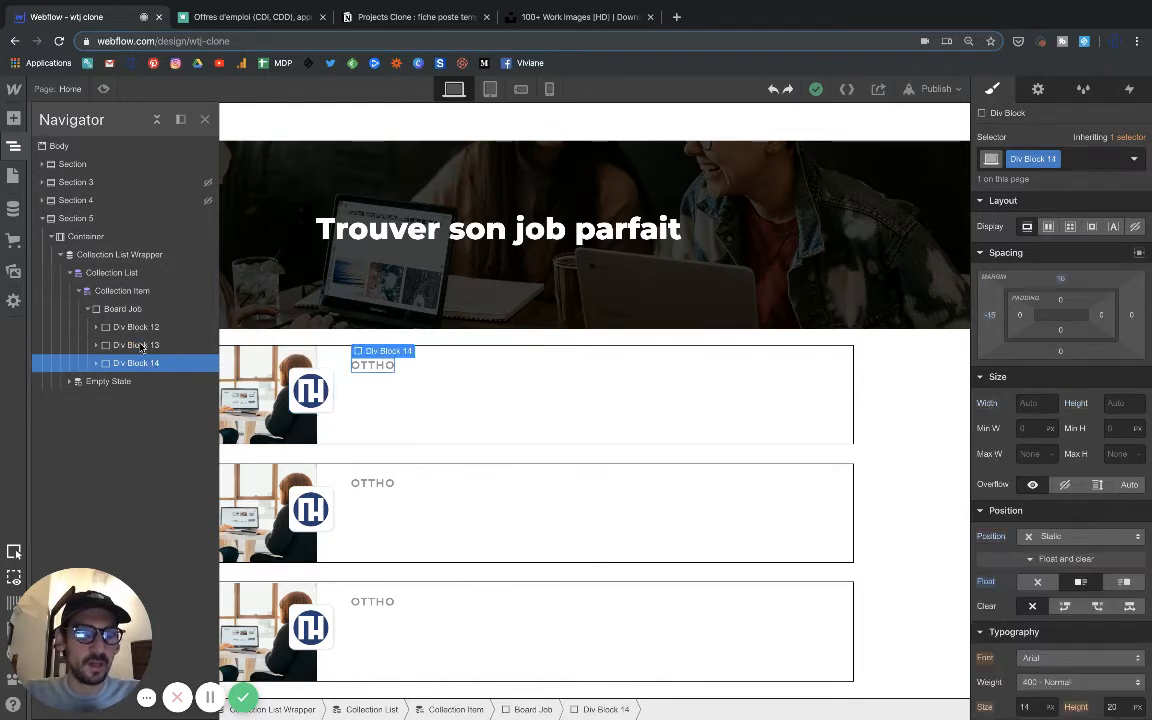
Add a new div block inside Board Job and insert a text block in it.
left_click(122, 308)
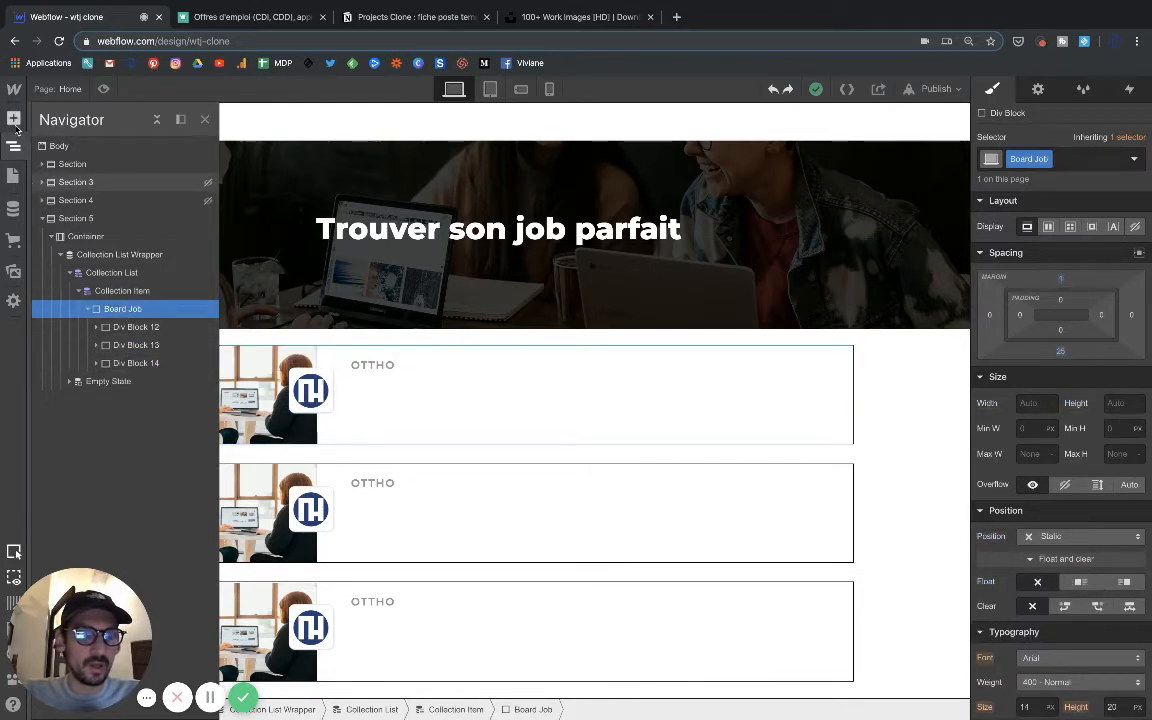
left_click(13, 118)
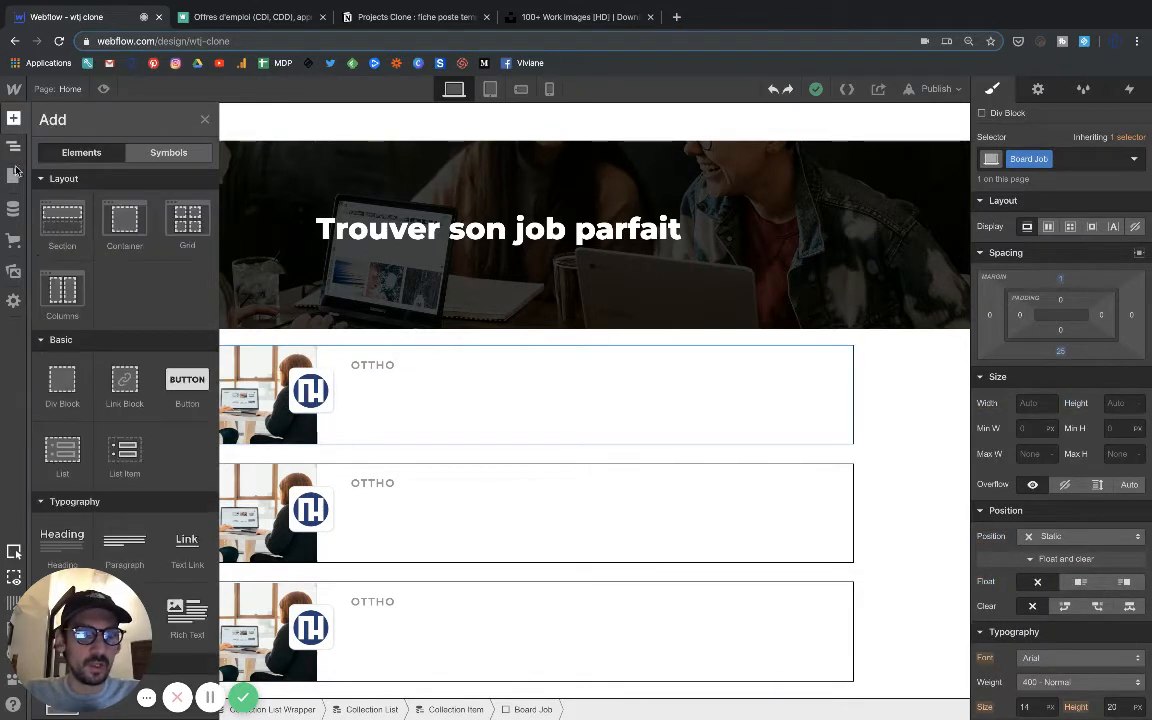
left_click(63, 385)
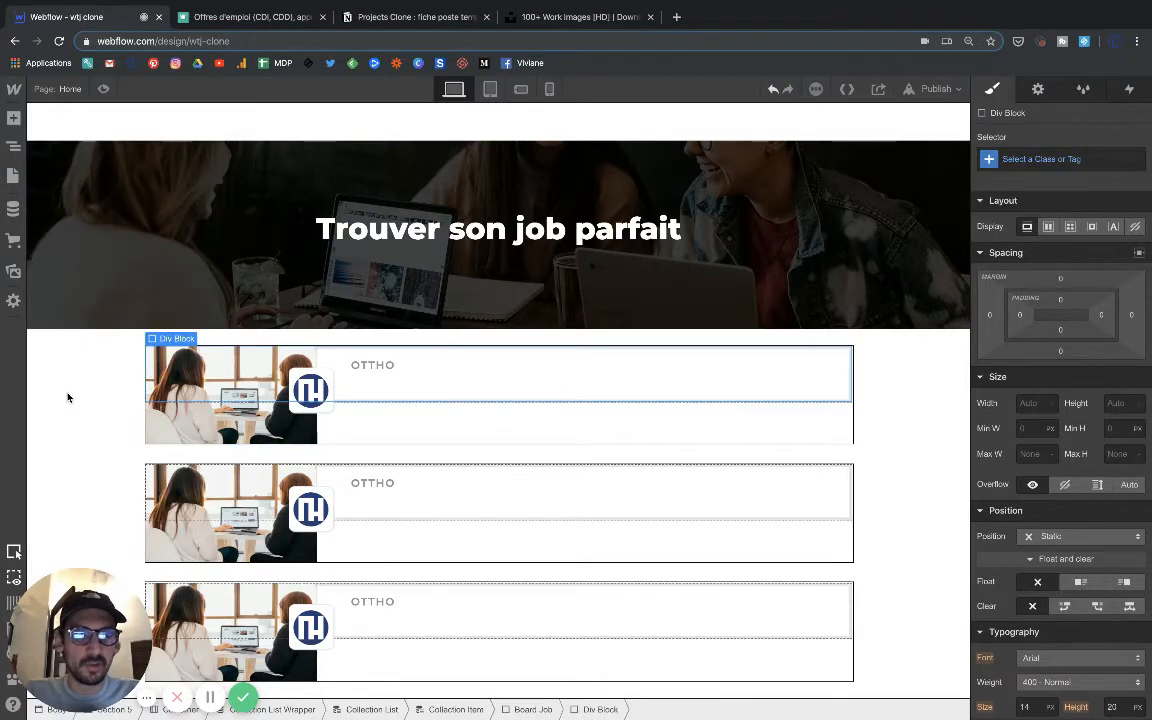
left_click(13, 119)
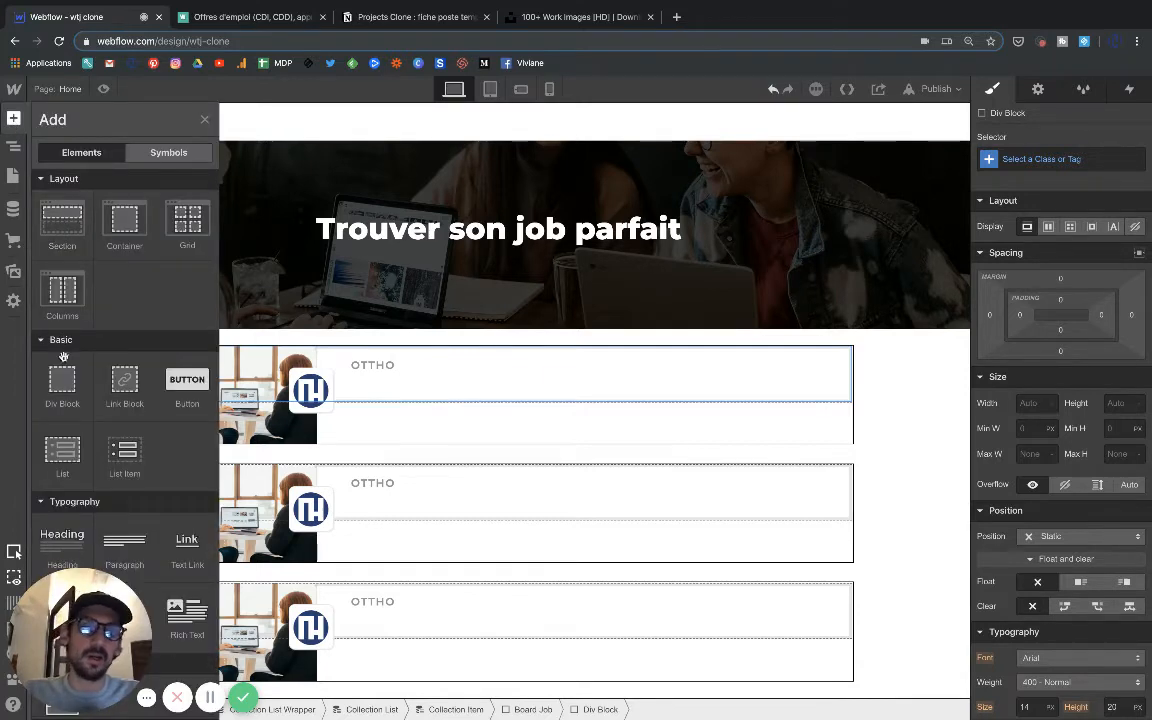
scroll(69, 514, "down", 2)
left_click(69, 514)
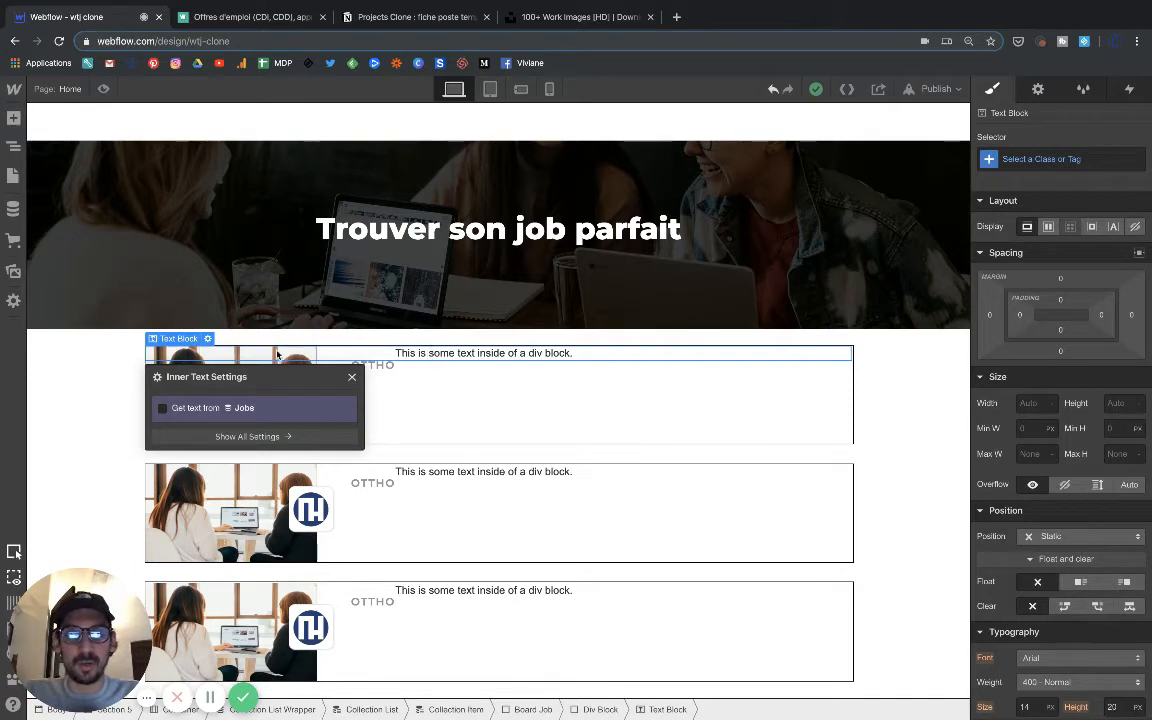
Float the new text block left, and try a left clear on it before undoing that clear.
left_click(1079, 584)
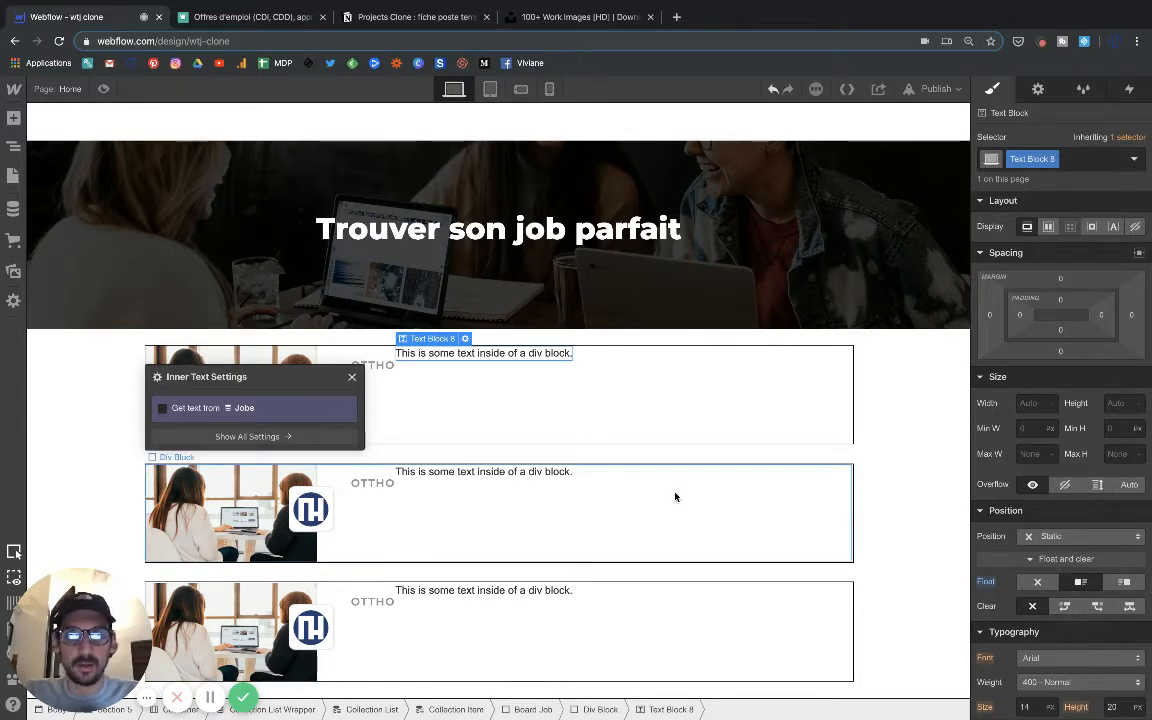
left_click(1064, 606)
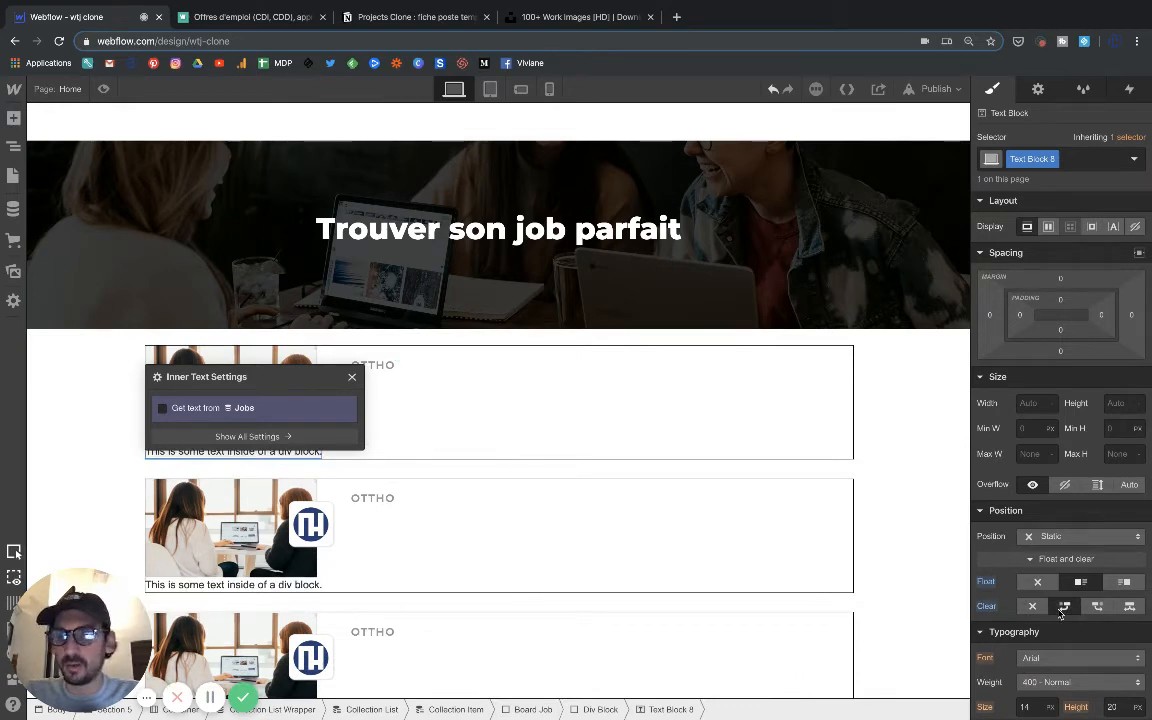
key("ctrl+z")
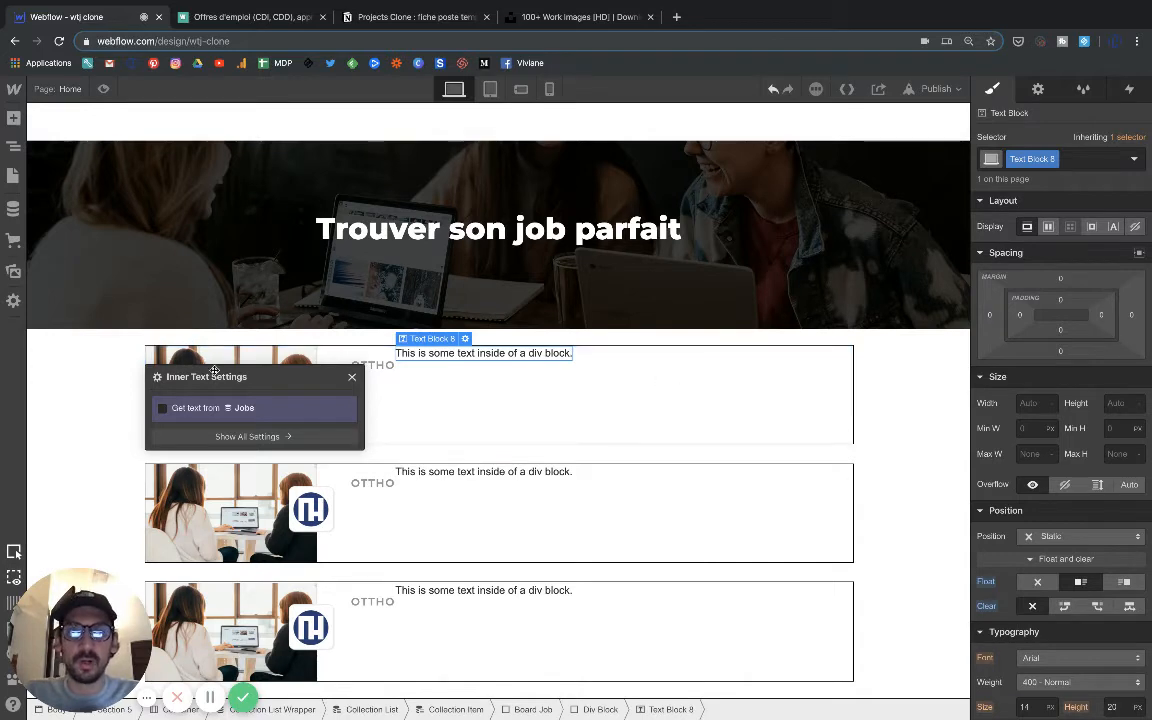
Bind the new text block's content to the Titre du poste field of the Jobs collection.
left_click(162, 408)
left_click(200, 428)
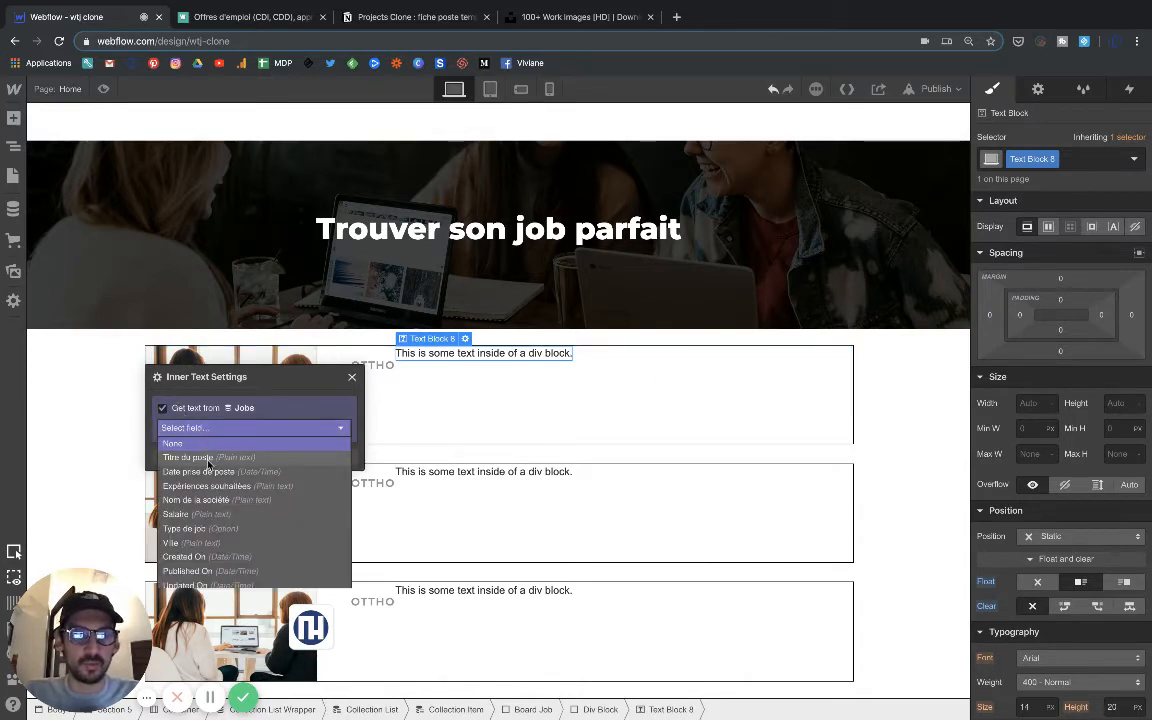
left_click(208, 459)
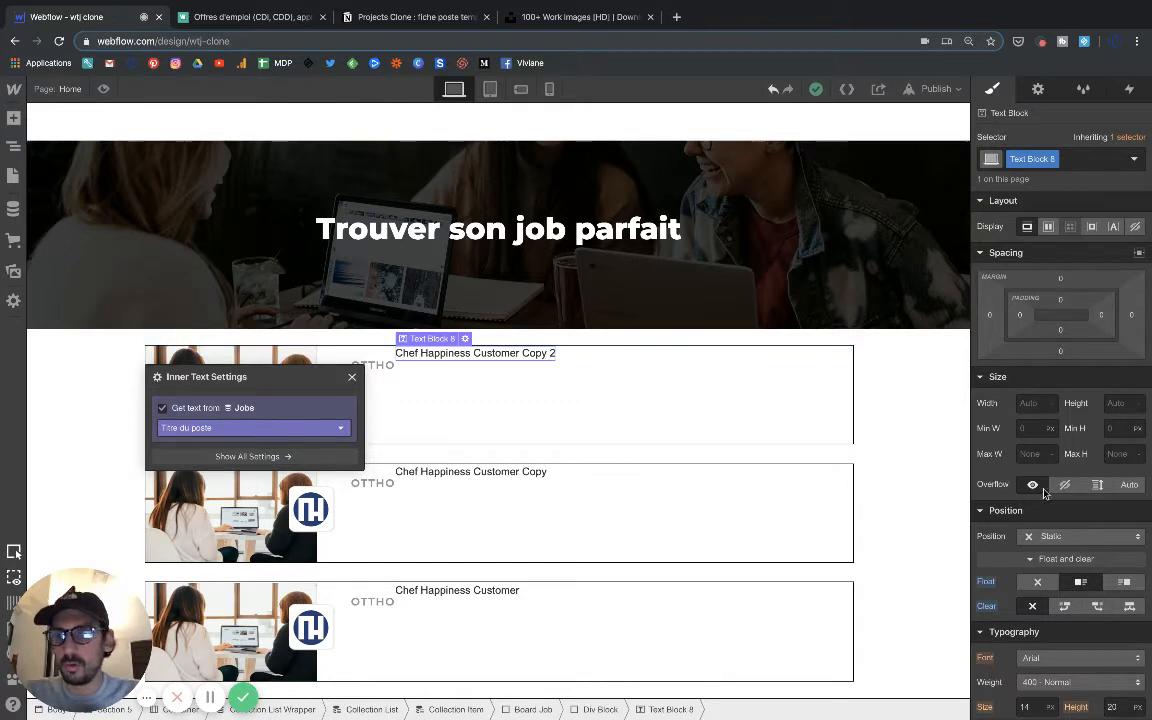
Set the job title text block's position to Relative with a top offset of 45 px.
scroll(1048, 509, "down", 1)
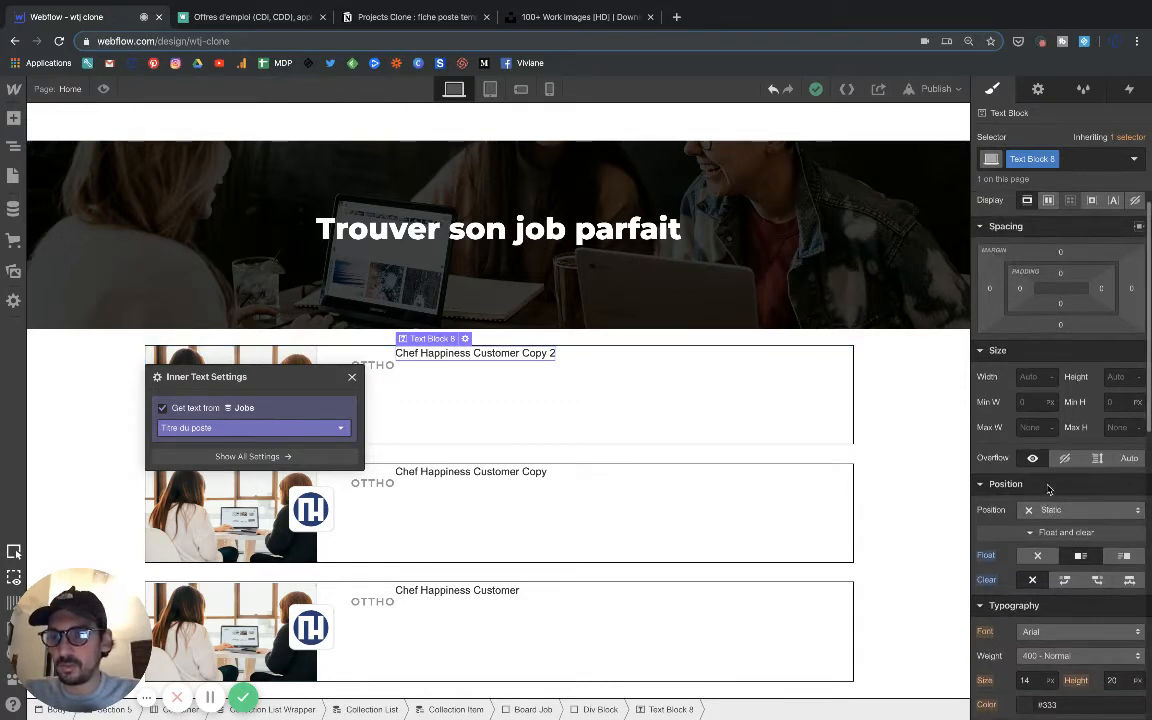
scroll(1048, 489, "up", 1)
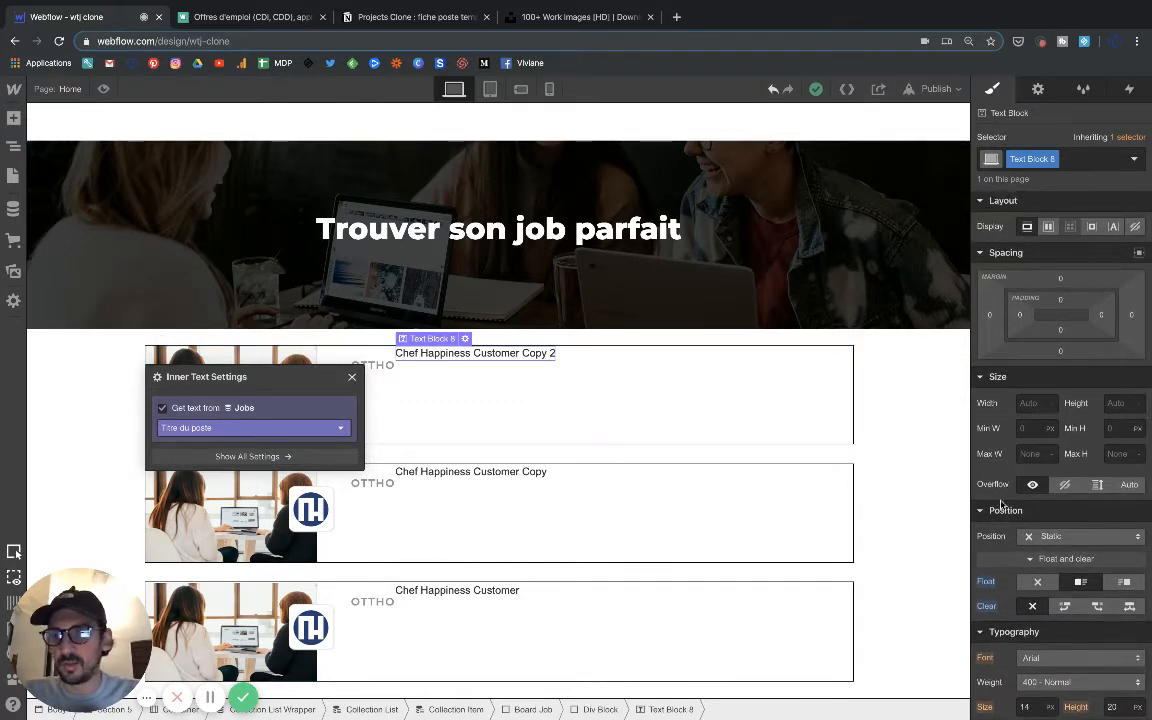
scroll(1000, 503, "down", 5)
left_click(1075, 407)
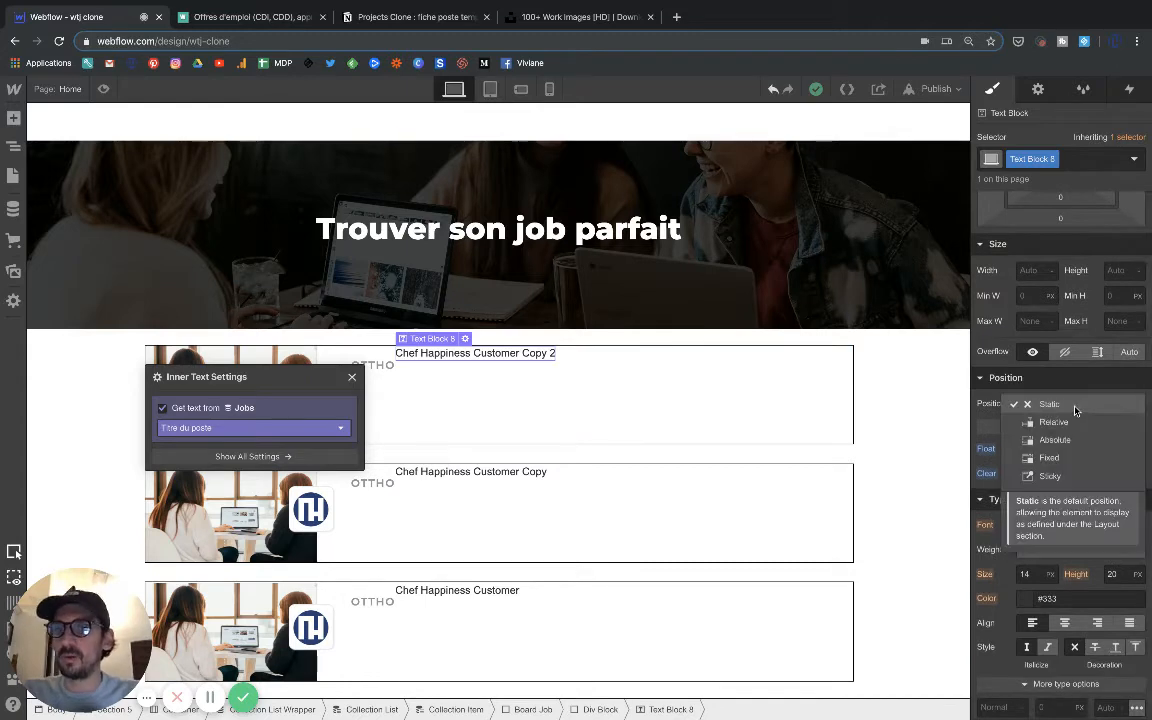
left_click(1052, 422)
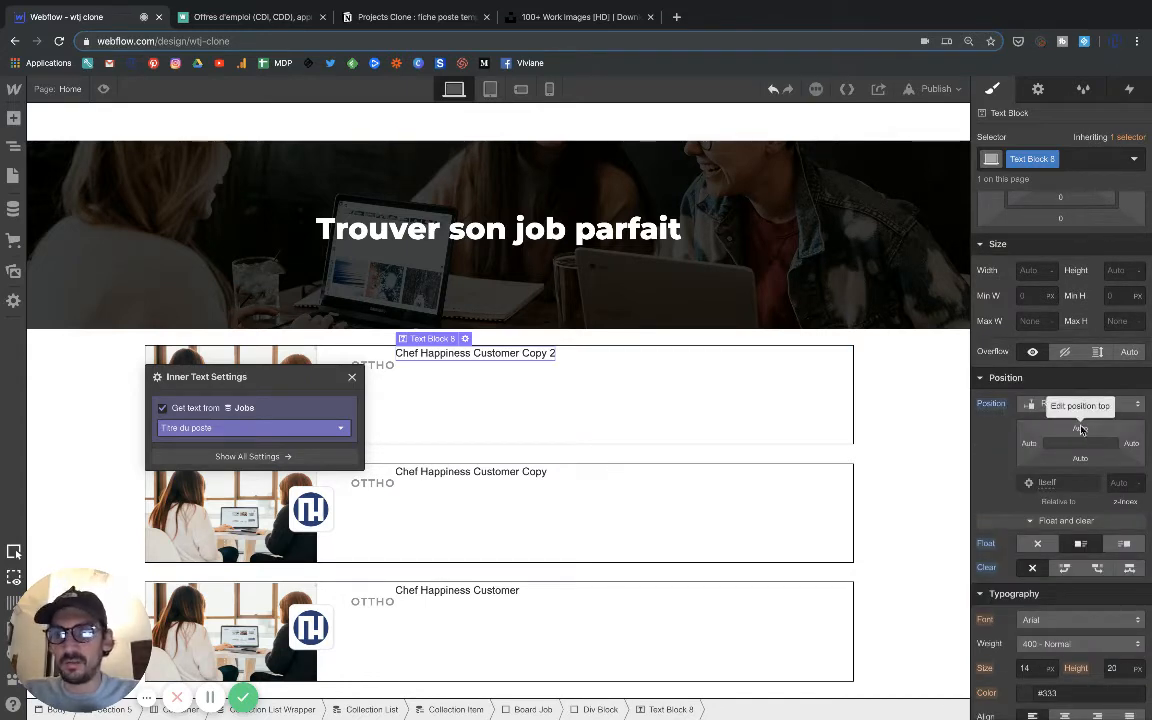
left_click_drag(1080, 429, 1058, 528)
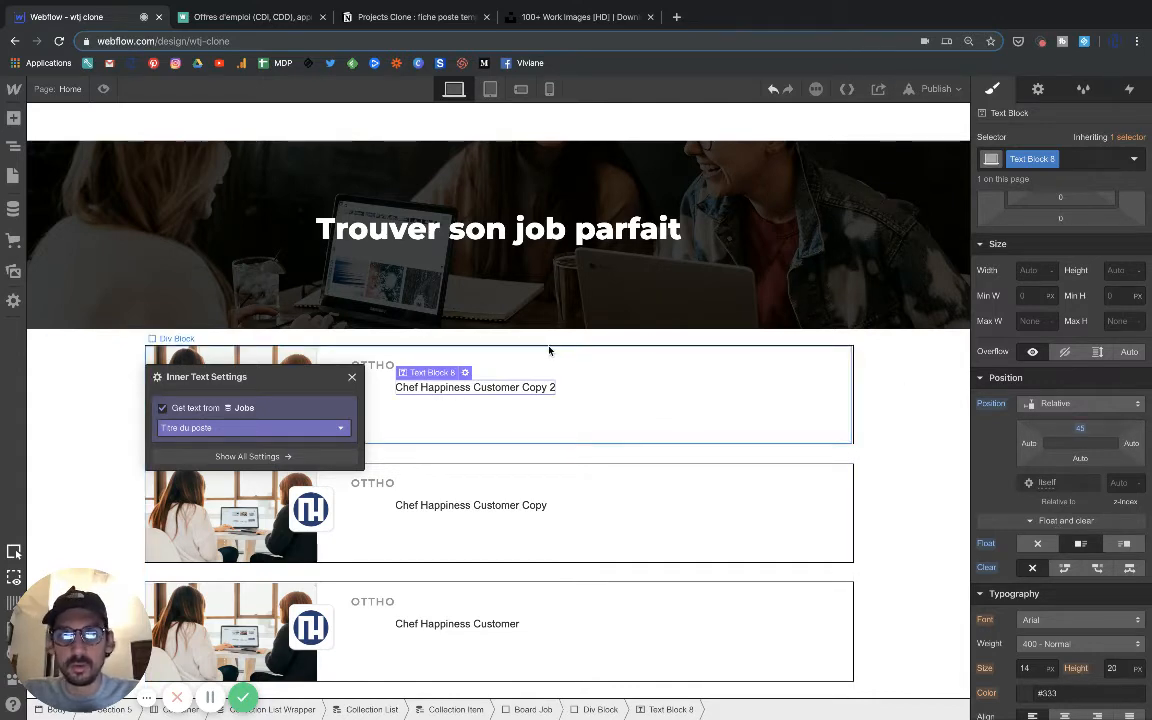
Set the job title text block's left offset to -59 px so it lines up under the company name.
left_click_drag(1035, 449, 892, 445)
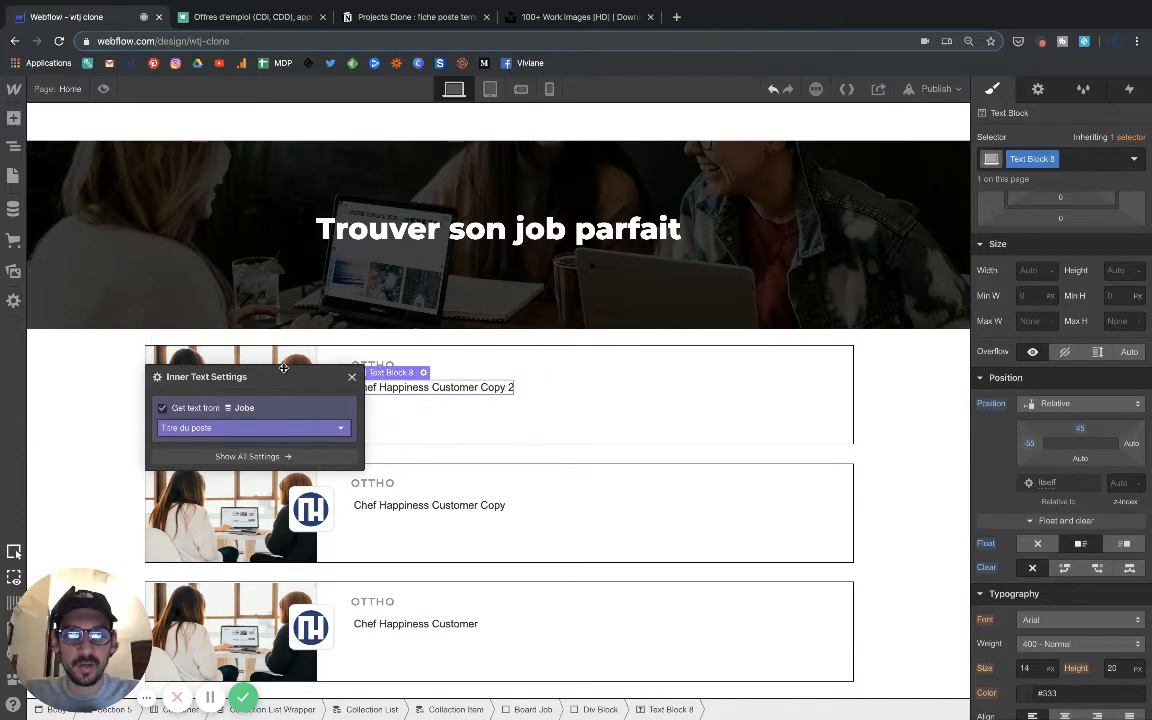
left_click(352, 377)
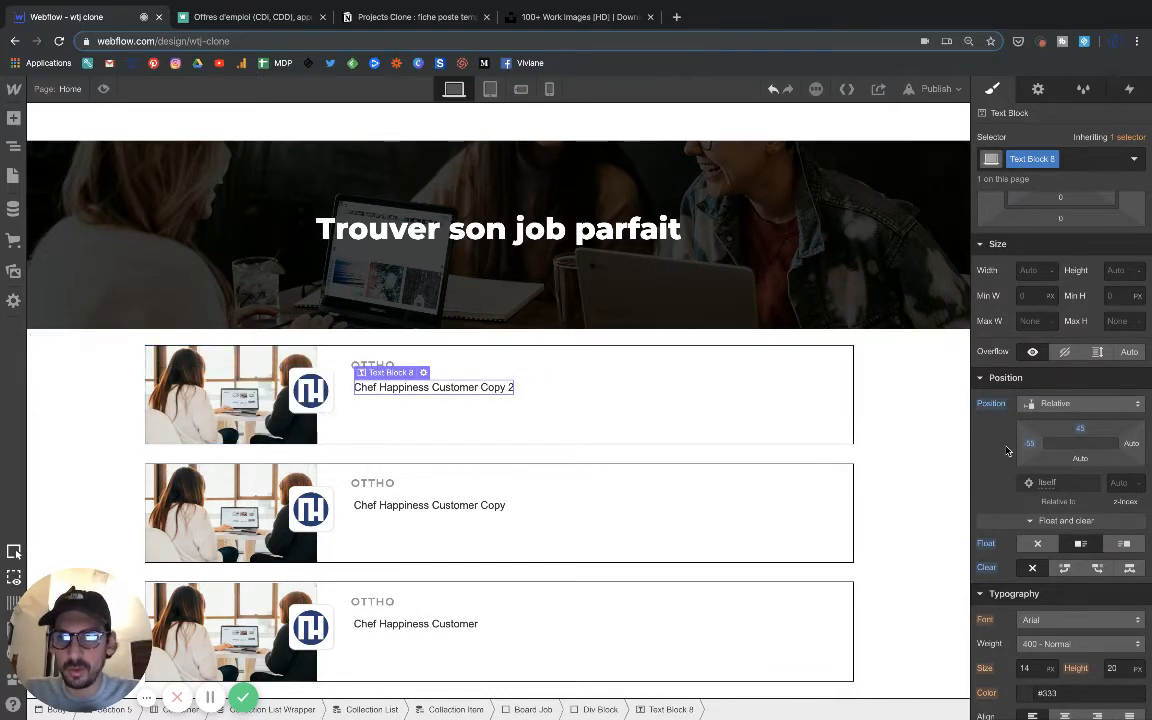
left_click_drag(1027, 444, 1023, 447)
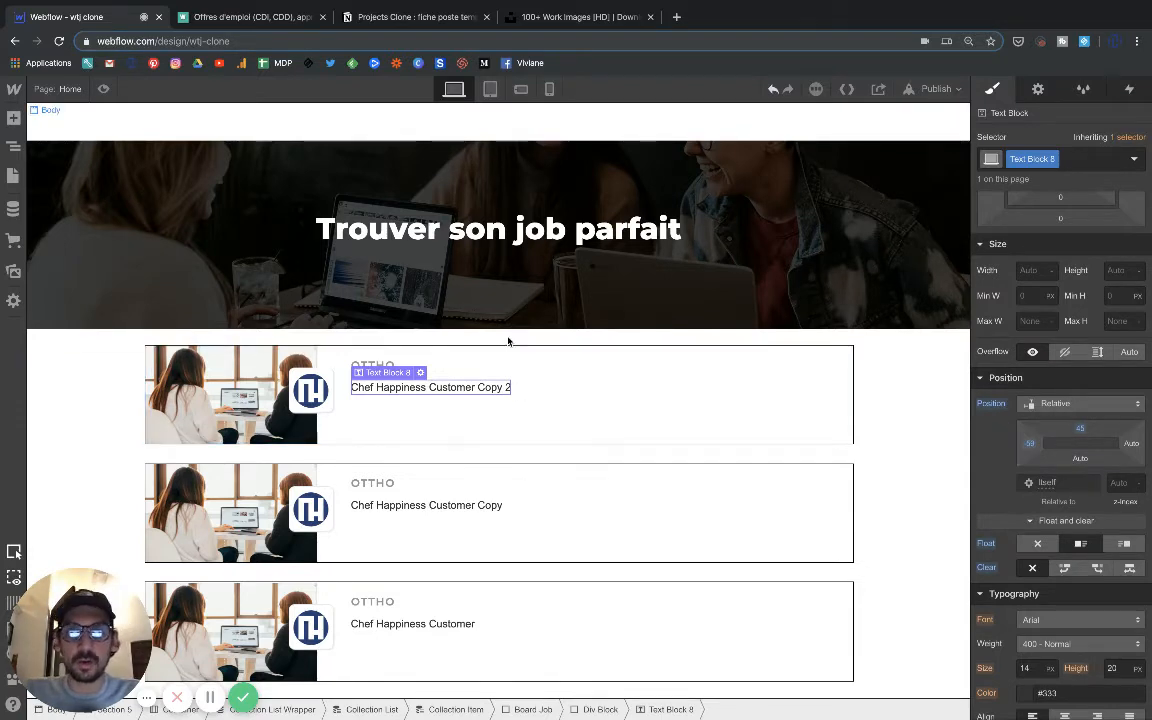
Set the job title's font to Montserrat with weight 700 - Bold.
scroll(1020, 510, "down", 3)
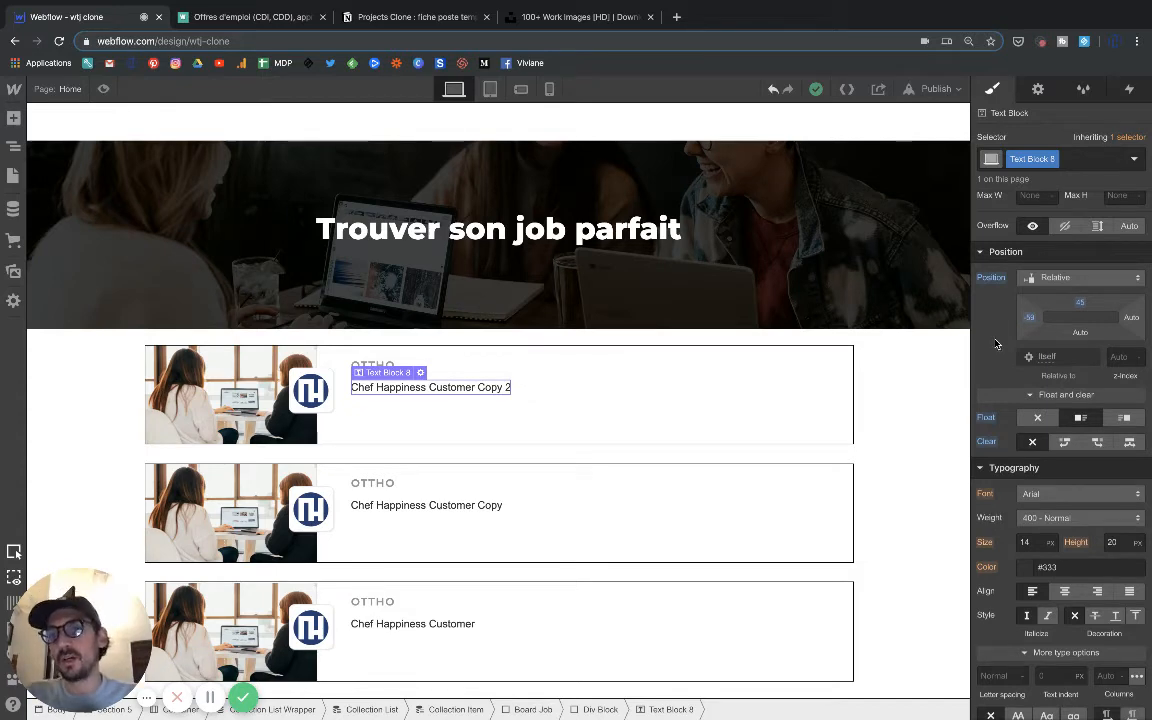
scroll(995, 344, "up", 1)
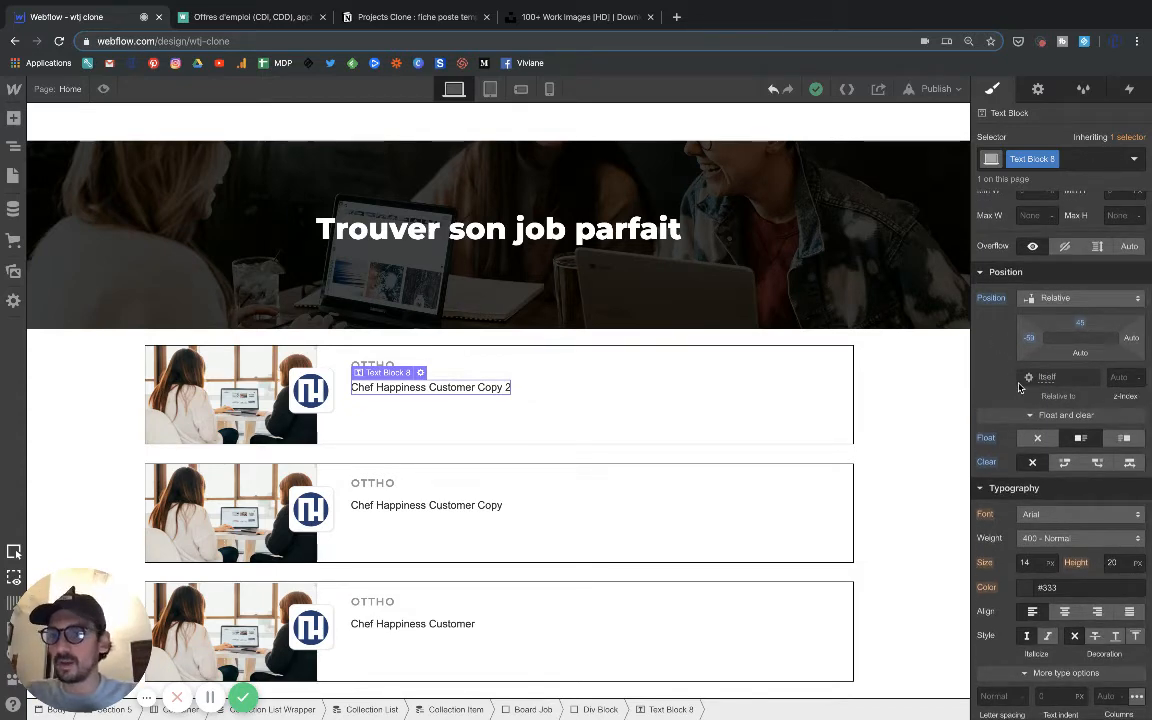
scroll(1024, 460, "down", 3)
scroll(1025, 460, "down", 2)
left_click(1049, 416)
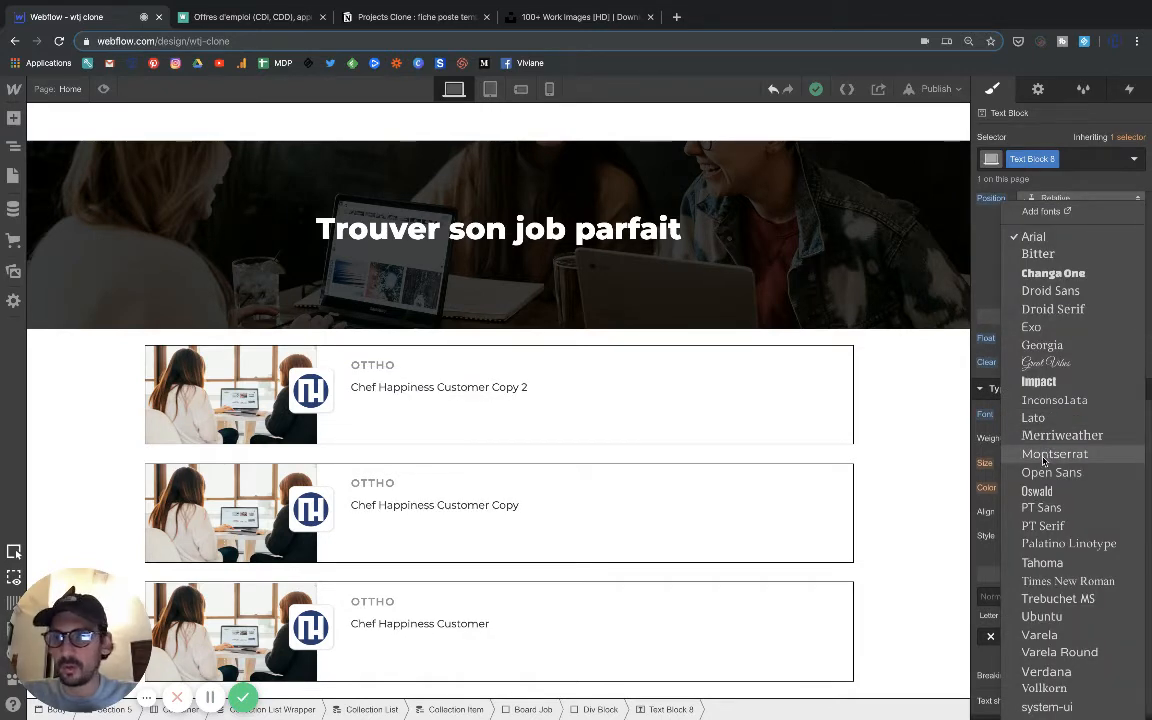
left_click(1045, 455)
left_click(1046, 440)
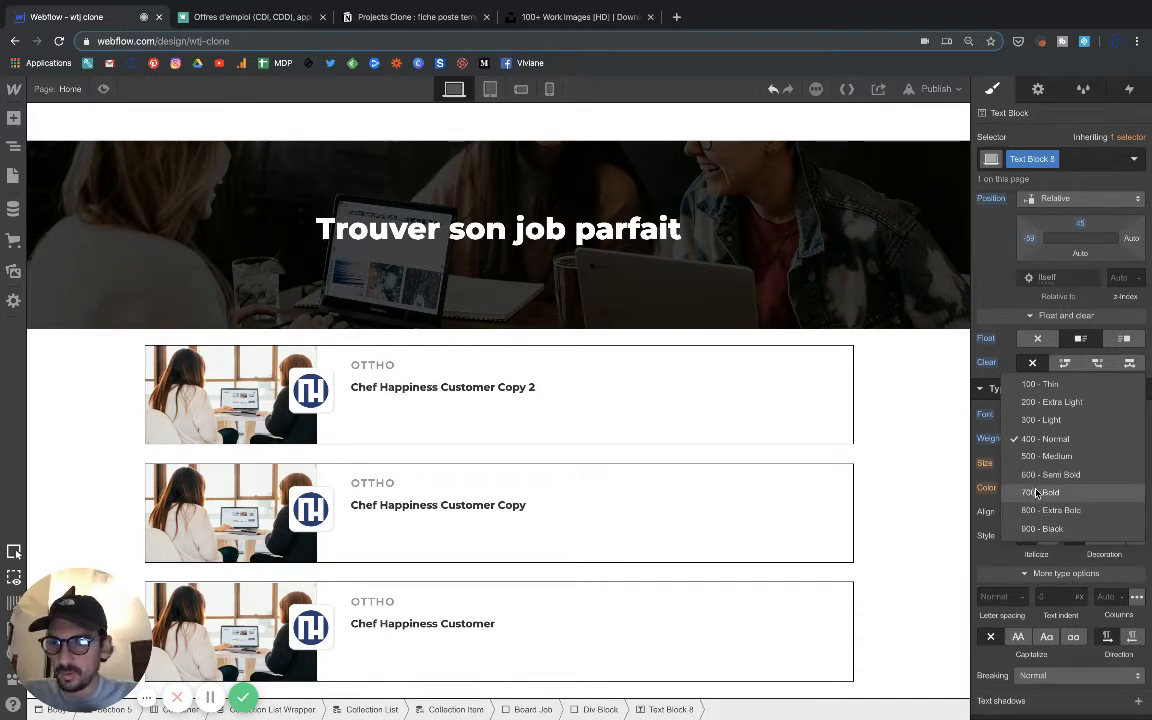
left_click(1037, 493)
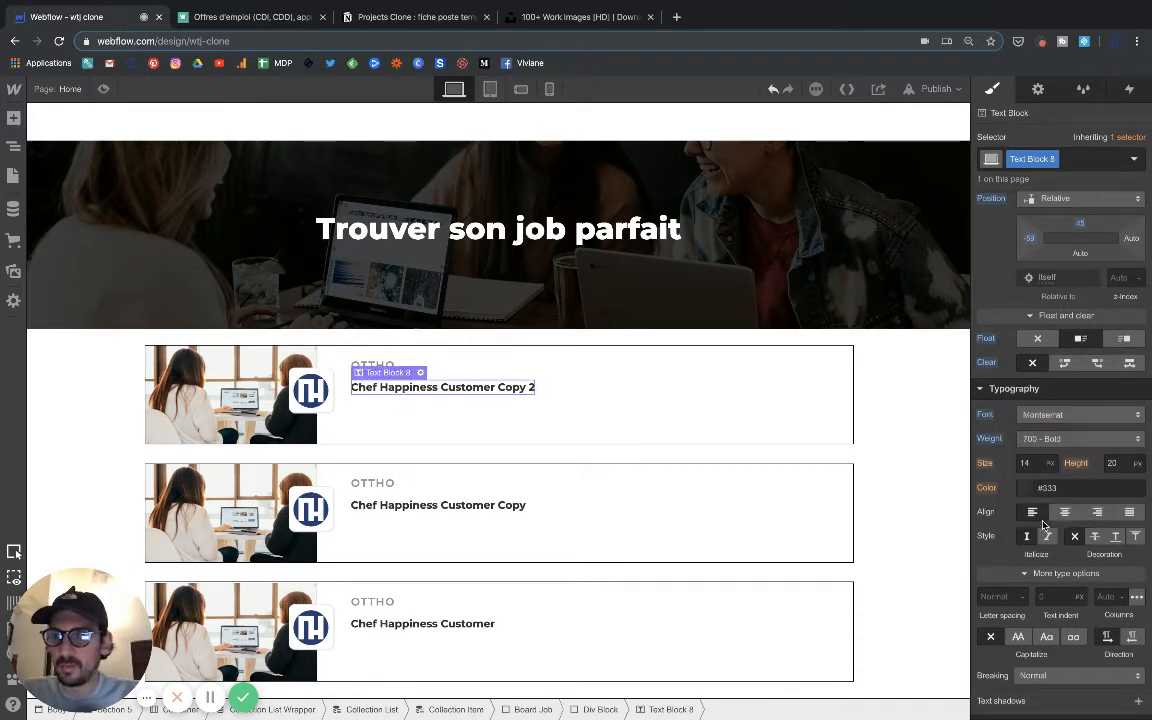
Make the job title all uppercase with a letter spacing of 1.8 px.
left_click(1019, 637)
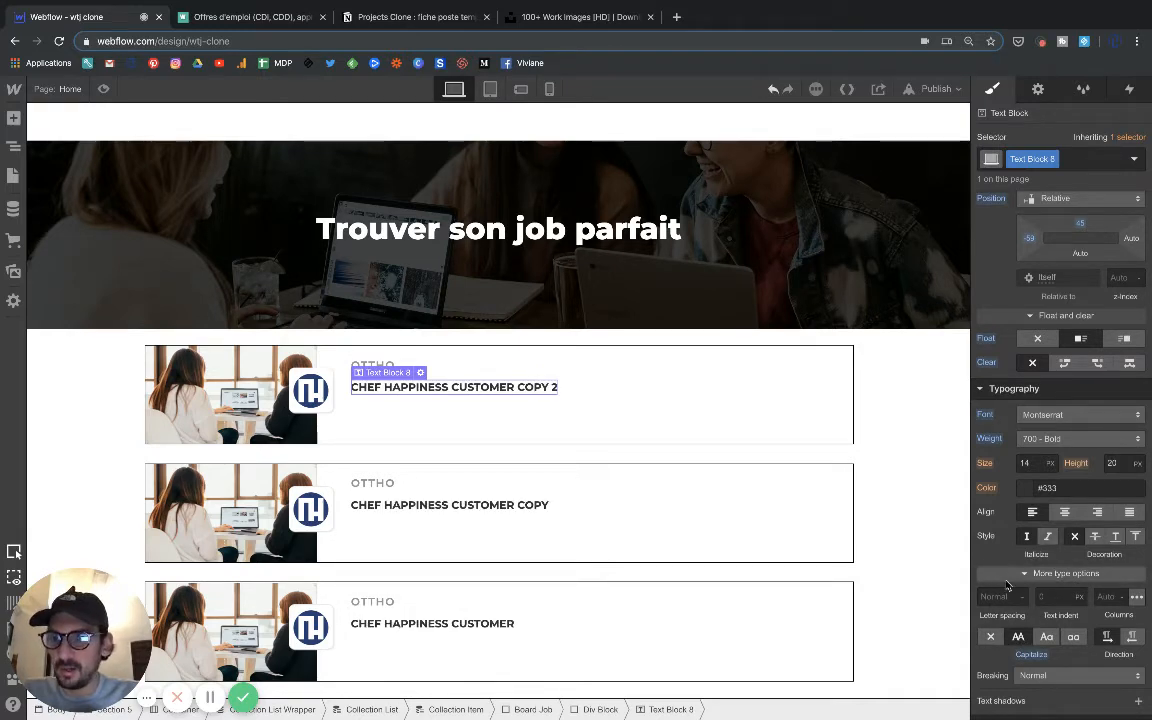
left_click(1005, 596)
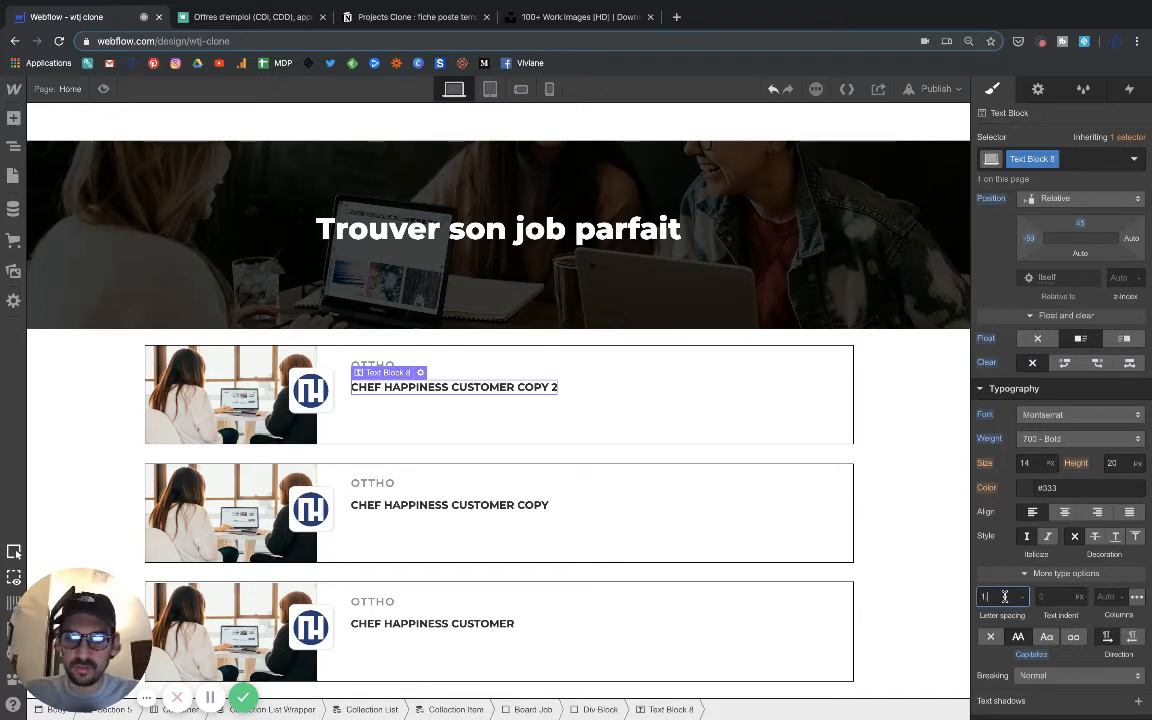
type("1.8")
key("Return")
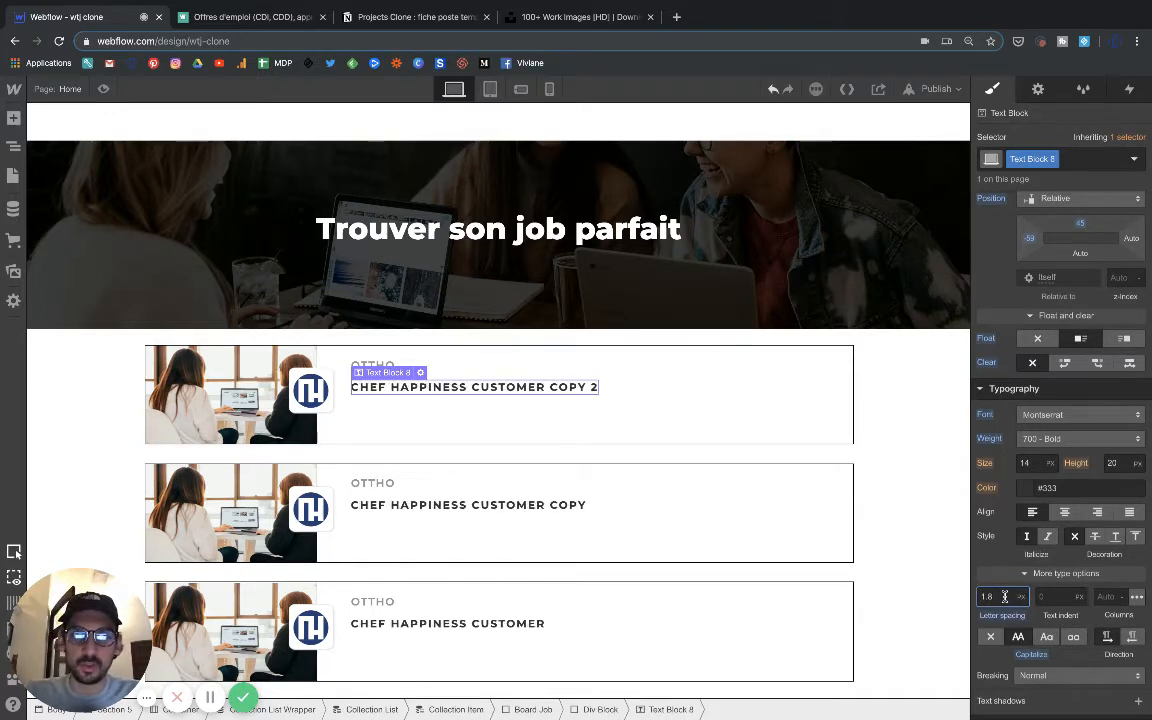
Set the job title's font size to 17 px and its line height to 17 px.
left_click(1027, 462)
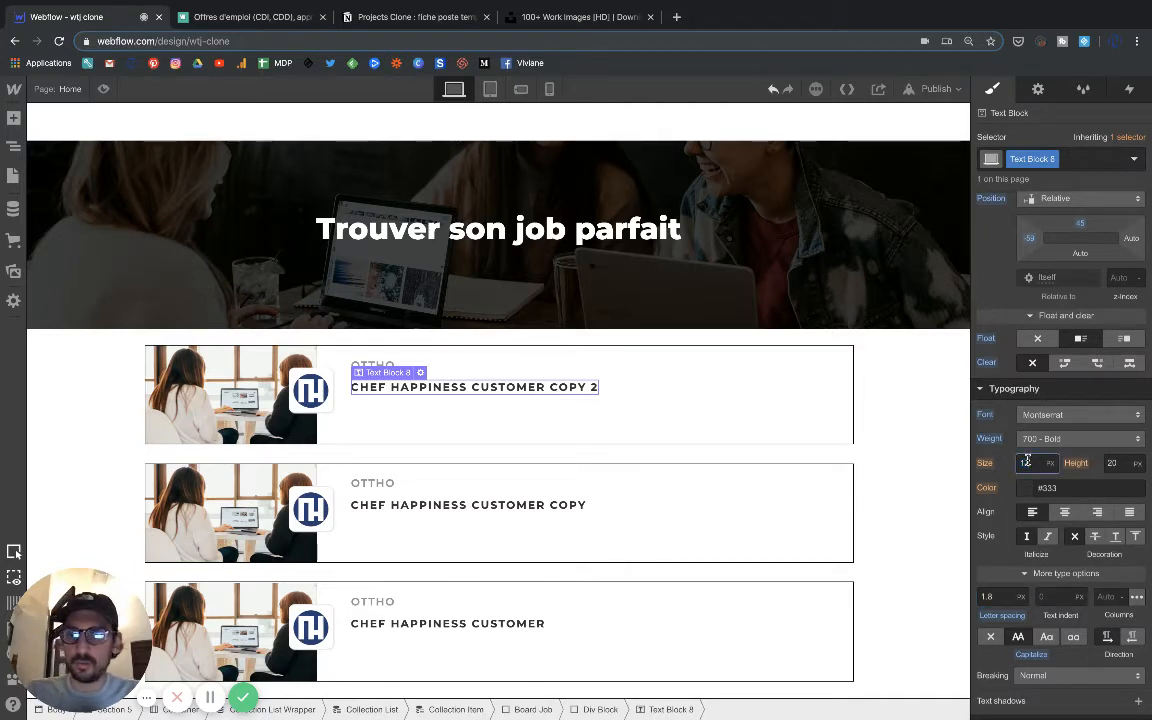
key("Up")
key("Up")
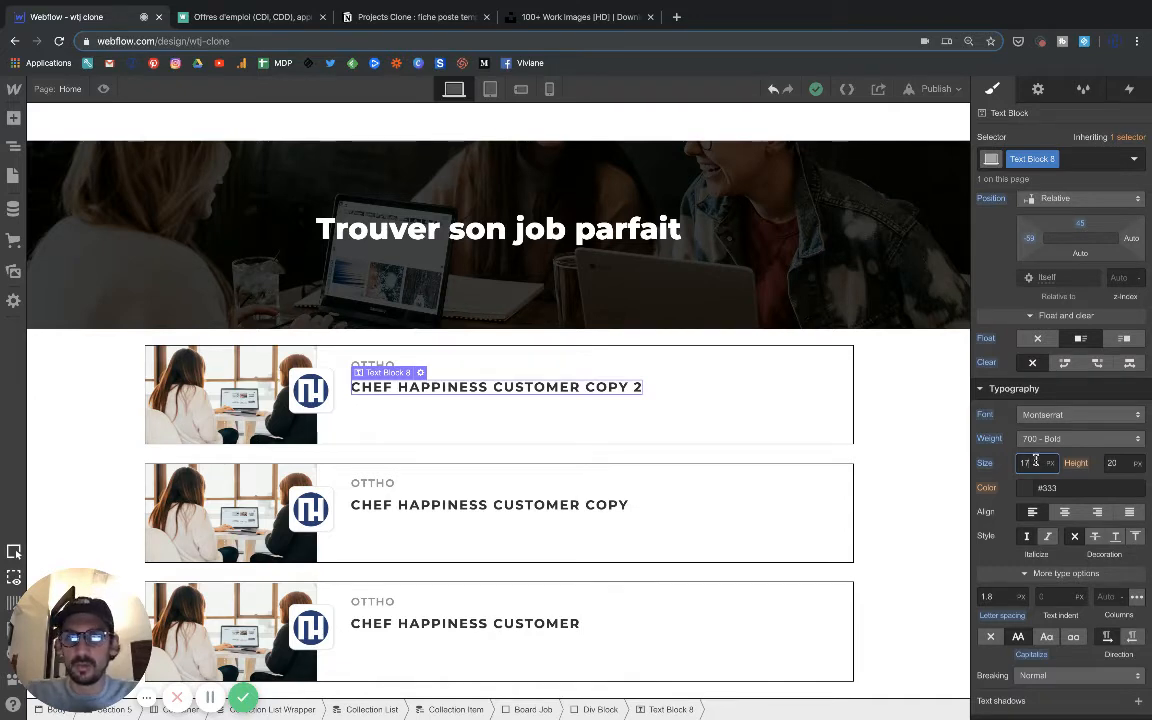
left_click(1113, 464)
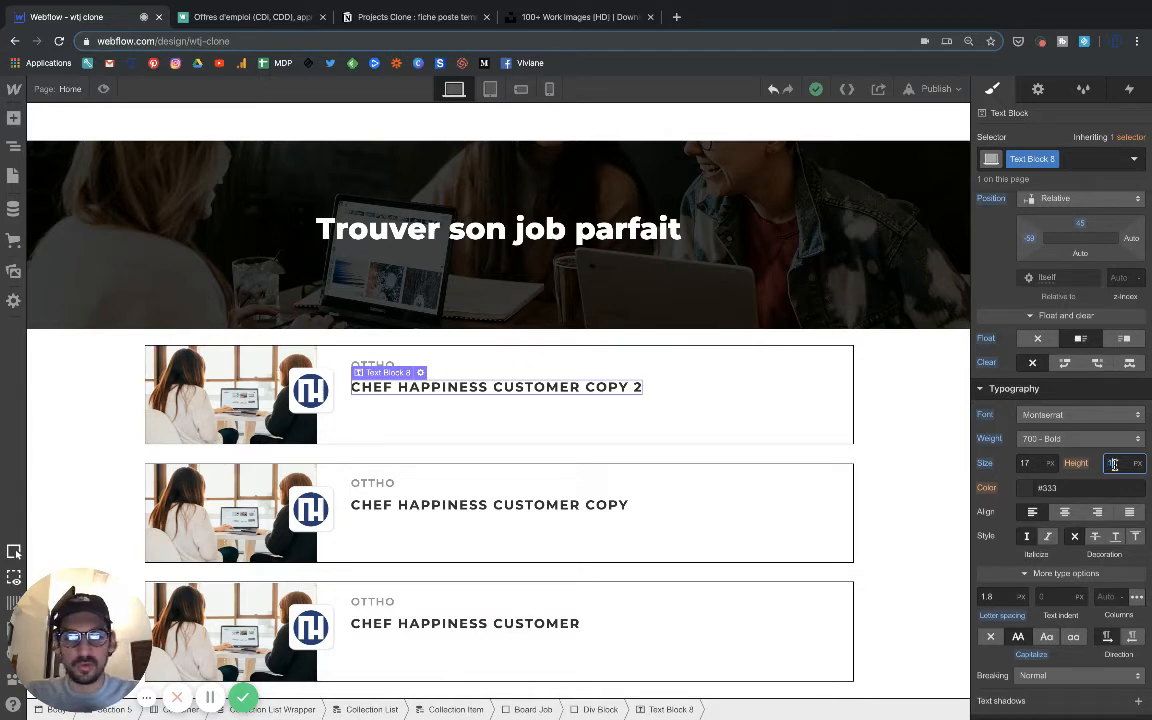
key("Return")
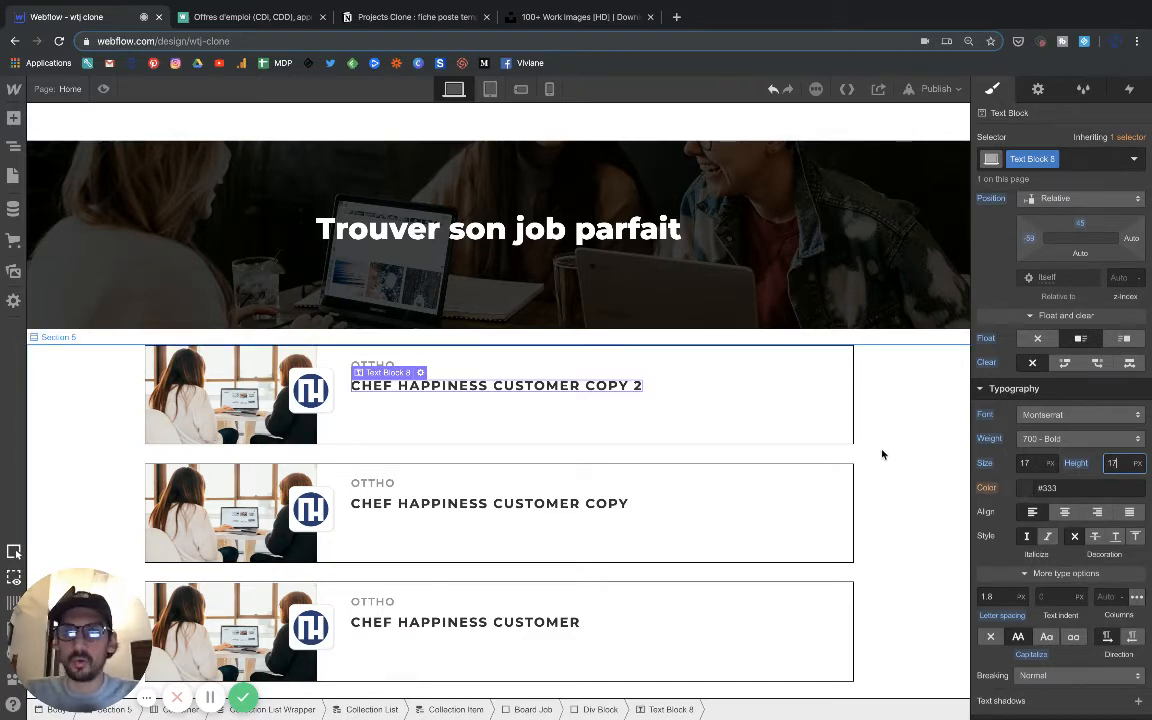
left_click(988, 480)
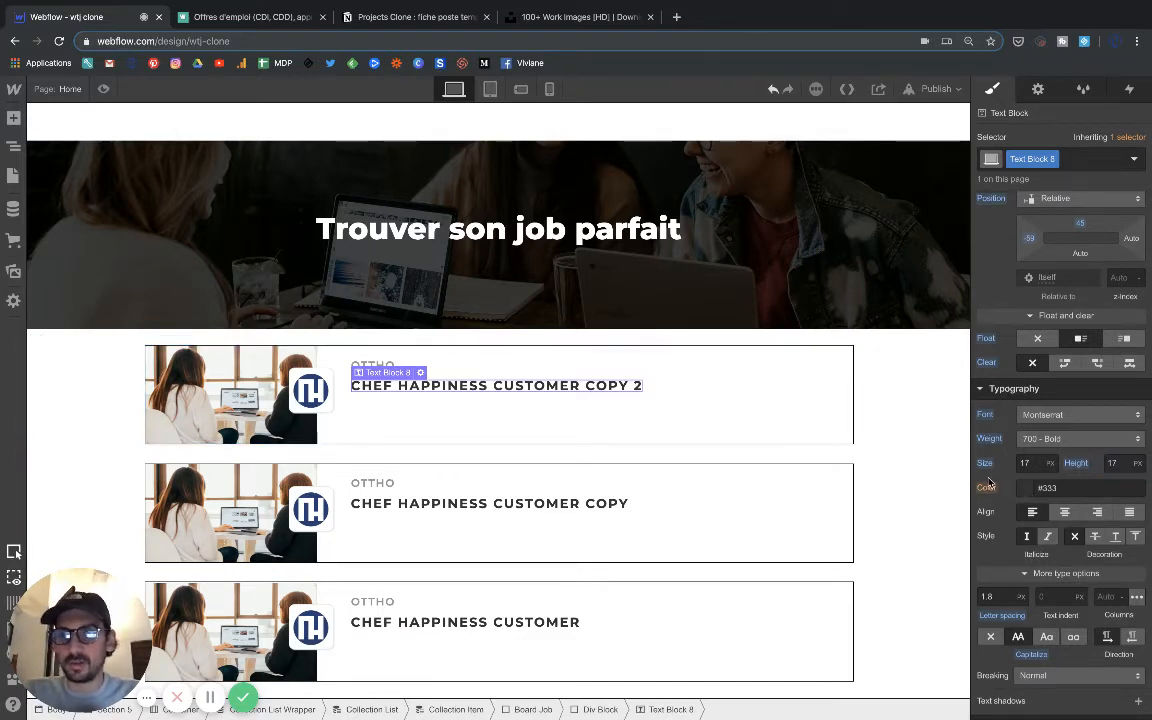
Compare with the job cards on the Welcome to the Jungle page and set the company name's font size to 12 px.
left_click(560, 430)
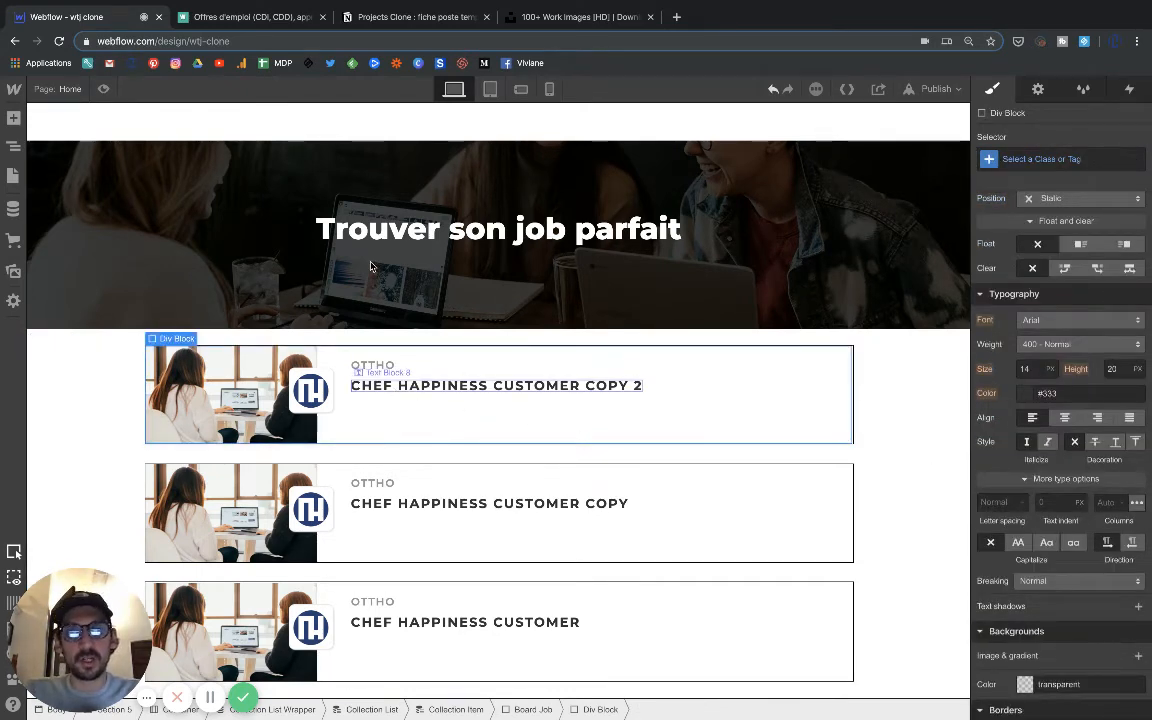
left_click(250, 17)
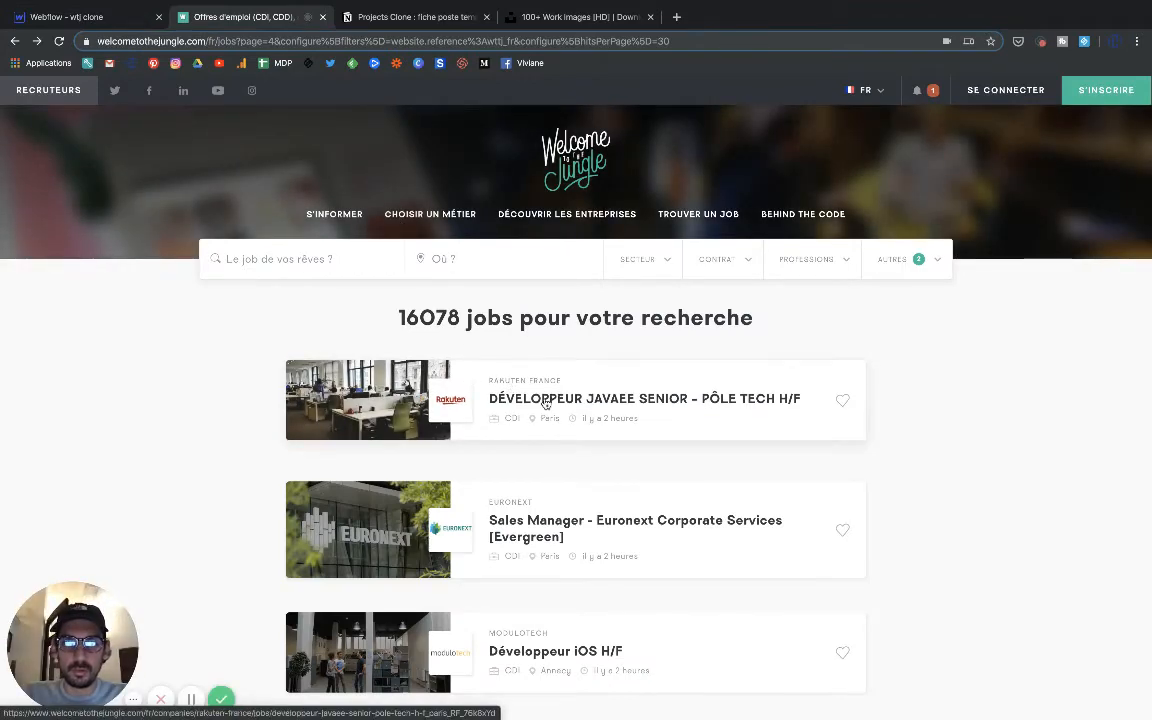
left_click(60, 17)
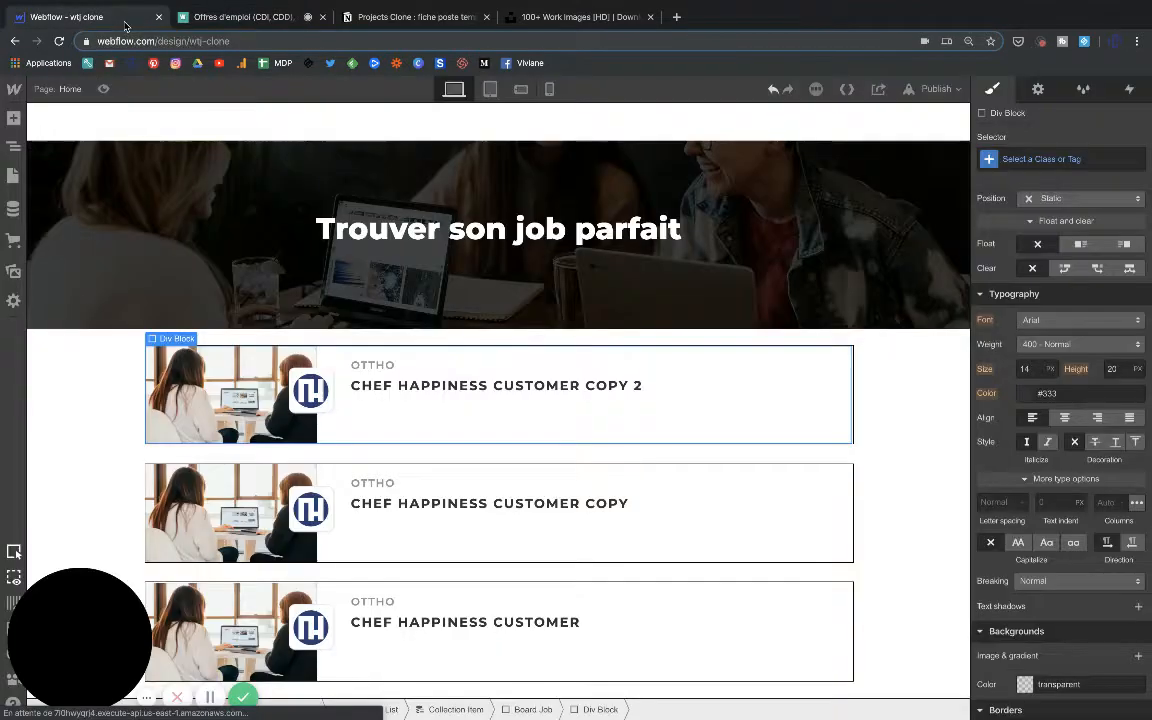
left_click(372, 365)
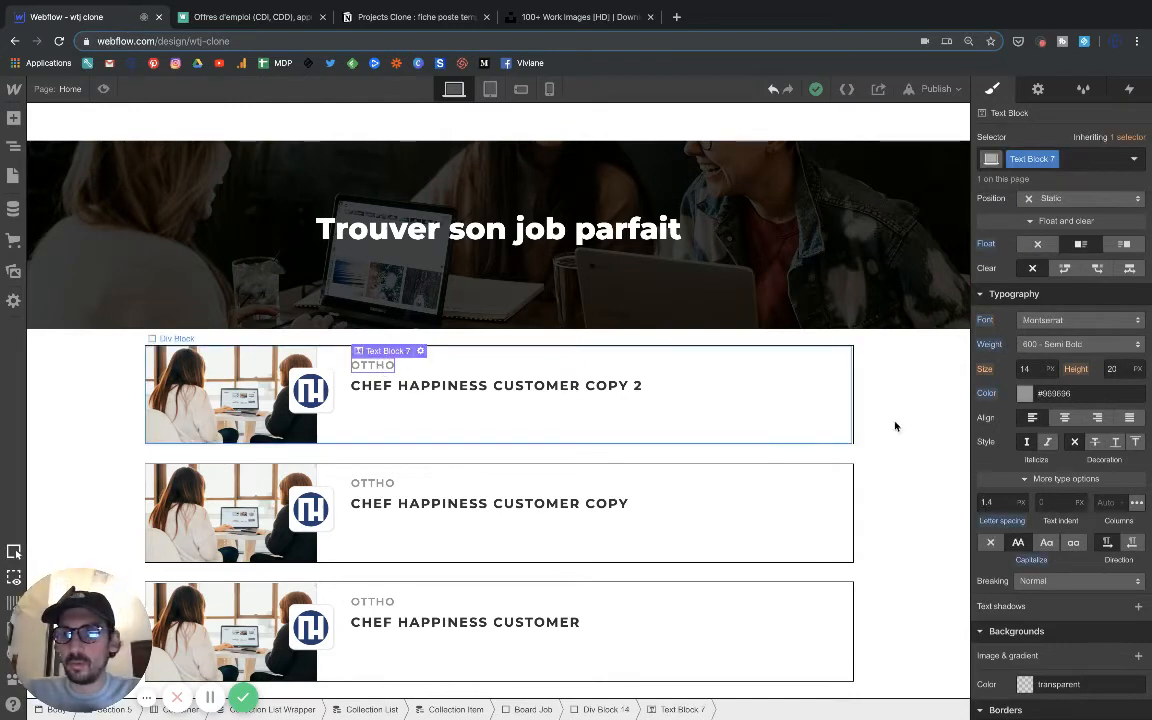
left_click(1026, 366)
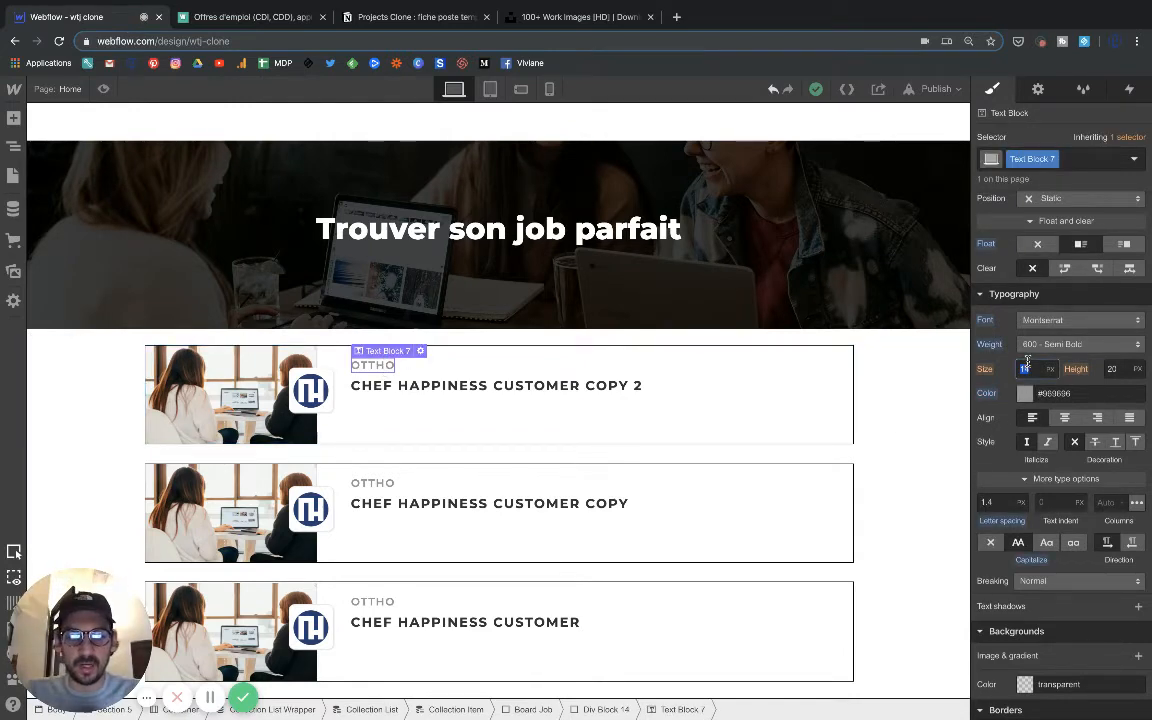
type("12")
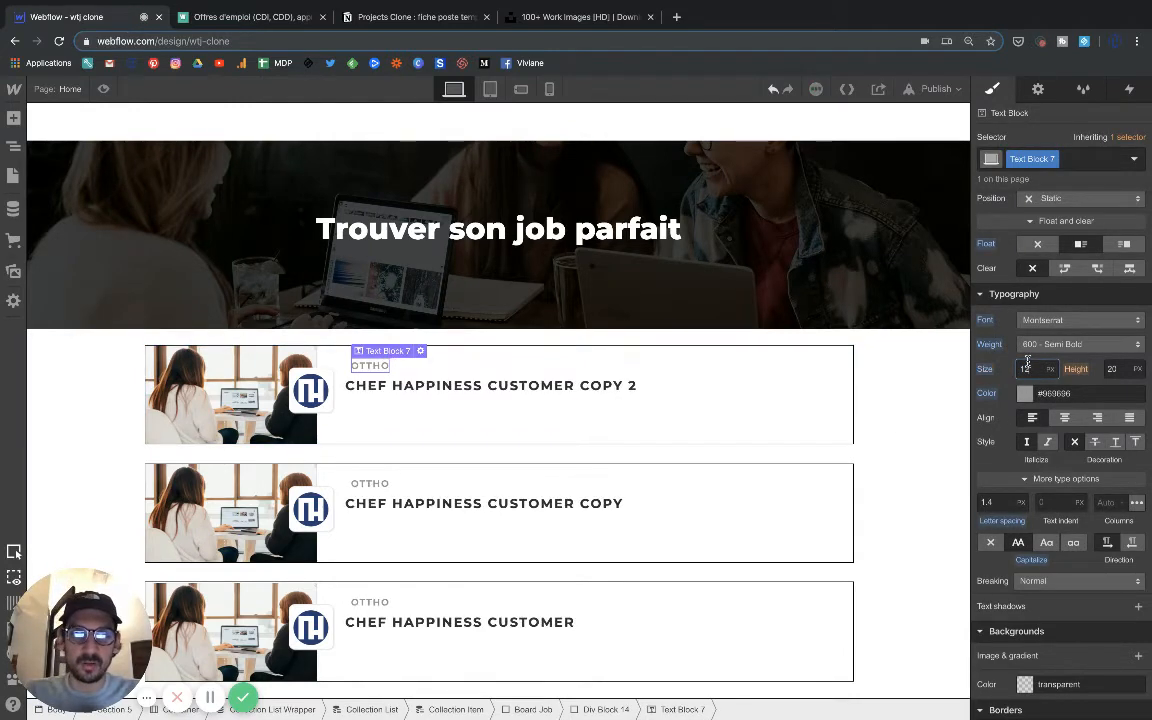
Float left the div block that wraps the job title.
left_click(378, 380)
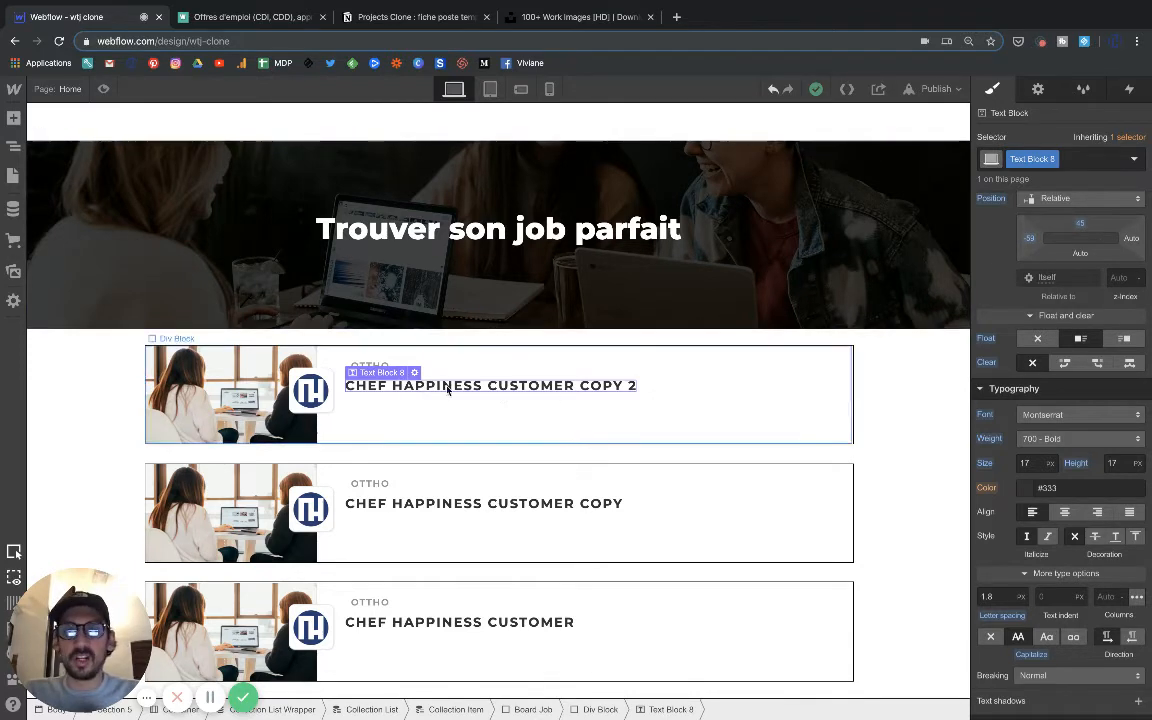
left_click(376, 358)
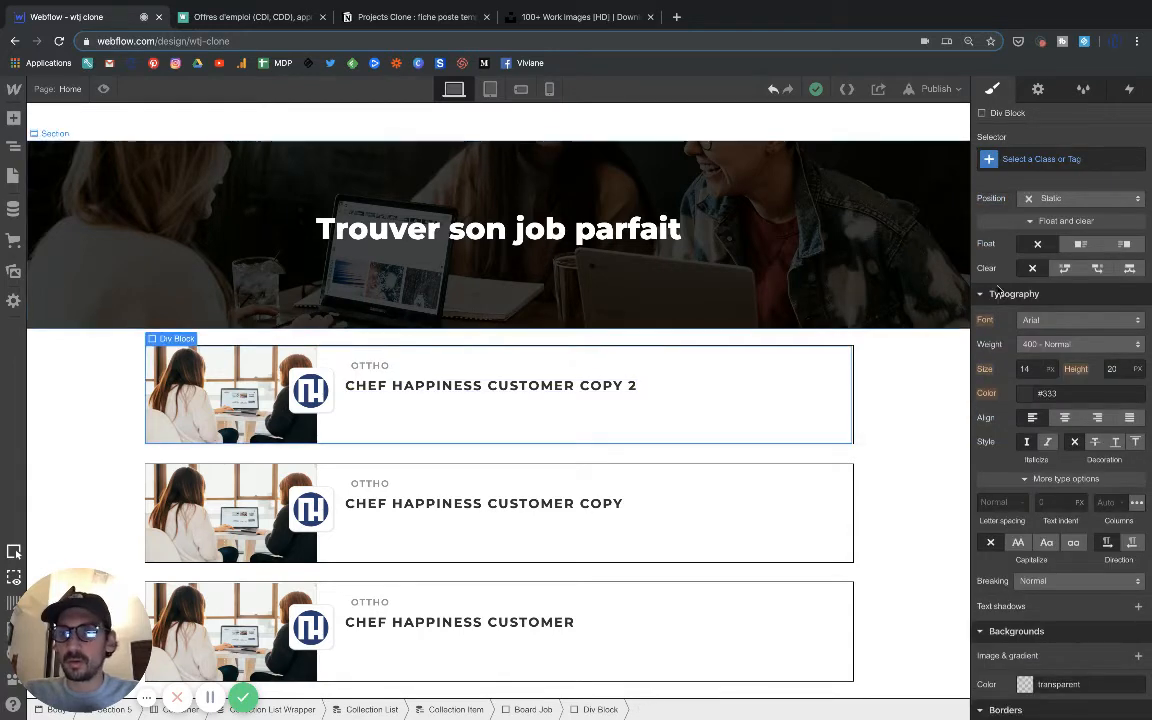
scroll(1036, 311, "up", 3)
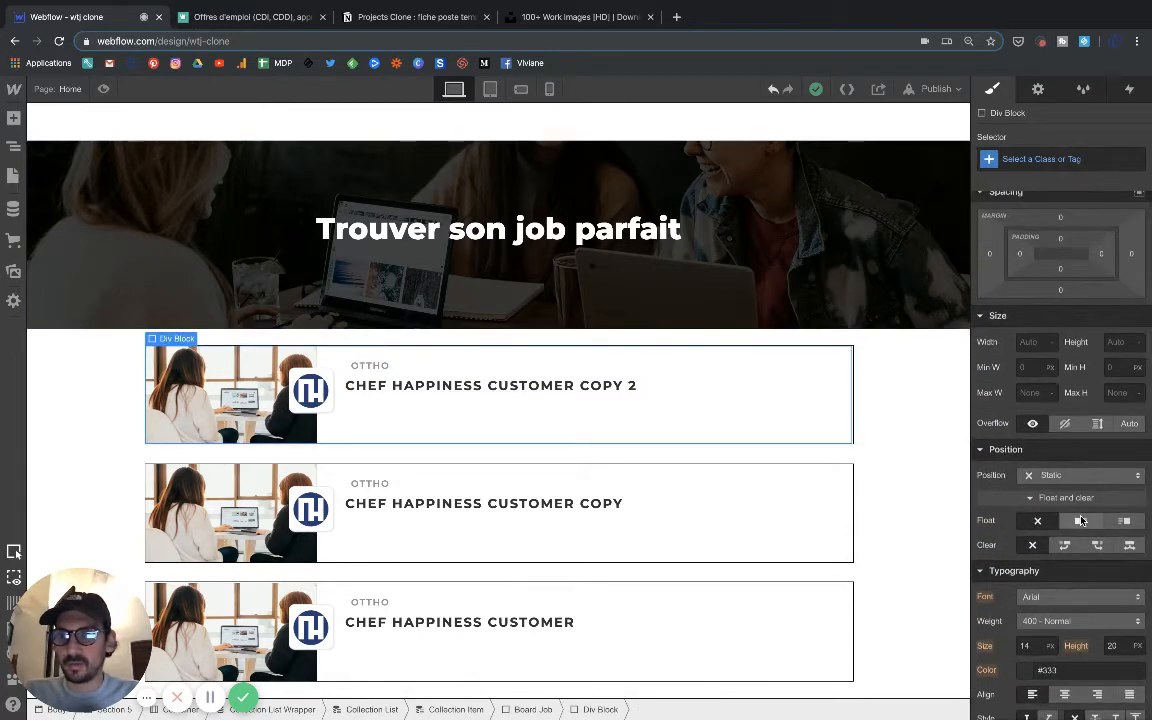
left_click(1080, 521)
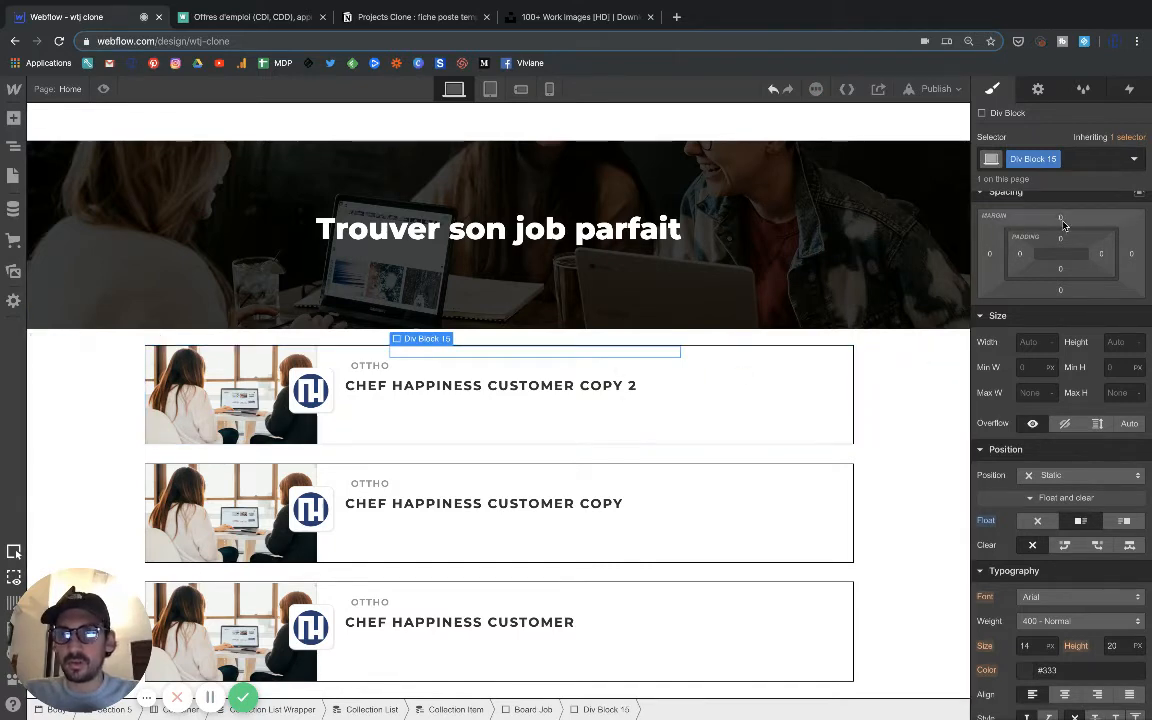
scroll(1063, 398, "down", 1)
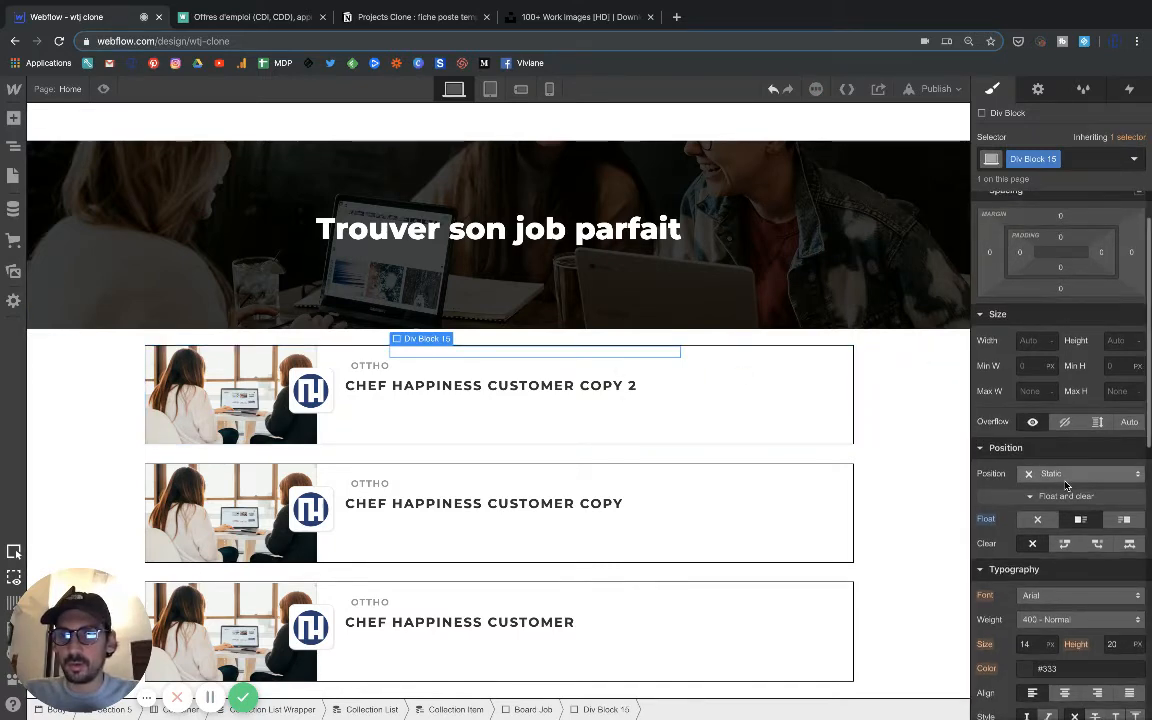
Set the job title's wrapping div block to Relative position with a top offset of 45 px and a left offset of -59 px.
left_click(484, 393)
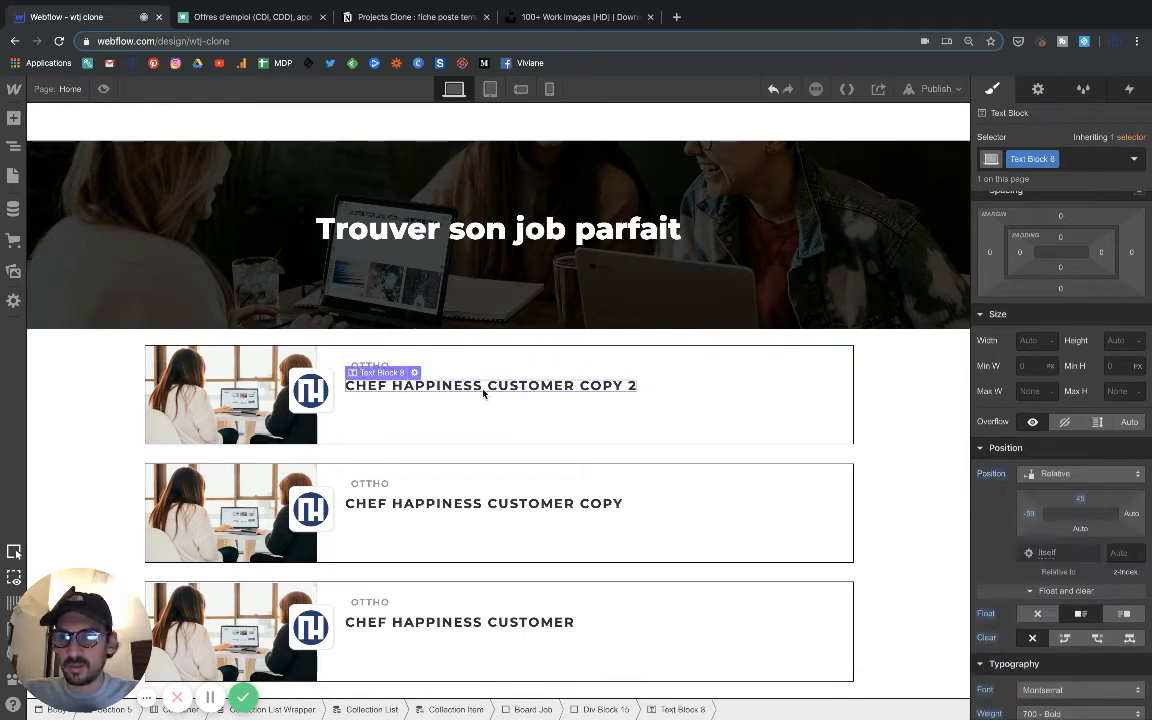
left_click(503, 357)
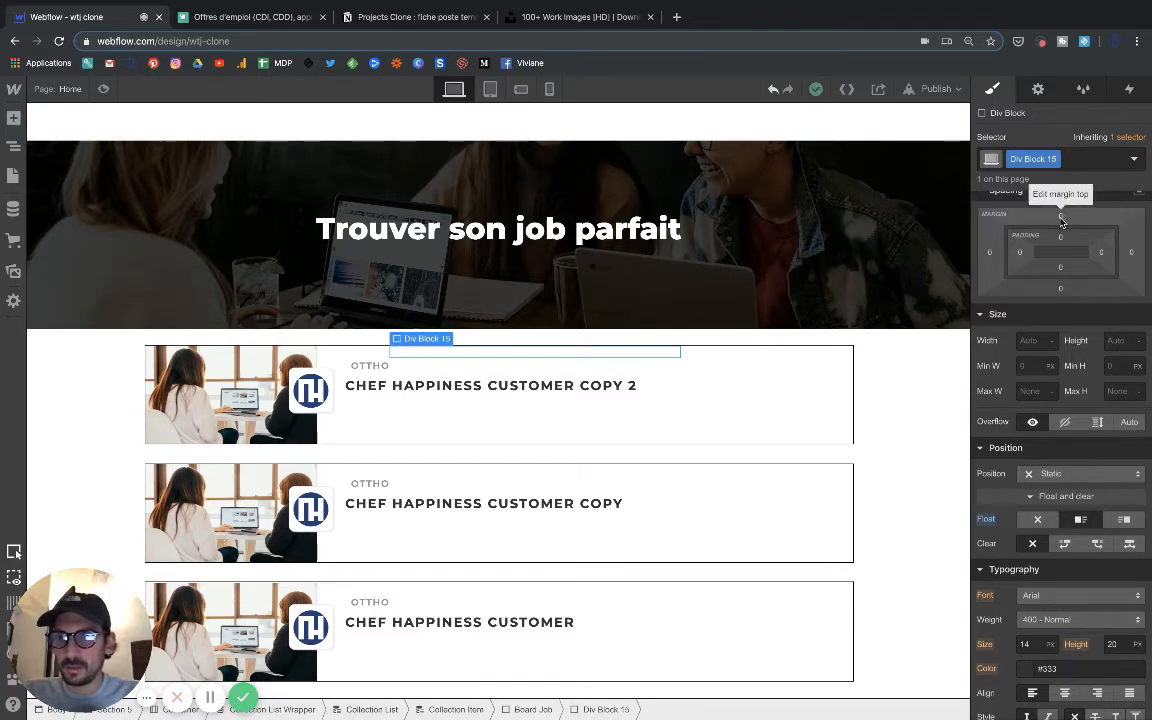
left_click(1063, 474)
left_click(1055, 492)
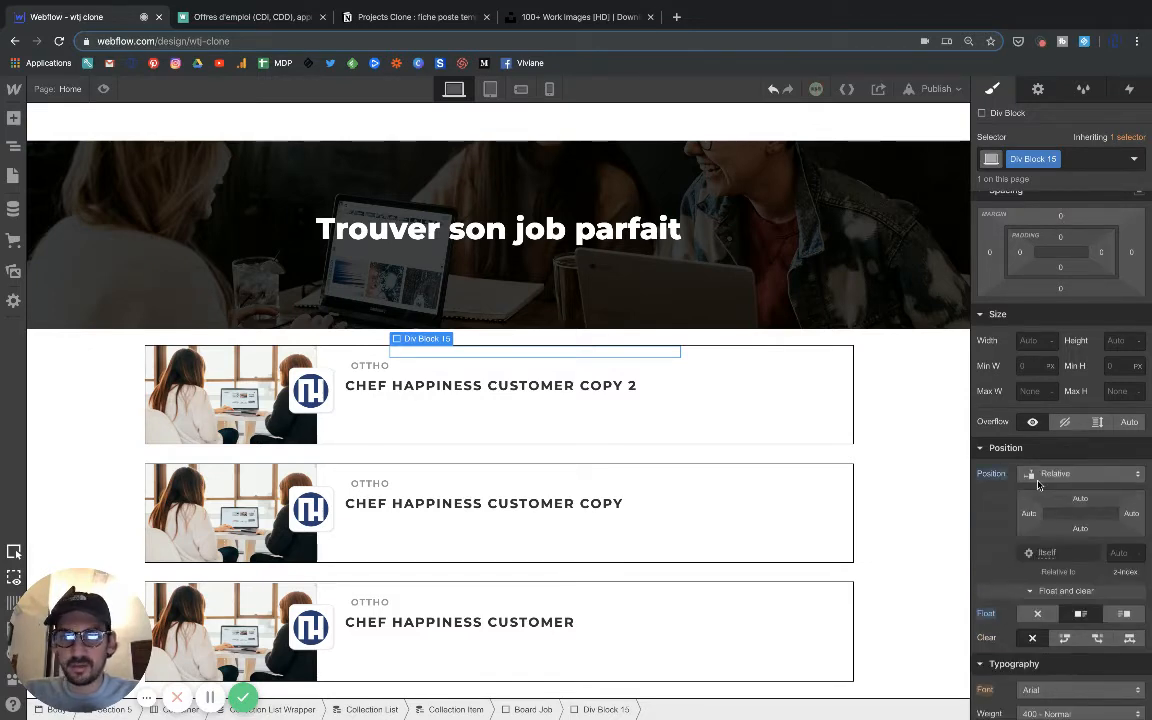
left_click(1081, 500)
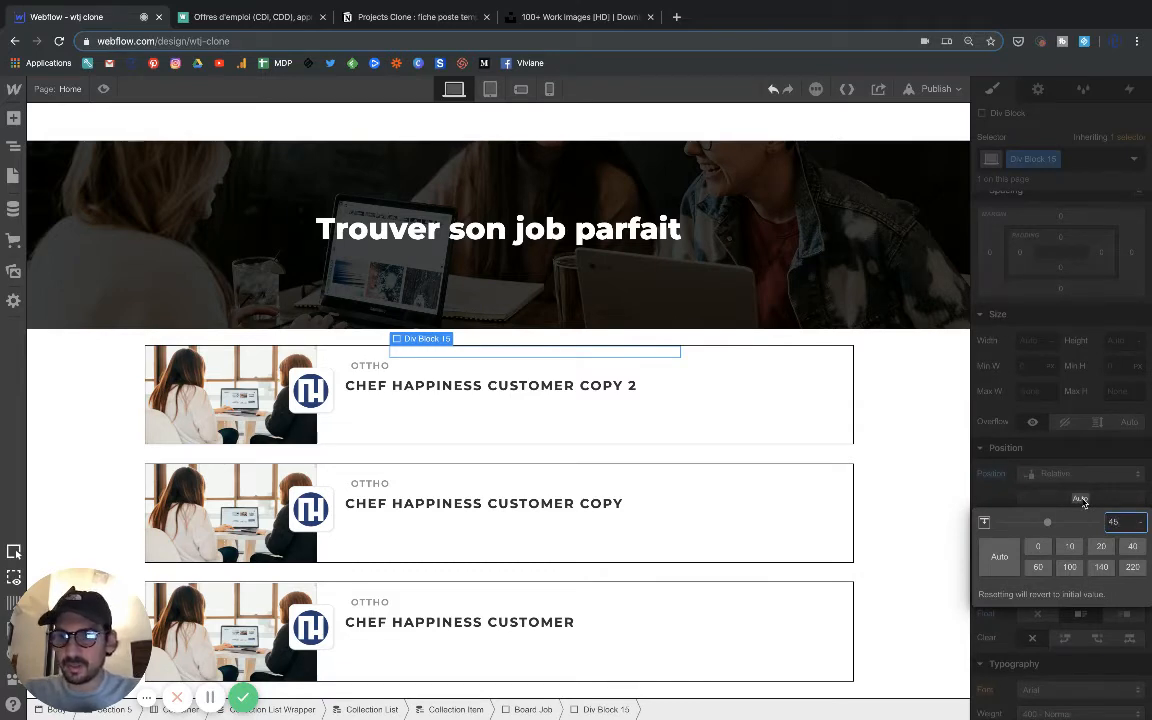
key("Return")
left_click(1028, 514)
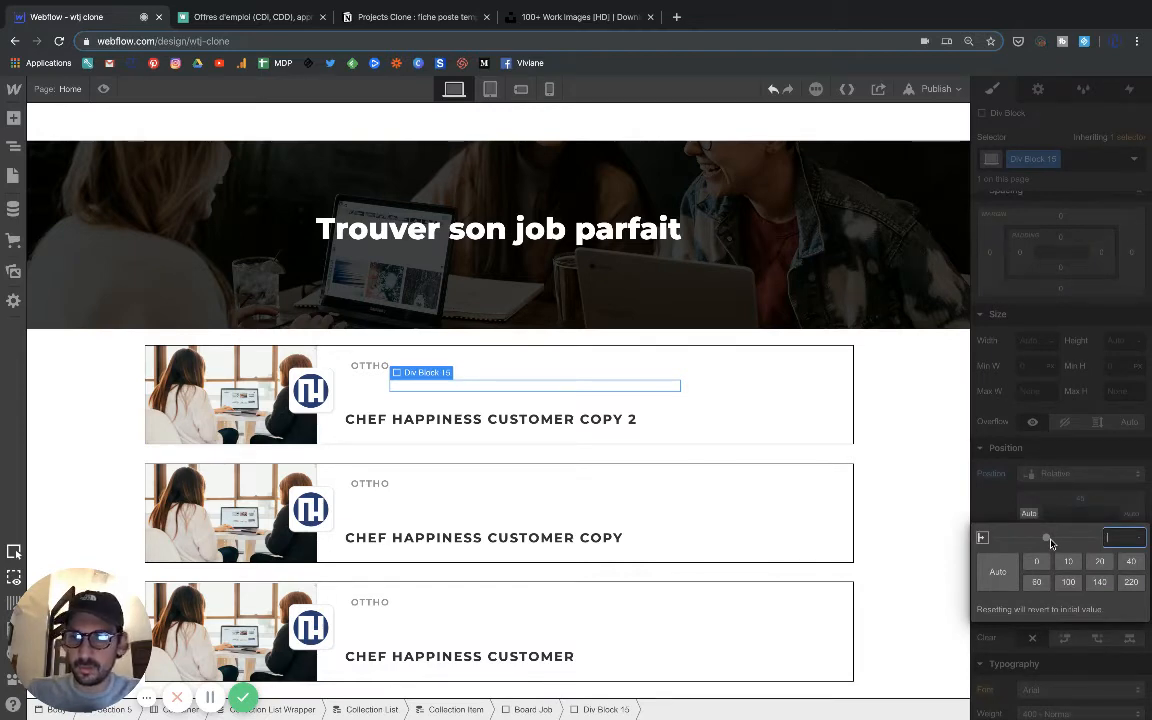
type("-59")
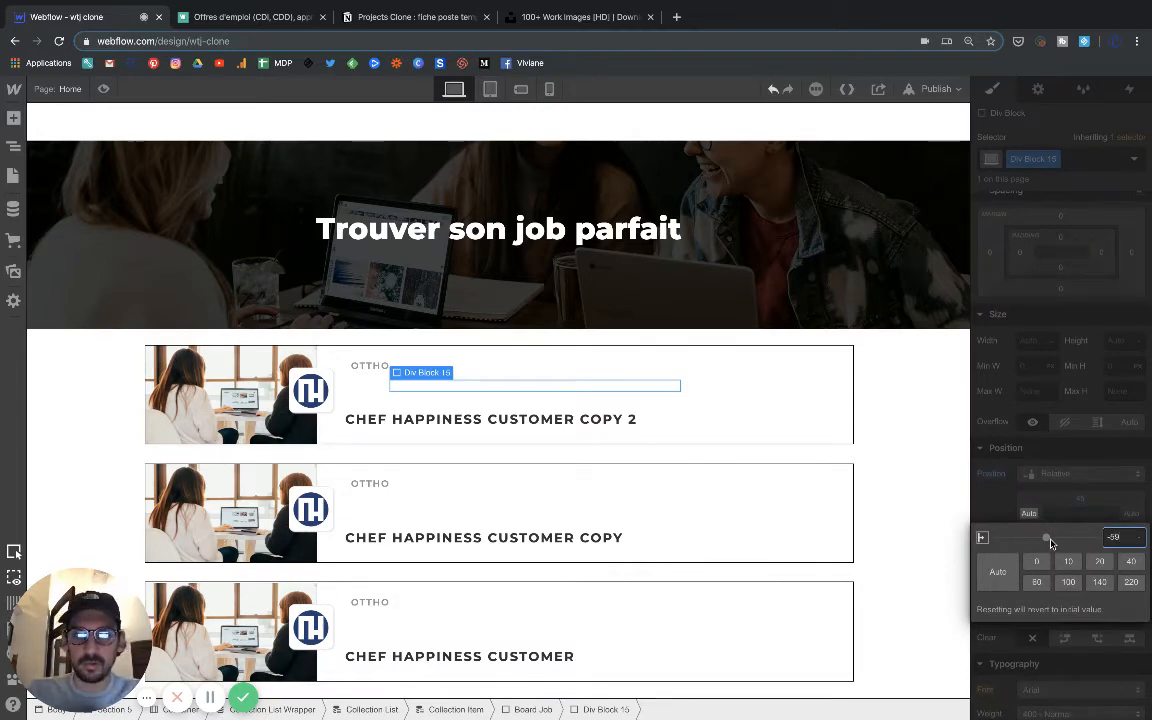
key("Return")
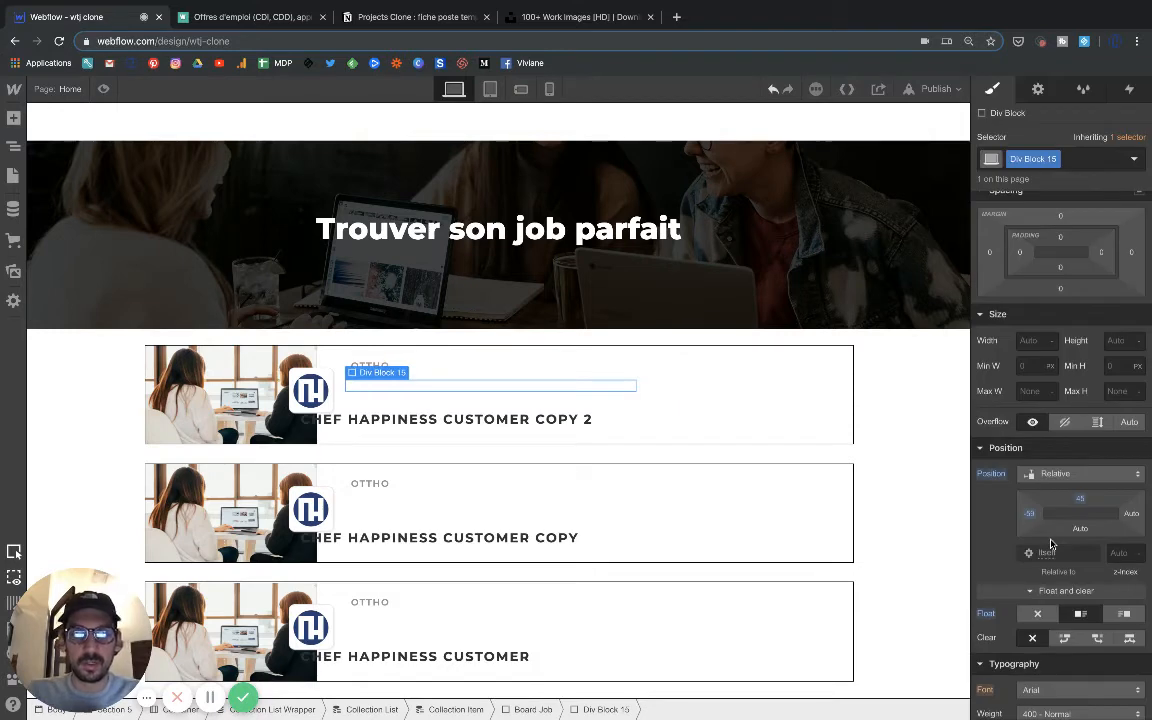
Set the job title text block inside its wrapping div block to Static position.
left_click(420, 424)
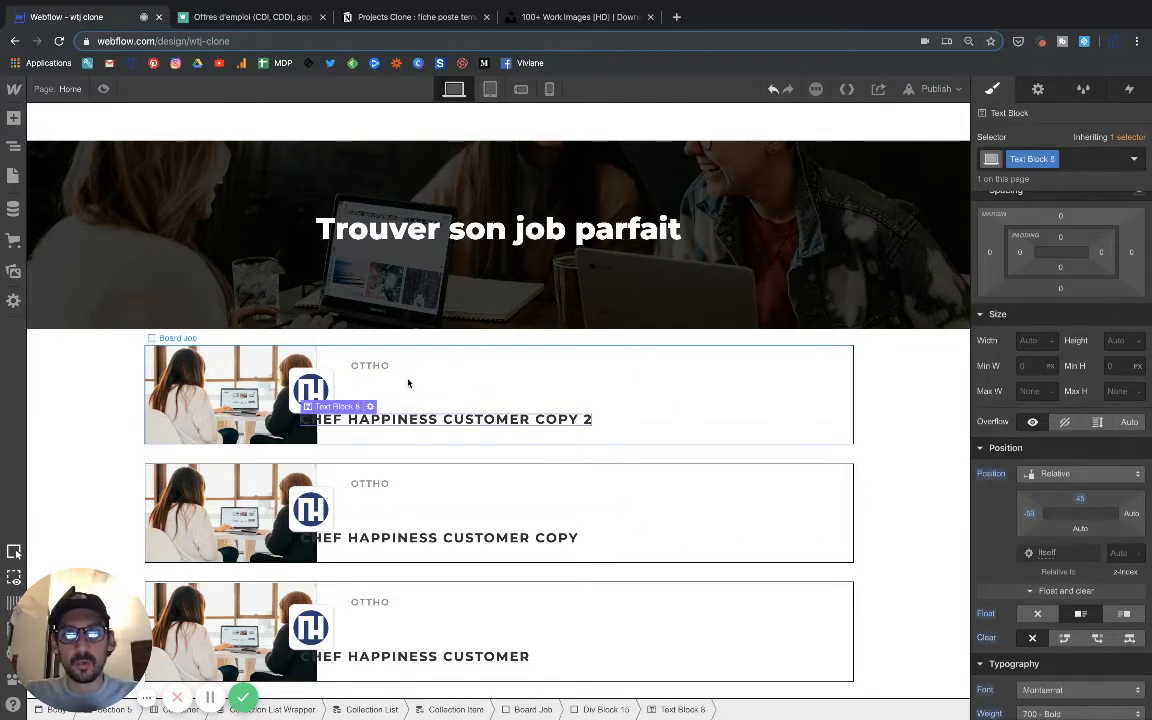
left_click(406, 387)
left_click(14, 150)
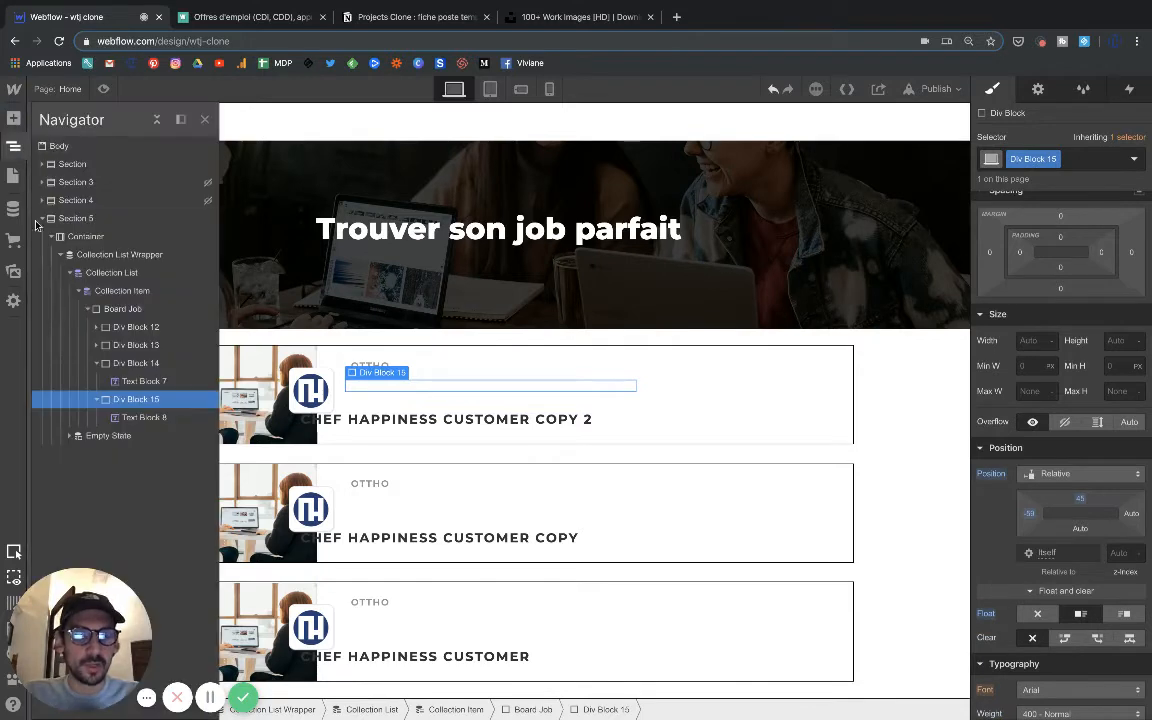
left_click(138, 417)
left_click(1045, 474)
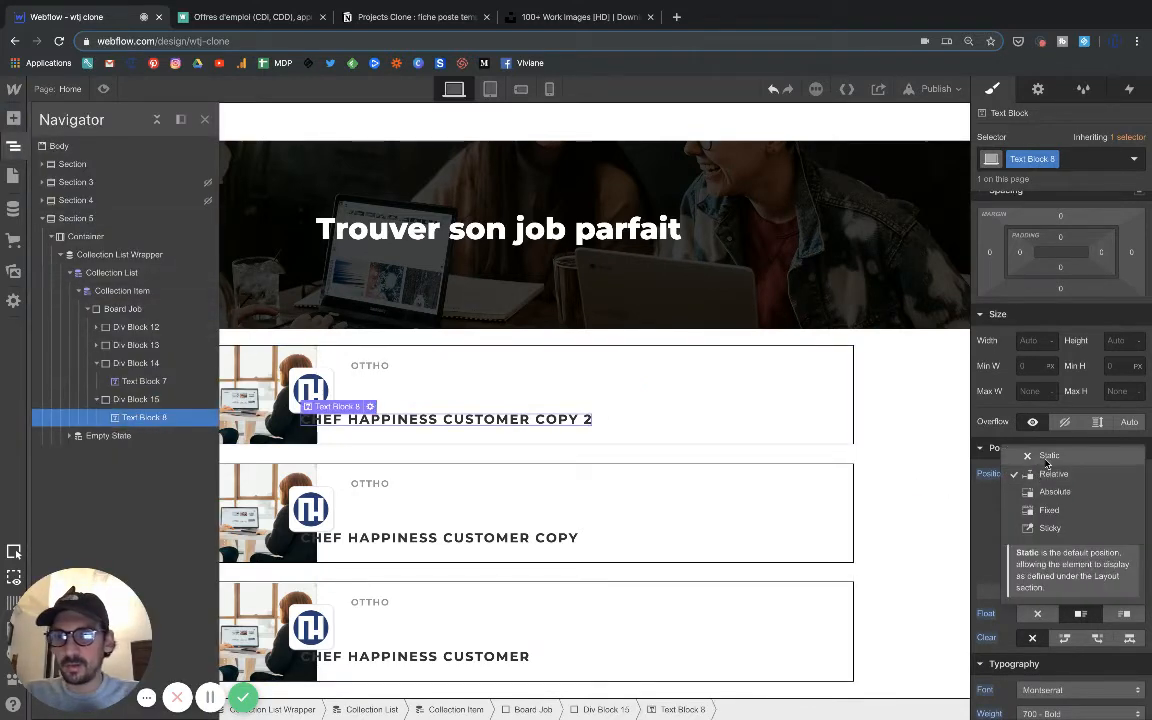
left_click(1046, 458)
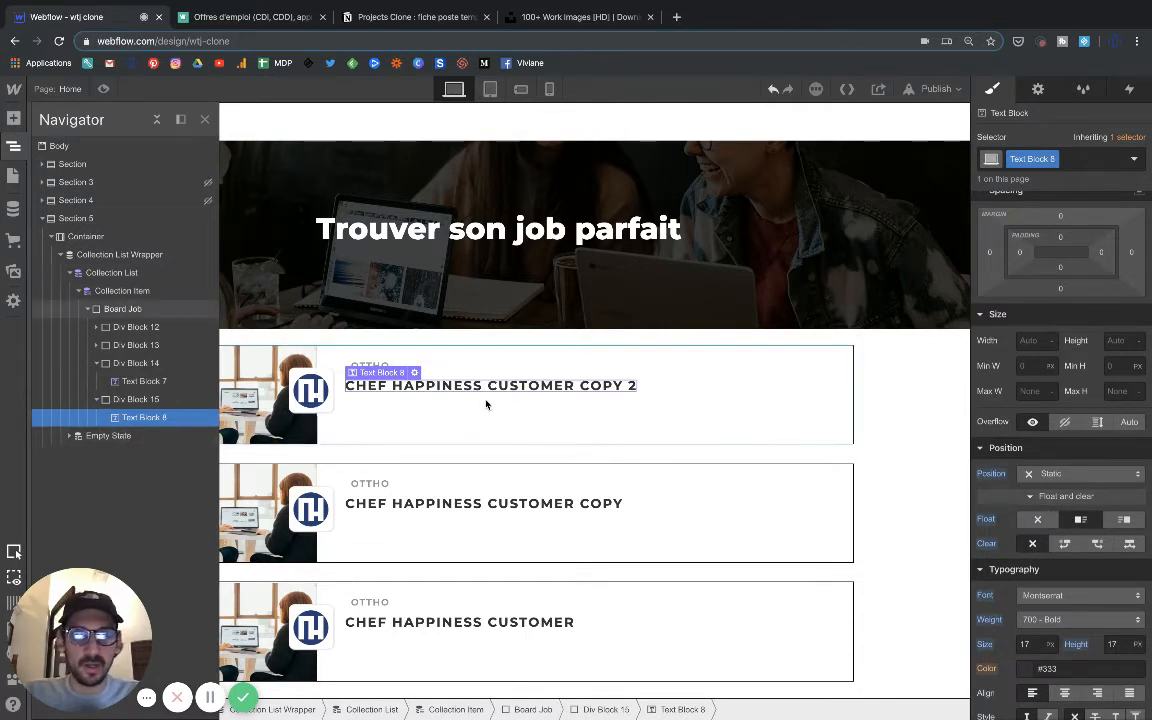
Set the left offset of the job title's wrapping div block to -53 px to line the title up with the company name.
left_click(388, 359)
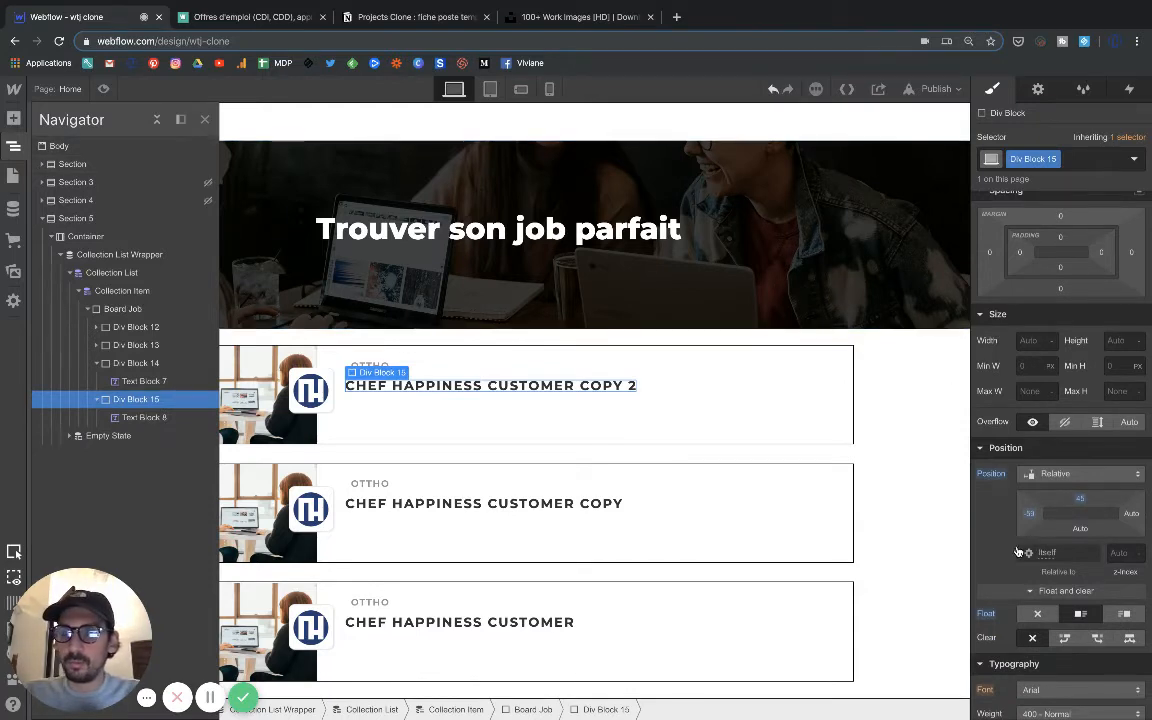
left_click(544, 437)
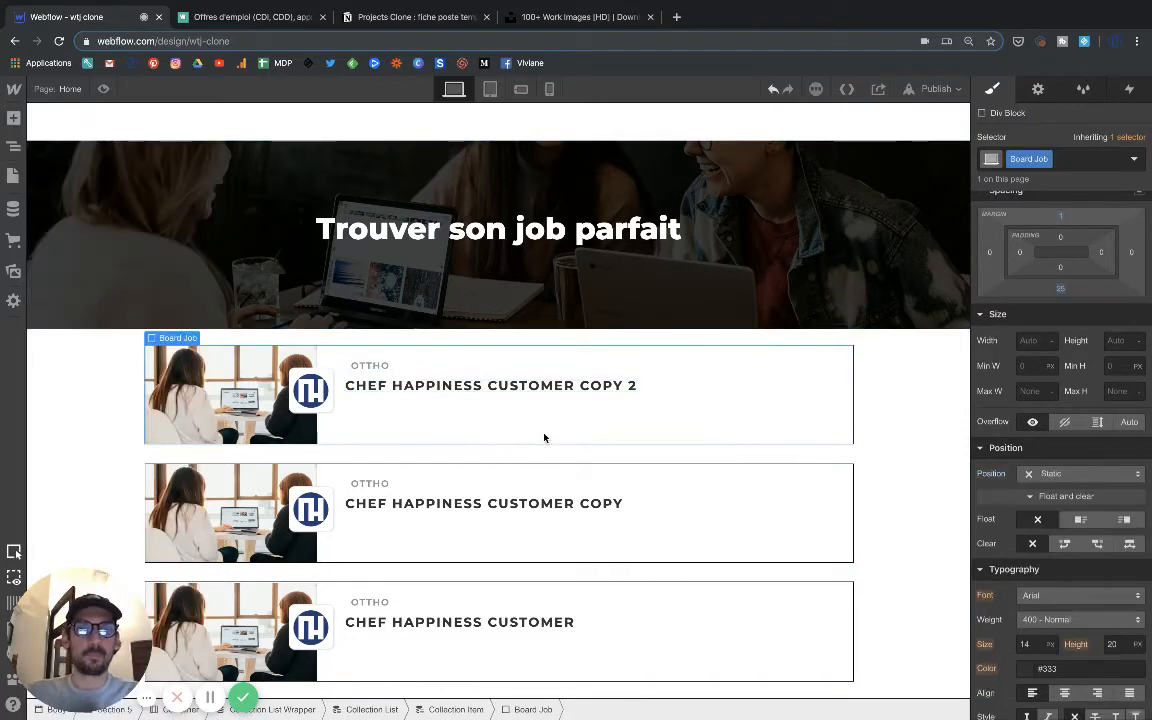
left_click(368, 378)
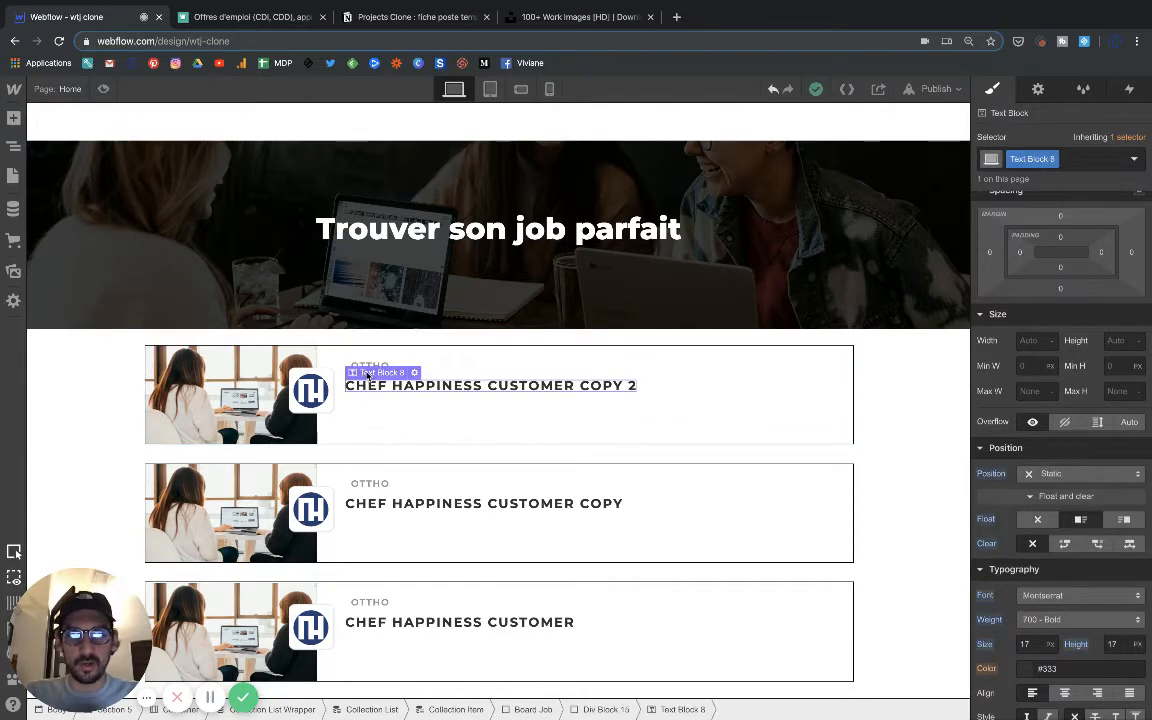
left_click(378, 354)
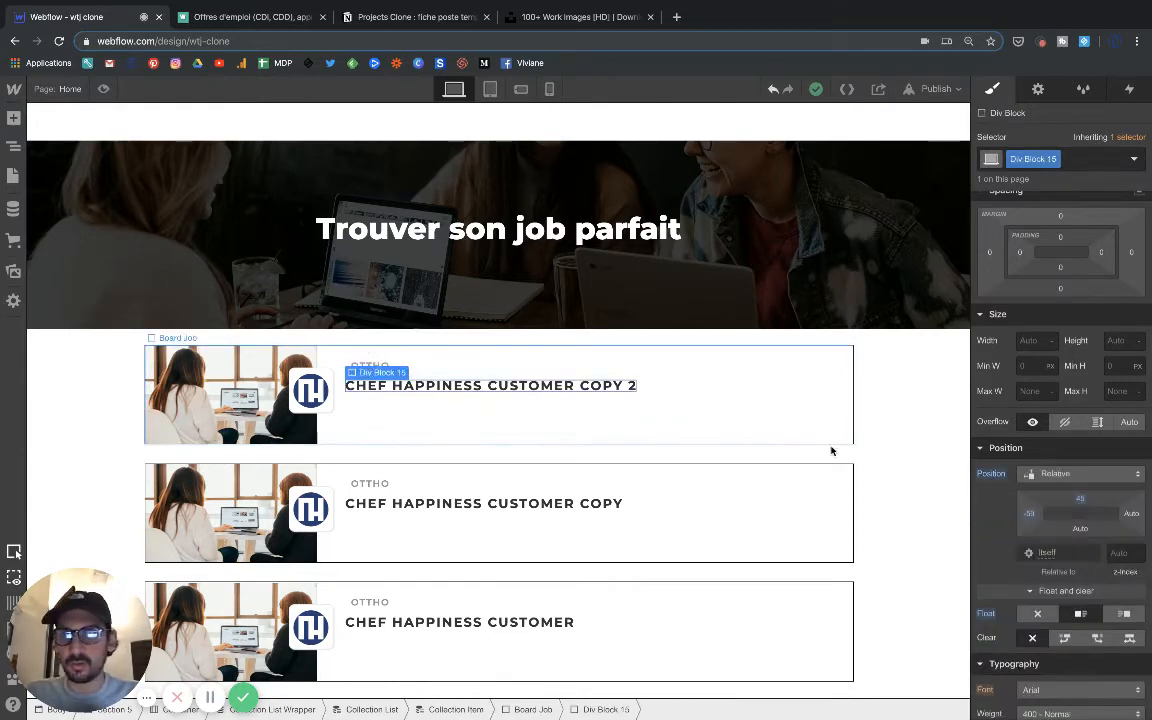
left_click_drag(1031, 514, 1047, 514)
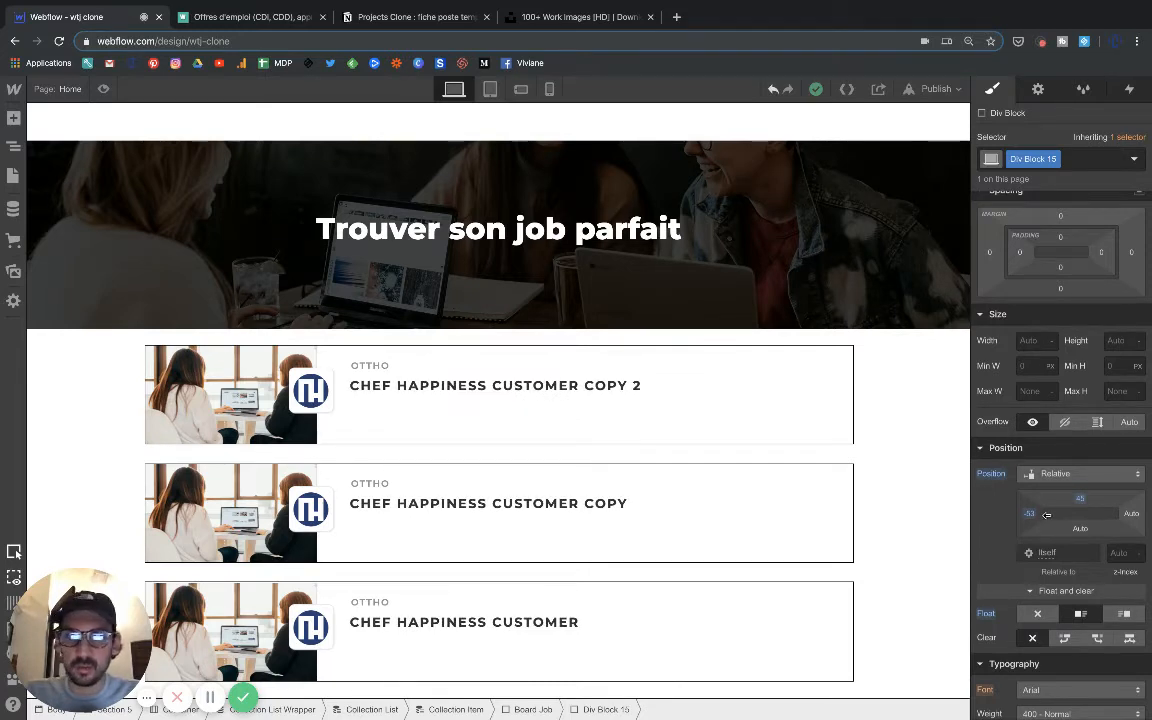
left_click_drag(1047, 514, 1047, 514)
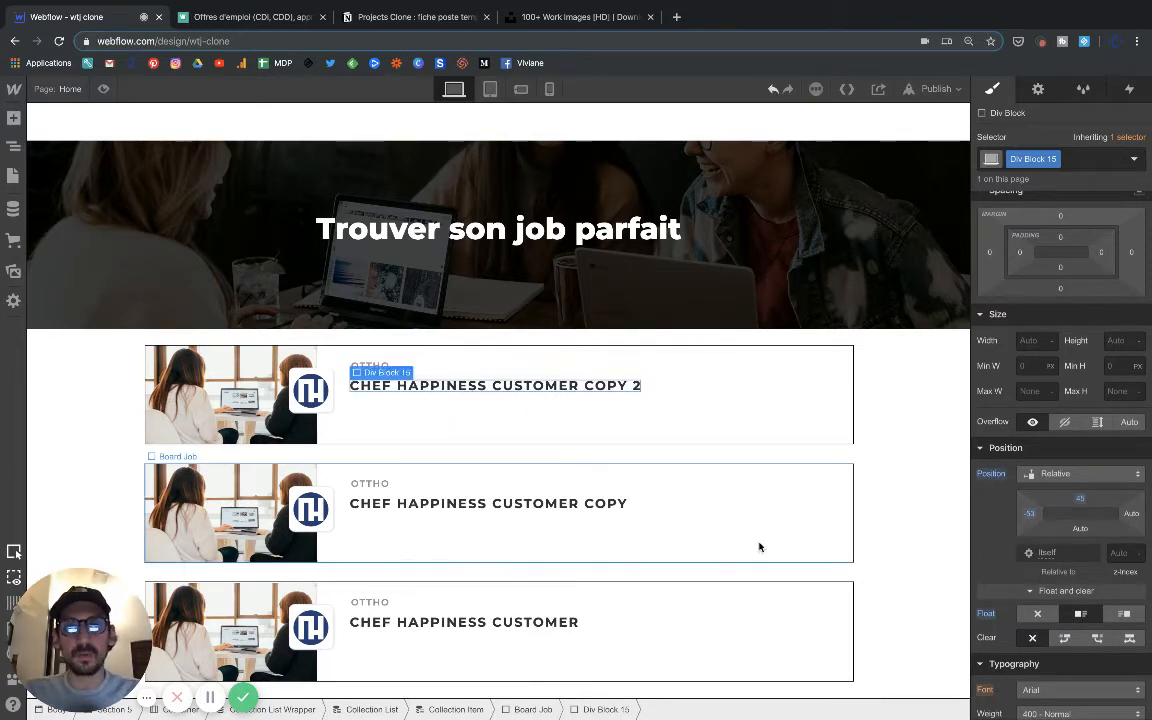
Set the job title text's line height to 24 px and its font size to 19 px.
double_click(481, 388)
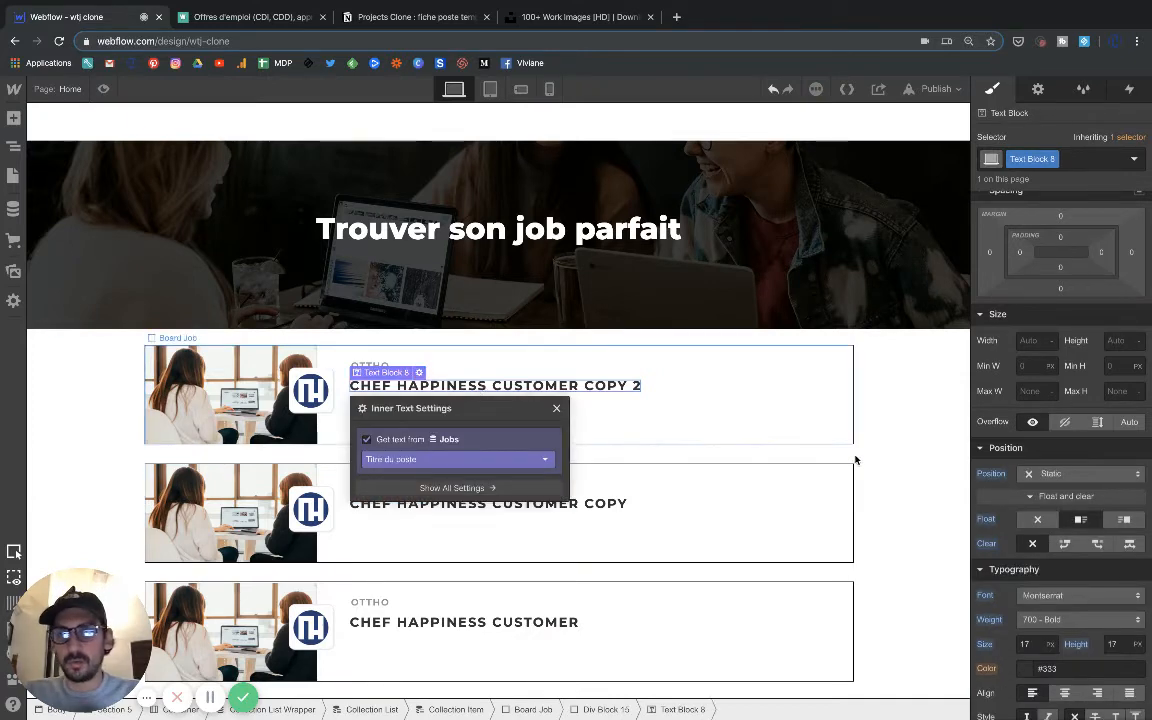
scroll(1076, 395, "up", 1)
scroll(1076, 395, "down", 3)
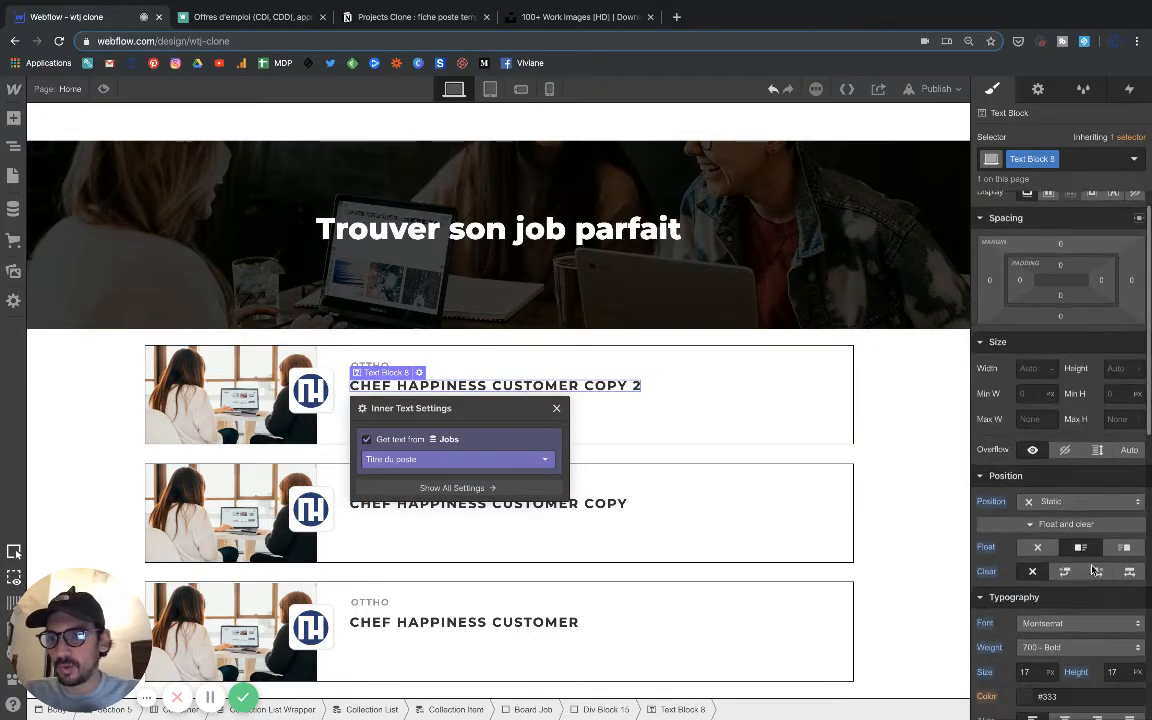
left_click(1115, 581)
type("2")
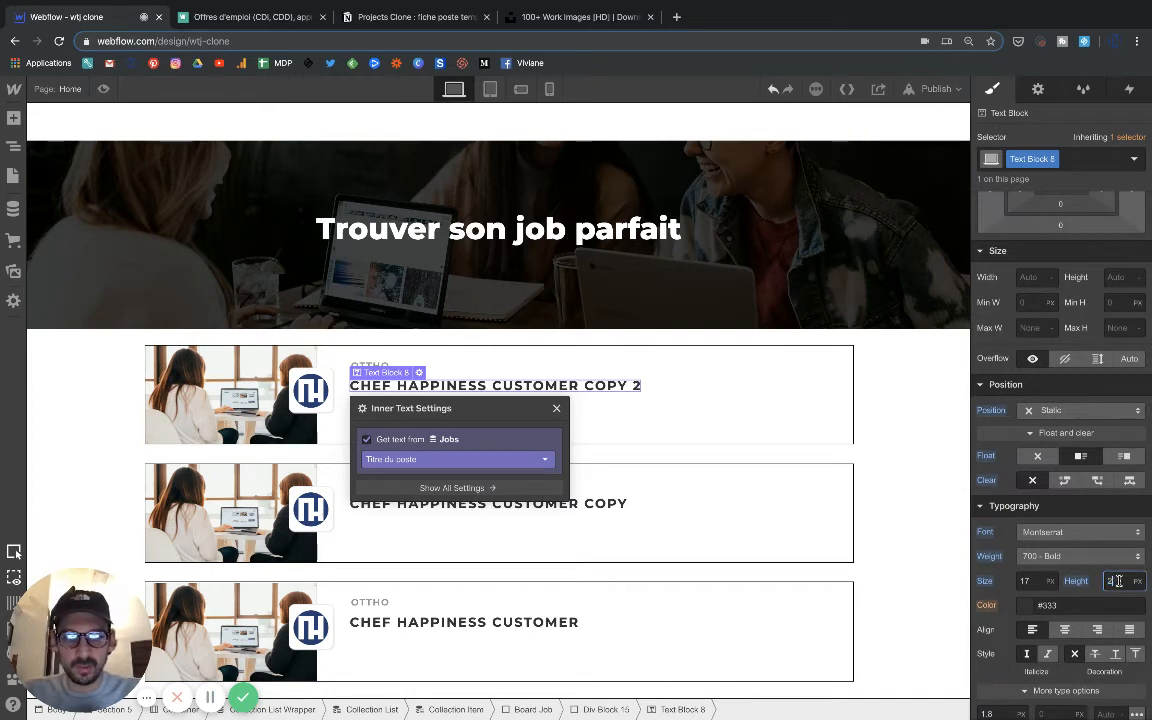
type("4")
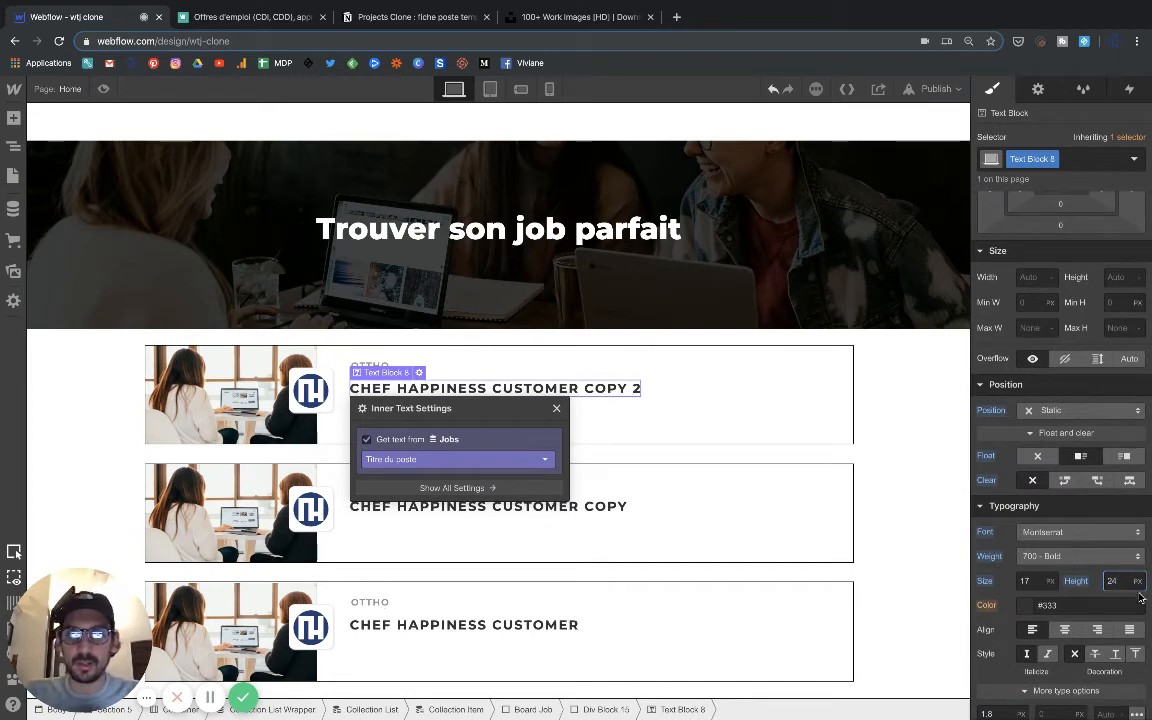
left_click(1027, 581)
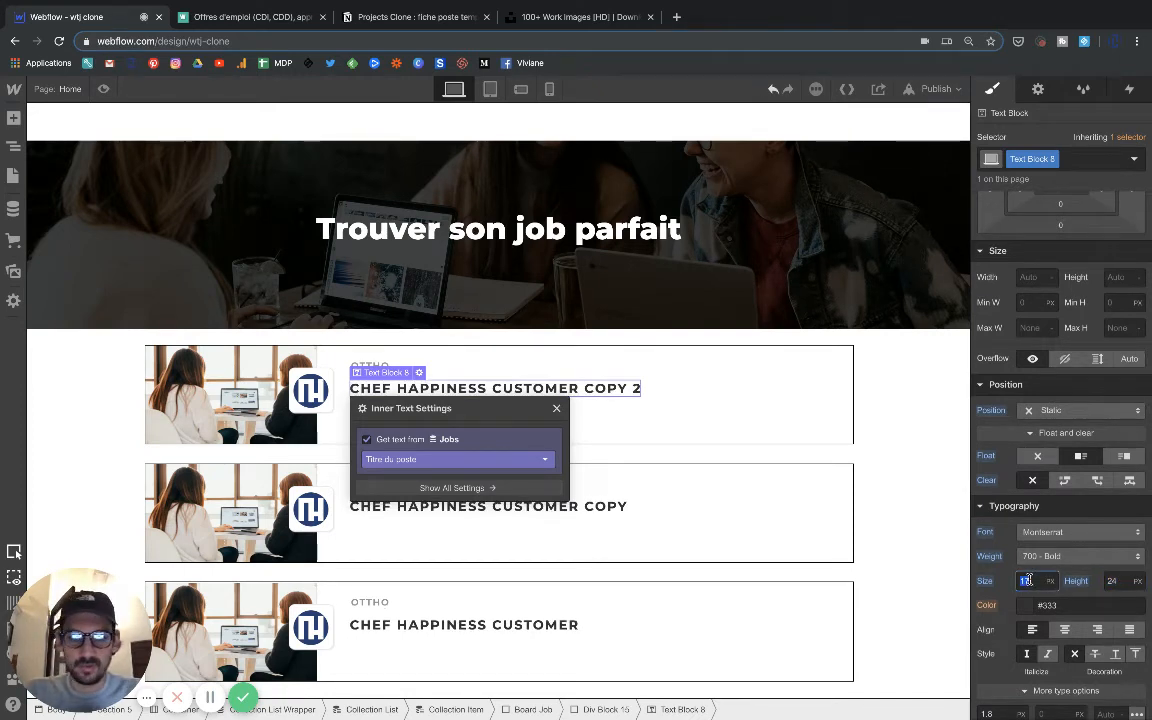
type("19")
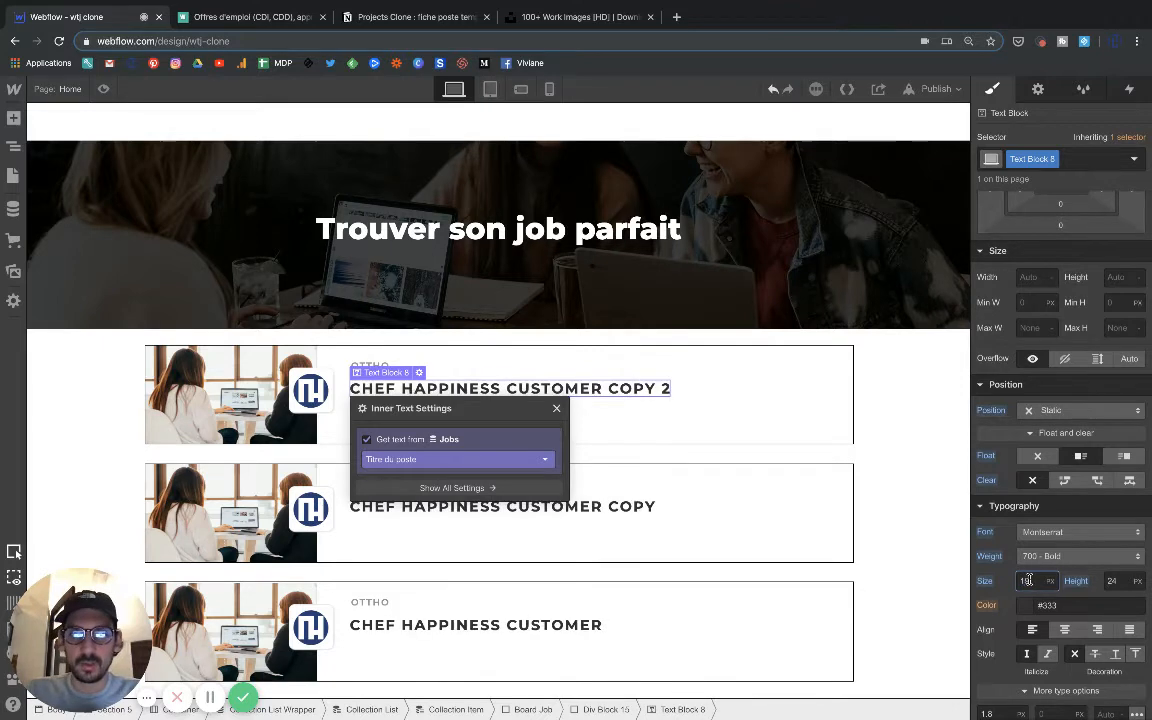
left_click(733, 449)
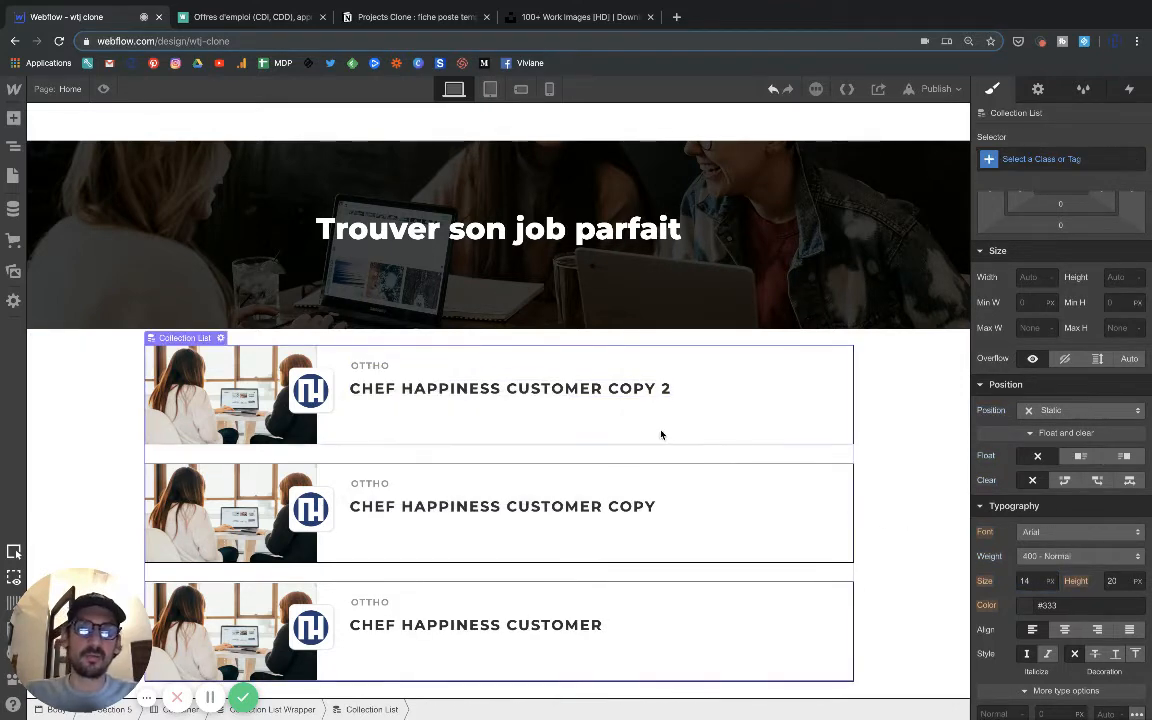
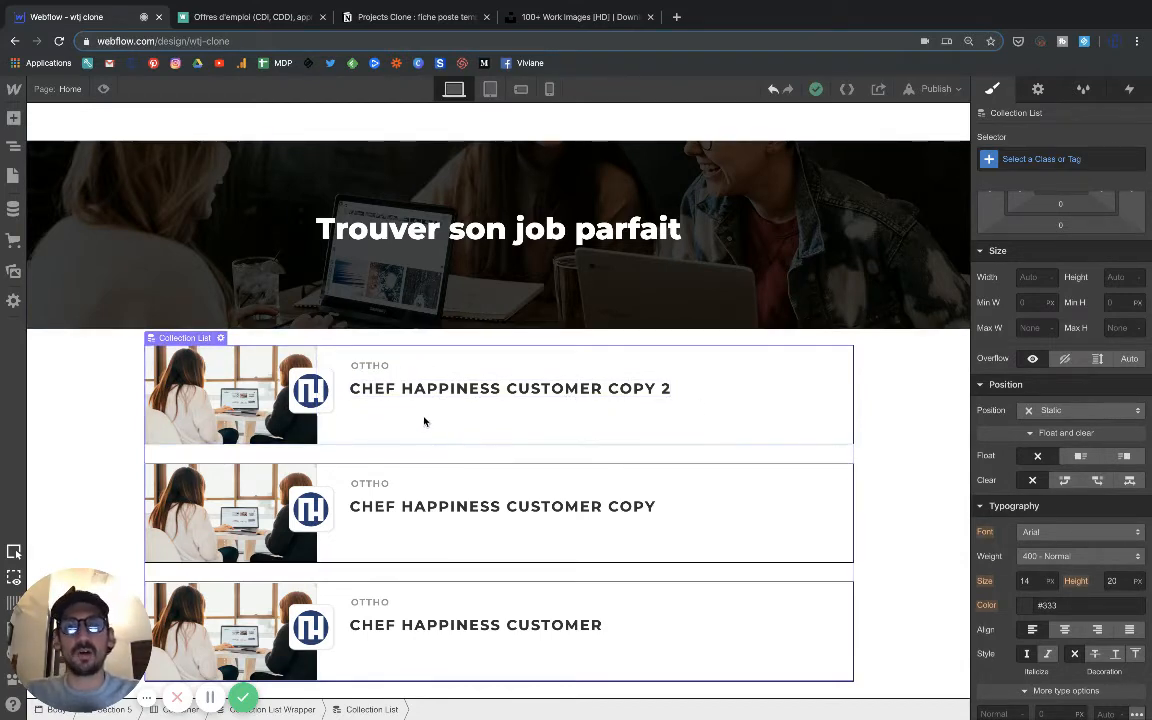
left_click(14, 147)
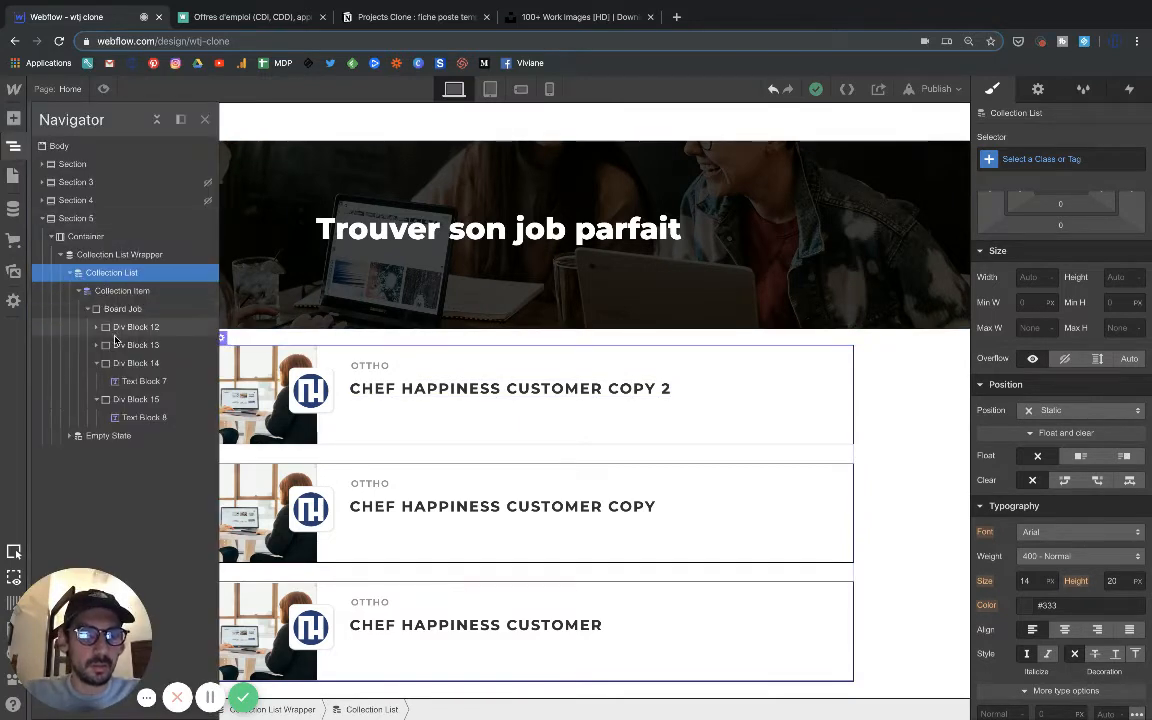
left_click(124, 311)
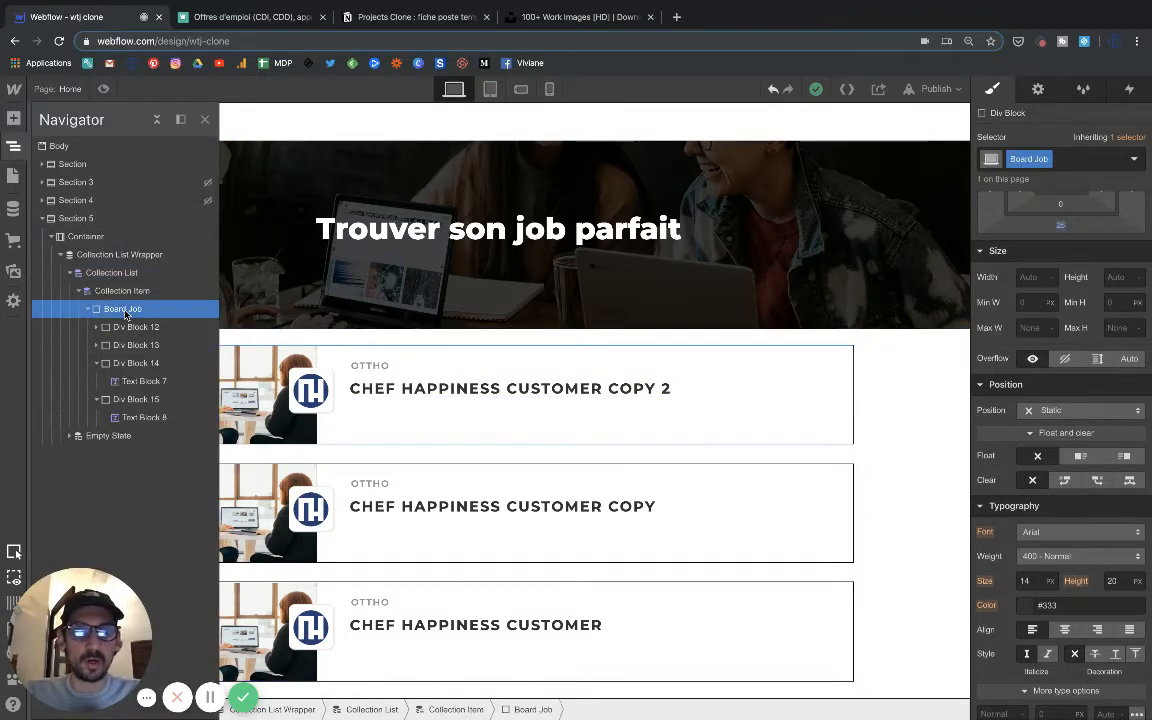
left_click(14, 119)
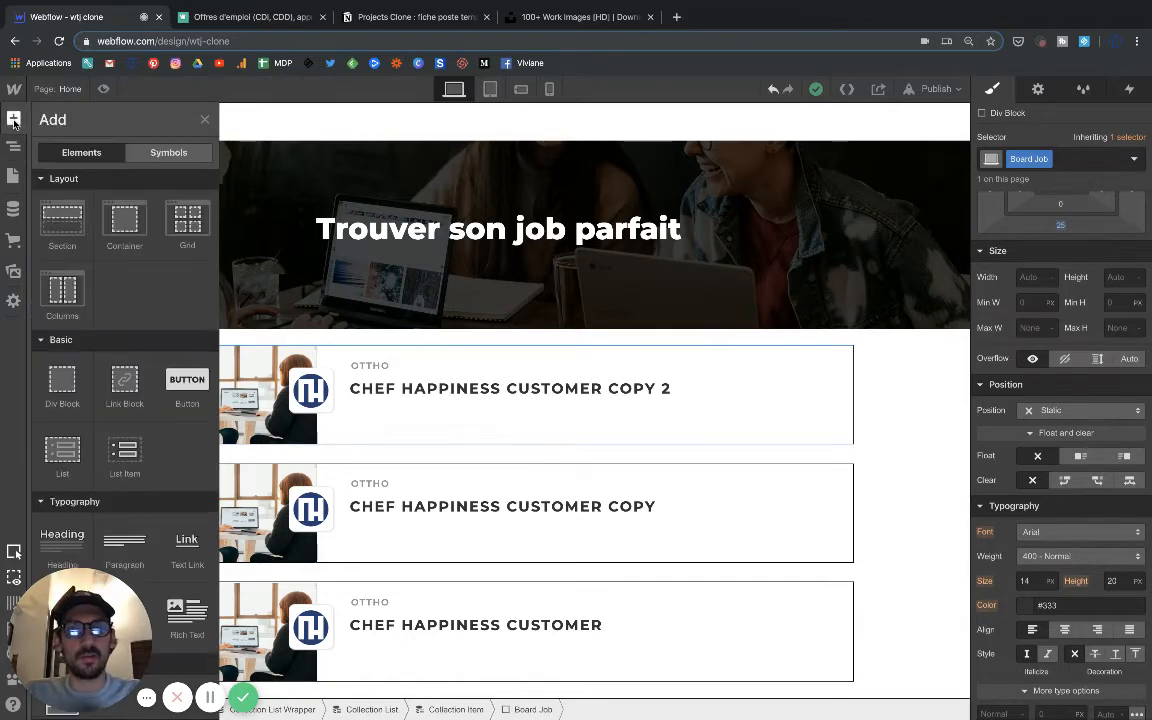
left_click(62, 397)
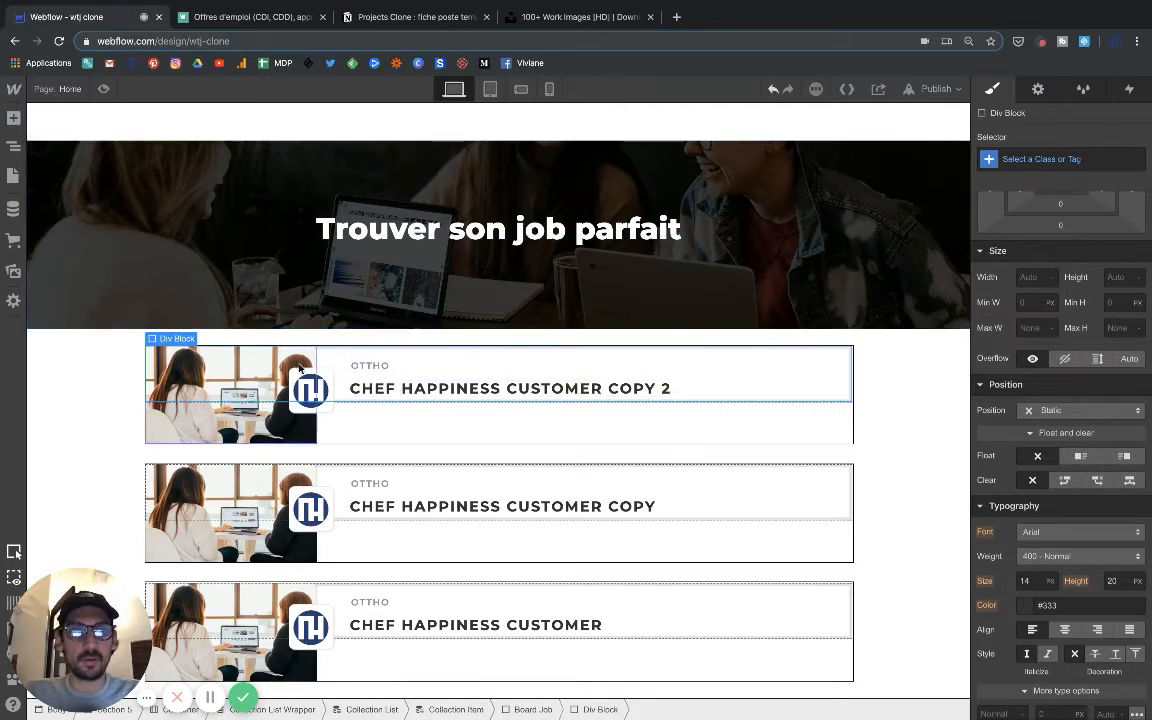
key("Escape")
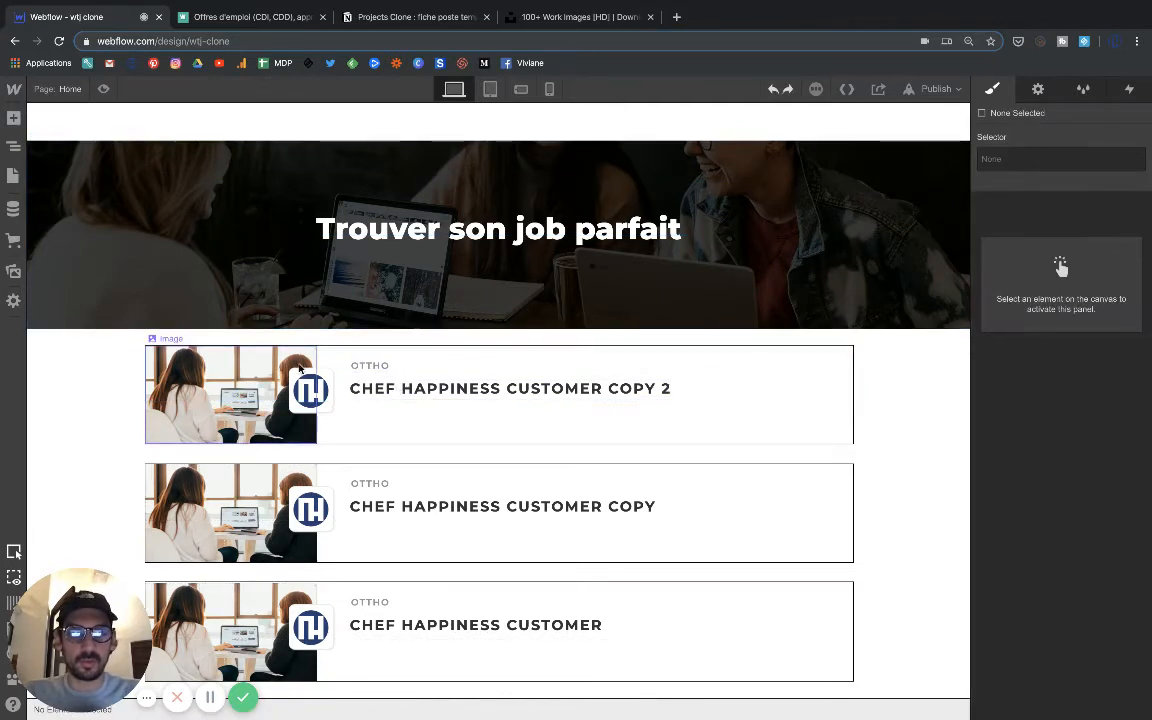
Duplicate the job title's wrapping div block together with its text inside the job block.
left_click(389, 381)
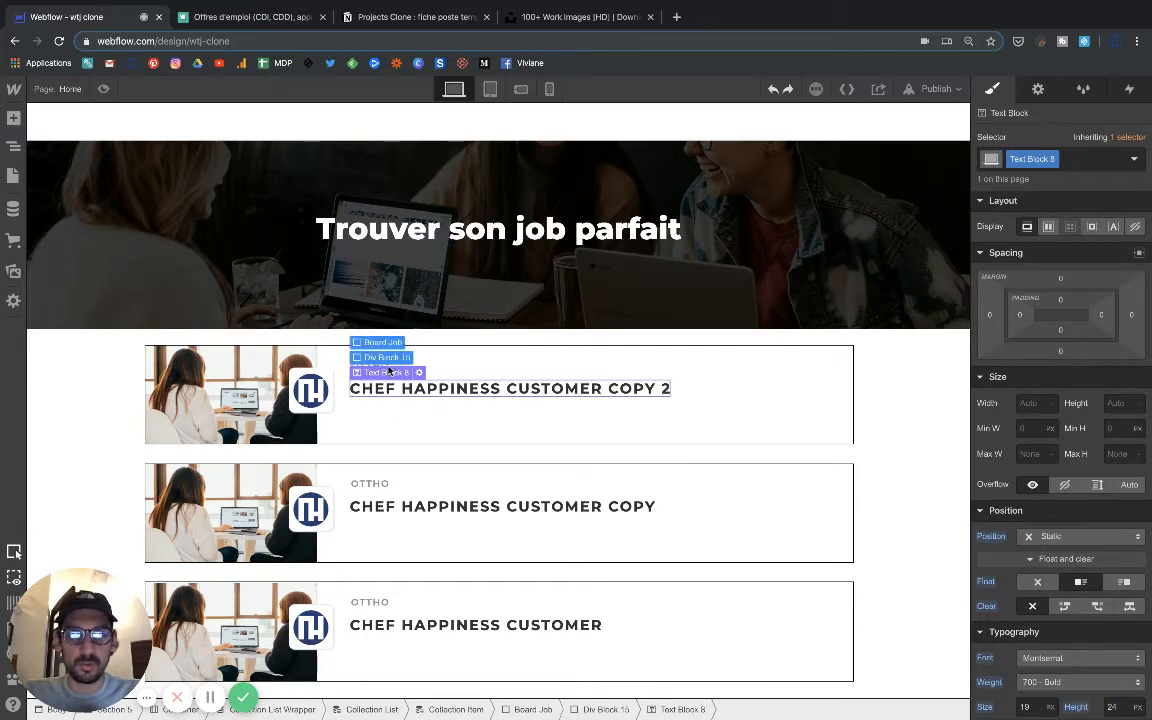
left_click(390, 359)
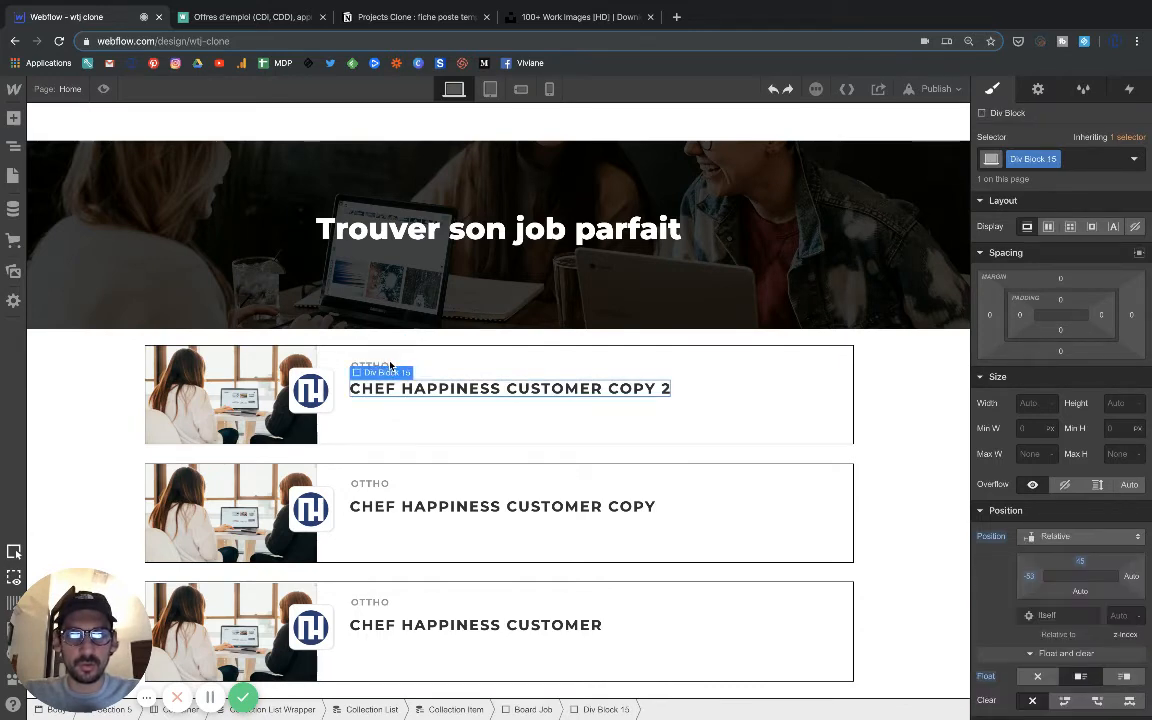
key("ctrl+d")
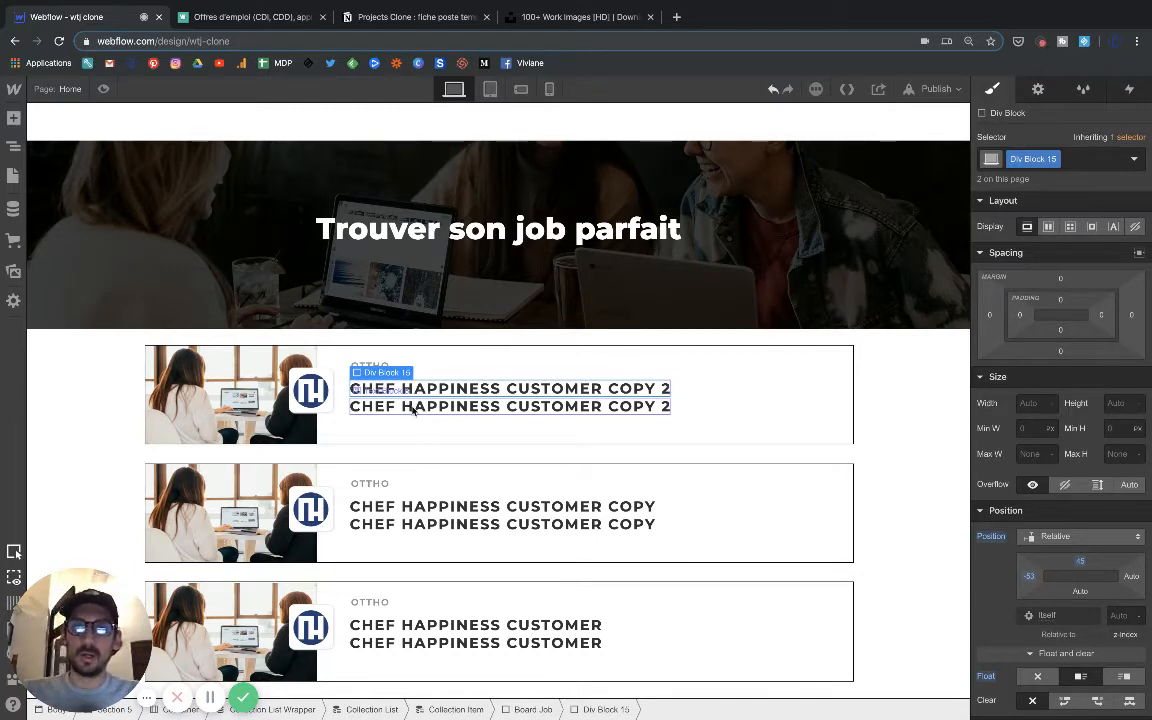
Add the combo class Info to the selected upper title wrapper, Div Block 15.
left_click(1073, 158)
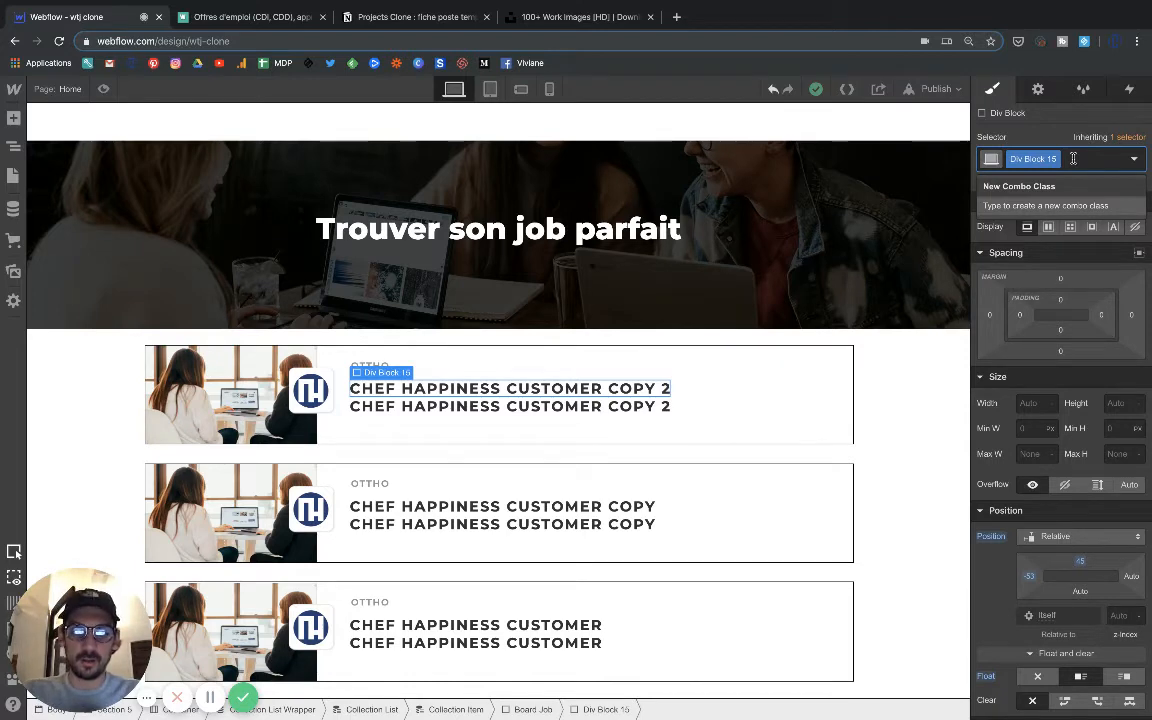
type("Info")
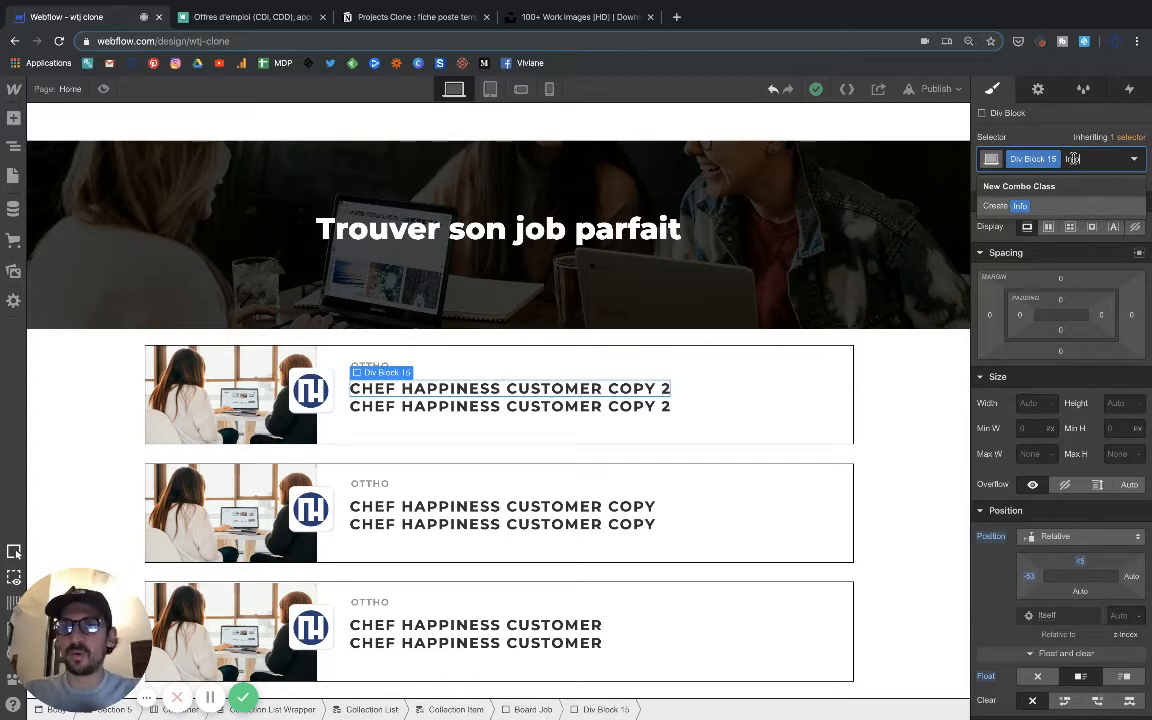
key("Return")
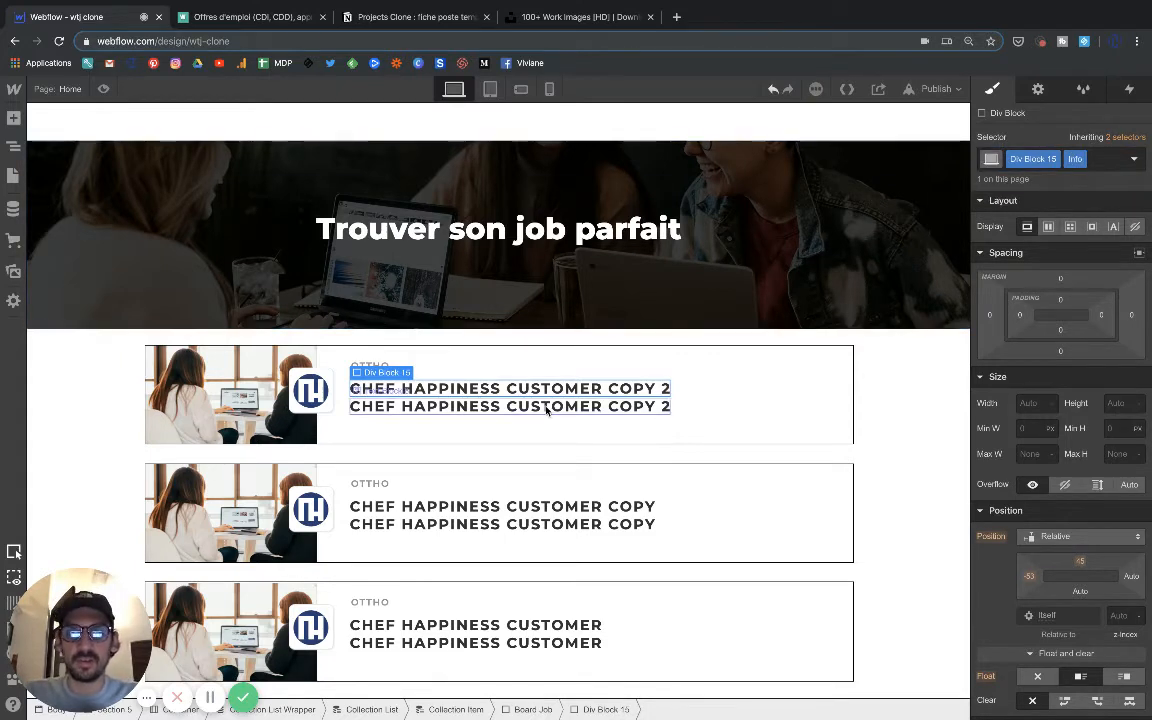
Add the combo class Picto to the text block in the duplicated title wrapper.
left_click(547, 408)
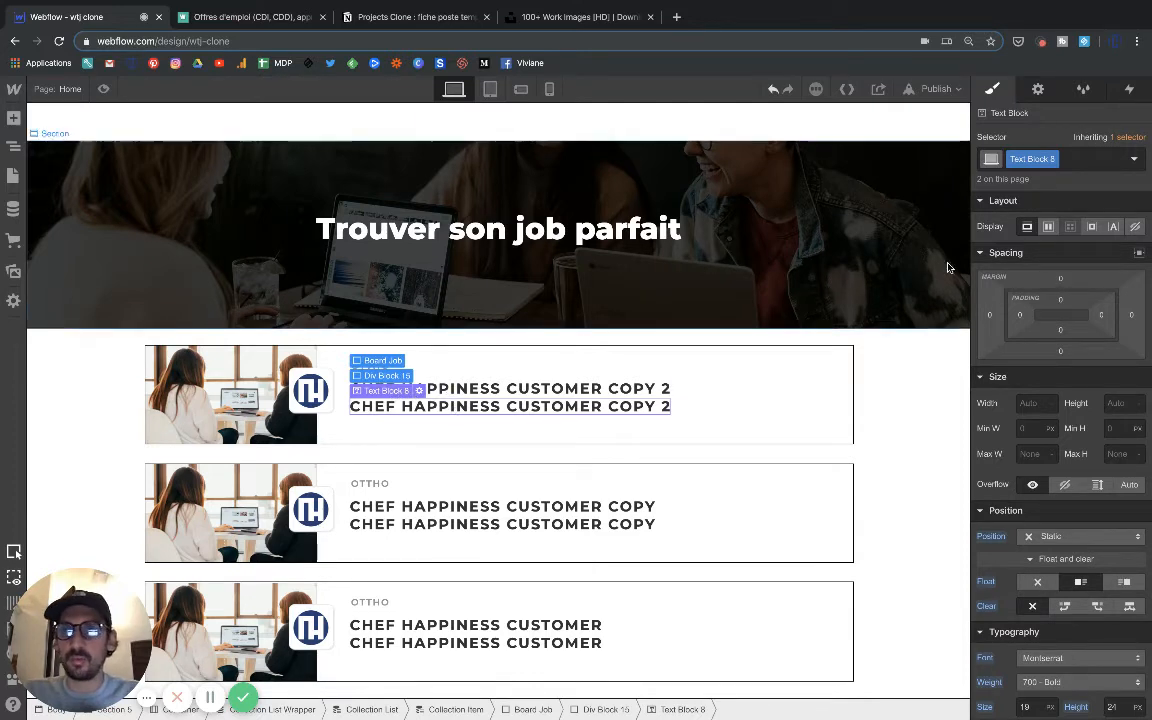
left_click(1055, 161)
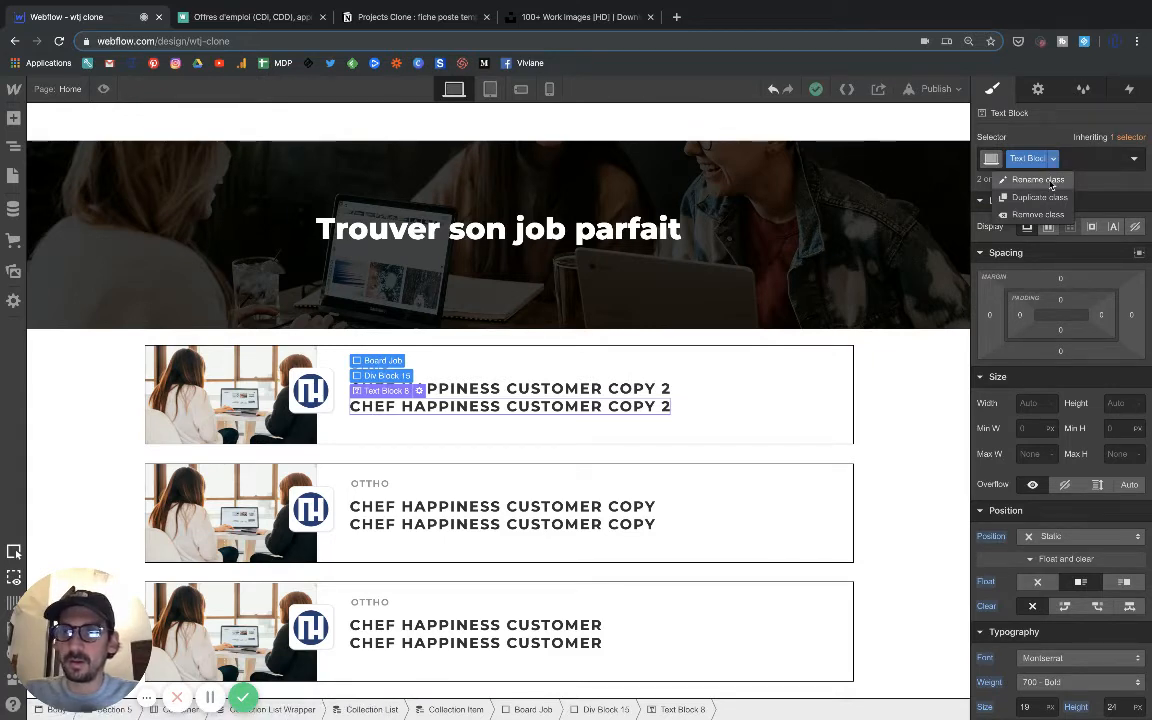
left_click(1051, 184)
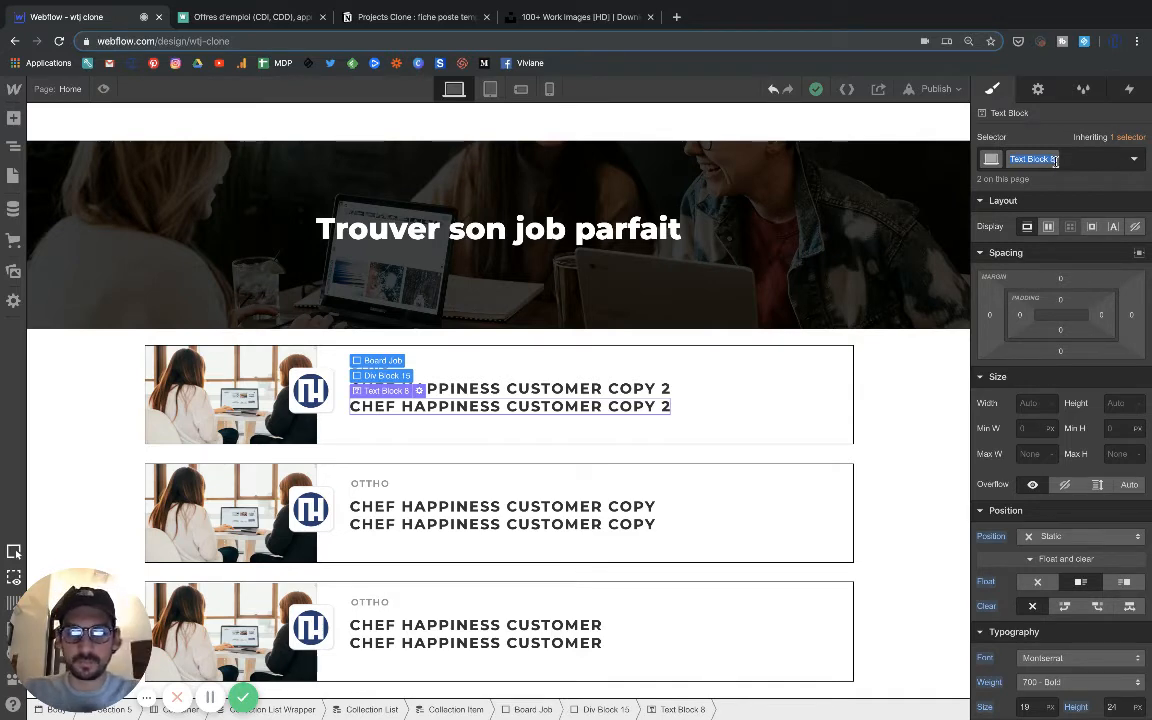
left_click(1060, 160)
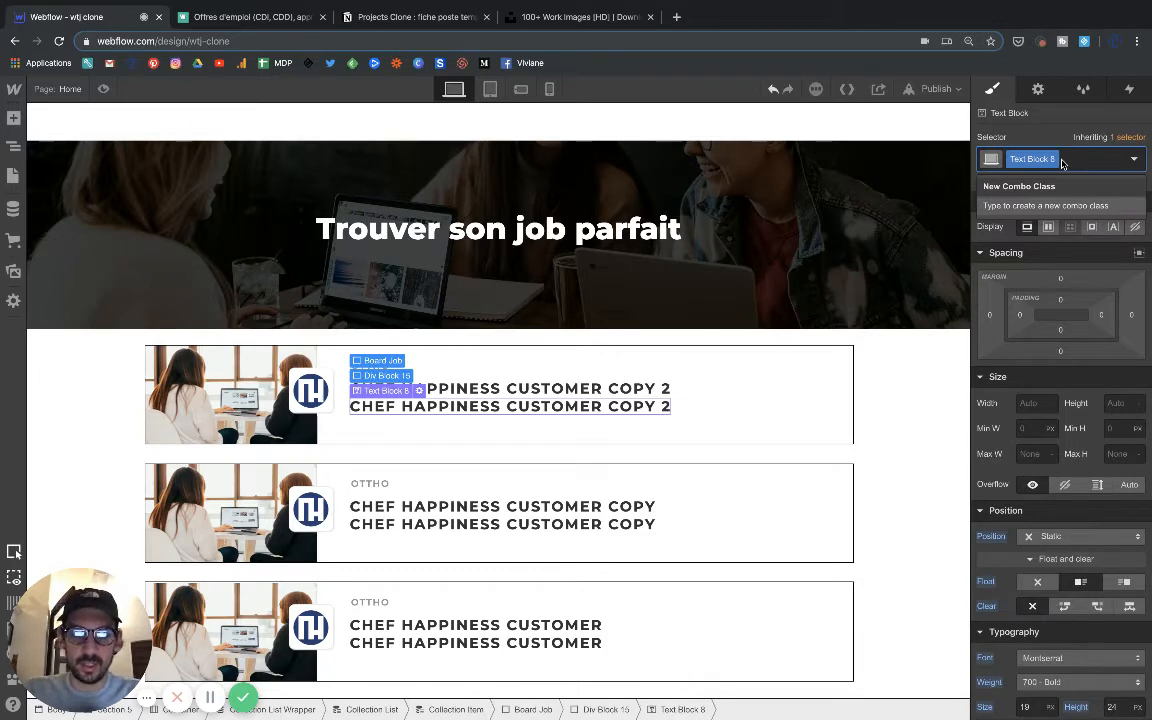
type("Picto")
key("Return")
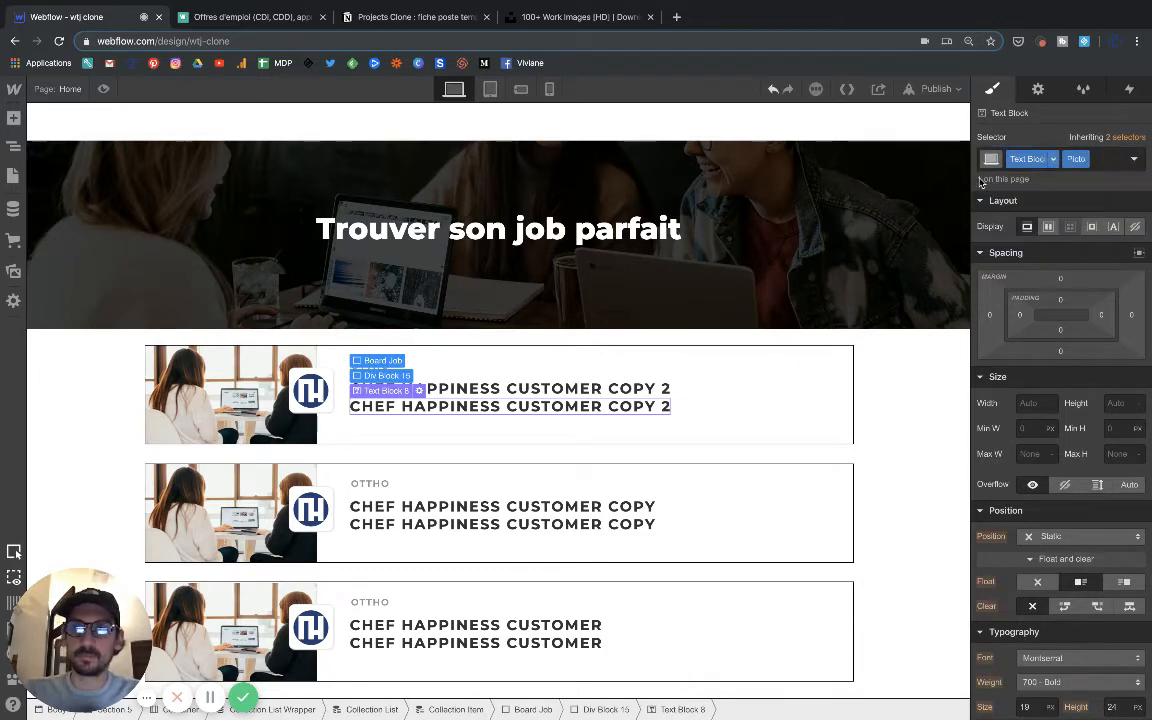
Set the duplicated title text's font weight to 600 - Semi Bold.
double_click(481, 408)
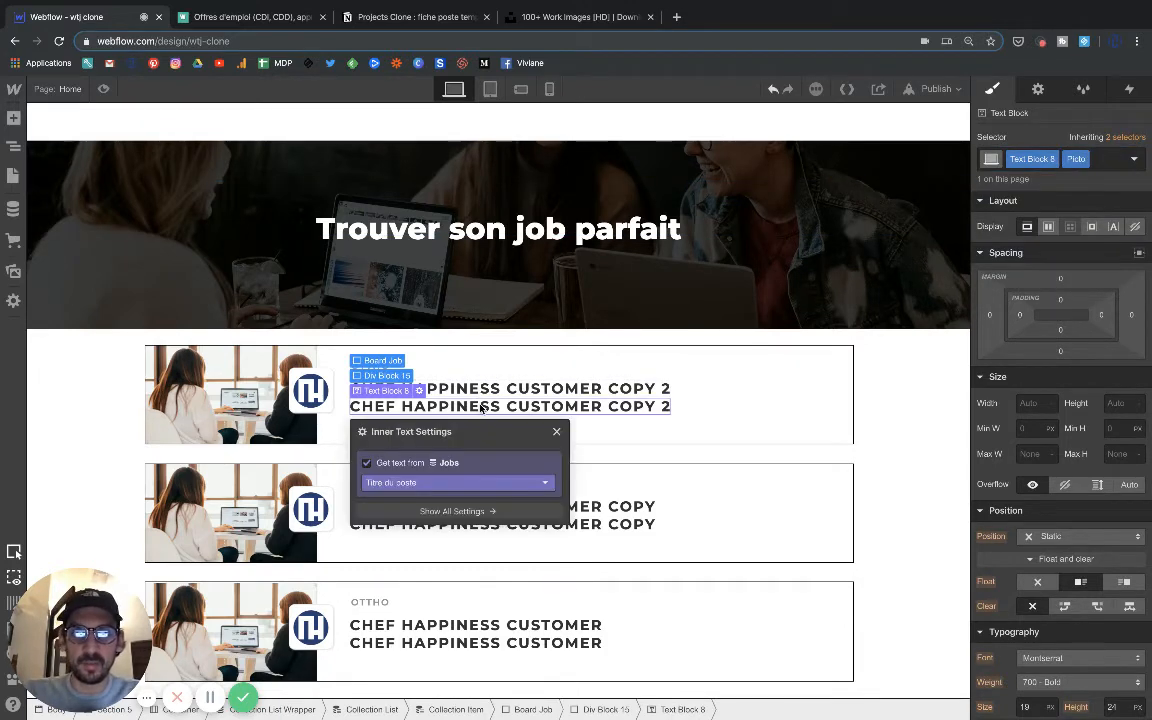
scroll(1012, 540, "down", 4)
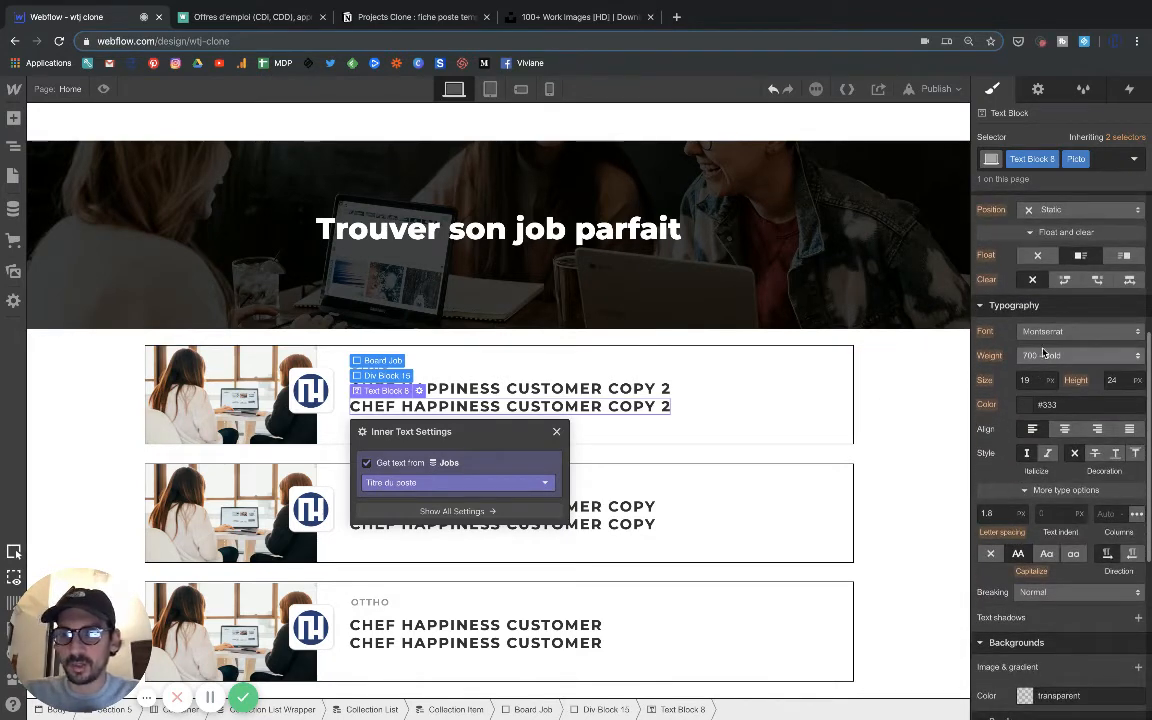
left_click(1043, 355)
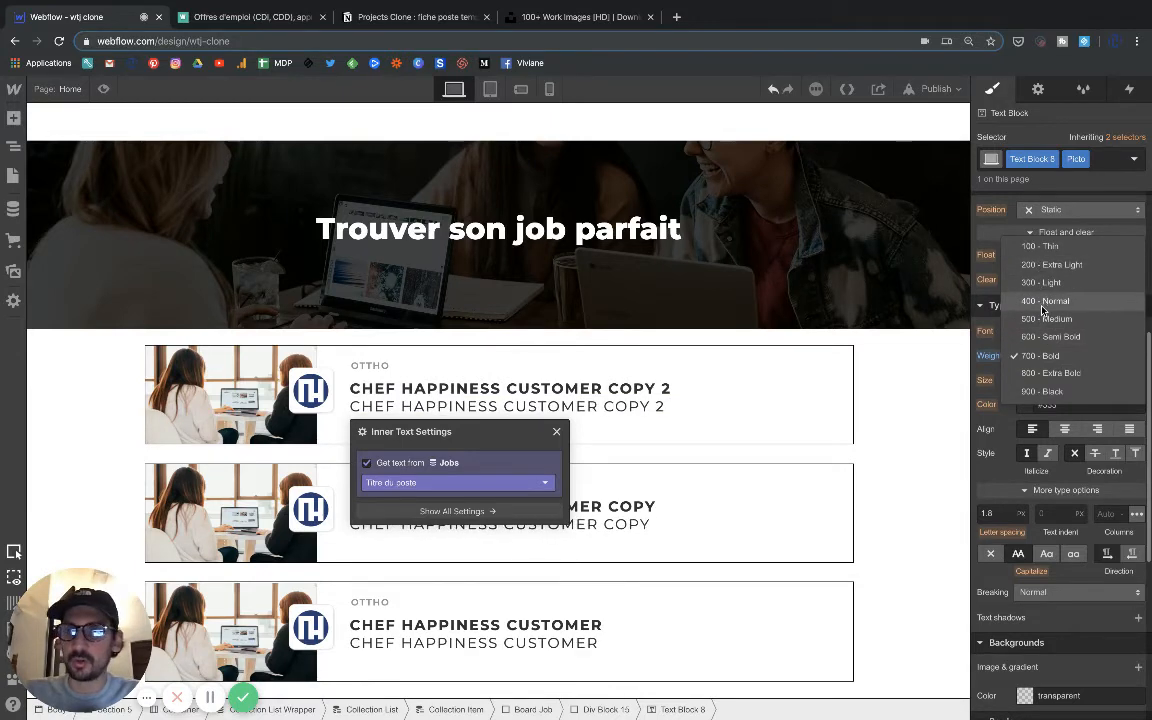
left_click(1041, 338)
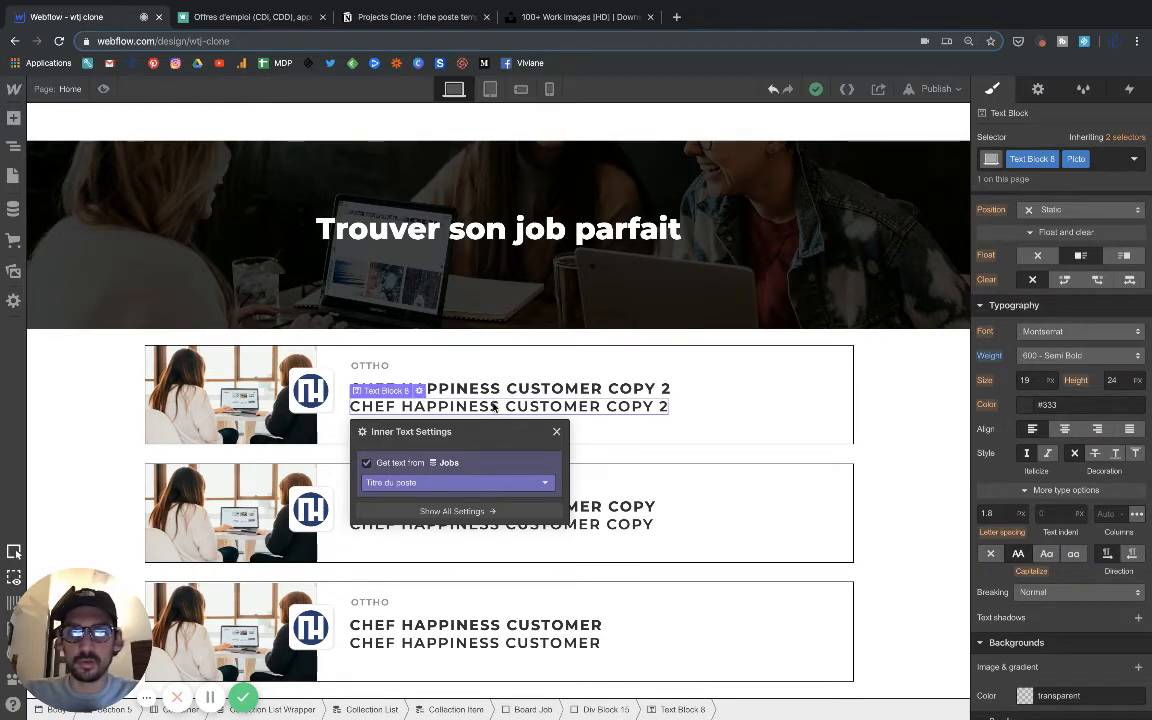
Delete the duplicated title text block and insert an image element in its emptied wrapping div block.
key("Delete")
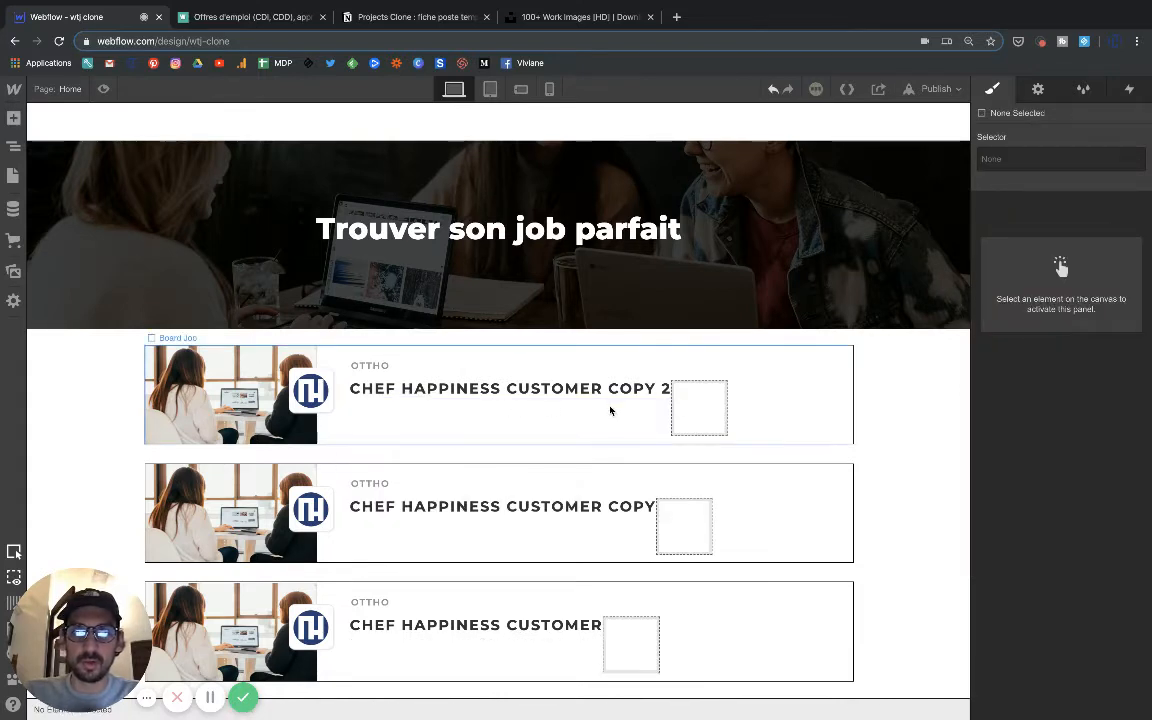
left_click(683, 404)
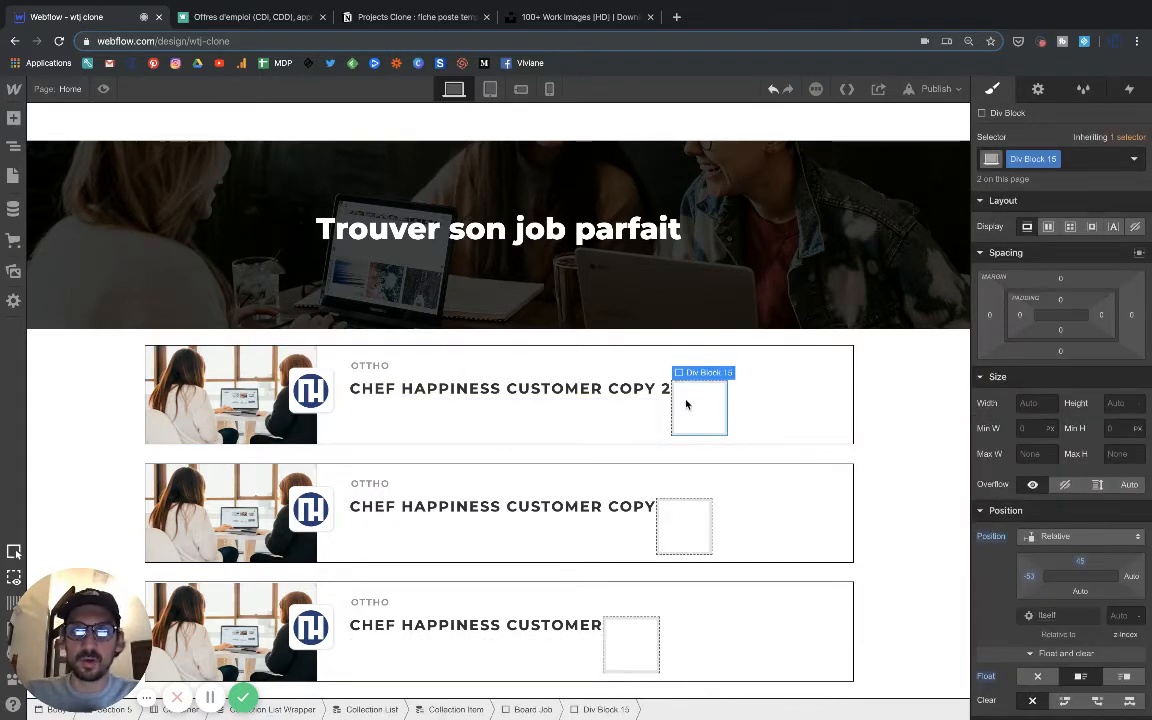
left_click(14, 119)
scroll(90, 378, "down", 5)
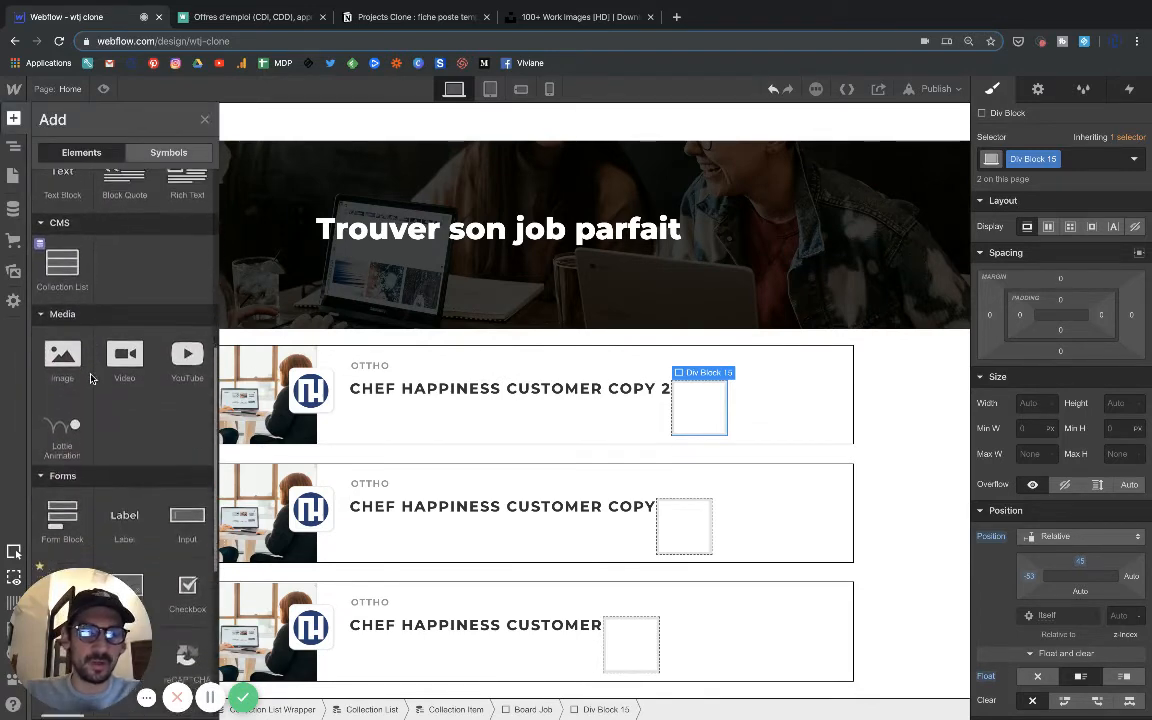
scroll(90, 378, "down", 1)
left_click(60, 328)
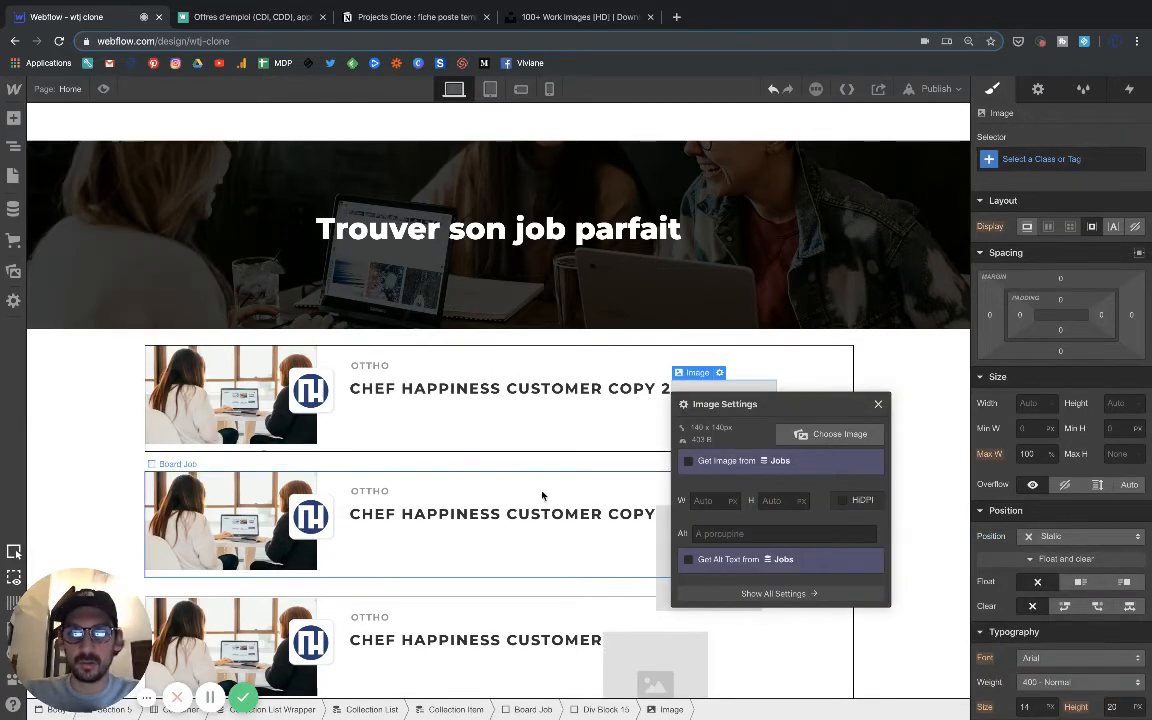
Check the job detail icons on the Welcome to the Jungle listing and assign the briefcase icon asset to the new image.
left_click(815, 433)
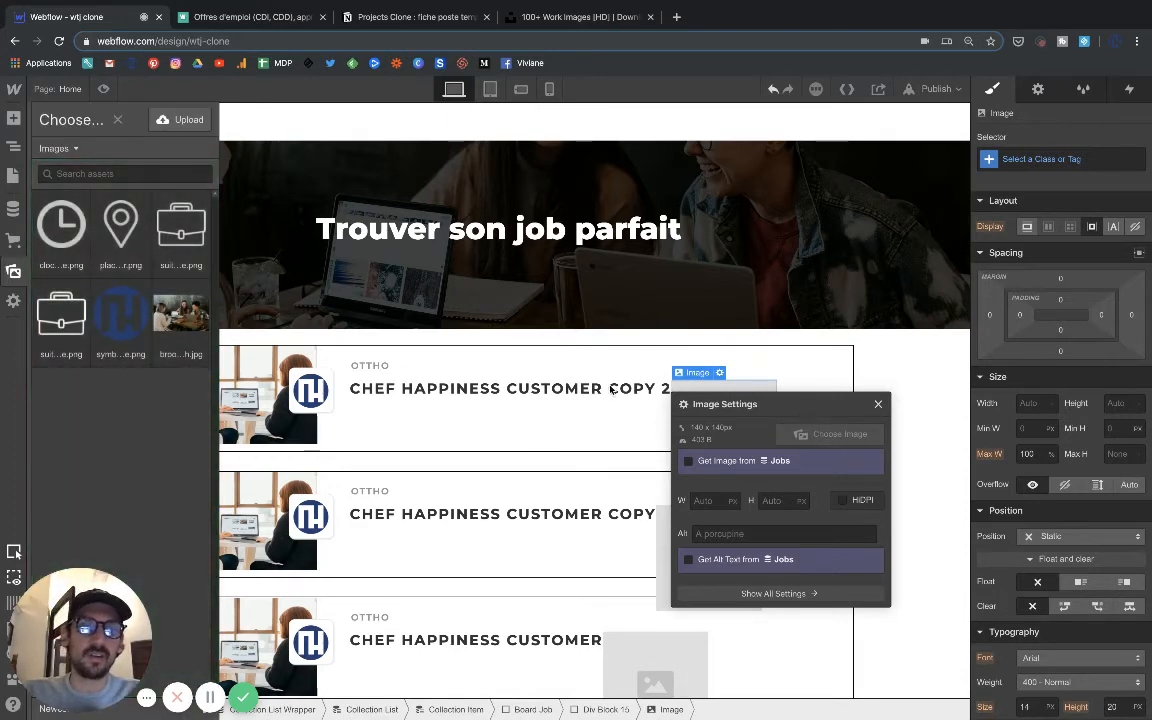
left_click(245, 17)
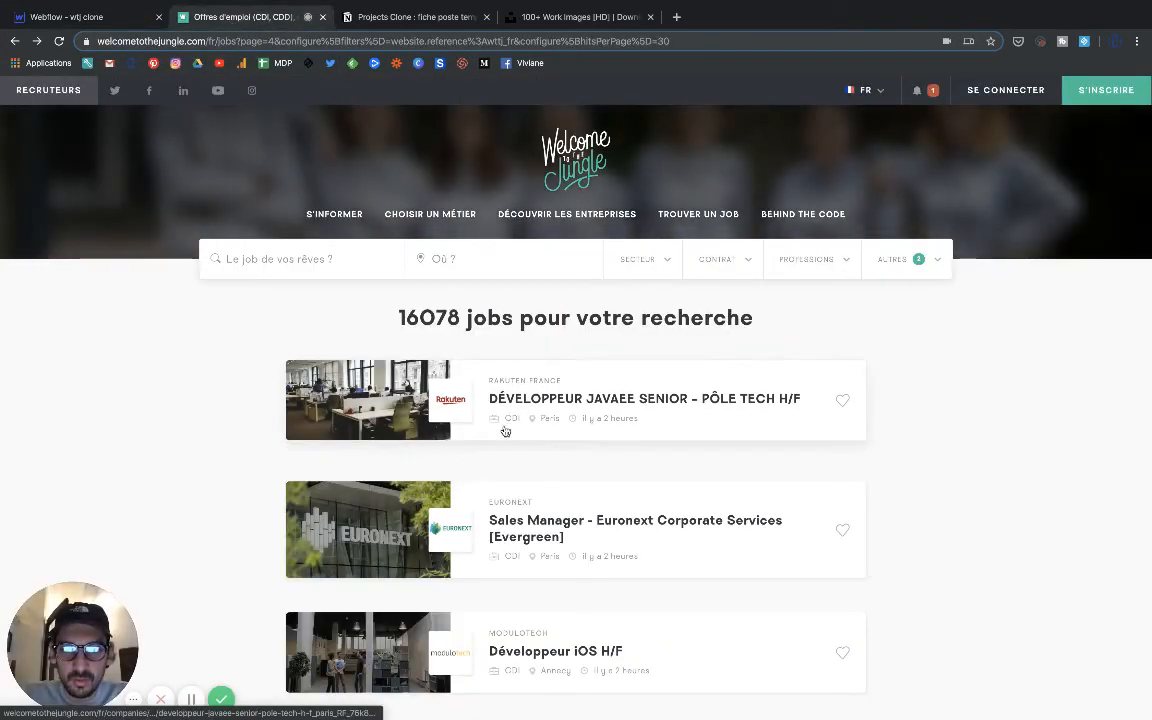
left_click(118, 24)
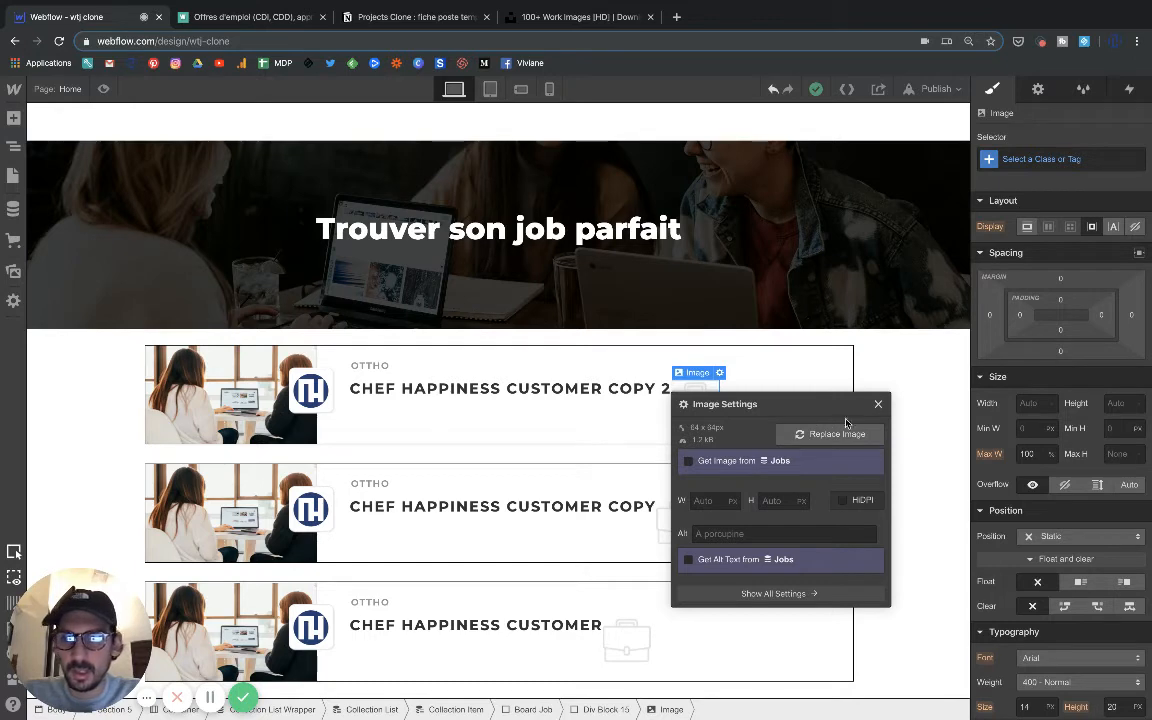
left_click(878, 404)
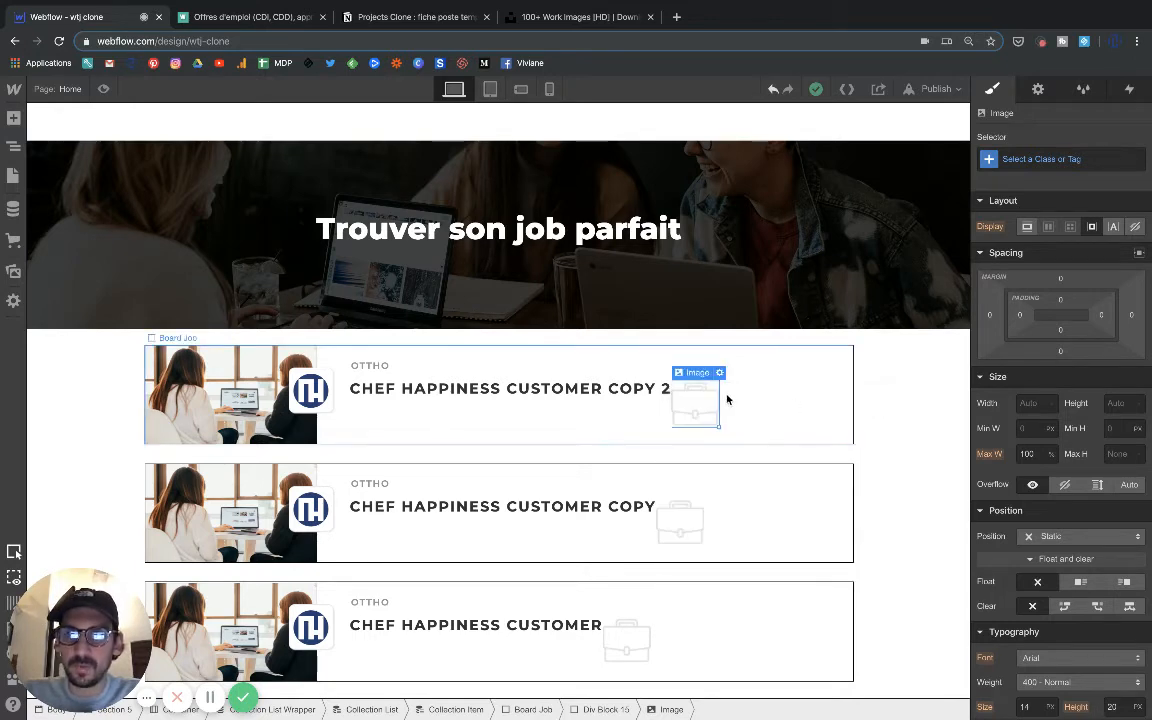
Shrink the briefcase icon to roughly the job title's text height, try floating it left, and set its float and clear to None.
left_click_drag(716, 416, 691, 399)
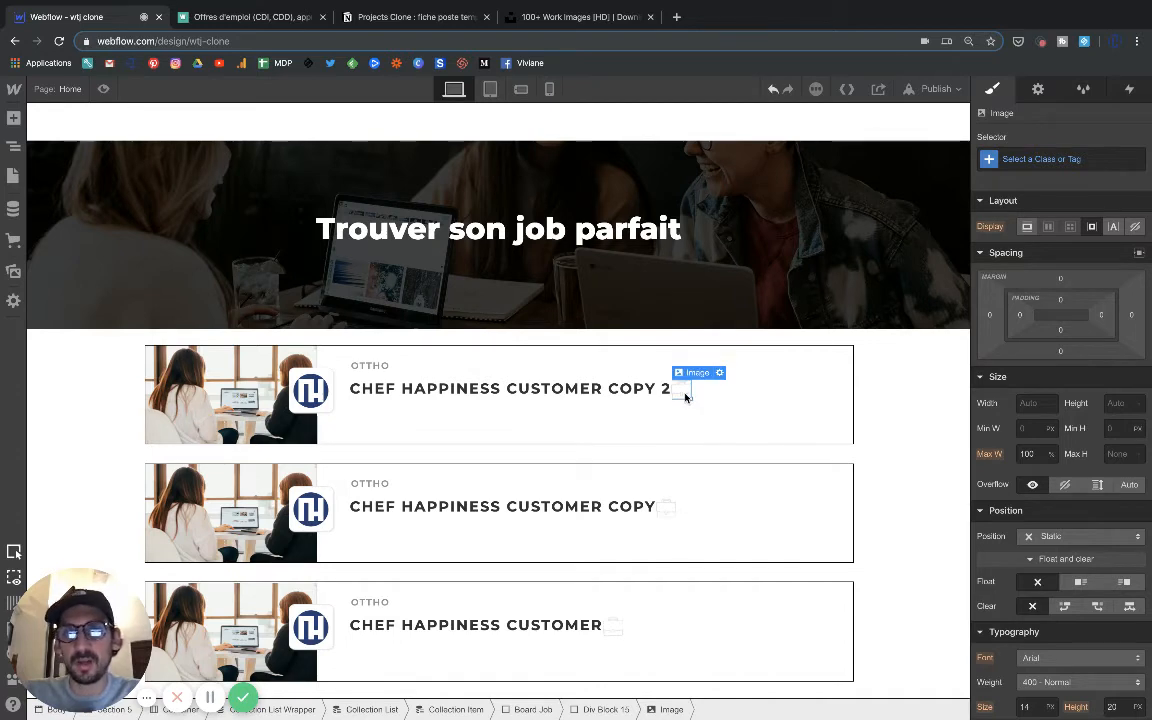
left_click(1077, 583)
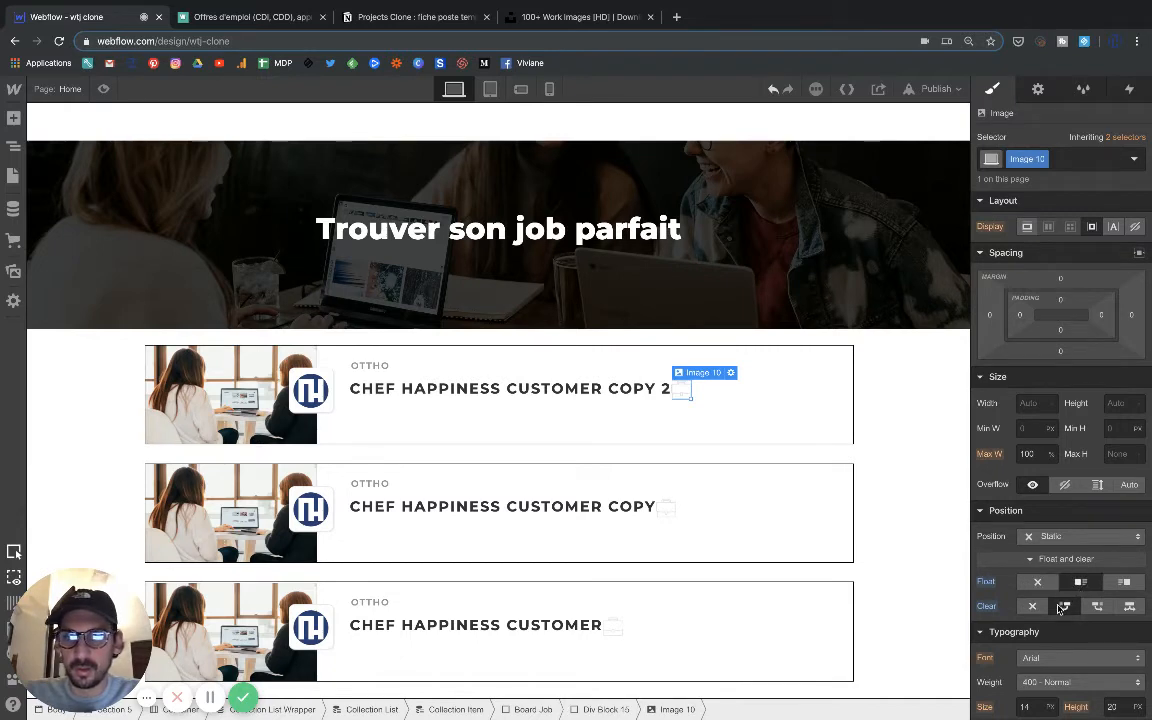
left_click(1038, 606)
left_click(1039, 586)
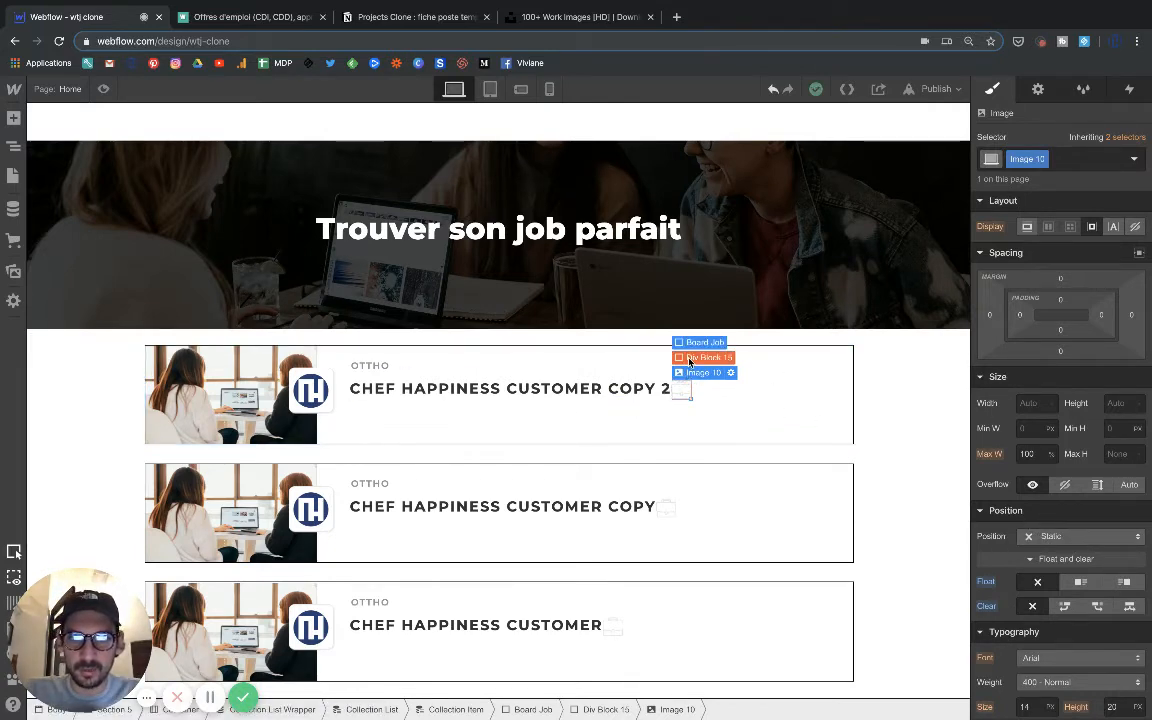
Try an Auto left offset on the briefcase icon's wrapping div block, and undo that change.
left_click(688, 358)
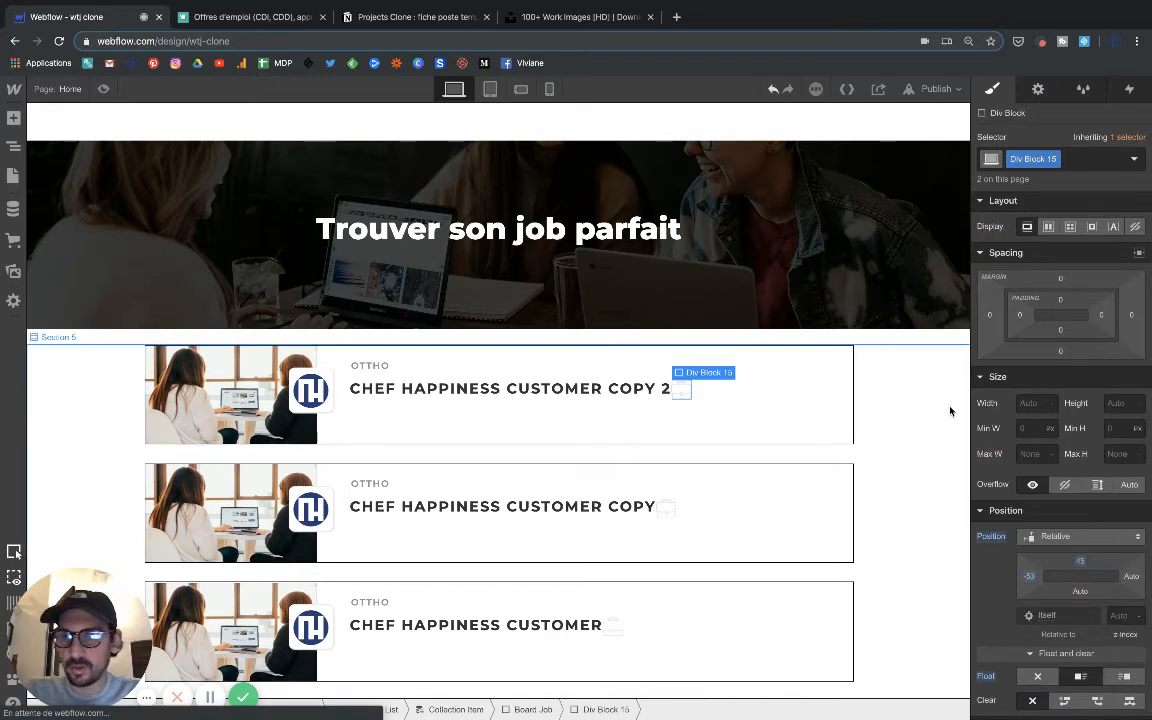
left_click_drag(1033, 581, 1029, 567)
left_click(1031, 578)
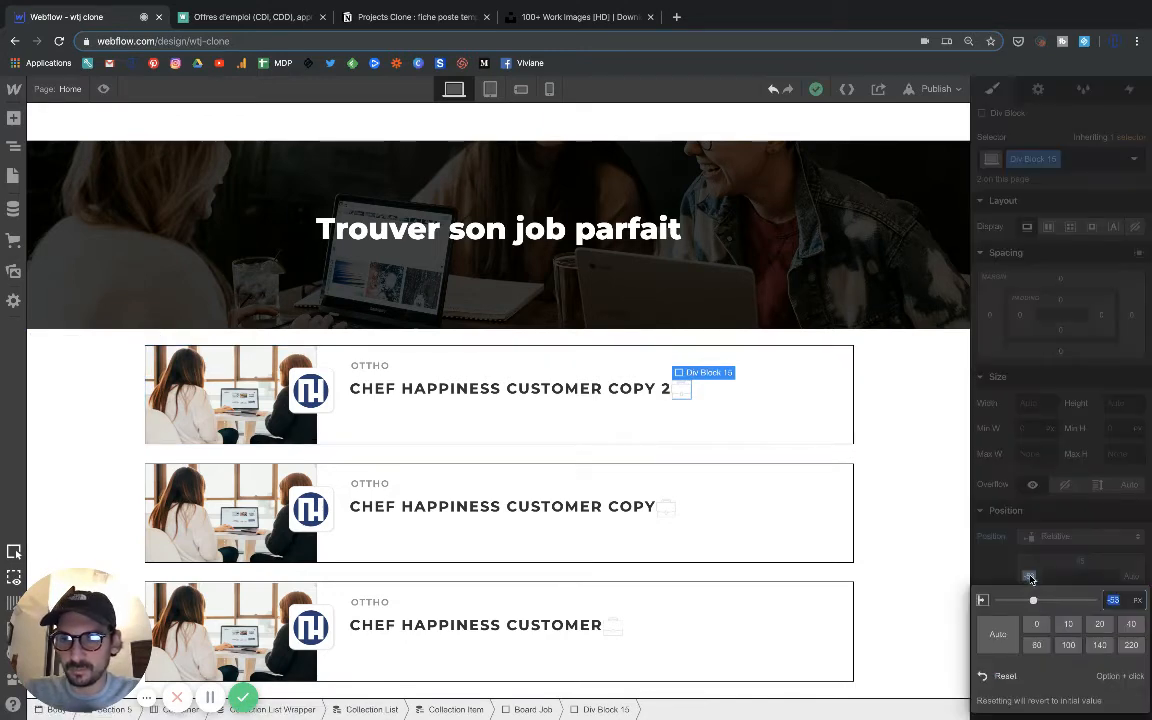
left_click(1001, 632)
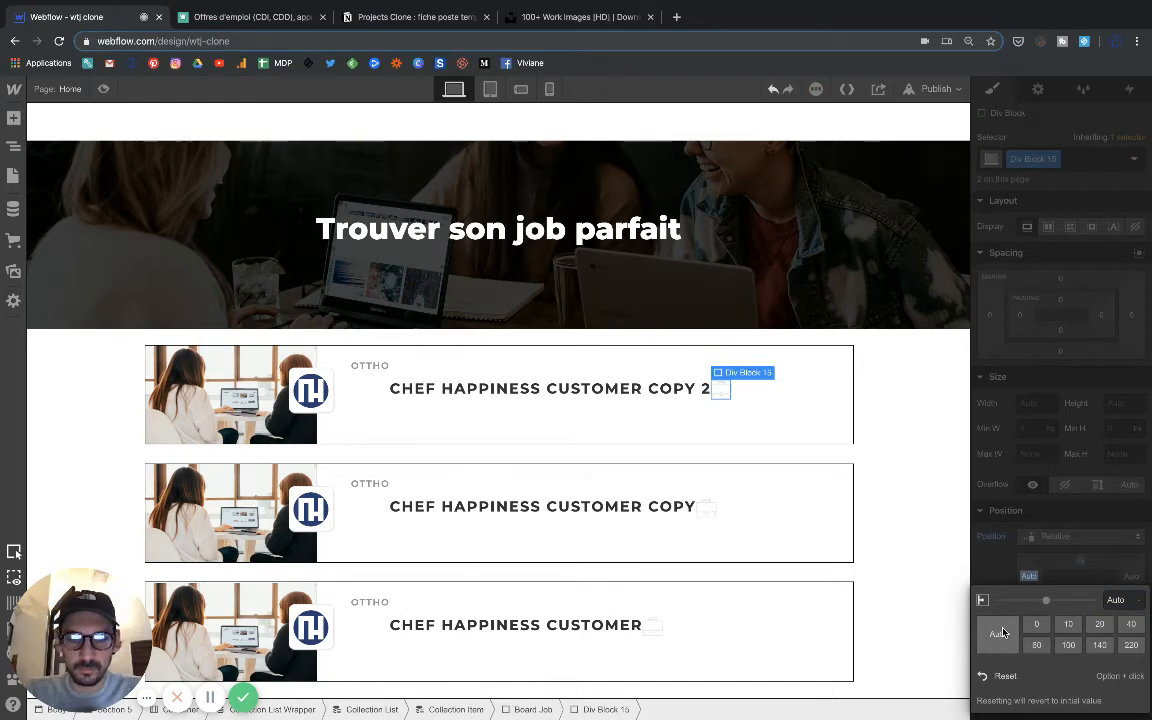
key("super+z")
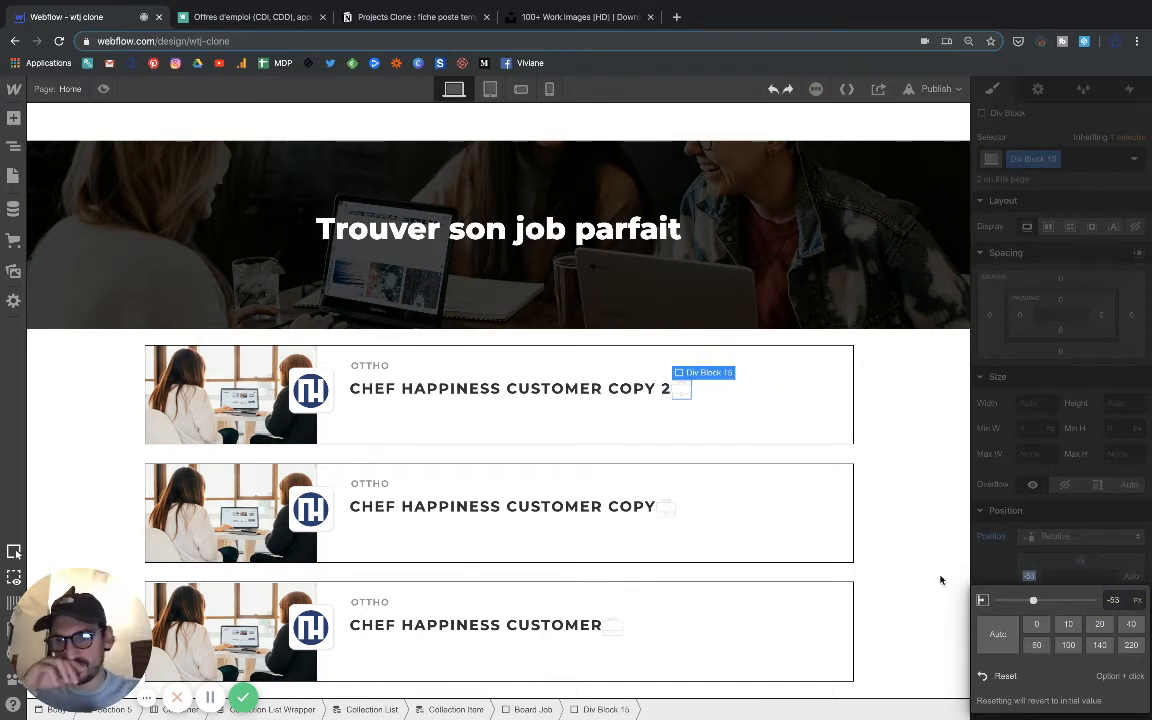
Delete the small briefcase icon beside the job title together with its wrapping div block.
mouse_move(682, 379)
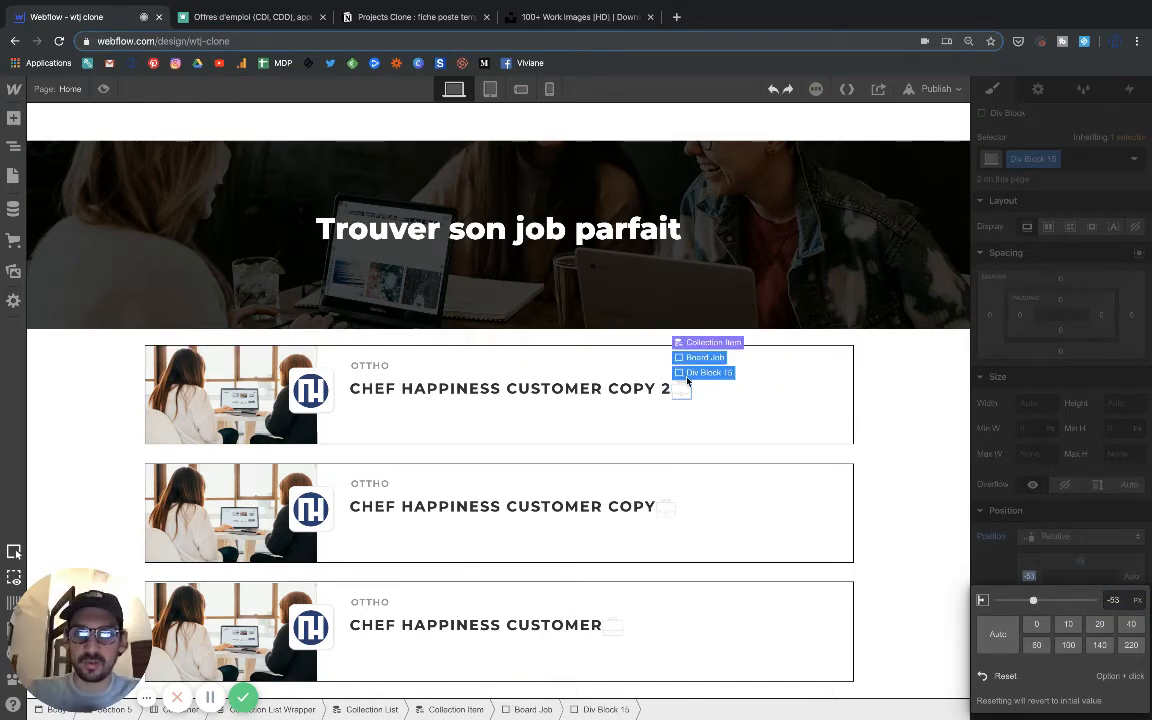
left_click(681, 393)
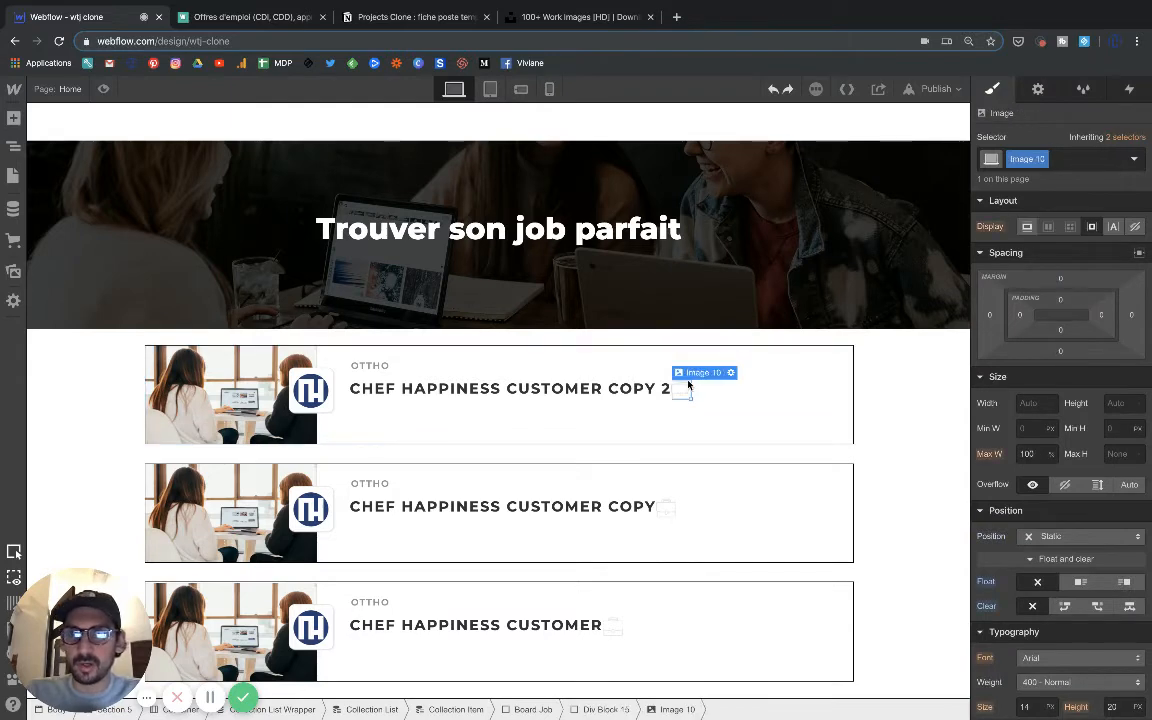
mouse_move(690, 381)
left_click(695, 358)
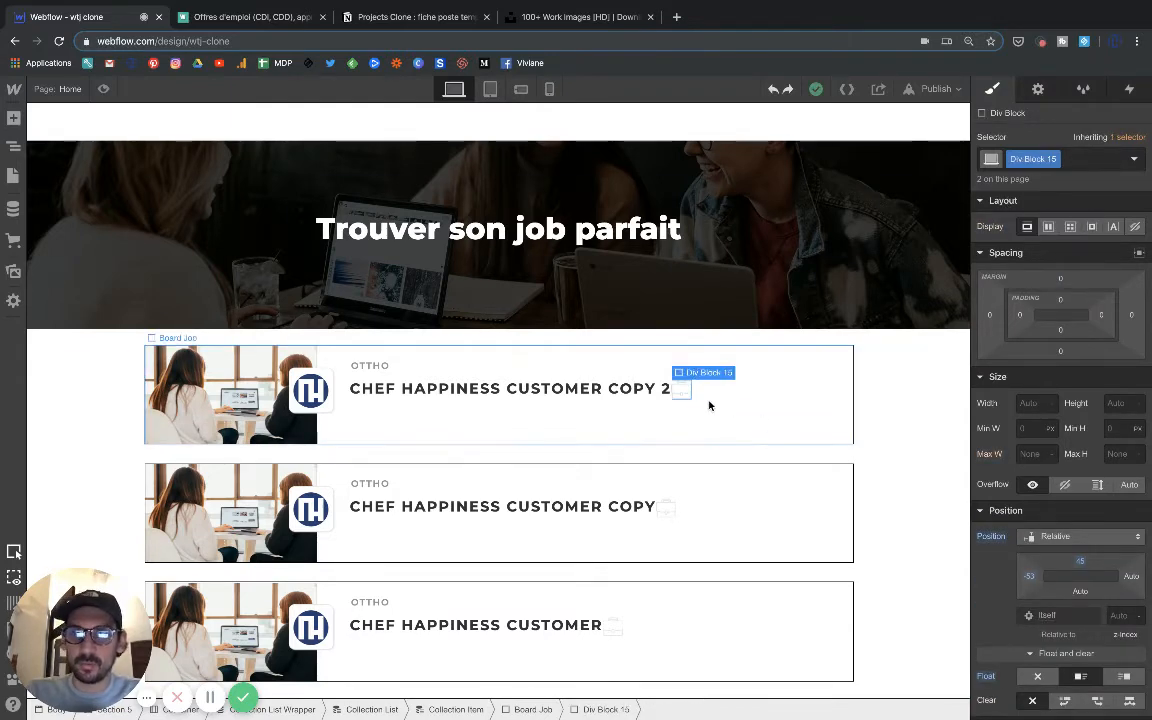
left_click(455, 396)
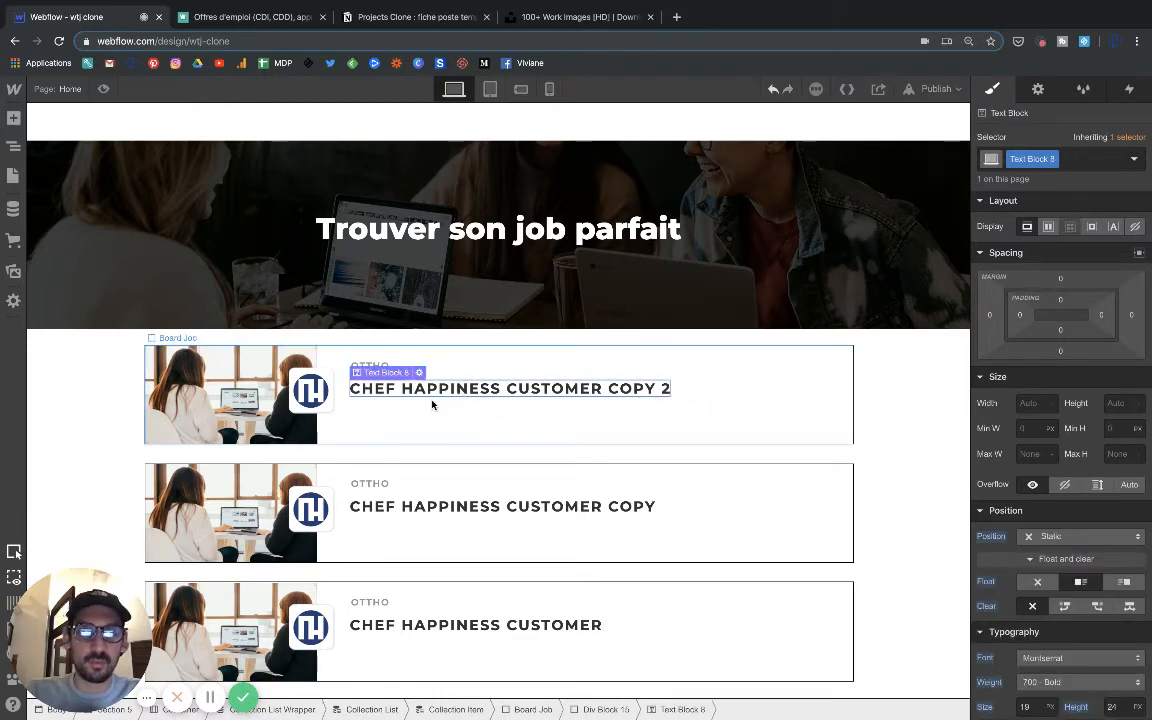
left_click(432, 405)
left_click(398, 392)
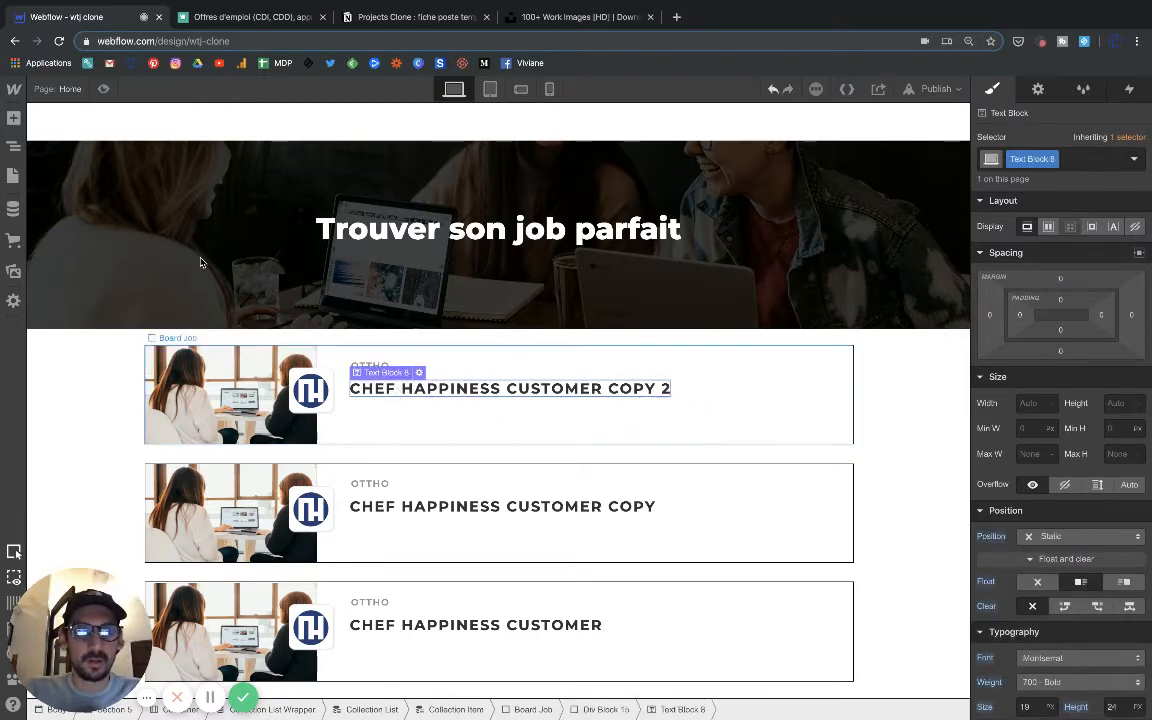
Add a new div block inside the Board Job block.
left_click(13, 145)
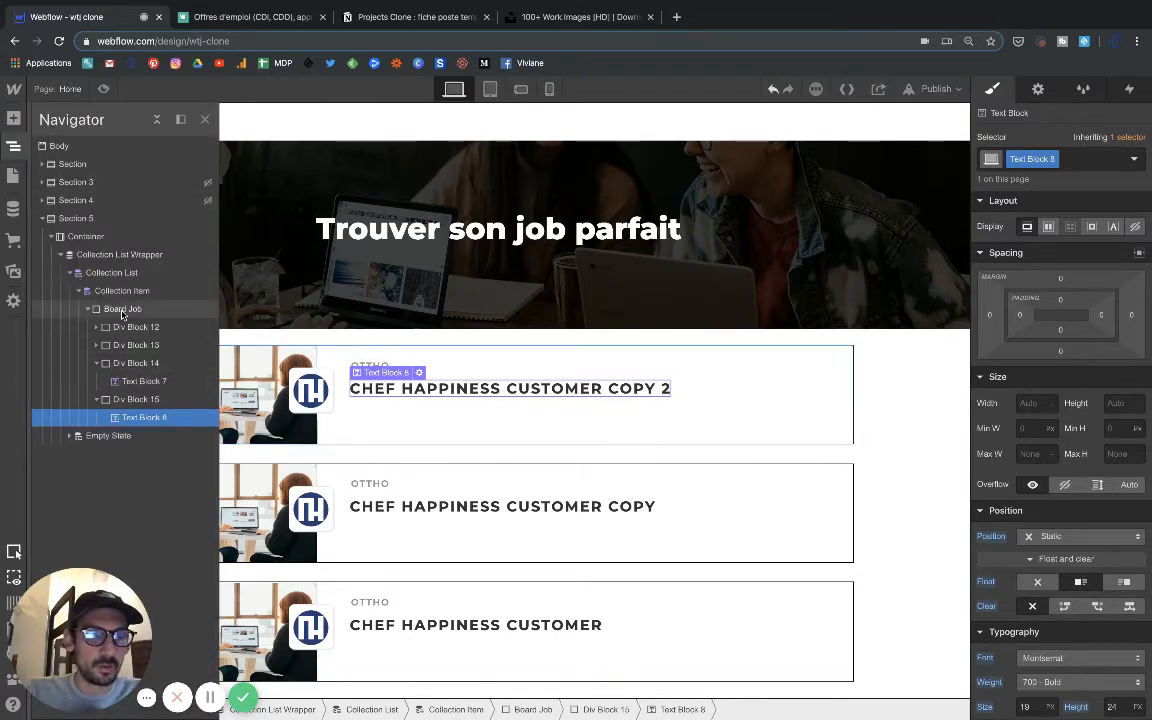
left_click(118, 308)
left_click(13, 117)
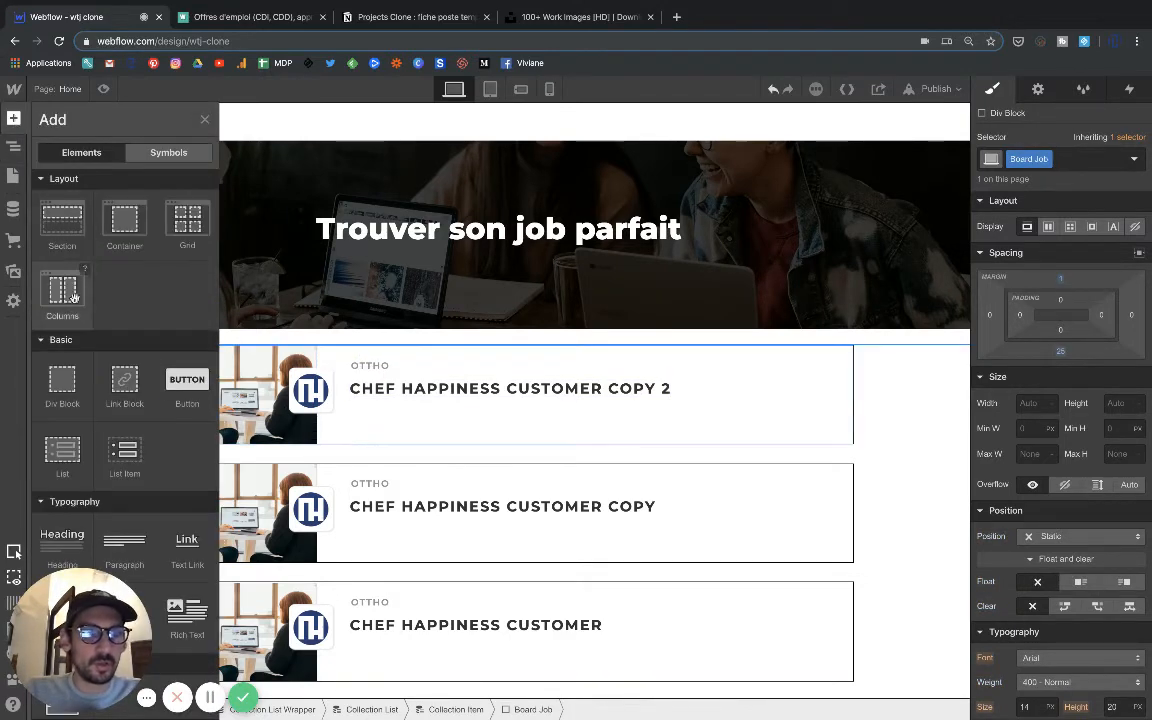
left_click(63, 394)
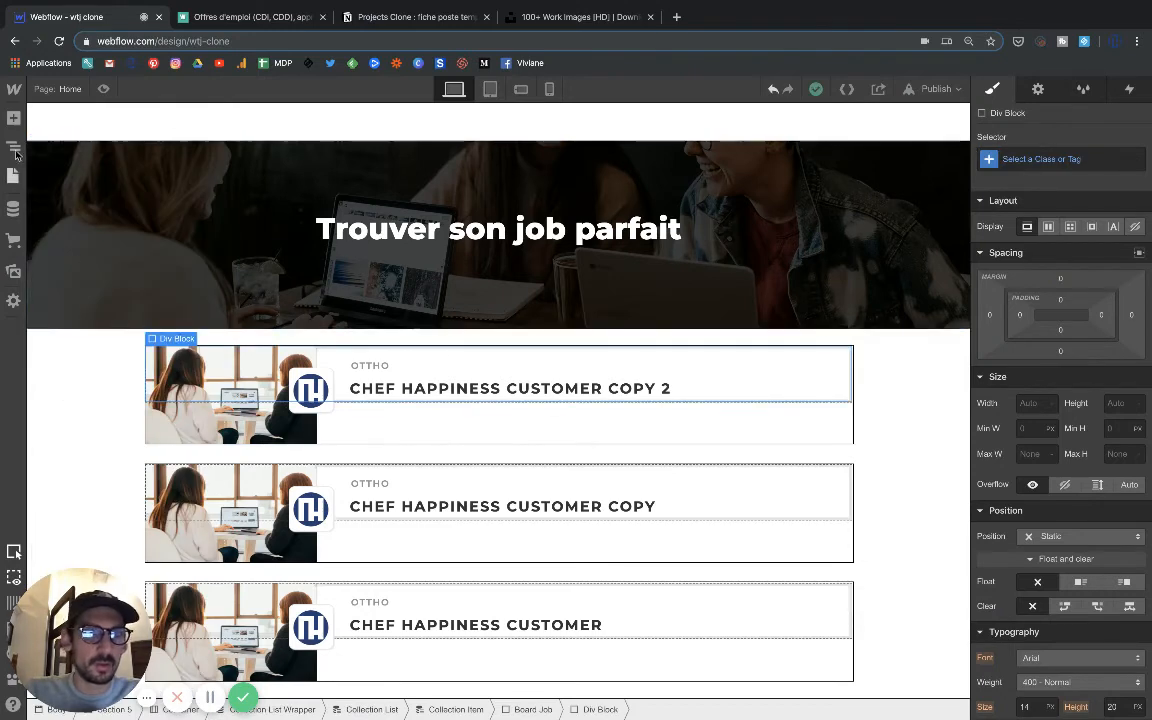
Insert an image element in the new div block and assign it the light grey briefcase icon asset.
left_click(13, 117)
scroll(63, 400, "down", 4)
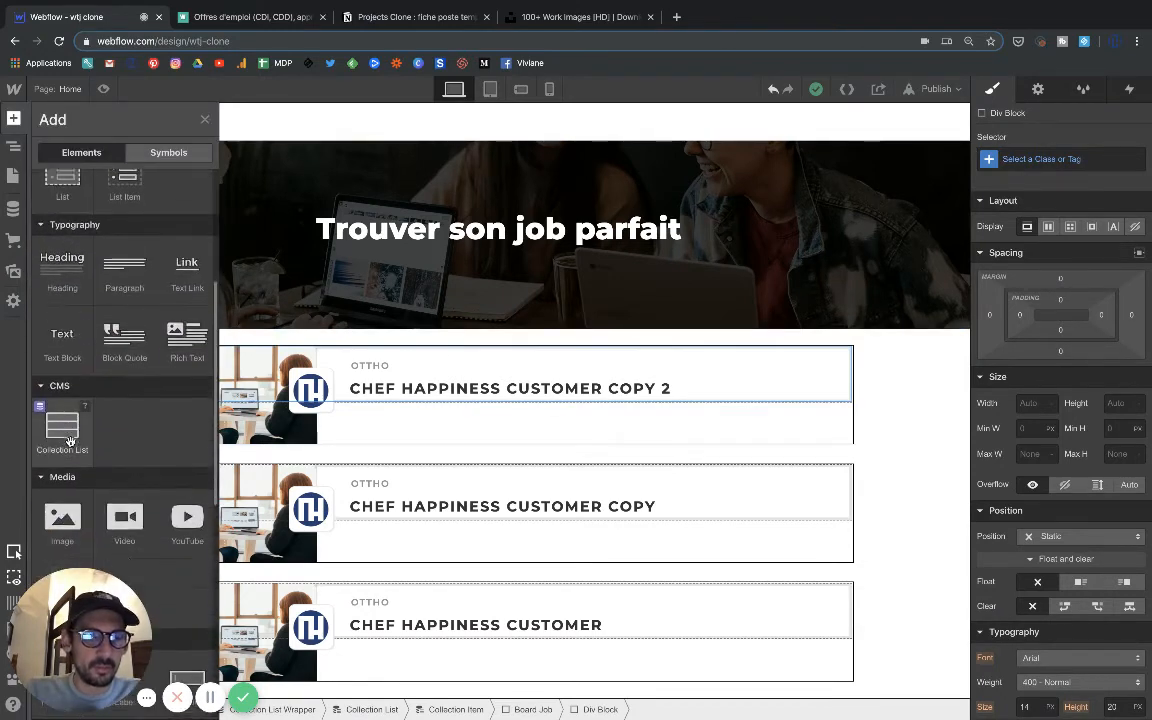
left_click(60, 478)
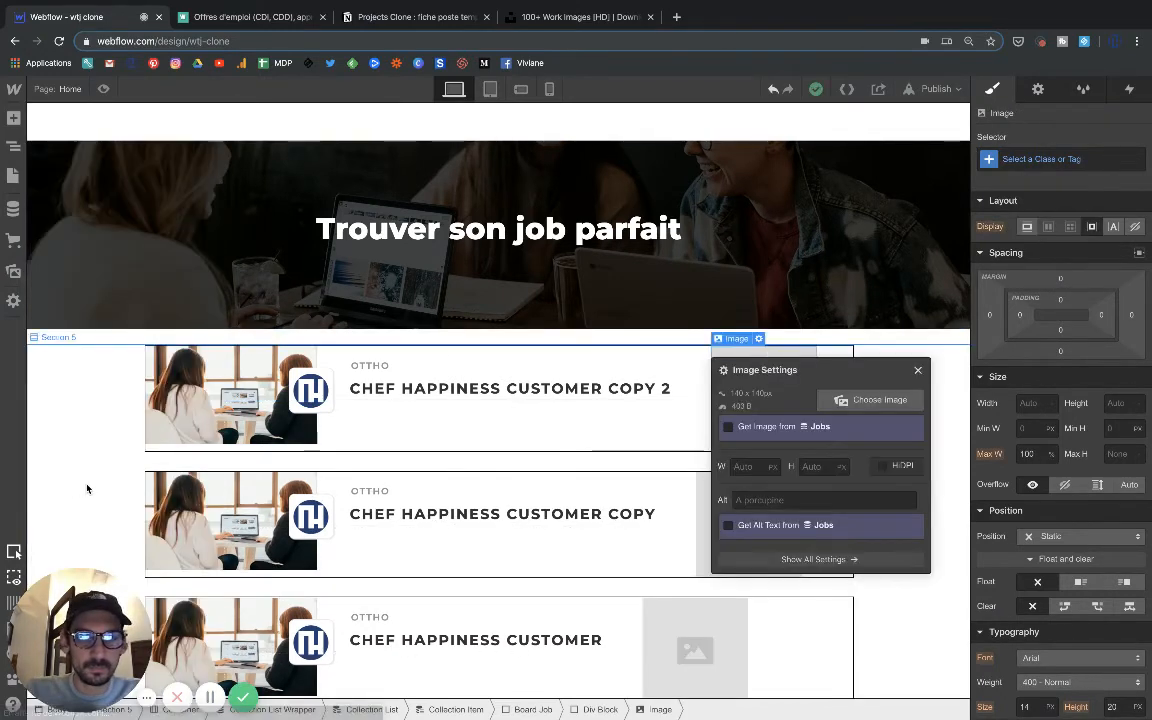
left_click(879, 400)
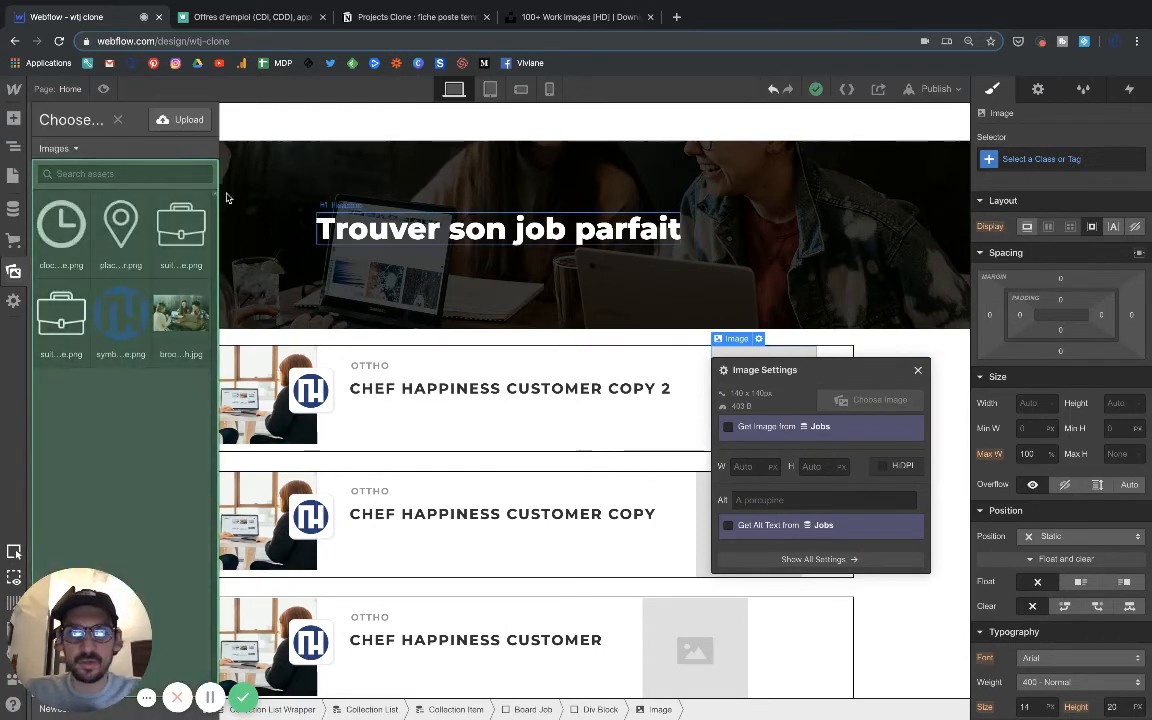
left_click(172, 235)
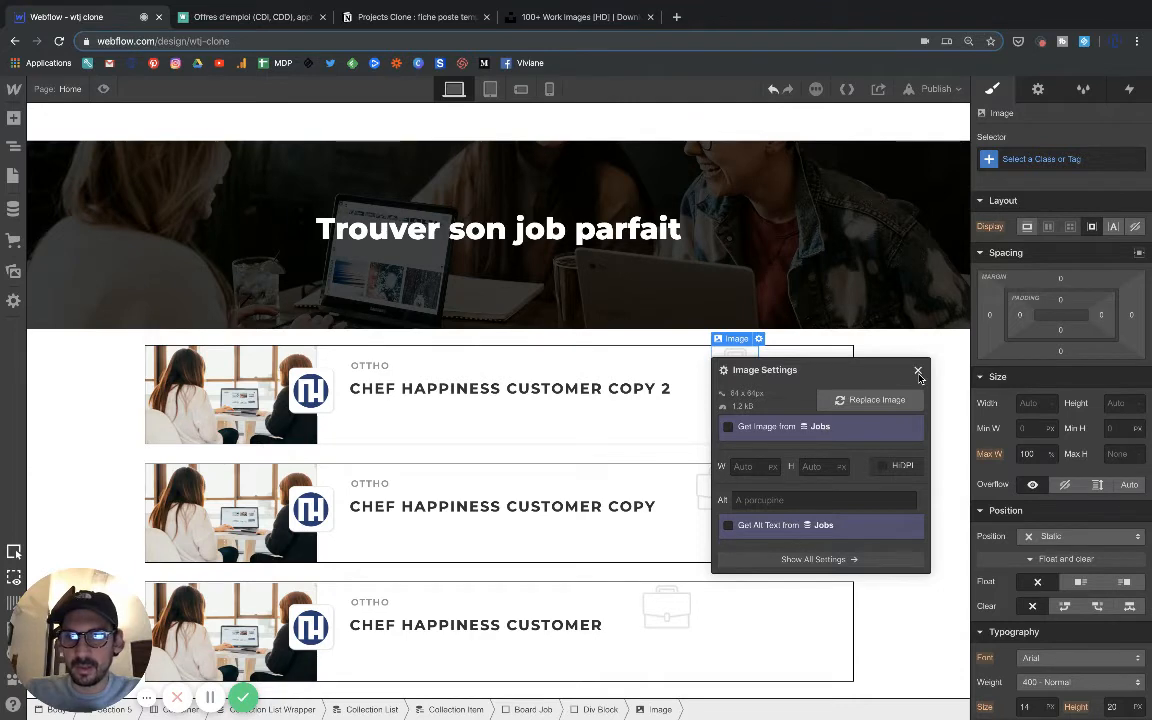
Float the briefcase icon left, try clearing it left, and set Clear back to None.
left_click(1080, 583)
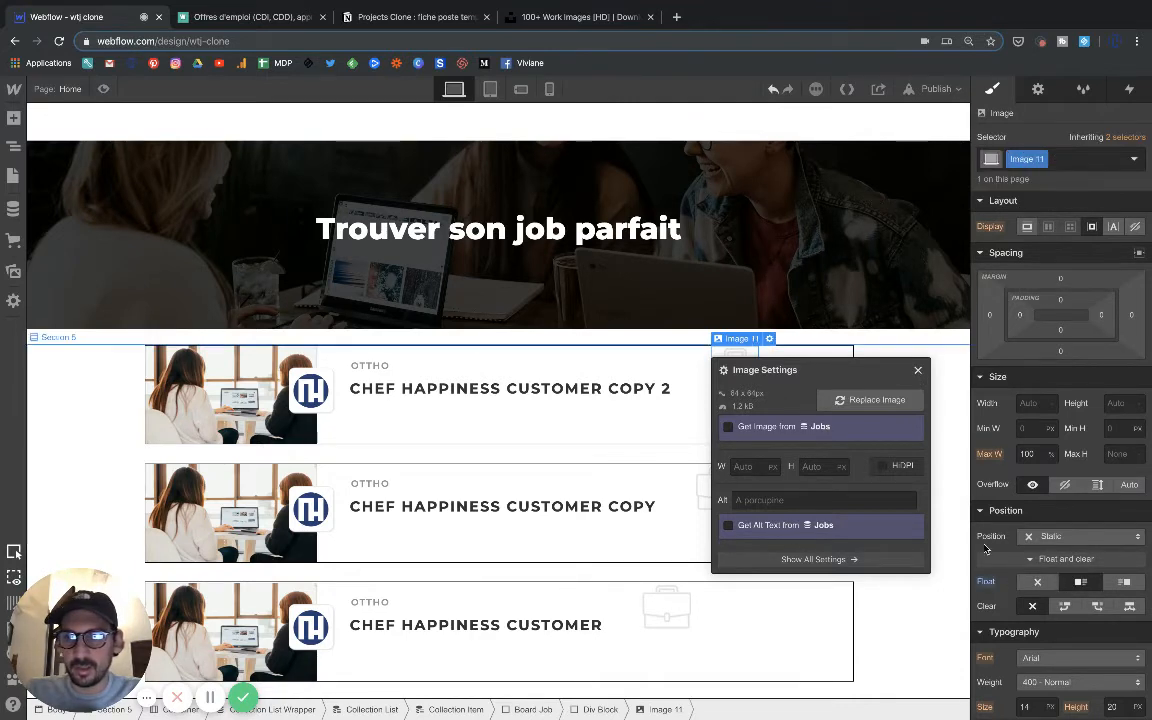
left_click(1065, 606)
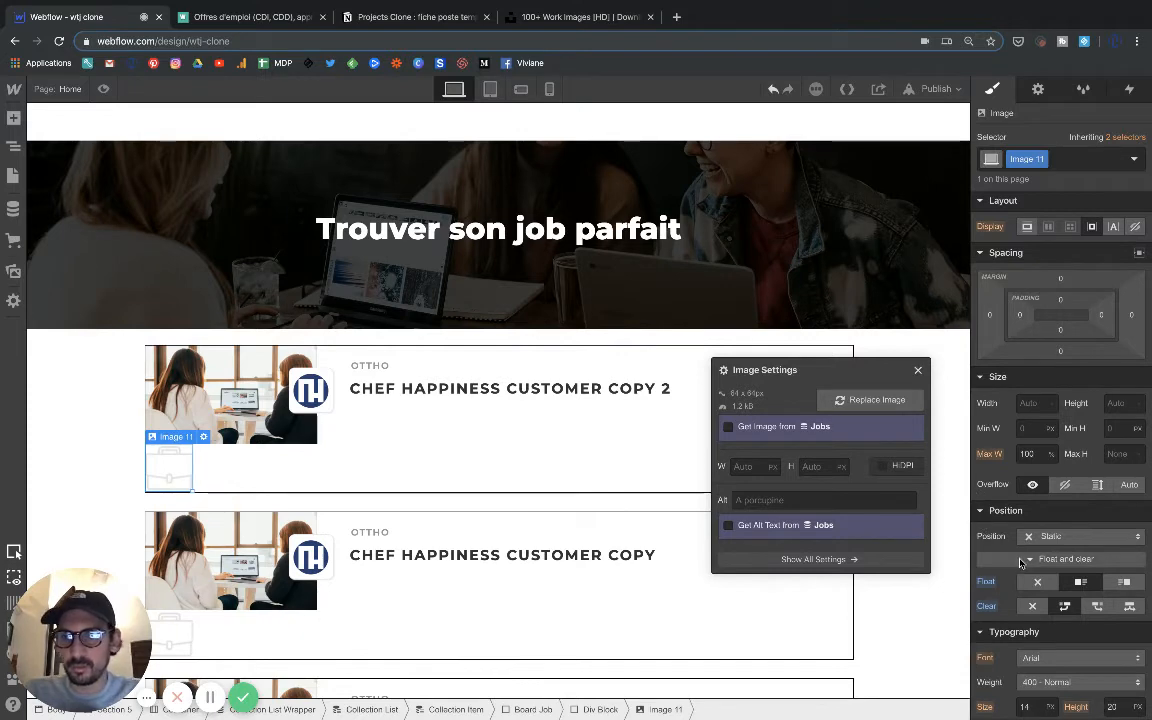
left_click(1038, 605)
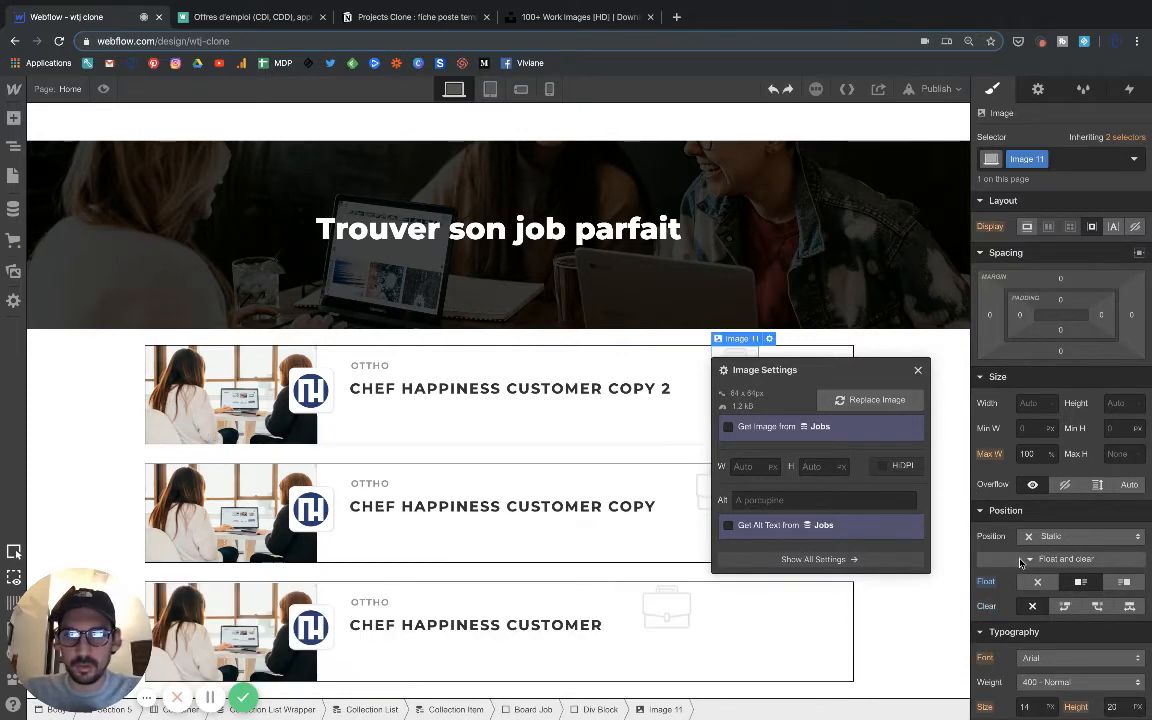
left_click(918, 372)
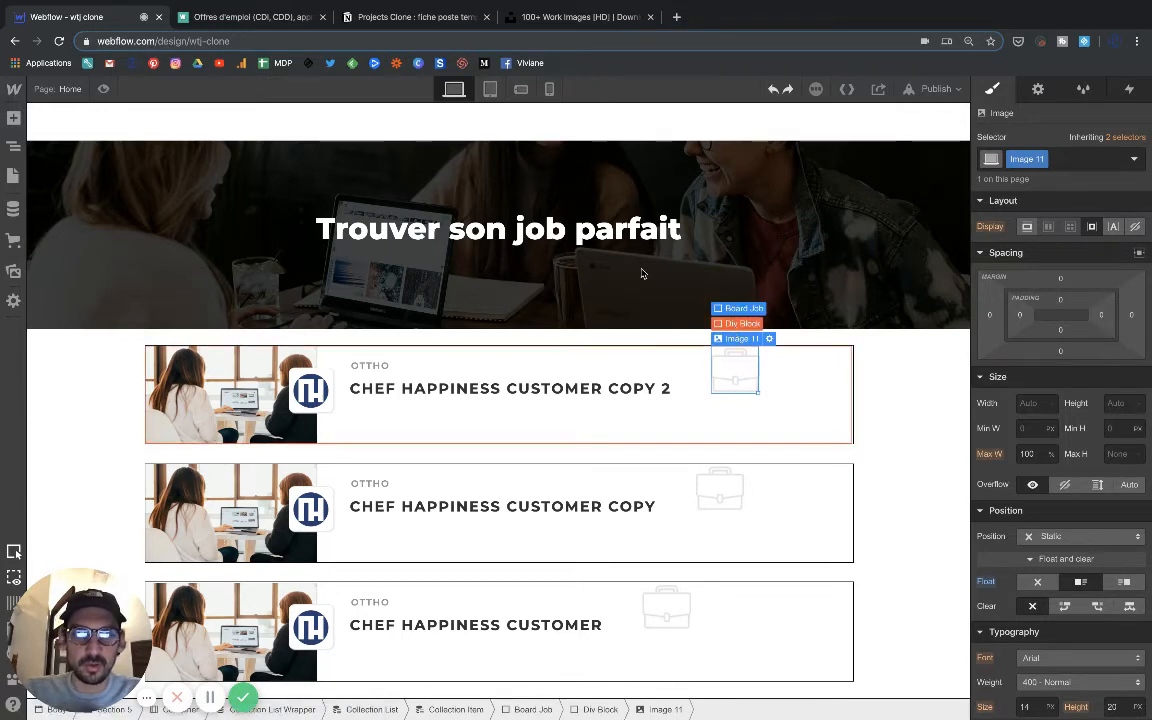
Try nesting the job title's div block inside the company name's div block, and undo the move.
left_click(13, 146)
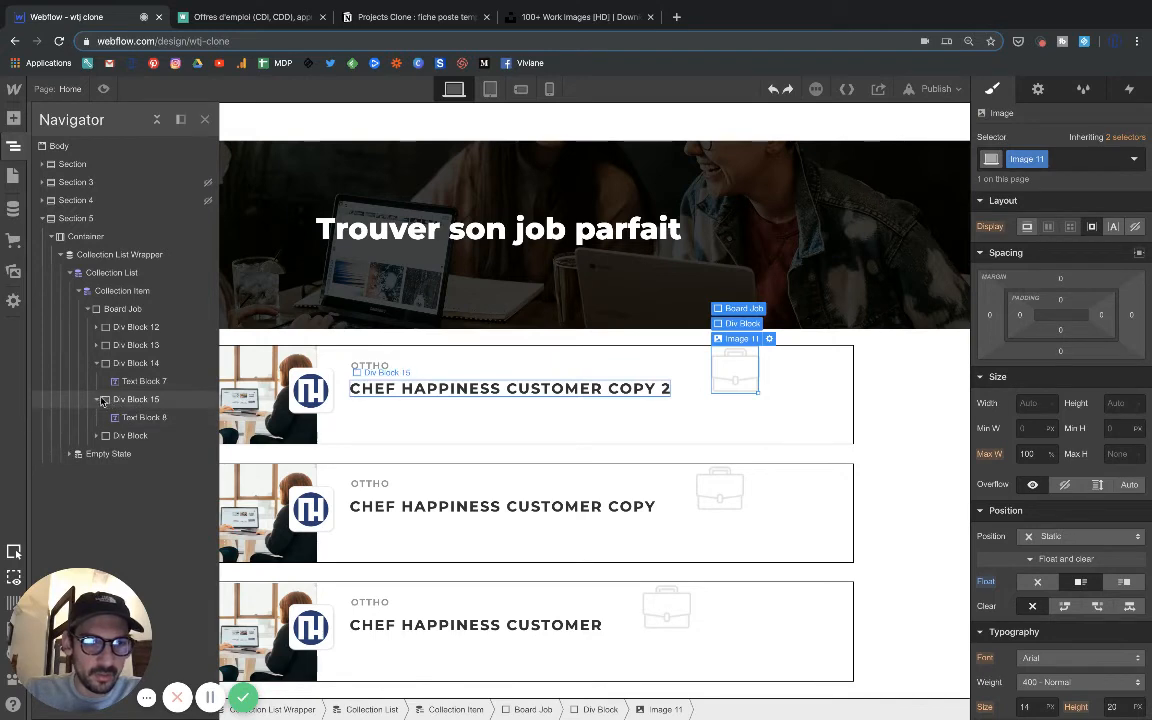
left_click(97, 399)
left_click(130, 400)
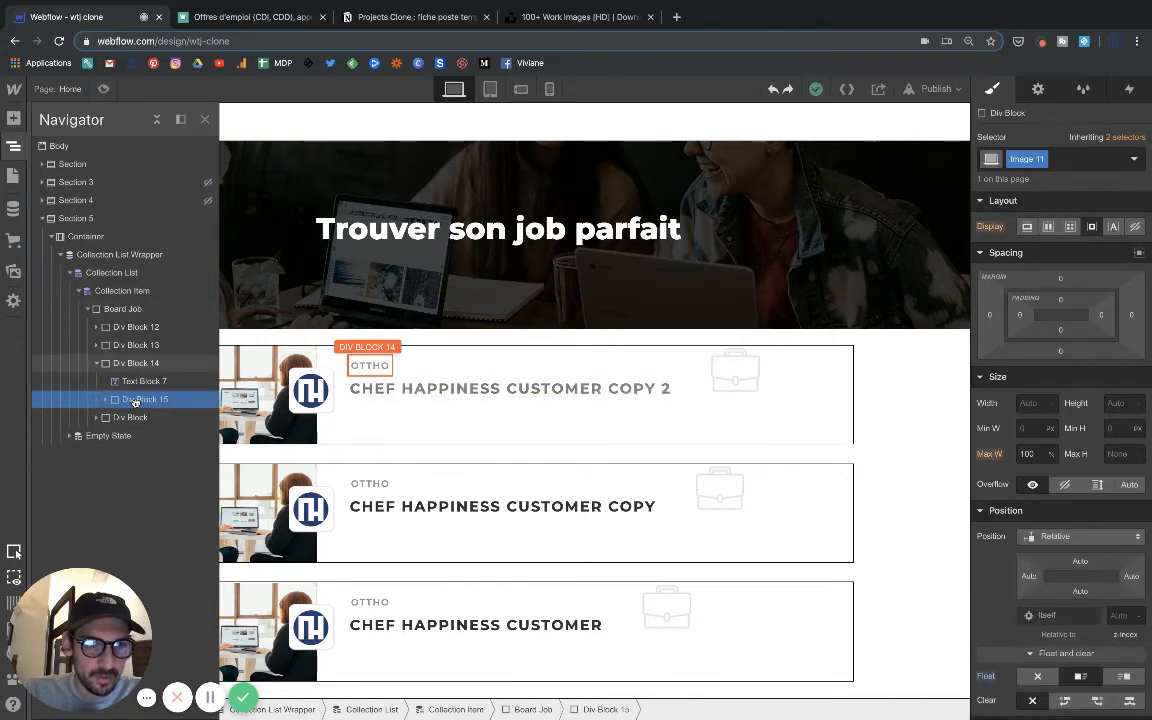
left_click_drag(135, 403, 137, 407)
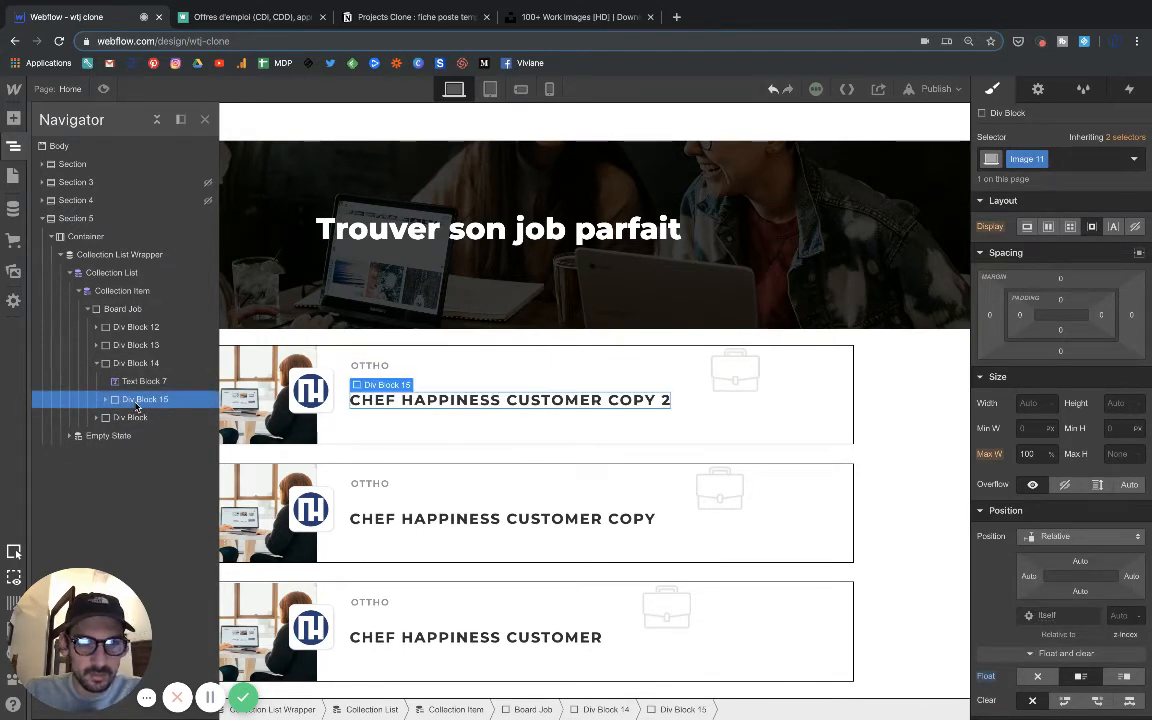
key("super+z")
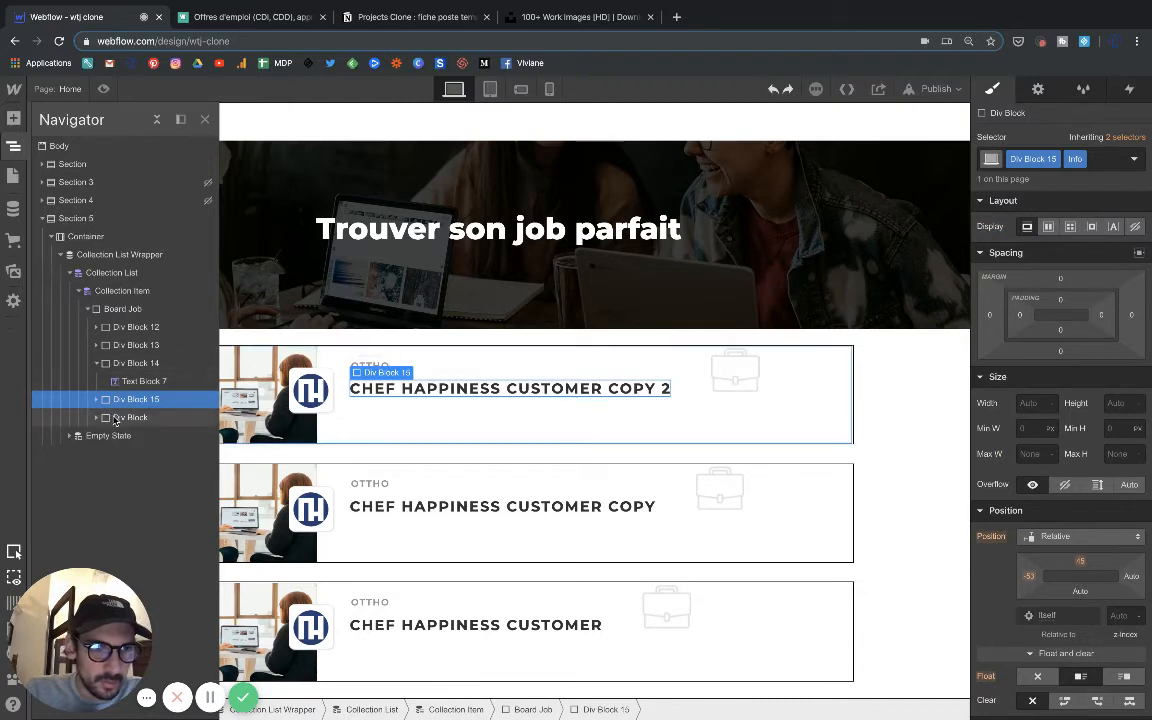
Move the briefcase icon's div block into Div Block 15, directly below the job title text block.
left_click(122, 418)
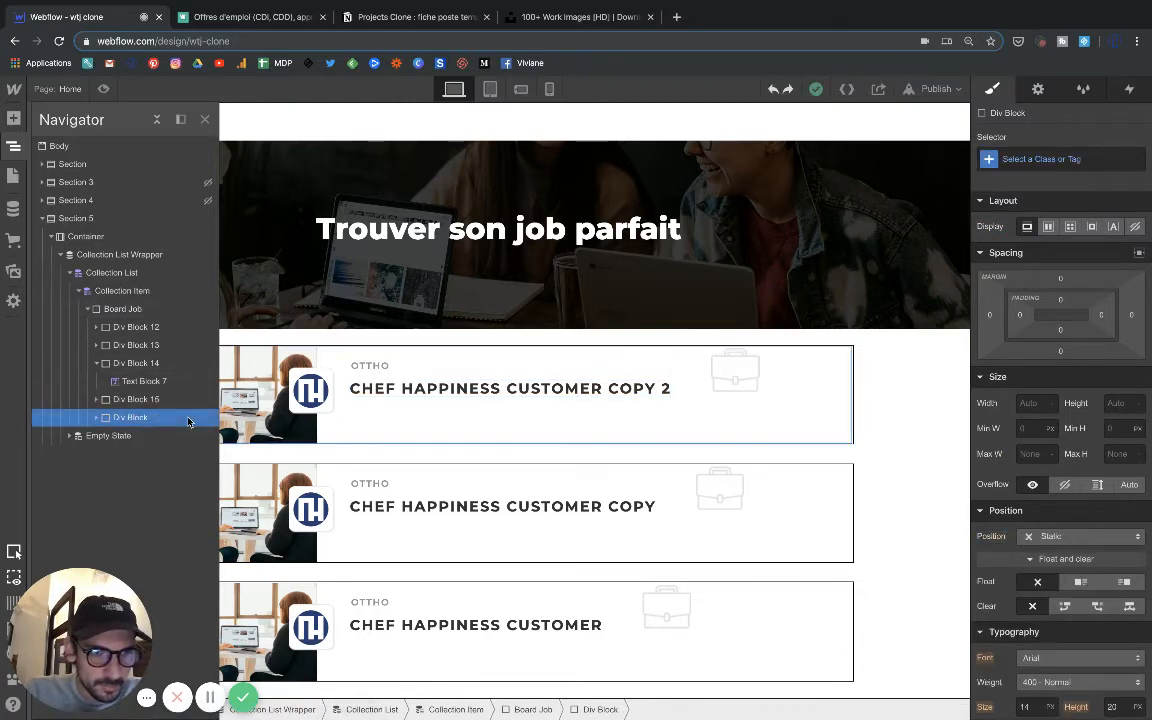
left_click(96, 399)
left_click_drag(115, 438, 132, 438)
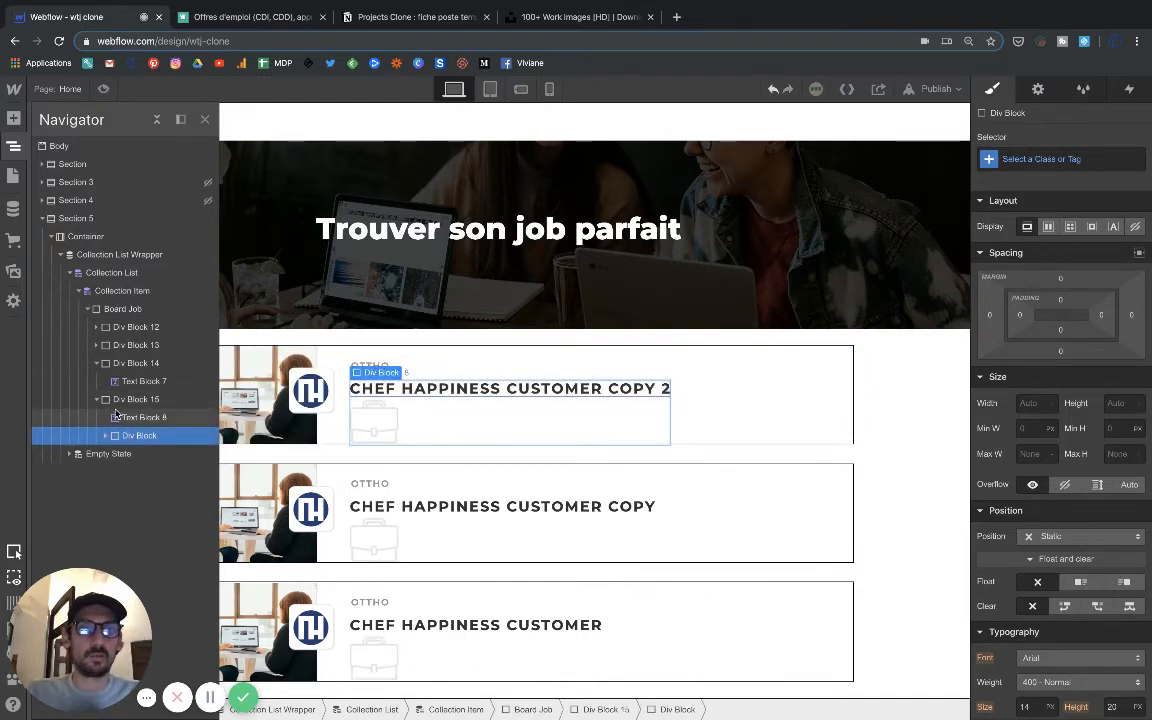
Shrink the briefcase icon to roughly the job title's text height and select its wrapping div block.
left_click(391, 433)
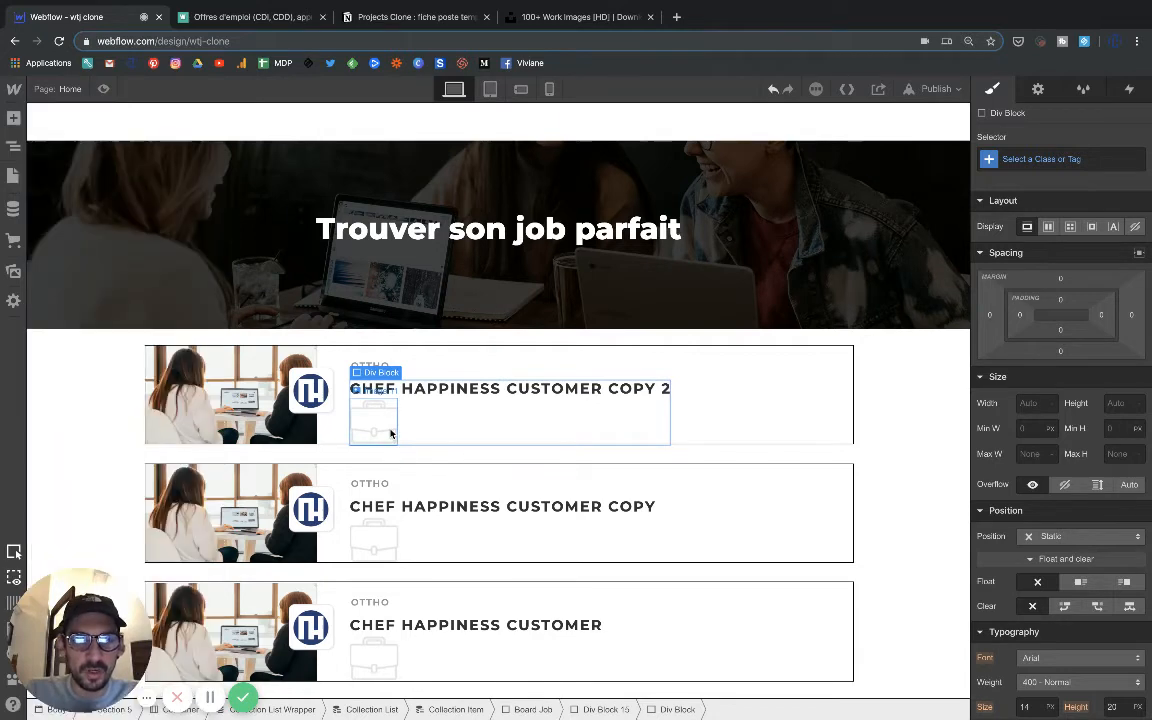
left_click_drag(395, 444, 358, 404)
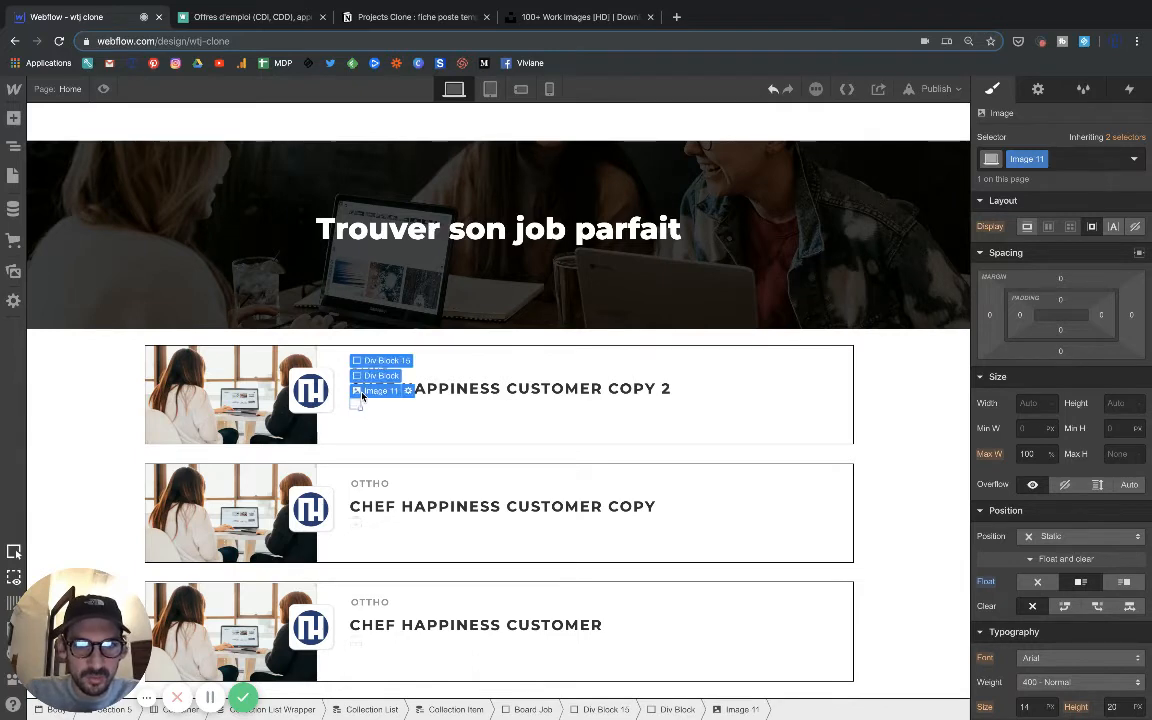
left_click(362, 399)
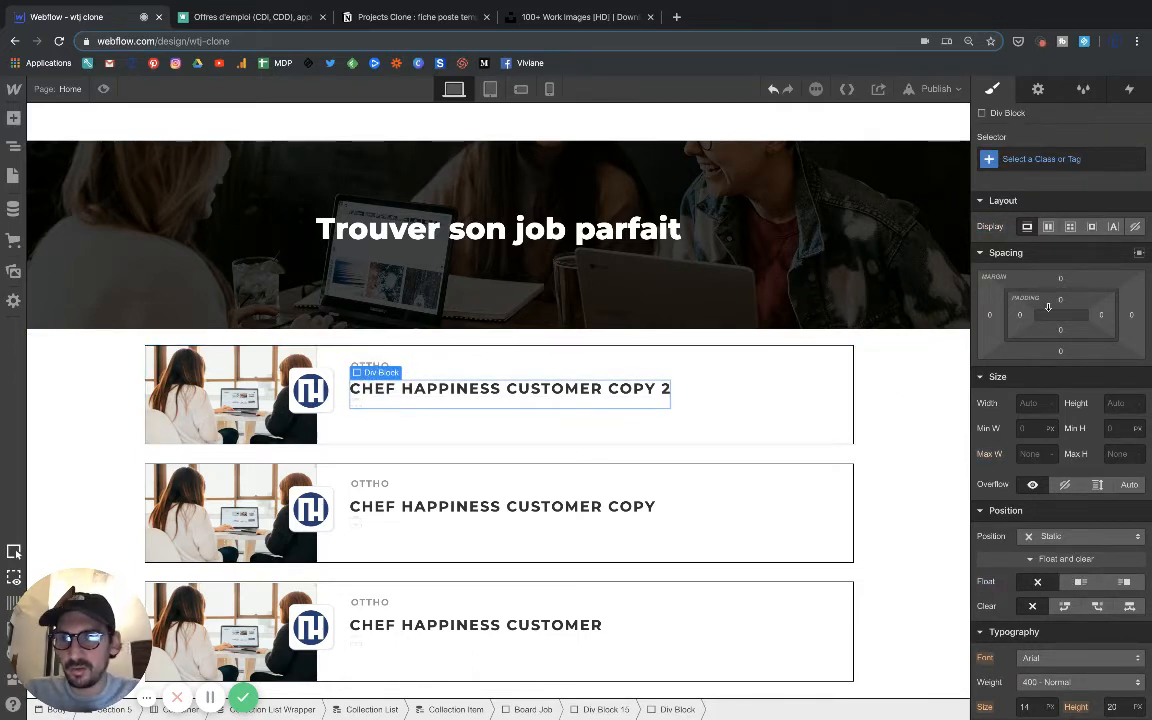
Try top padding and a horizontal flex layout with start alignment on the icon's div block, and undo these changes.
mouse_move(1062, 303)
left_mouse_down()
mouse_move(1055, 366)
mouse_move(1058, 320)
left_mouse_up()
key("ctrl+z")
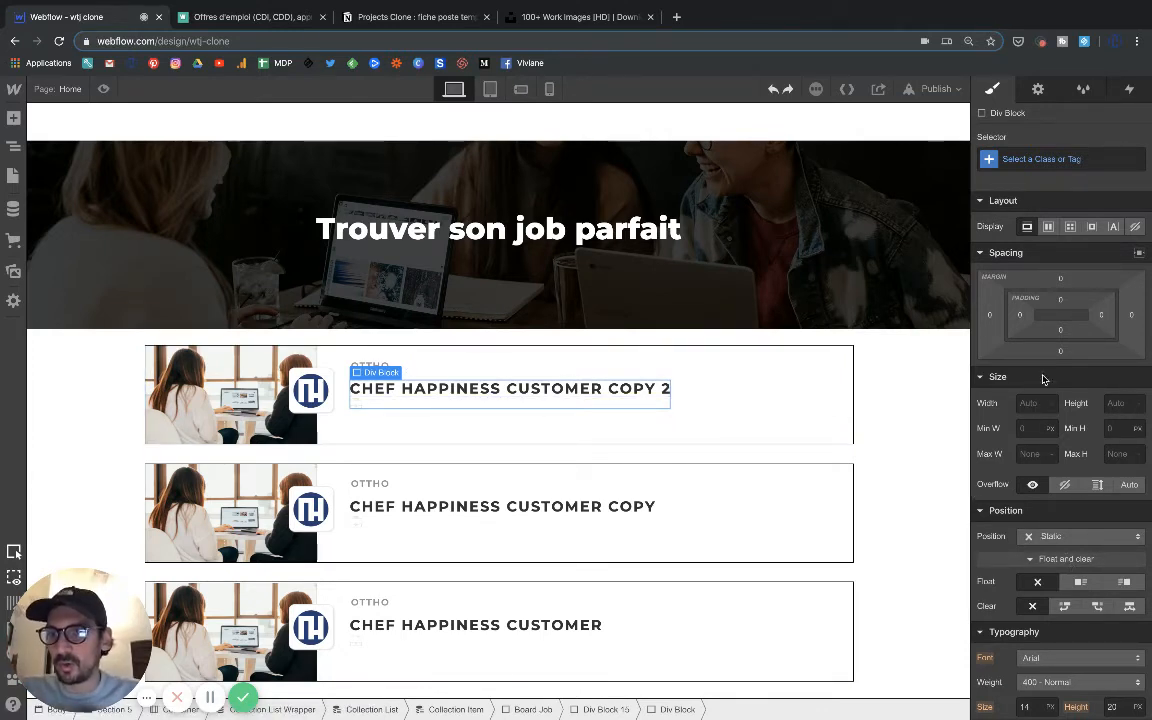
left_click(1048, 228)
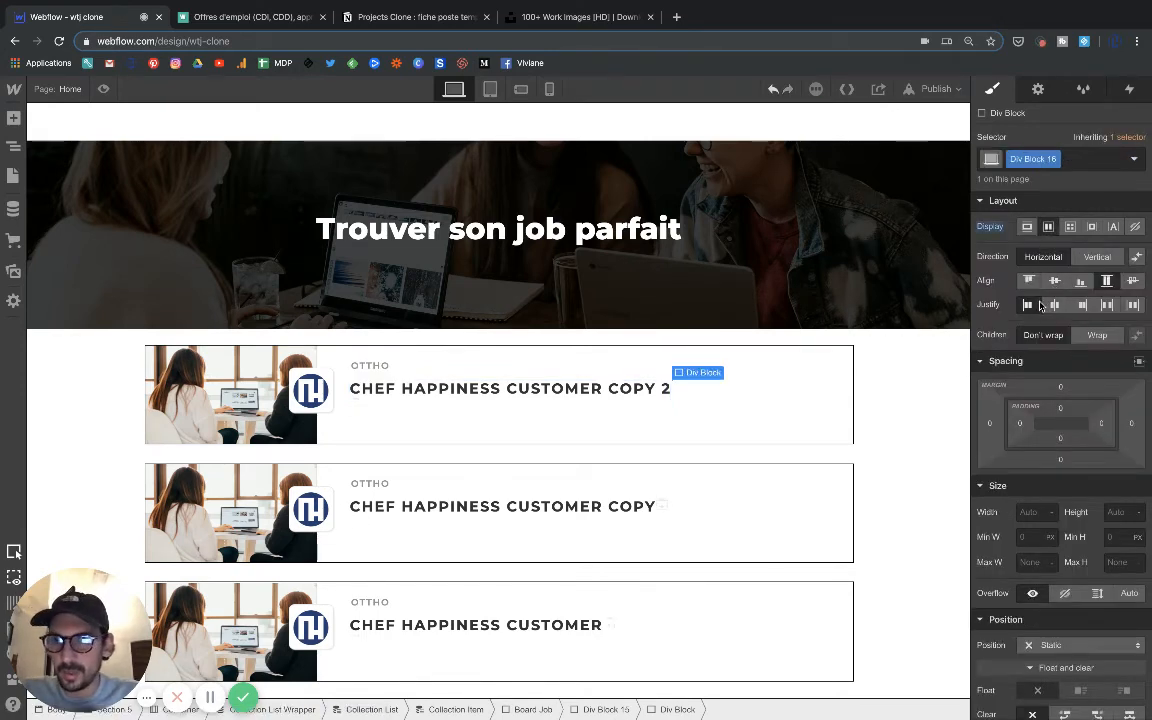
left_click(1029, 281)
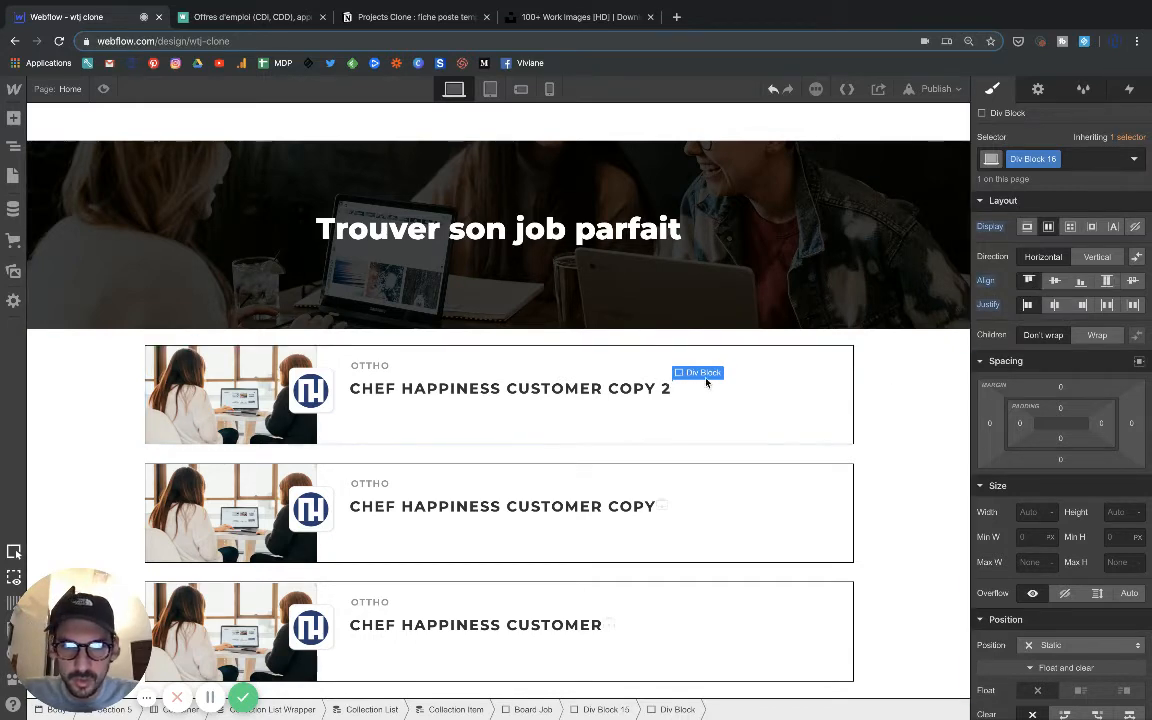
key("super+z")
key("super+z")
key("super+z")
key("super+z")
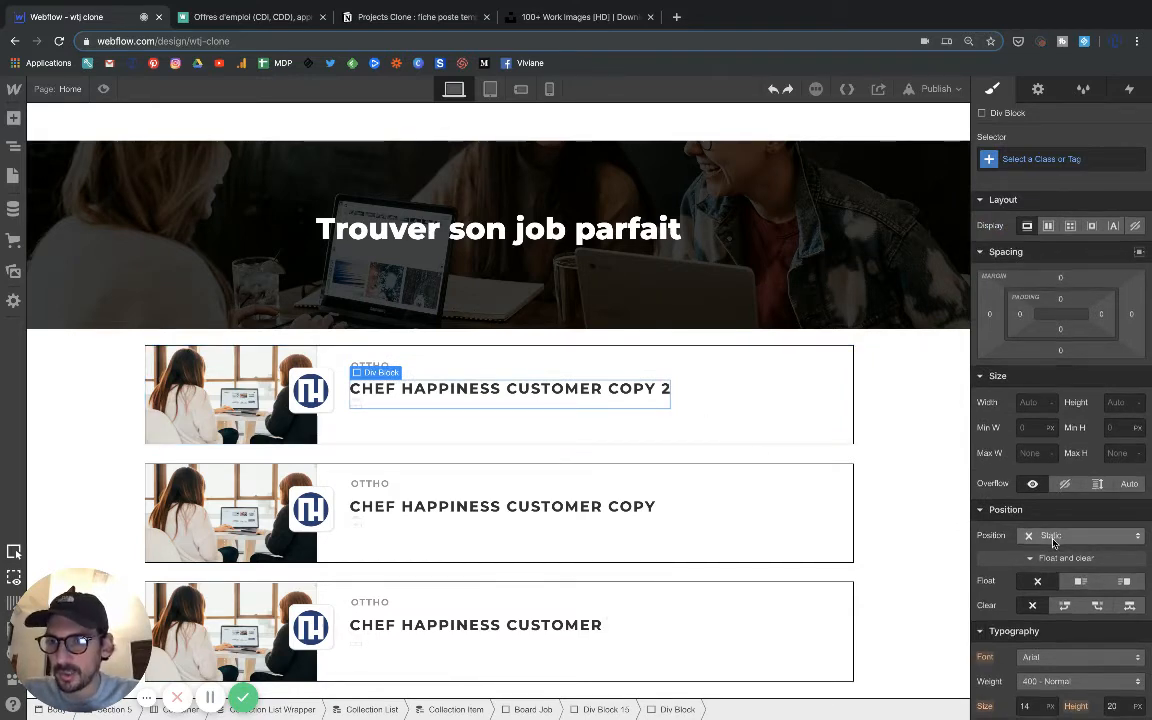
Set the top margin of the icon's div block to 31 px and compare it with the Welcome to the Jungle listing.
scroll(1053, 541, "down", 5)
scroll(1053, 541, "up", 5)
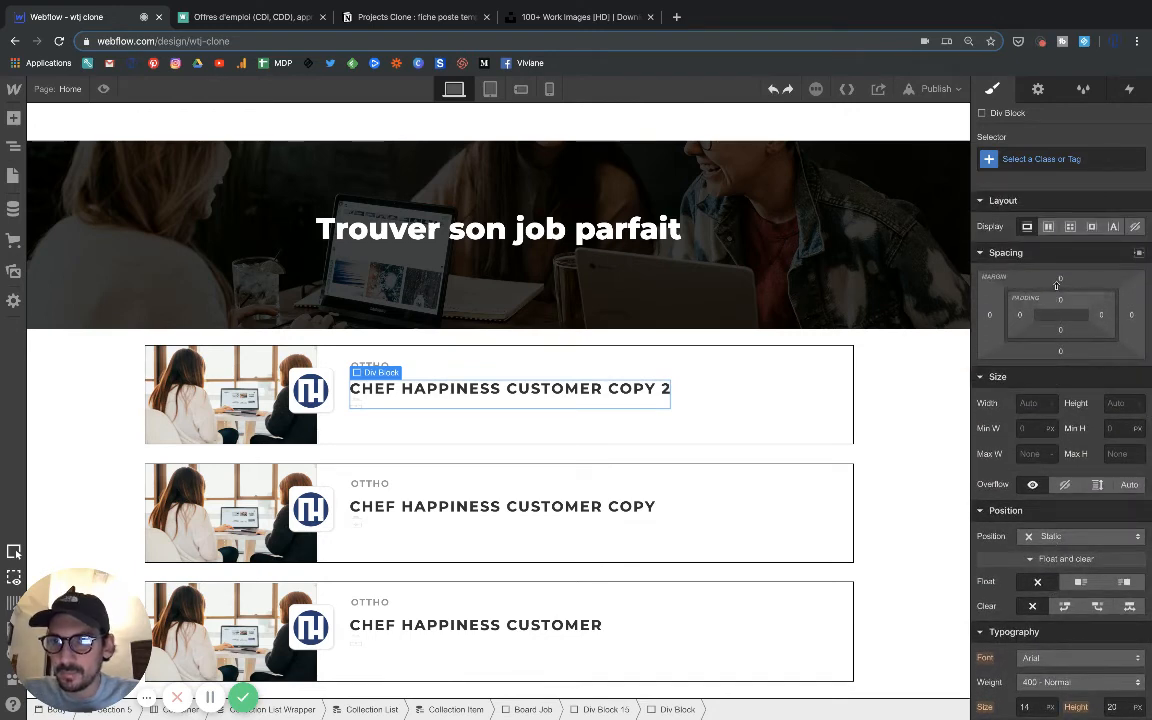
left_click(1061, 280)
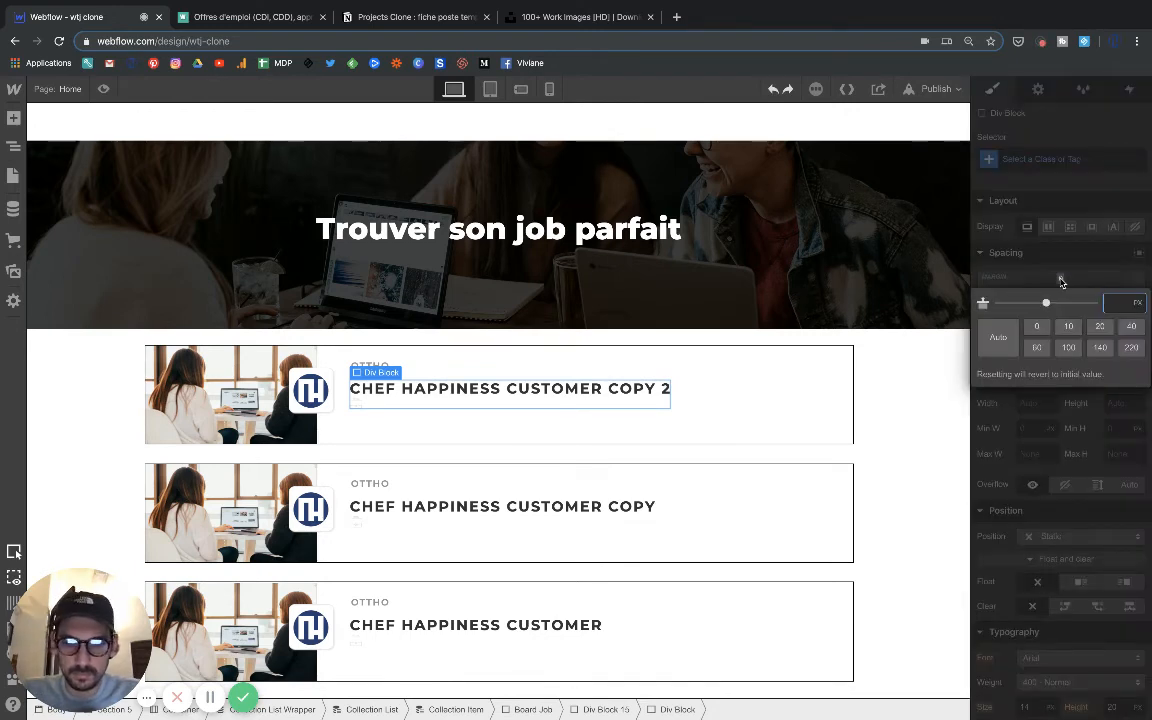
type("10")
key("Return")
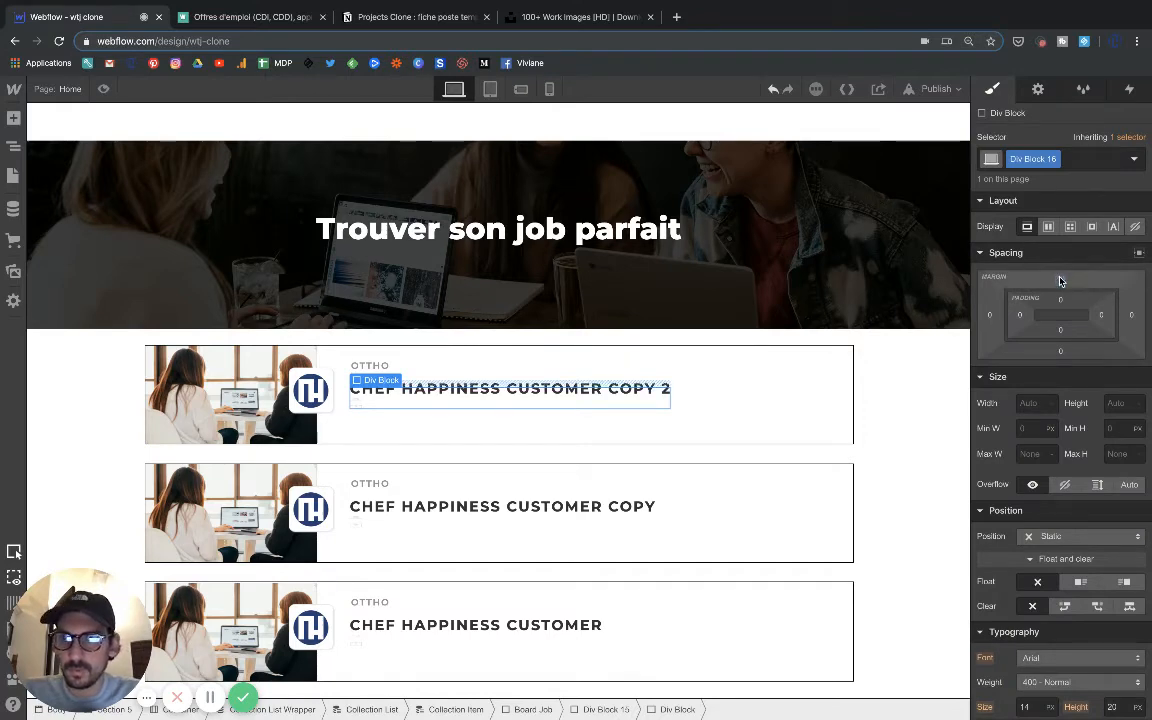
left_click_drag(1062, 283, 1059, 229)
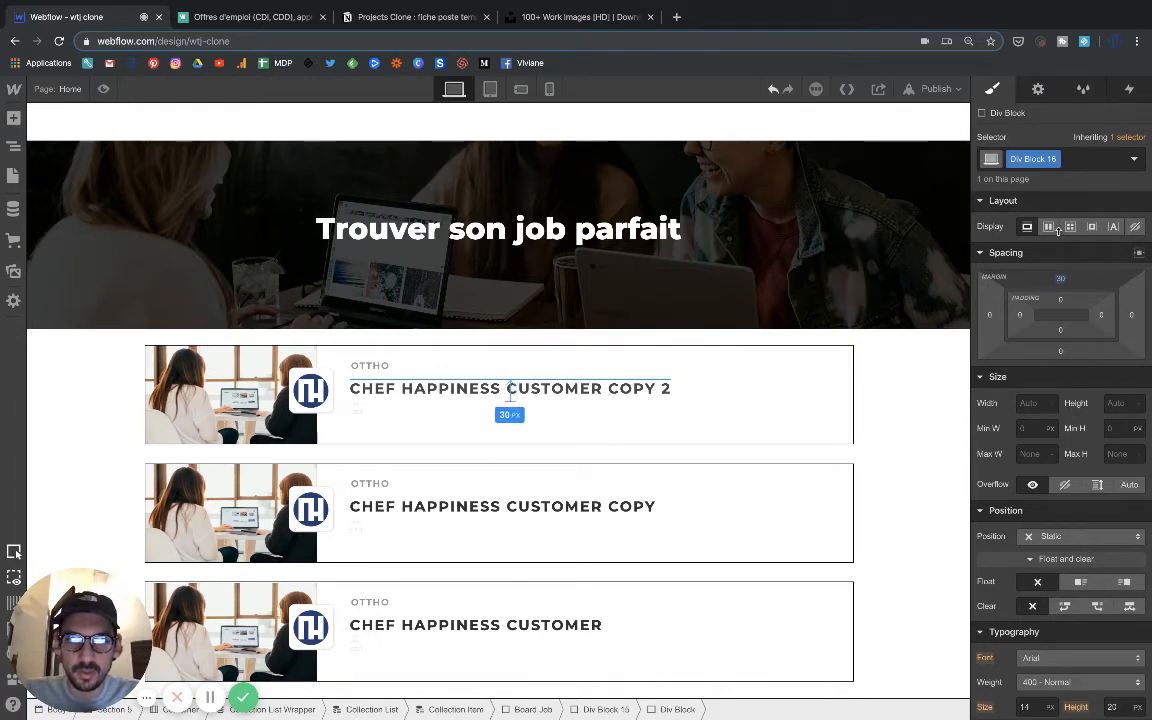
left_click_drag(1059, 229, 1059, 226)
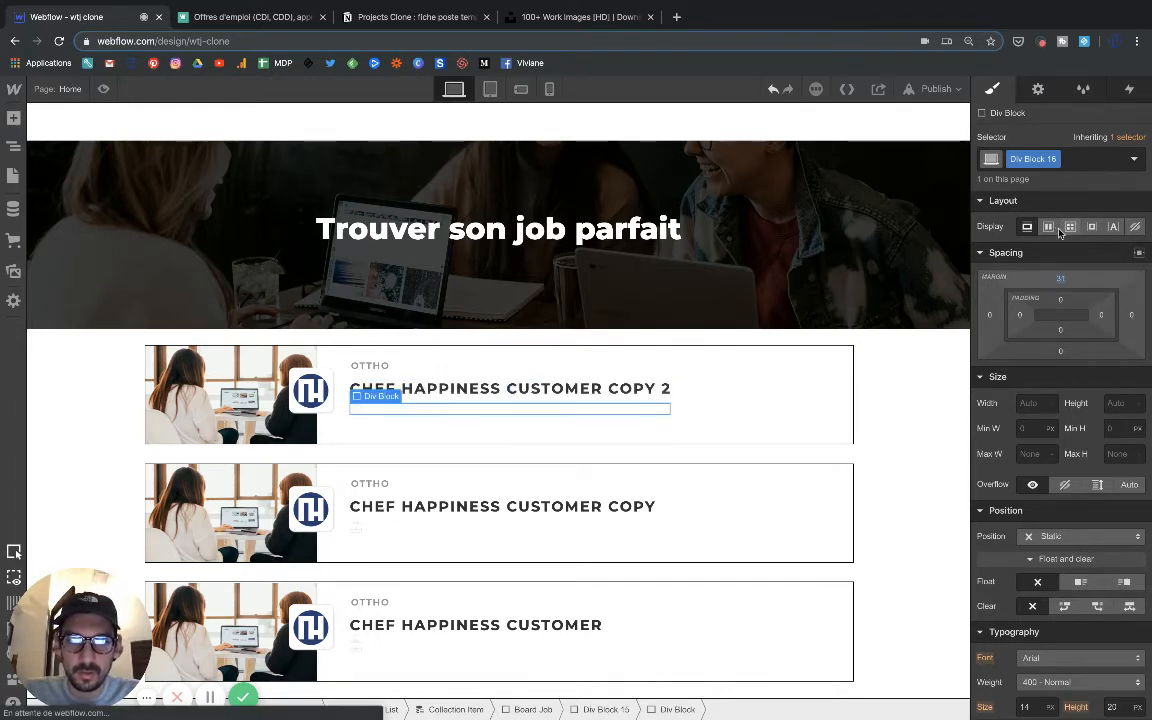
left_click(252, 17)
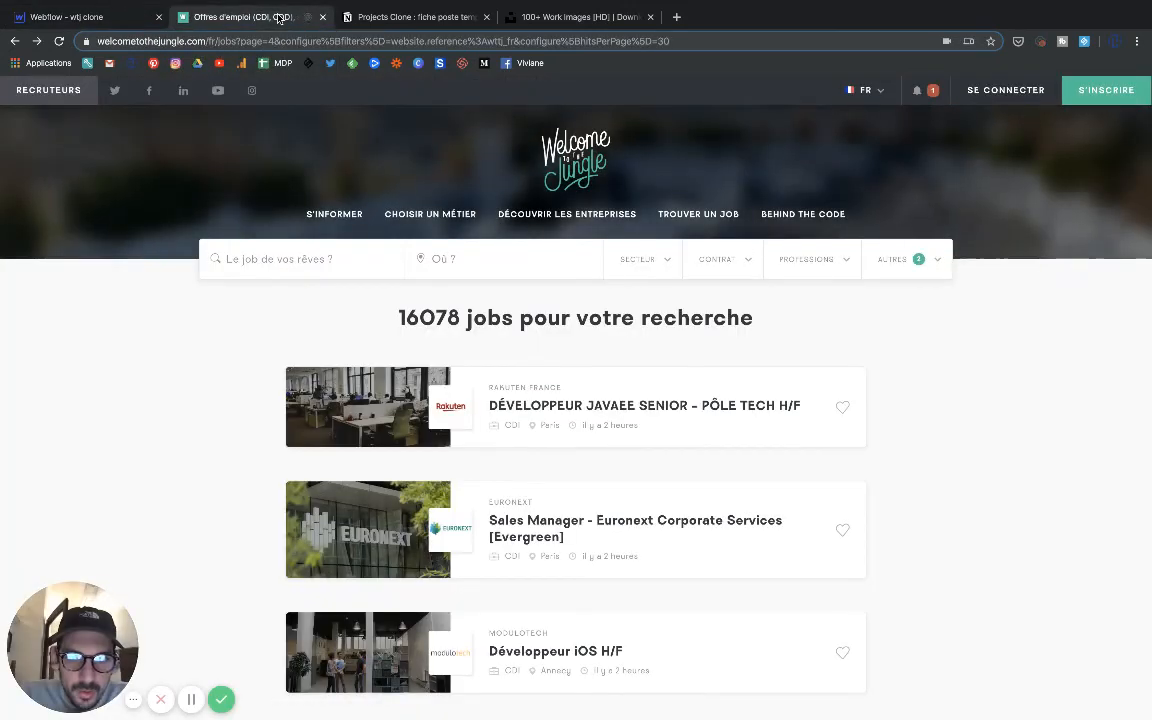
Compare with the Welcome to the Jungle listing, then float the icon's div block left and clear left floats.
left_click(145, 16)
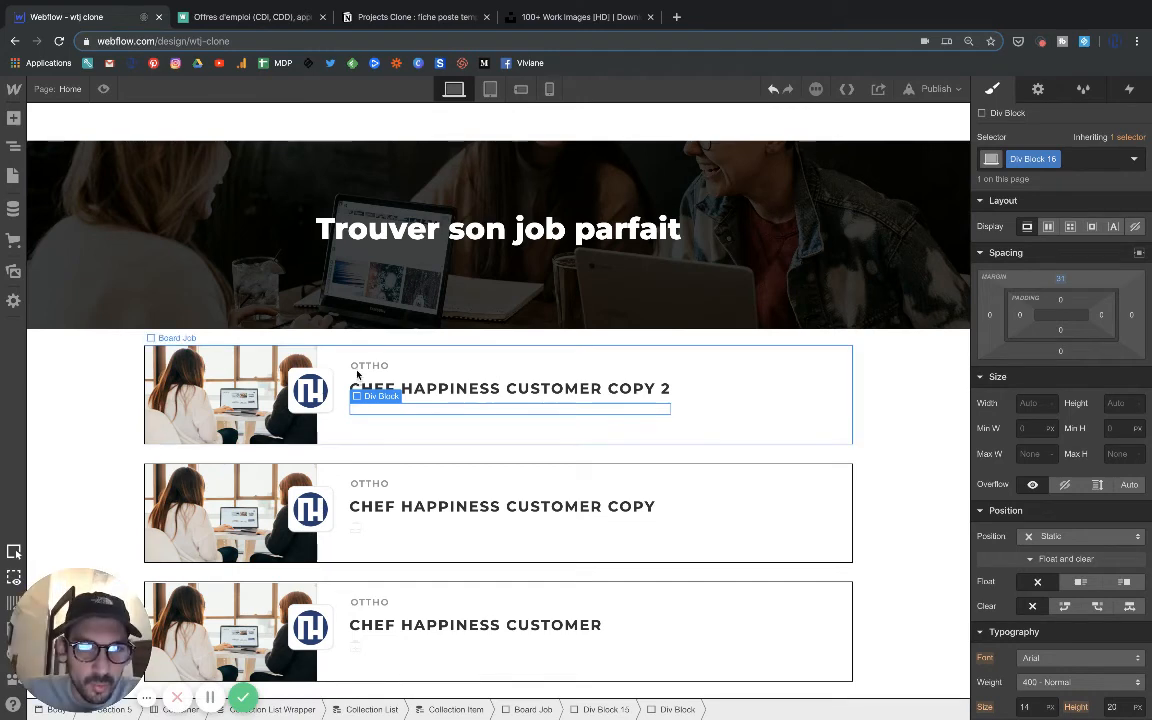
left_click(222, 20)
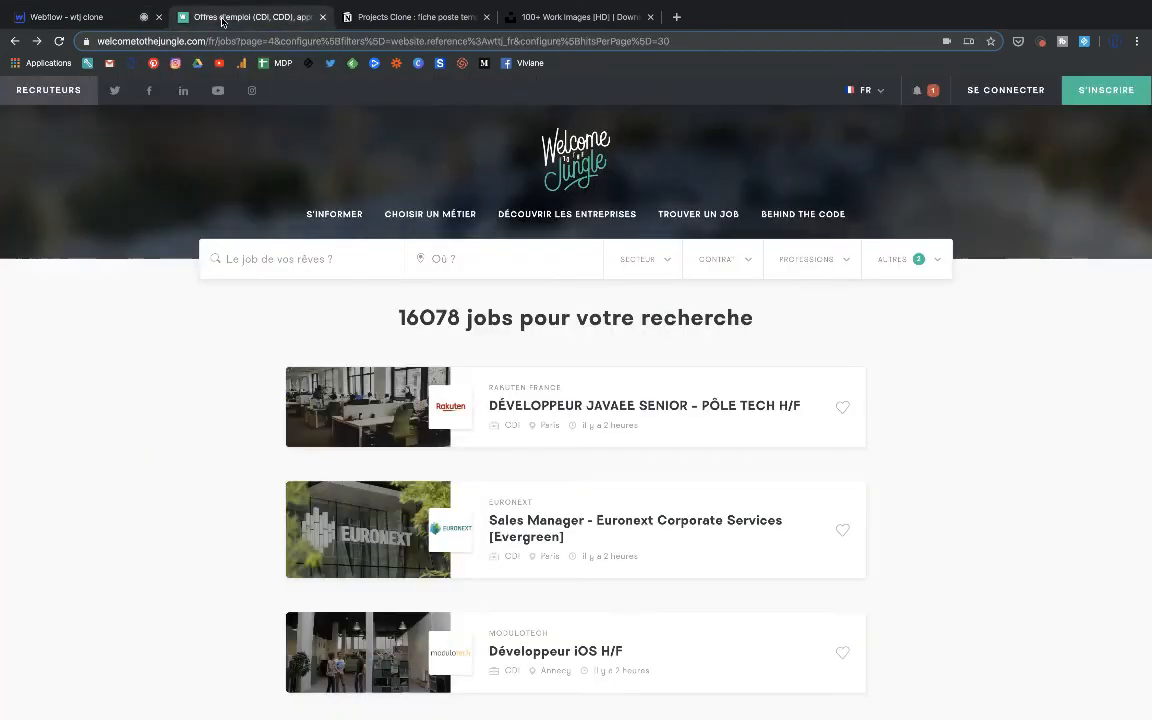
left_click(72, 17)
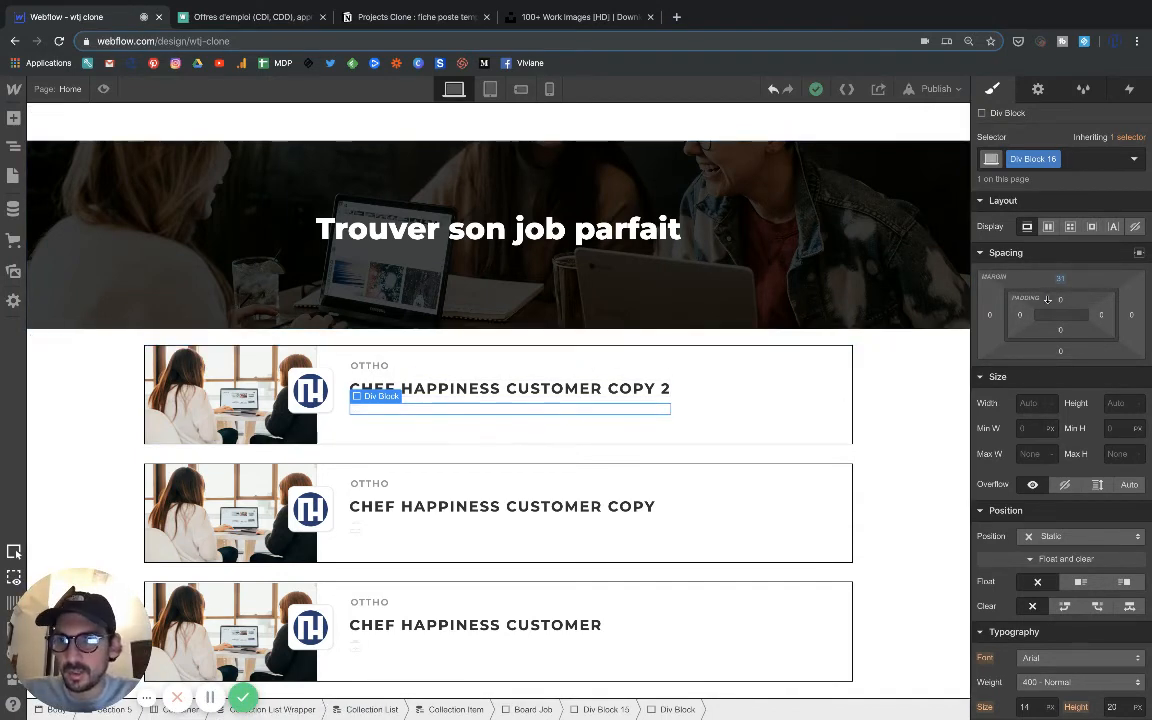
left_click_drag(1064, 315, 1064, 304)
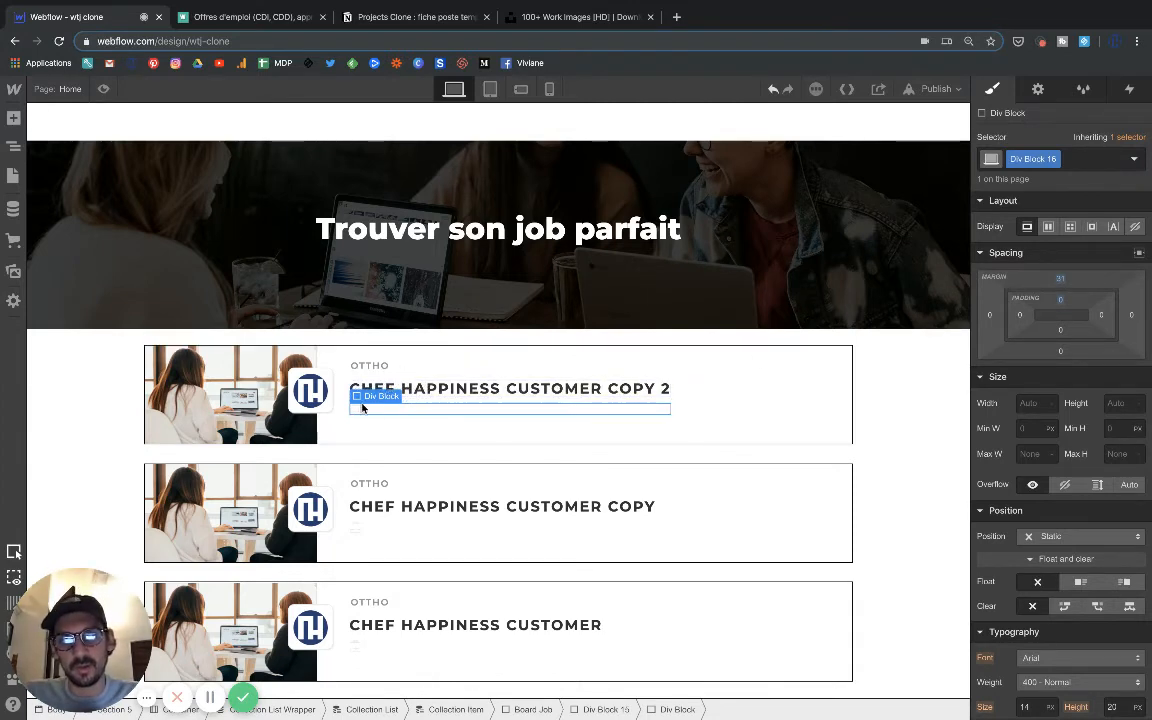
left_click(465, 362)
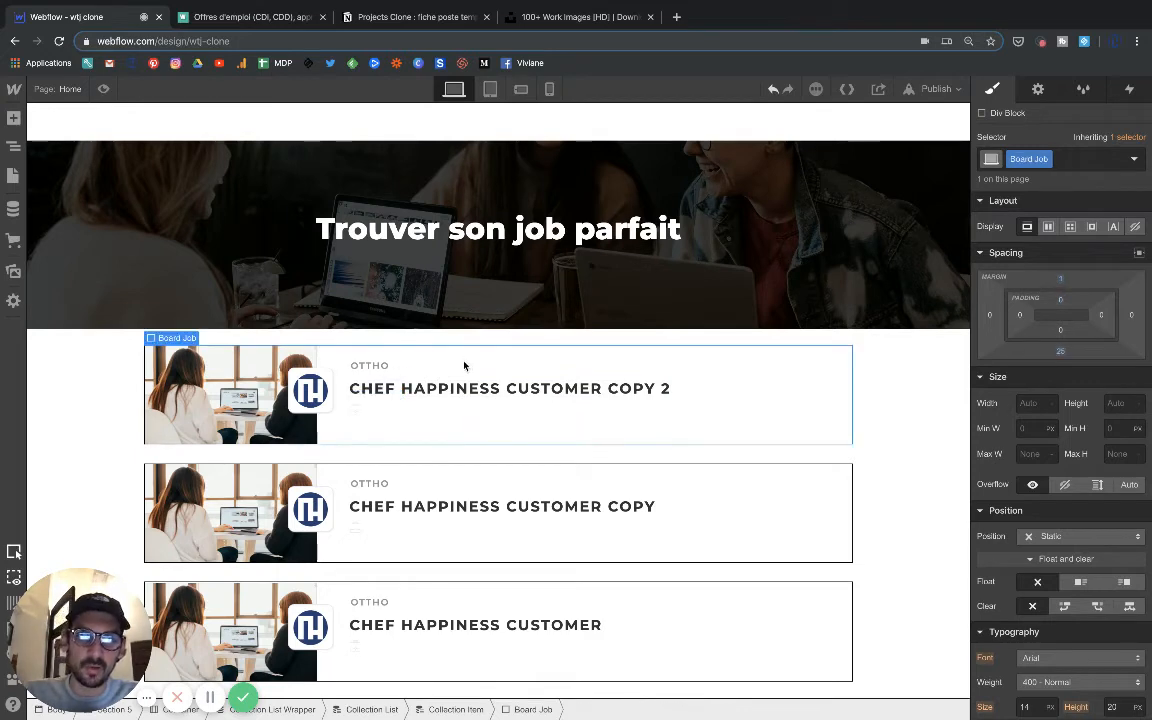
left_click(383, 409)
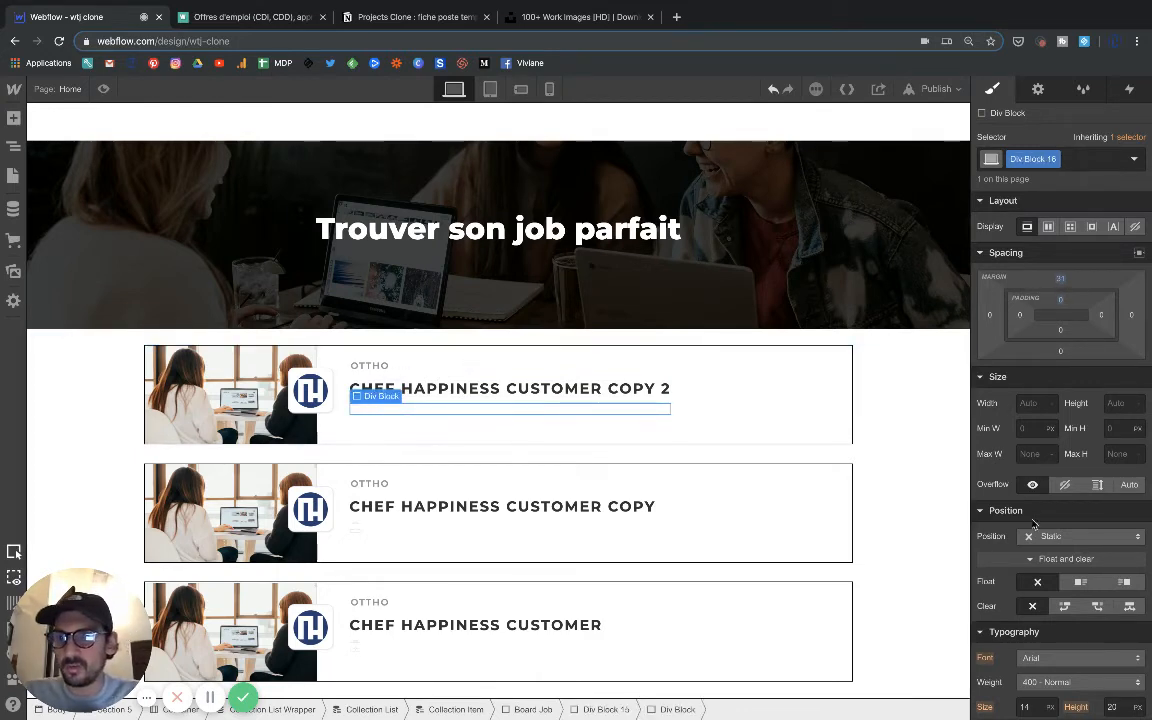
left_click(1081, 583)
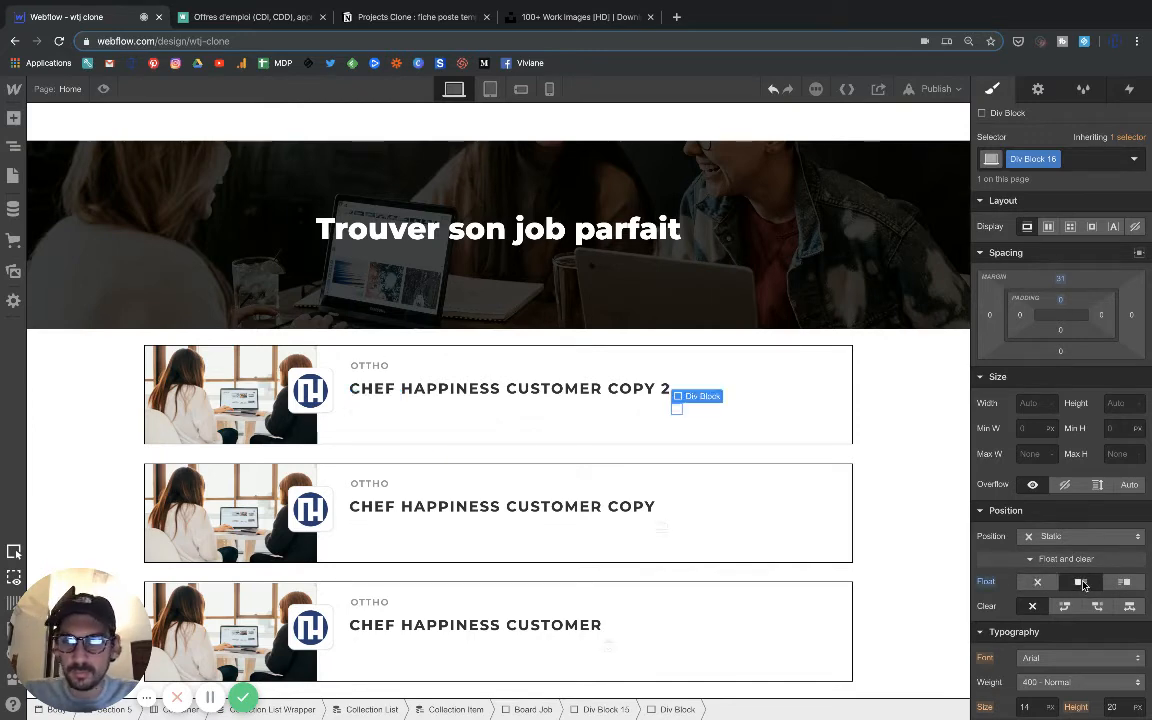
left_click(1066, 607)
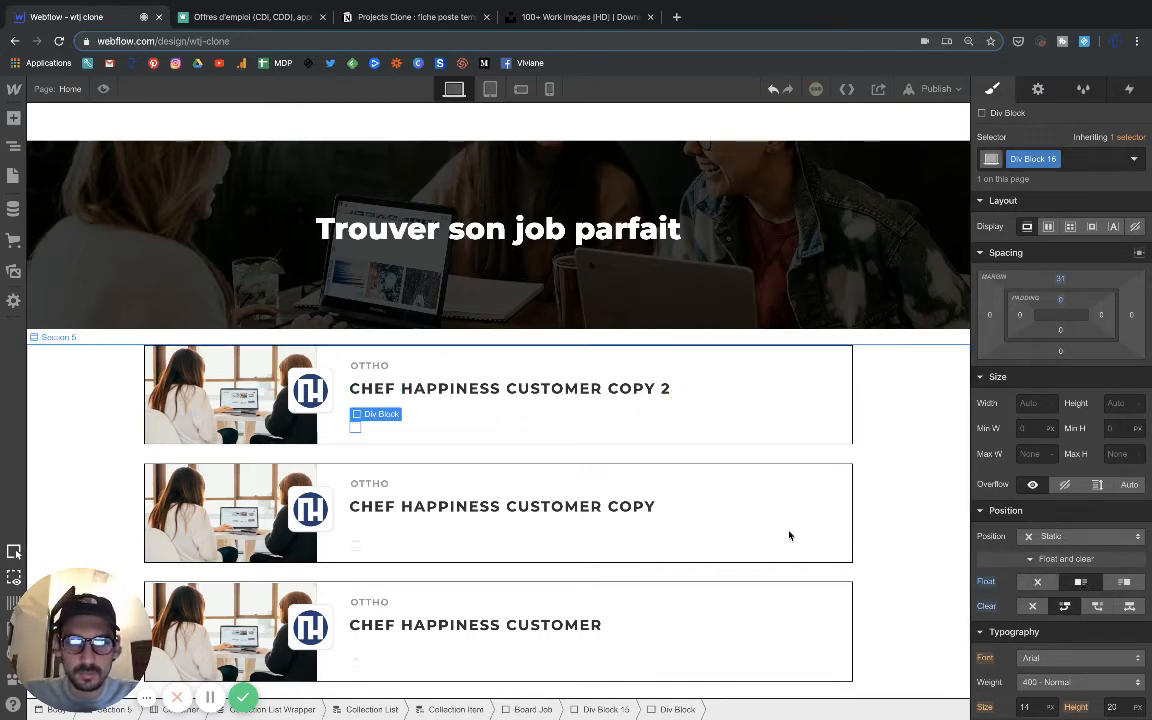
Set the top margin of the icon's div block to 5 px.
left_click_drag(1060, 275, 1062, 262)
left_click(1062, 281)
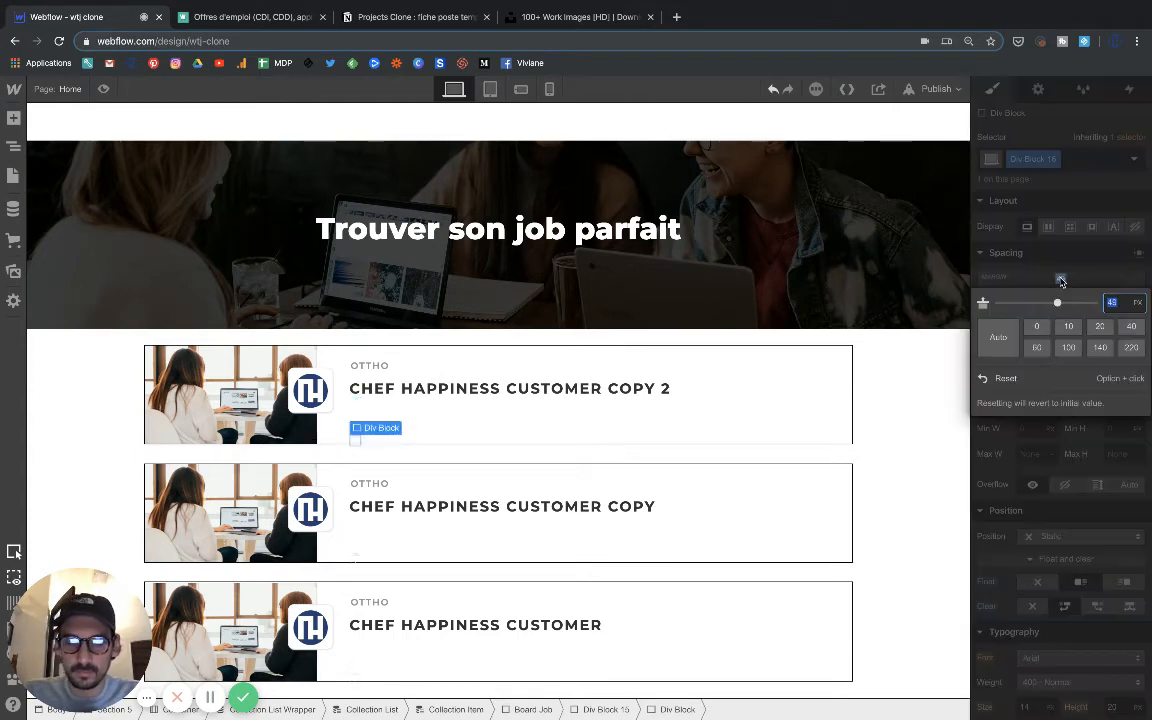
type("0")
key("Return")
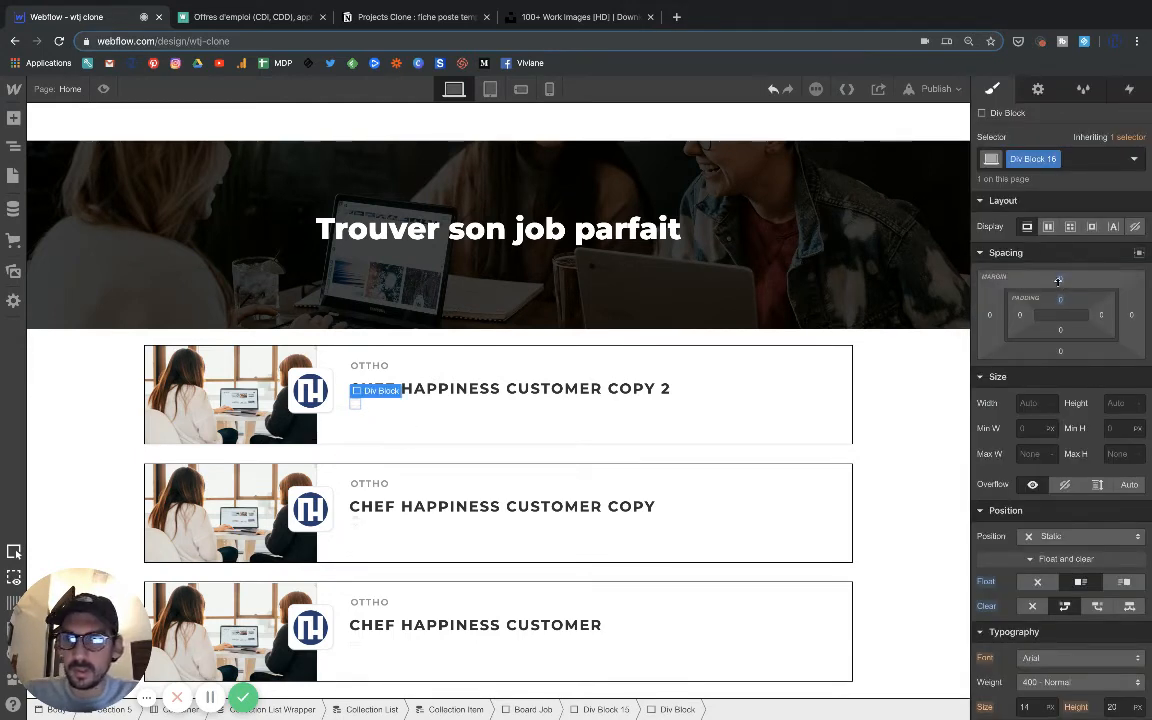
left_click_drag(1060, 280, 1062, 266)
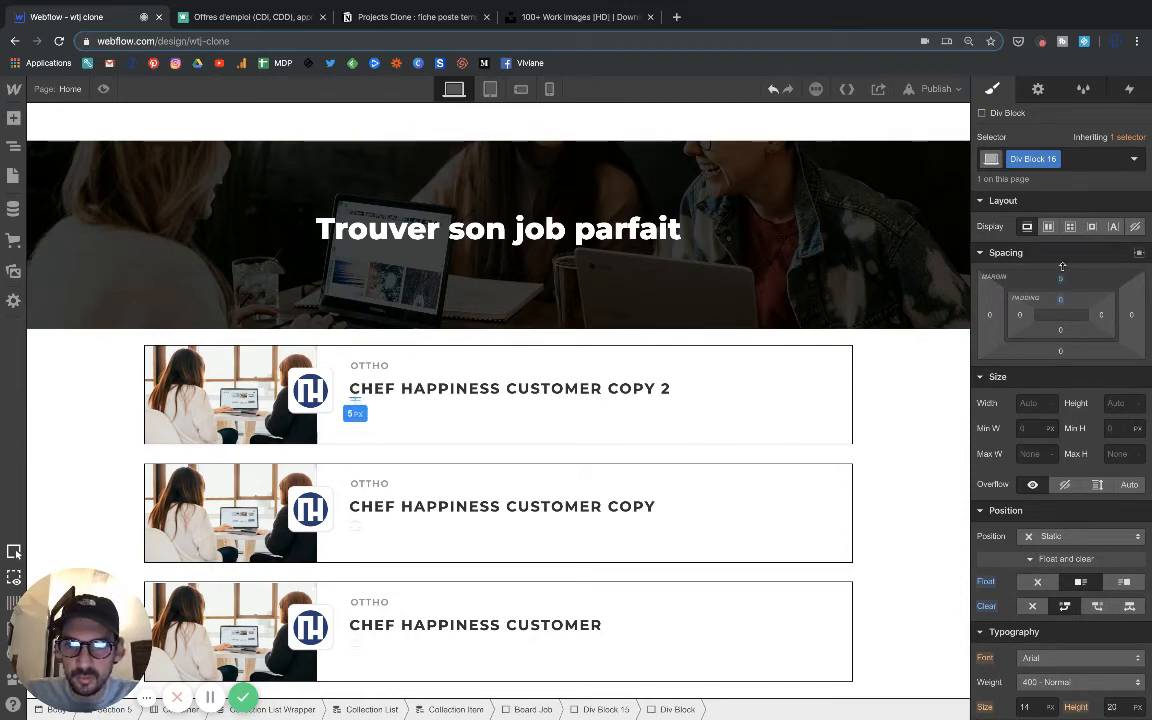
left_click_drag(1062, 266, 1064, 272)
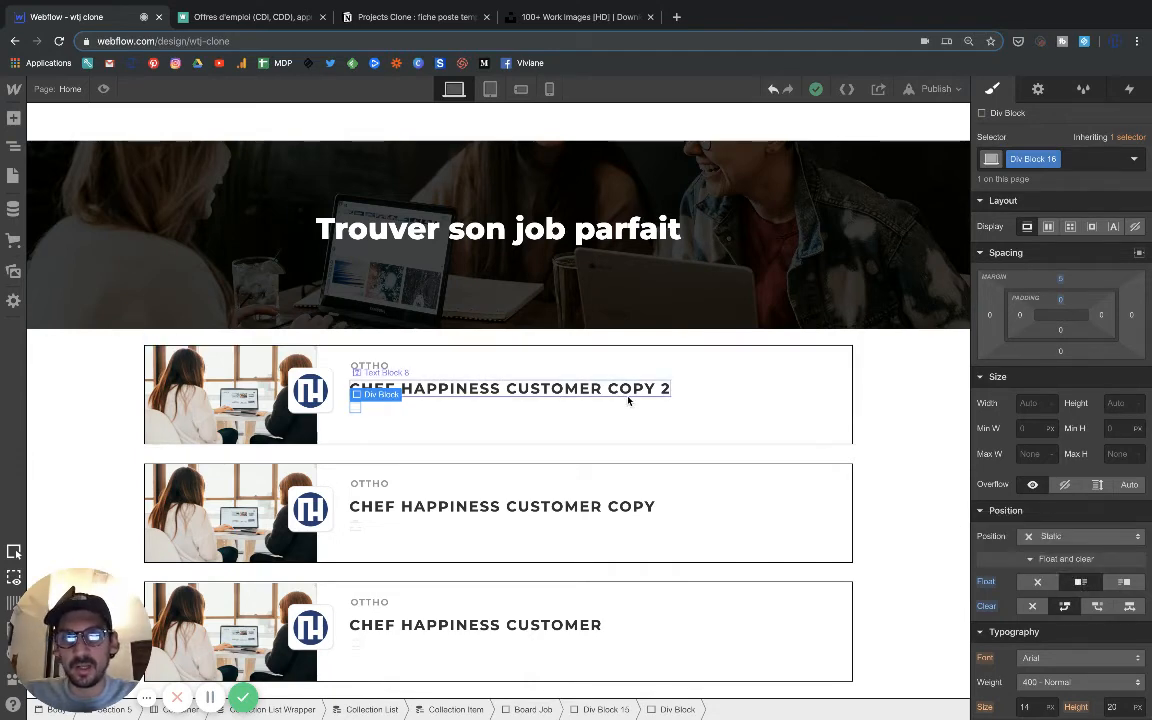
Add a text block inside Div Block 16, next to the briefcase icon.
left_click(393, 415)
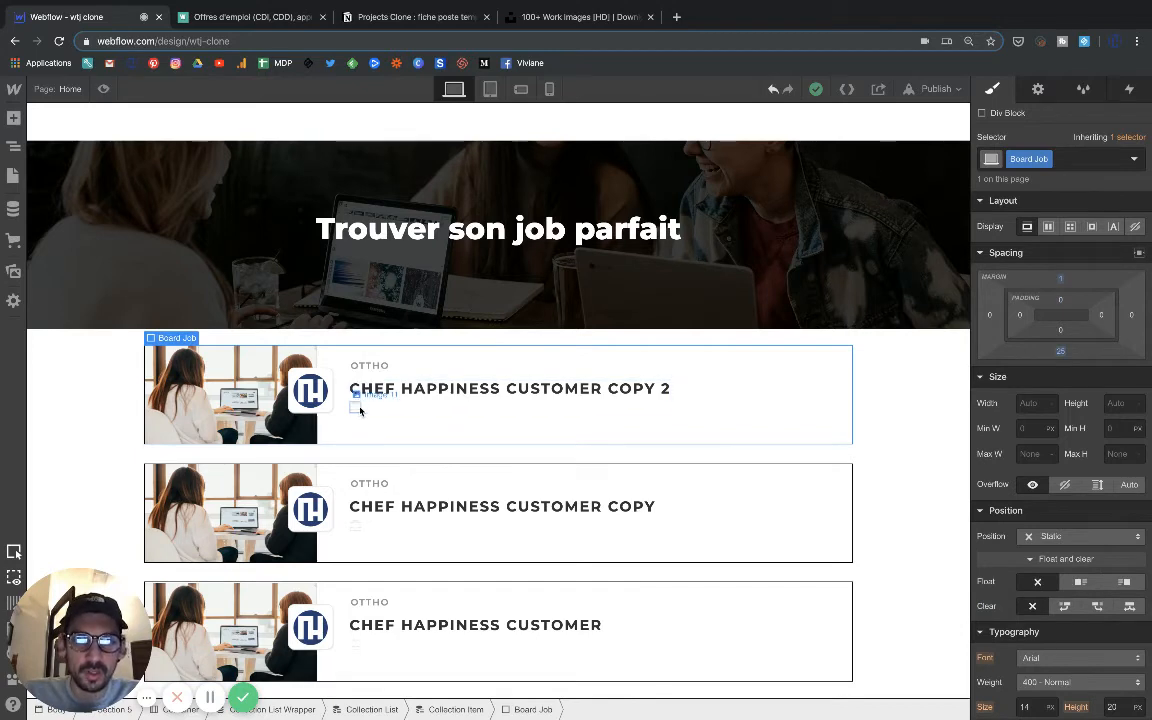
left_click(356, 403)
left_click(380, 379)
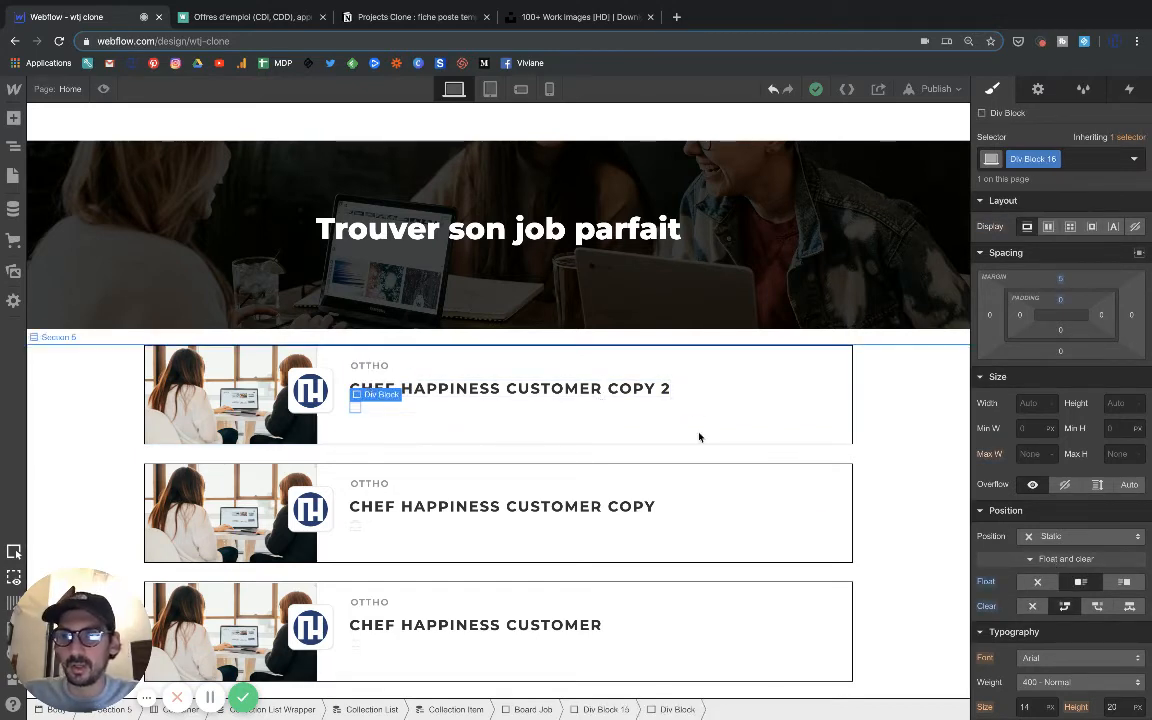
left_click(13, 118)
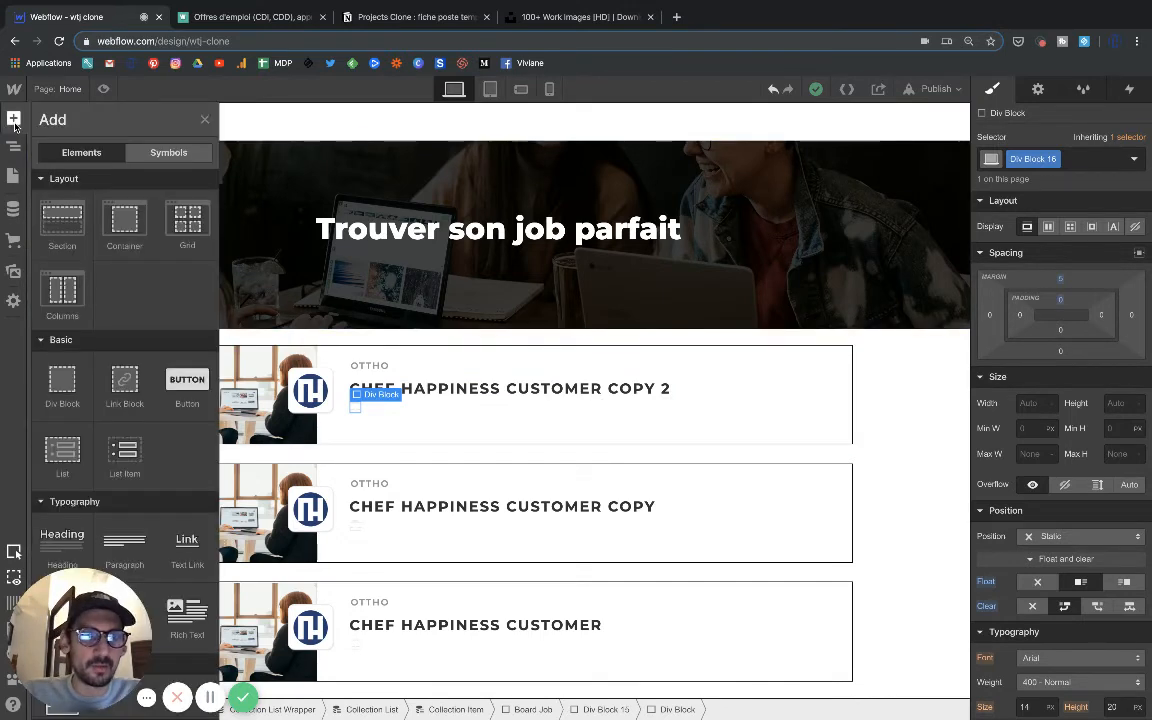
scroll(62, 405, "down", 3)
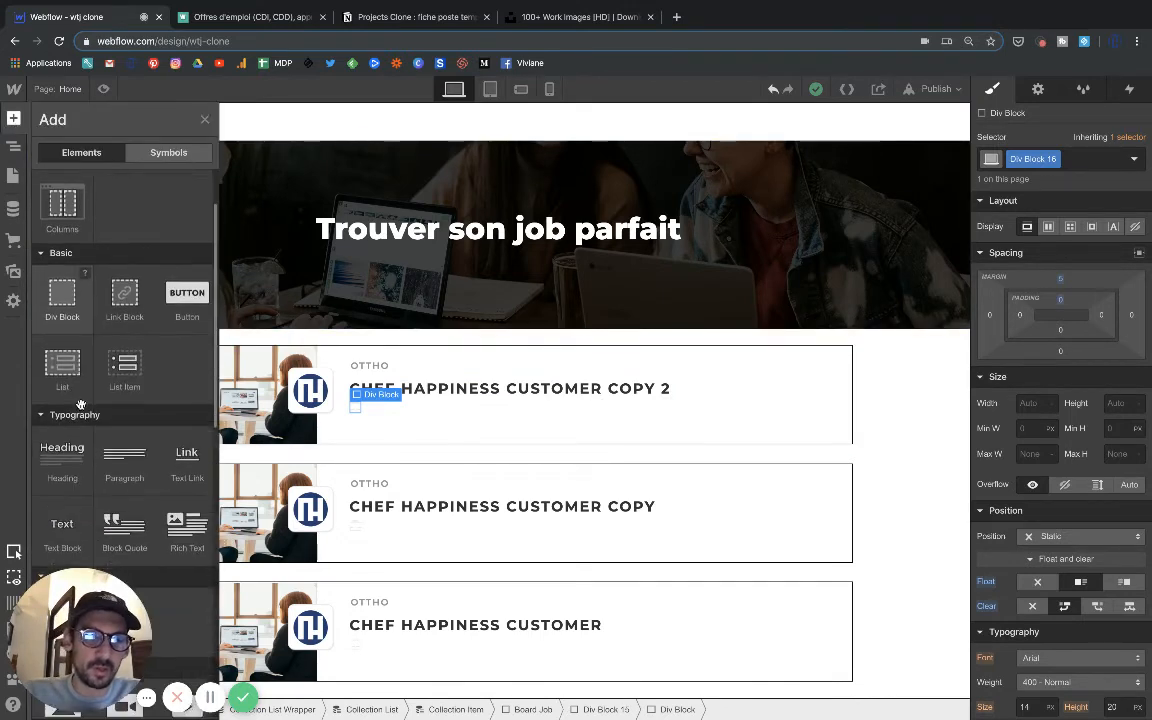
left_click(70, 430)
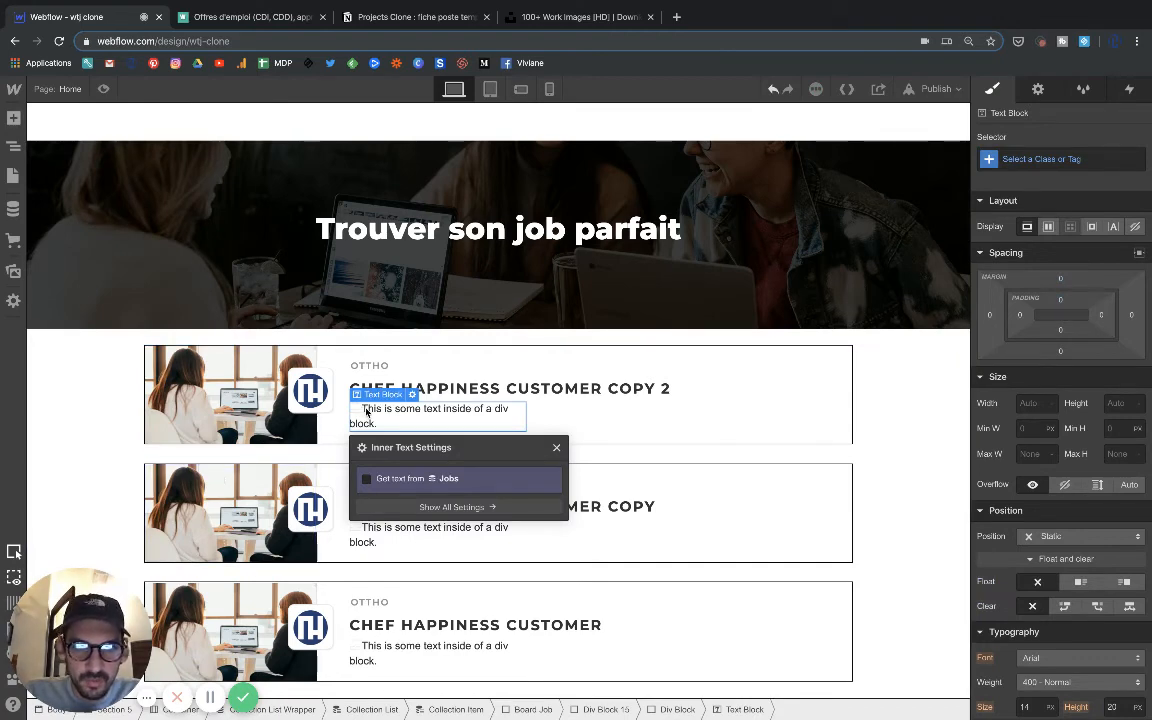
Bind the new text block to the Type de job field of Jobs and float it left beside the icon.
left_click(365, 481)
left_click(368, 498)
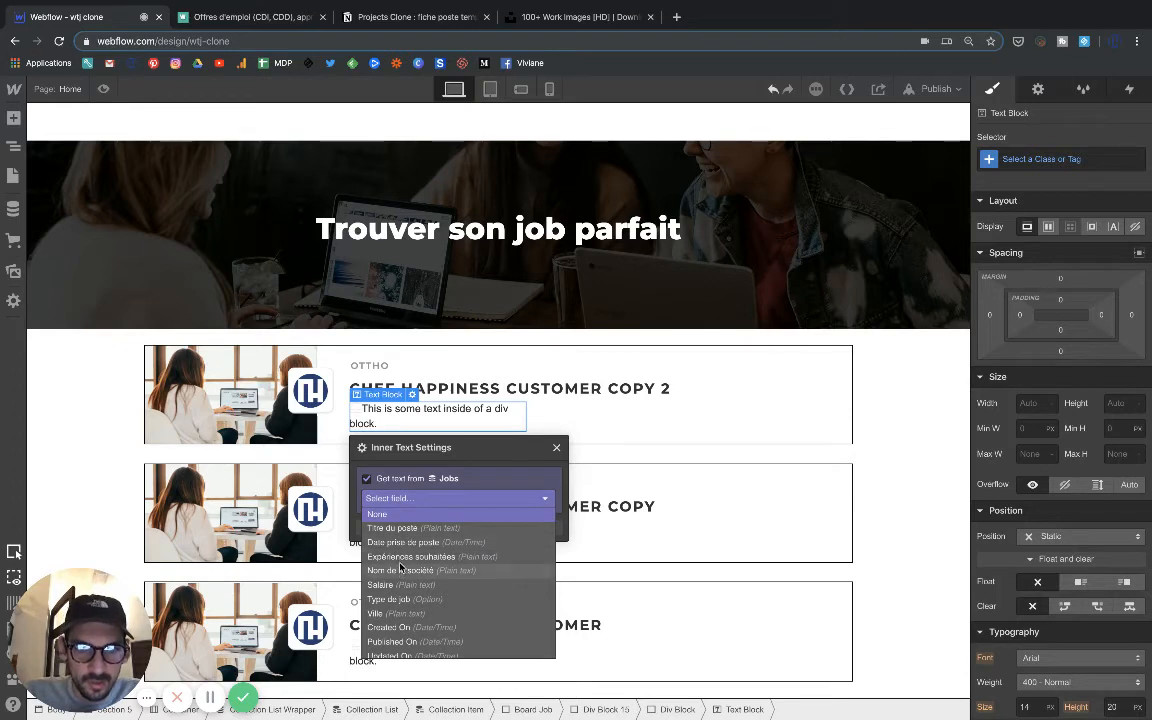
left_click(395, 599)
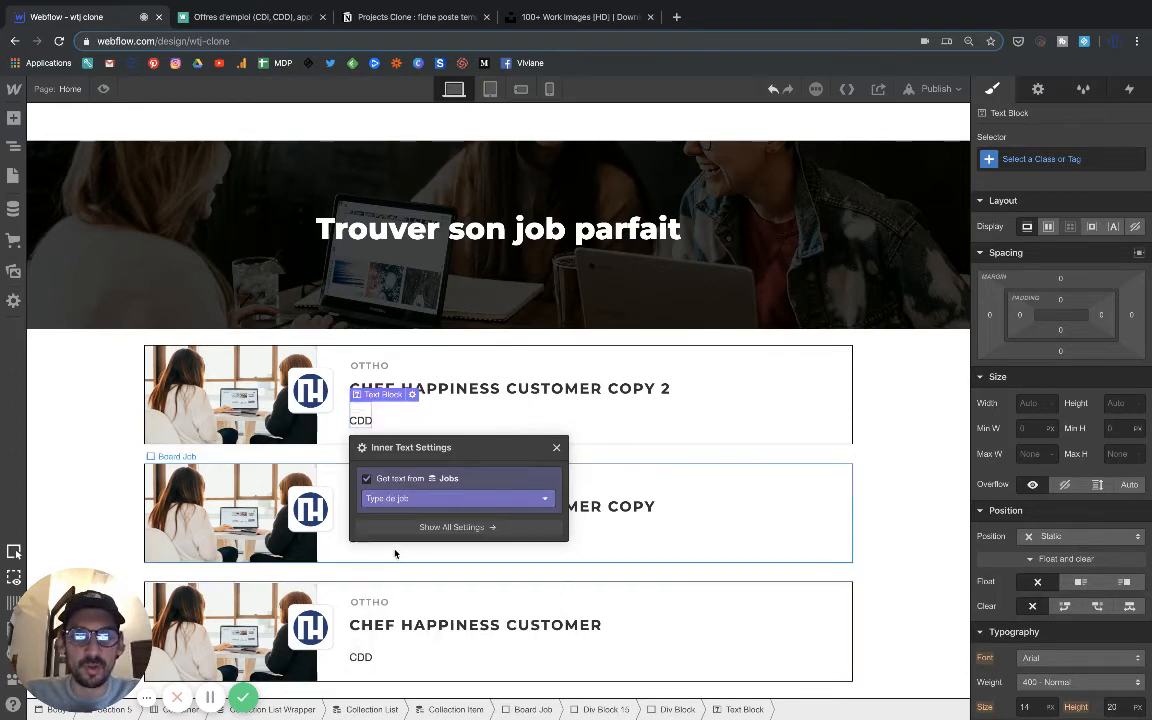
left_click(1078, 588)
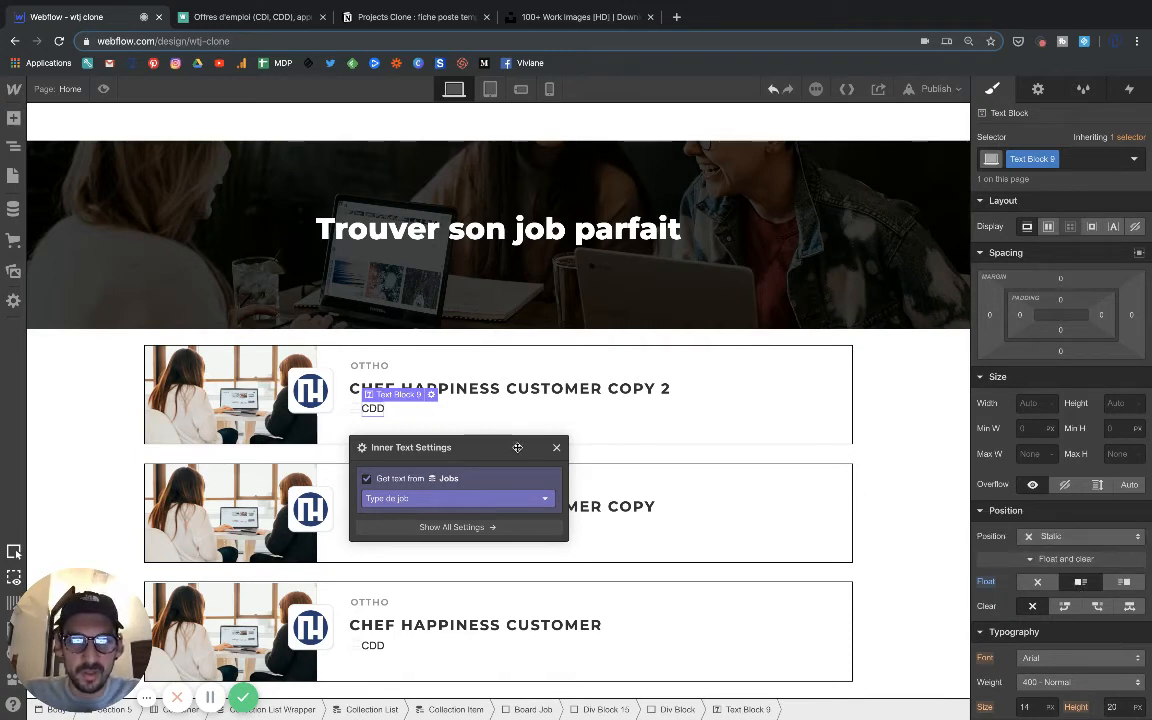
left_click(556, 447)
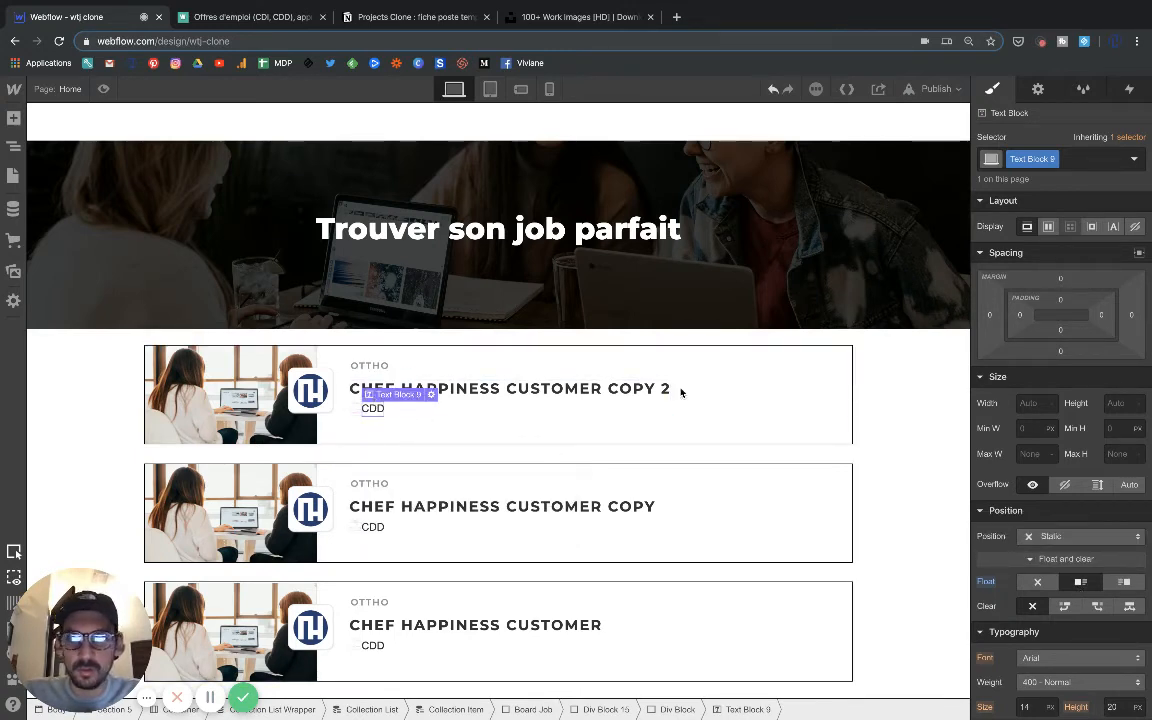
Set the job type text block's left padding to 10 px, checking the spacing against the Welcome to the Jungle listing.
left_click_drag(1021, 316, 1032, 319)
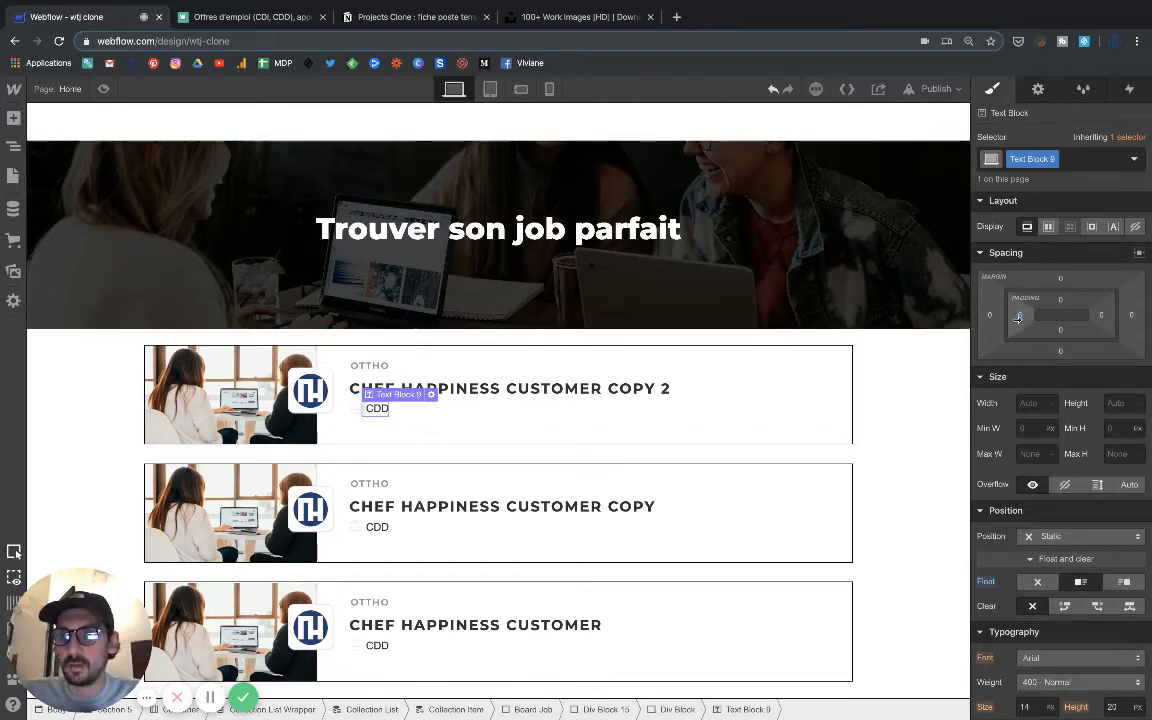
left_click_drag(1021, 320, 1017, 316)
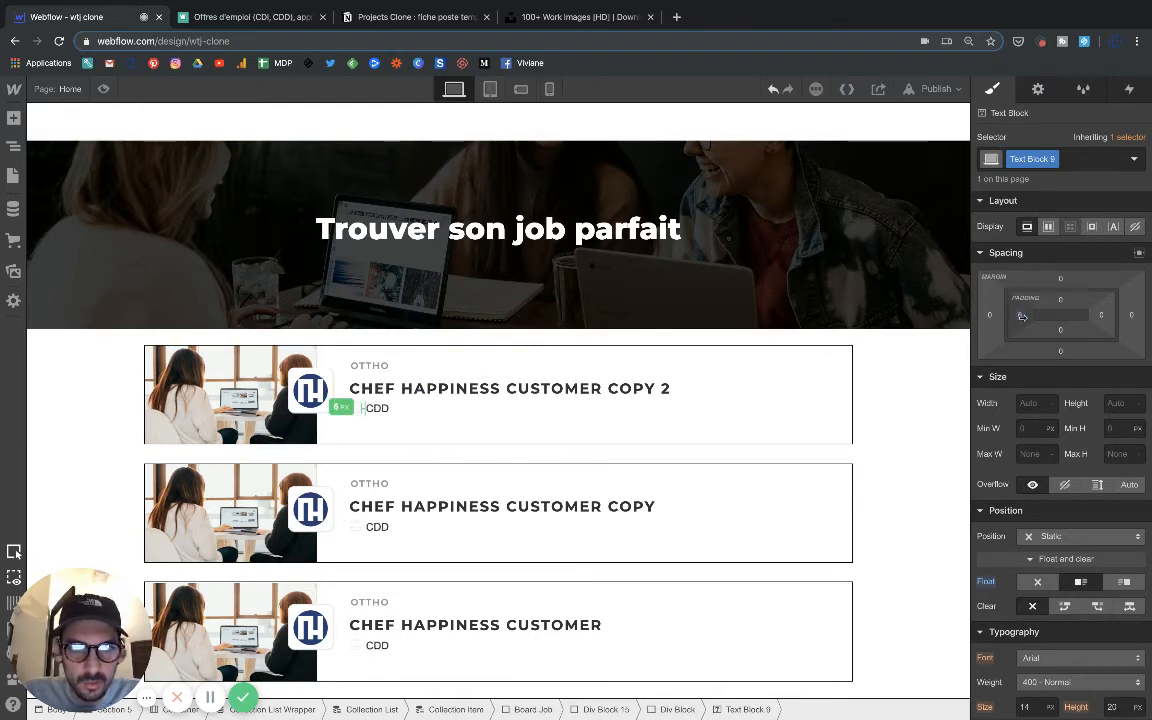
left_click(248, 18)
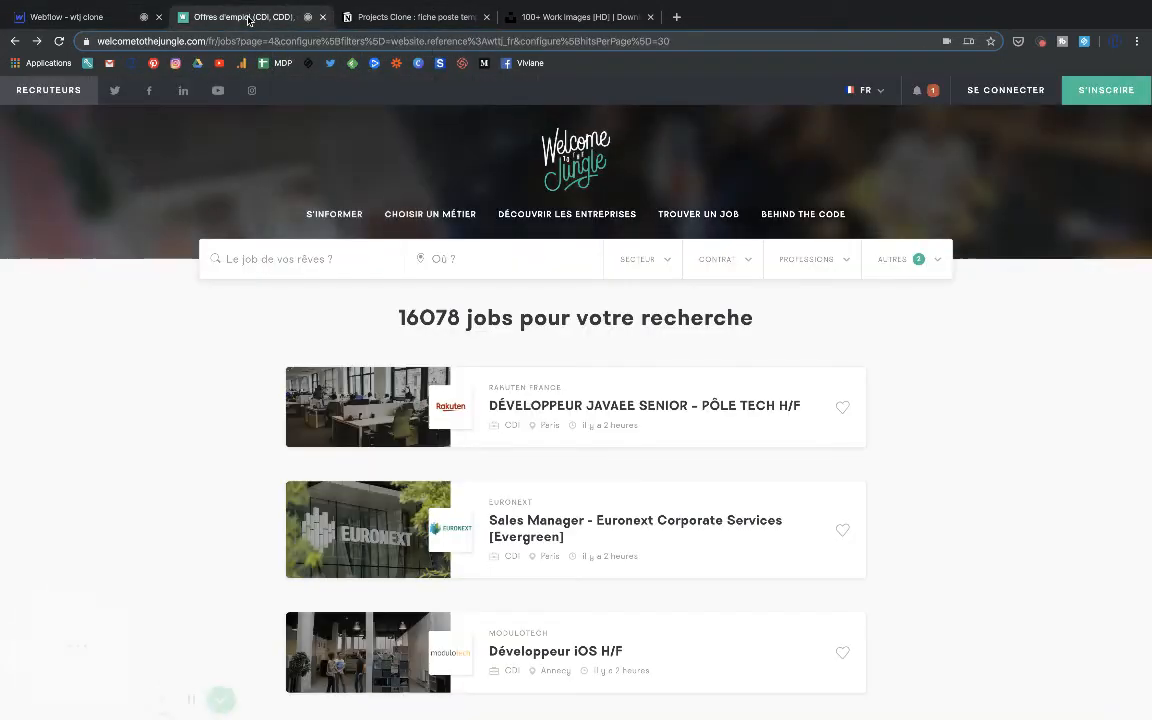
left_click(70, 17)
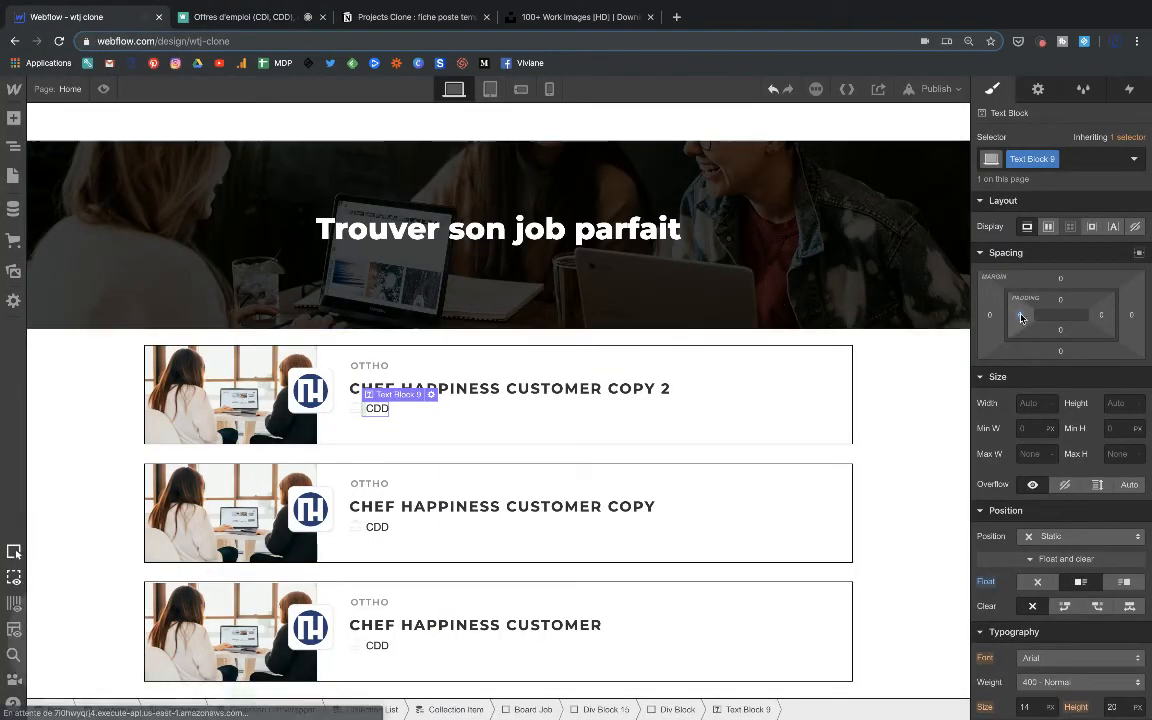
left_click_drag(1020, 316, 1030, 318)
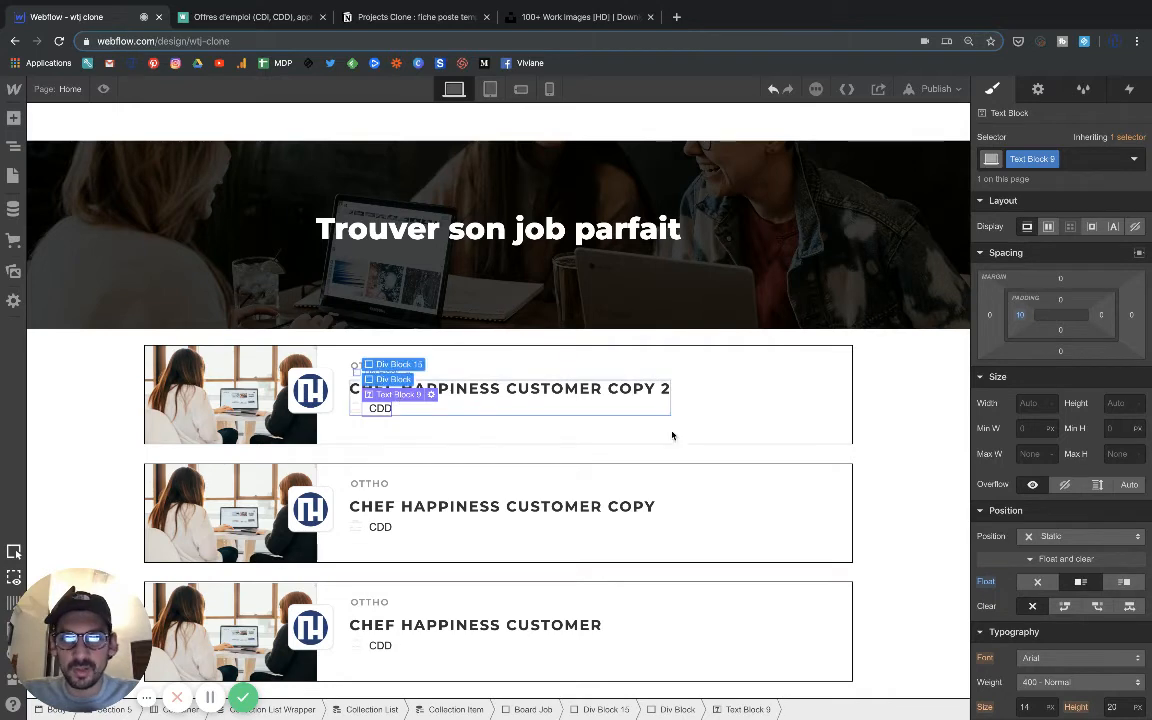
Style the job type text block in Montserrat with a 12 px font size and 12 px line height.
scroll(992, 514, "down", 4)
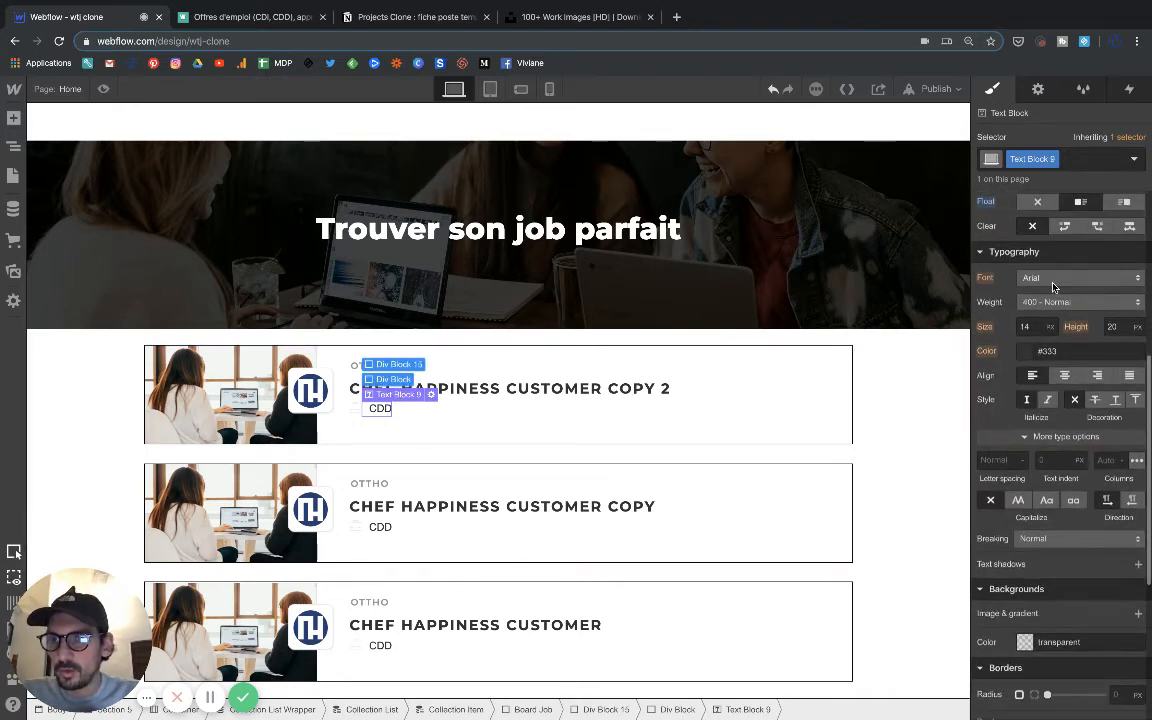
left_click(1052, 287)
left_click(1038, 453)
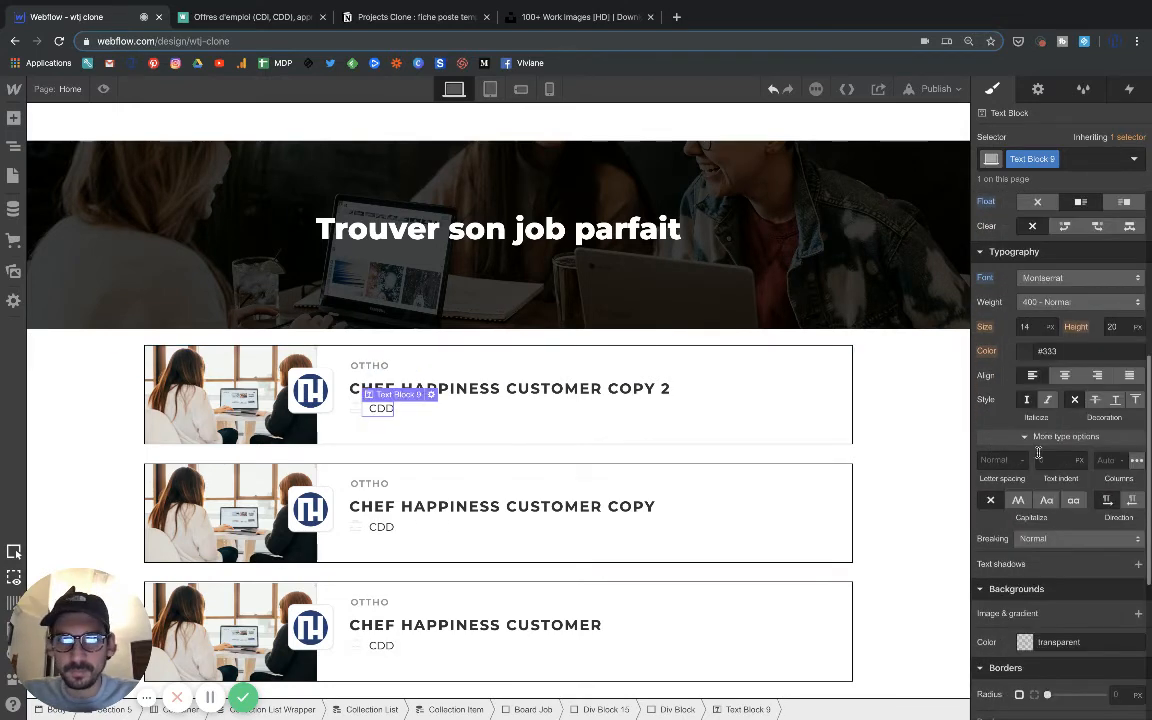
left_click(1113, 326)
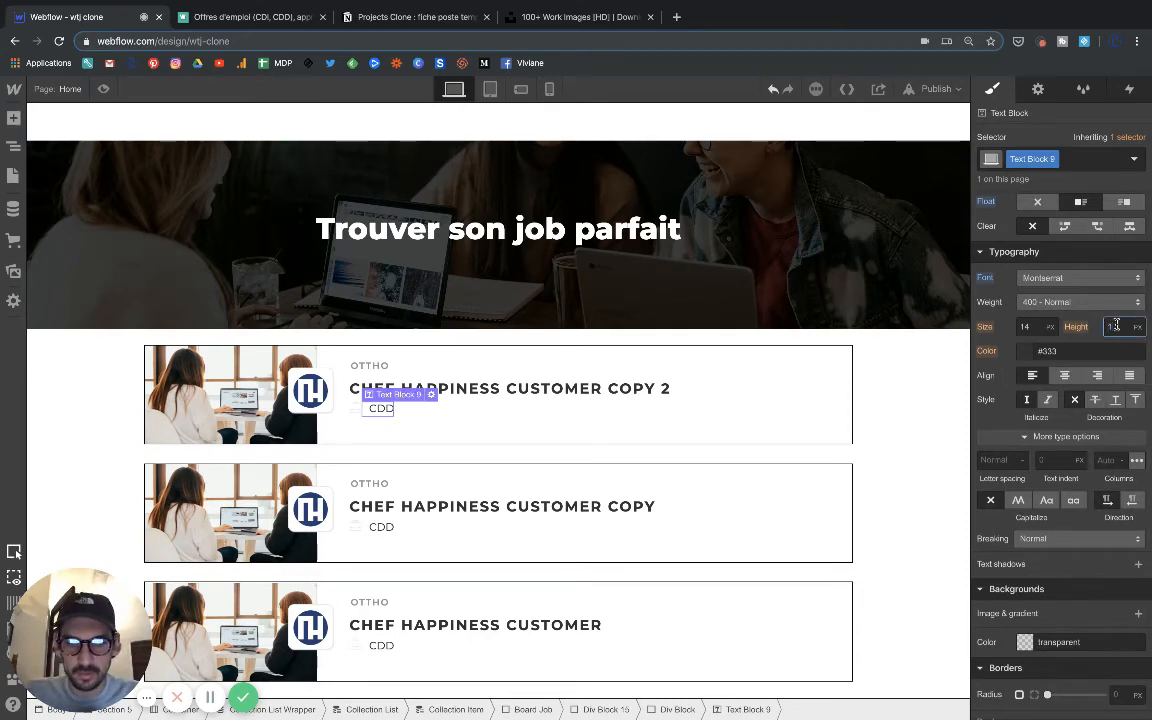
type("14")
key("Return")
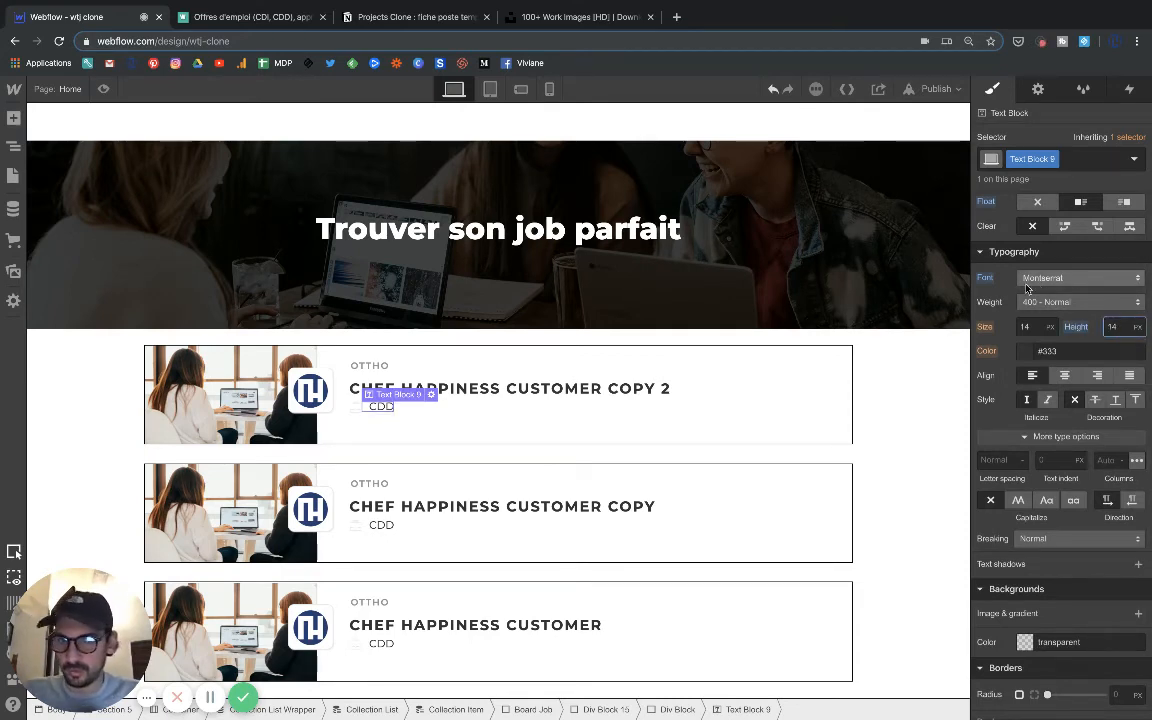
left_click(1029, 327)
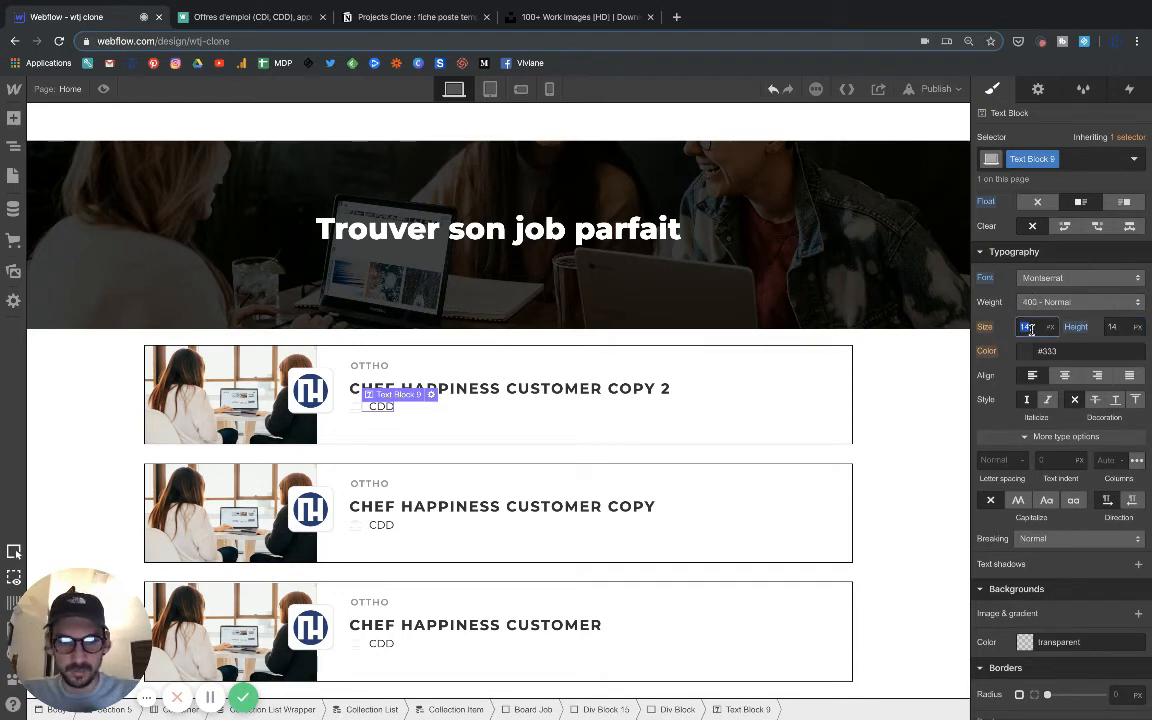
type("12")
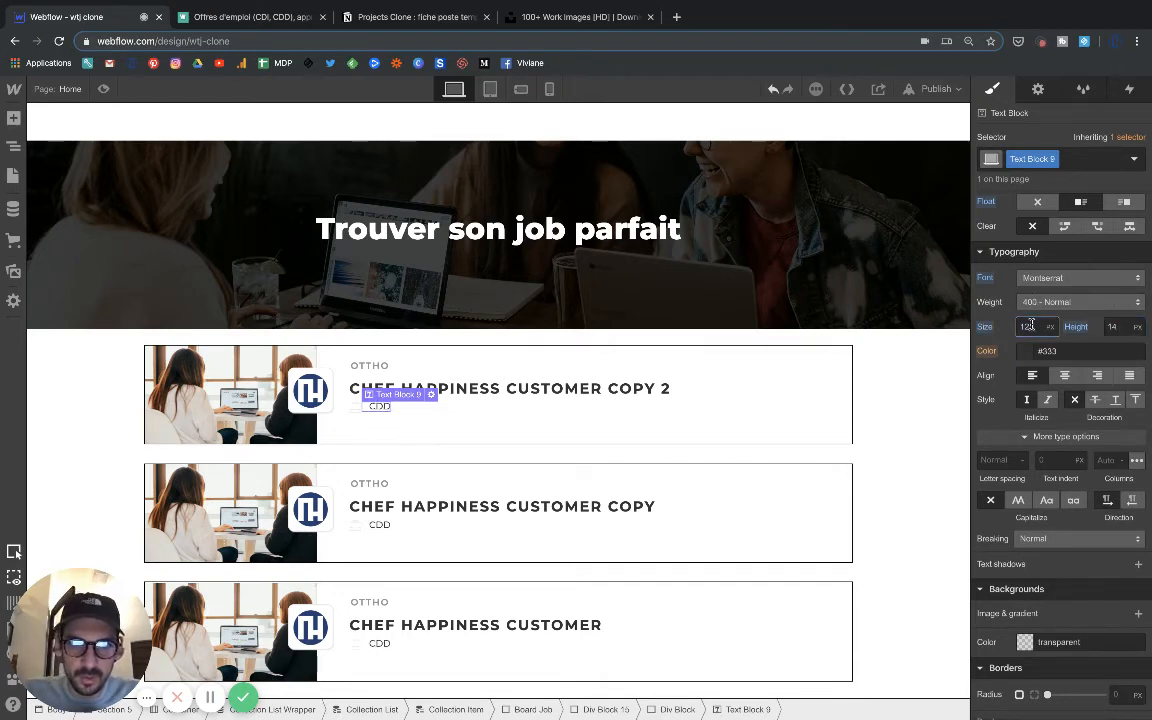
left_click(1119, 327)
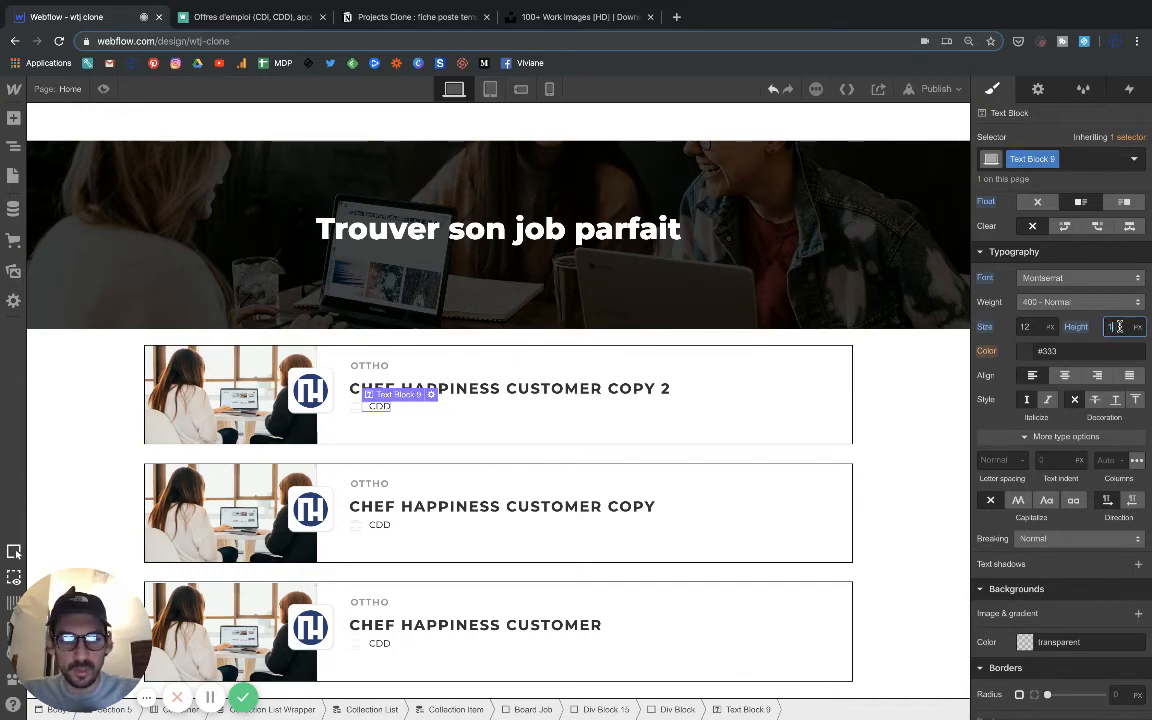
type("12")
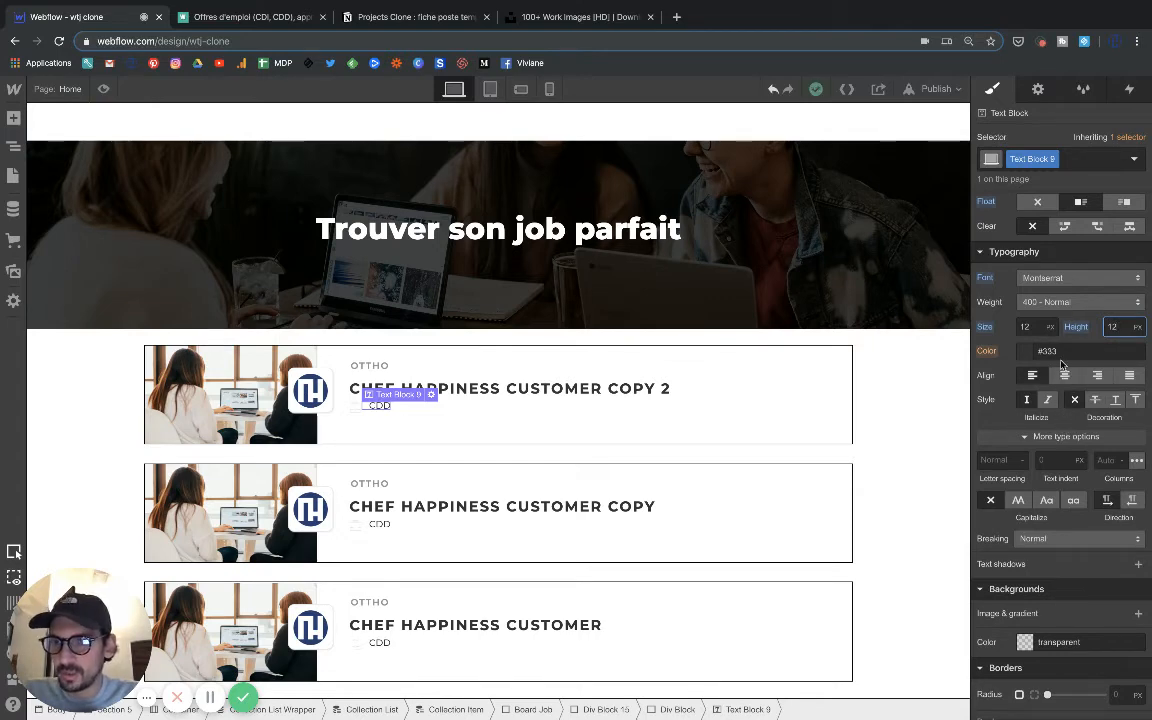
Set the job type text block's weight to 500 - Medium and its color to the grey #6f6f6f.
left_click(1048, 302)
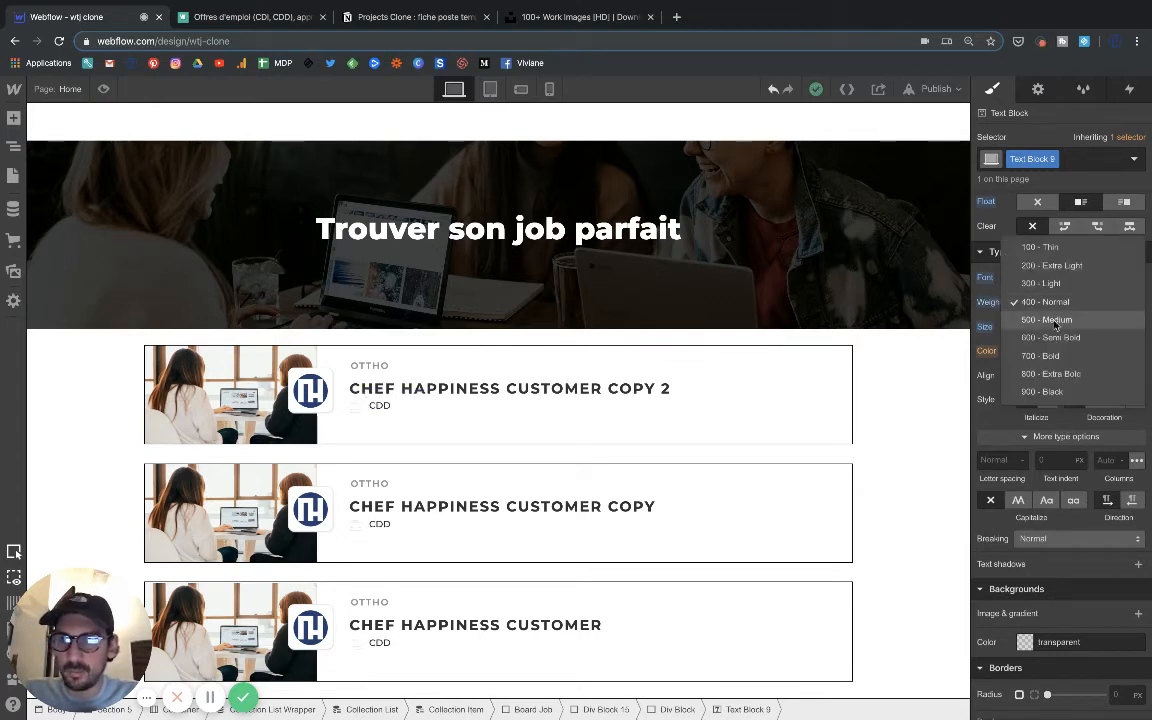
left_click(1048, 320)
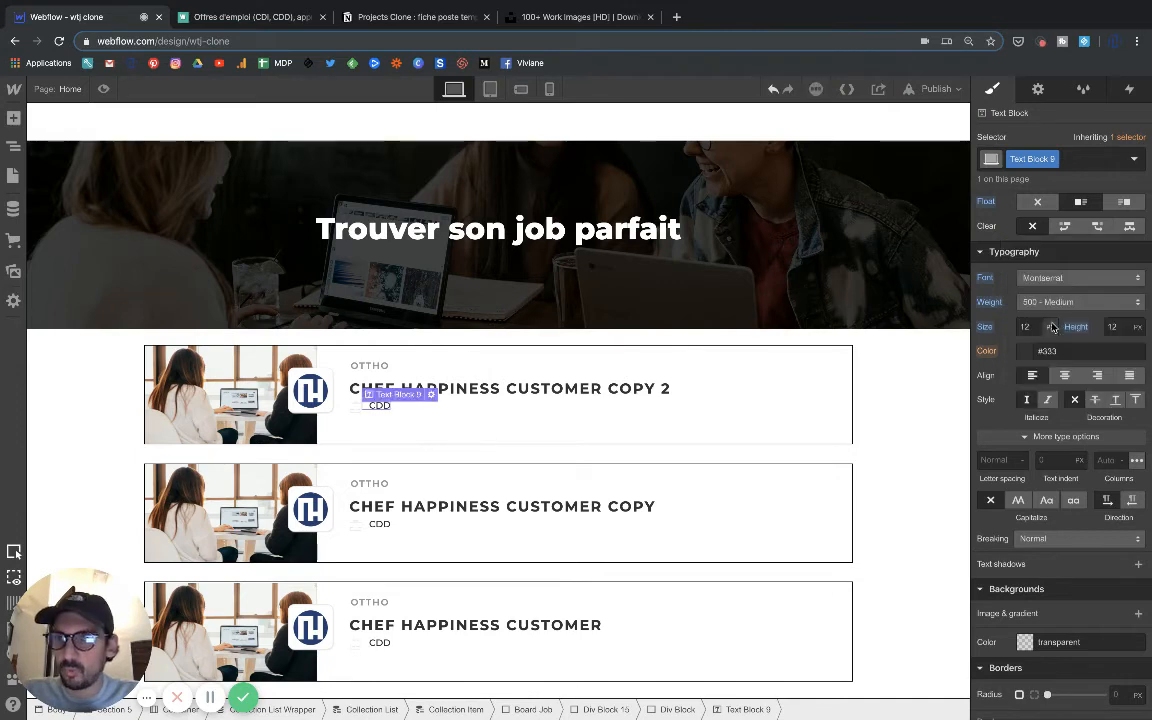
left_click(1025, 352)
left_click_drag(984, 388, 976, 435)
left_click(992, 348)
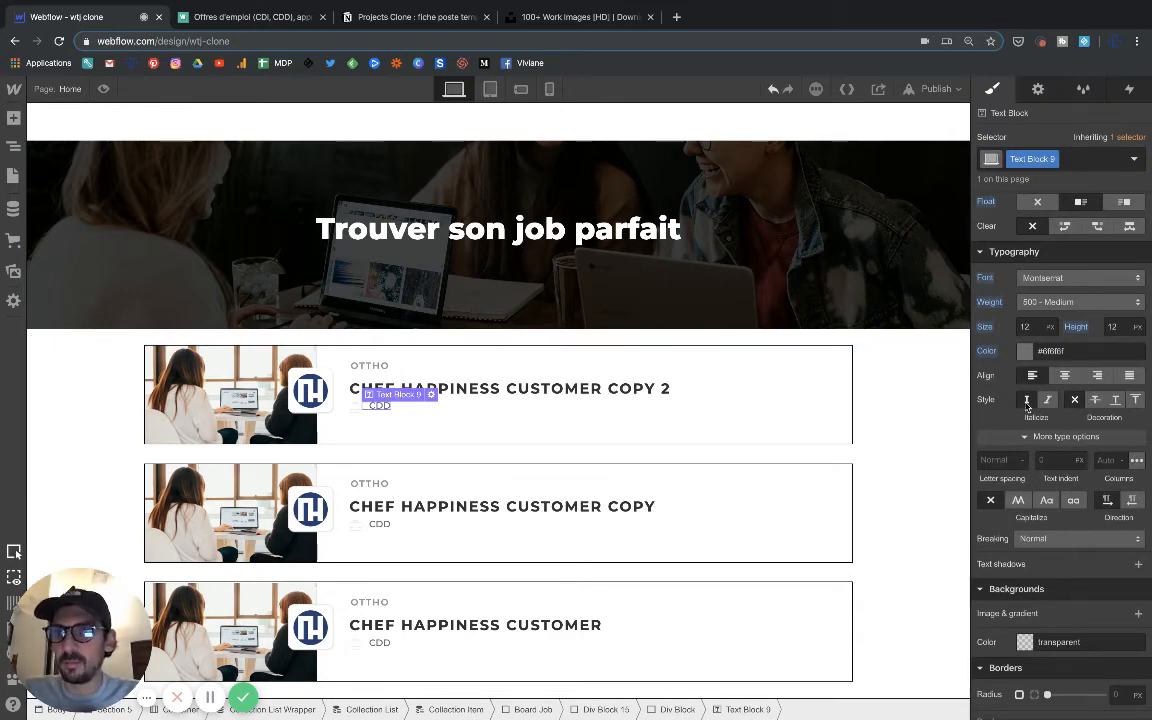
Set the job type text block's top padding to 4 px to align it vertically with the briefcase icon.
scroll(988, 402, "up", 4)
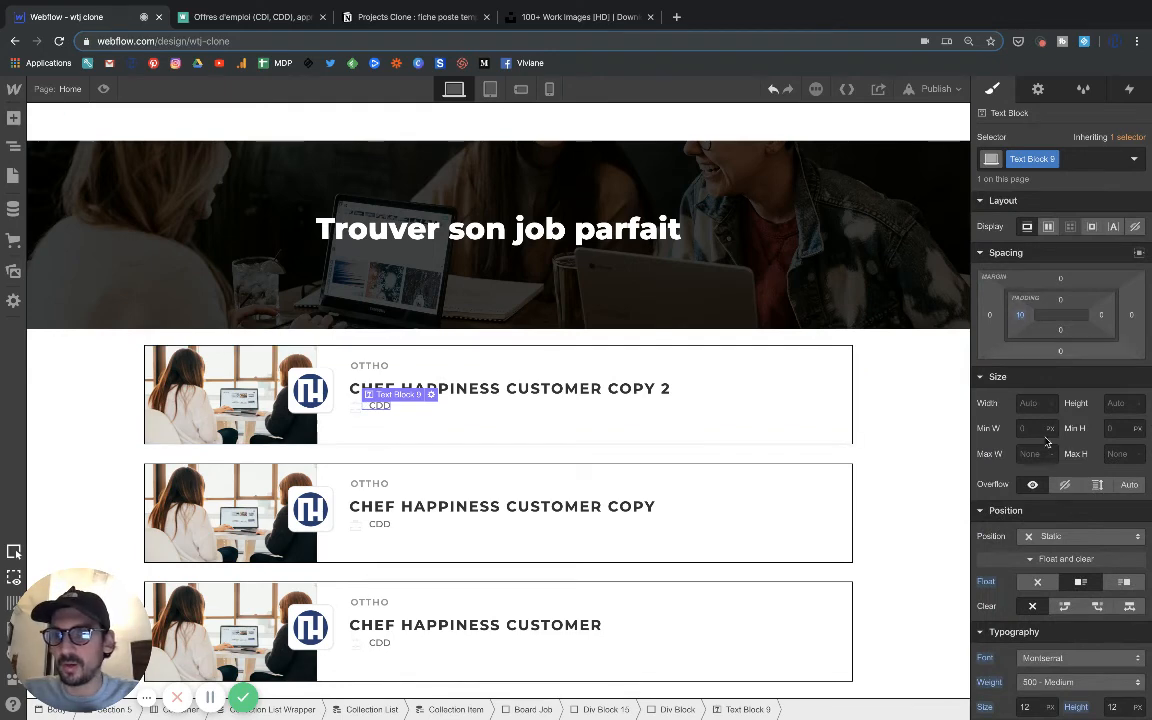
scroll(1050, 497, "down", 2)
scroll(1050, 497, "up", 2)
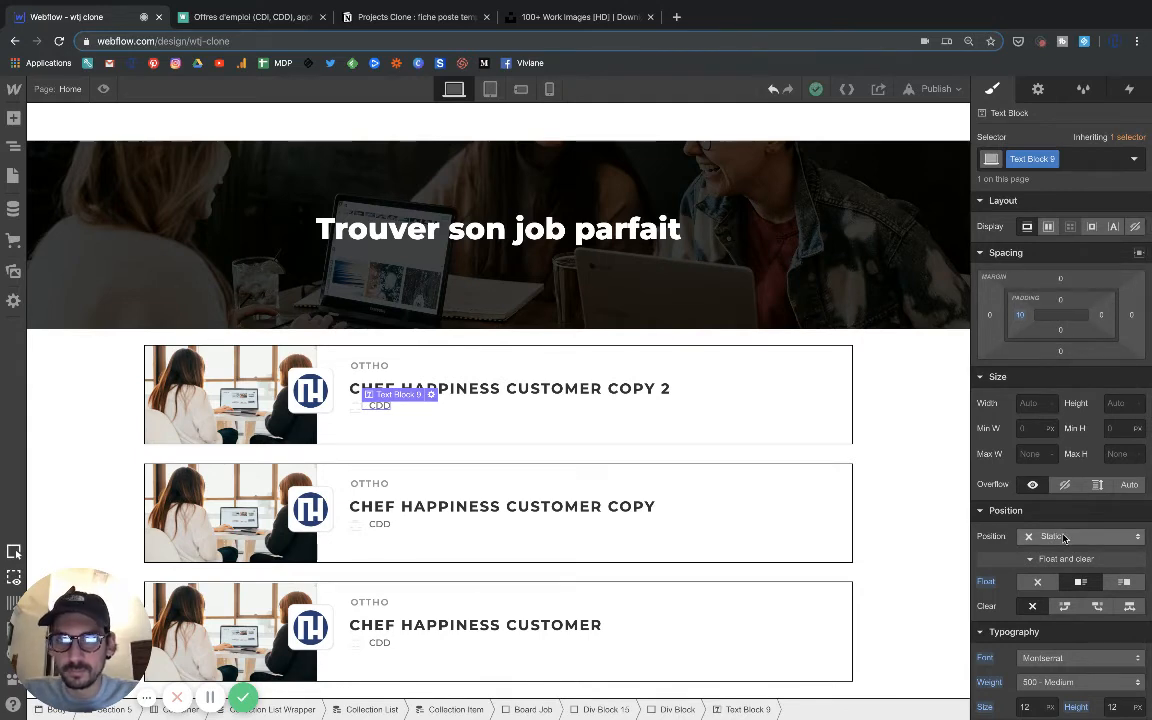
left_click_drag(1060, 300, 1057, 304)
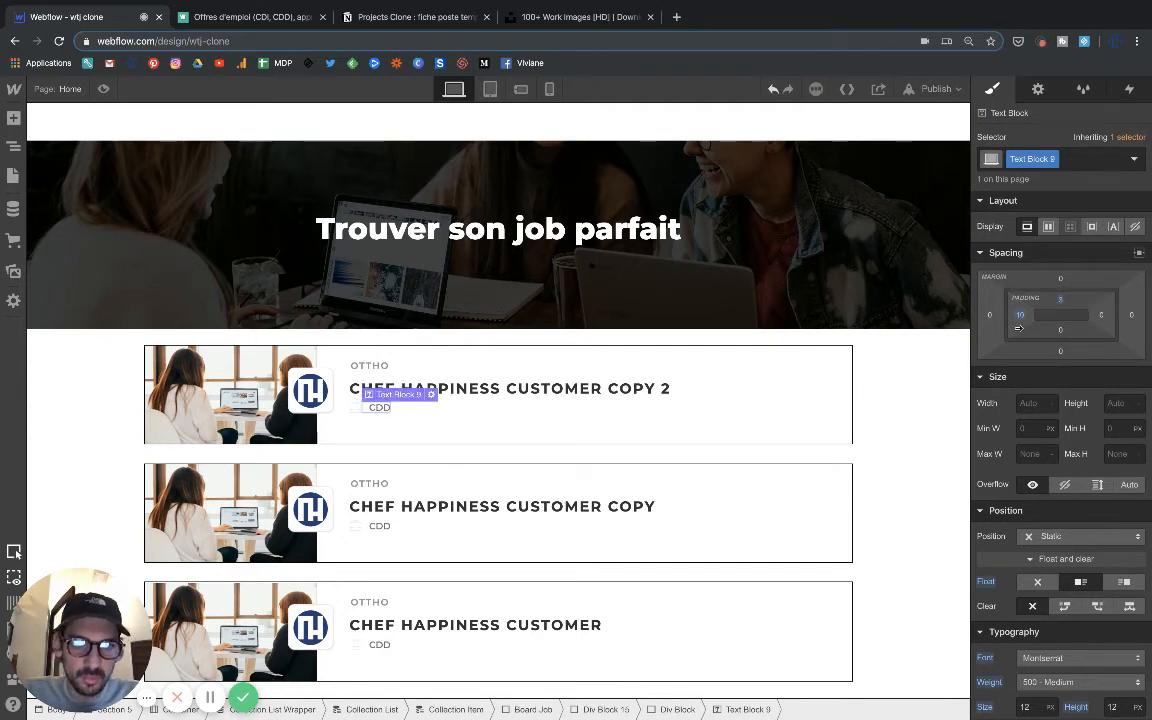
left_click(630, 421)
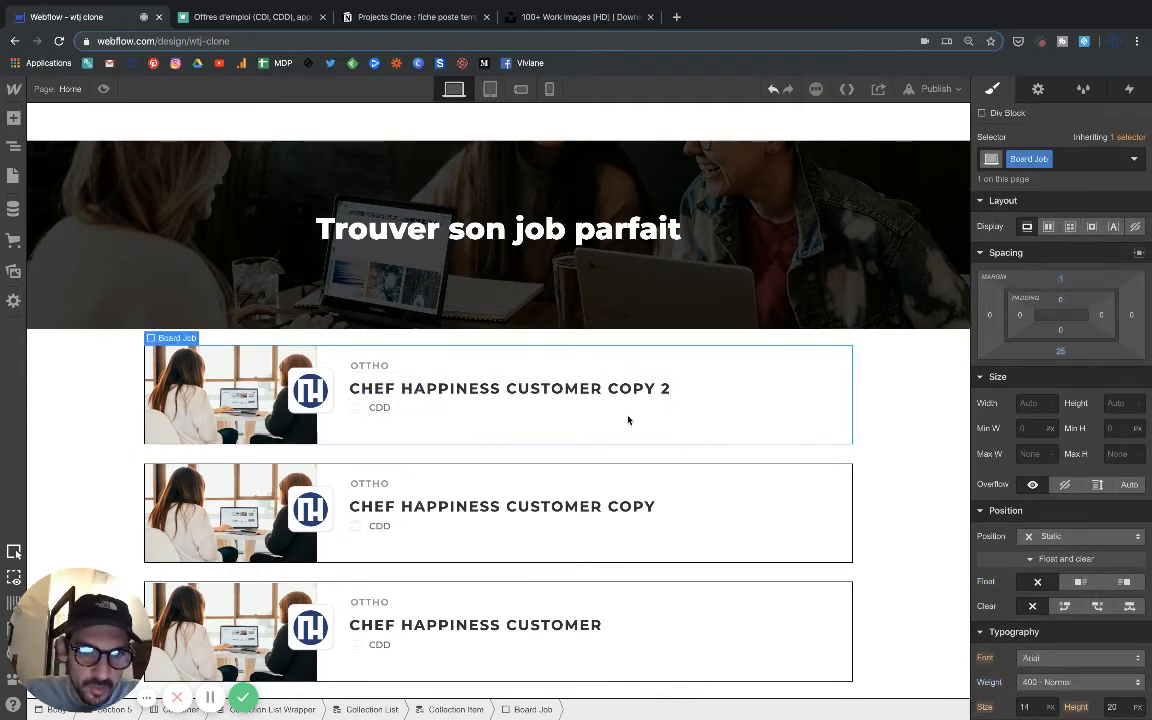
left_click(381, 408)
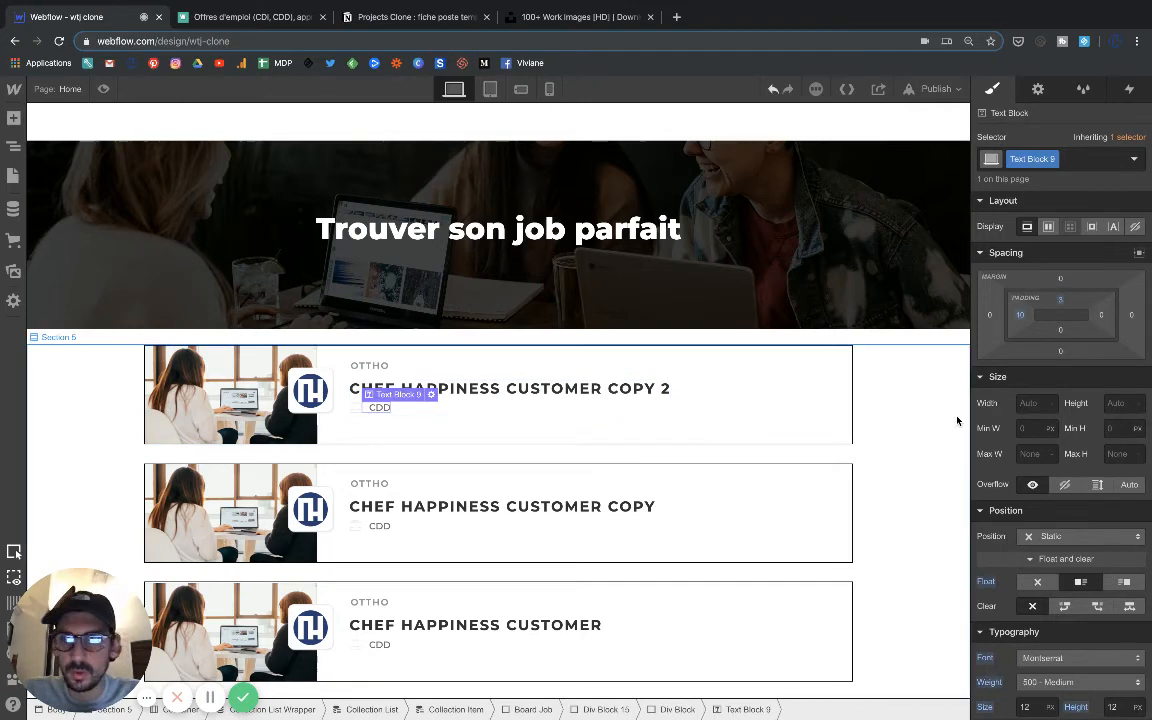
left_click(1061, 305)
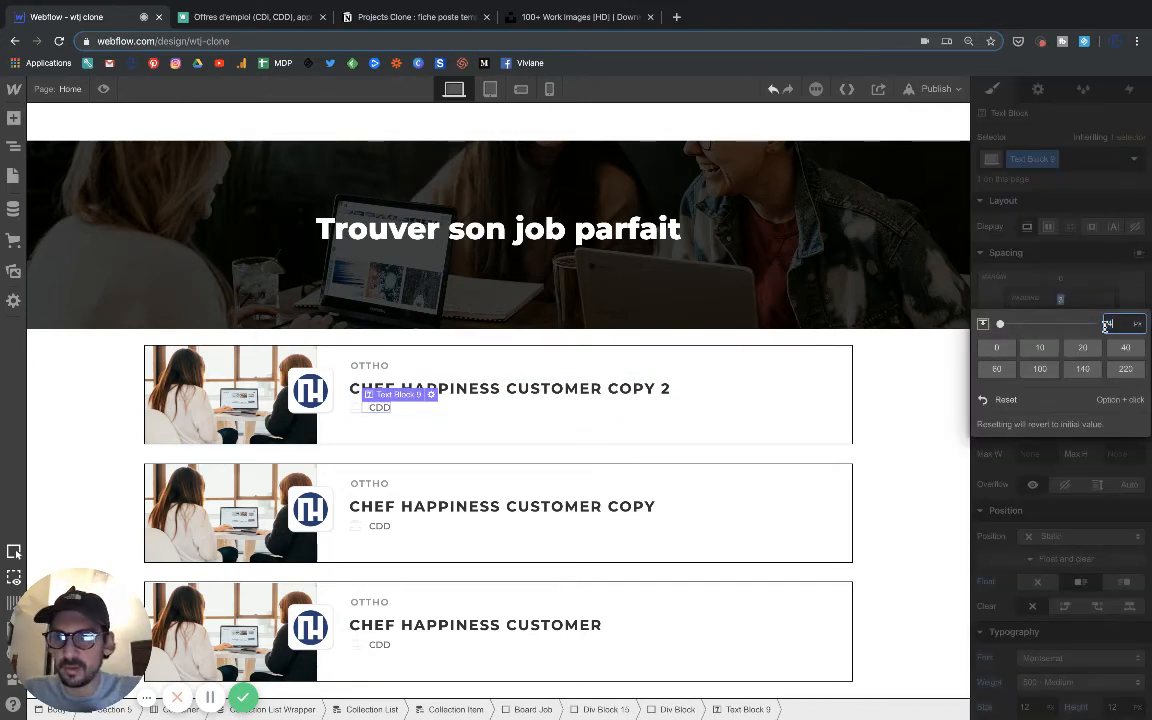
key("Escape")
left_click(814, 406)
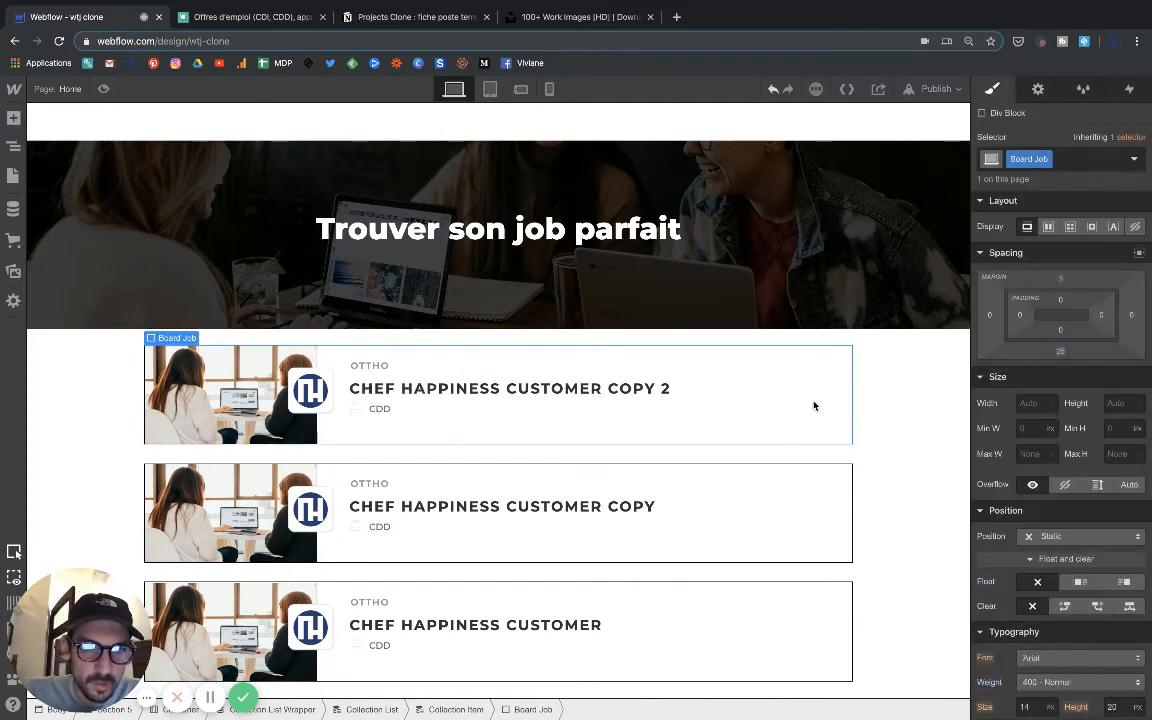
Enlarge the briefcase icon in the first job block to about 19 × 19 px.
left_click(352, 413)
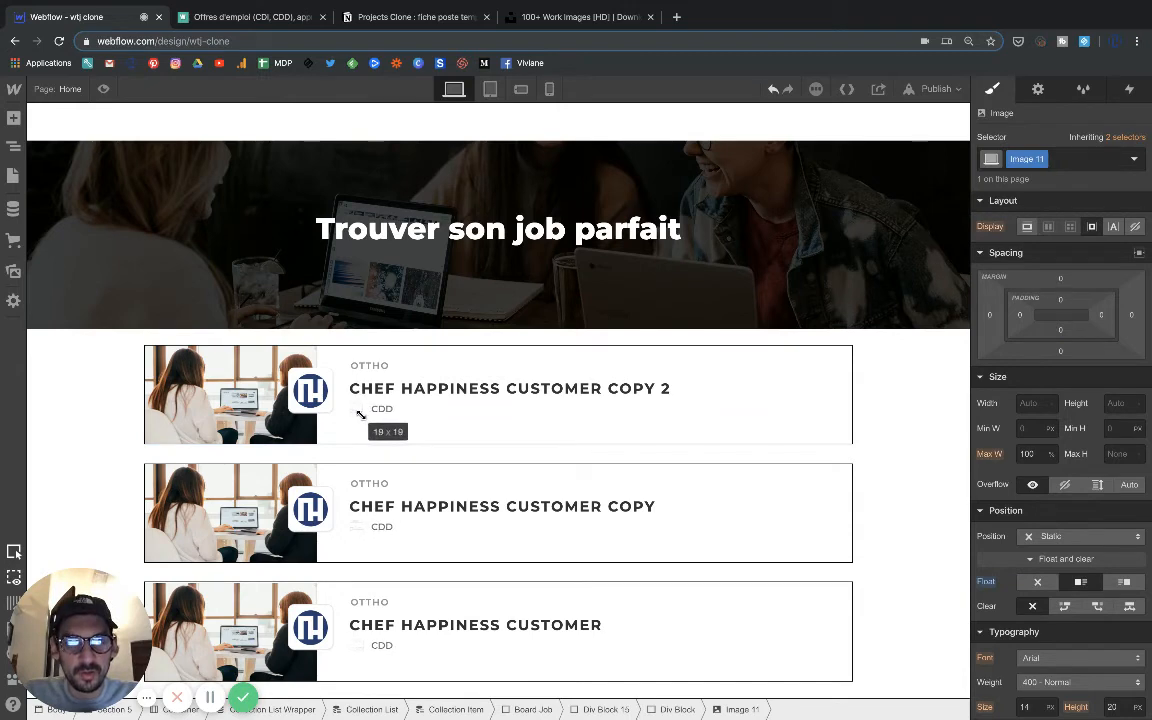
left_click(374, 425)
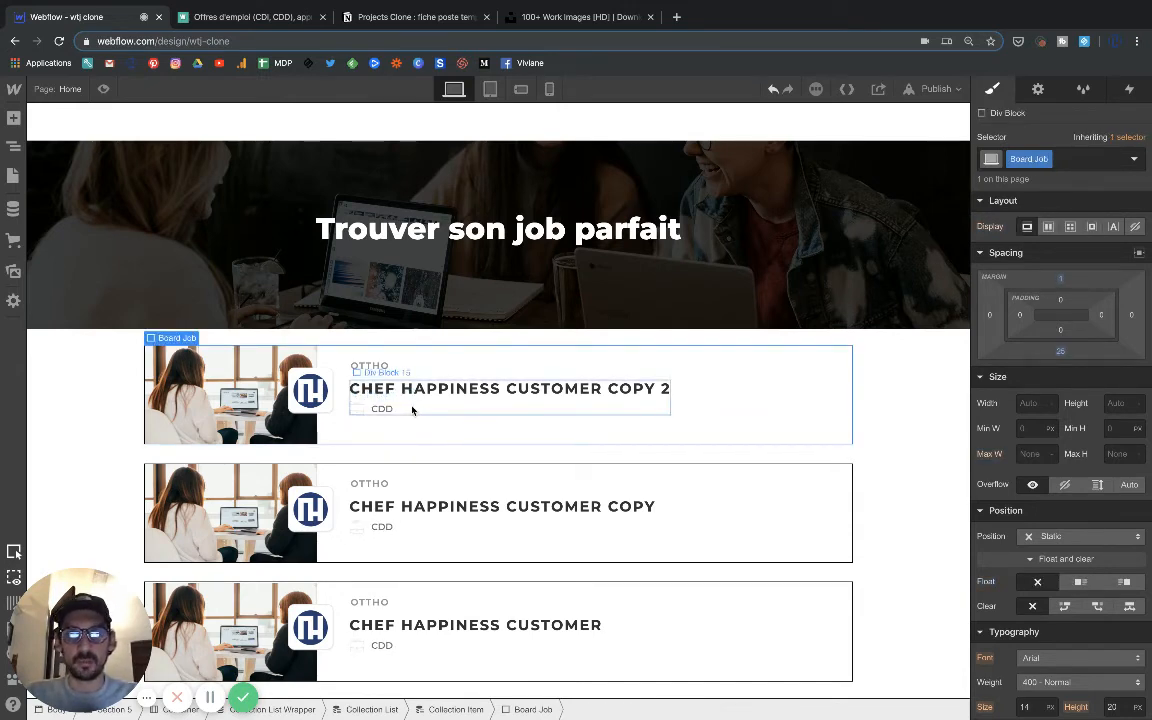
Duplicate the Div Block 16 that holds the briefcase icon and job type, pasting the copy inside the original.
left_click(359, 403)
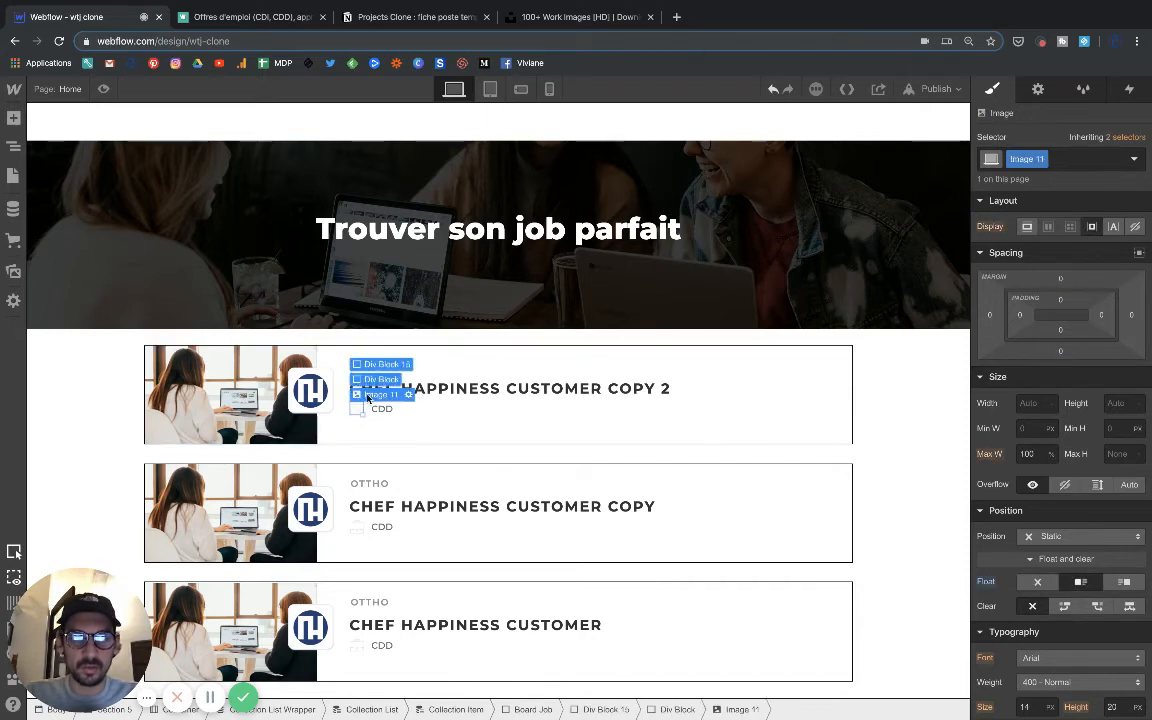
left_click(368, 410)
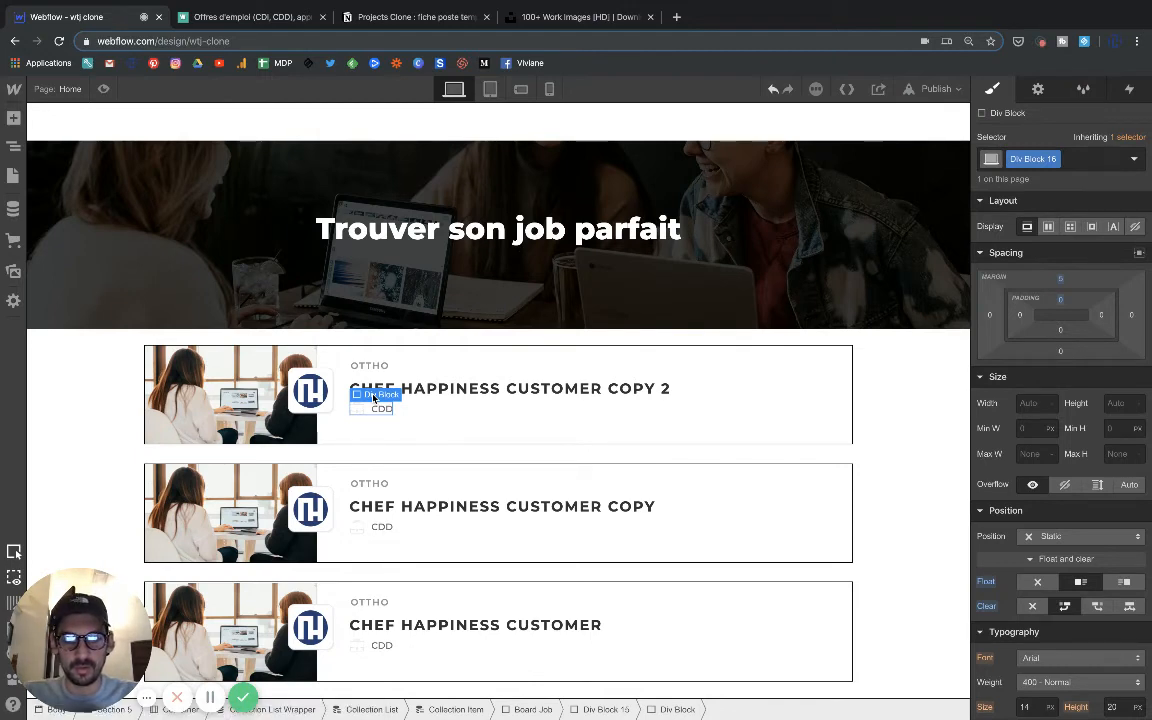
key("super+d")
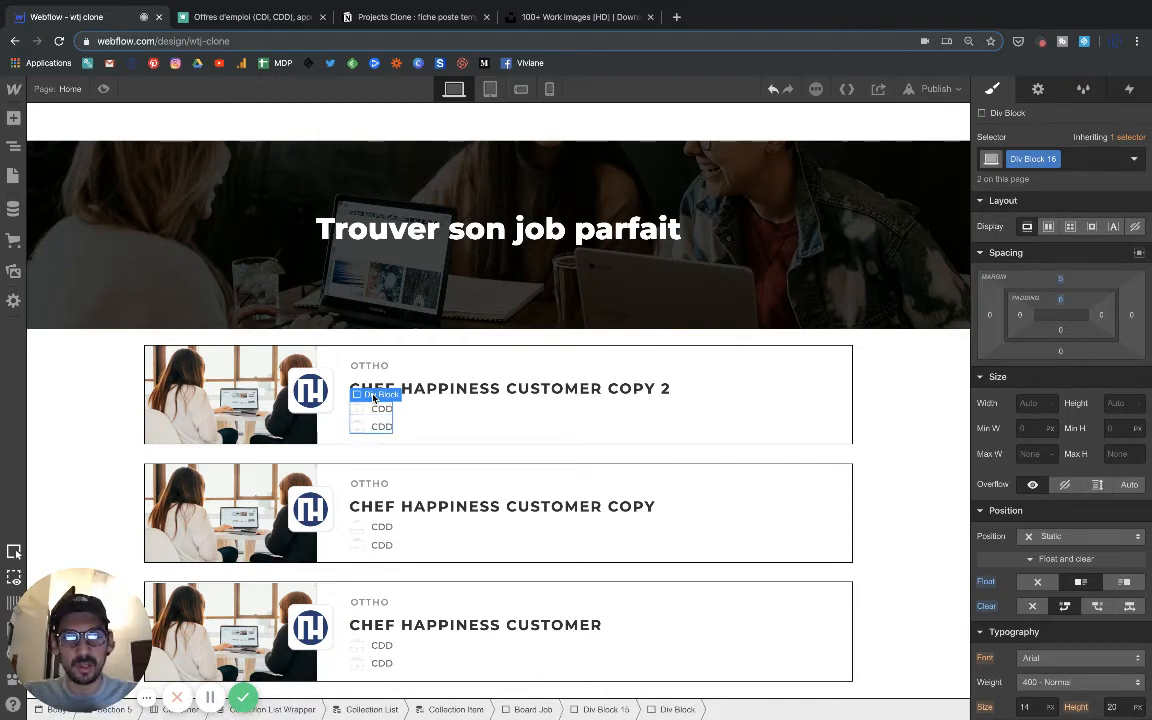
Try setting Clear to none on the nested copy through its shared Div Block 16 class, and undo it.
left_click(13, 149)
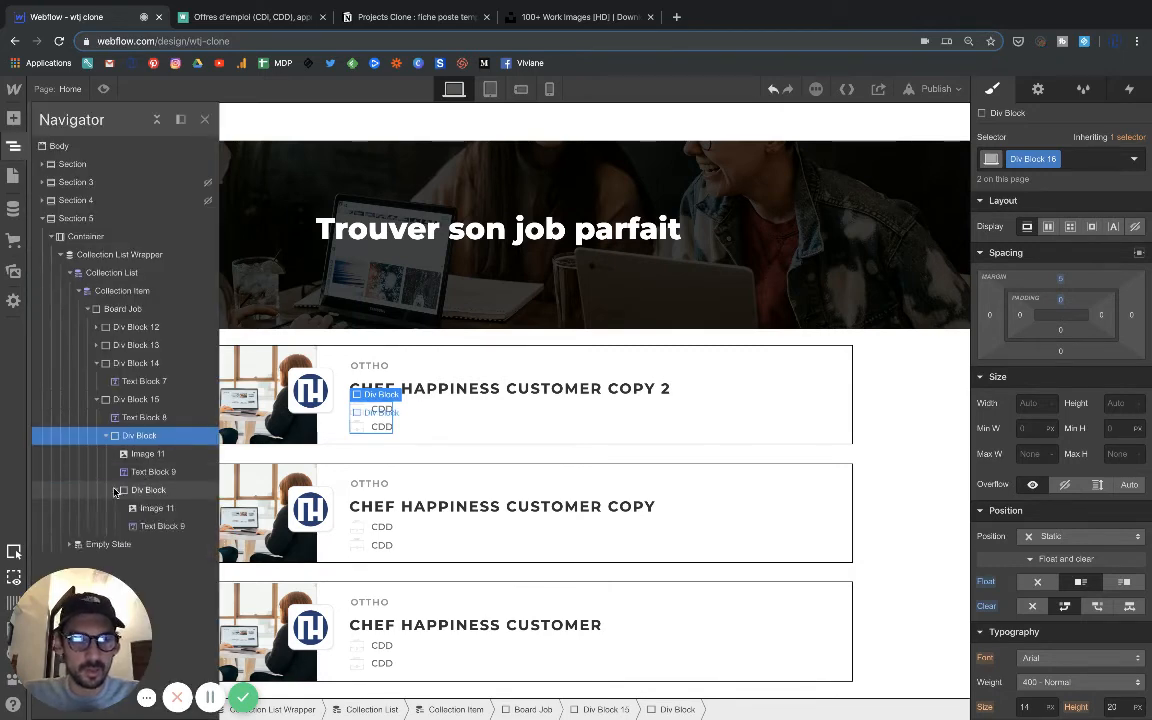
left_click(115, 490)
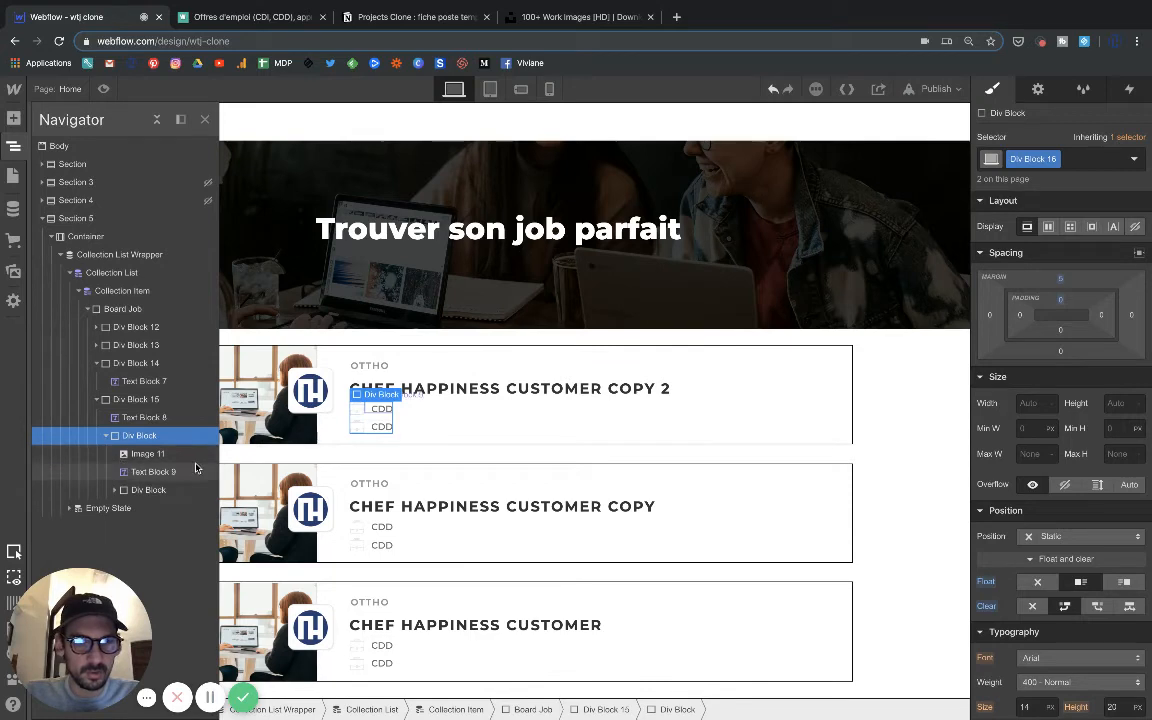
left_click(140, 490)
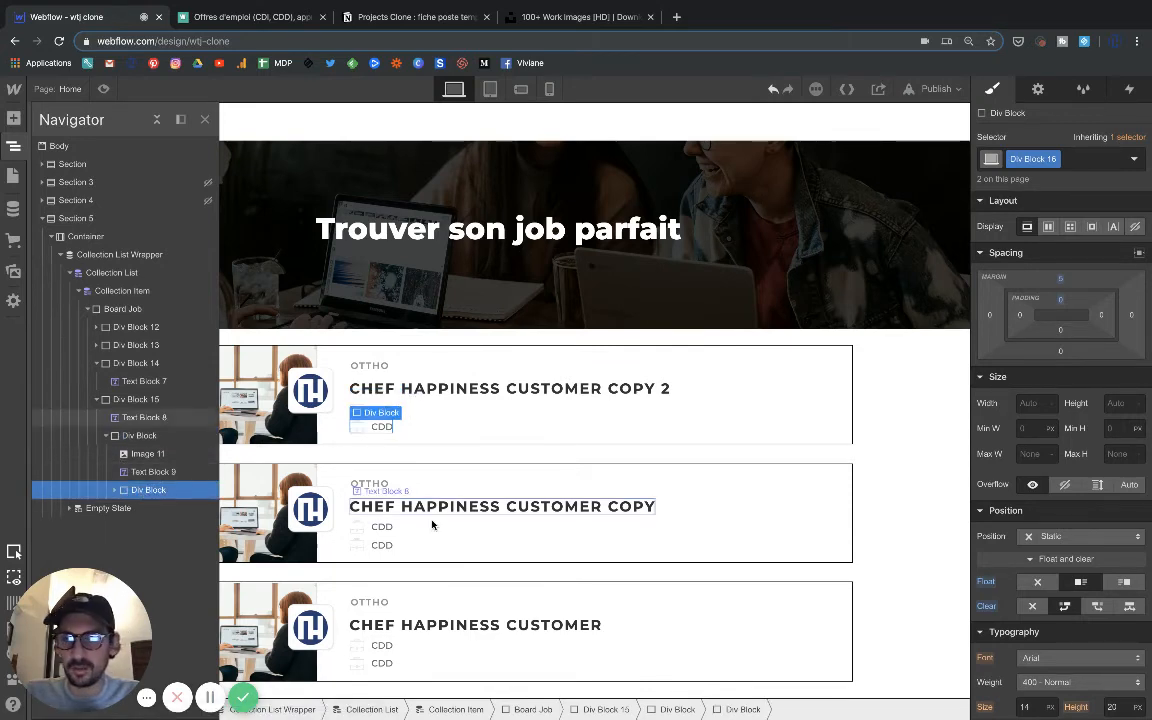
left_click(1034, 608)
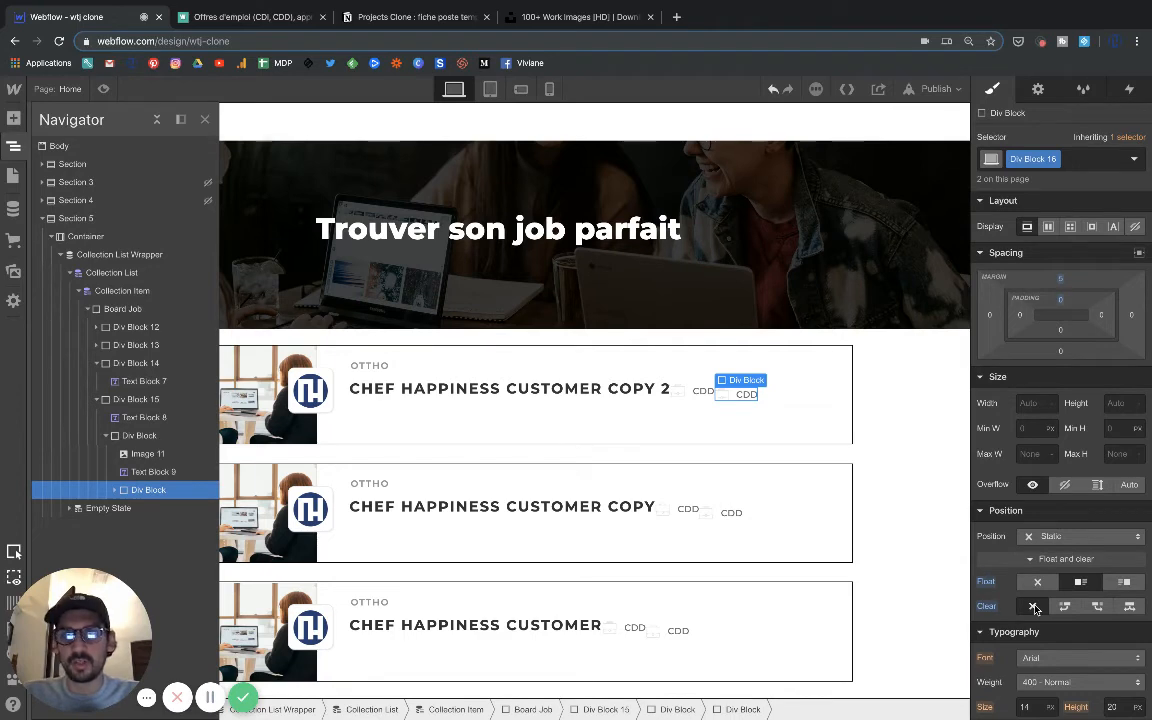
left_click(1034, 608)
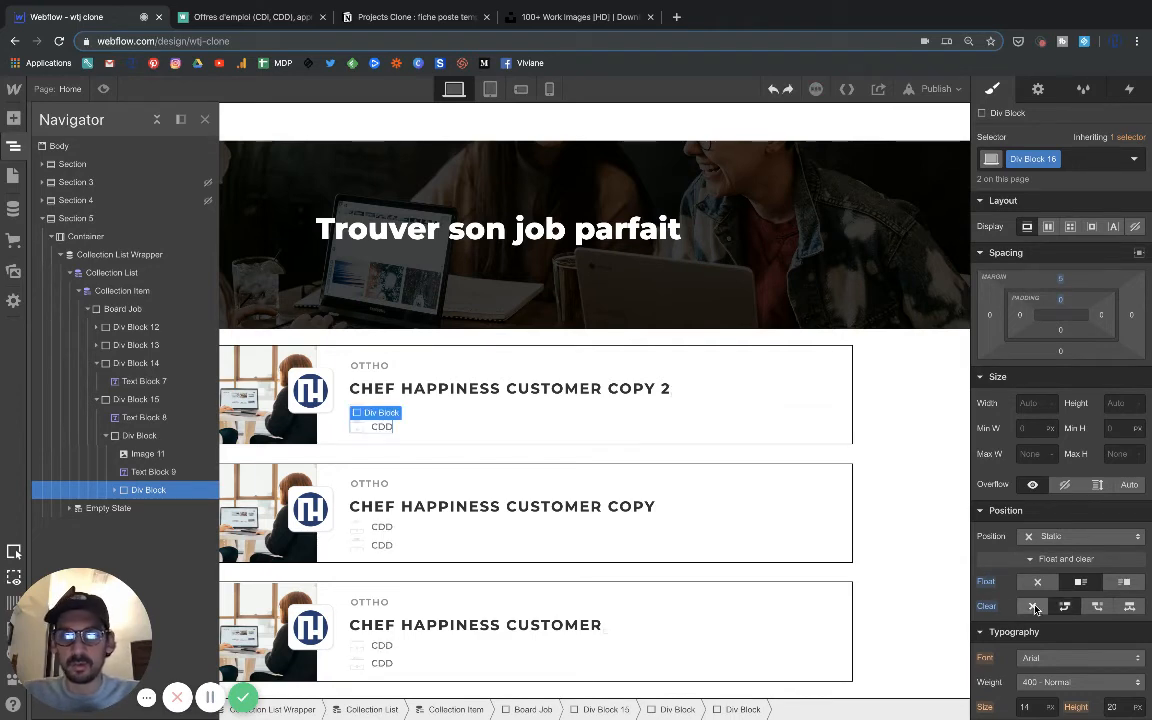
left_click(1078, 162)
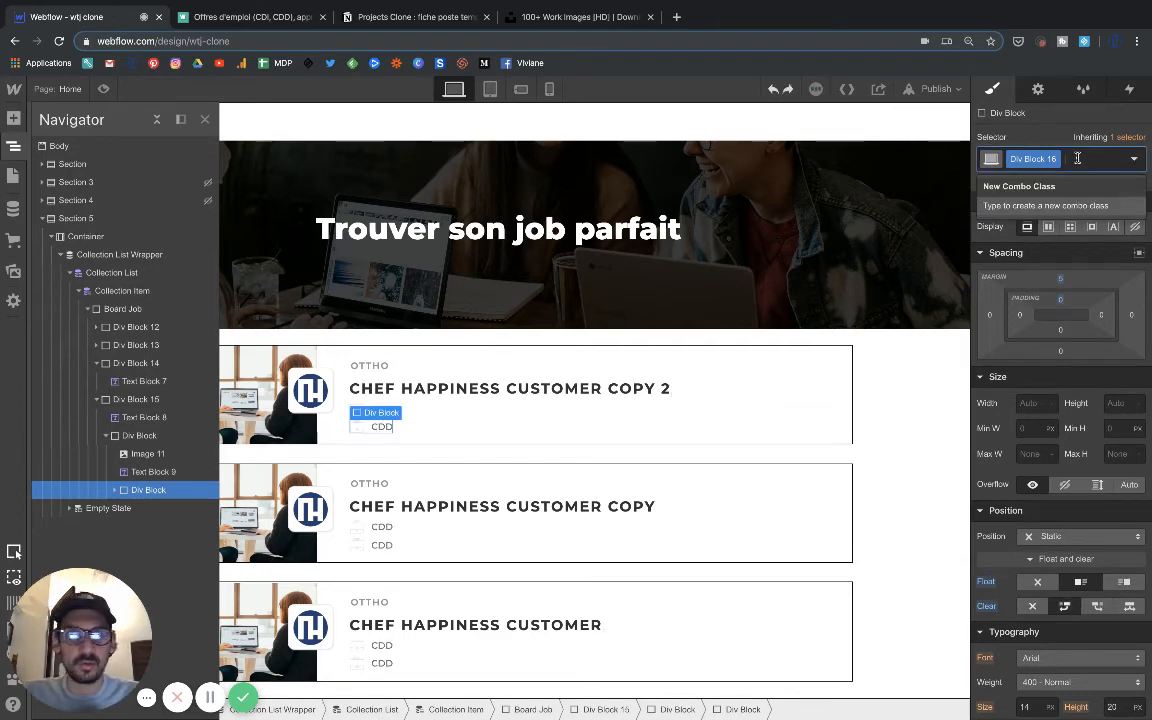
left_click(113, 490)
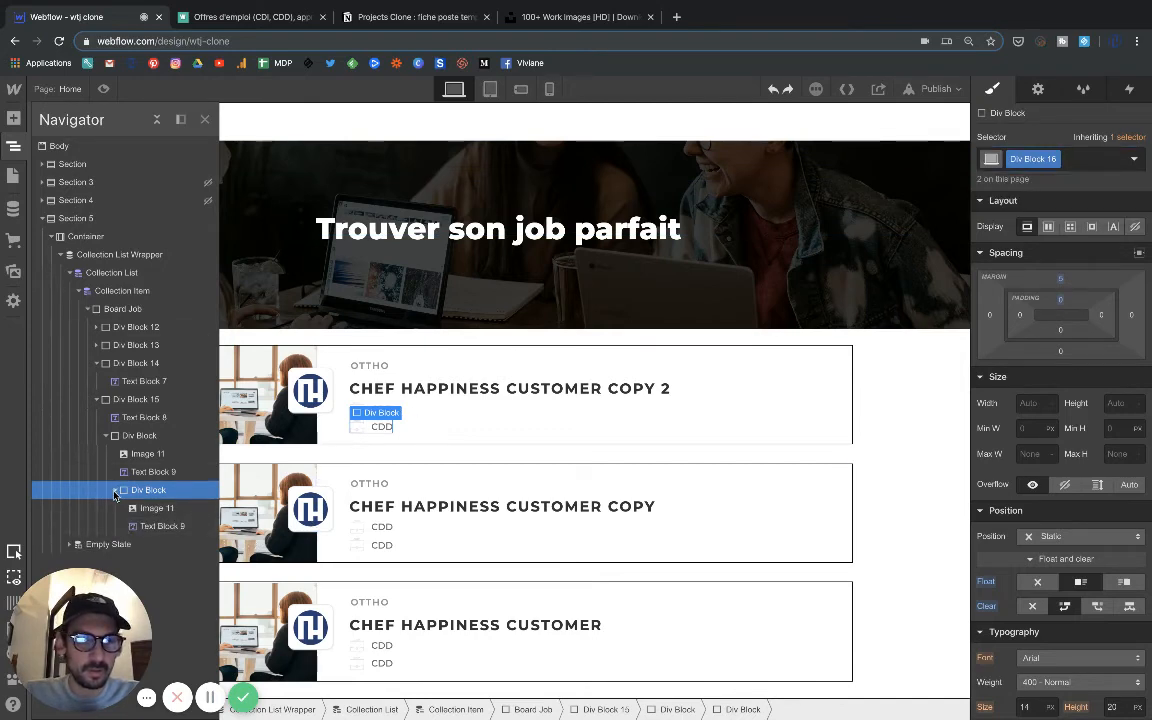
left_click(113, 489)
left_click(130, 438)
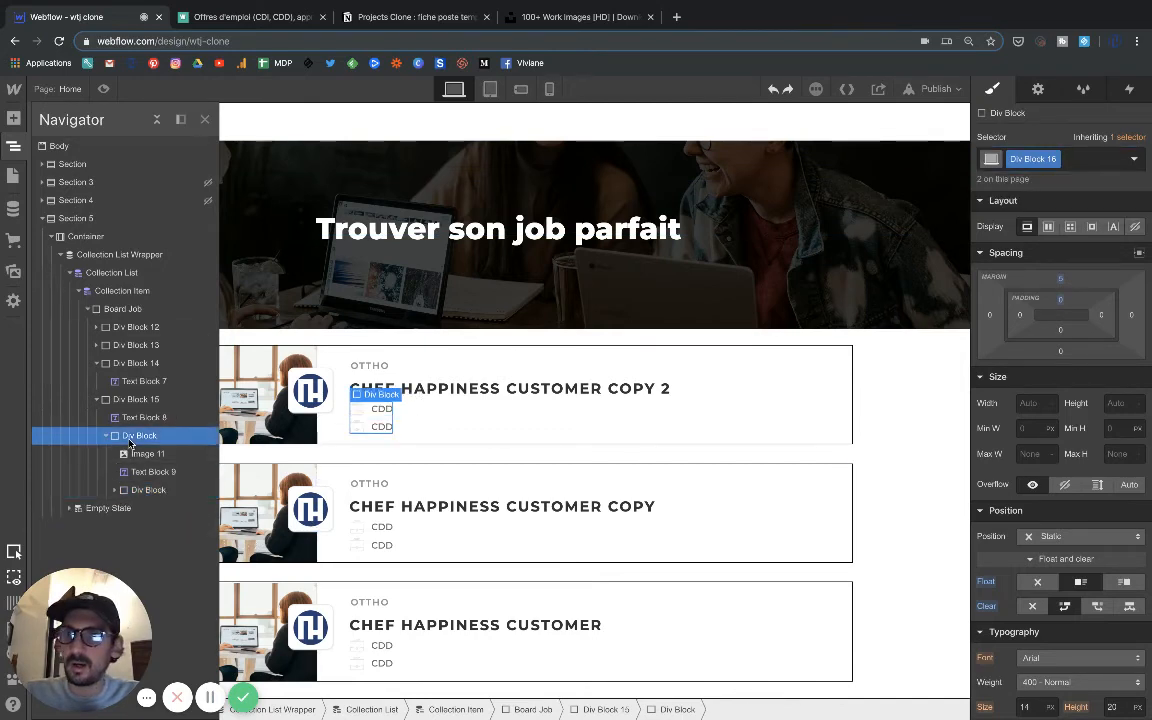
Add the combo class picto2 to the nested copy of Div Block 16 and set its Clear to none.
left_click(148, 489)
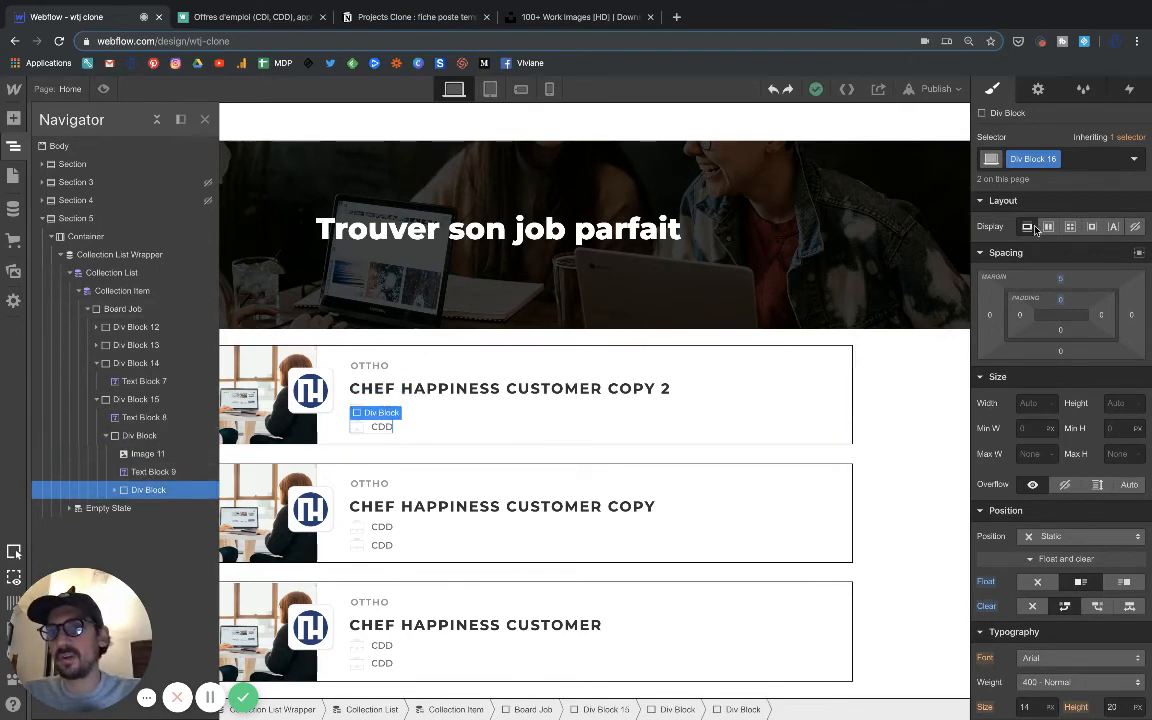
left_click(1072, 160)
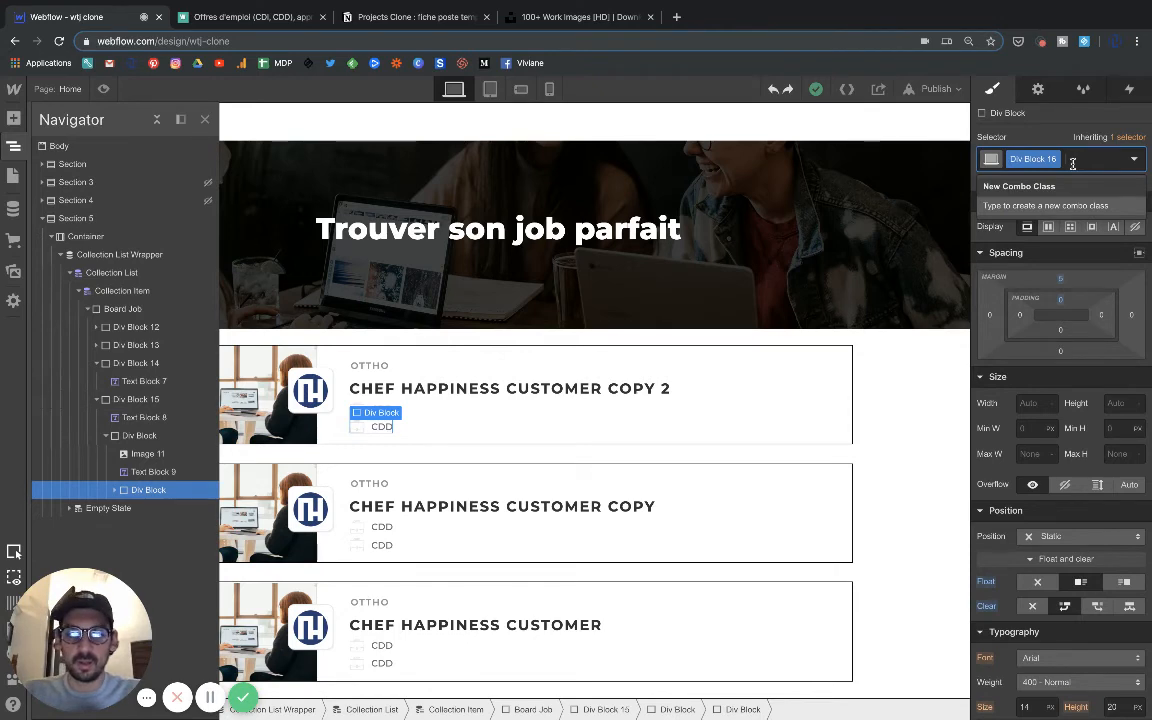
type("picto2")
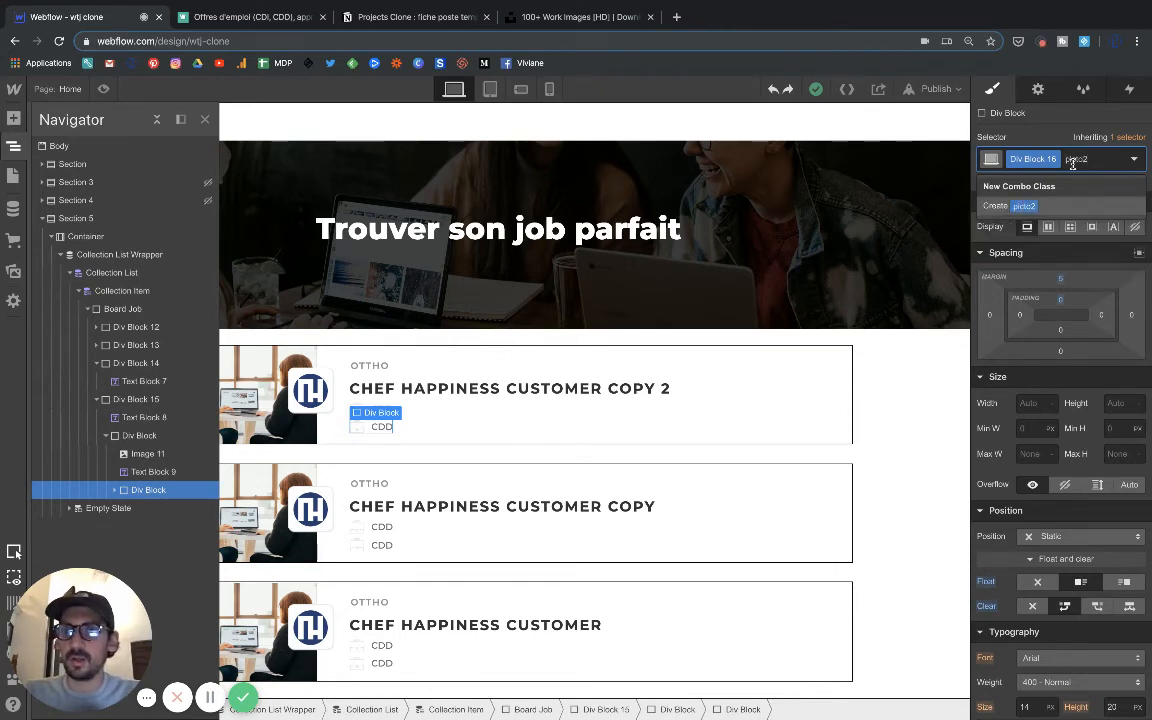
key("Return")
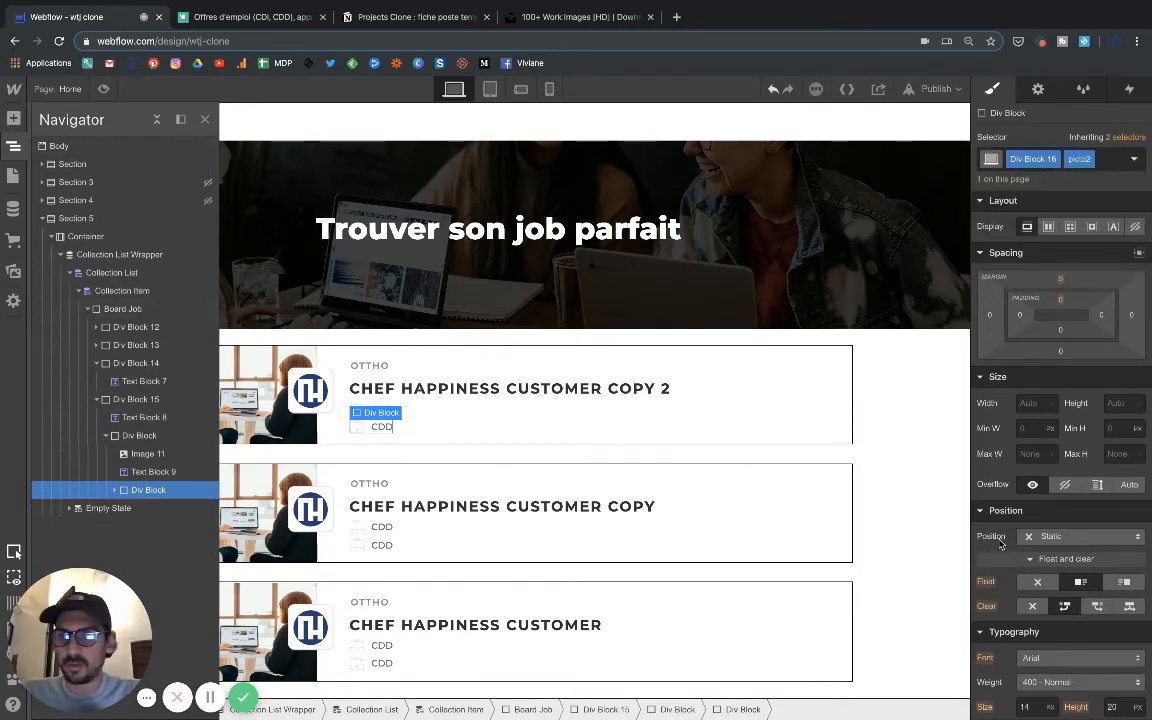
left_click(1033, 606)
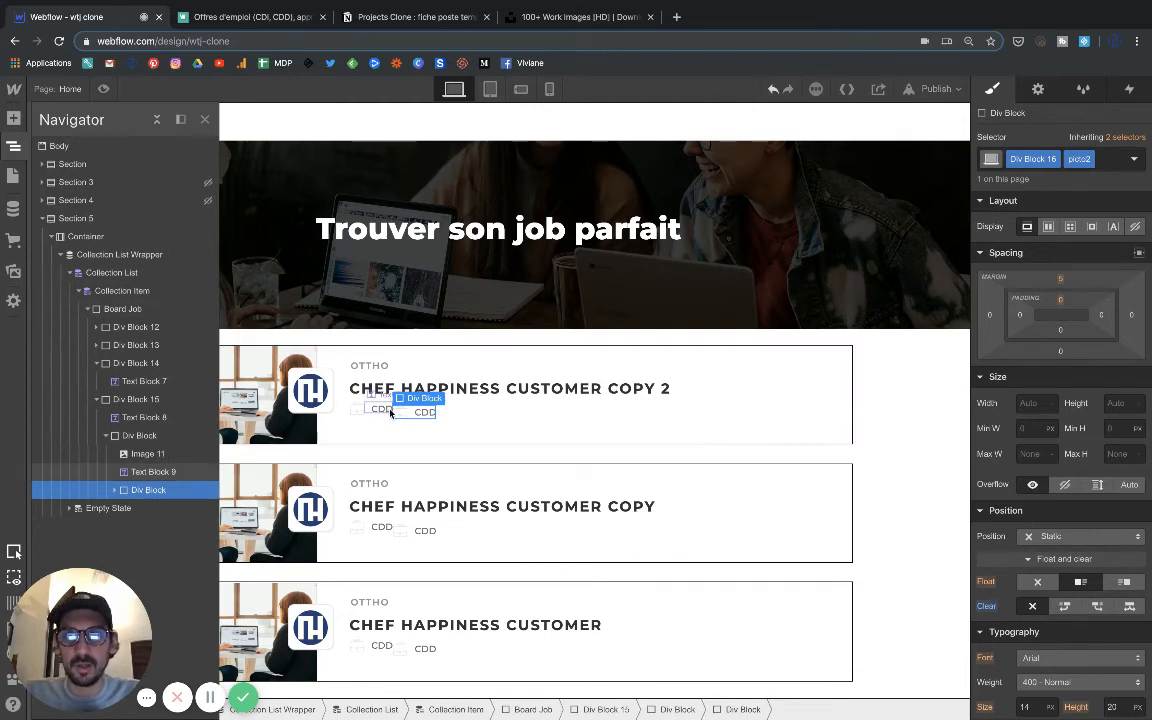
Move the nested picto2 div block out of the briefcase block so both are siblings inside Div Block 15.
left_click(401, 432)
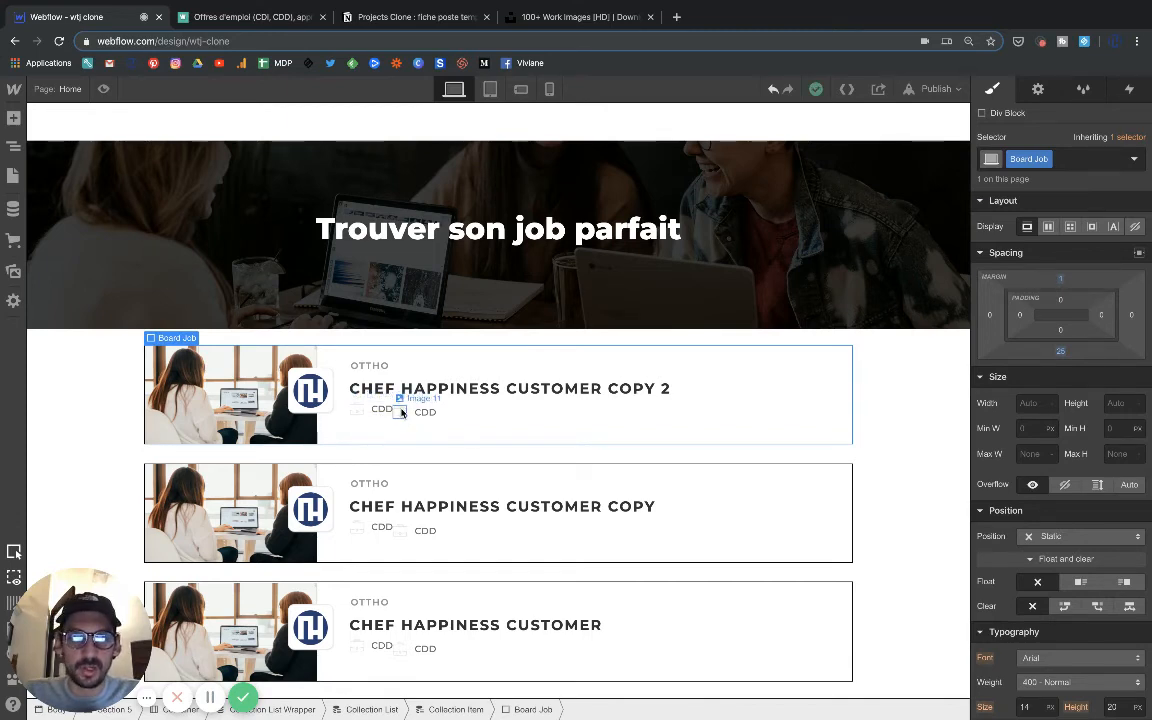
left_click(401, 411)
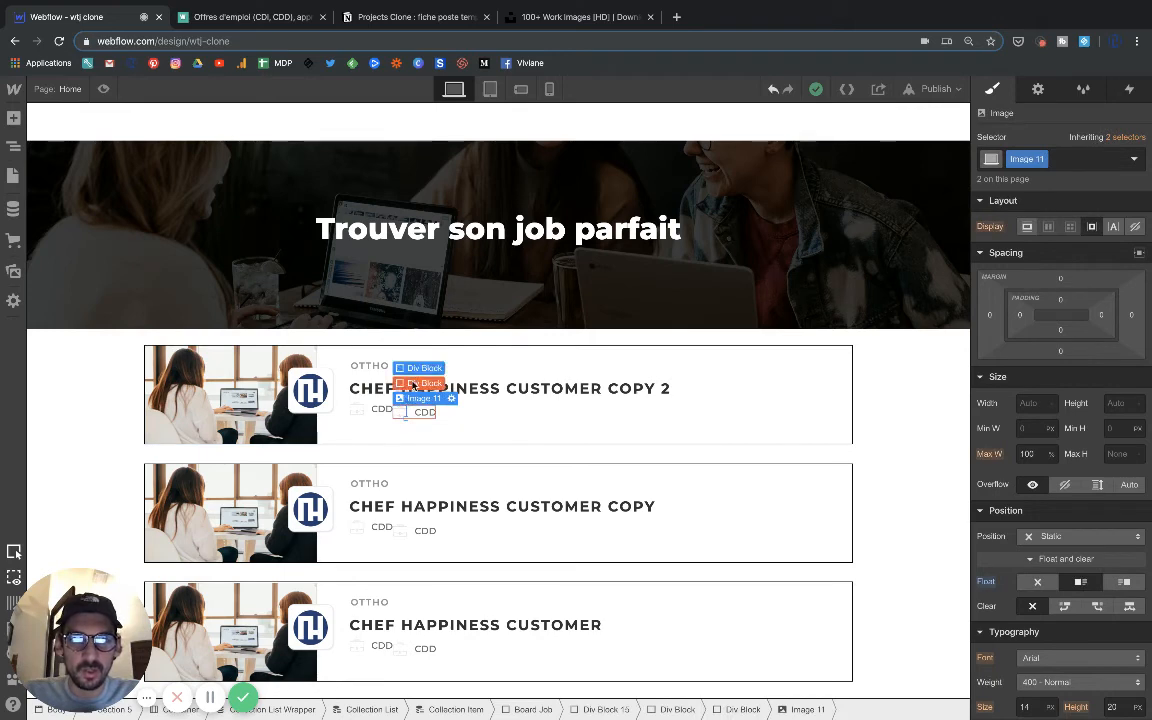
left_click(410, 386)
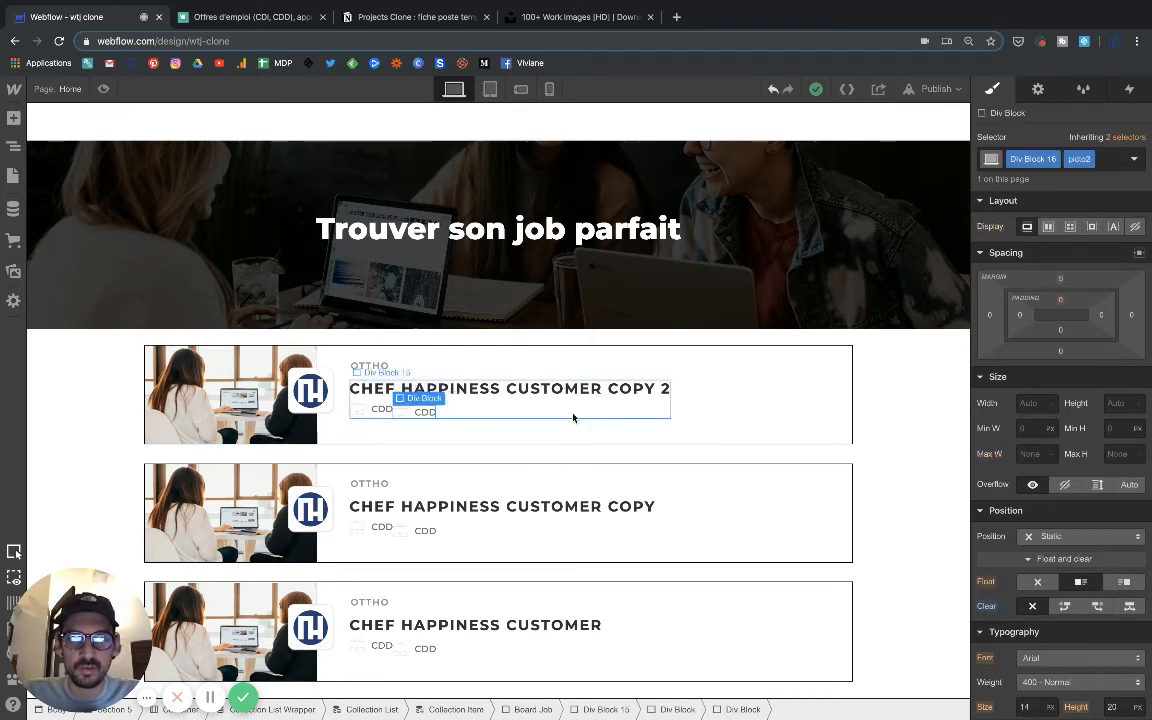
left_click(363, 408)
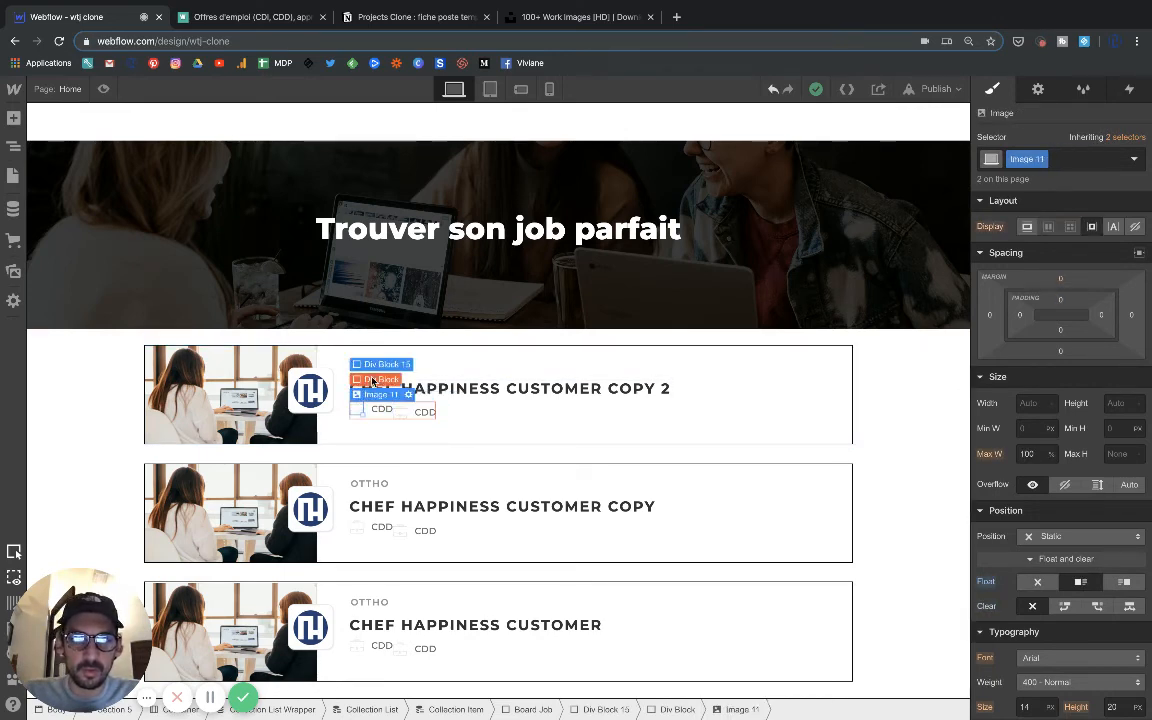
left_click(372, 382)
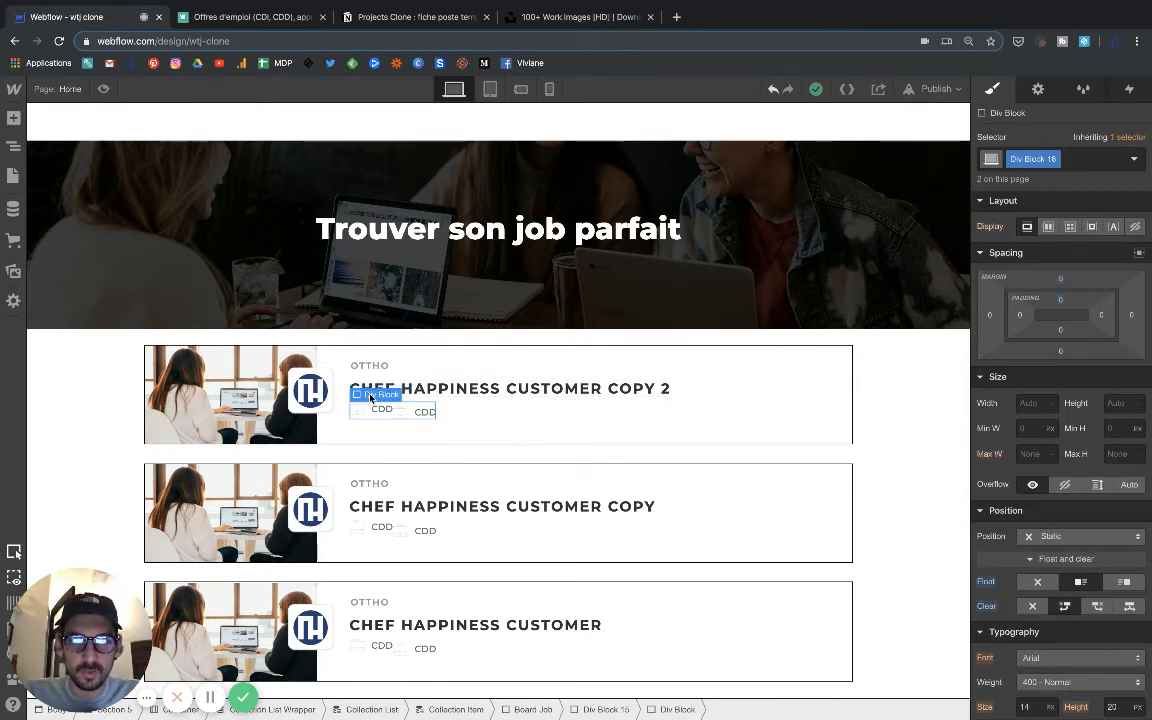
left_click(380, 364)
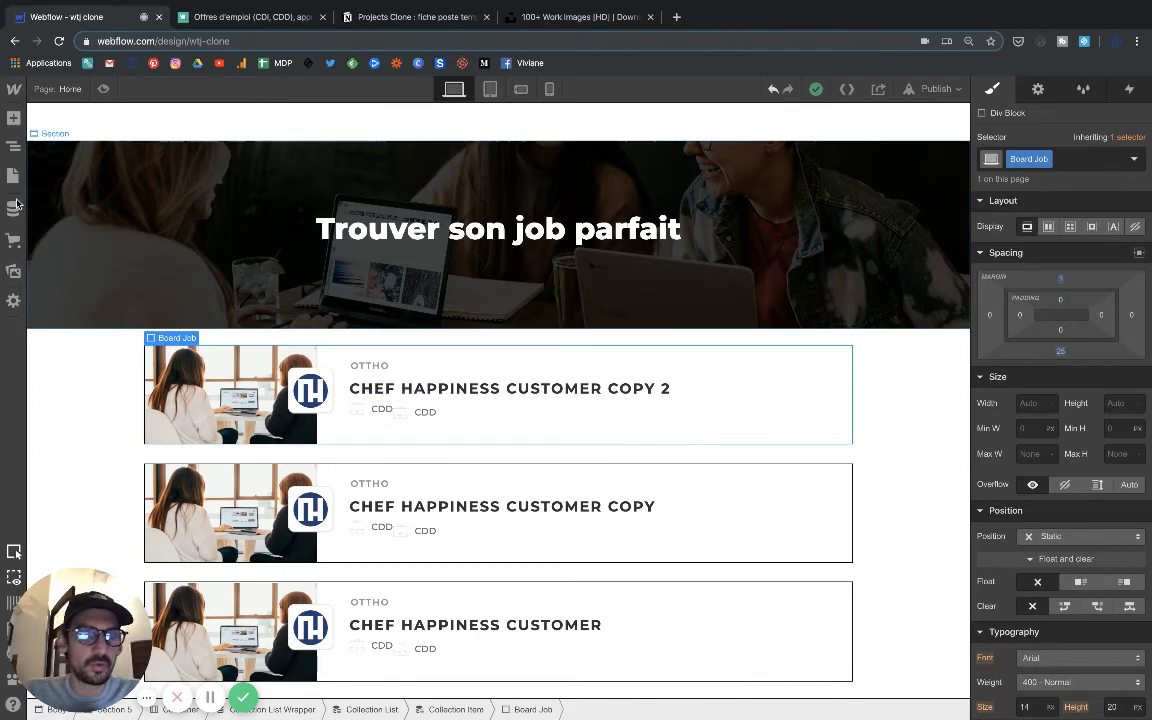
left_click(13, 145)
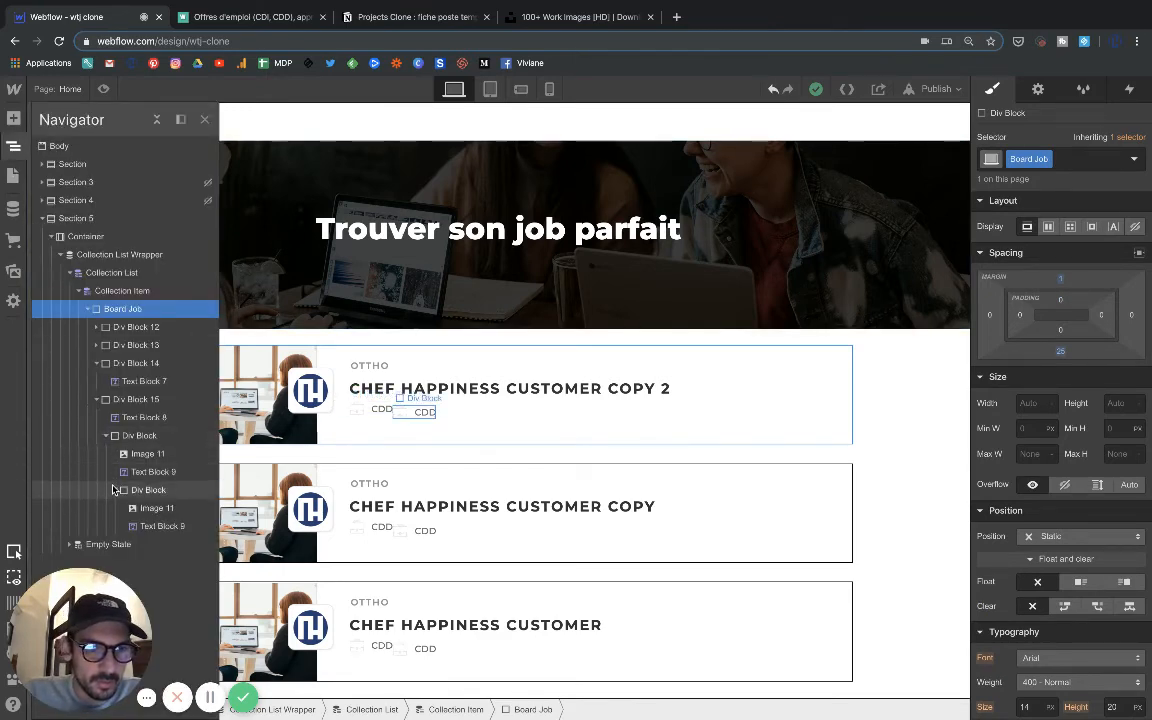
left_click(105, 437)
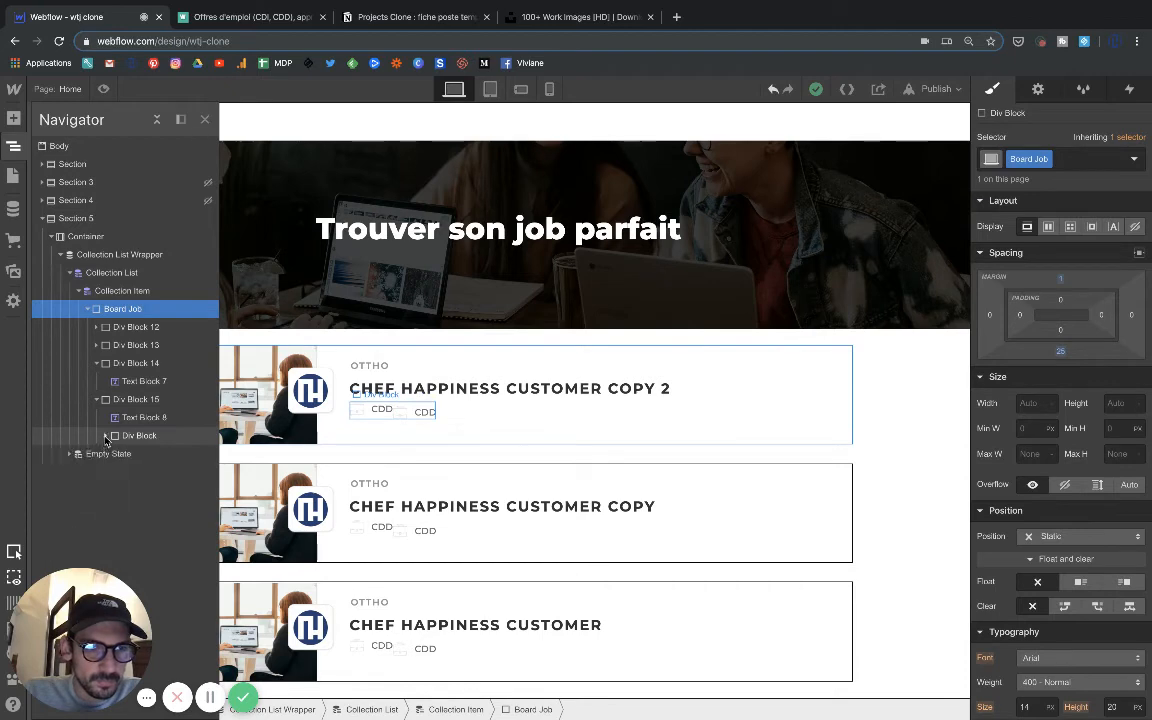
left_click(105, 437)
left_click(115, 490)
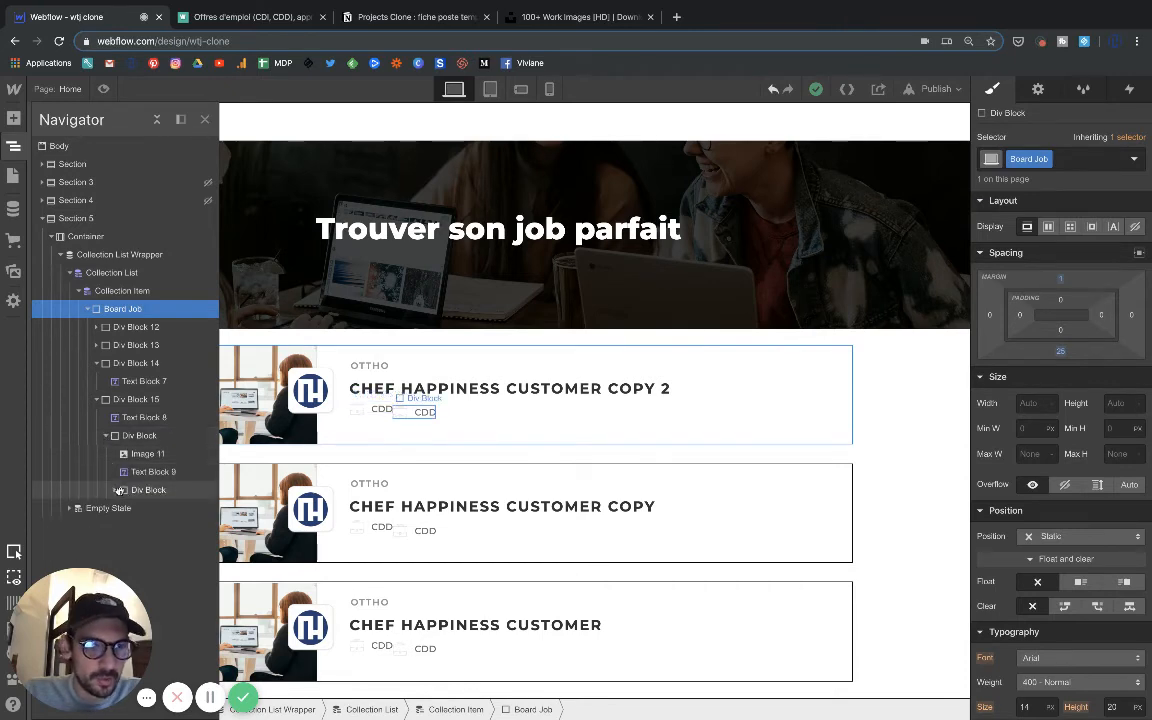
left_click(110, 490)
left_click_drag(110, 490, 112, 494)
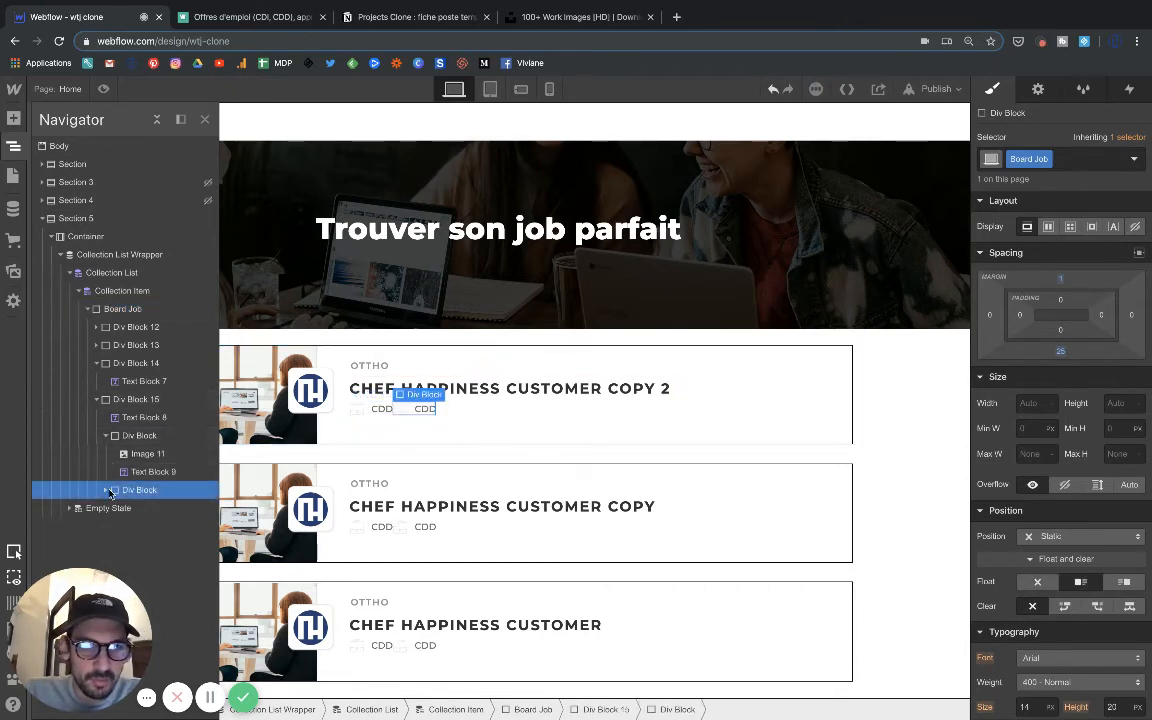
left_click(383, 440)
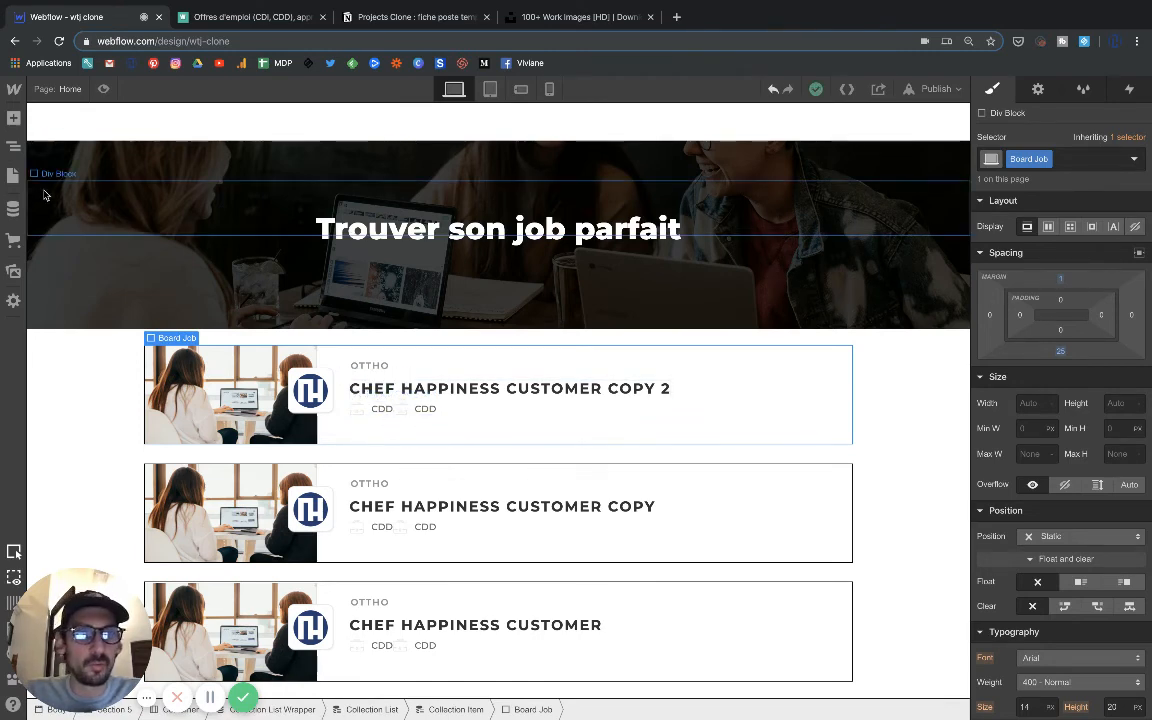
Set Div Block 16's right margin to 15 px, compare with the Welcome to the Jungle listings, and increase the margin to 25 px.
left_click(13, 146)
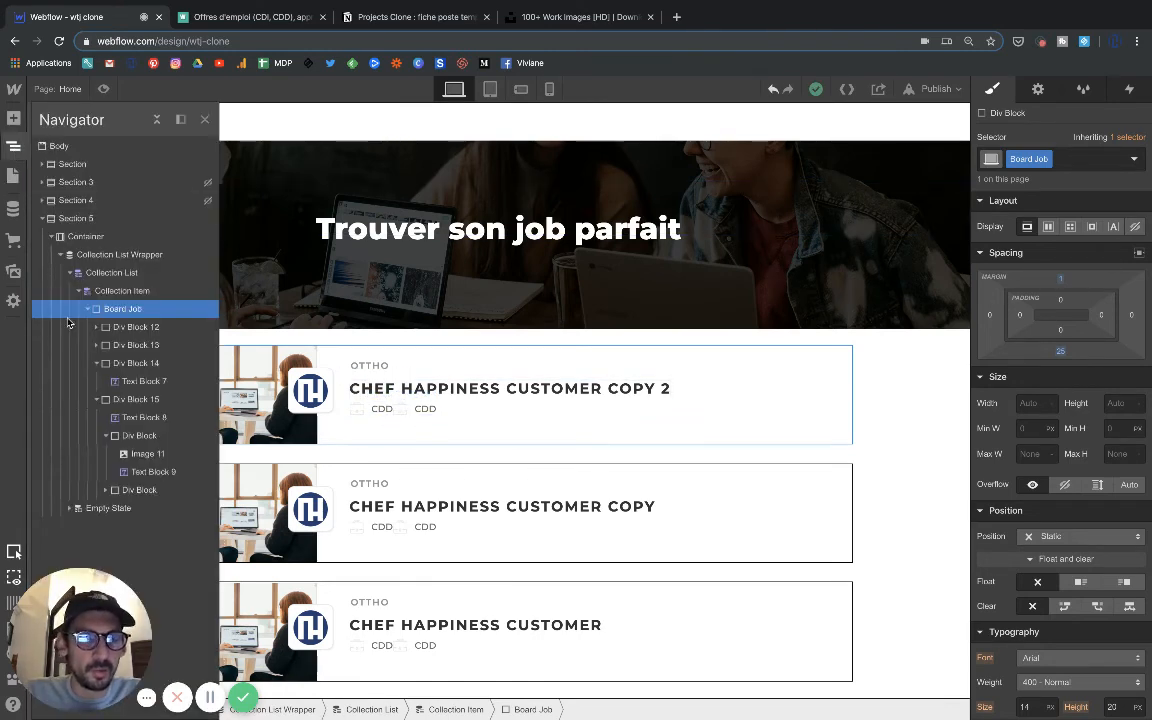
left_click(105, 436)
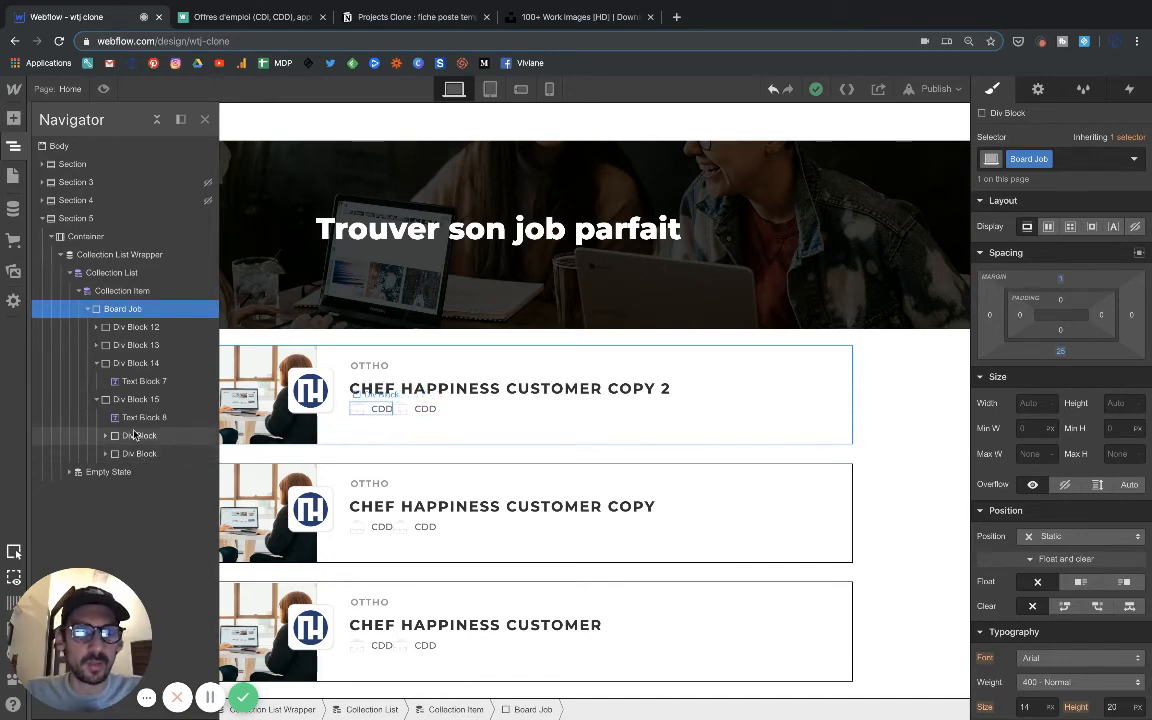
left_click(135, 437)
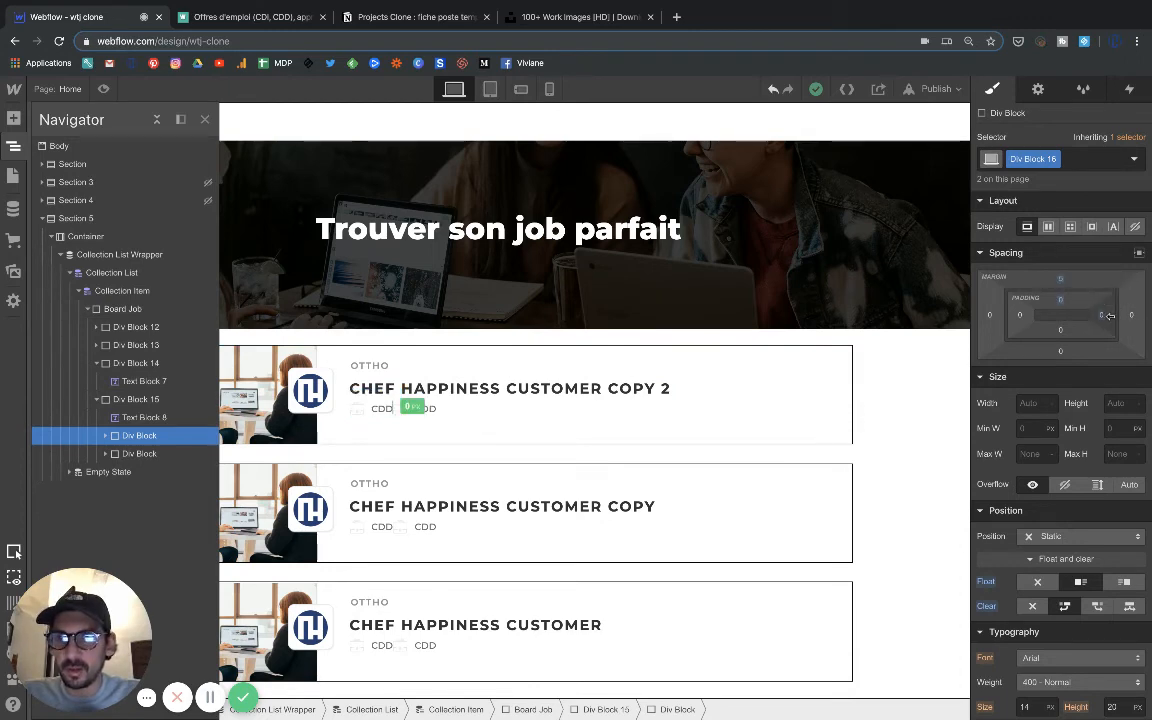
mouse_move(1119, 316)
left_mouse_down()
mouse_move(1078, 313)
mouse_move(1101, 315)
left_mouse_up()
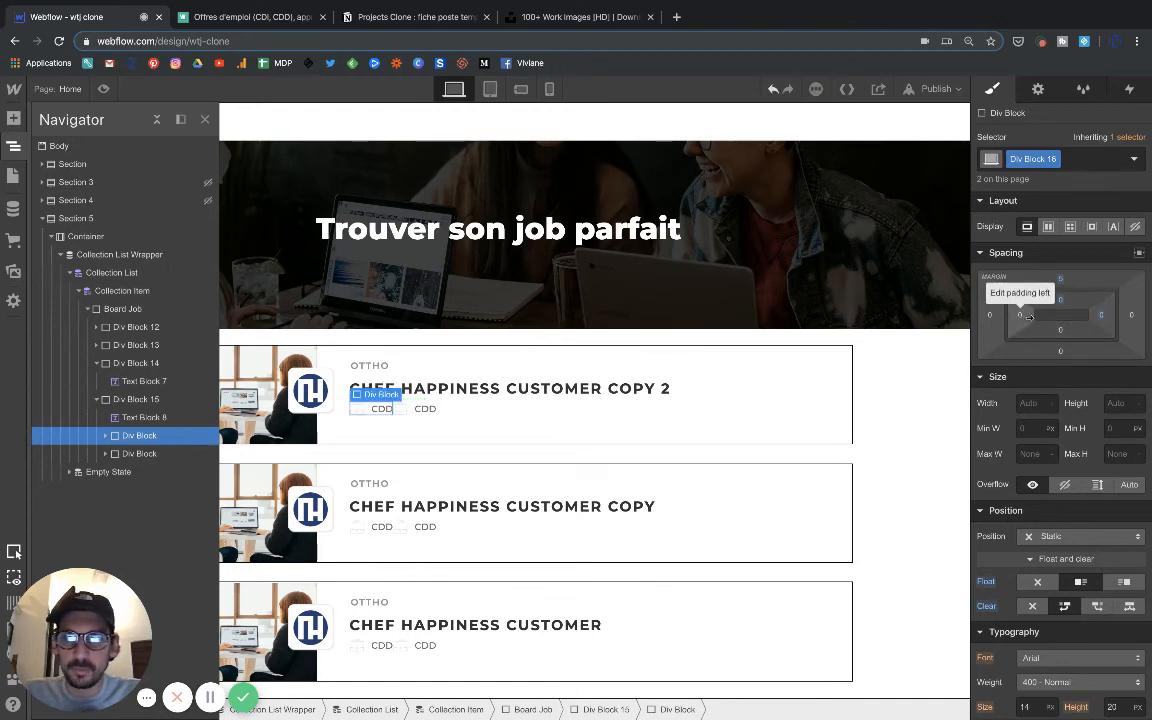
left_click(1133, 318)
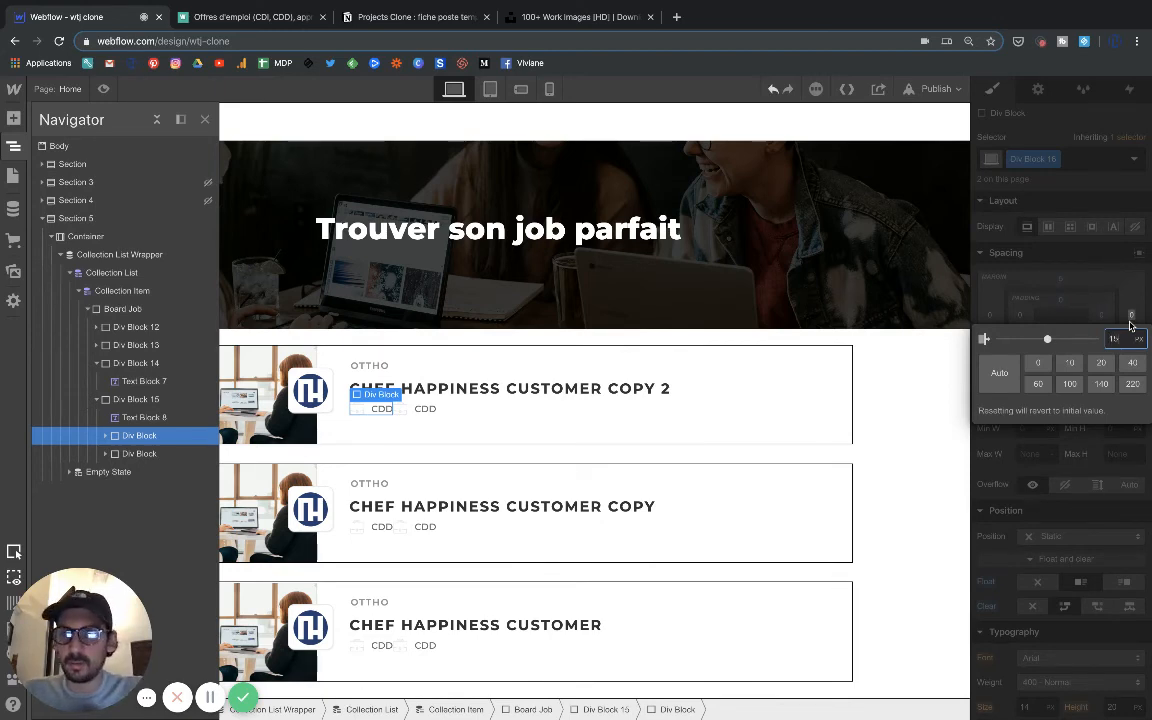
key("Return")
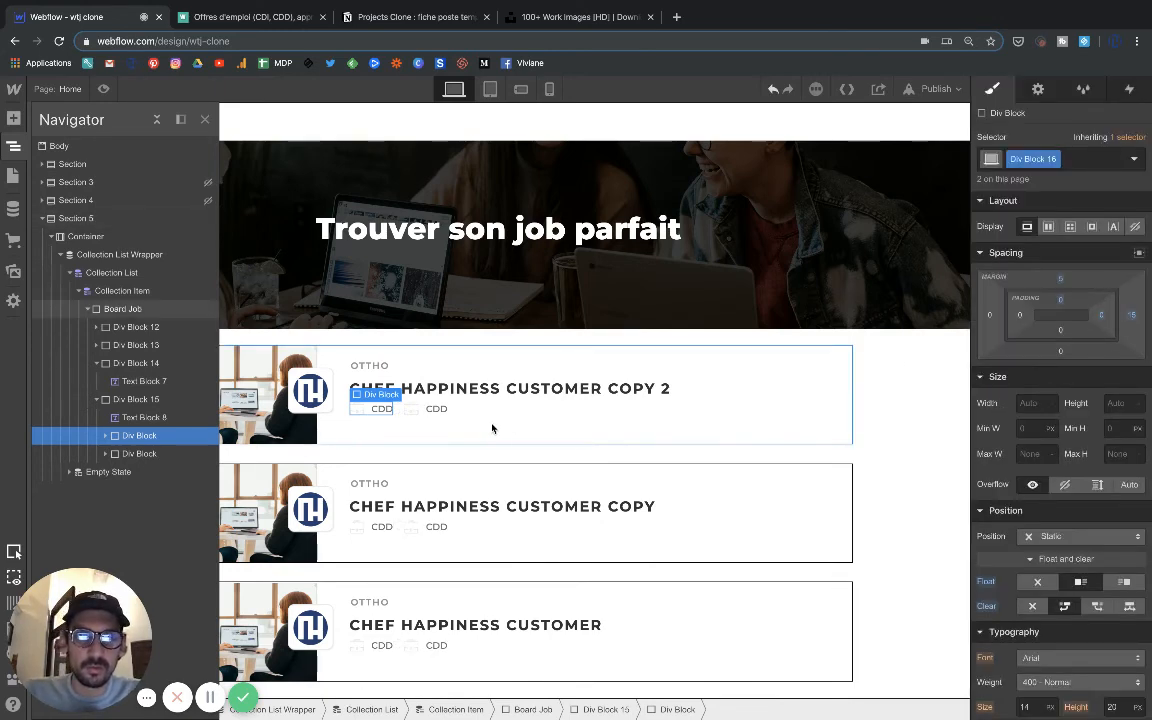
left_click(258, 18)
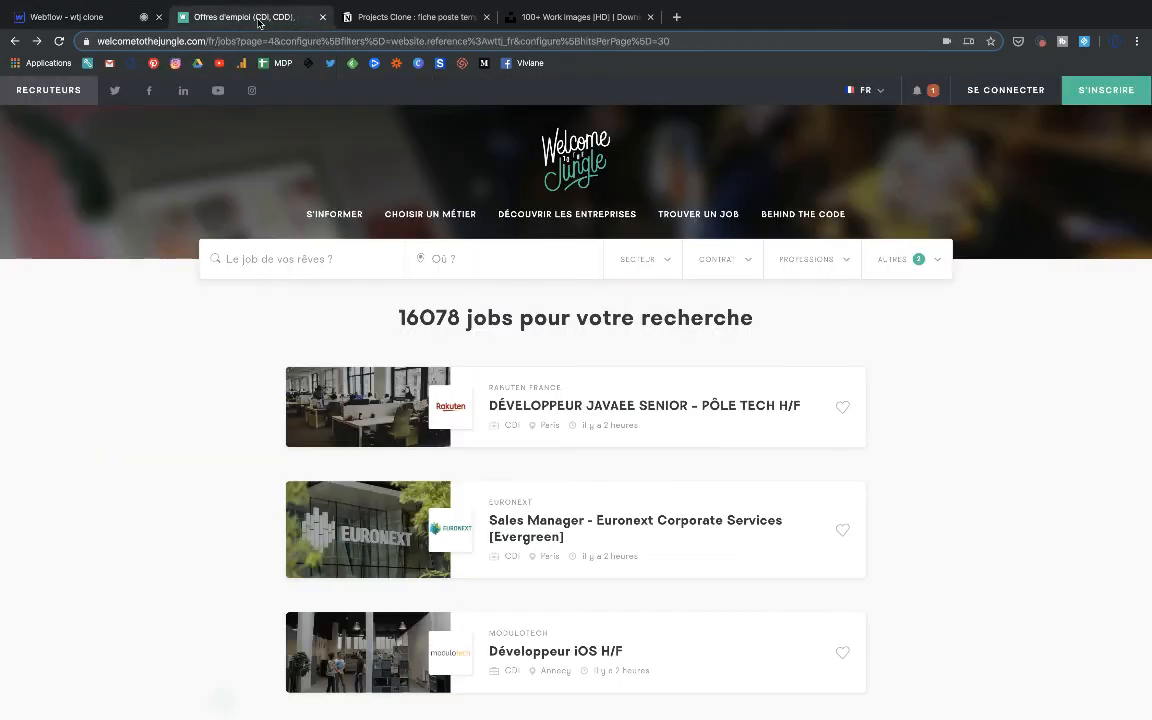
left_click(100, 17)
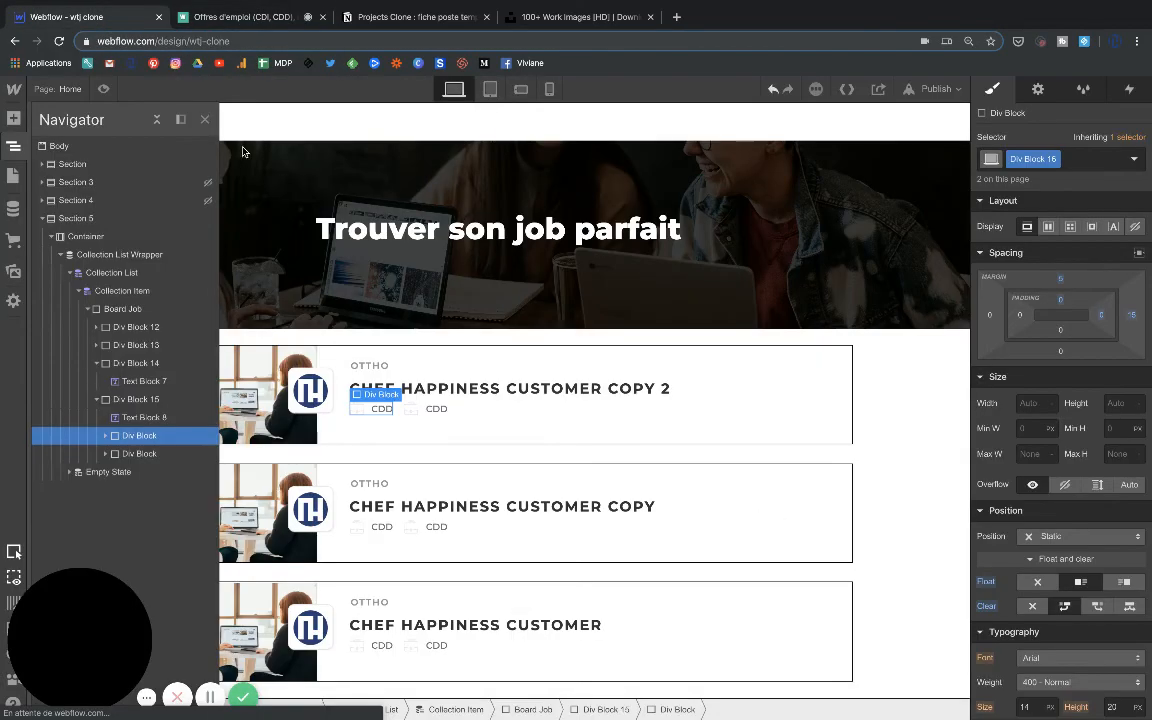
left_click(1131, 315)
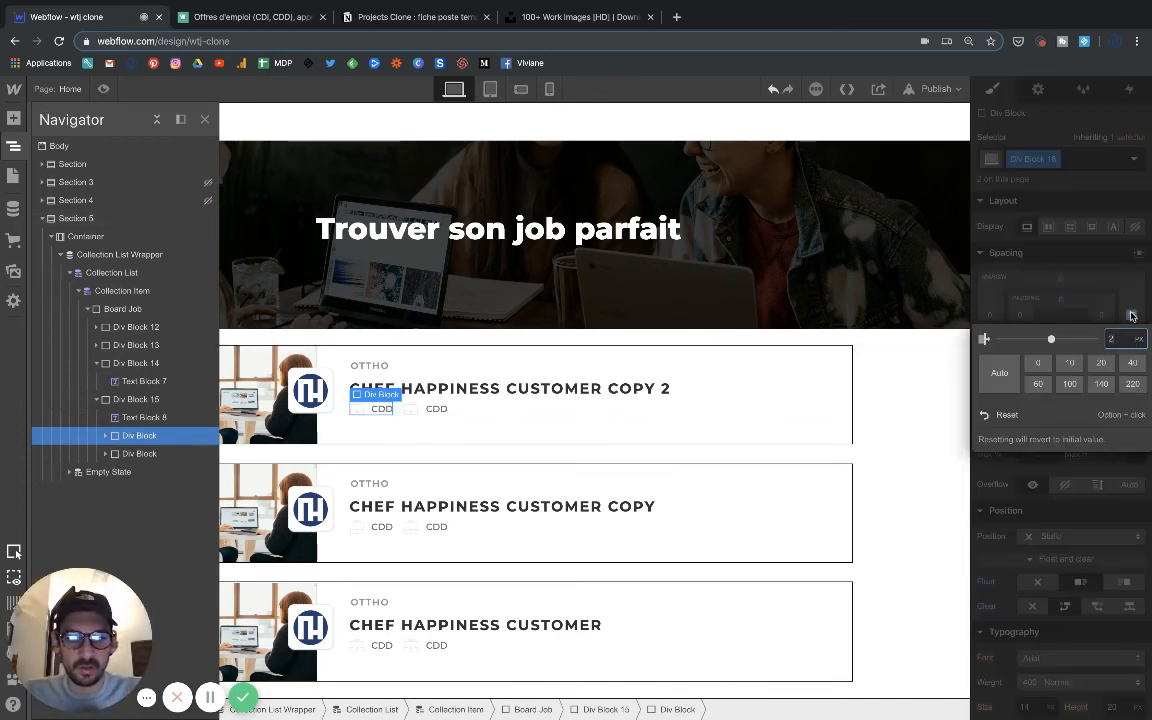
key("Return")
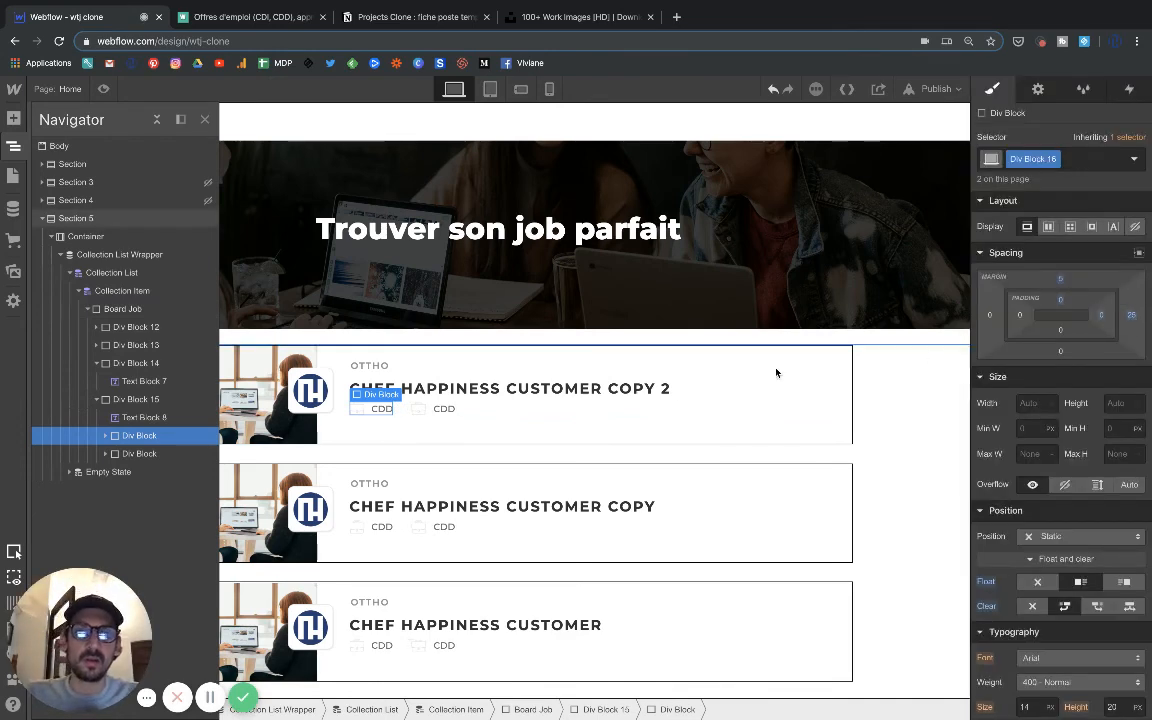
Replace the briefcase image in the second icon block with the location pin asset.
left_click(549, 421)
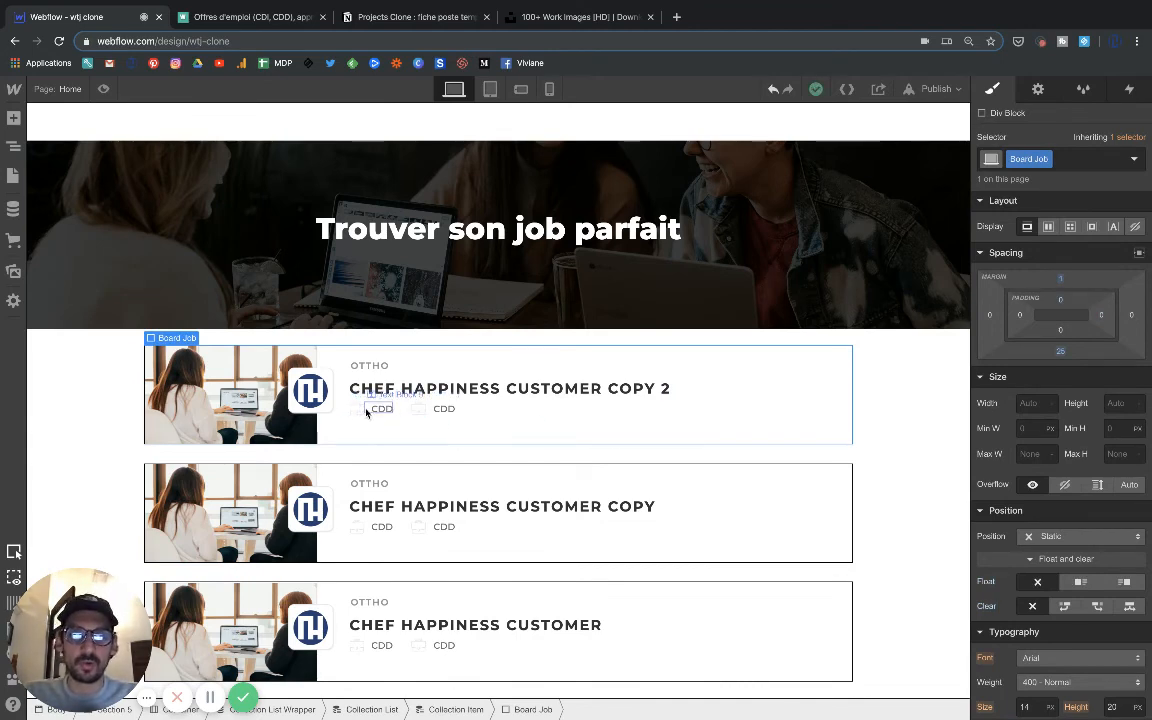
left_click(418, 412)
left_click(471, 396)
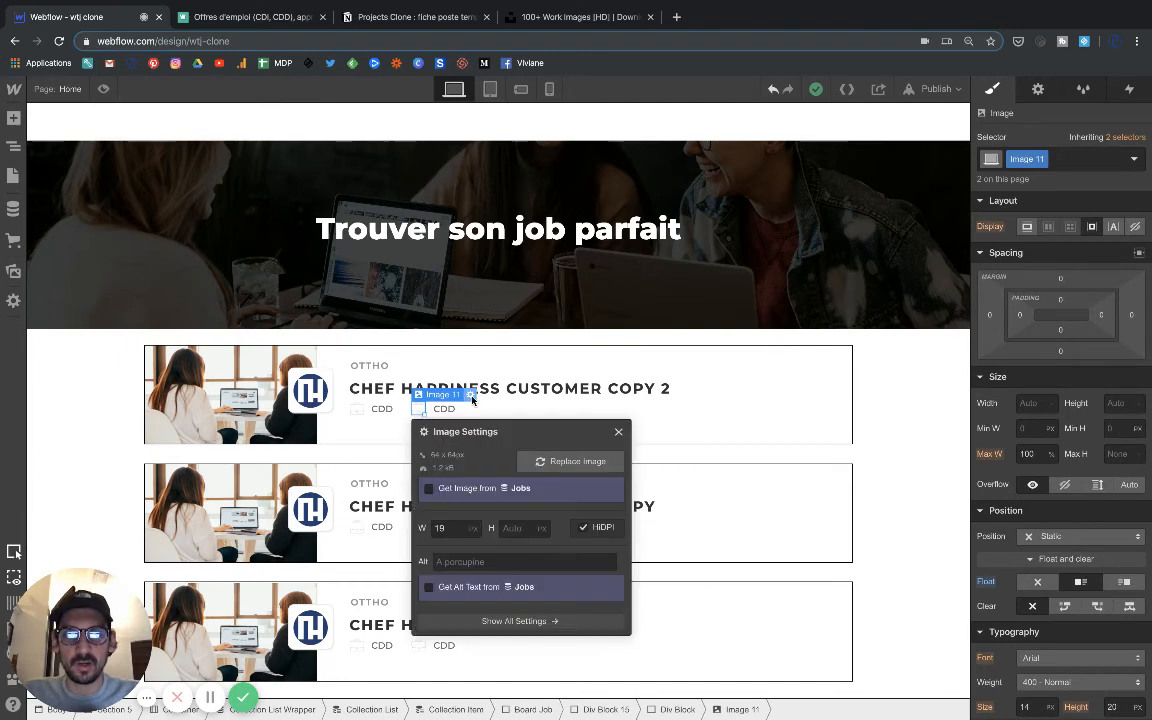
left_click(575, 461)
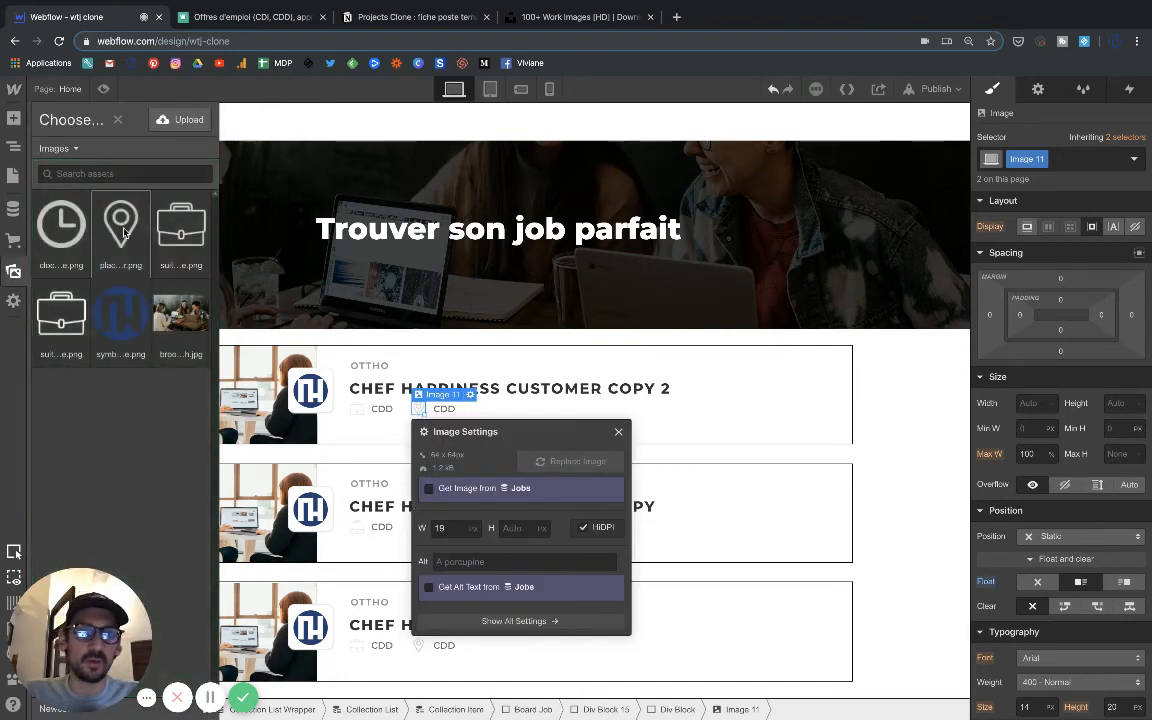
left_click(122, 229)
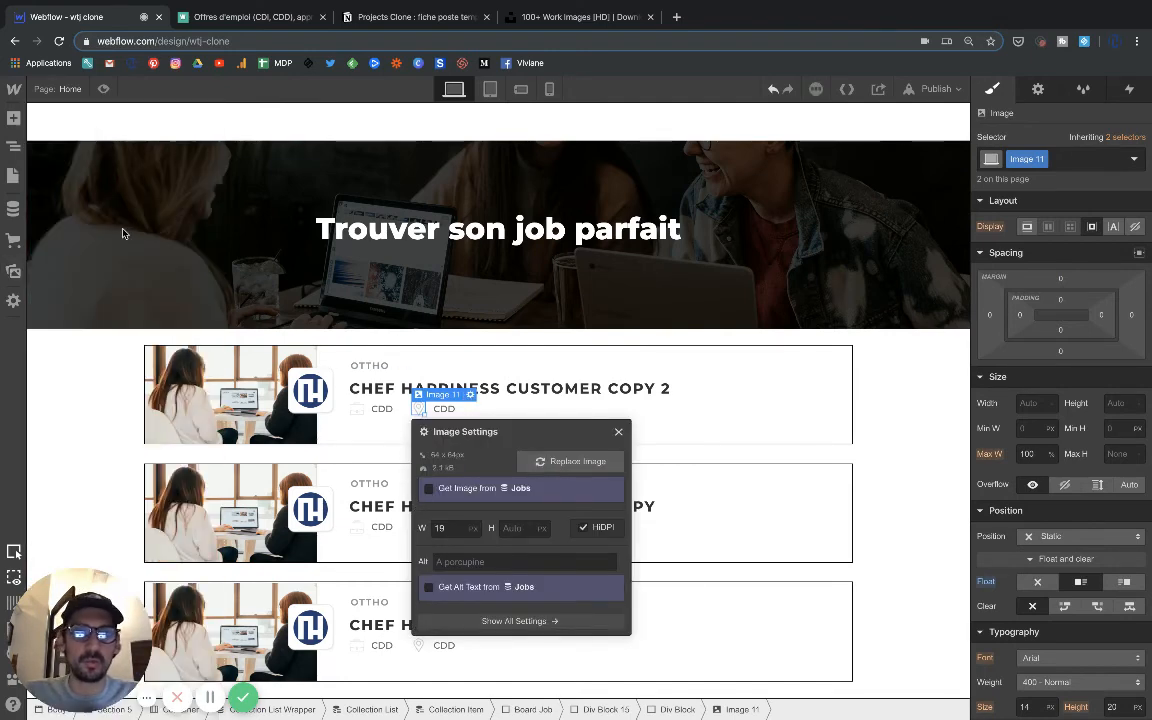
left_click(617, 433)
Bind the text beside the location pin to the Ville field of the Jobs collection.
left_click(450, 408)
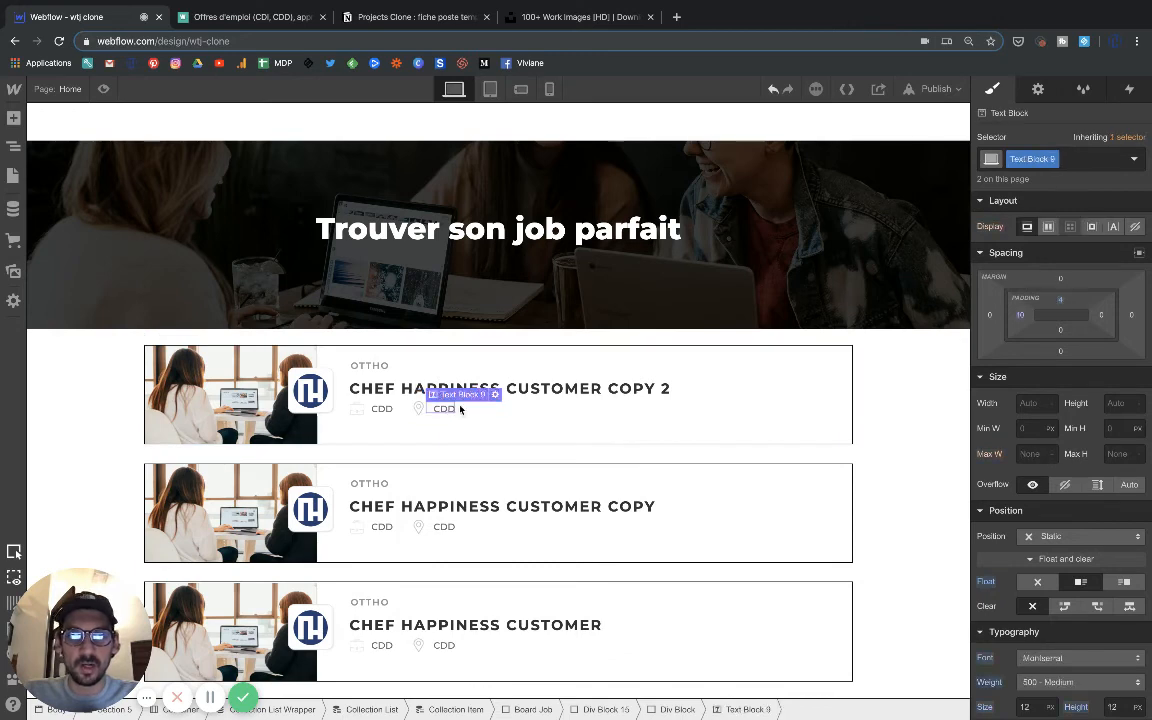
left_click(494, 395)
left_click(496, 480)
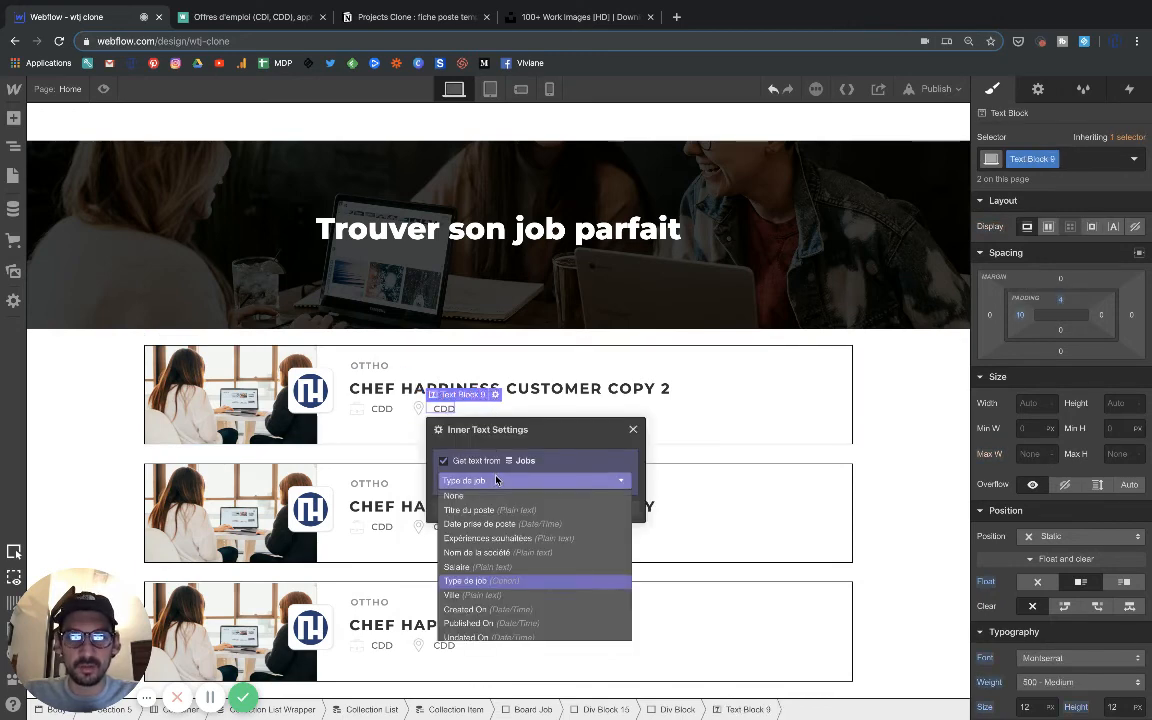
left_click(480, 596)
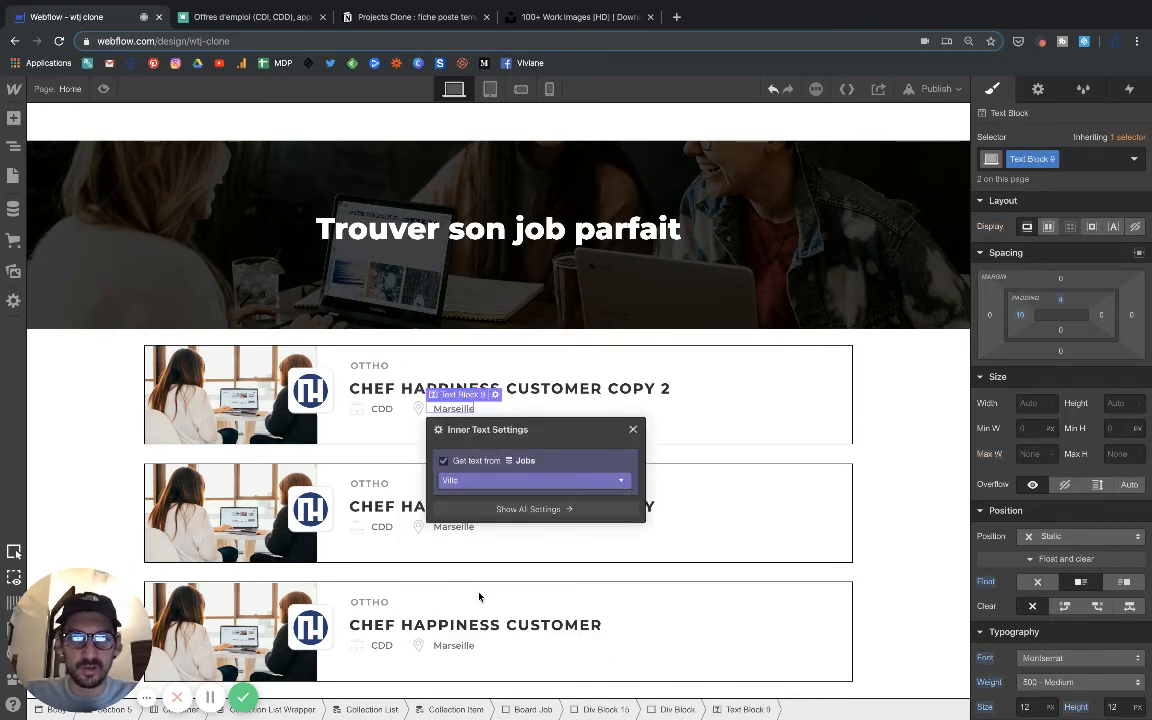
left_click(633, 431)
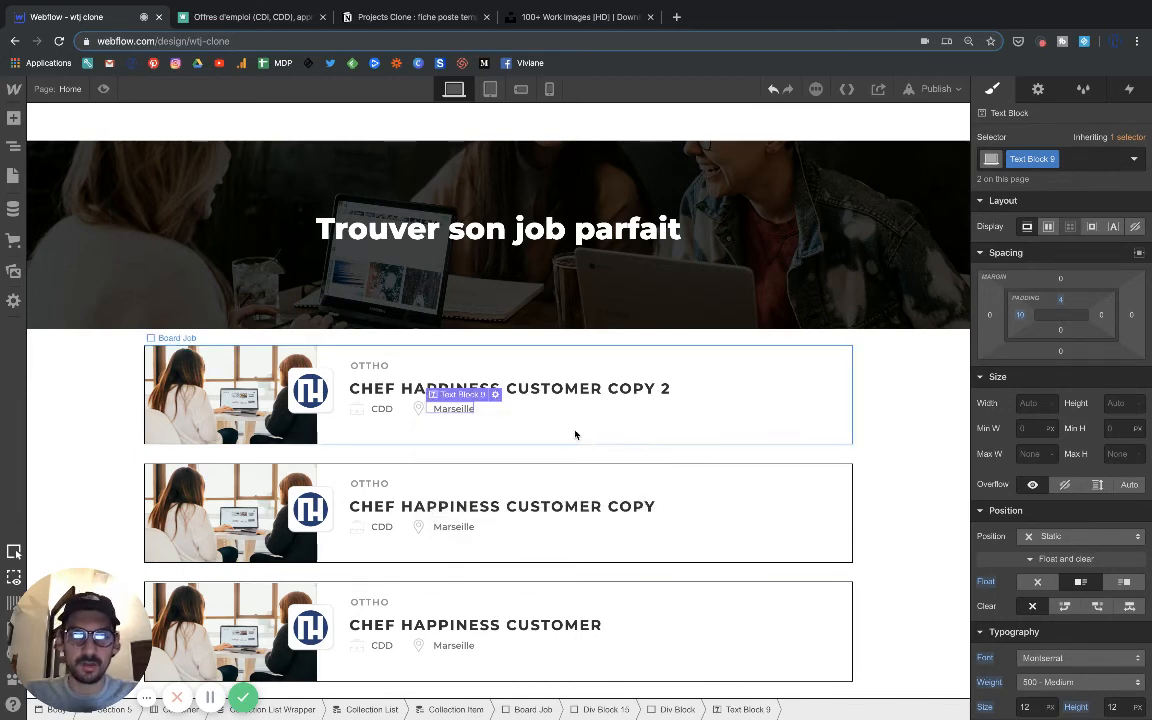
left_click(545, 434)
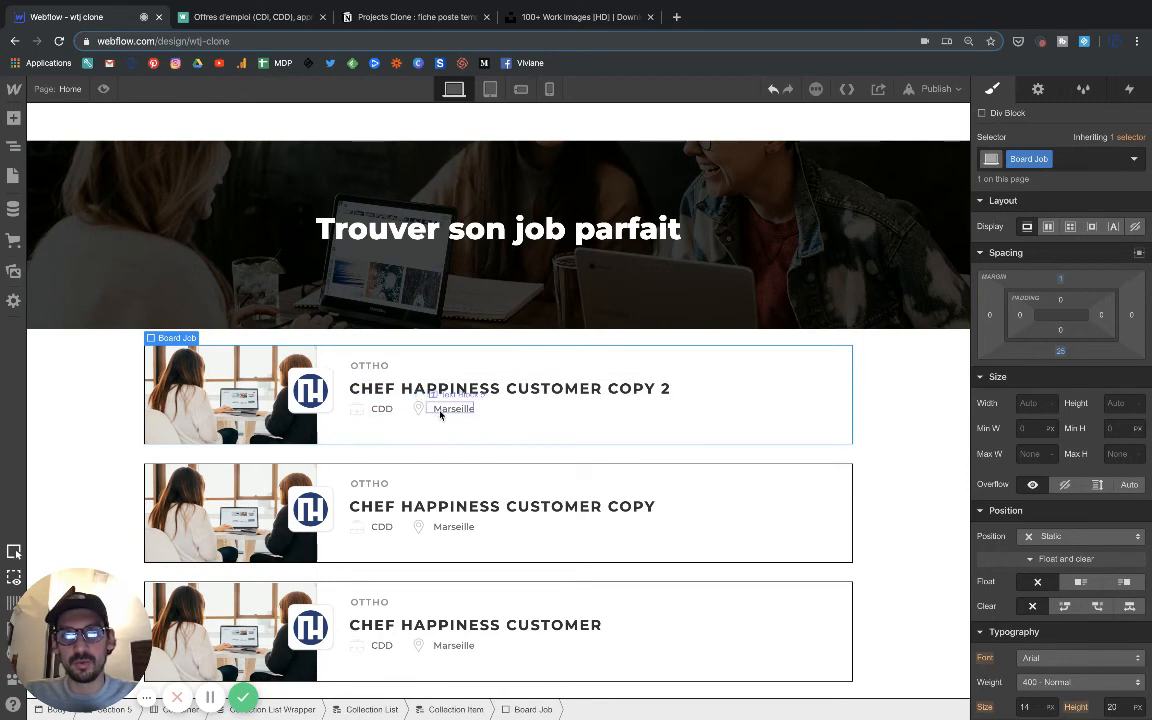
Check the icon row on the Welcome to the Jungle page and duplicate the location pin block in the first job block.
left_click(250, 17)
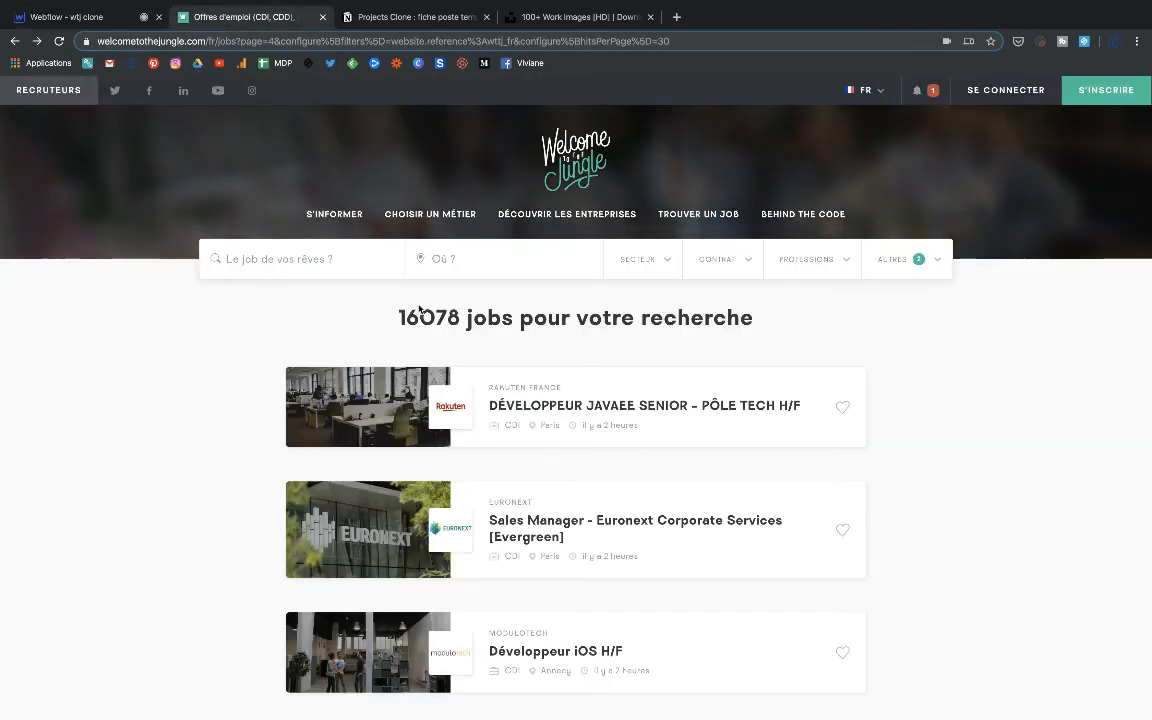
left_click(126, 23)
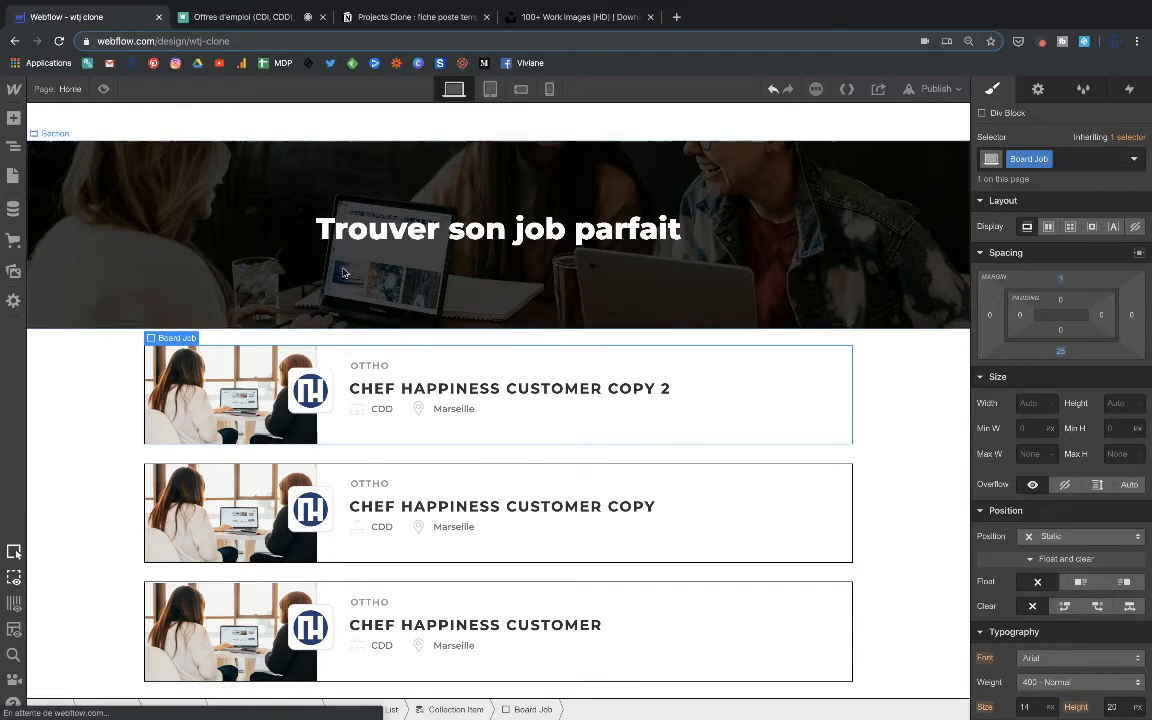
left_click(421, 409)
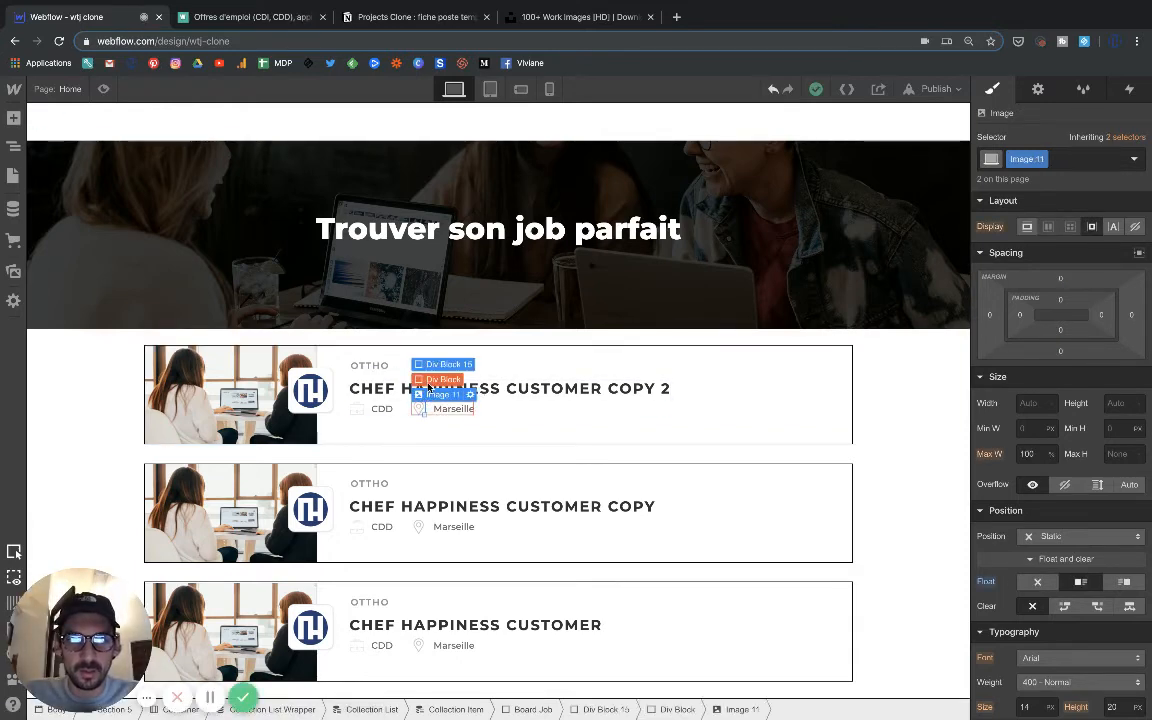
left_click(429, 386)
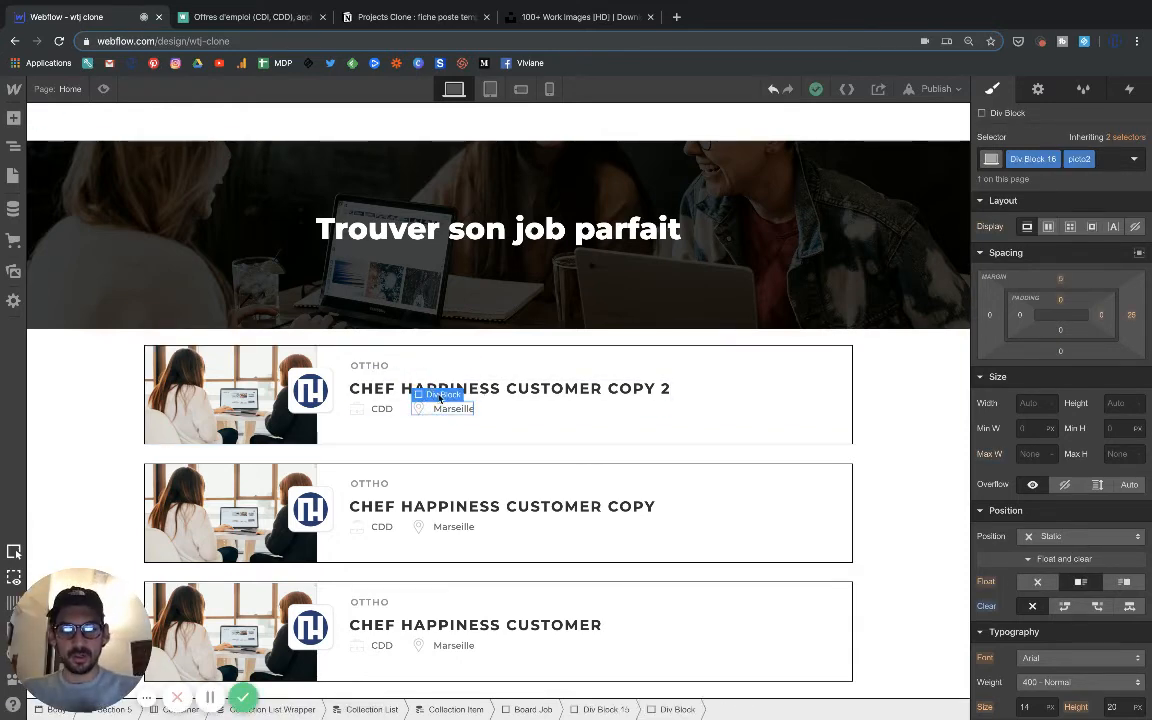
key("ctrl+d")
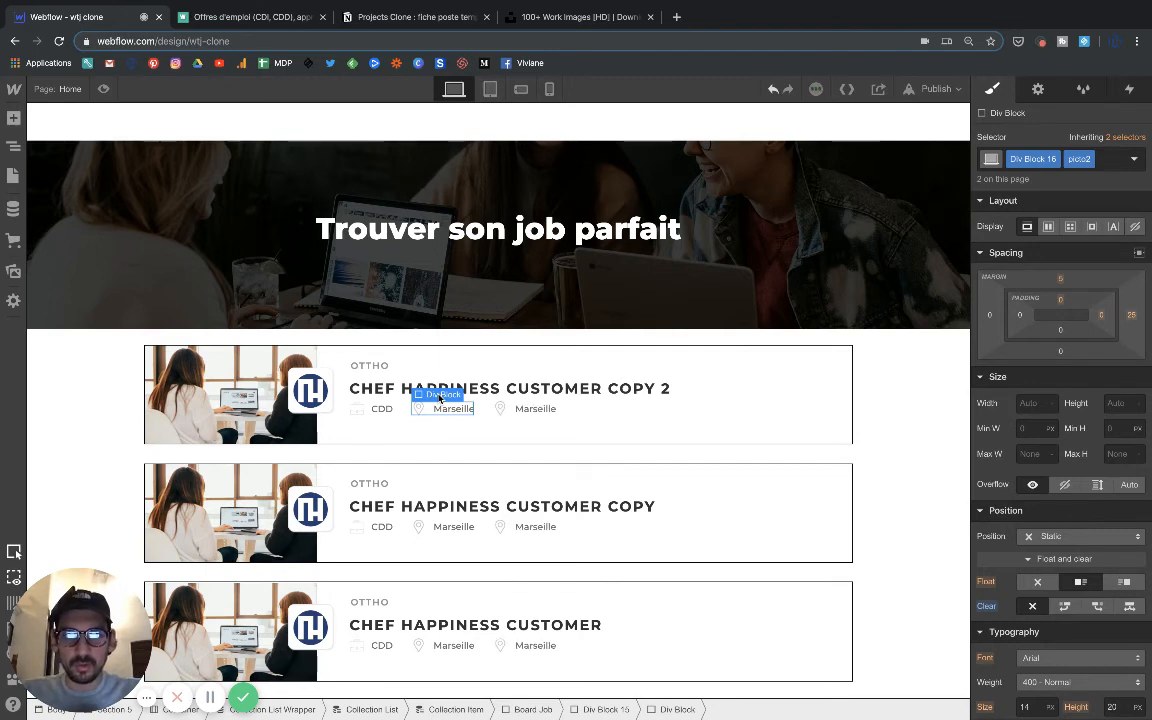
Replace the location pin image in the third icon block with the clock asset.
left_click(501, 412)
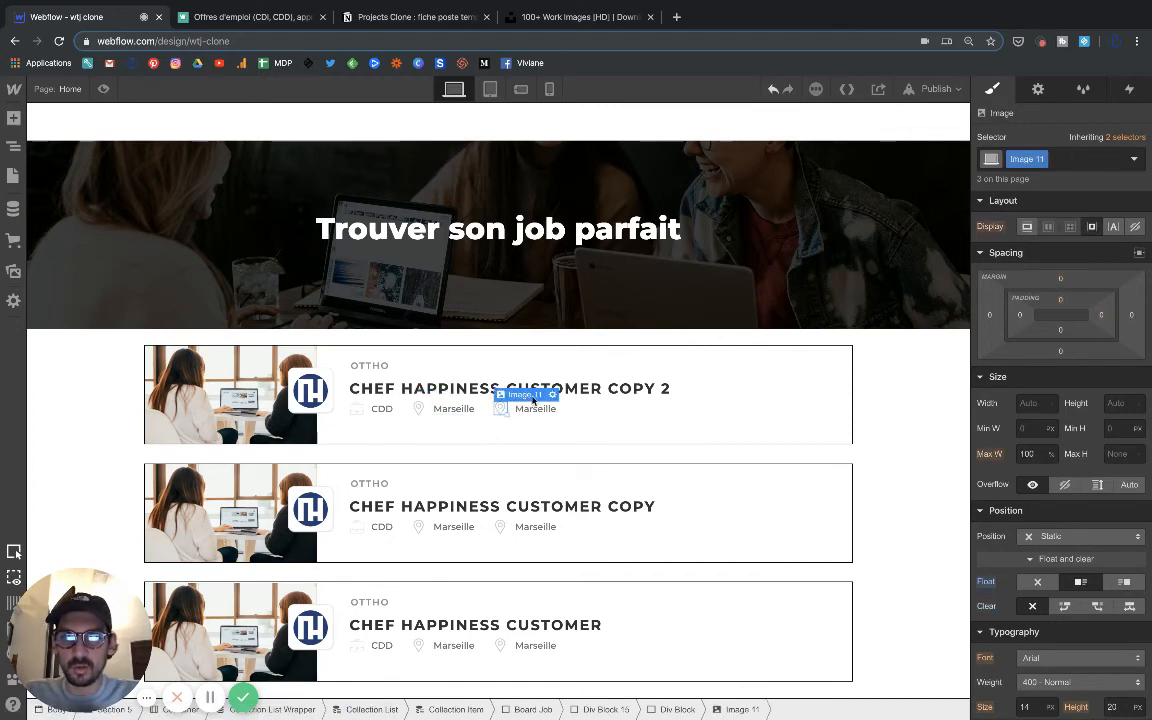
left_click(552, 395)
left_click(627, 463)
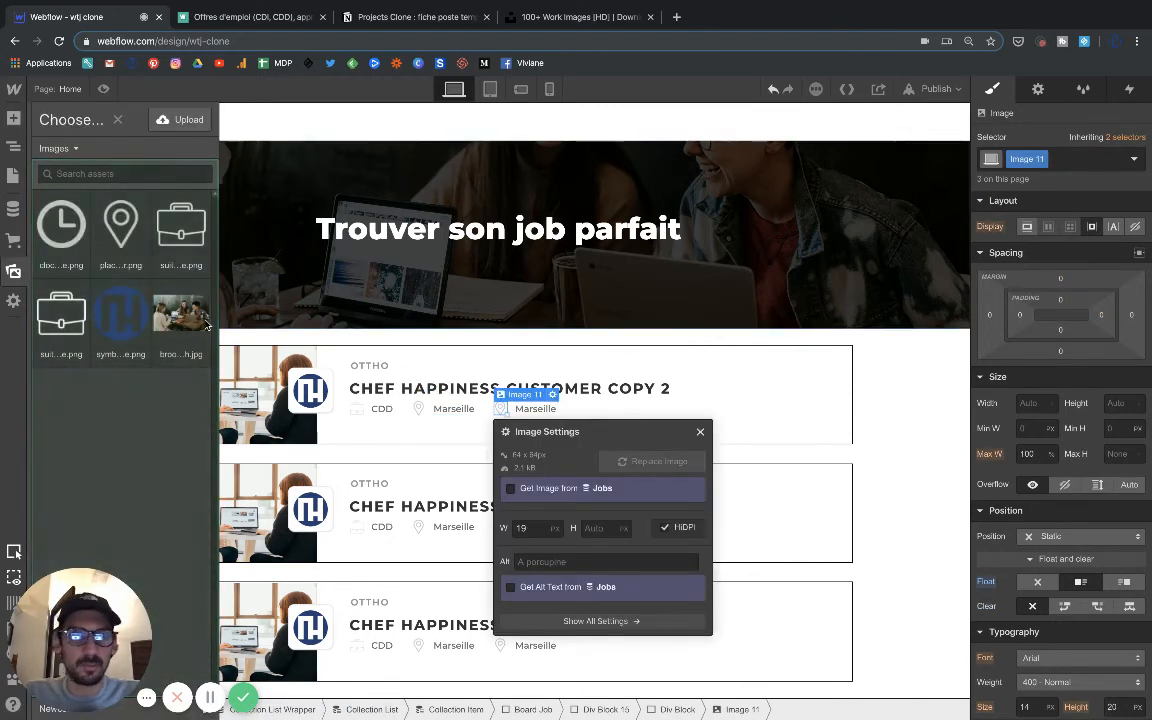
left_click(68, 238)
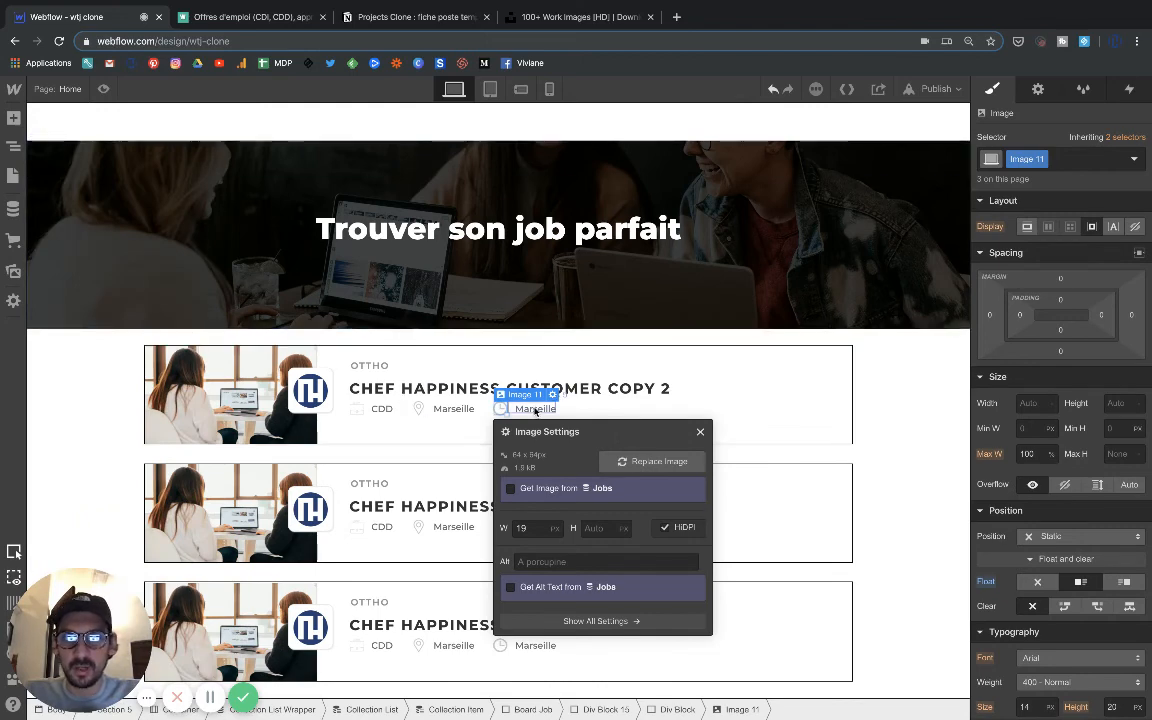
left_click(700, 434)
Bind the text beside the clock to the Created On field of the Jobs collection, using the 6/11/19 13:19 date format.
left_click(540, 409)
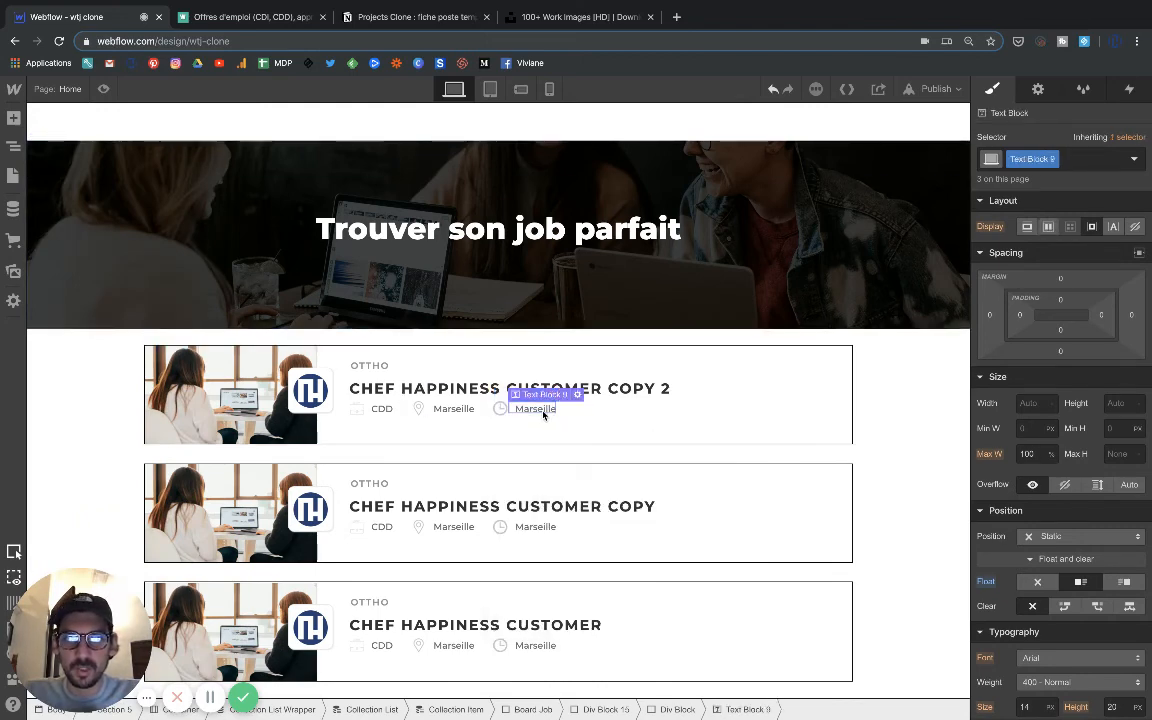
left_click(577, 395)
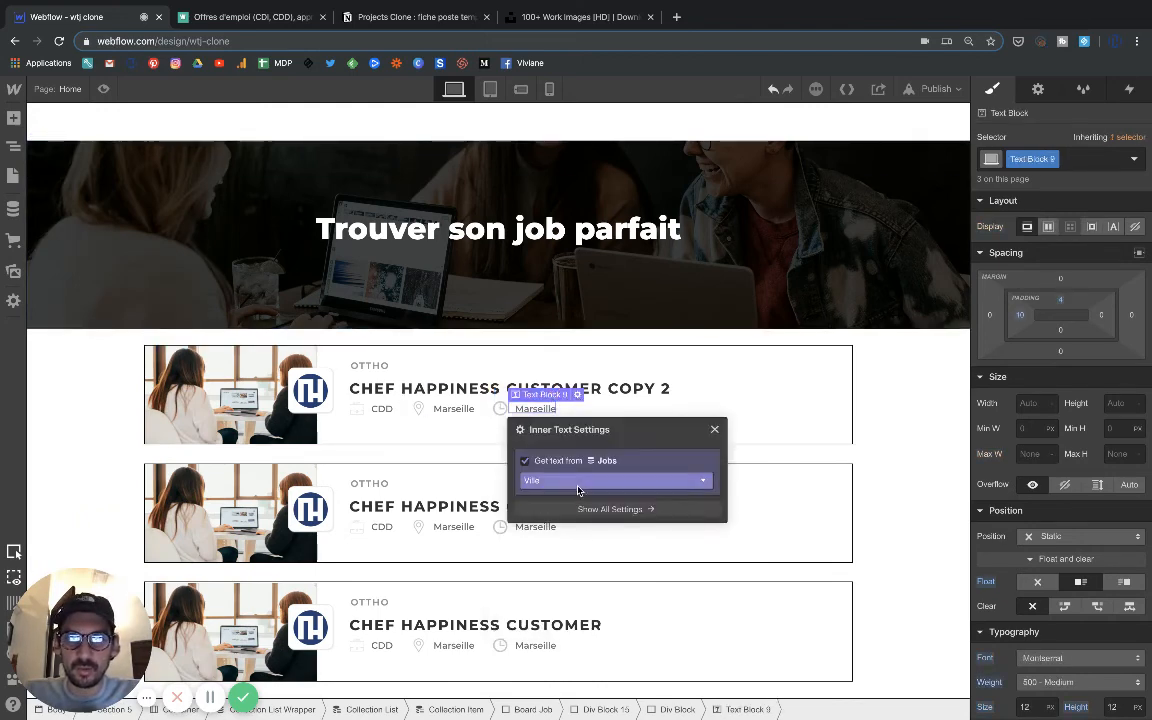
left_click(578, 481)
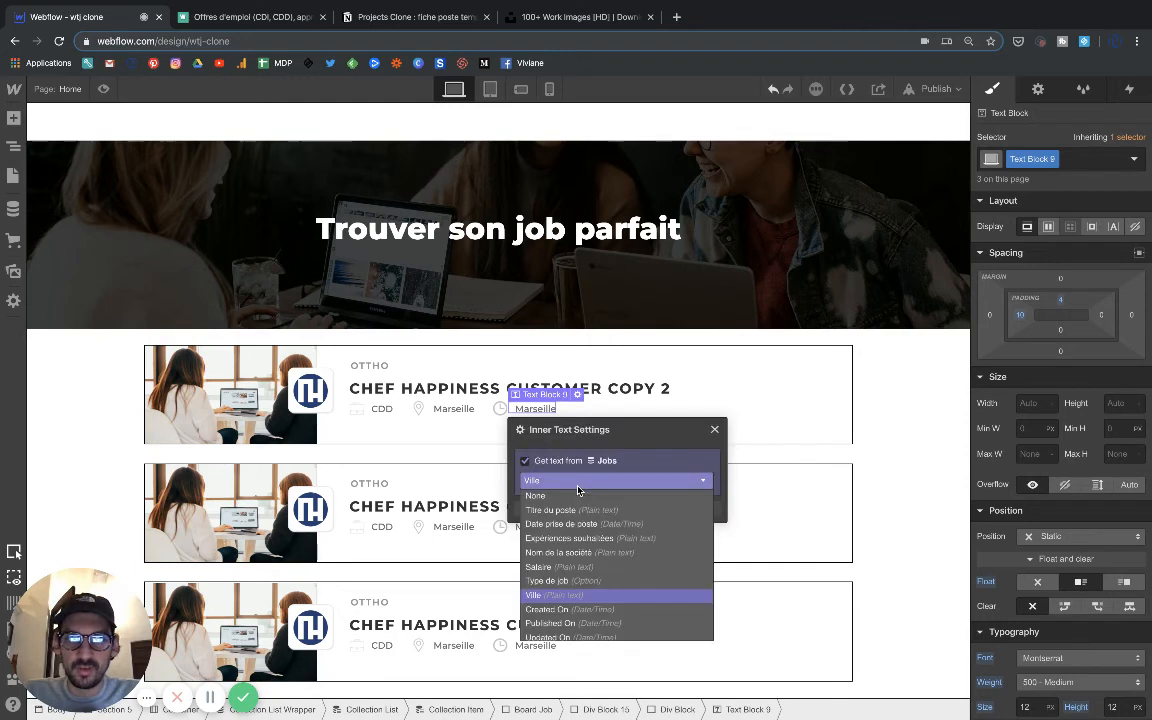
left_click(555, 609)
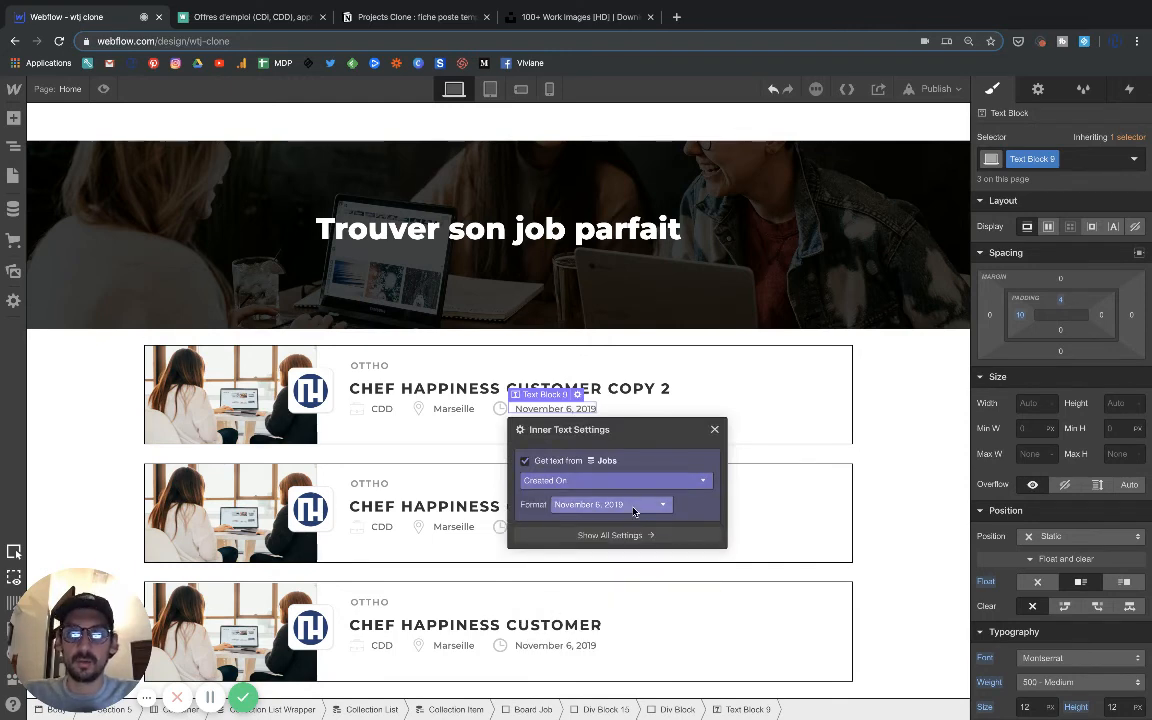
left_click(588, 506)
scroll(588, 572, "down", 3)
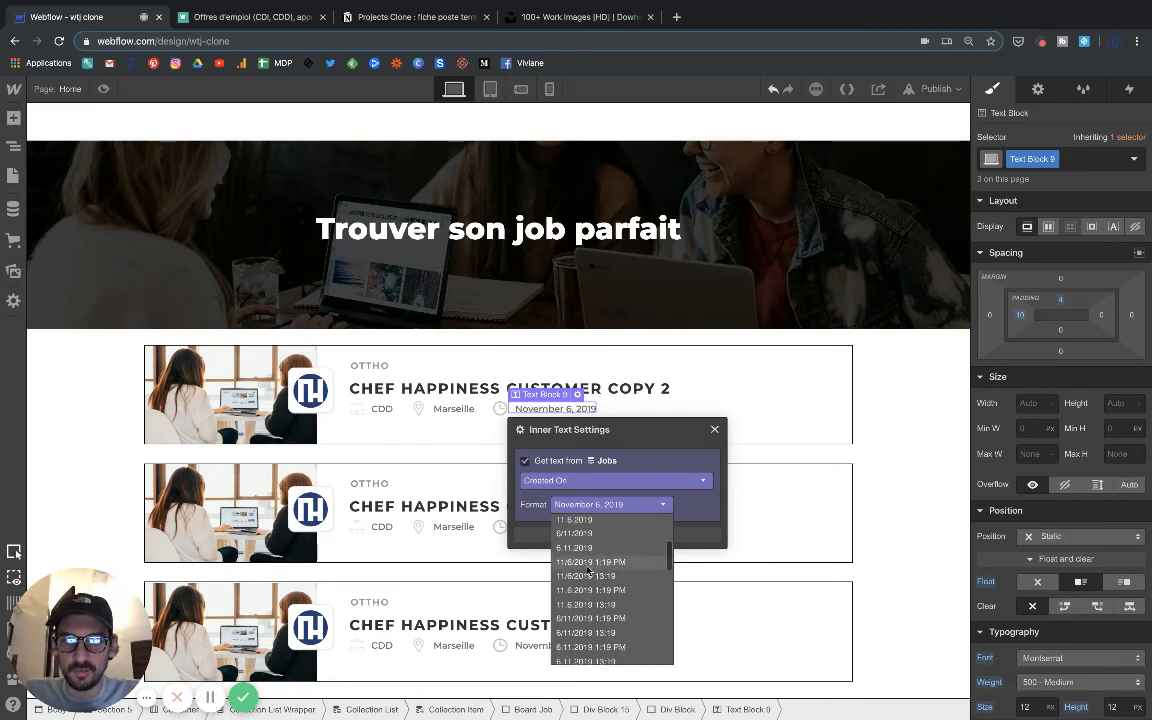
scroll(580, 590, "down", 2)
scroll(572, 604, "down", 4)
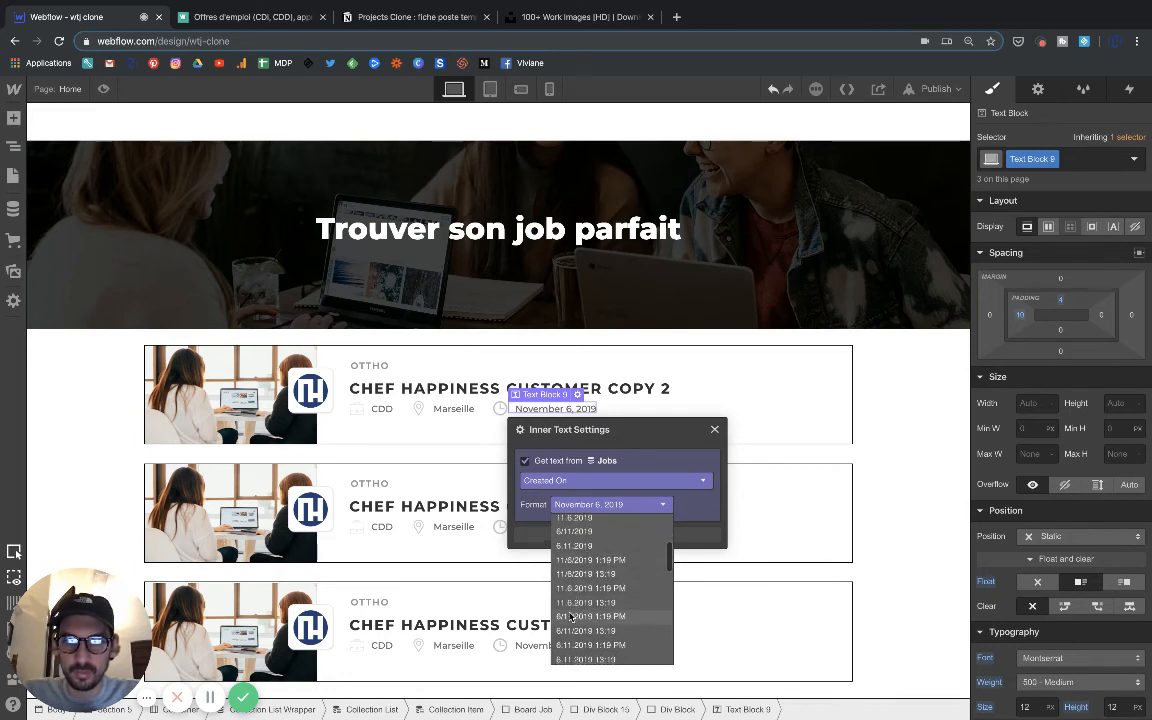
scroll(570, 616, "down", 1)
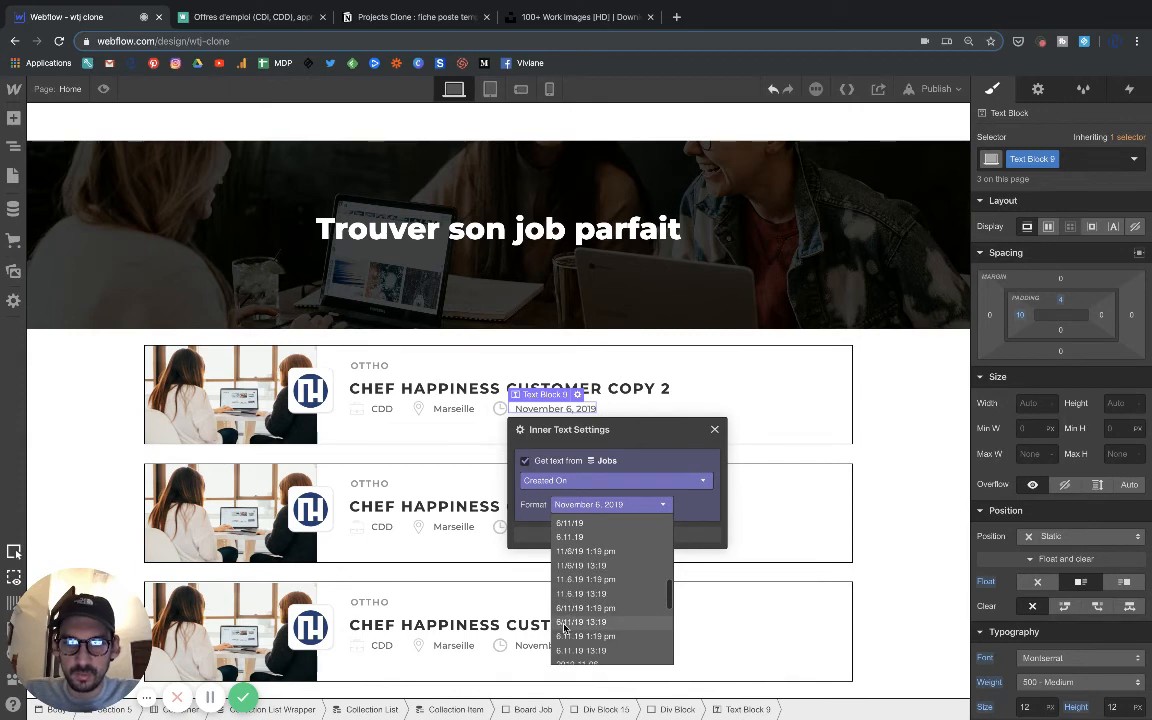
left_click(566, 623)
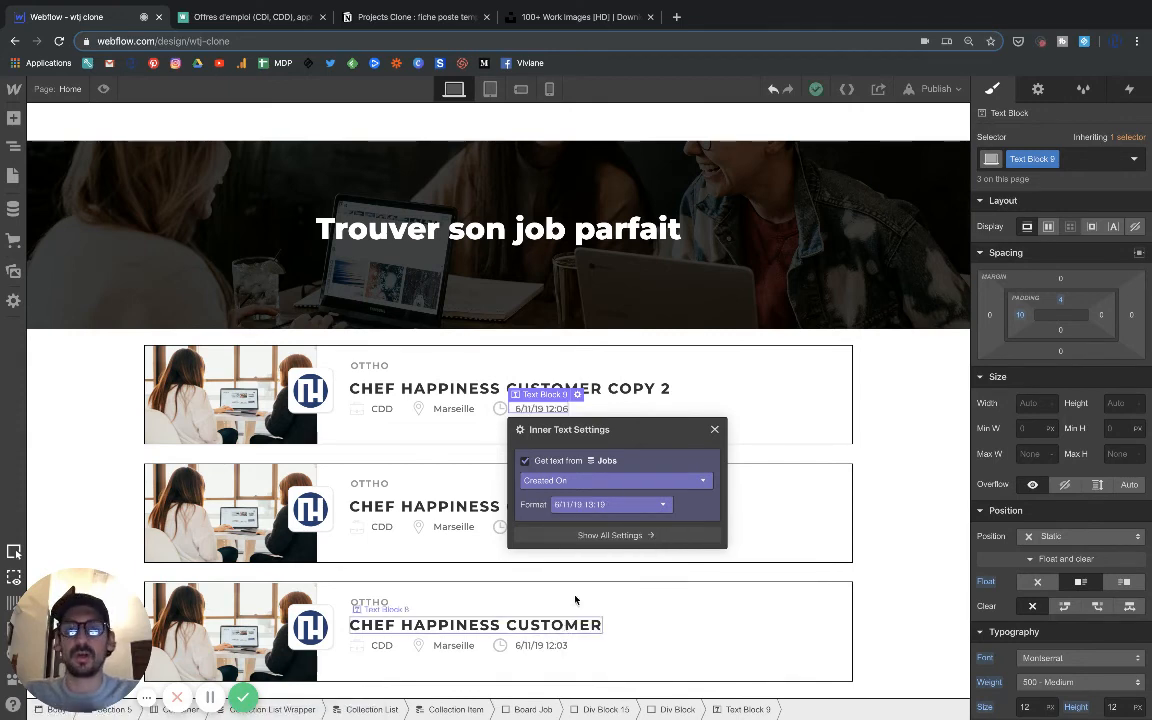
left_click(714, 429)
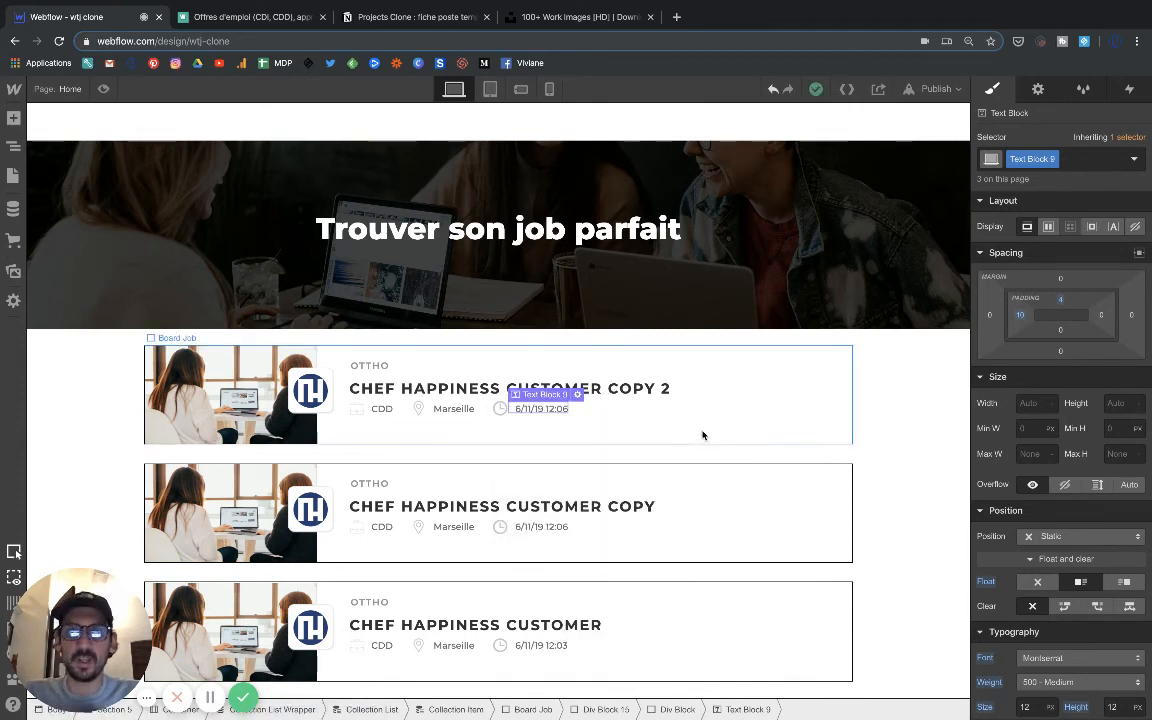
Set the letter spacing of the Text Block 9 labels in the icon row to 1.1 px.
left_click(623, 427)
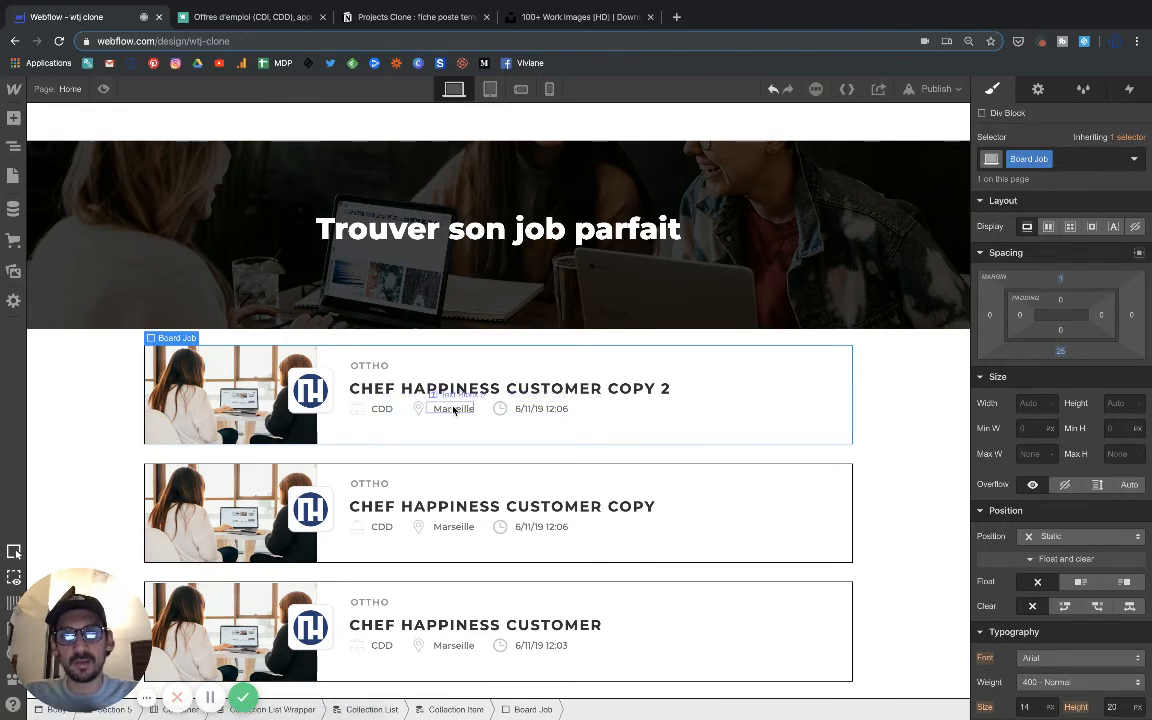
left_click(453, 409)
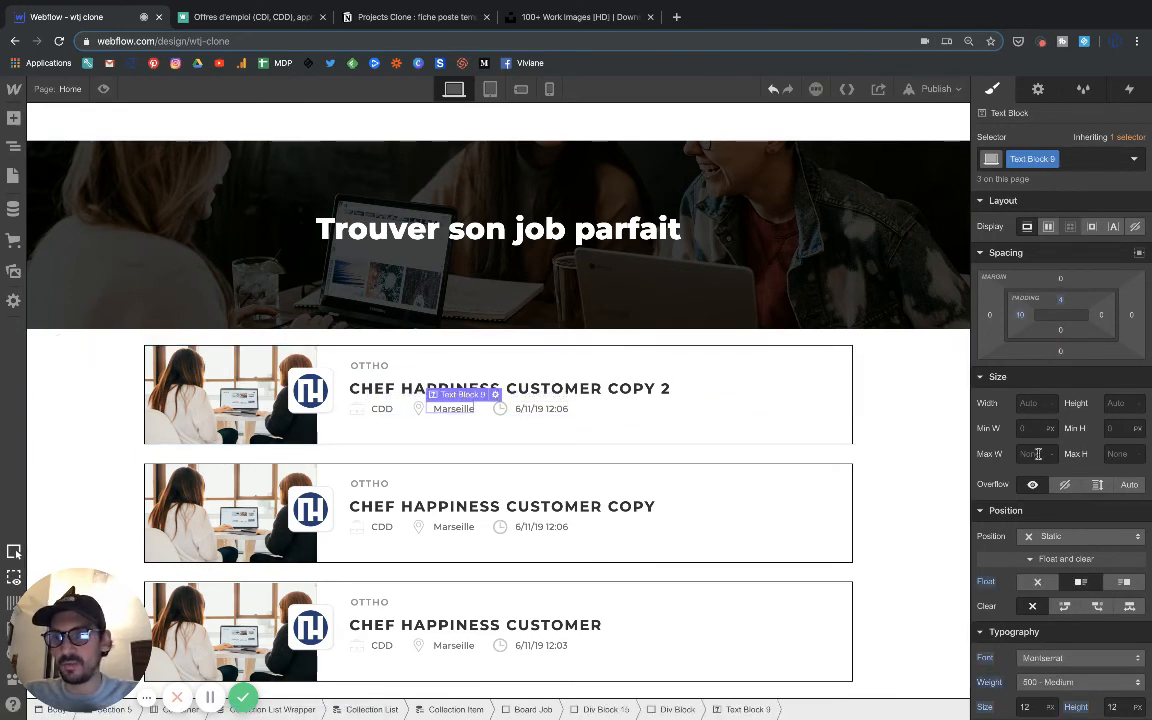
scroll(1038, 453, "down", 5)
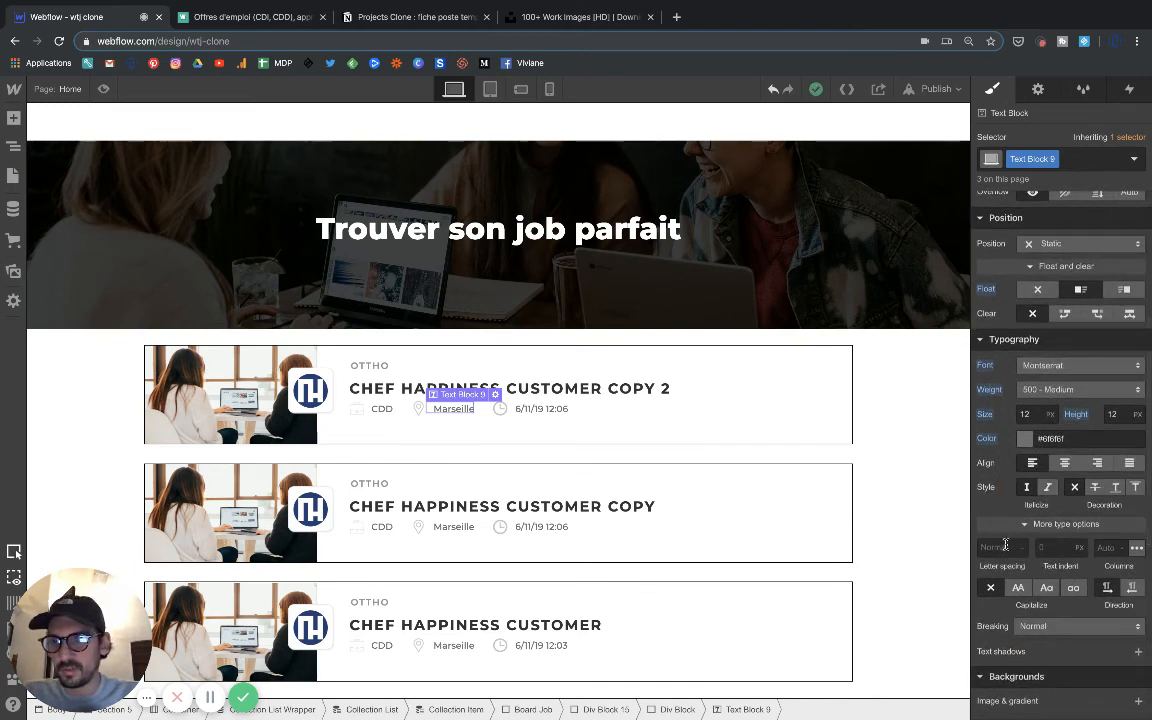
left_click(1005, 547)
type("1")
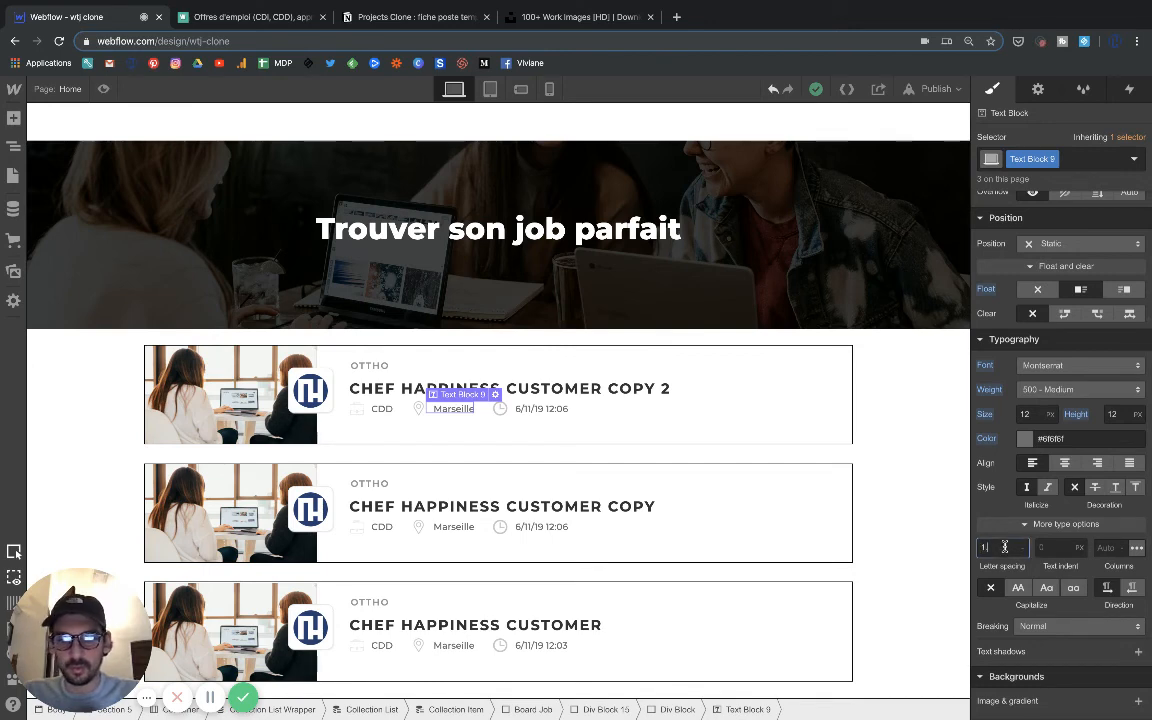
type(".1")
key("Return")
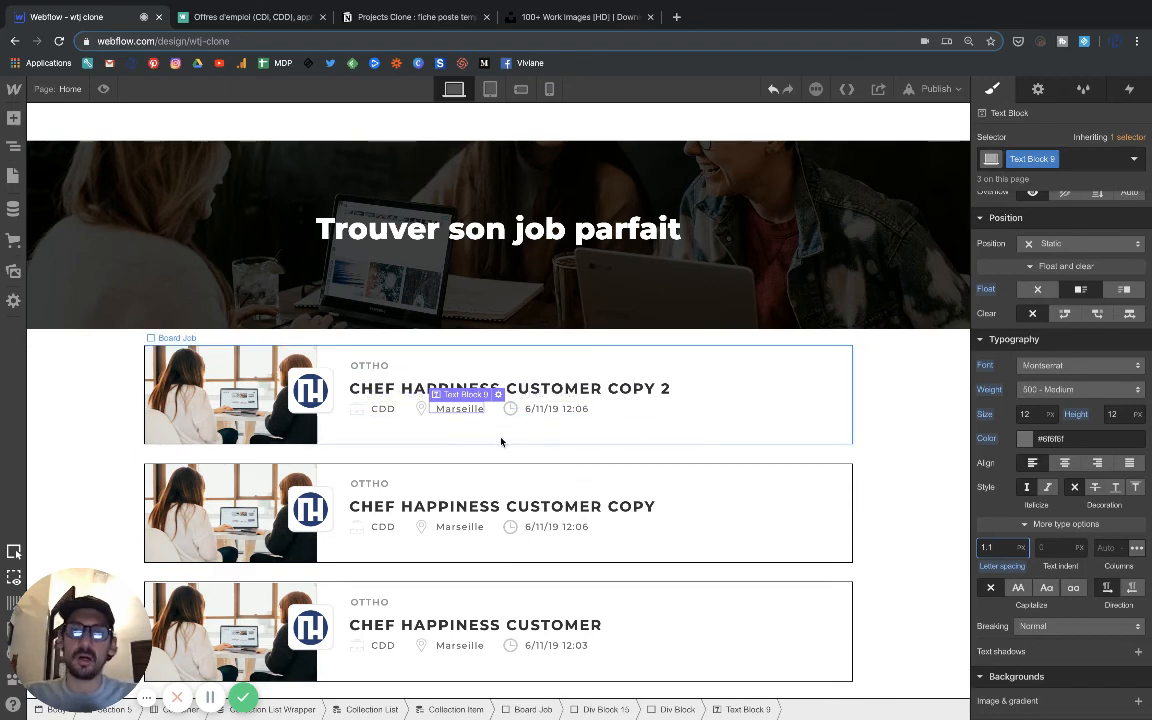
Select the Board Job block and compare its card style with the Welcome to the Jungle listings, returning to Webflow.
left_click(450, 441)
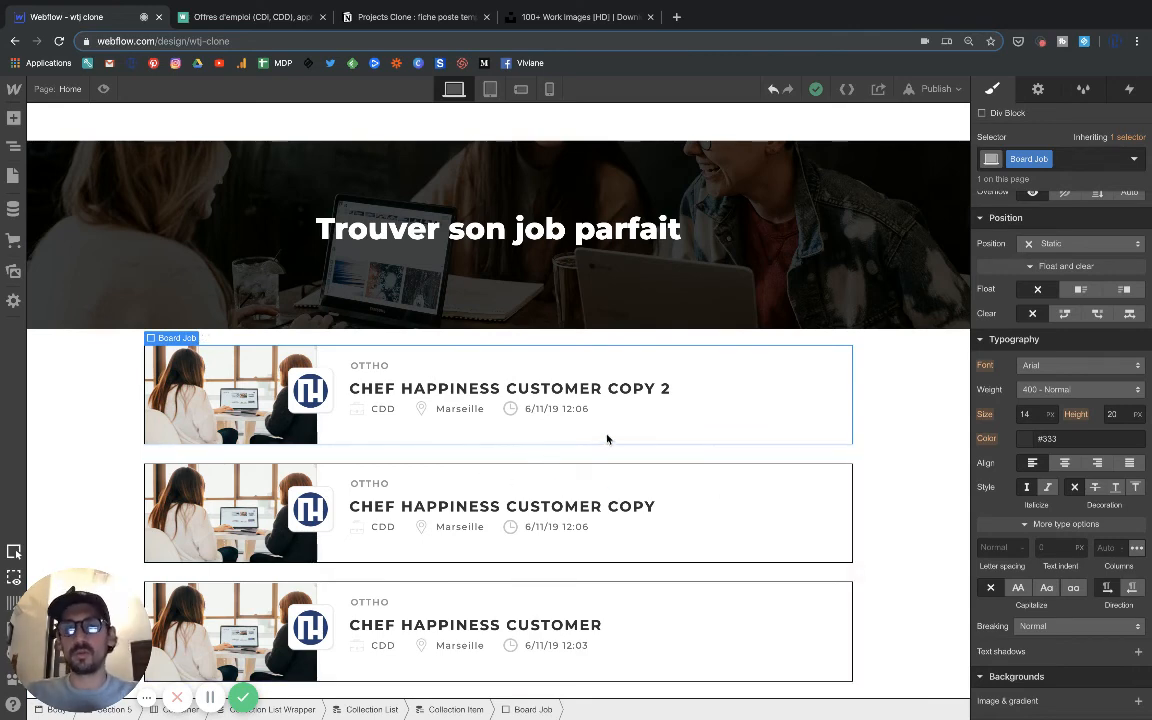
left_click(870, 463)
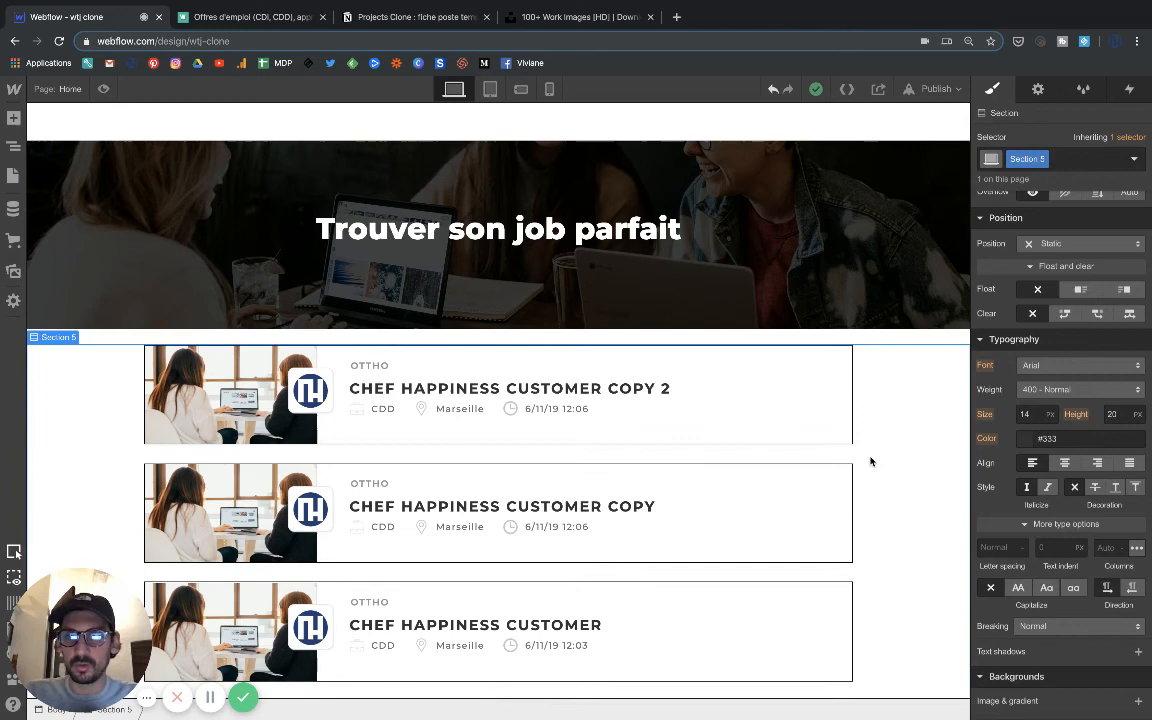
left_click(811, 448)
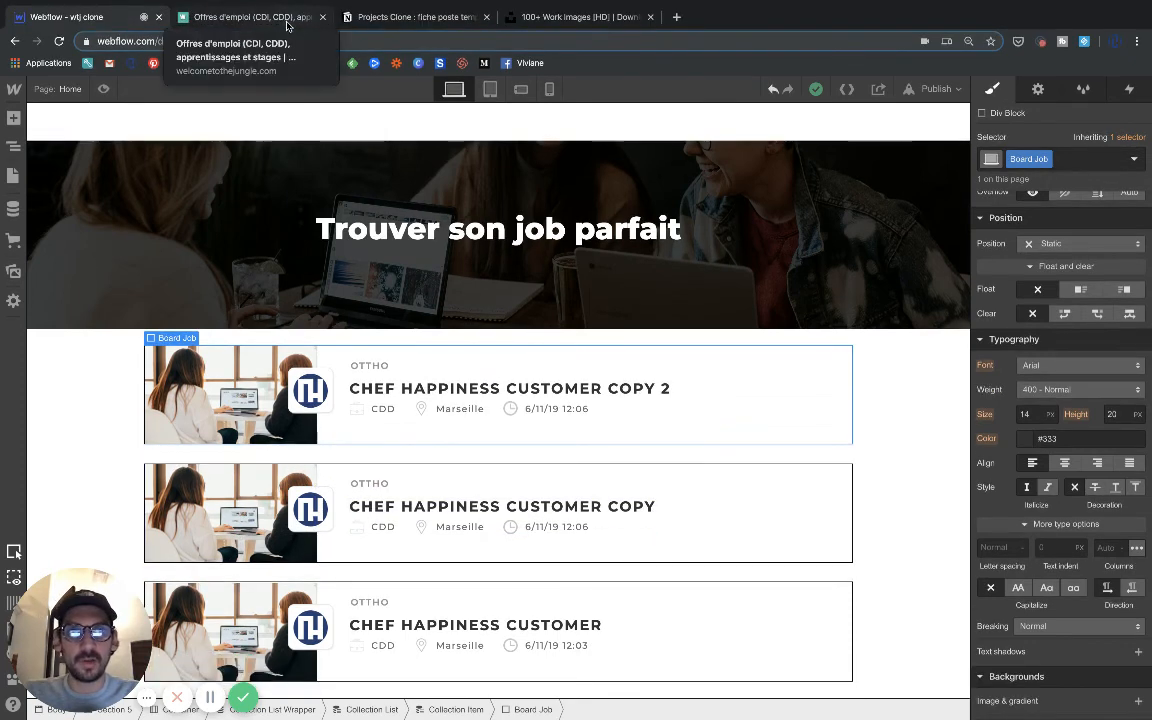
left_click(287, 20)
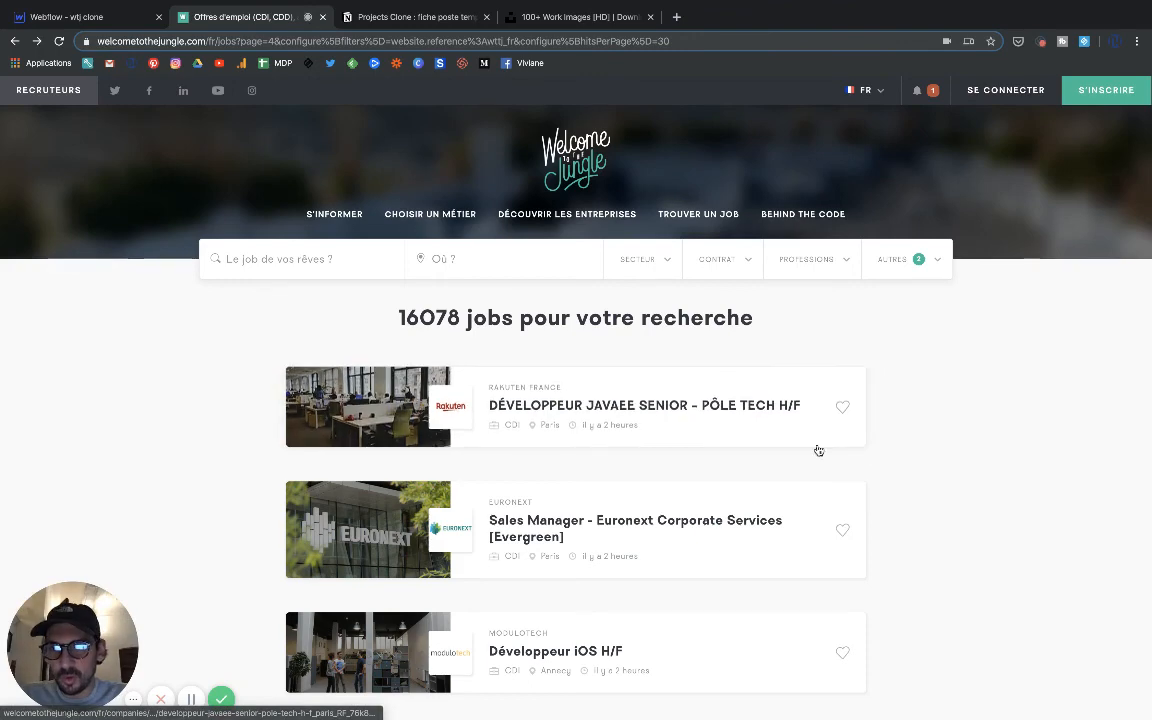
mouse_move(95, 20)
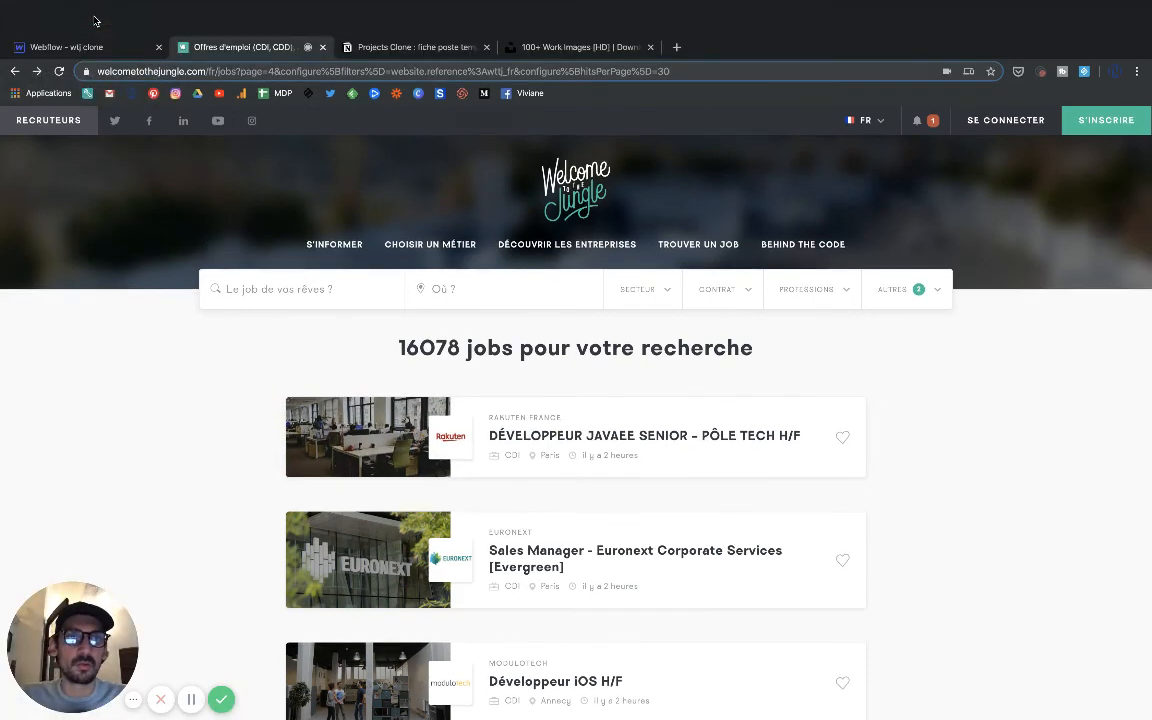
left_click(85, 47)
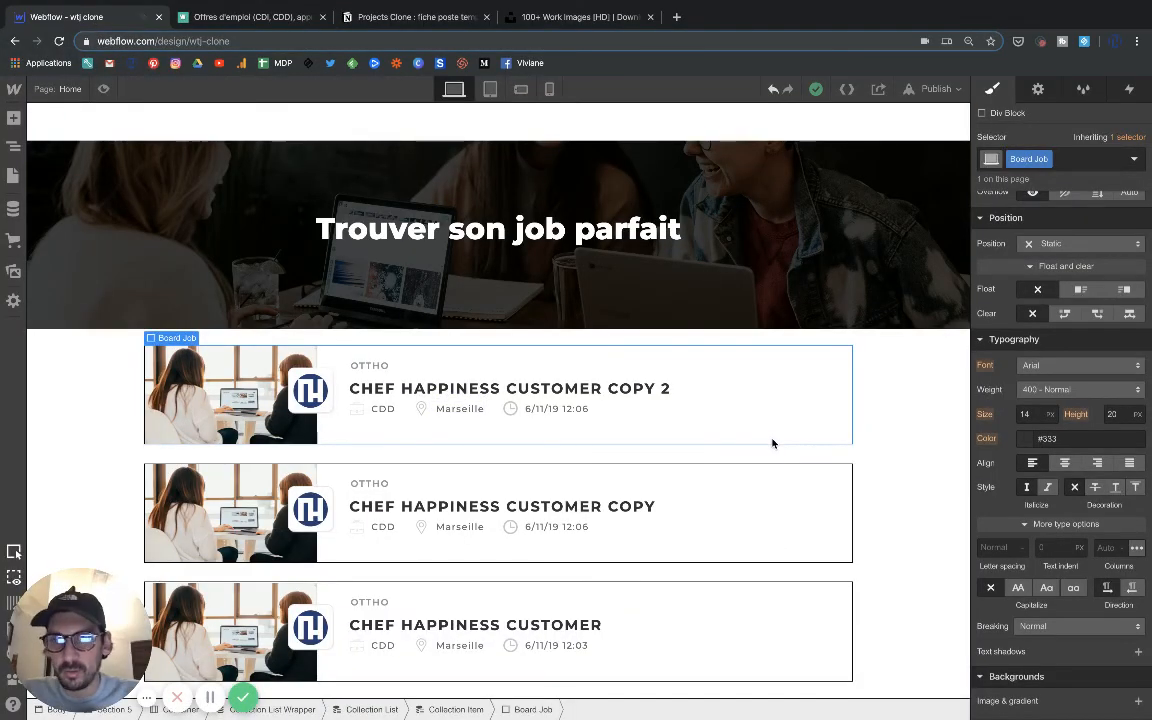
Try a 20 px border radius on the Board Job block, compare with the Welcome to the Jungle cards, and reduce it to 10 px.
scroll(1010, 500, "down", 5)
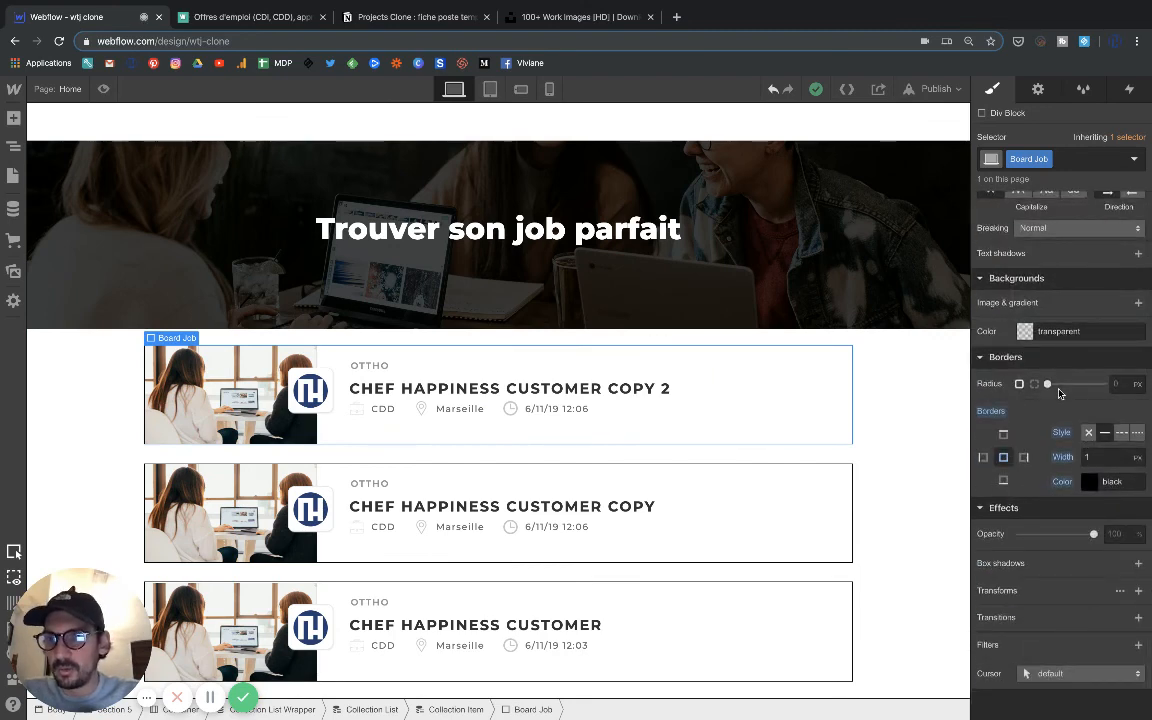
left_click_drag(1048, 384, 1076, 385)
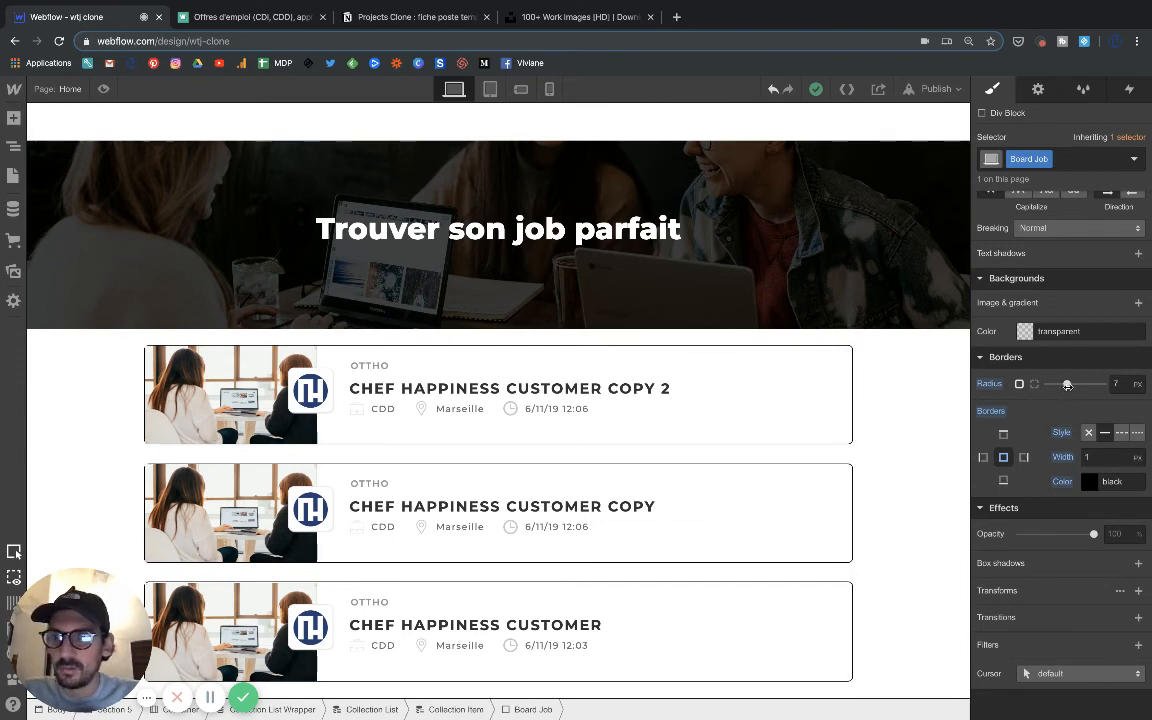
left_click_drag(1070, 384, 1129, 393)
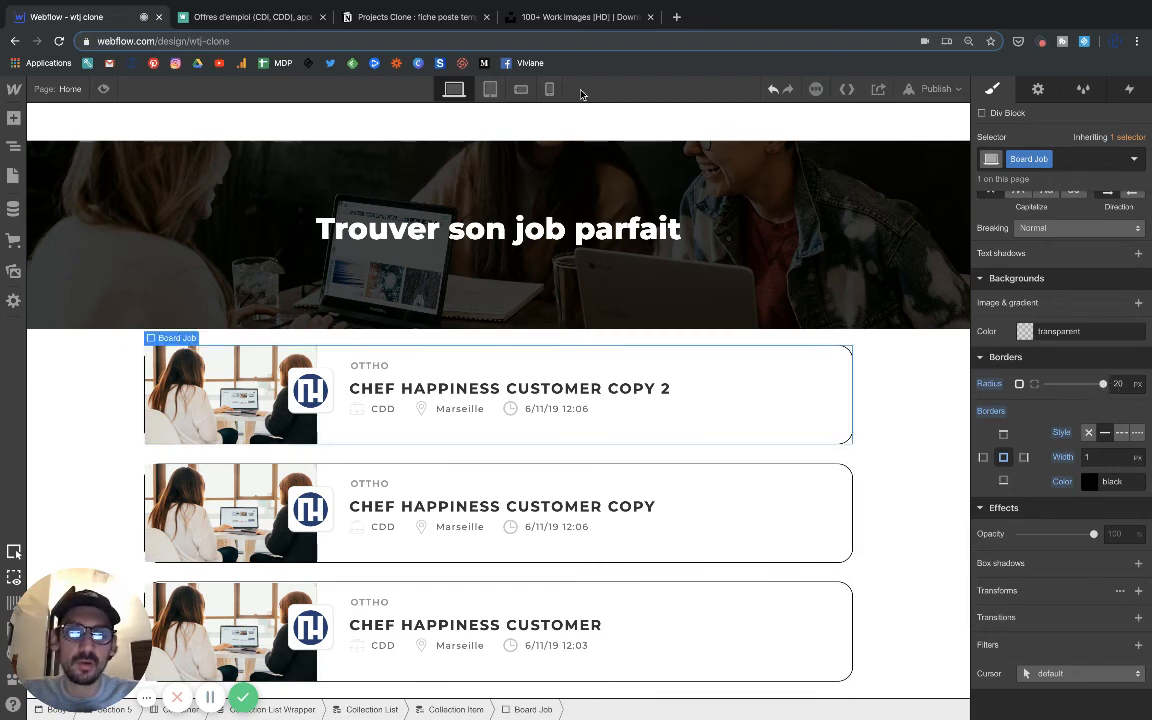
left_click(277, 21)
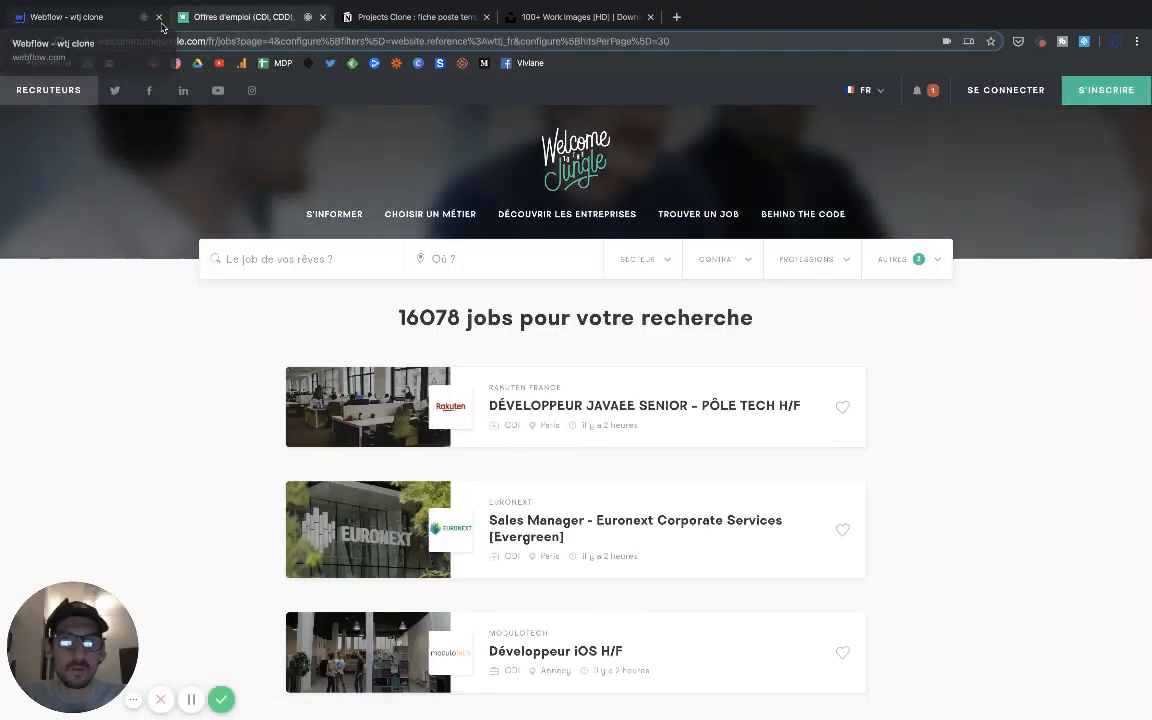
left_click(140, 17)
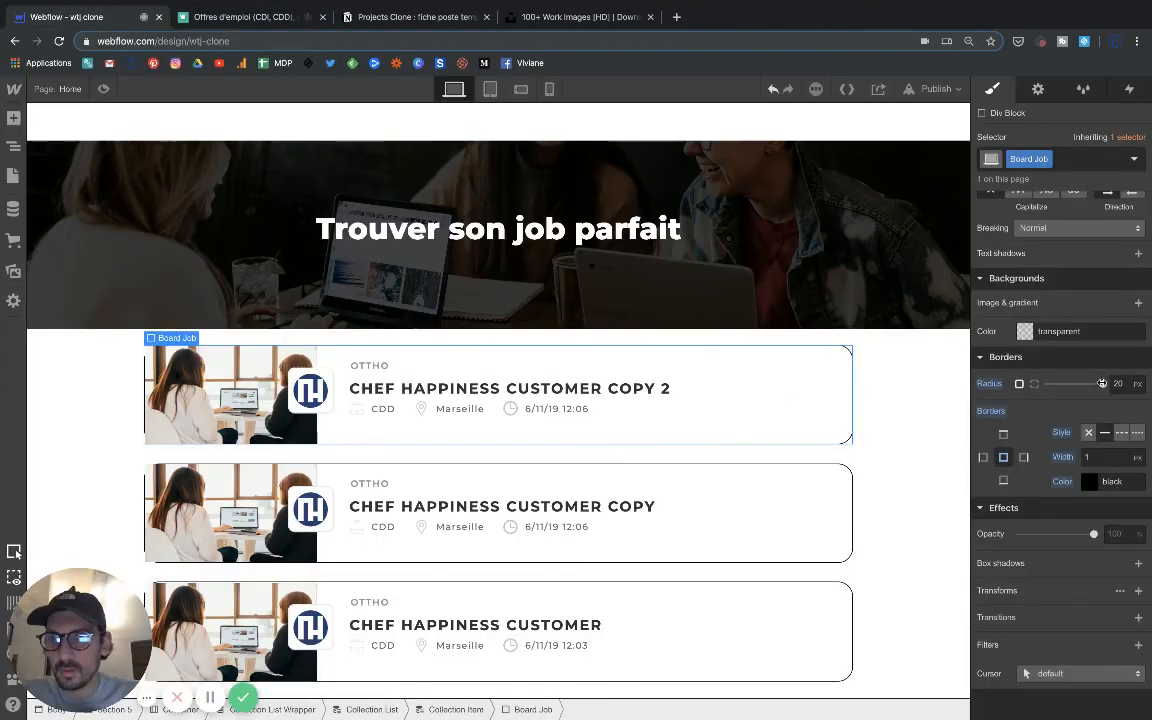
left_click_drag(1103, 384, 1070, 384)
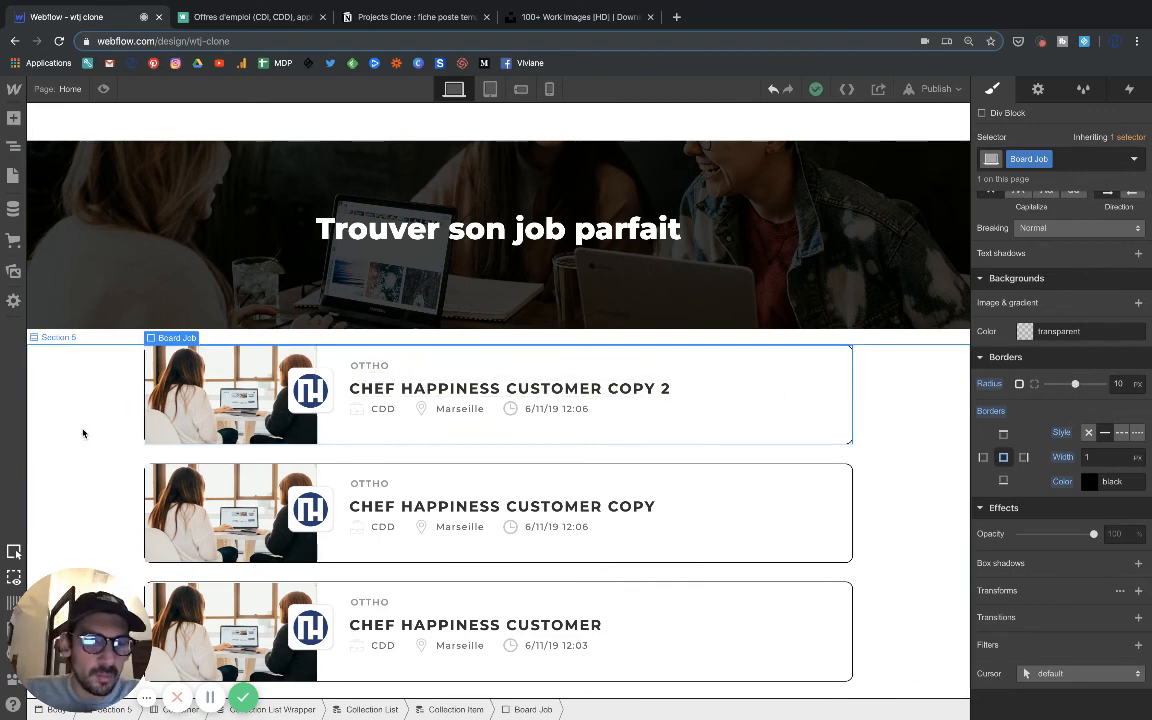
Round the corners of the job block's office photo with an 11 px radius and check the cards in preview mode.
left_click(167, 411)
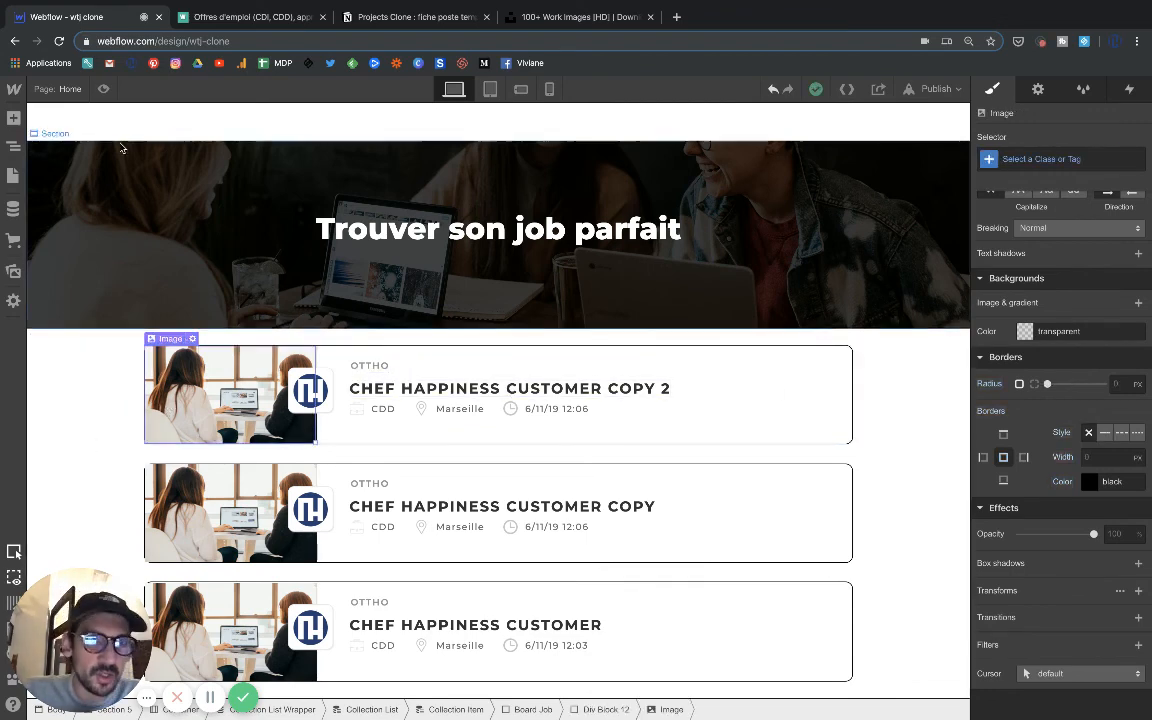
left_click(104, 90)
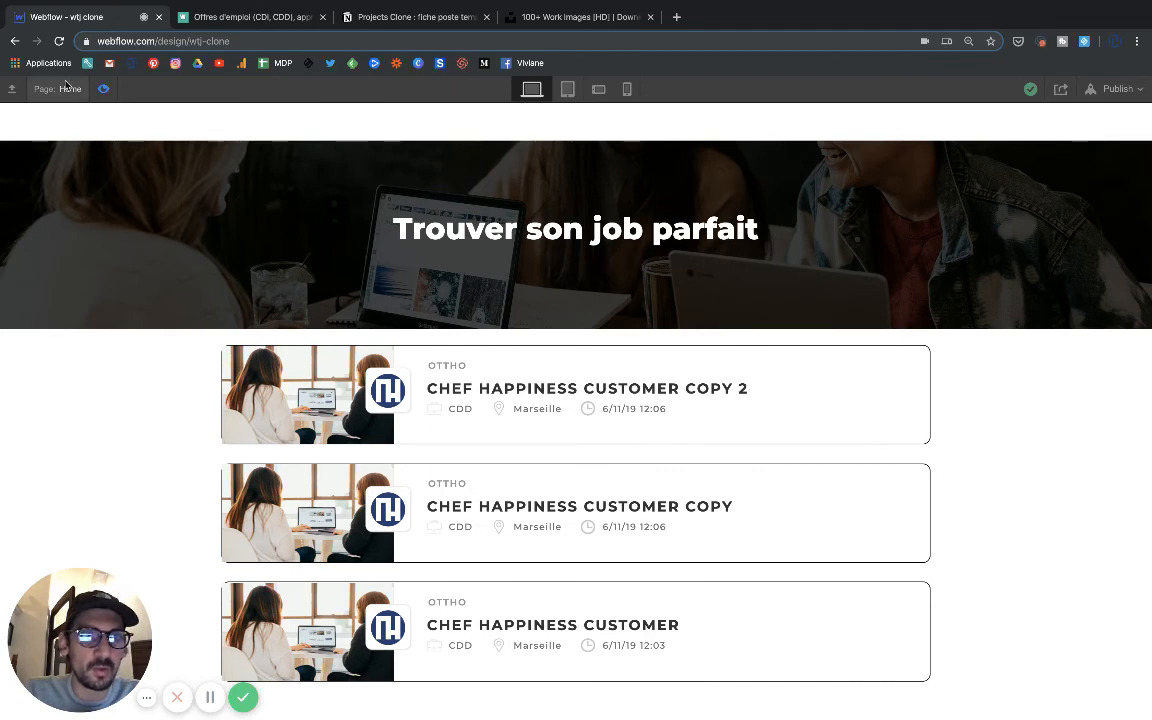
left_click(100, 86)
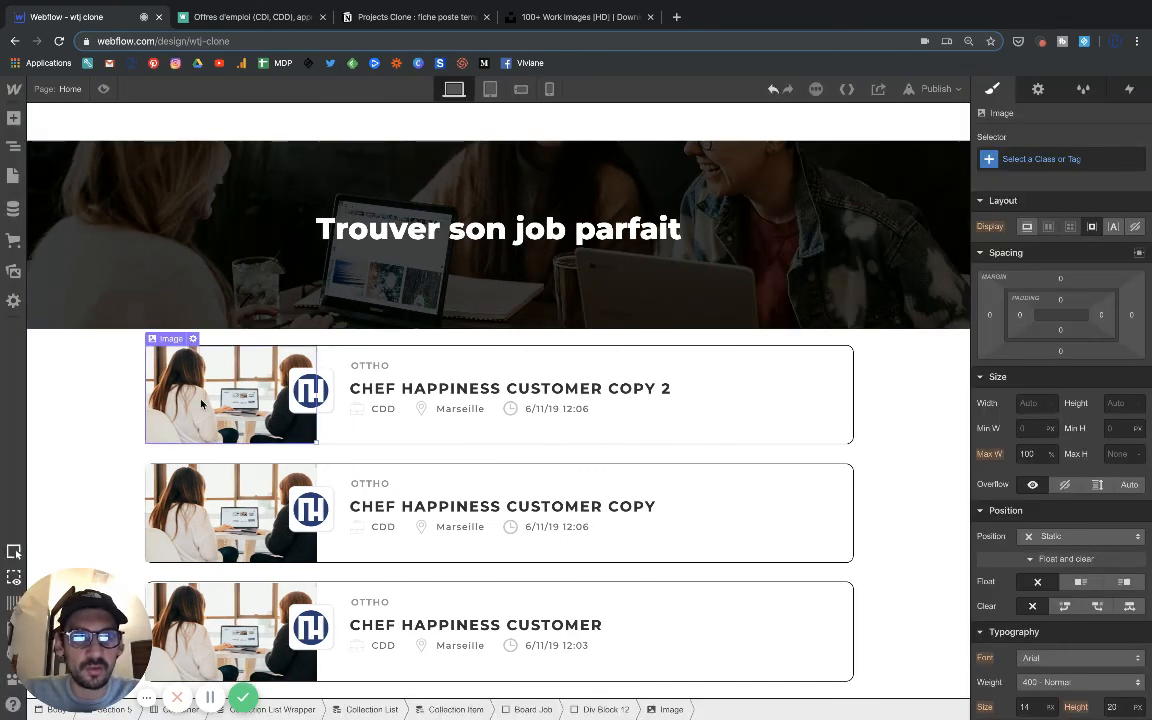
scroll(1040, 560, "down", 5)
scroll(1040, 605, "down", 3)
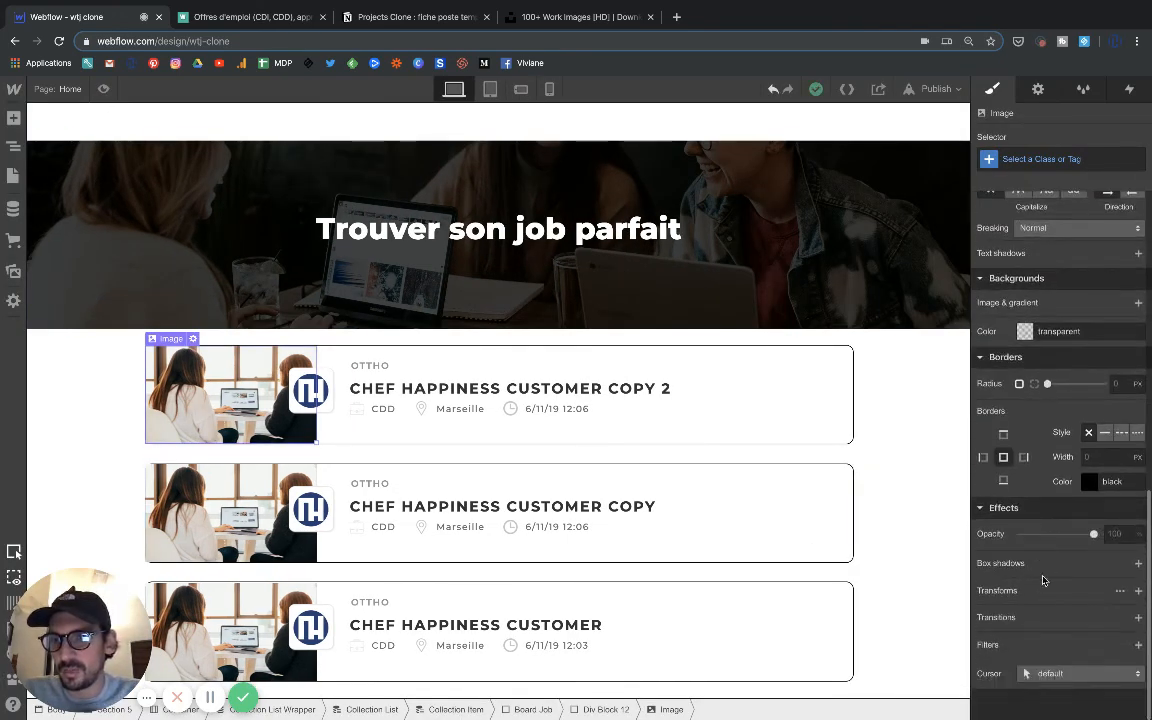
left_click_drag(1046, 383, 1077, 384)
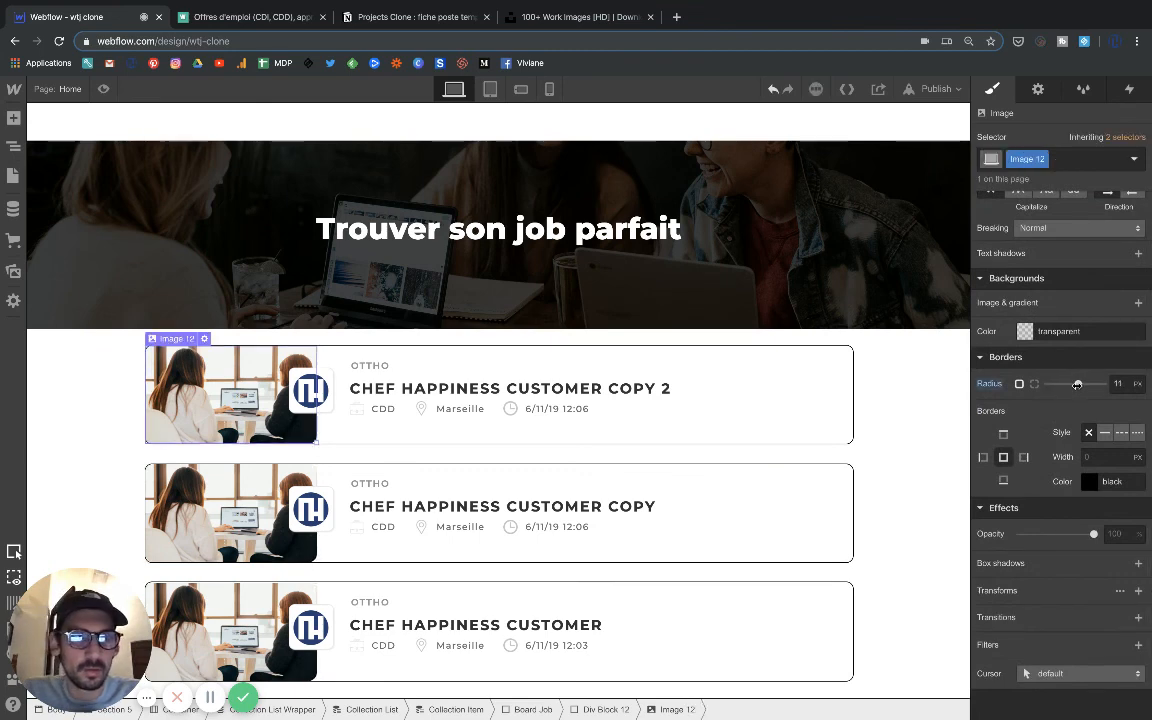
left_click(103, 88)
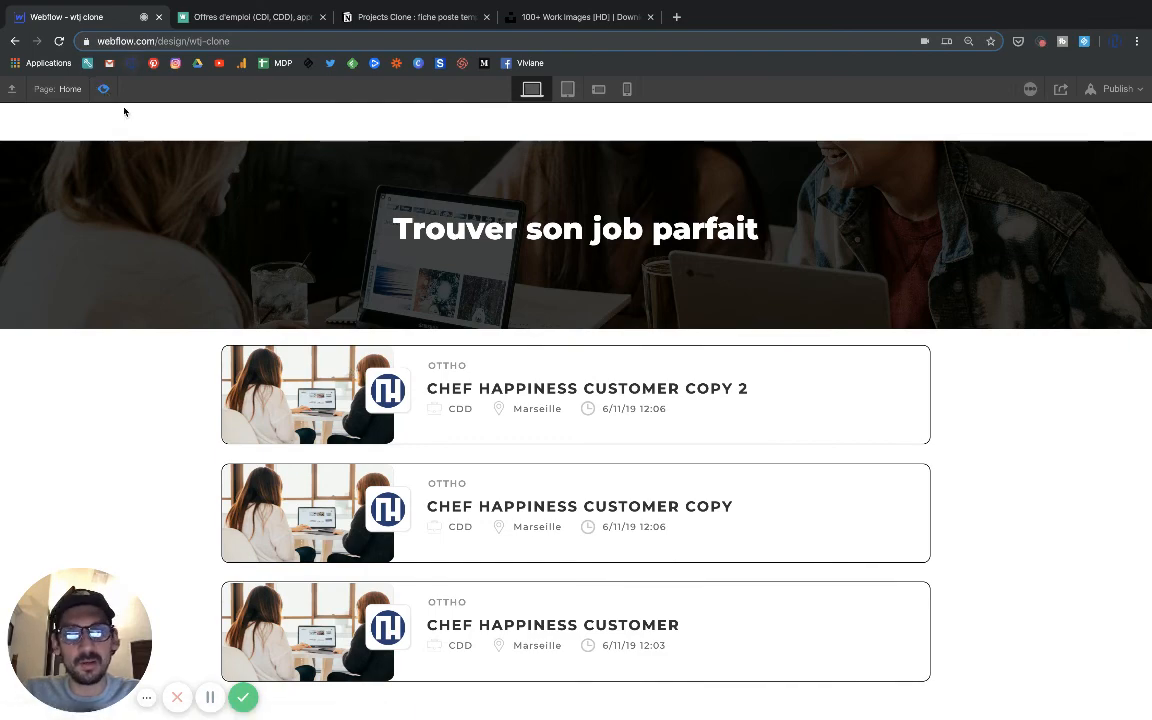
Set the corner radius of the job block's office photo (Image 12) to 10 px.
left_click(103, 88)
scroll(1043, 531, "down", 5)
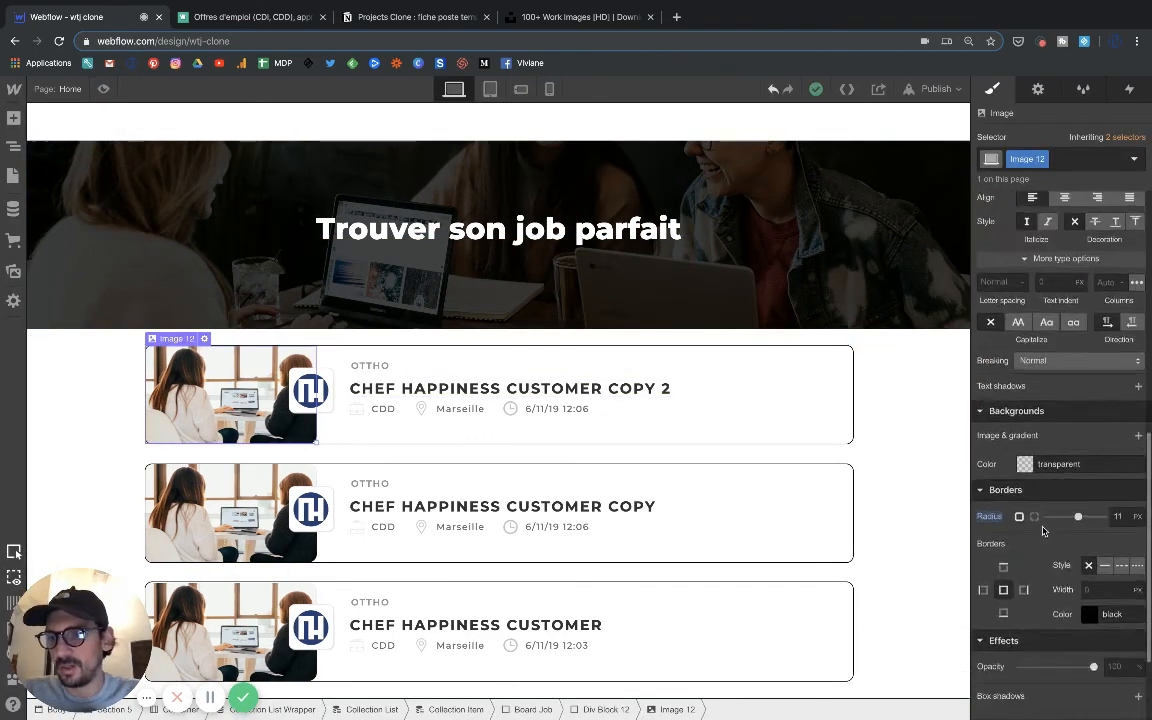
scroll(1043, 531, "down", 2)
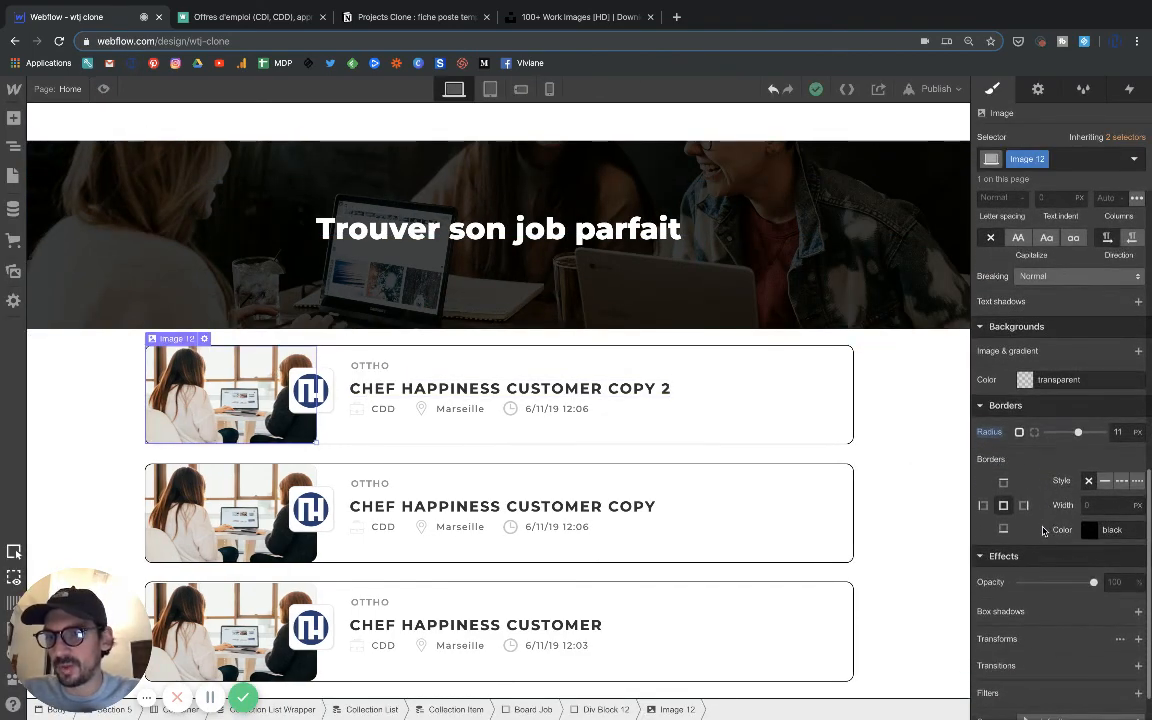
left_click(1035, 433)
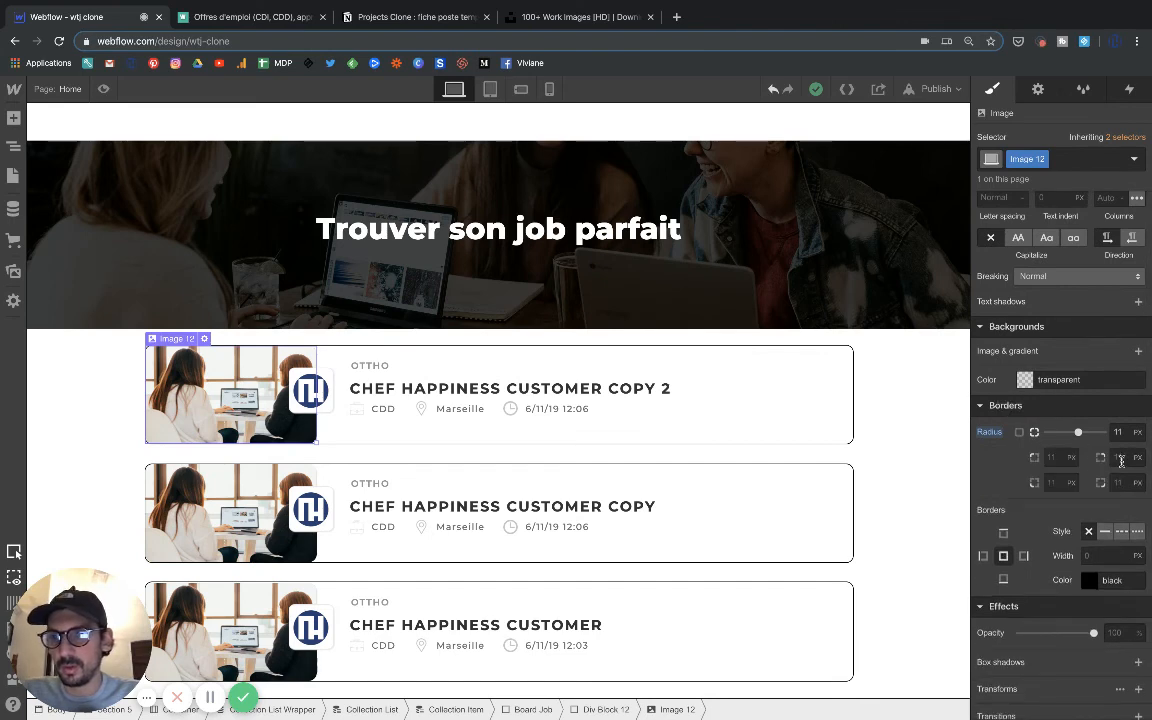
left_click(1019, 433)
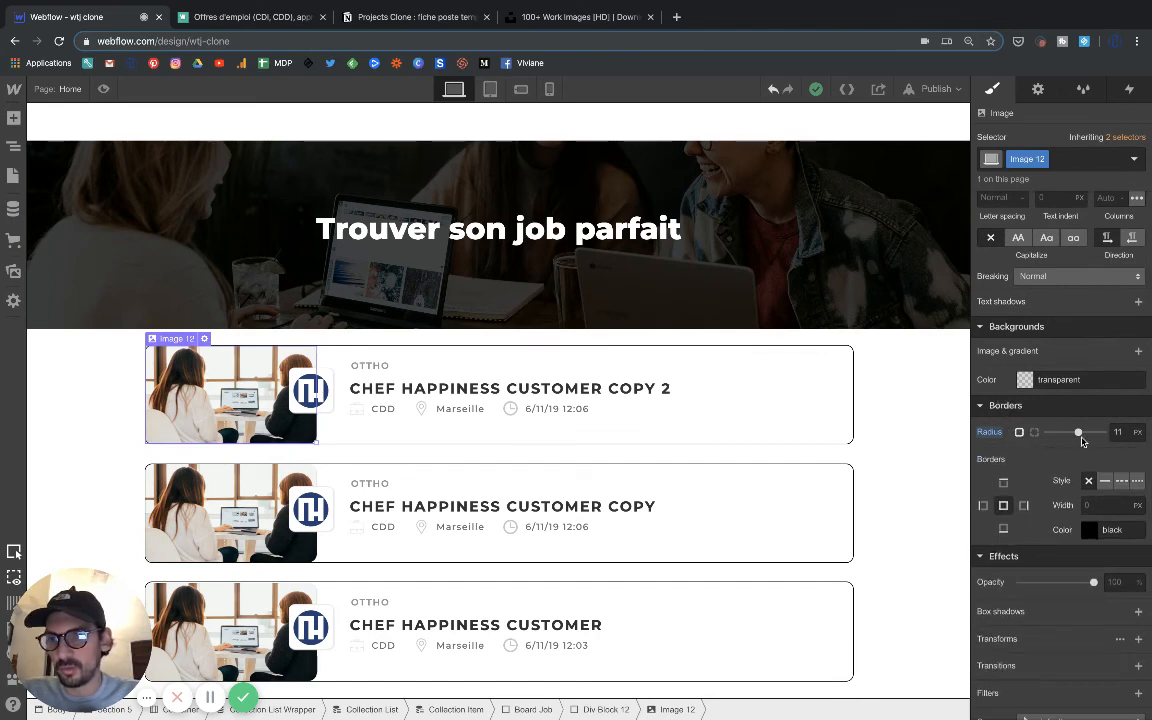
left_click_drag(1081, 438, 1076, 438)
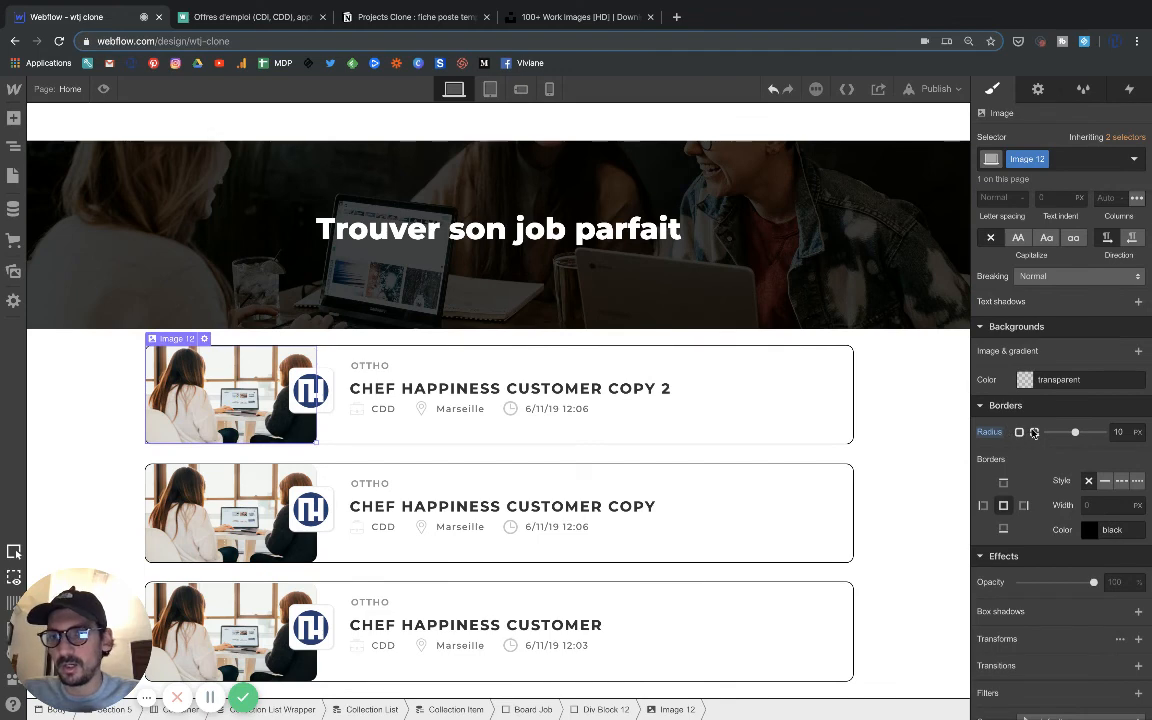
Set the office photo's top-right and bottom-right corner radii to 0 px and check the cards in preview mode.
left_click(1035, 433)
left_click(1128, 459)
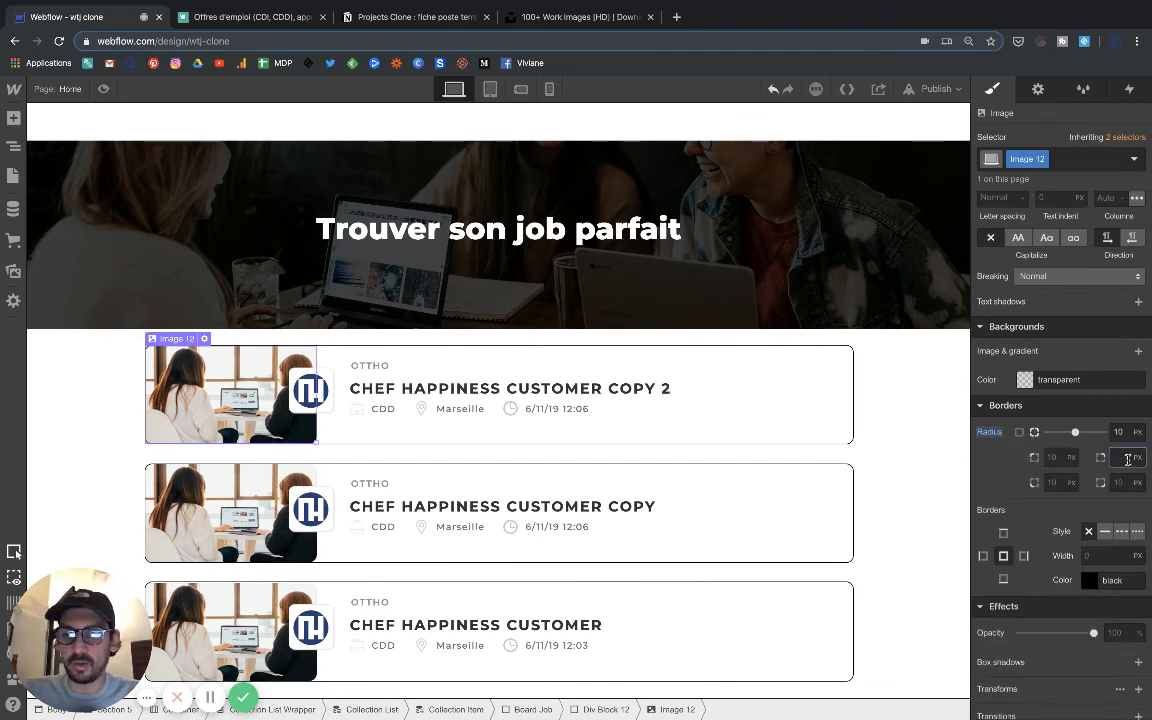
type("0")
left_click(1119, 483)
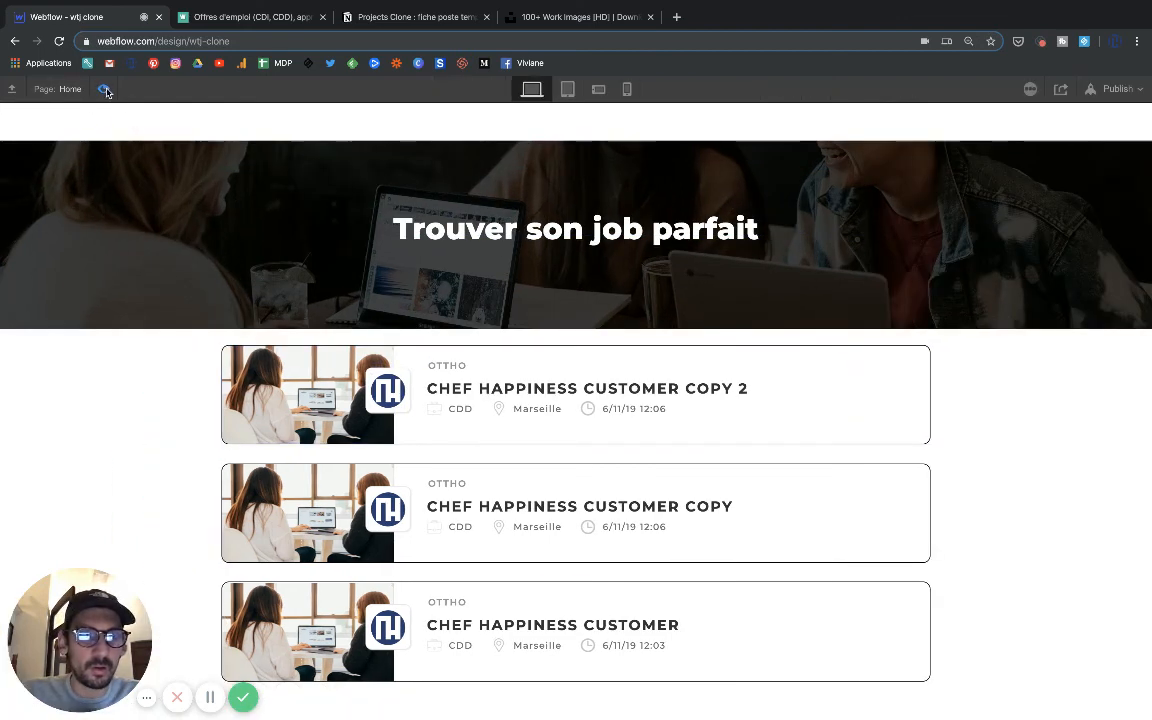
left_click(103, 89)
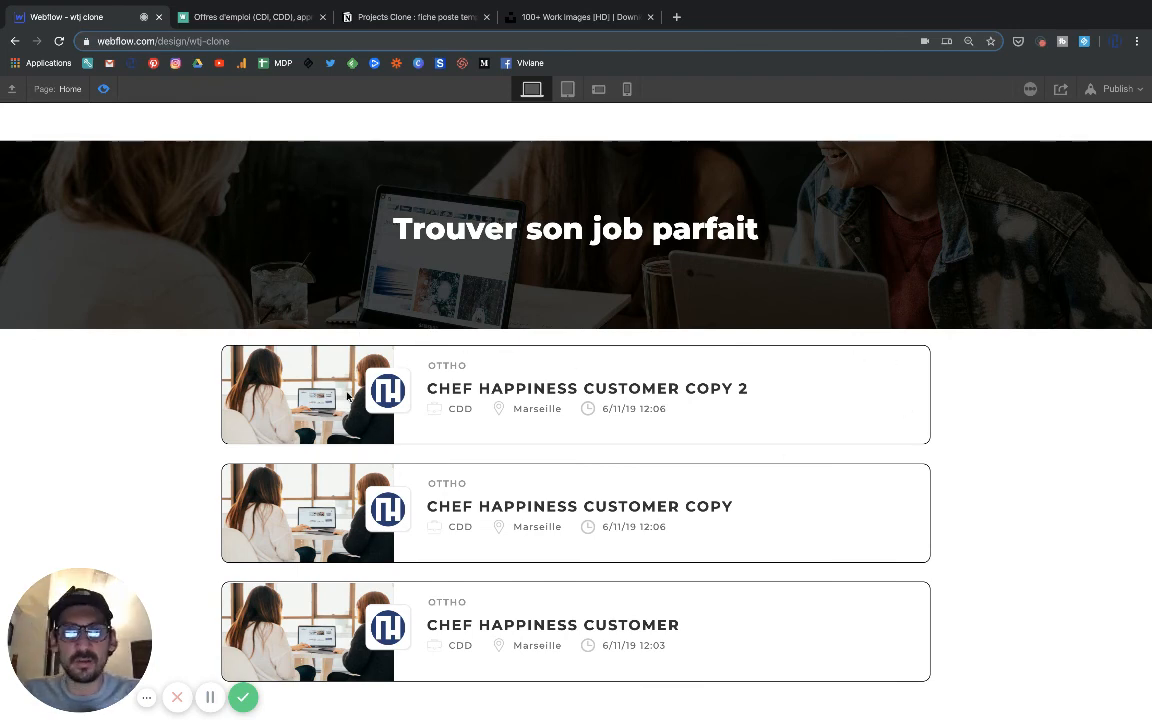
left_click(104, 89)
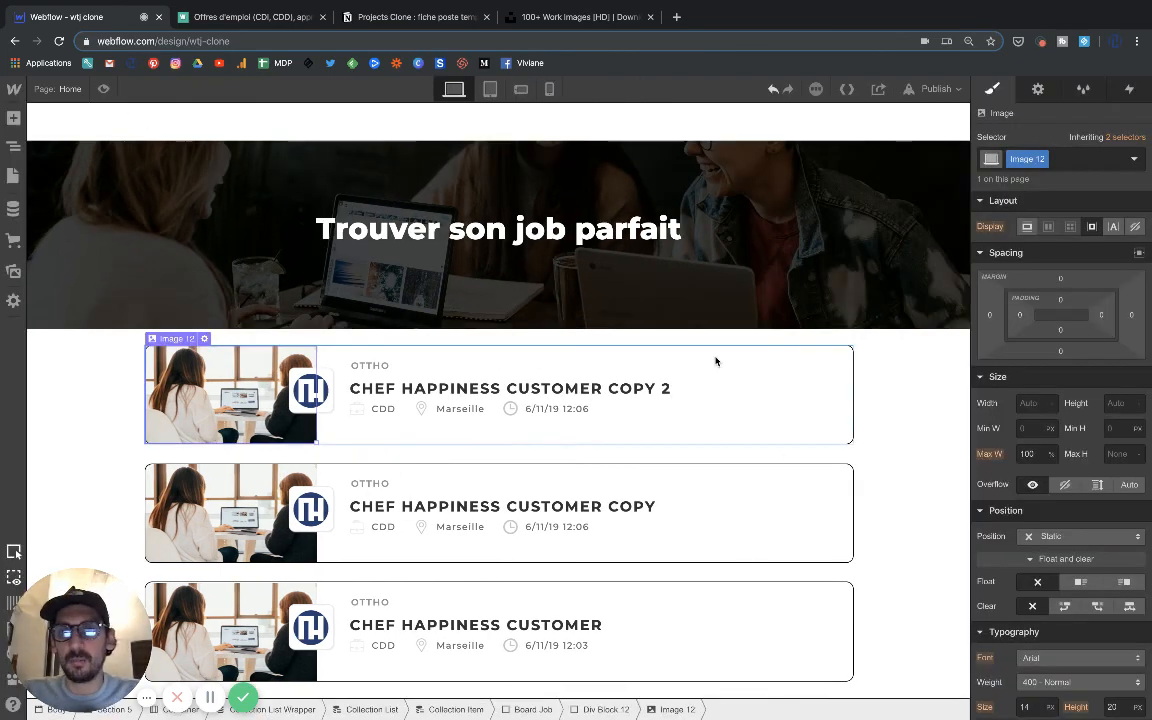
Change the Board Job block's border color to light grey #e4e4e4.
left_click(727, 444)
scroll(1070, 571, "down", 10)
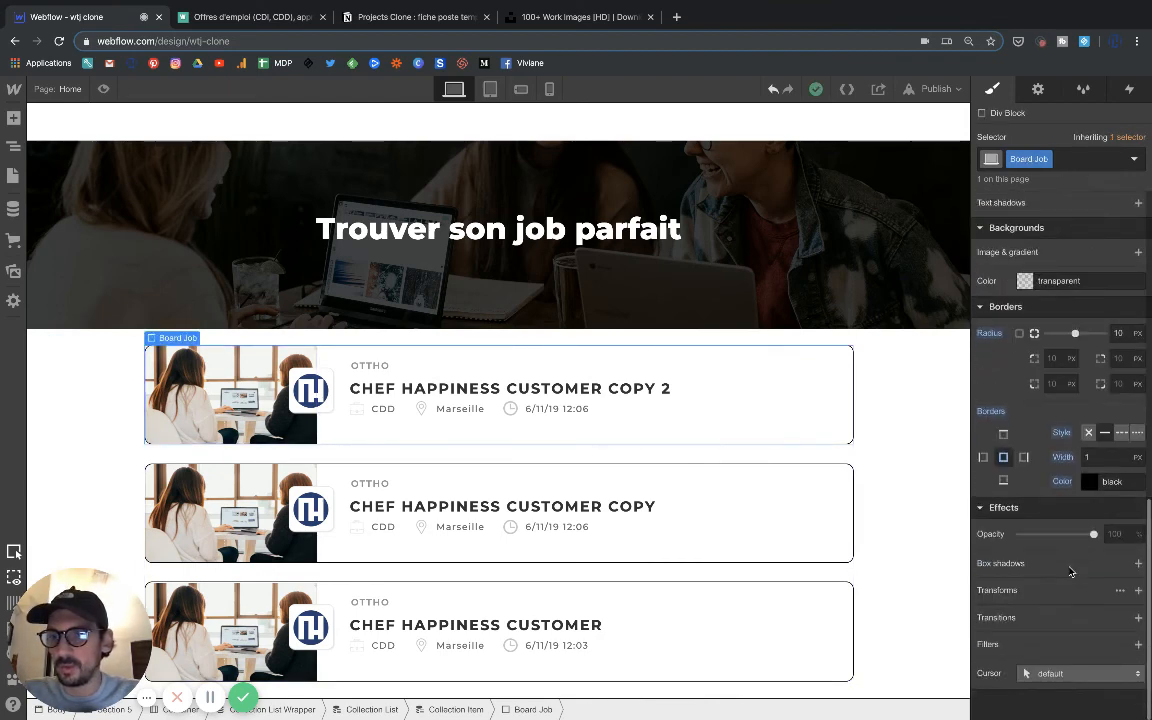
left_click(1086, 483)
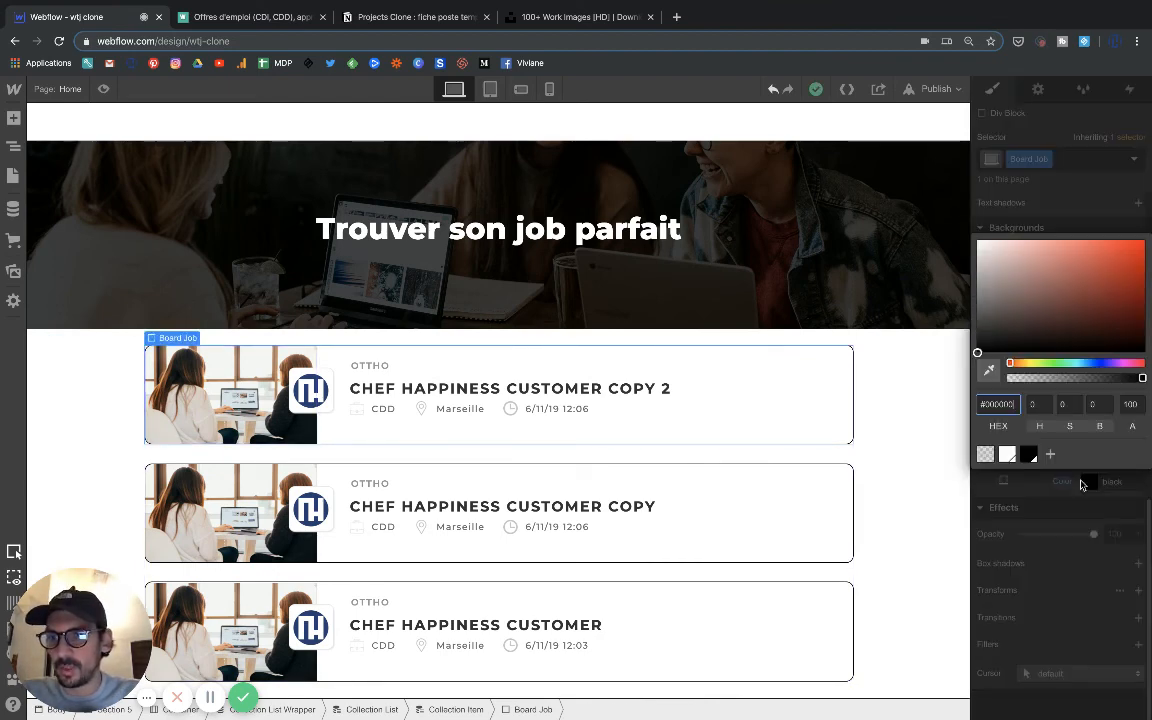
left_click_drag(984, 322, 975, 250)
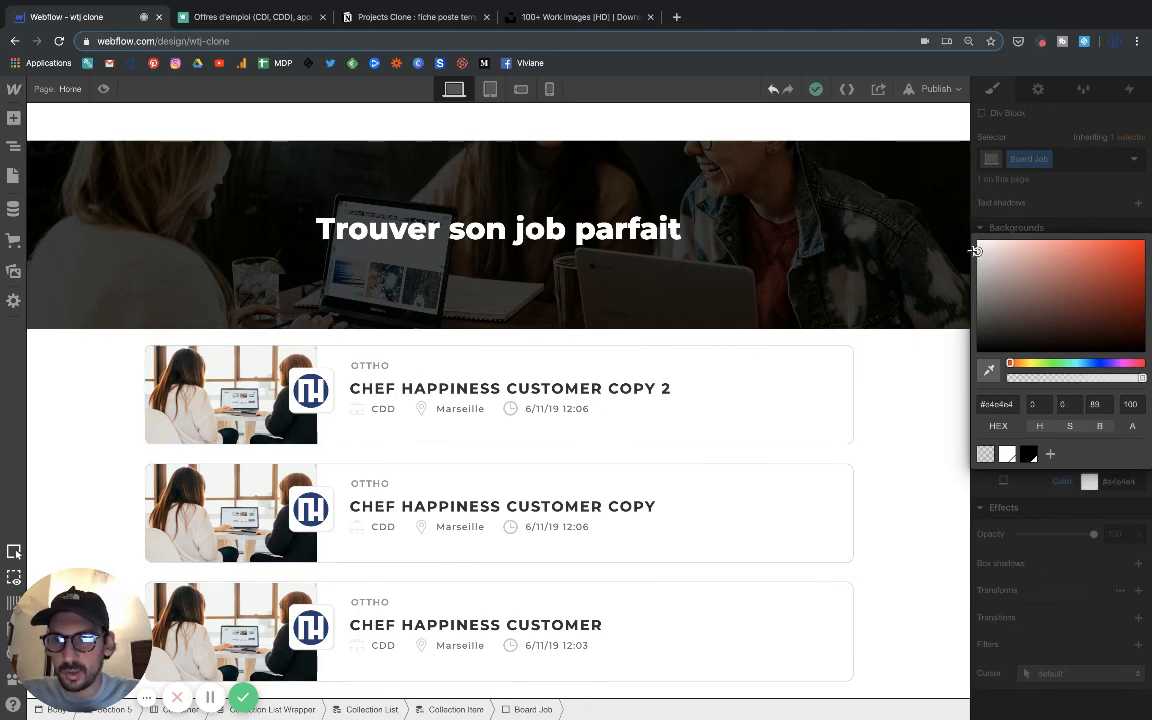
left_click(1000, 405)
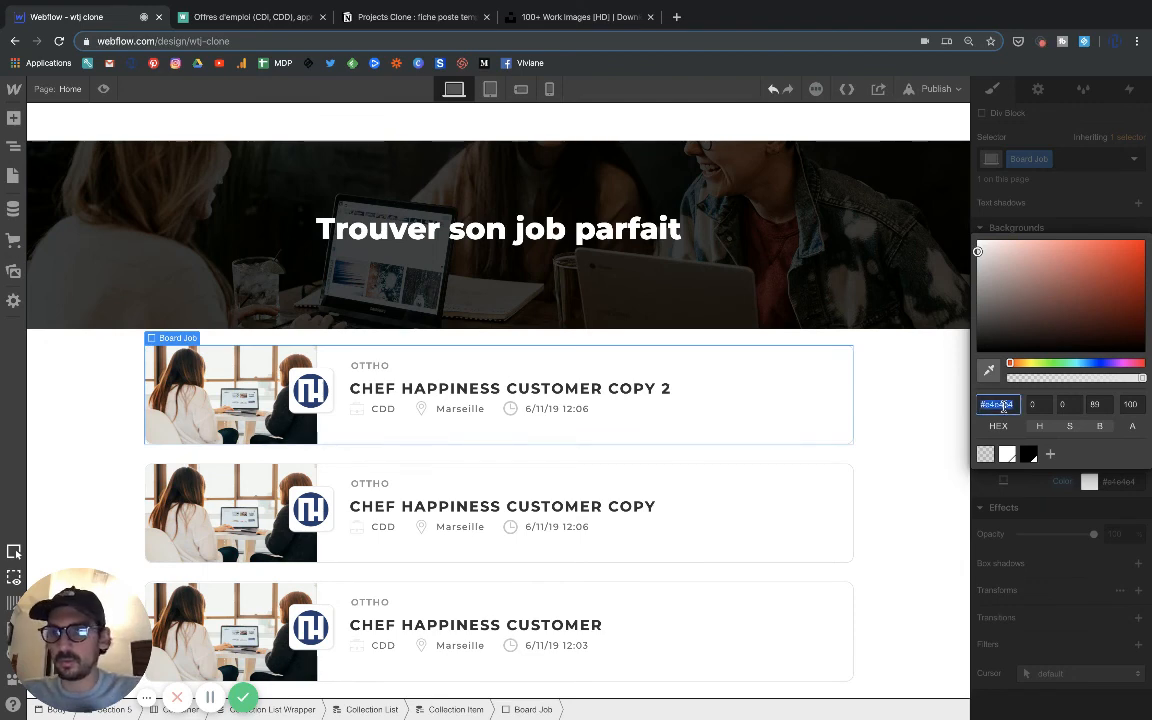
left_click(1085, 458)
left_click(1034, 502)
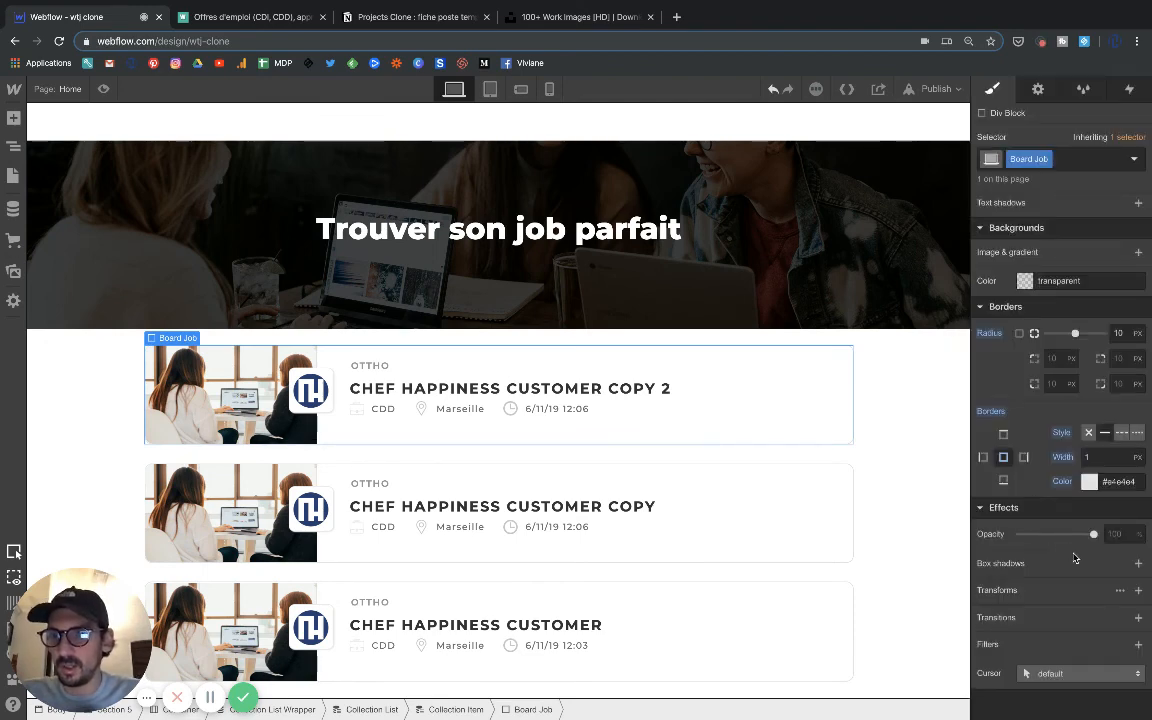
Add an outside box shadow to the Board Job block and color it #e4e4e4.
left_click(1075, 560)
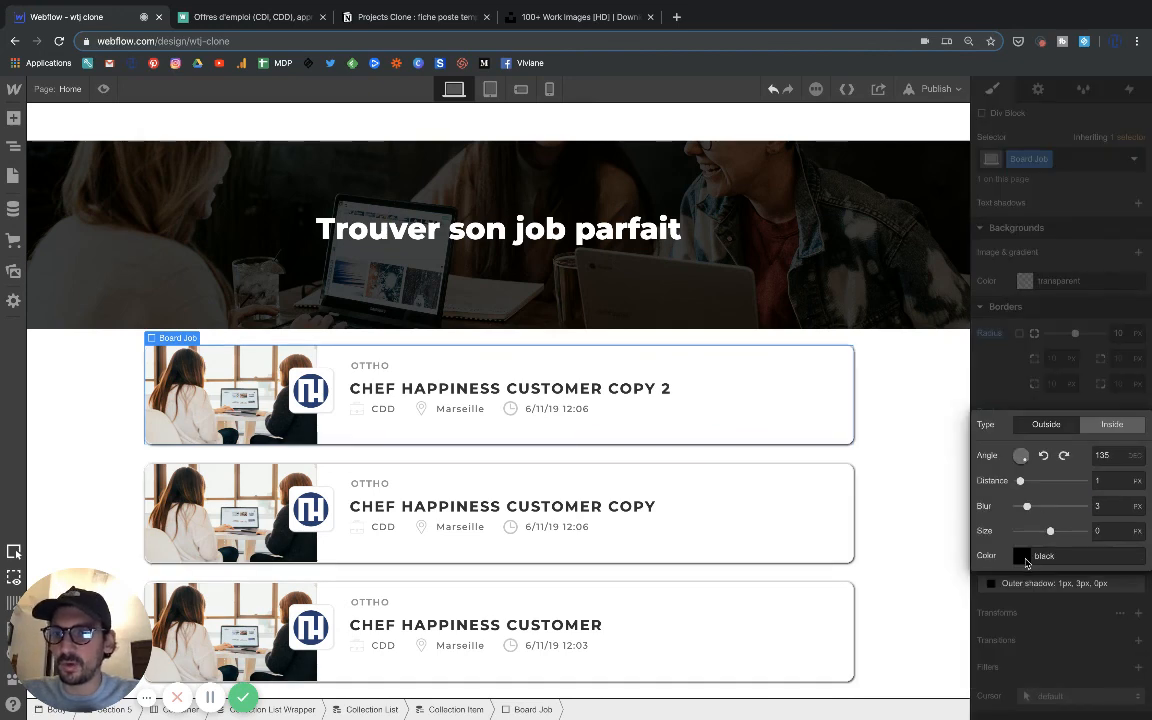
left_click(1023, 558)
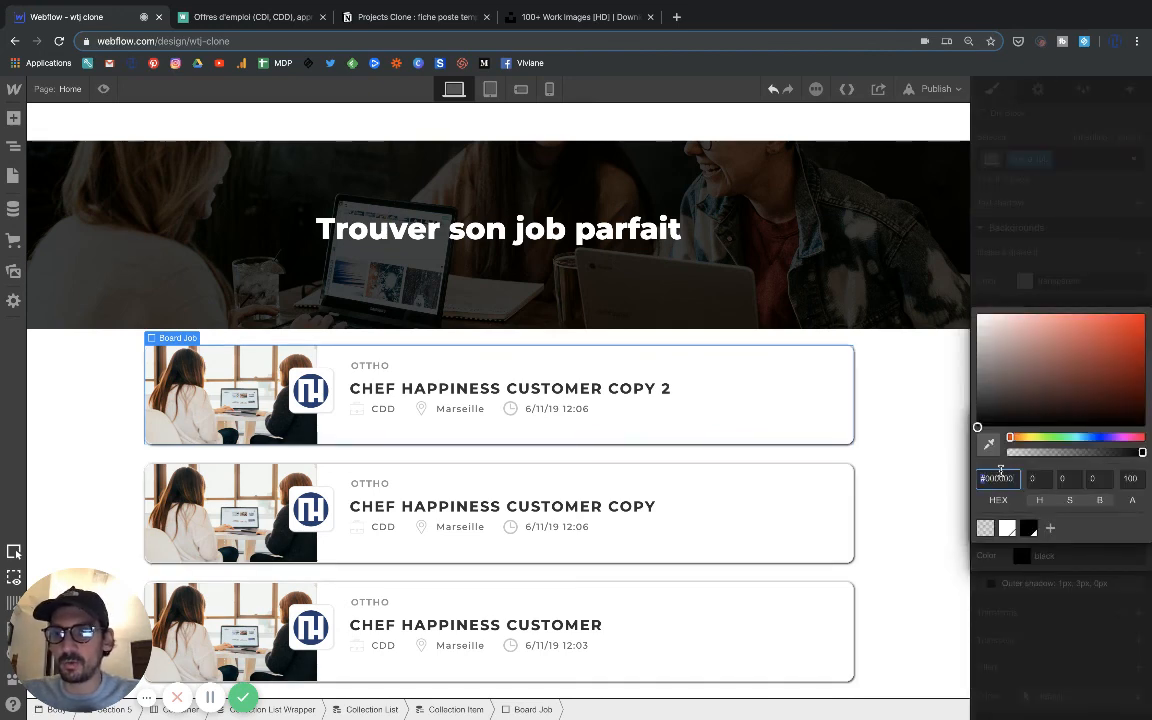
type("#c4c4c4")
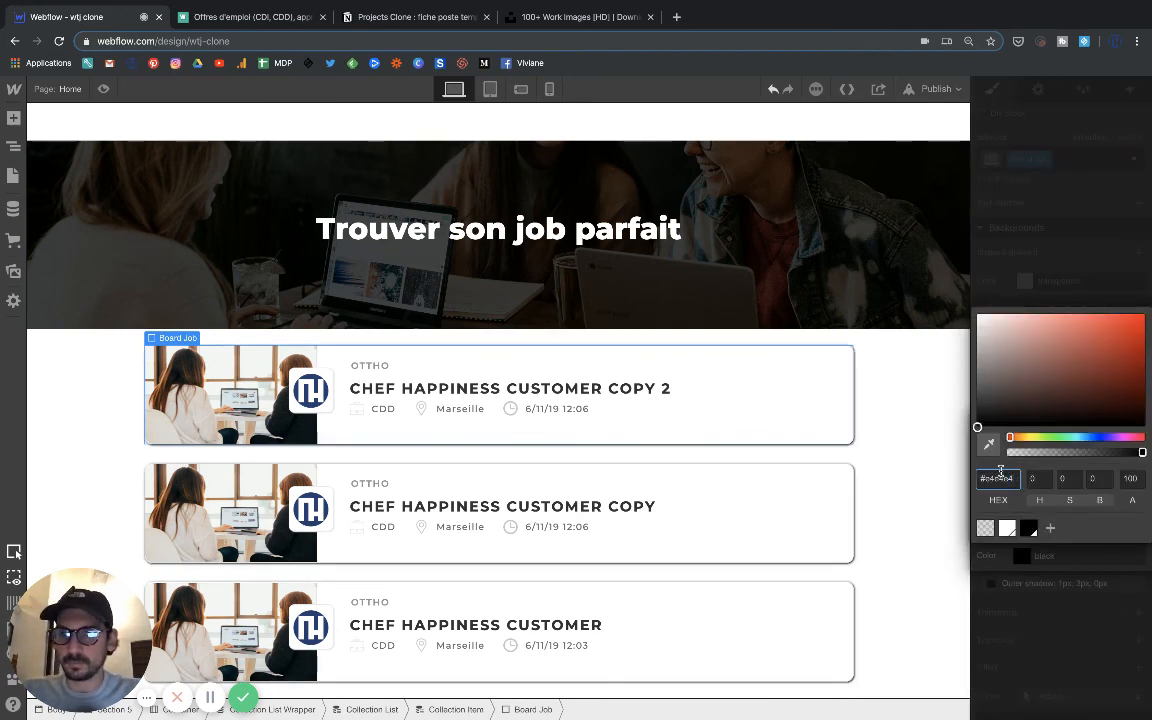
key("Return")
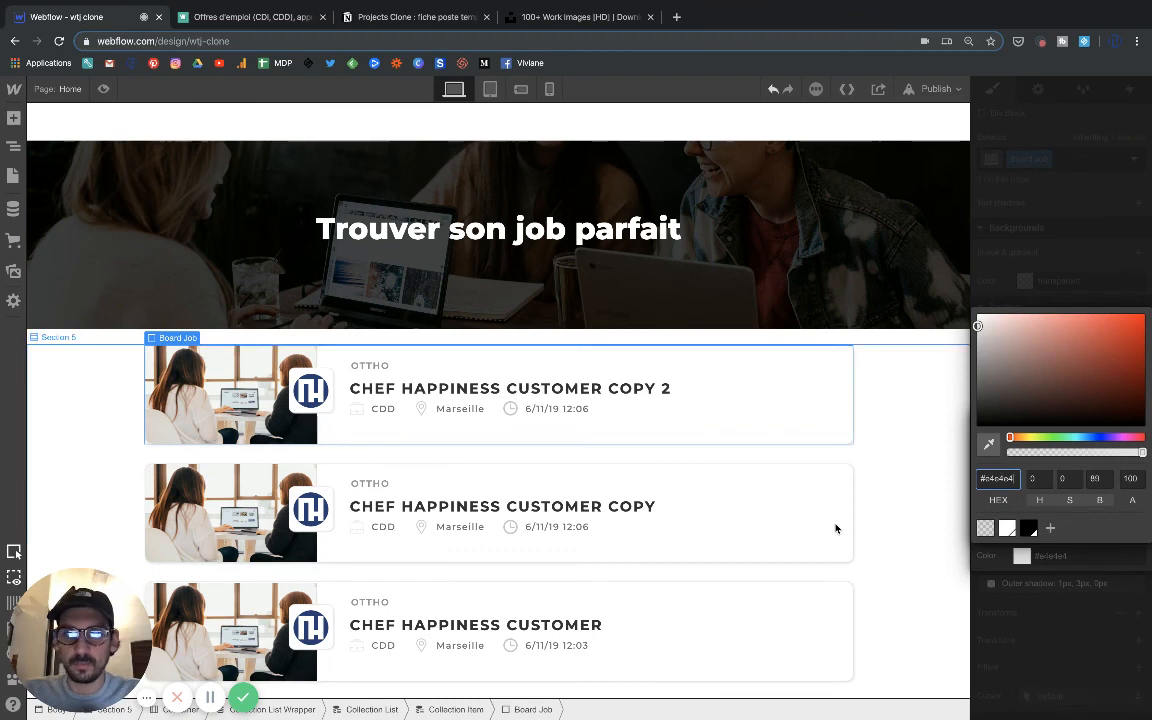
left_click(980, 567)
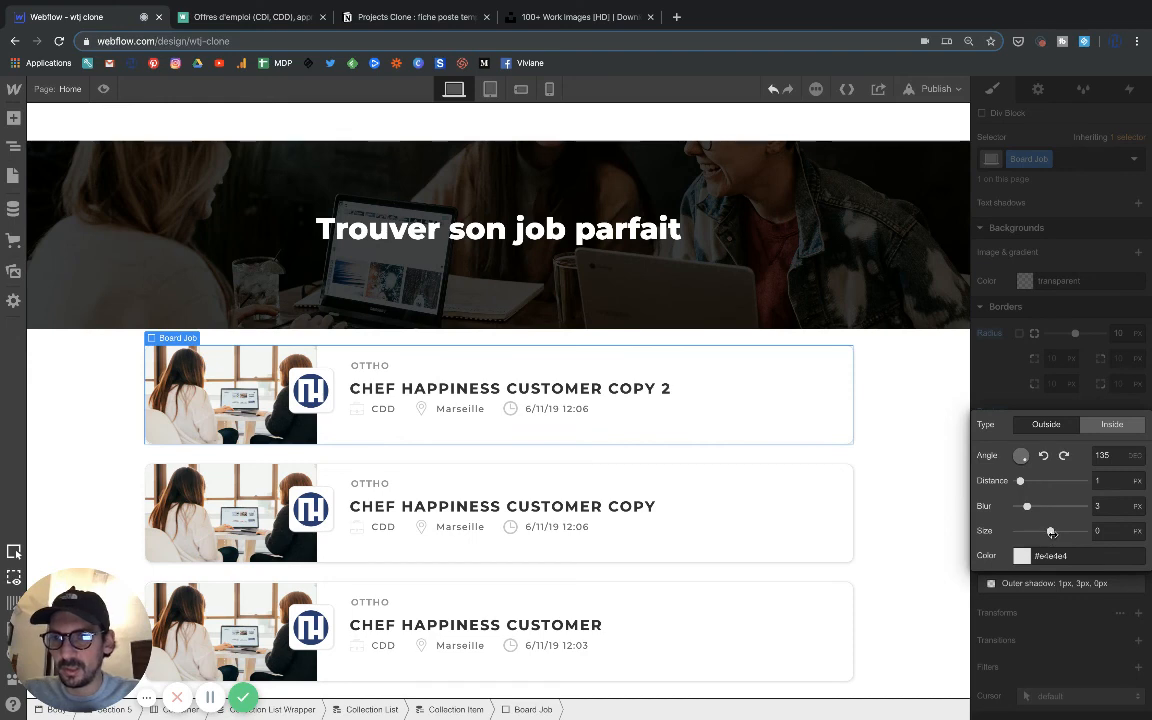
Set the Board Job box shadow's size to 1 px and check the cards in preview mode.
left_click_drag(1052, 532, 1052, 531)
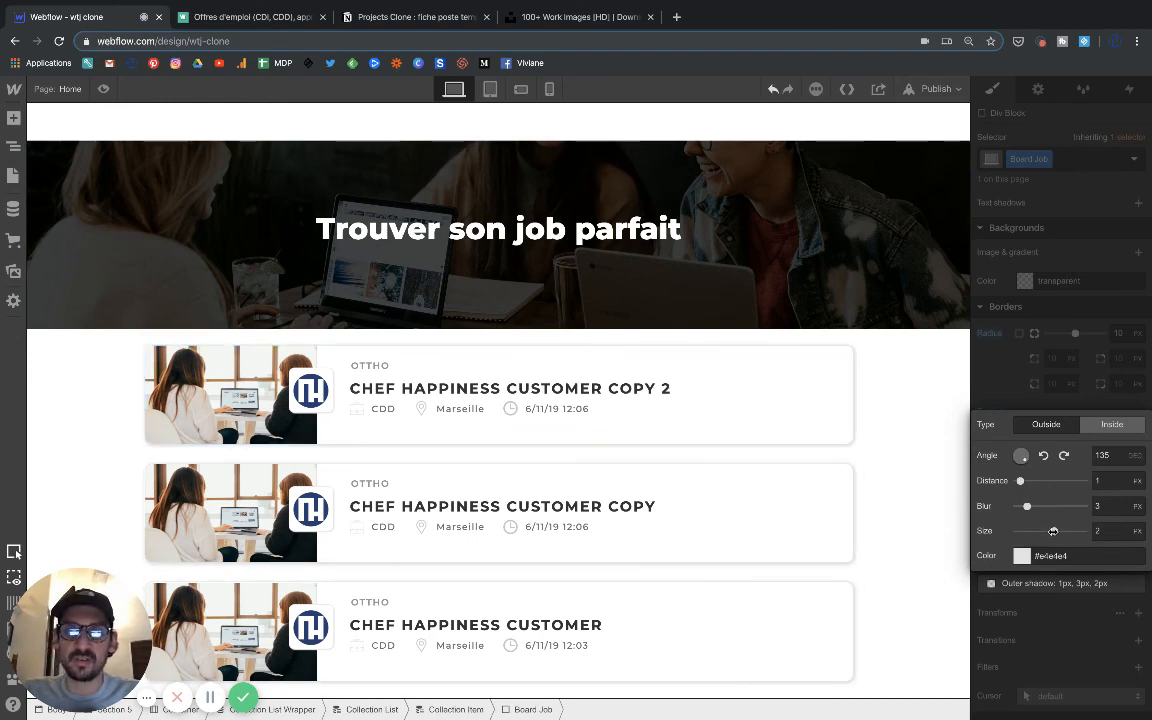
left_click_drag(1053, 531, 1052, 531)
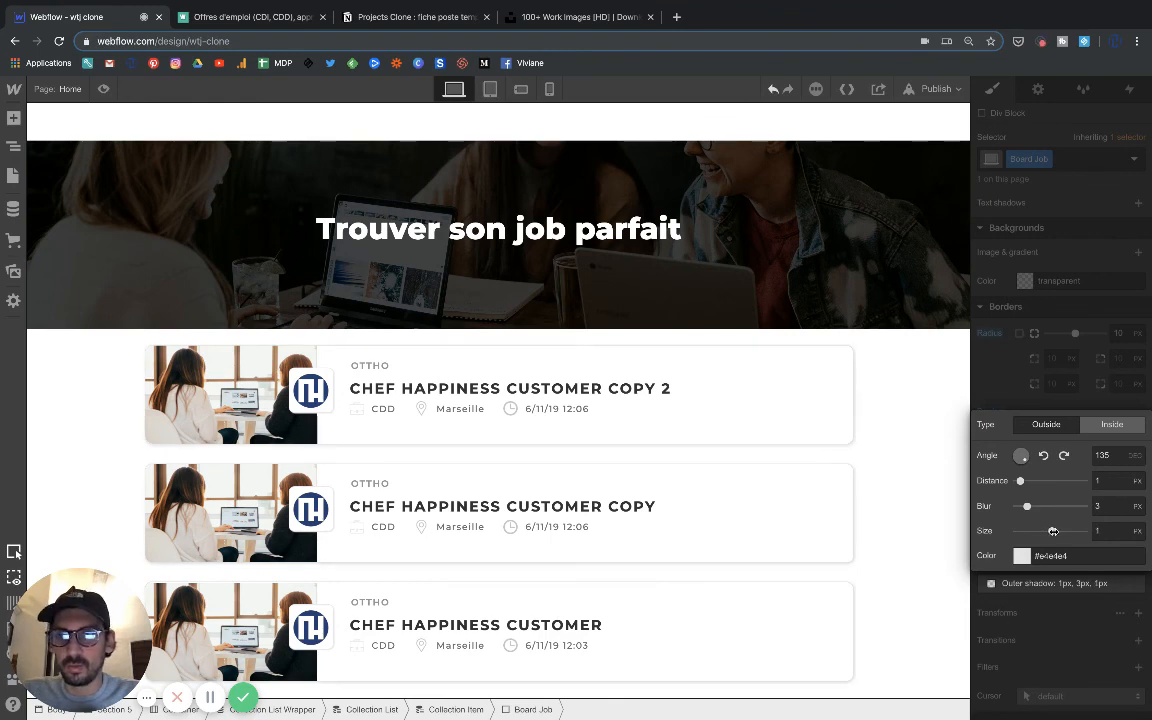
left_click(887, 346)
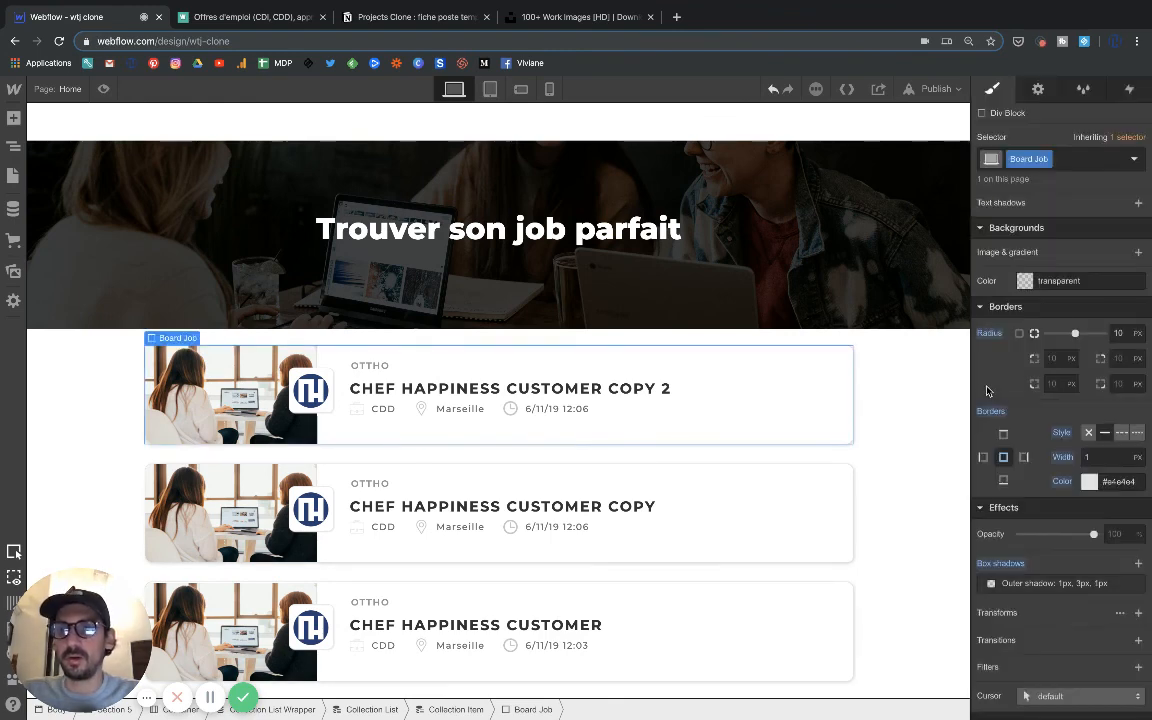
left_click(103, 88)
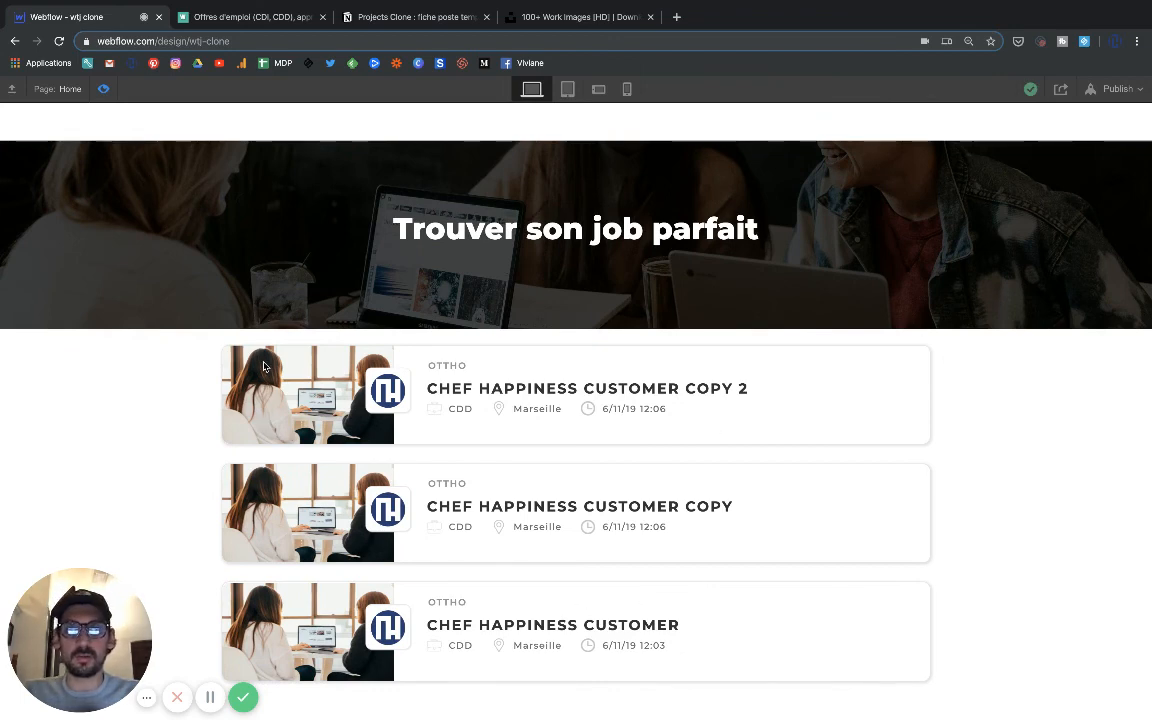
left_click(101, 88)
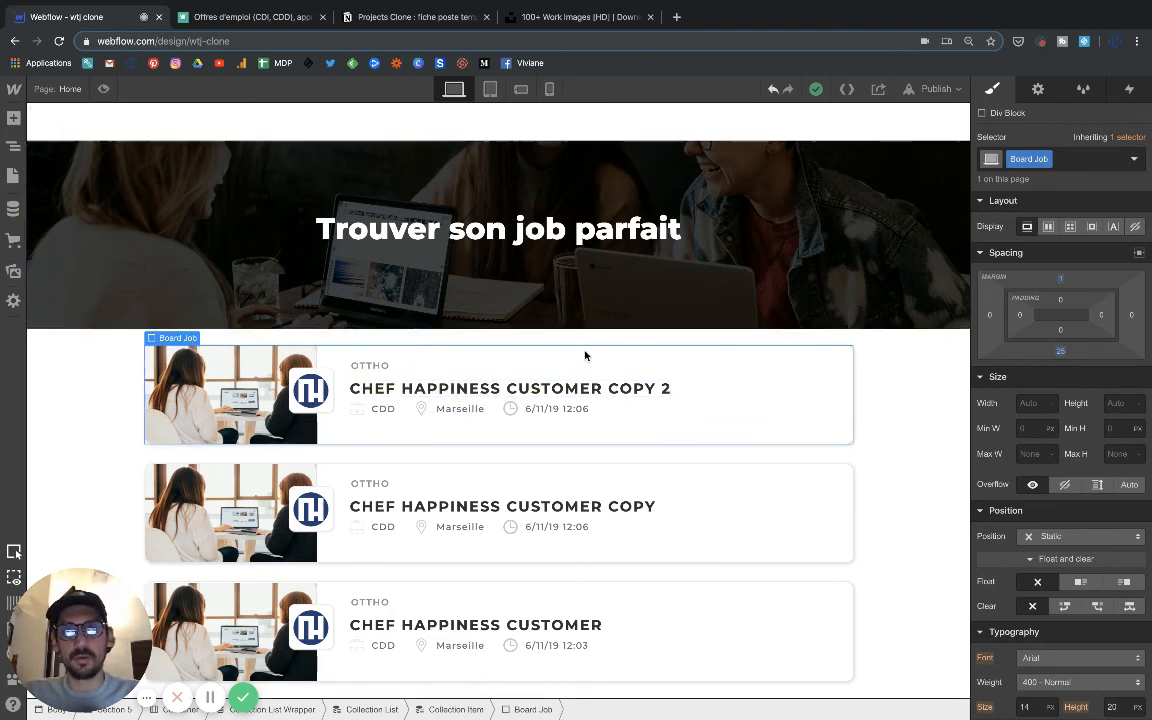
Add a Link Block inside the Board Job block and link it to the Current Job collection page.
left_click(12, 122)
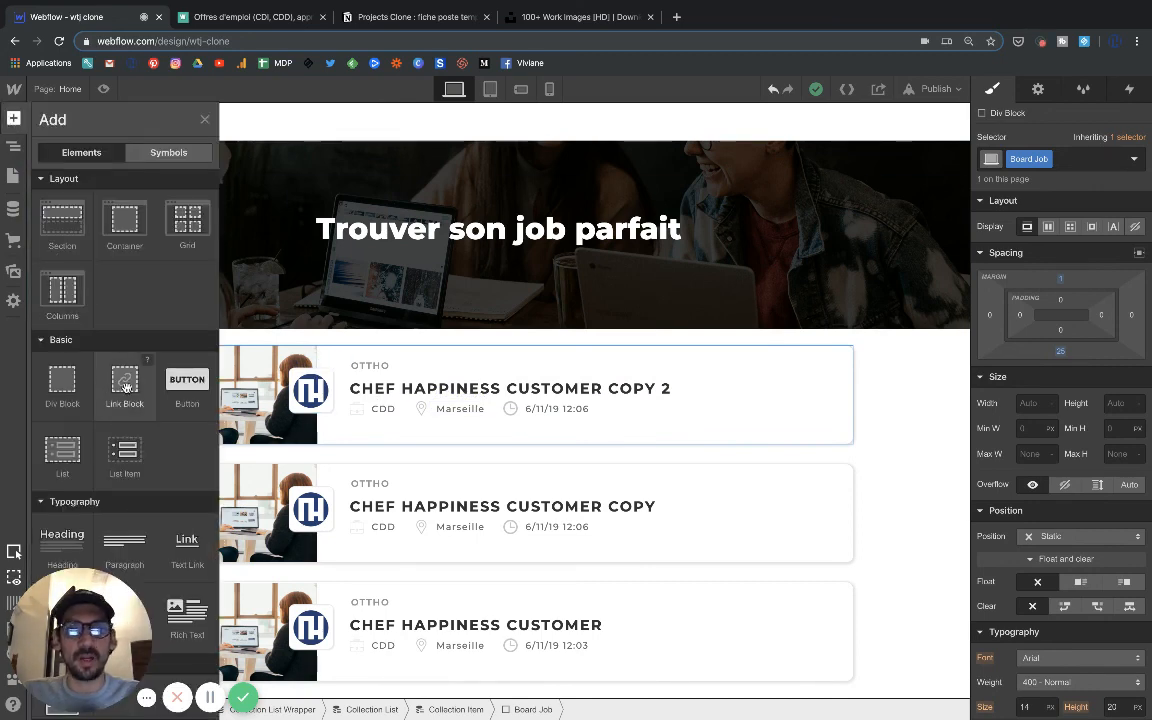
left_click(127, 392)
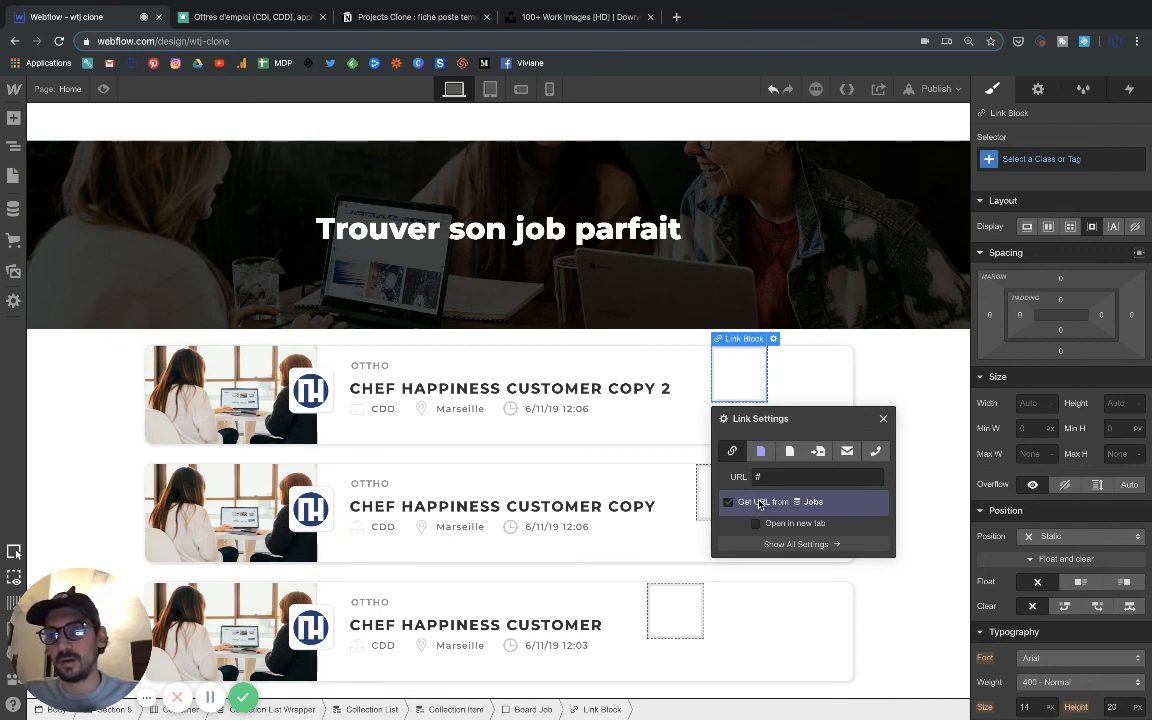
left_click(757, 504)
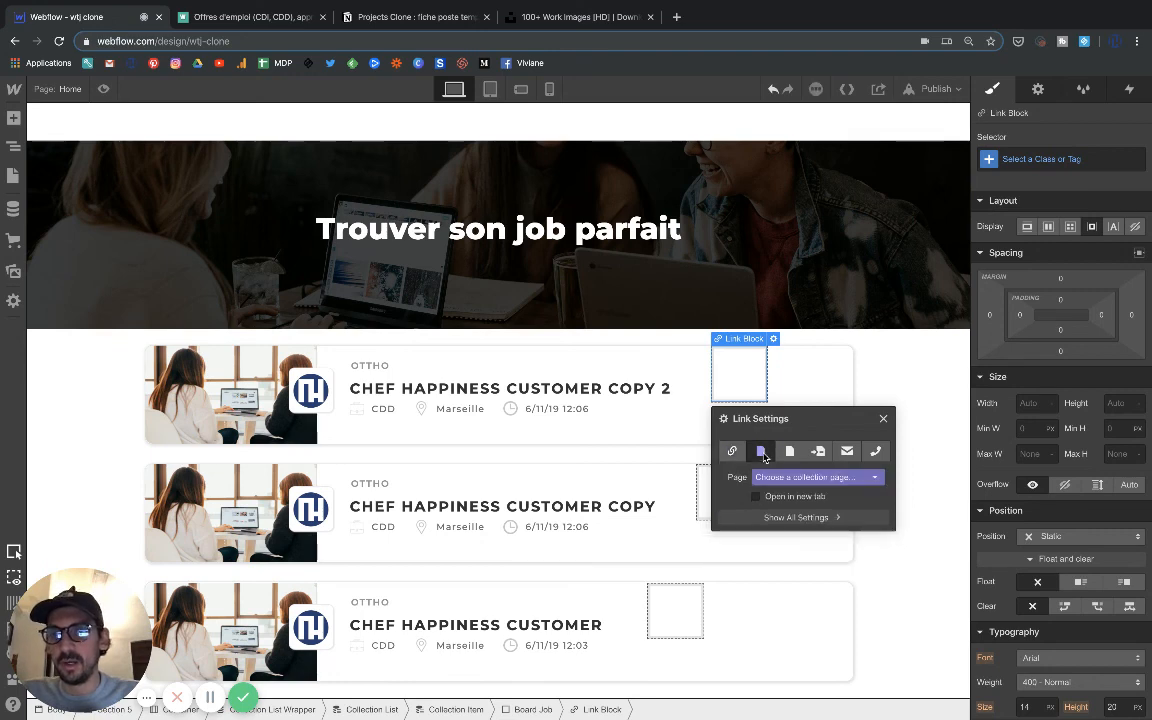
left_click(787, 504)
left_click(786, 481)
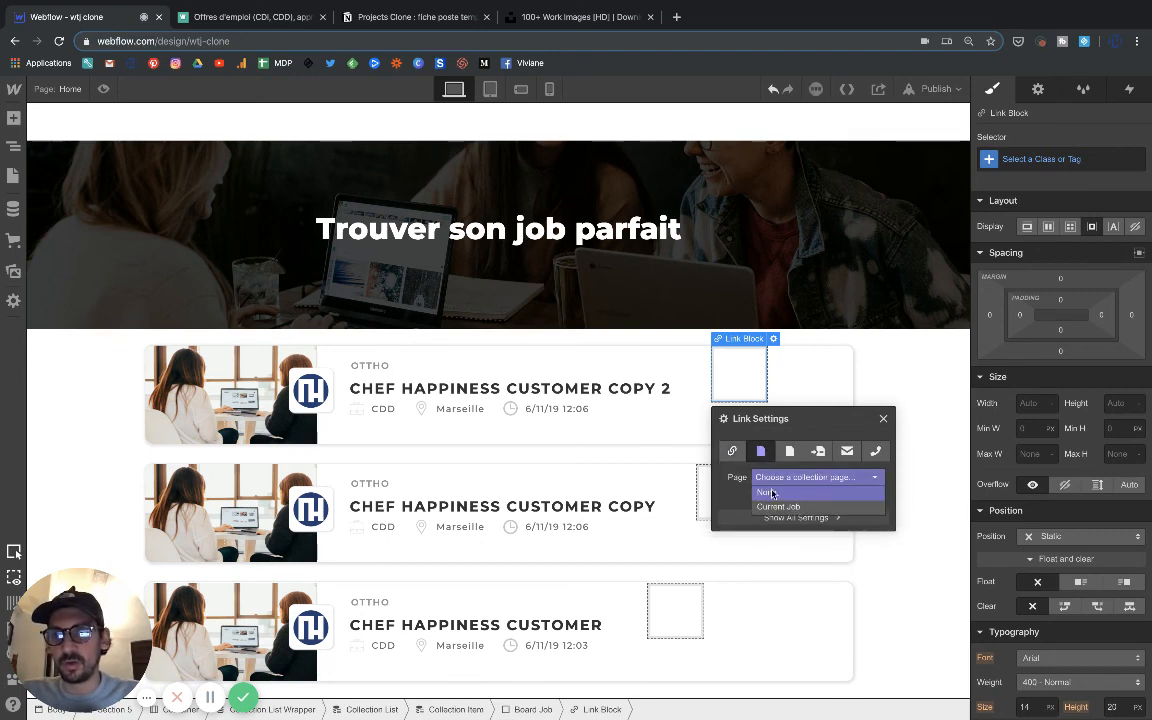
left_click(777, 508)
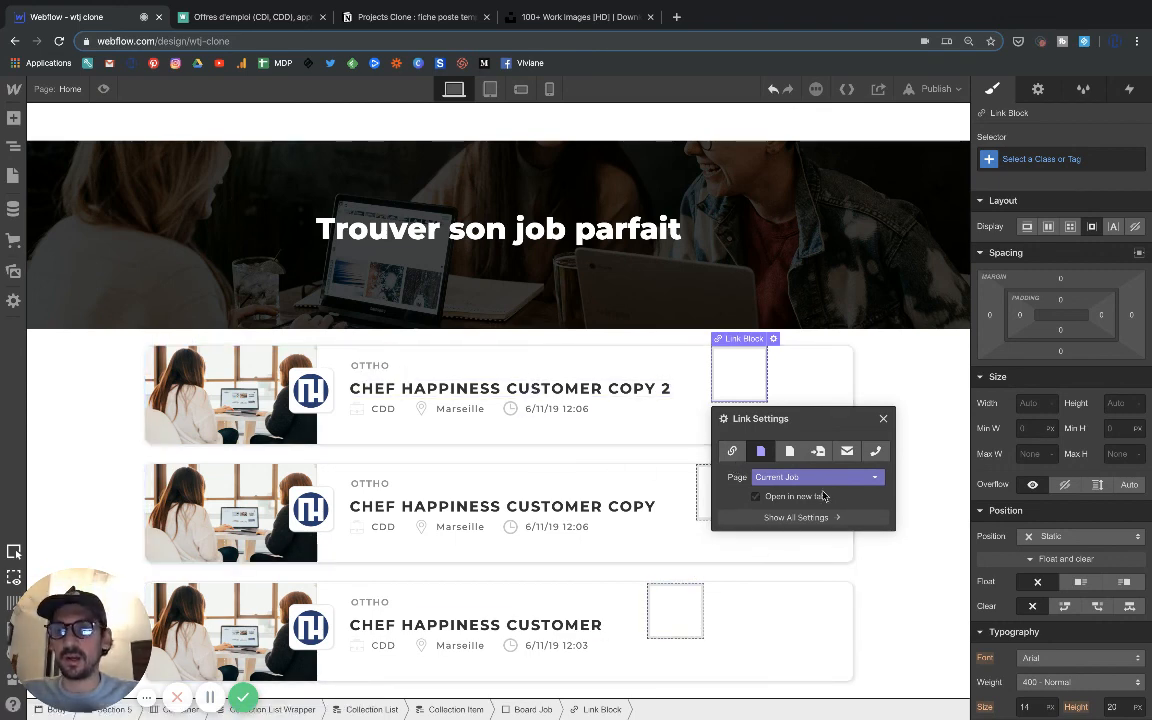
left_click(883, 420)
Set the Link Block's display to block and its width to 100%.
scroll(1048, 517, "down", 1)
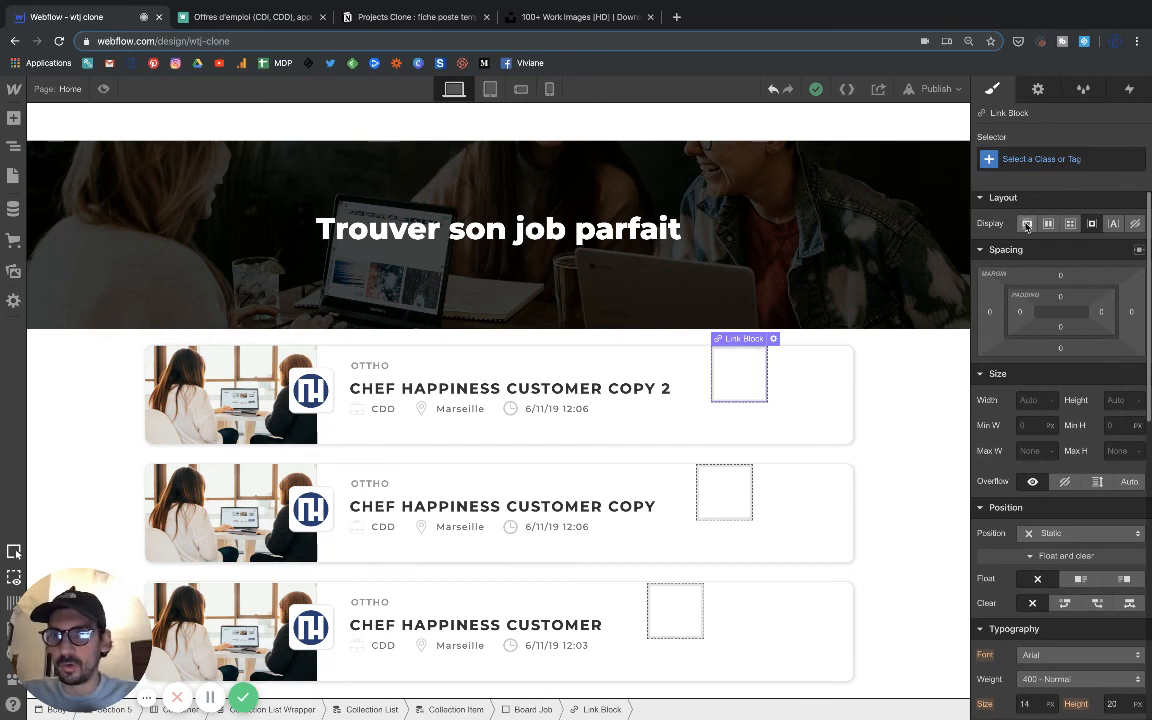
left_click(1028, 225)
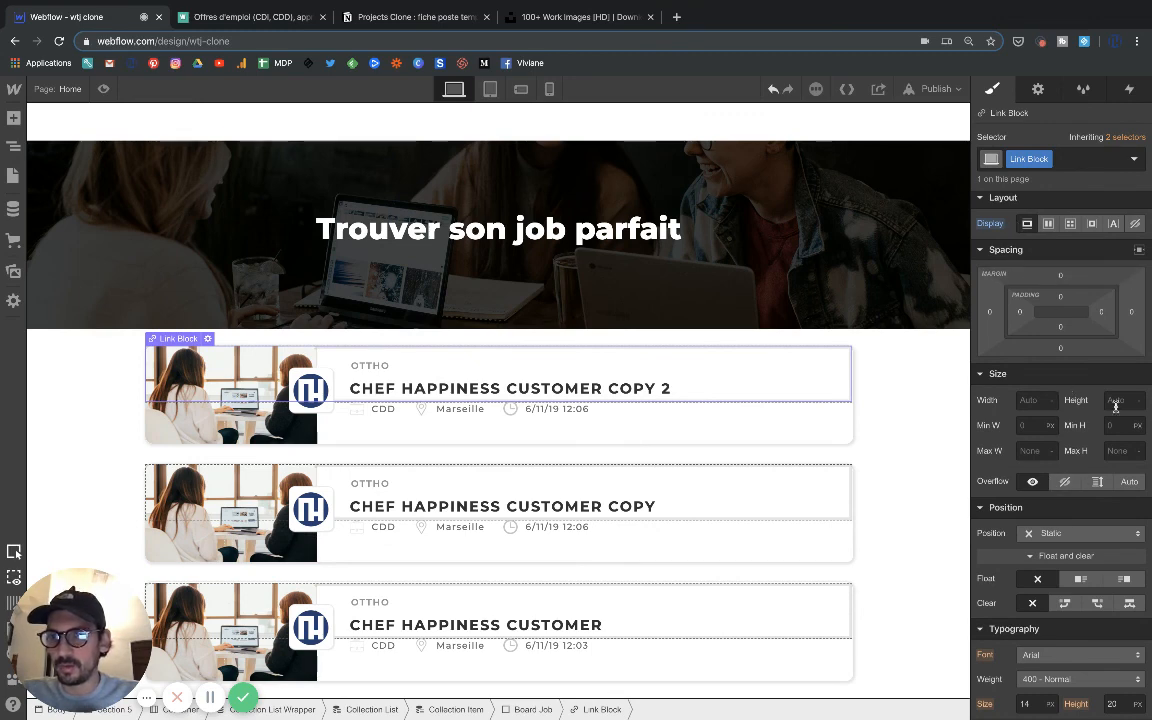
left_click(1043, 401)
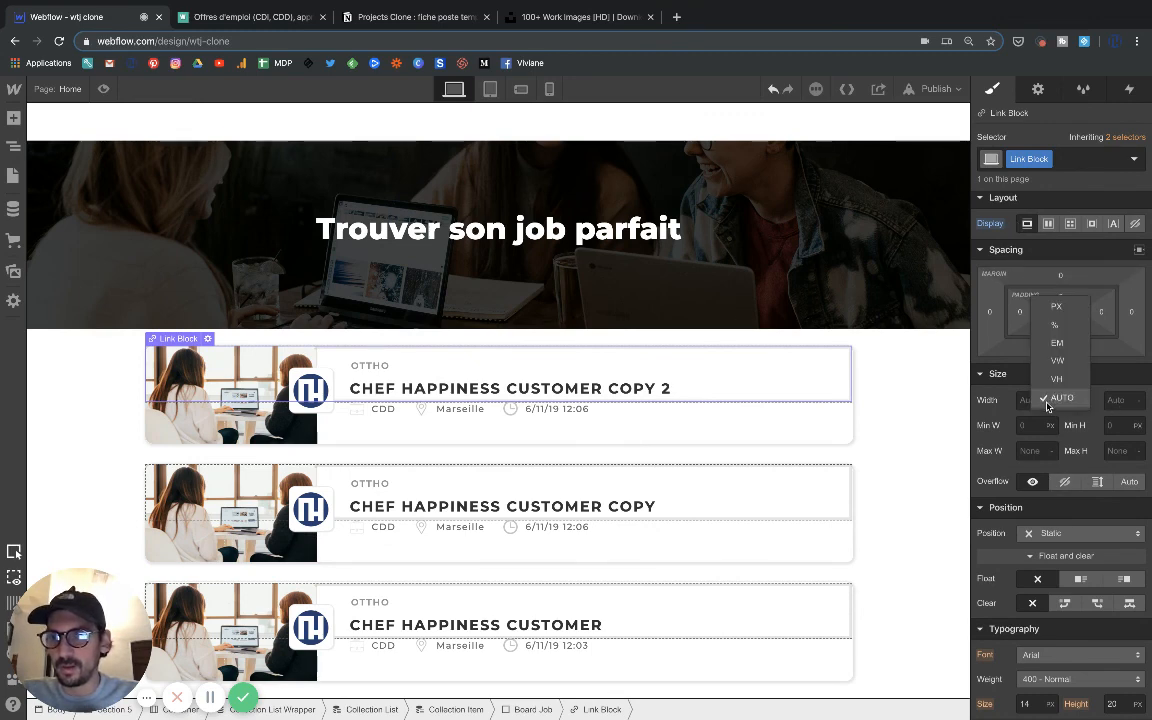
left_click(1054, 325)
left_click(1034, 399)
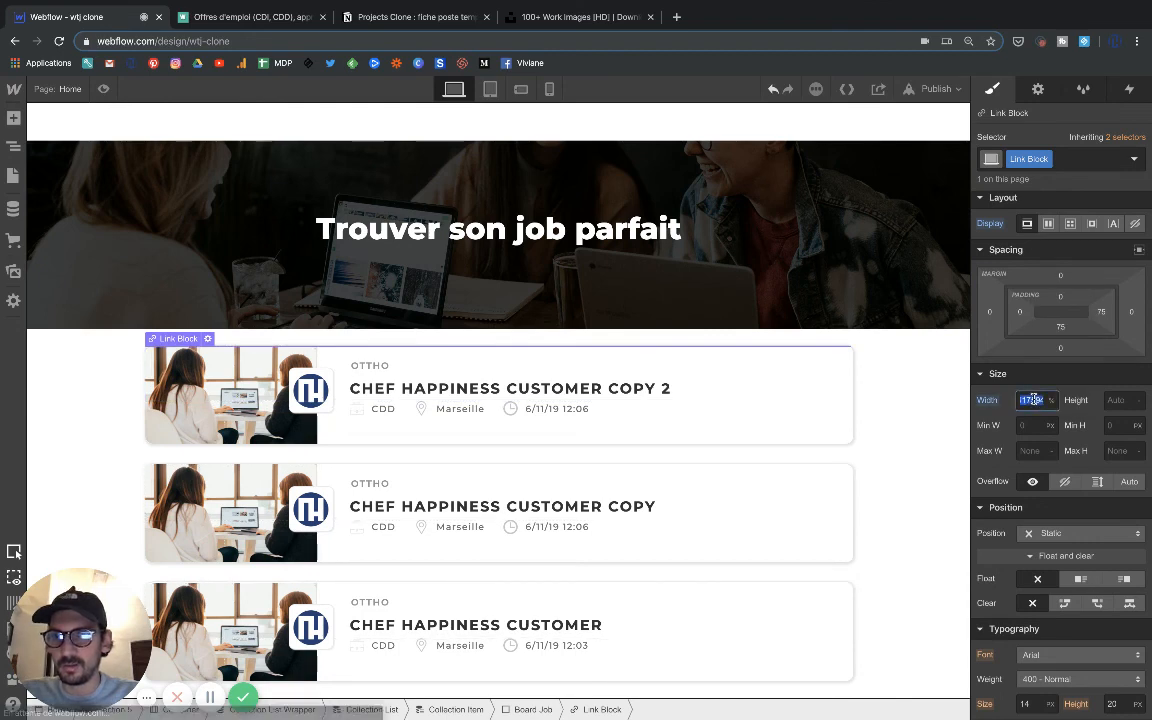
type("100")
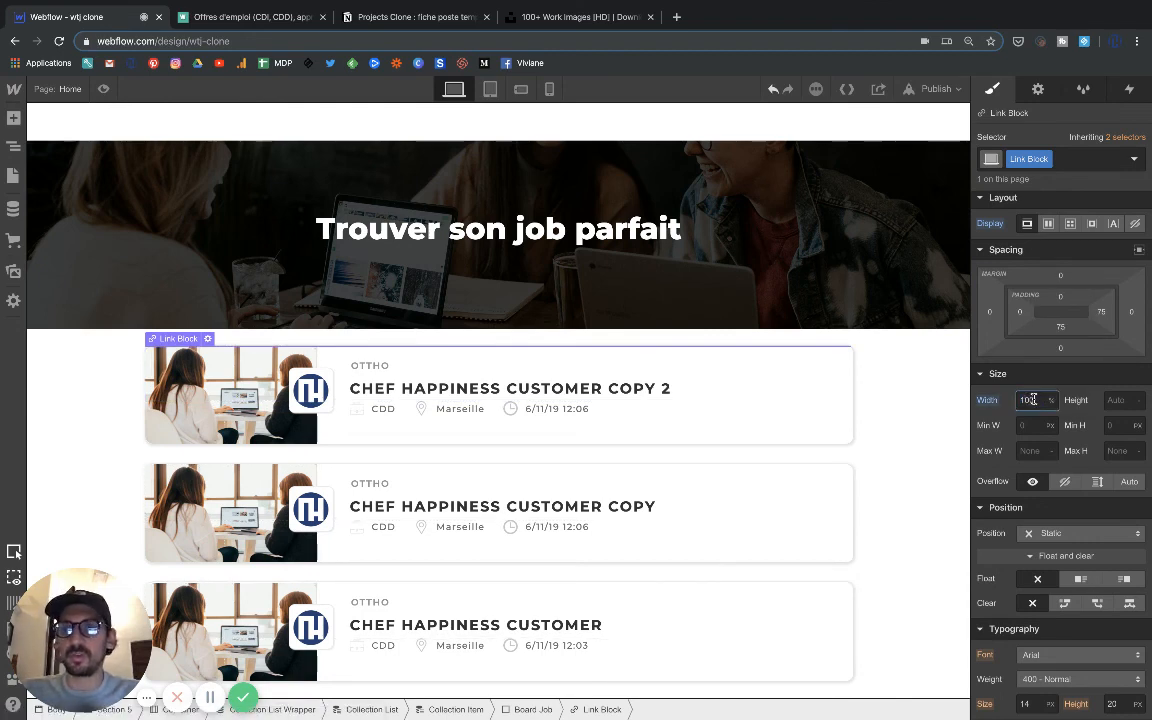
Try to make the Link Block fill the card's height by setting its height to 100%.
left_click(1114, 399)
type("100")
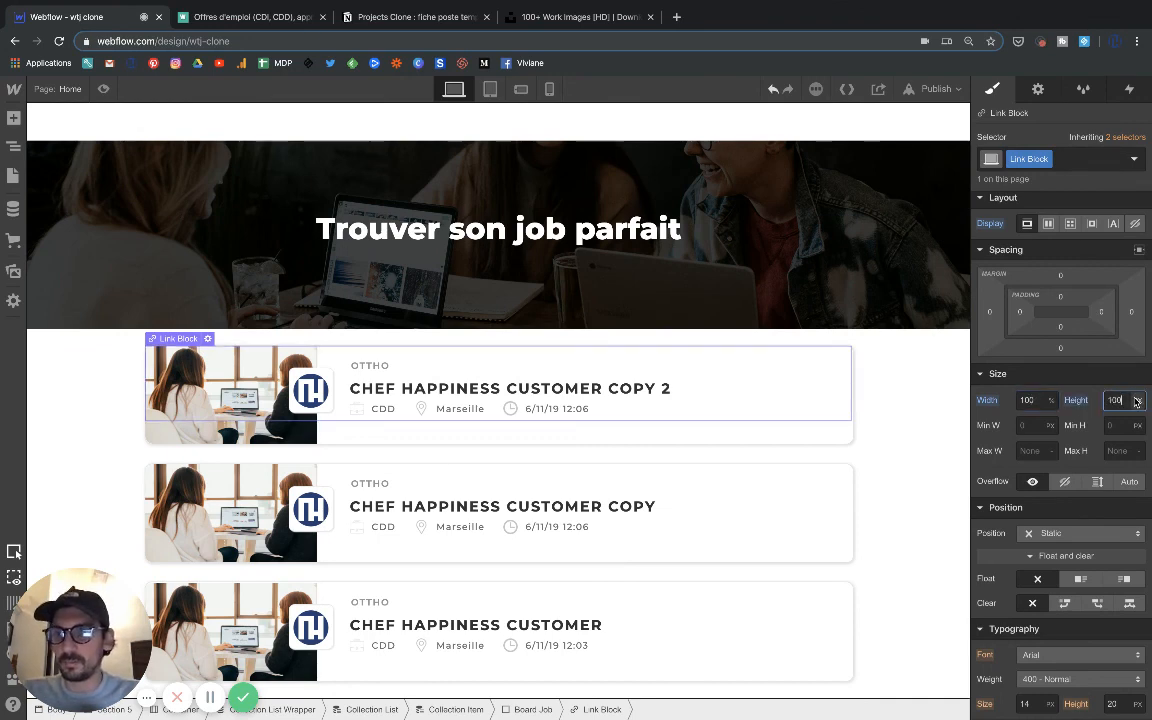
left_click(1137, 399)
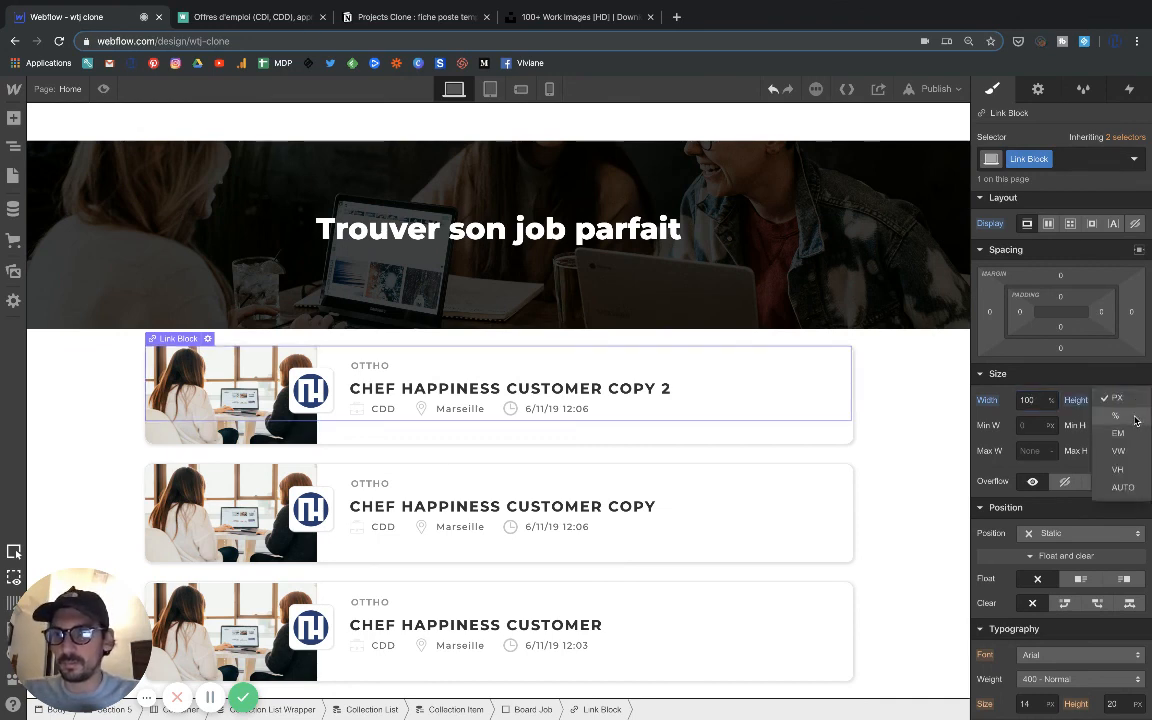
left_click(1119, 419)
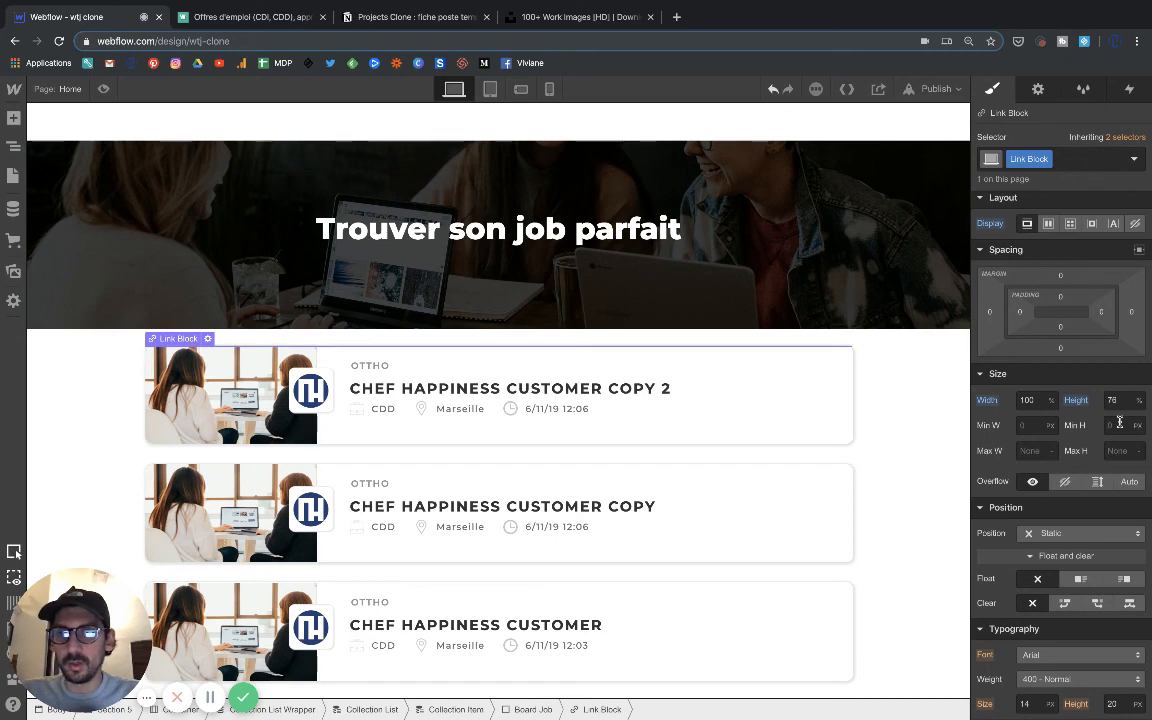
left_click(1128, 400)
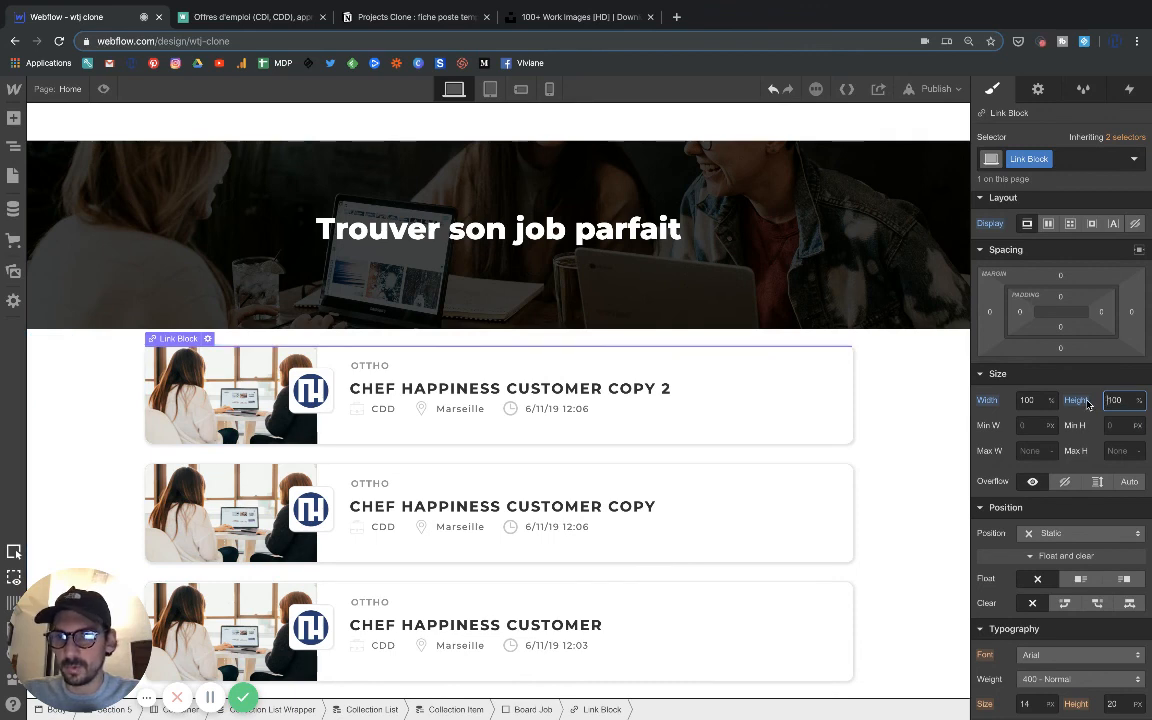
Switch the Link Block's height unit to pixels and back to percent to compare its coverage of the card.
double_click(1117, 402)
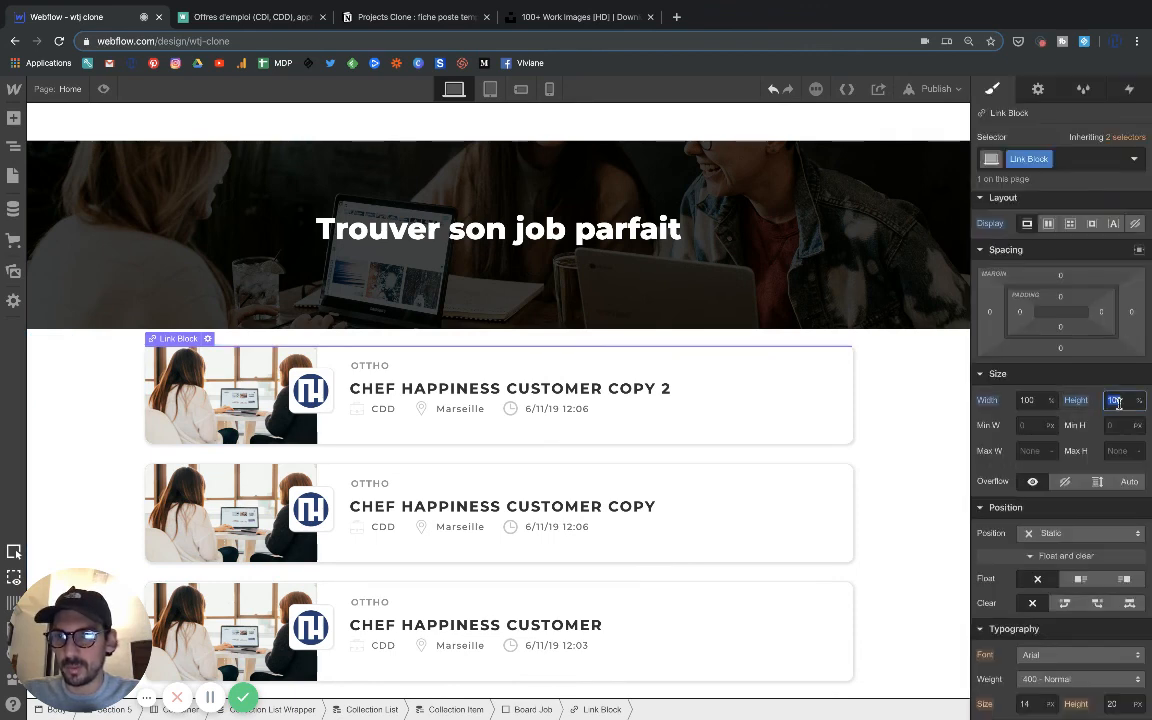
left_click(1139, 400)
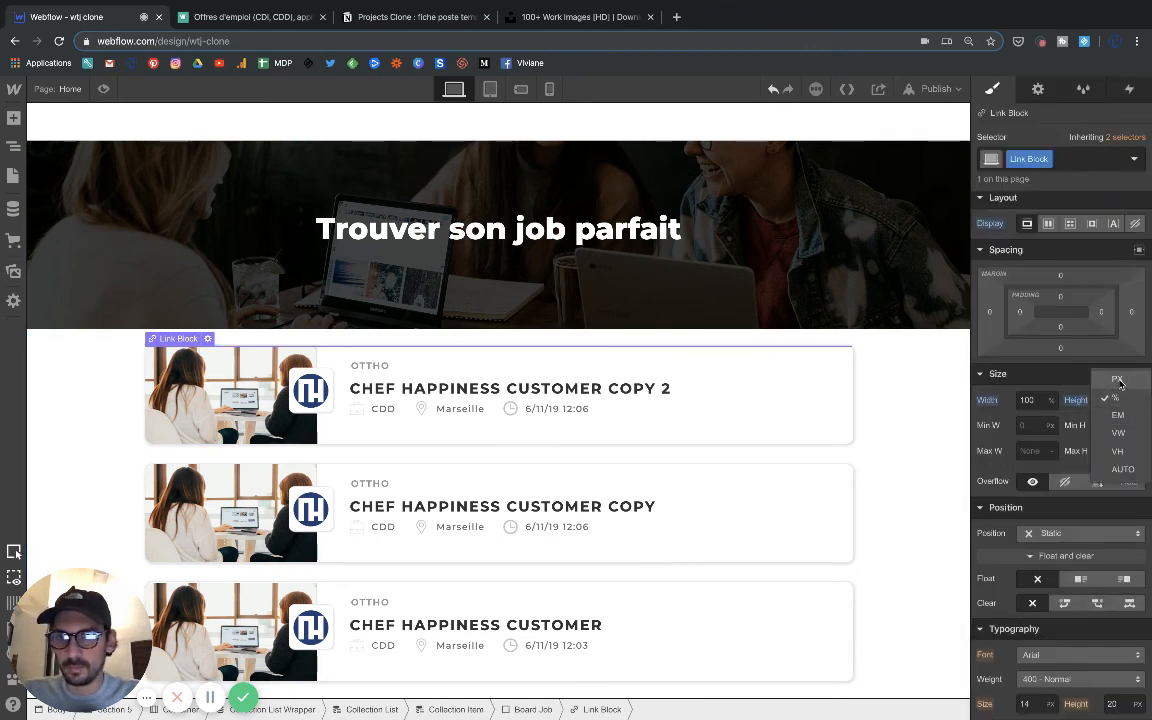
left_click(1119, 381)
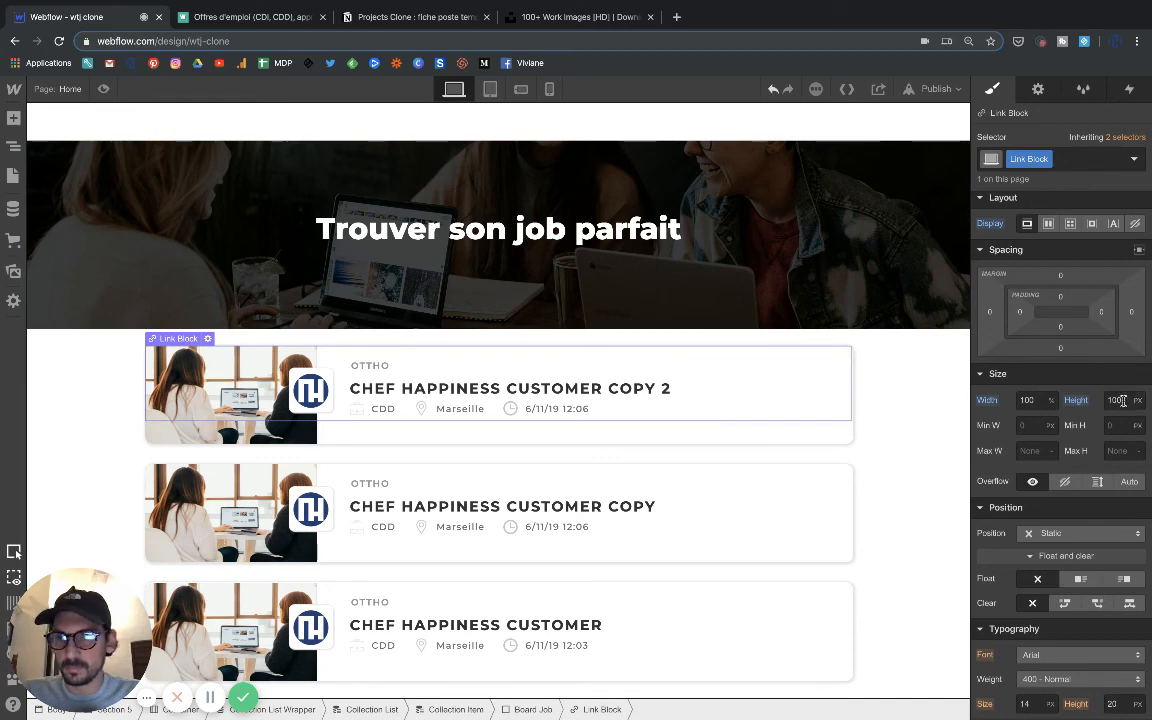
left_click(1145, 400)
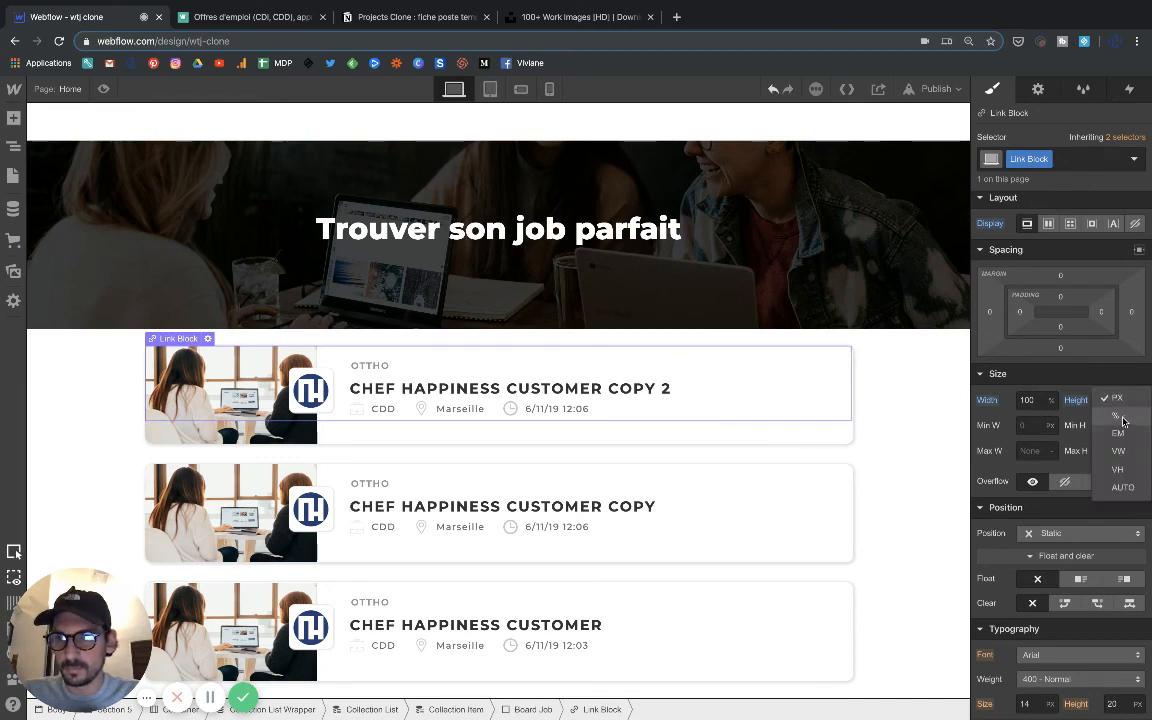
left_click(1122, 418)
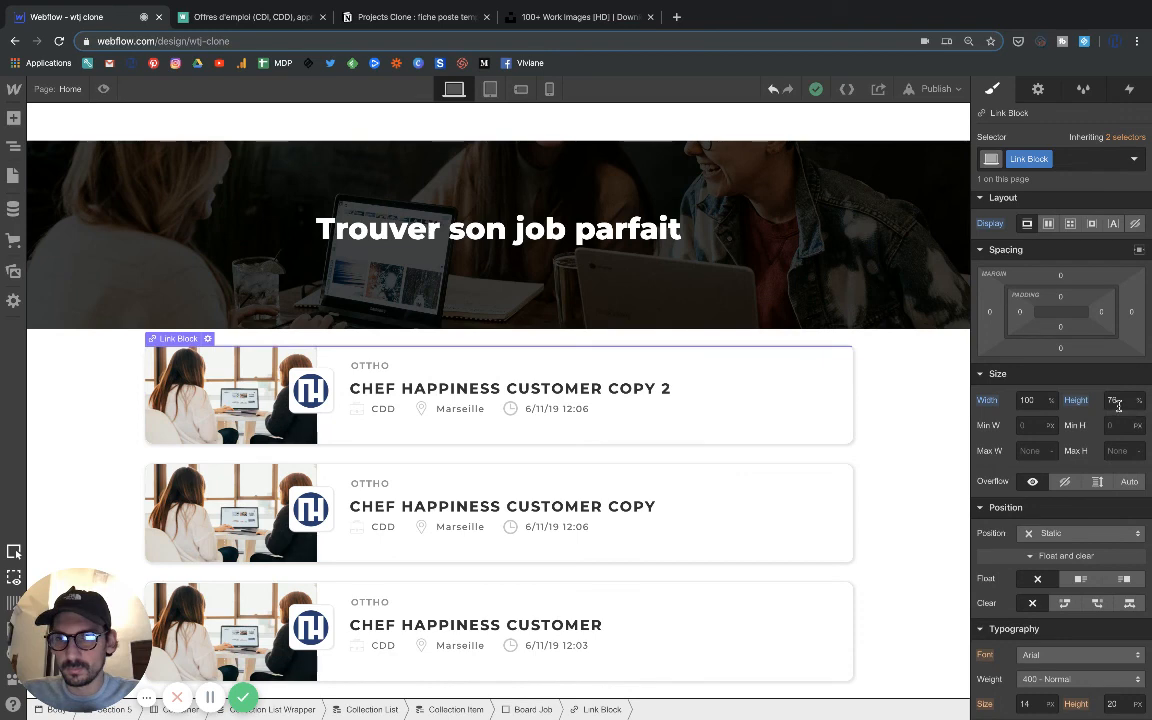
Try Link Block heights of 50% and 100%.
left_click(1115, 401)
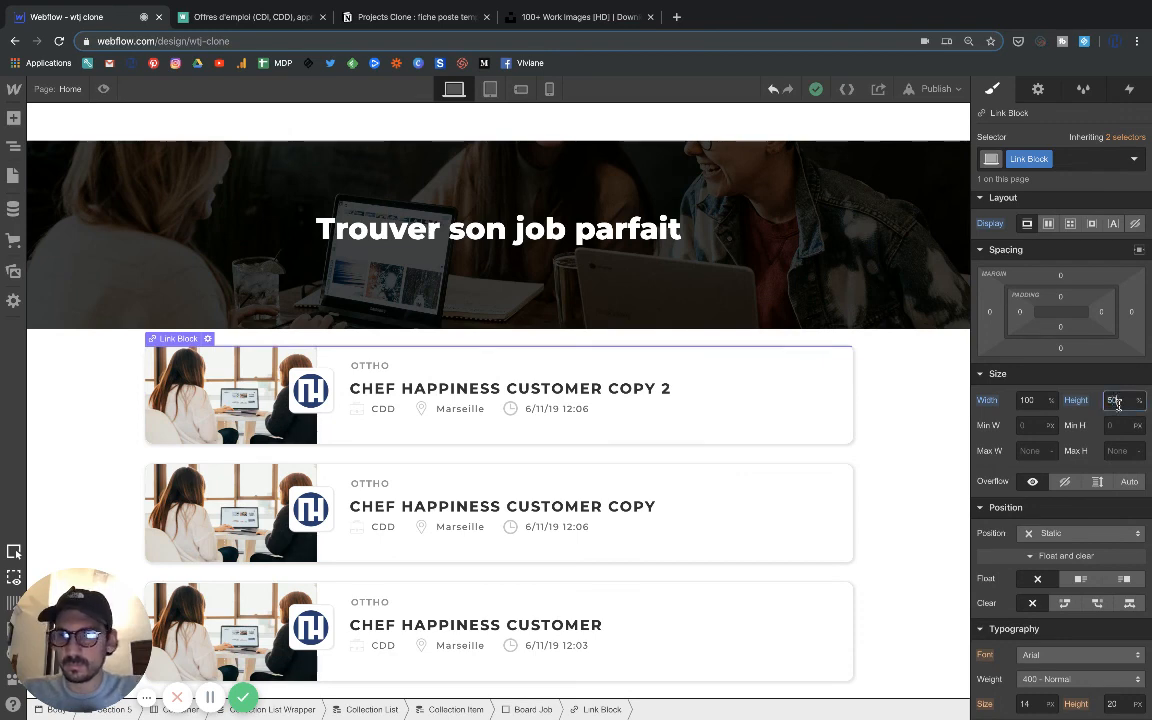
double_click(1118, 402)
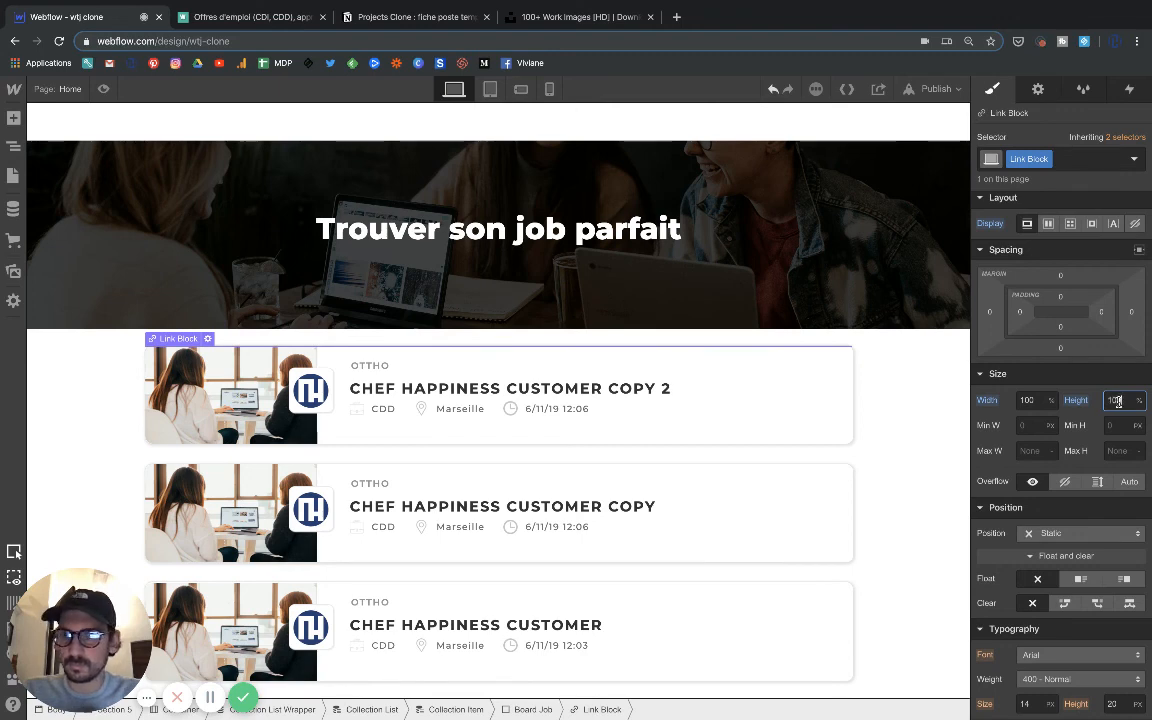
type("100")
Set the Link Block's height to 130 px so it covers the whole card, and open the page in preview mode.
left_click(1138, 400)
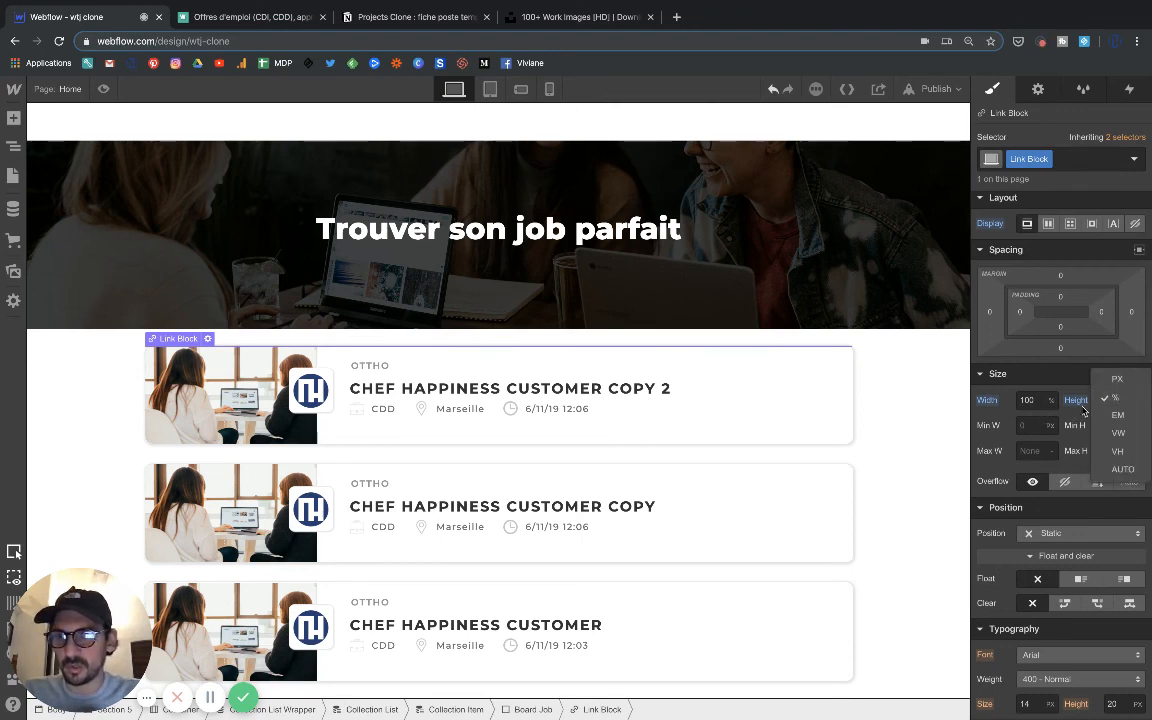
left_click(1115, 379)
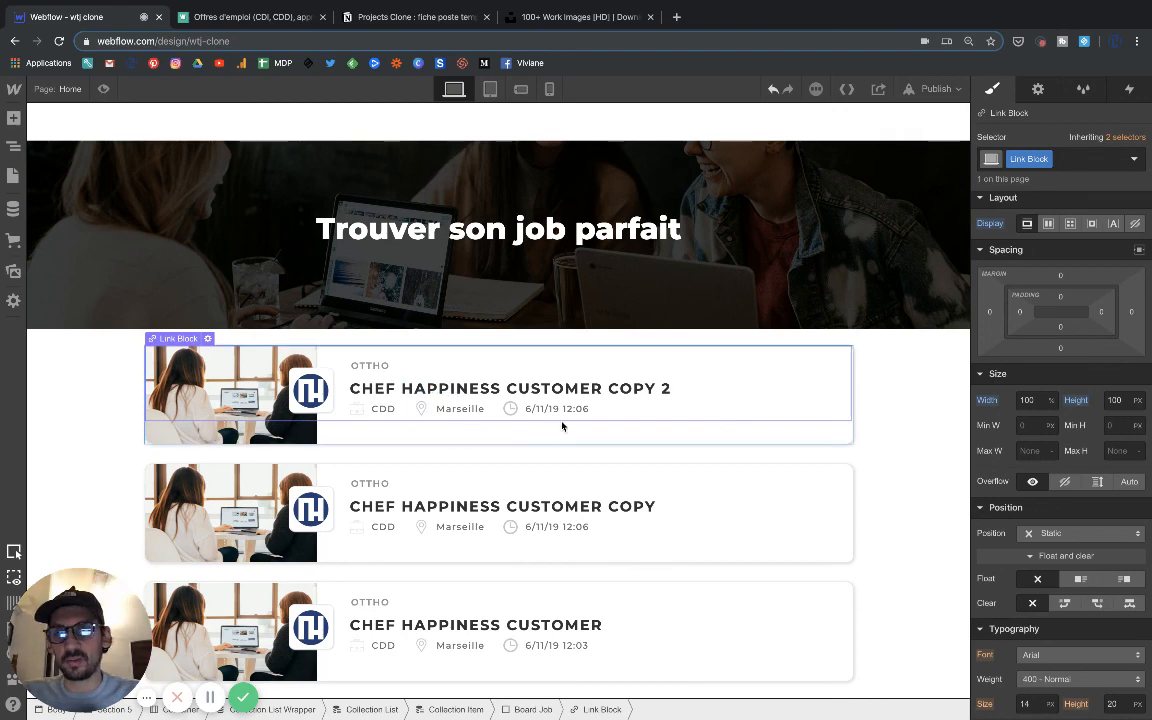
left_click(1113, 400)
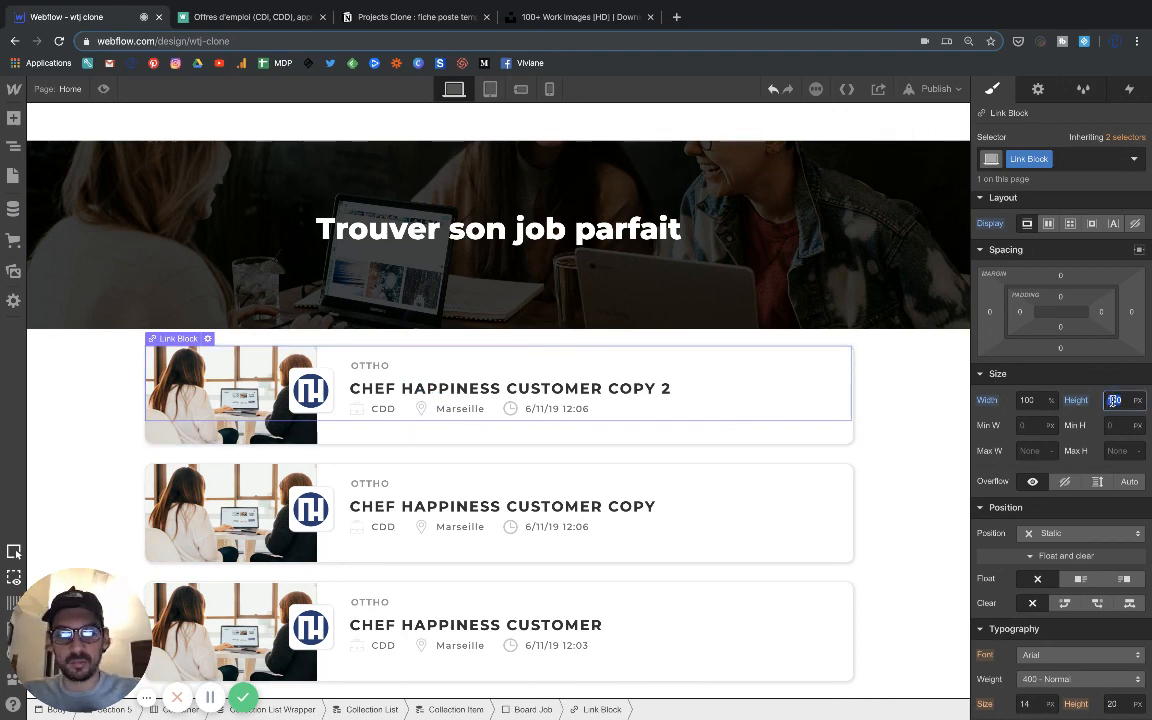
type("150")
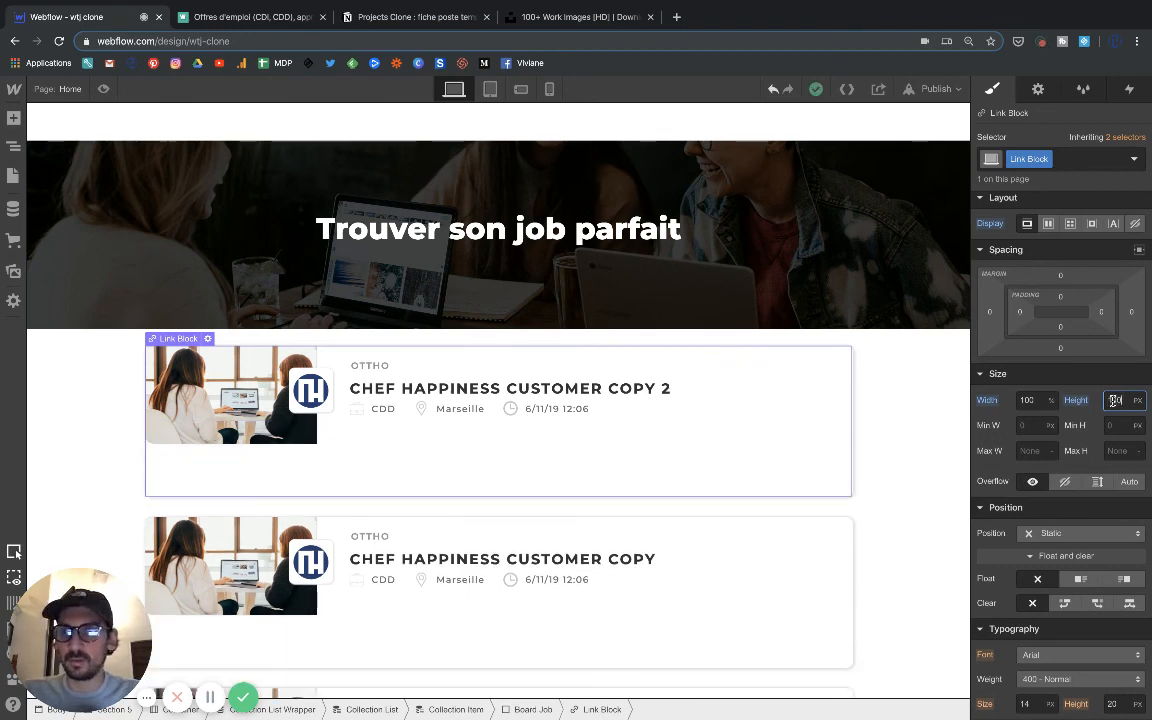
key("Return")
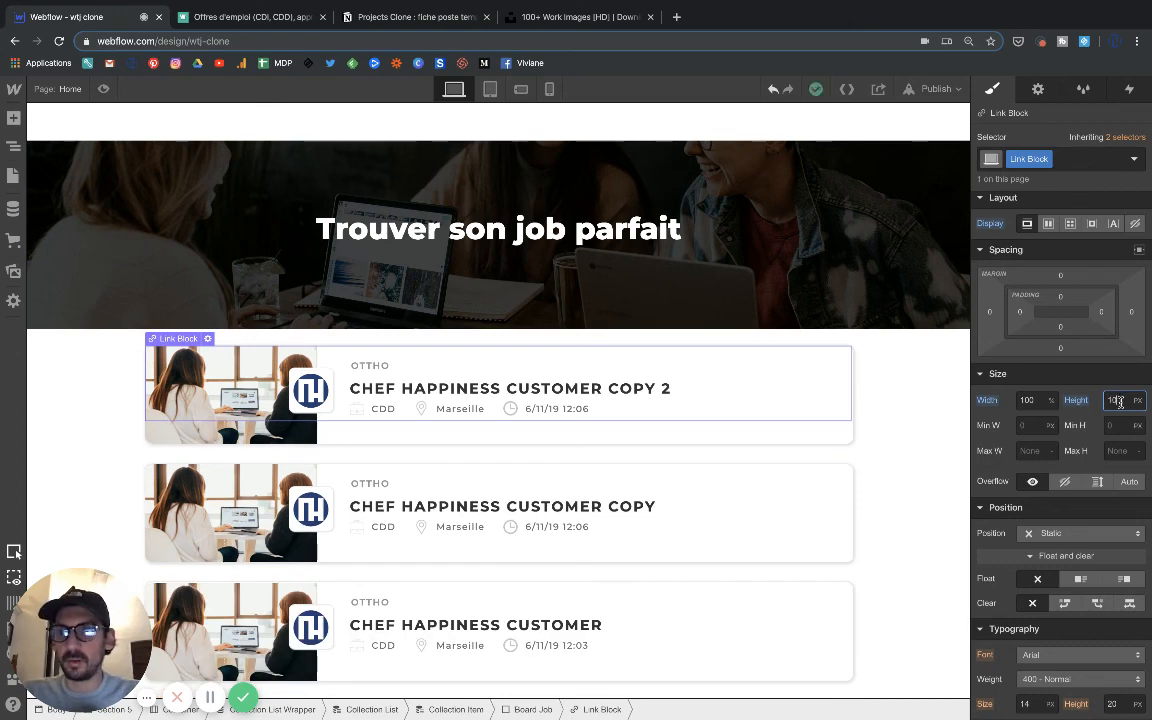
key("Return")
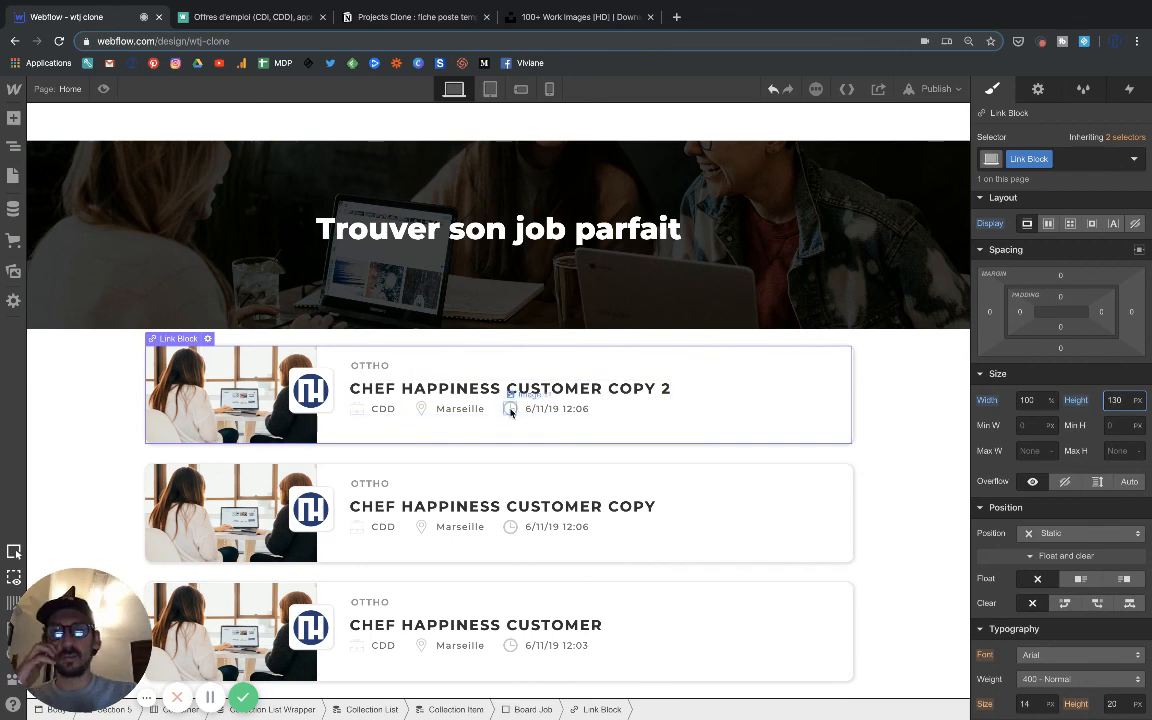
left_click(103, 89)
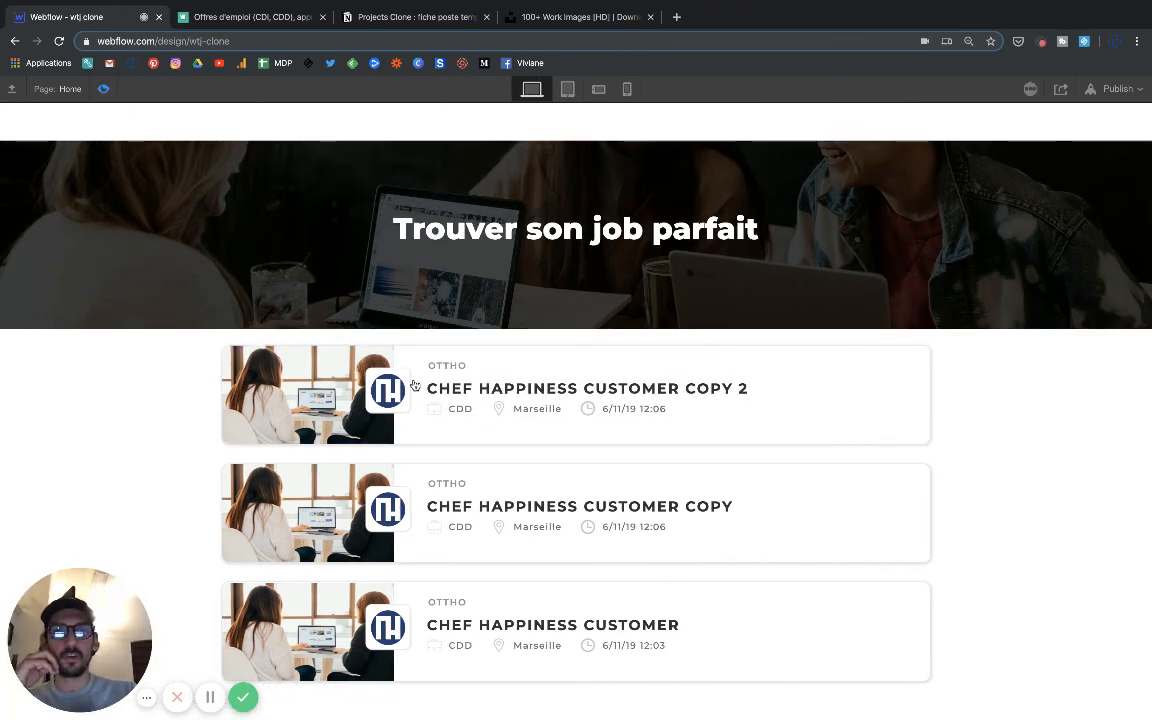